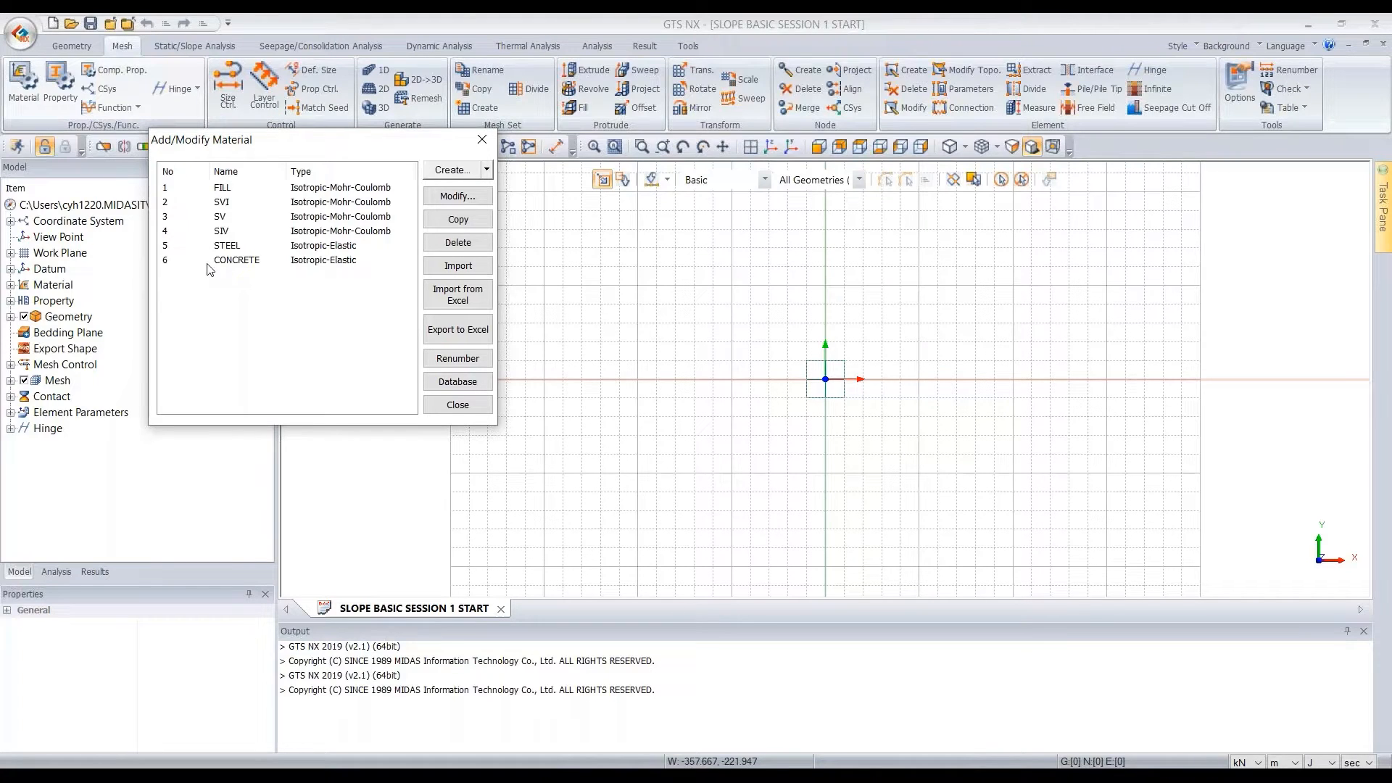
Close the material list and review the defined mesh properties, including the SOILNAIL entry
{"action": "left_click", "coordinate": [483, 141]}
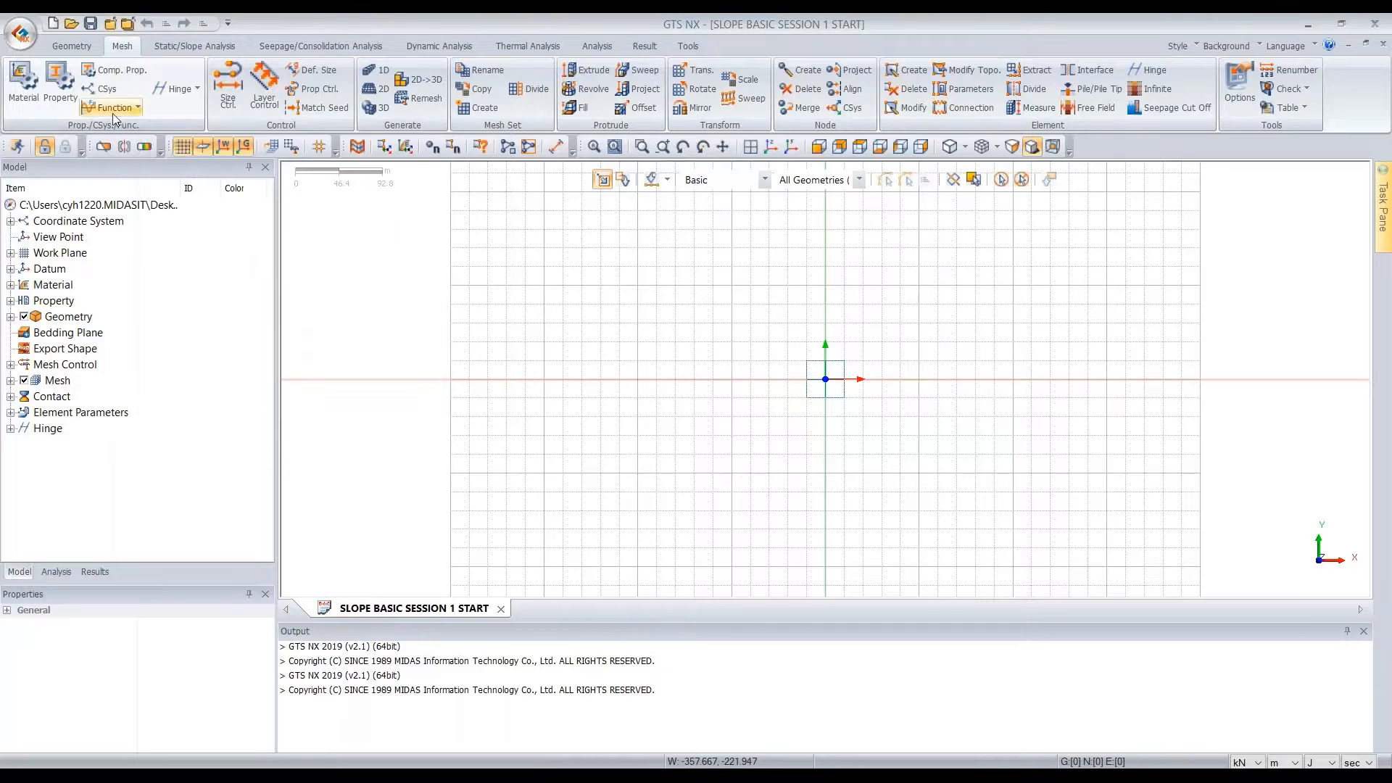
{"action": "left_click", "coordinate": [56, 102]}
{"action": "left_click_drag", "start_coordinate": [141, 175], "coordinate": [287, 131]}
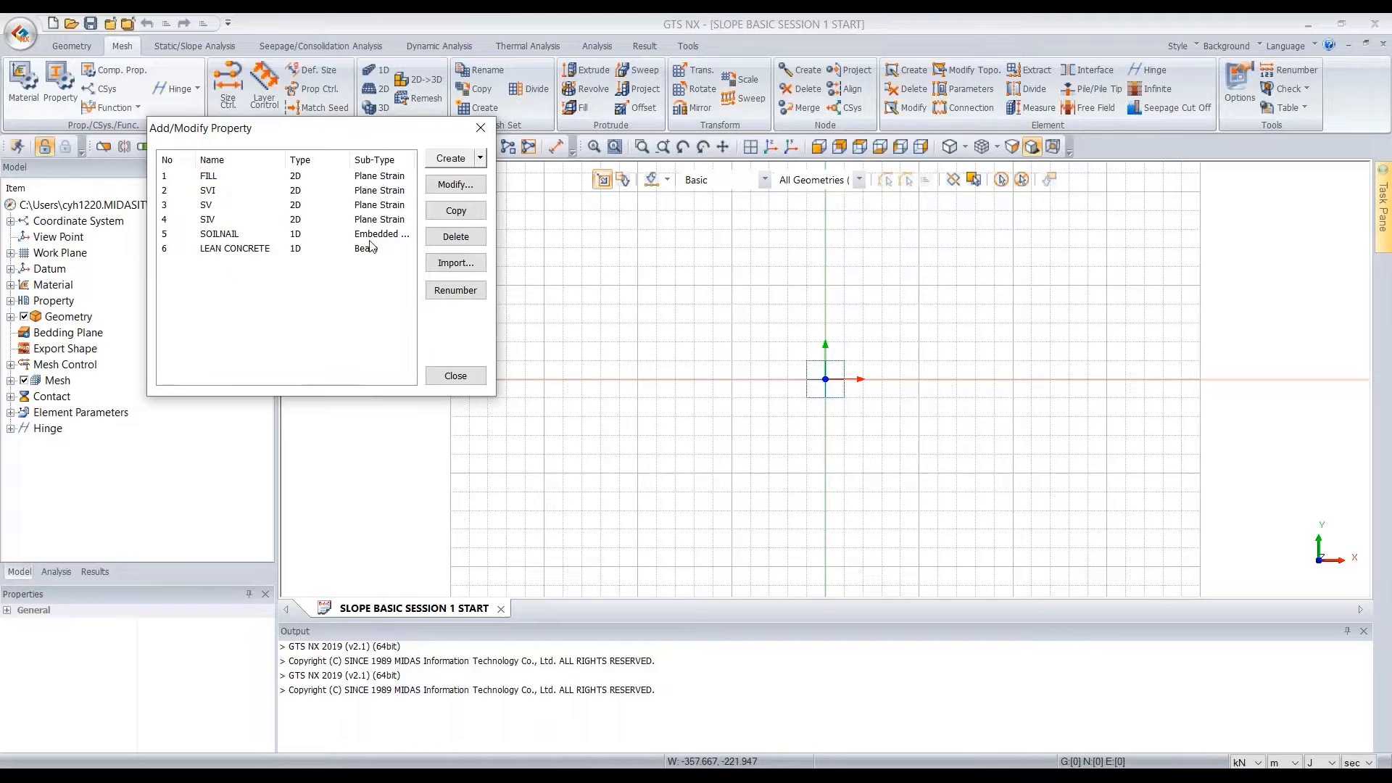
{"action": "left_click", "coordinate": [229, 236]}
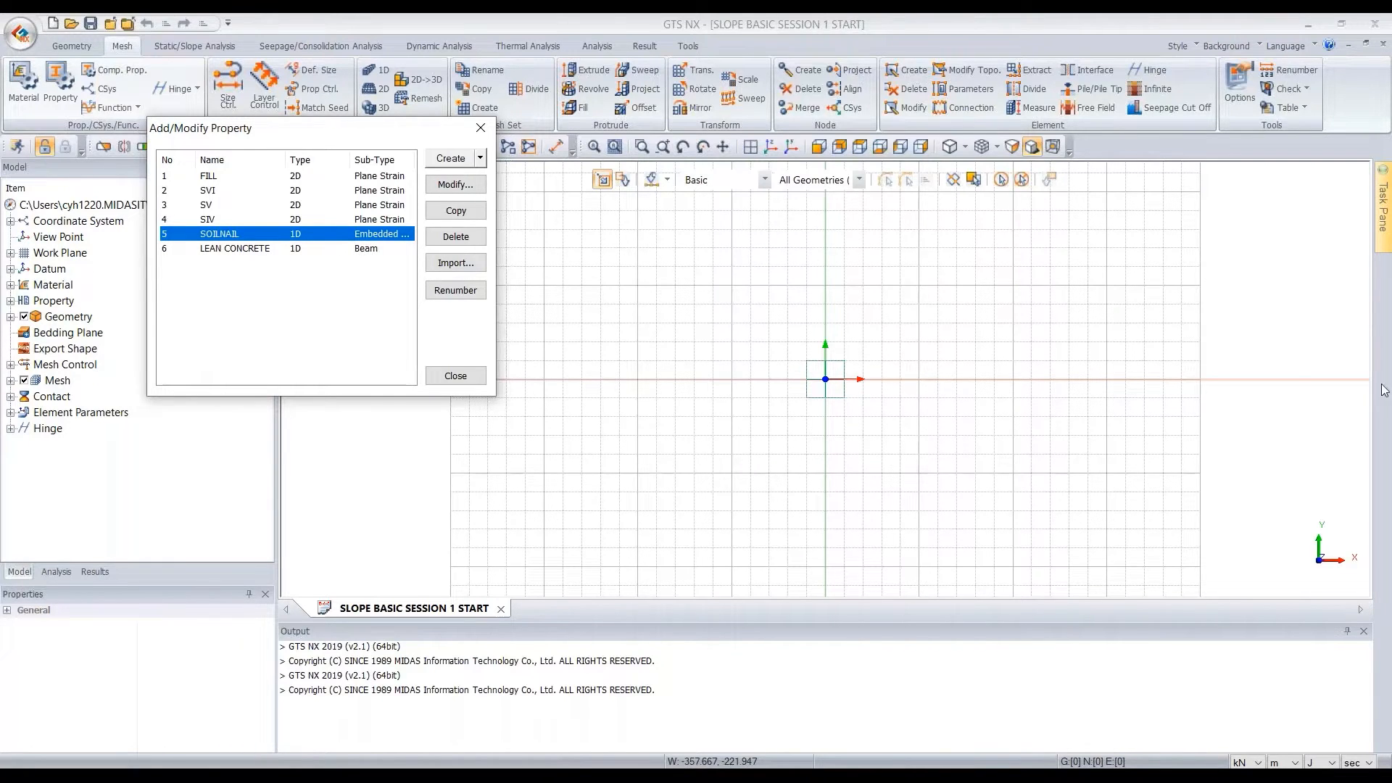
{"action": "left_click", "coordinate": [491, 135]}
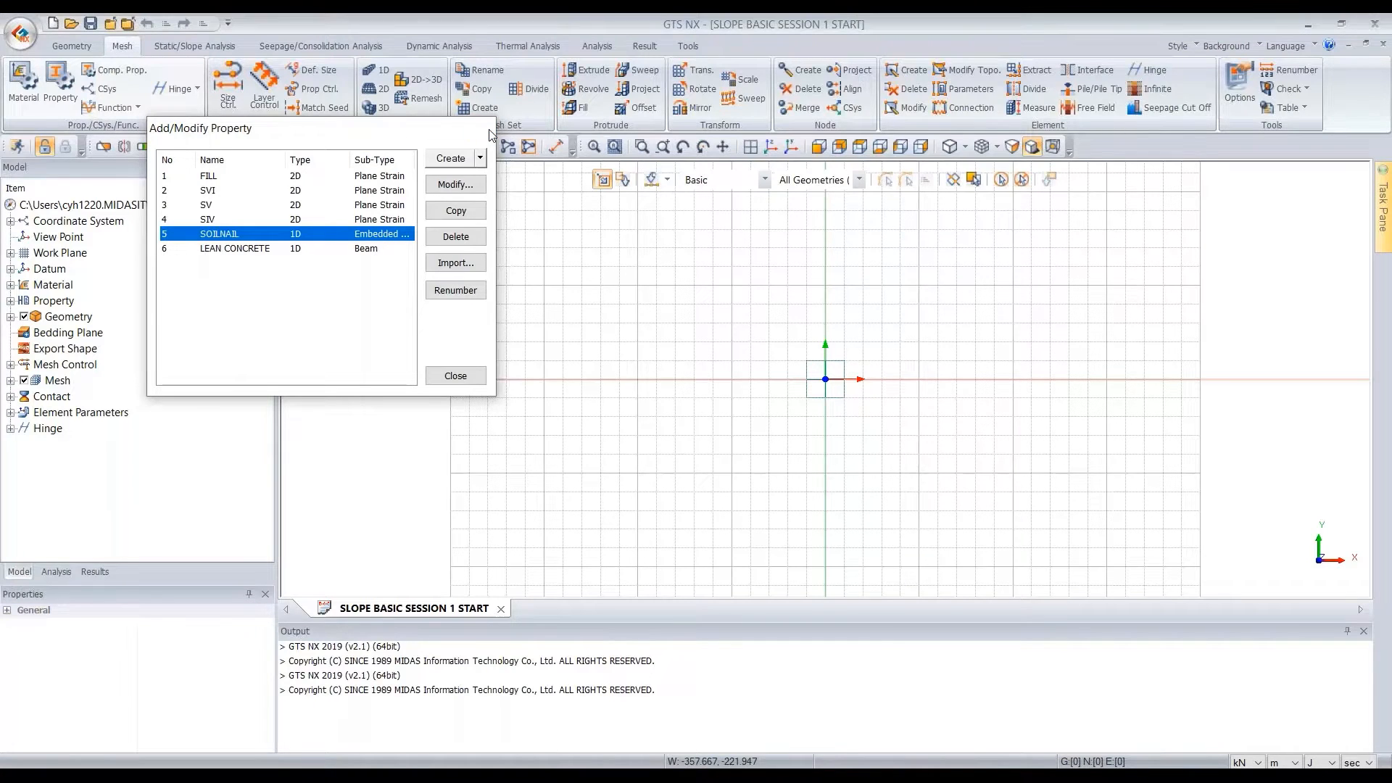
Import the 2D AutoCAD drawing SLOPE BASIC COURSE.dwg into Geometry Set-1 with no translation or rotation
{"action": "left_click", "coordinate": [21, 32]}
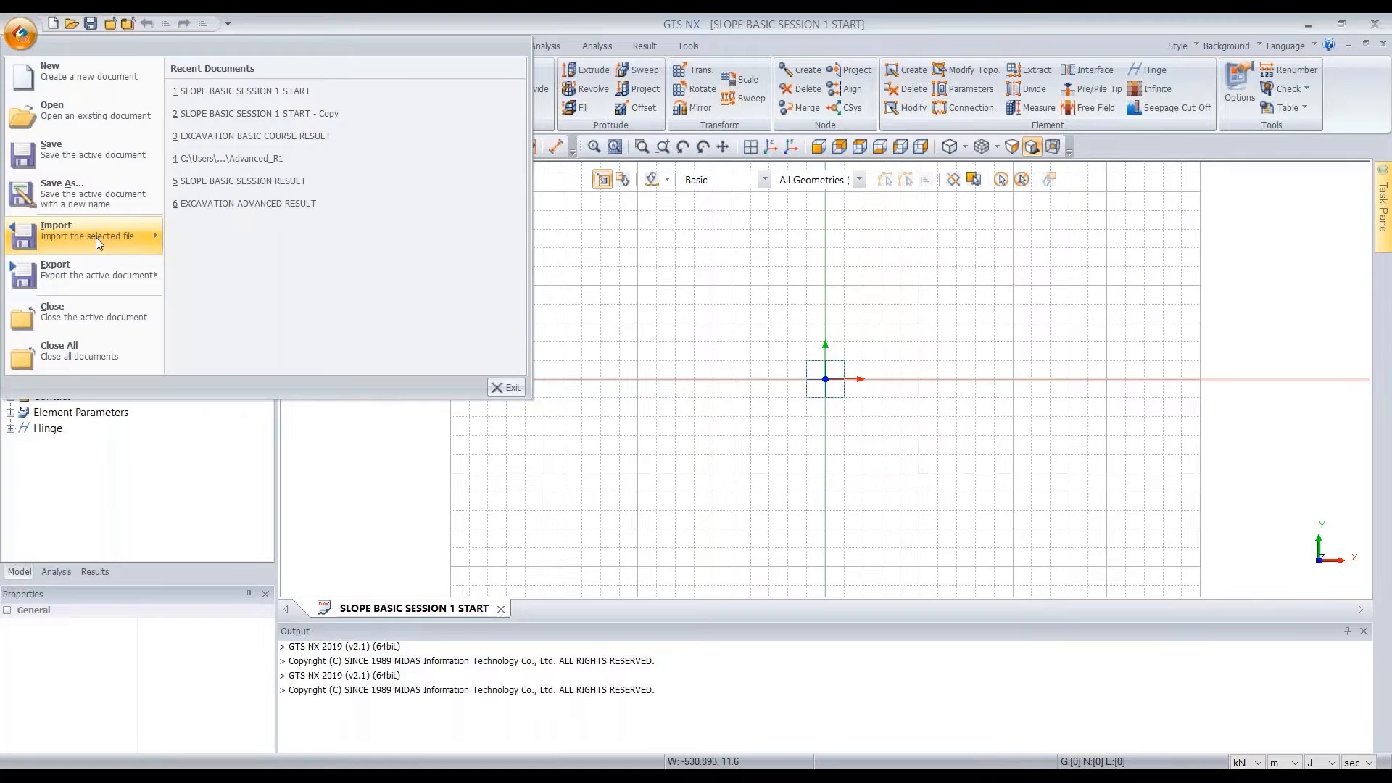
{"action": "mouse_move", "coordinate": [96, 238]}
{"action": "left_click", "coordinate": [283, 201]}
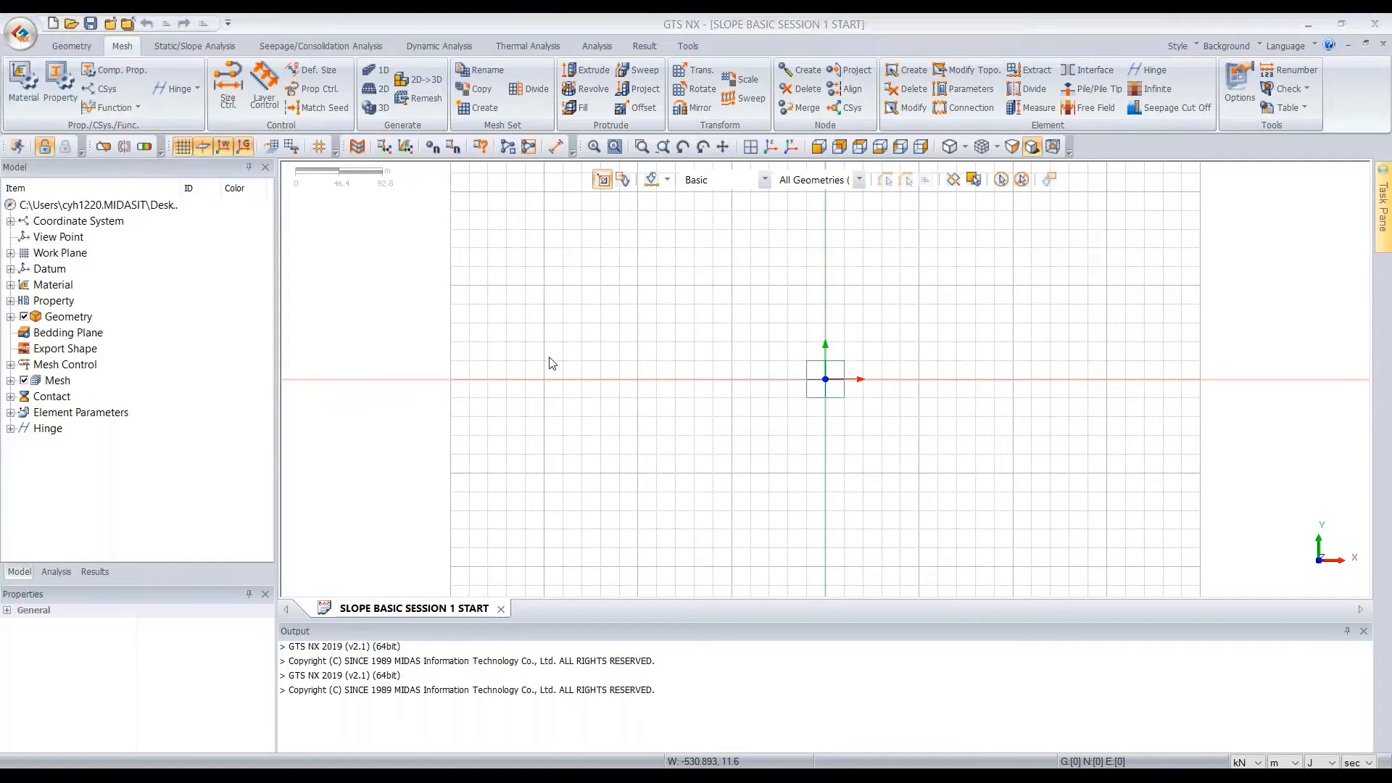
{"action": "left_click", "coordinate": [212, 233]}
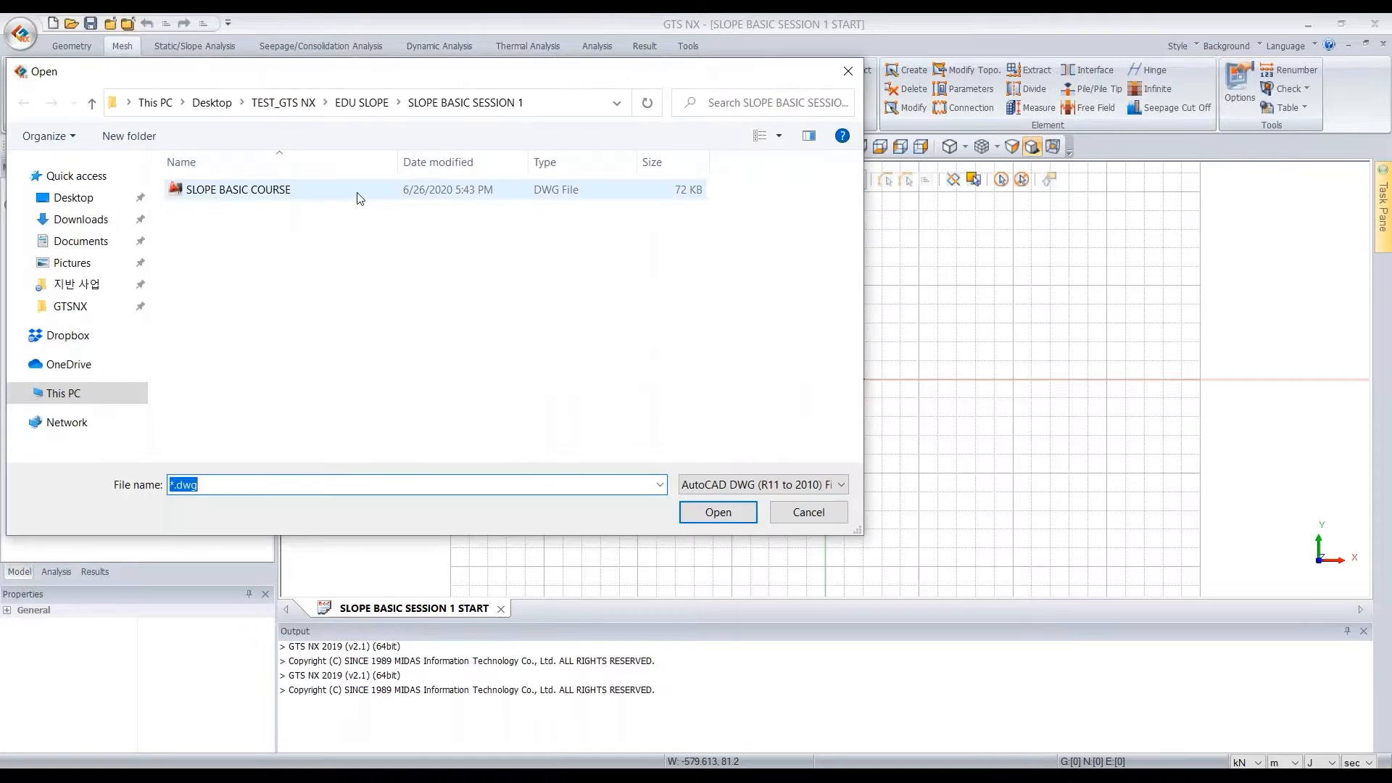
{"action": "left_click", "coordinate": [279, 193]}
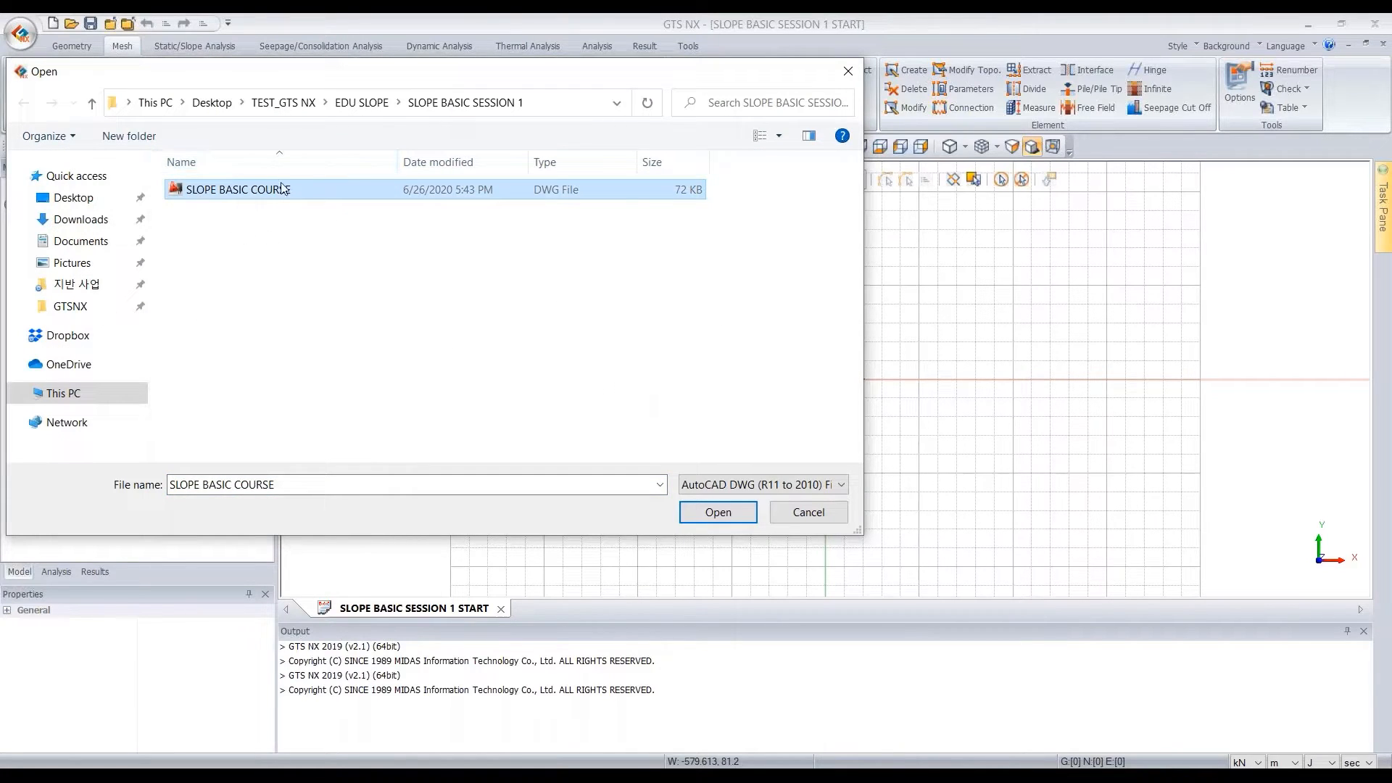
{"action": "left_click", "coordinate": [718, 513]}
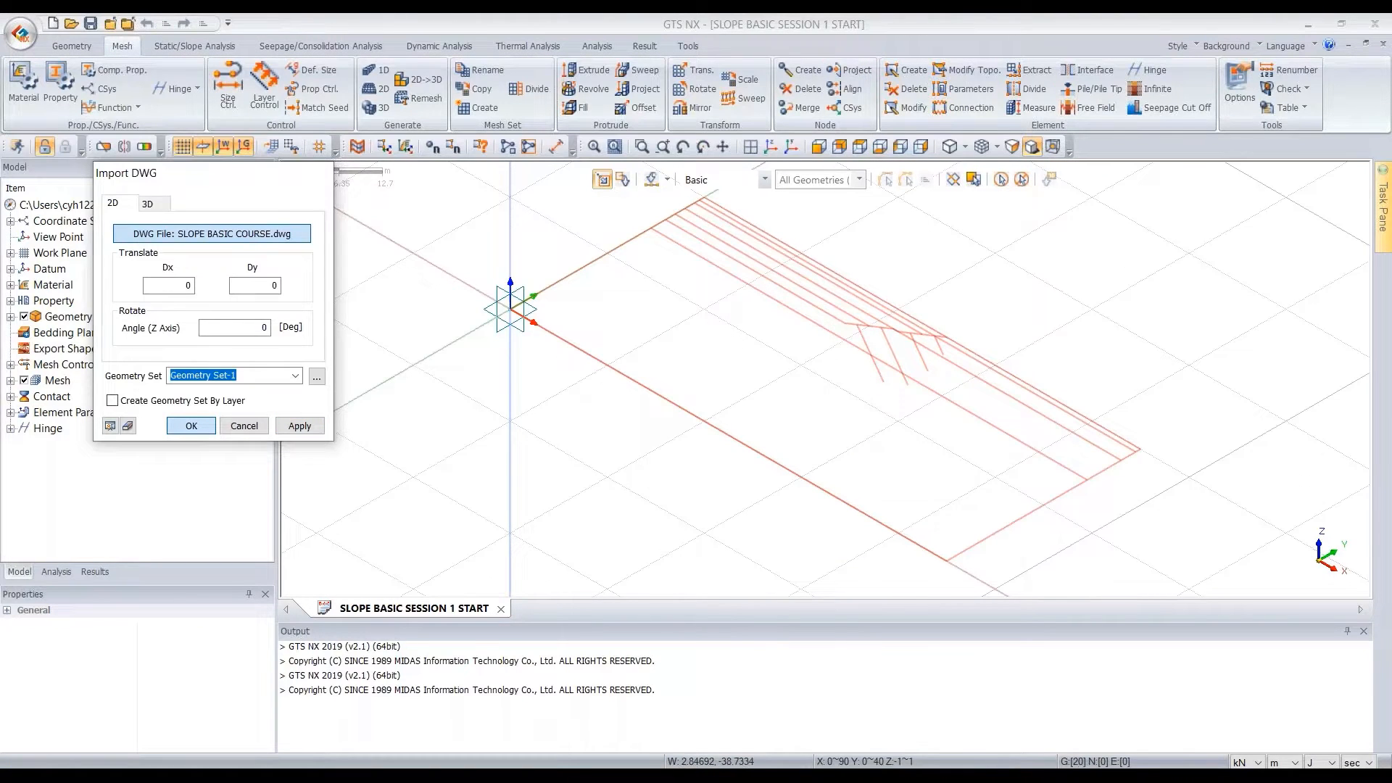
{"action": "left_click", "coordinate": [191, 426]}
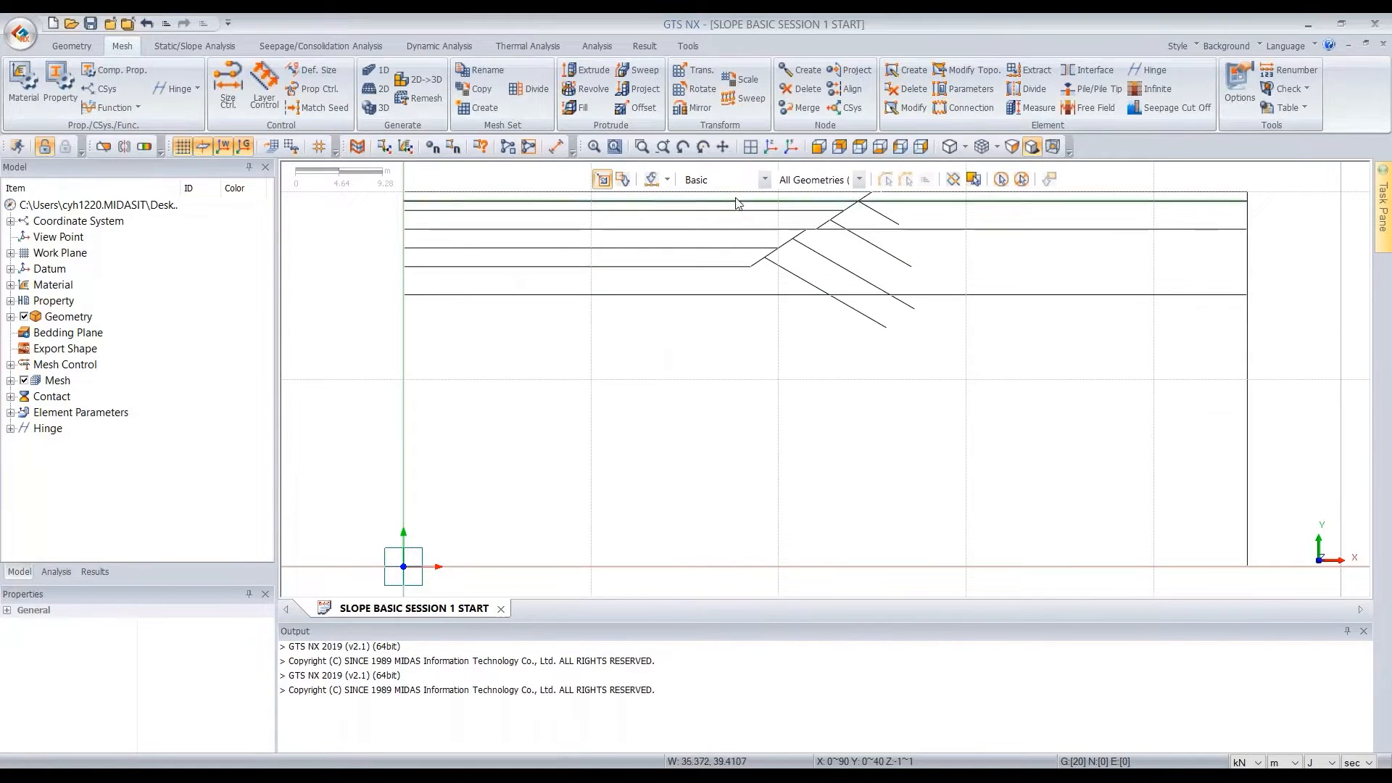
Intersect all imported curves at their crossing positions, keeping the result in Geometry Set-1
{"action": "left_click", "coordinate": [73, 46]}
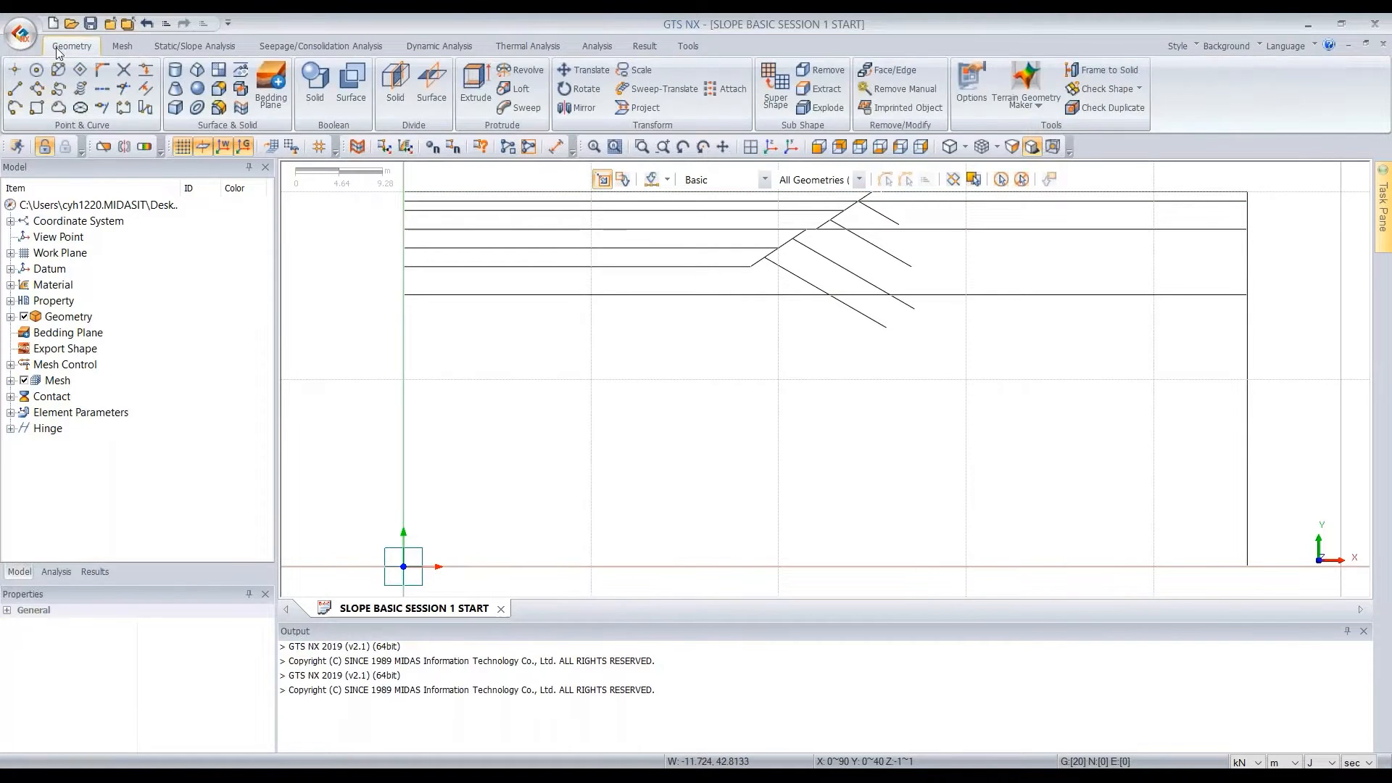
{"action": "left_click", "coordinate": [123, 70]}
{"action": "left_click_drag", "start_coordinate": [123, 174], "coordinate": [223, 194]}
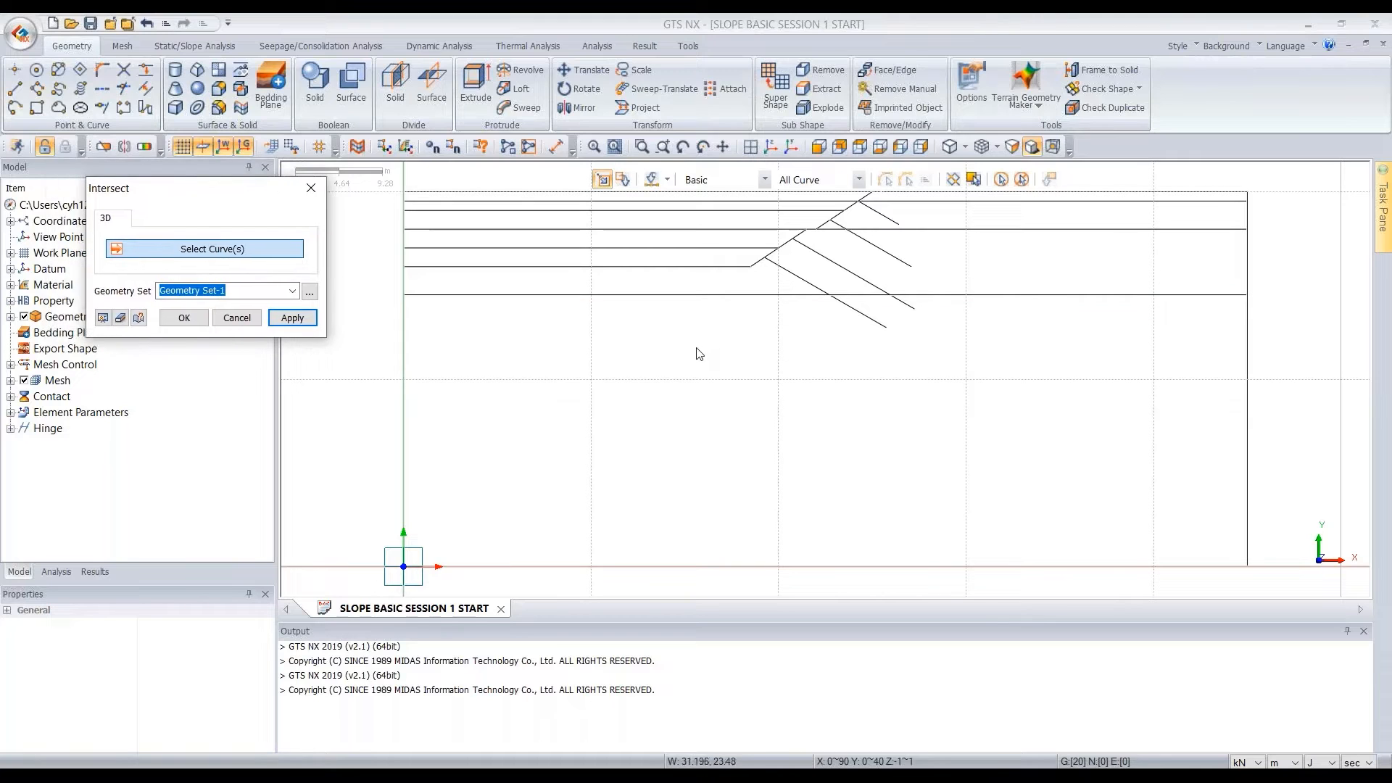
{"action": "scroll", "coordinate": [699, 353], "scroll_direction": "down", "scroll_amount": 1}
{"action": "left_click", "coordinate": [762, 392]}
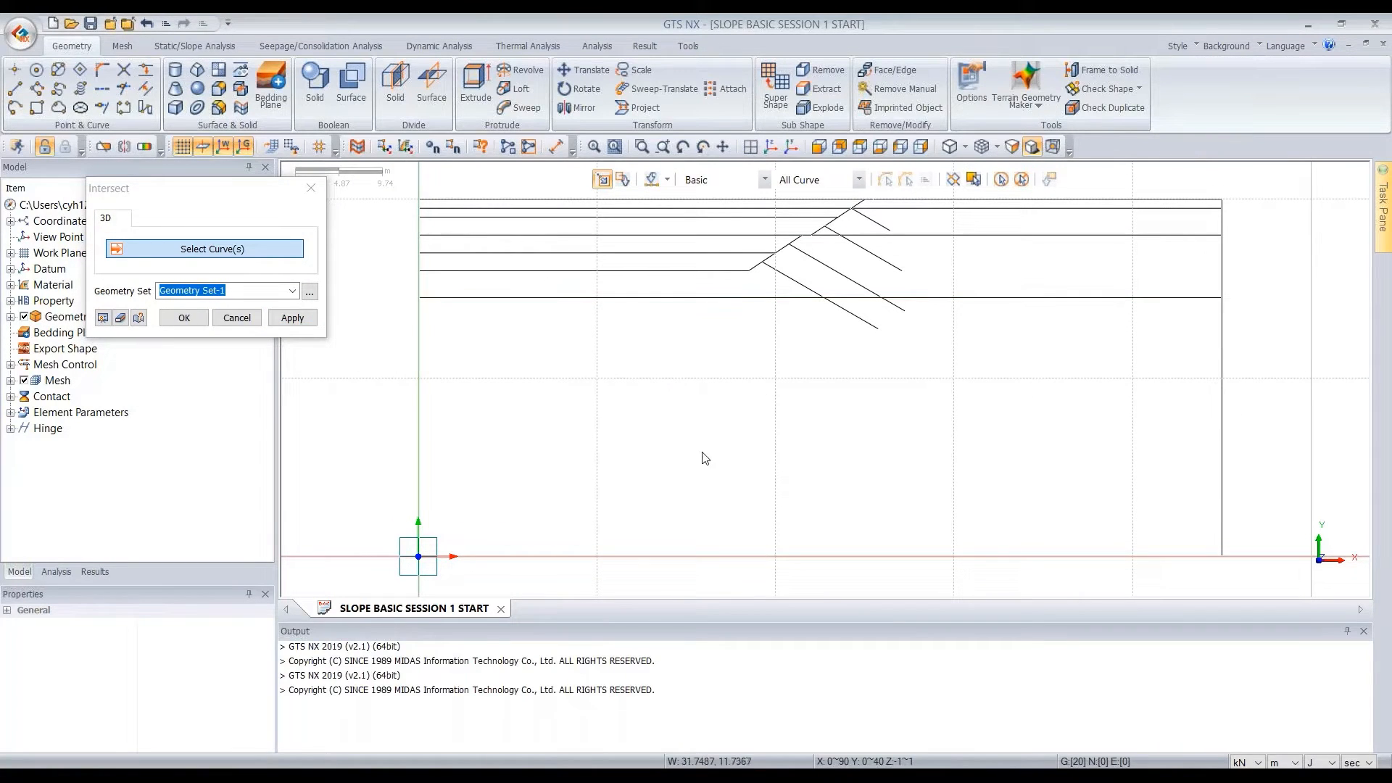
{"action": "key", "text": "ctrl+a"}
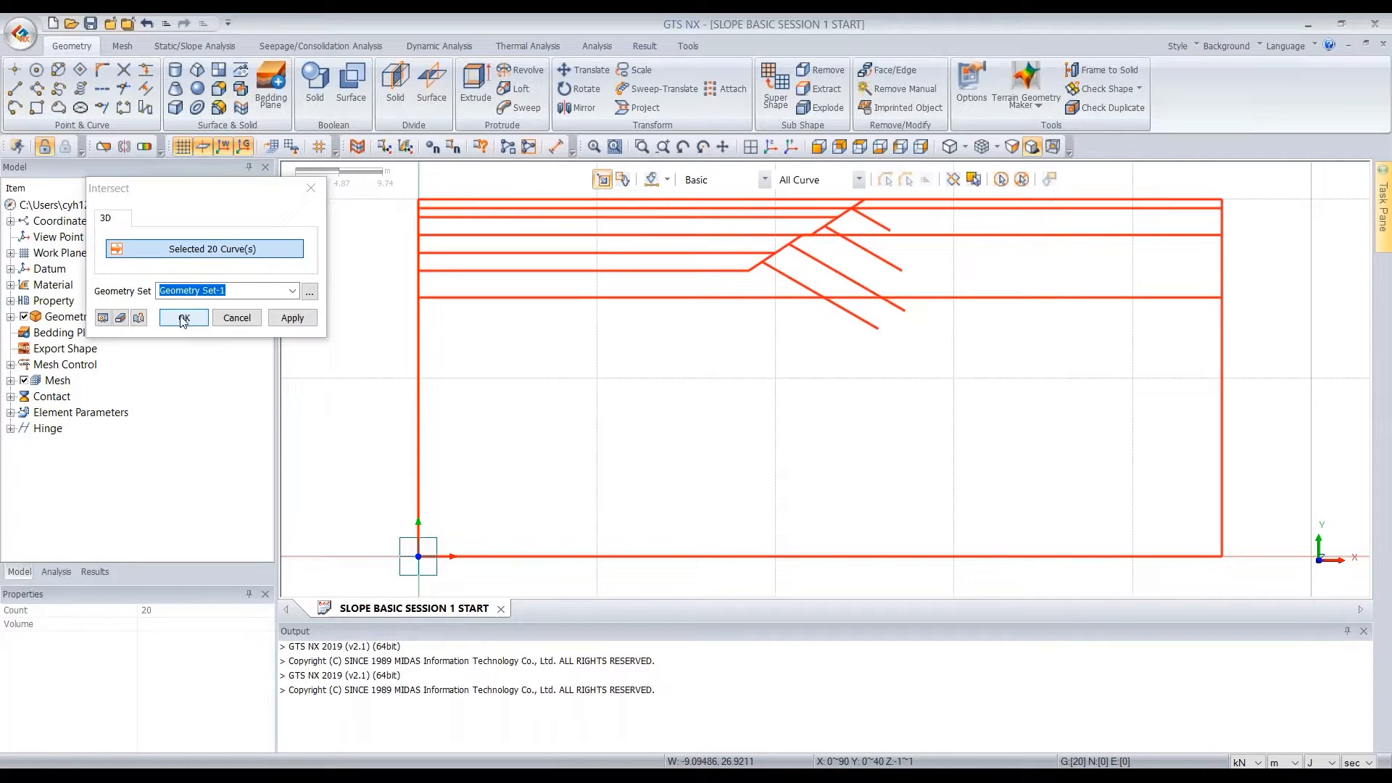
{"action": "left_click", "coordinate": [183, 319]}
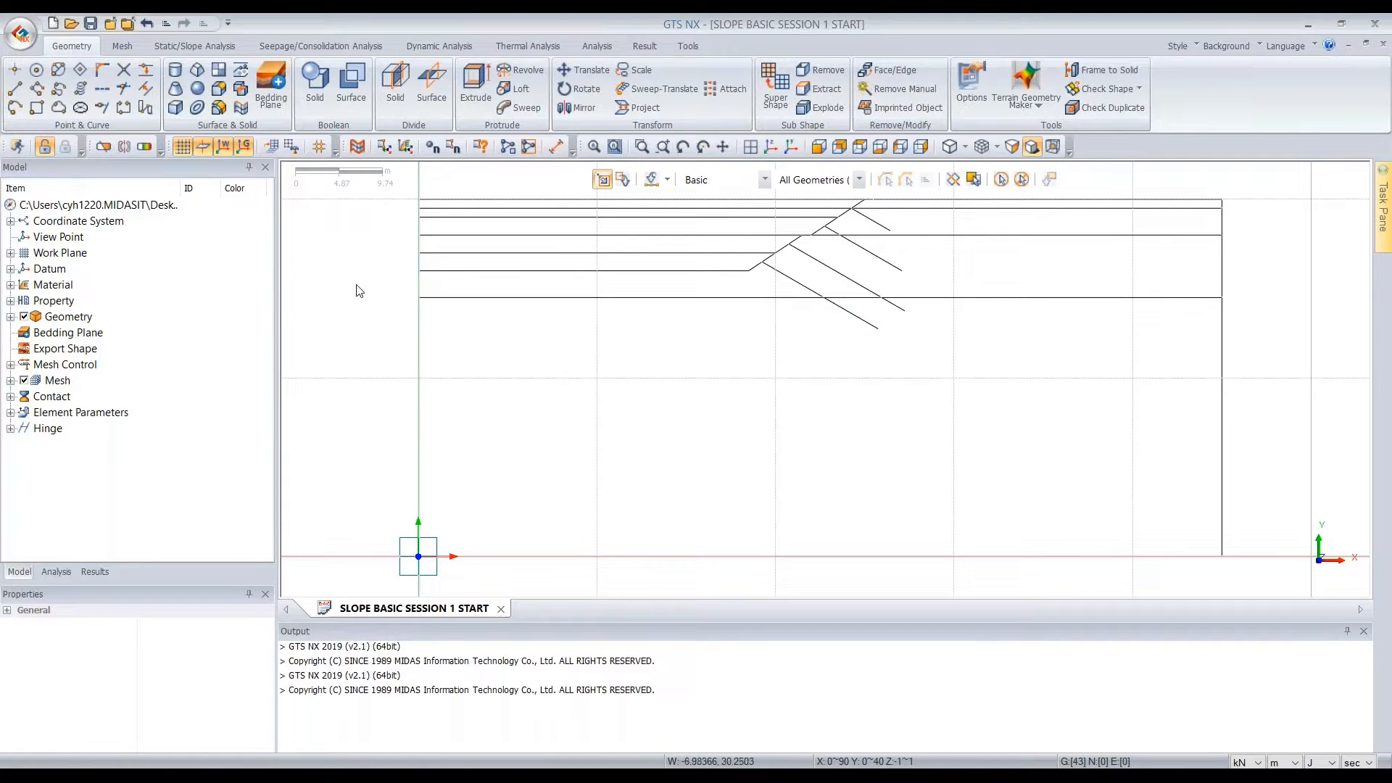
Make a face from the outer boundary edges of the slope section with a 0.0001 m tolerance
{"action": "left_click", "coordinate": [218, 70]}
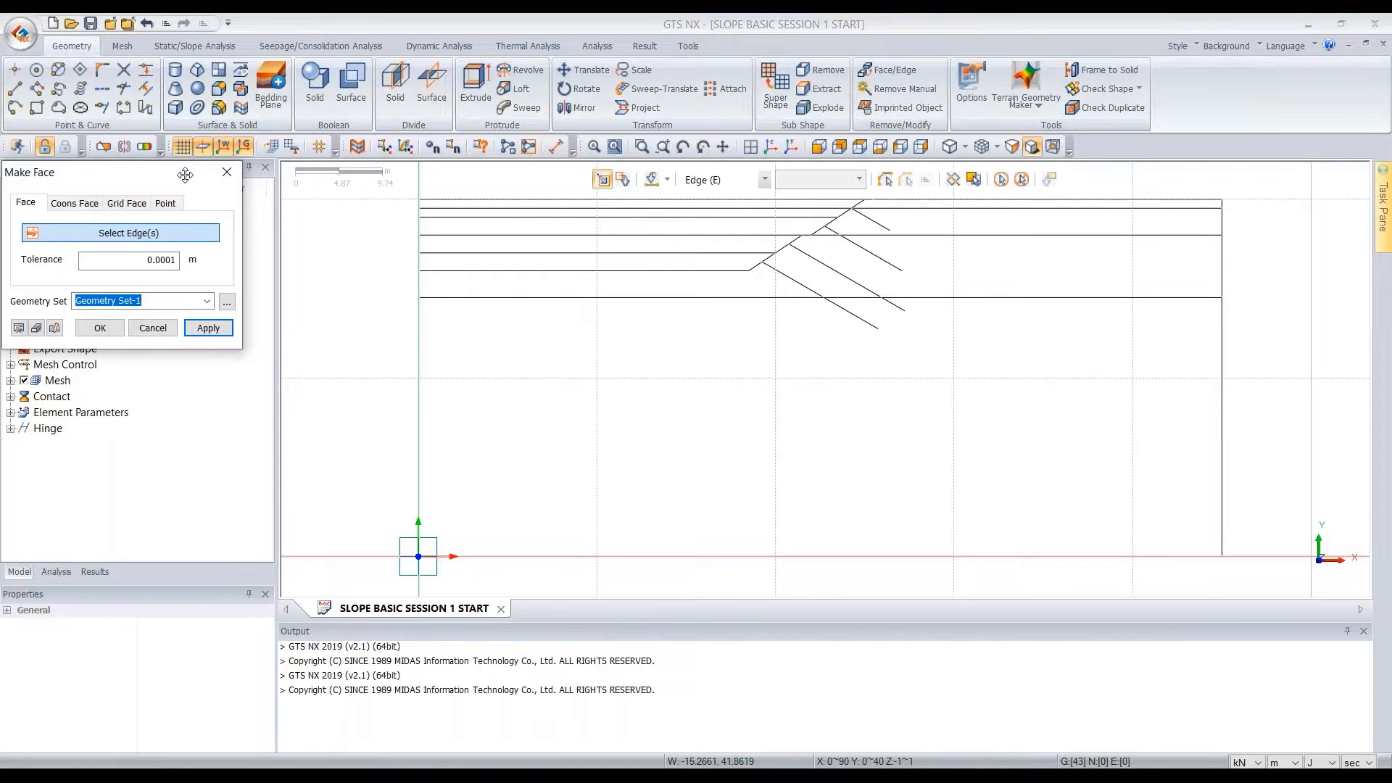
{"action": "scroll", "coordinate": [935, 382], "scroll_direction": "down", "scroll_amount": 1}
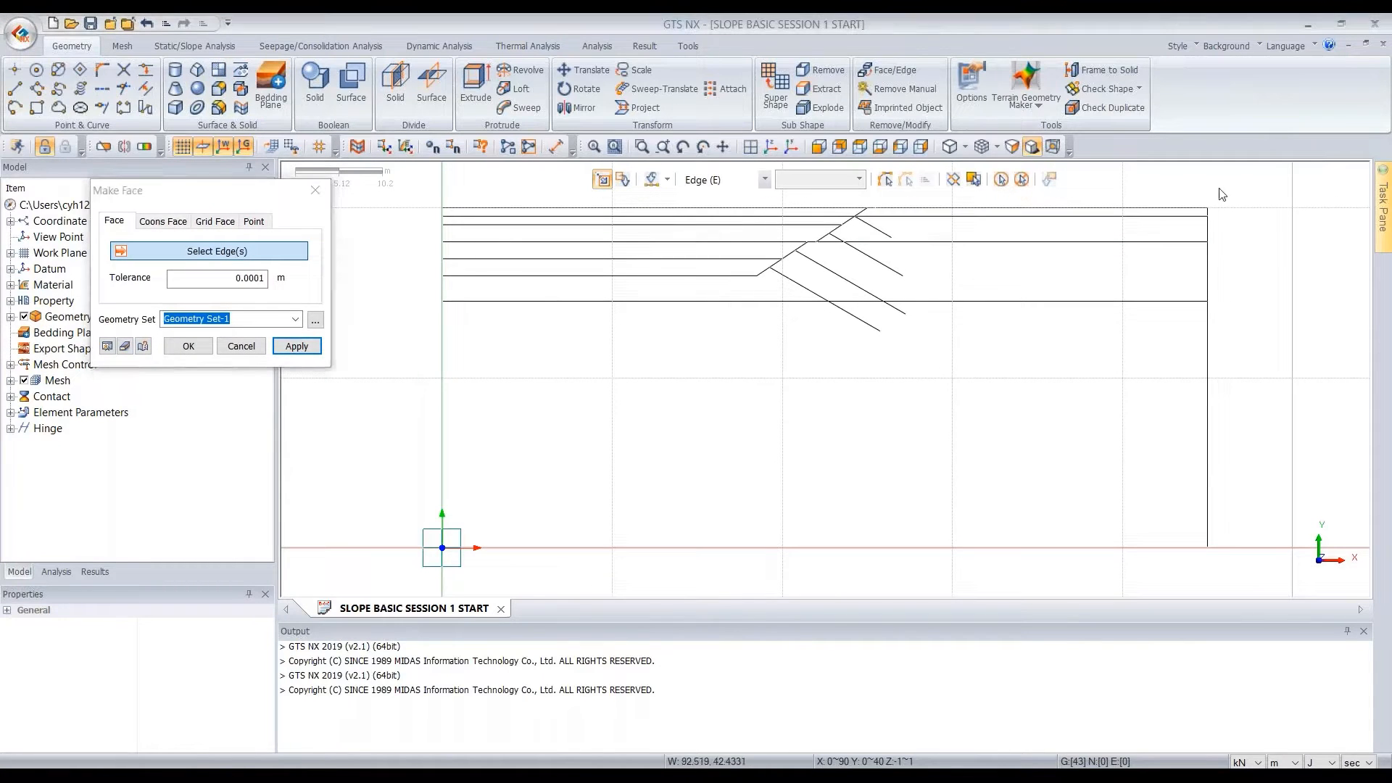
{"action": "left_click_drag", "start_coordinate": [852, 209], "coordinate": [370, 598]}
{"action": "left_click_drag", "start_coordinate": [401, 529], "coordinate": [1257, 556]}
{"action": "left_click_drag", "start_coordinate": [1227, 193], "coordinate": [1196, 577]}
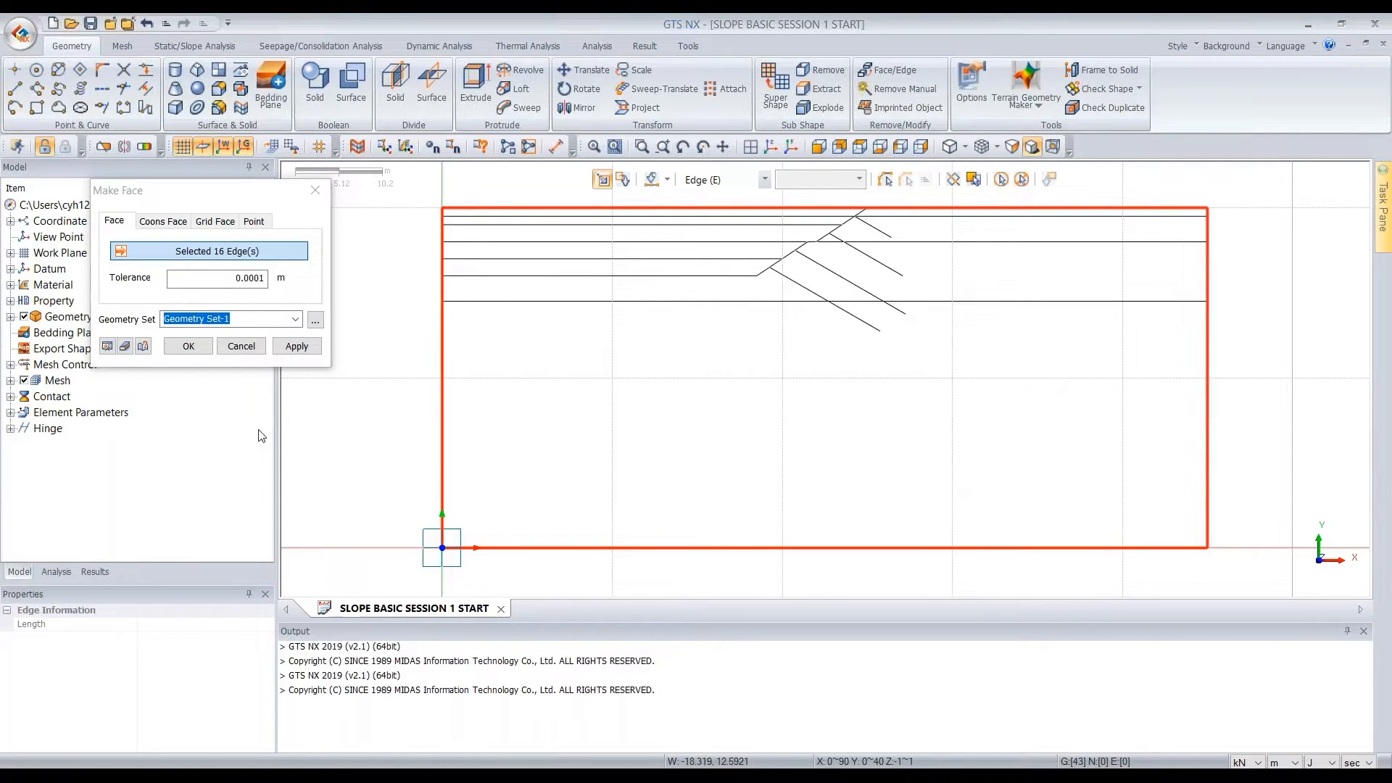
{"action": "left_click", "coordinate": [188, 348]}
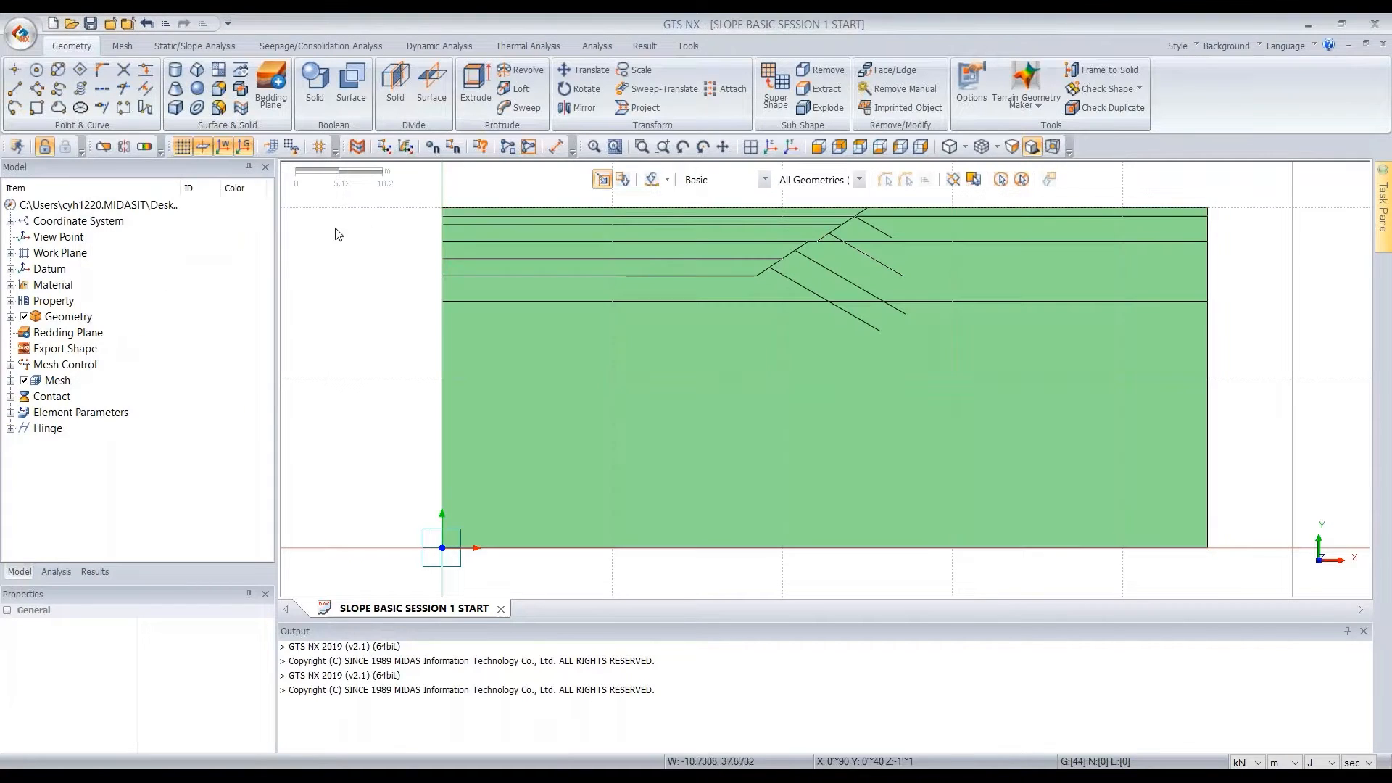
Imprint all the edges as curves onto the rectangular face using the Direction of Shortest Path Line option
{"action": "left_click", "coordinate": [242, 82]}
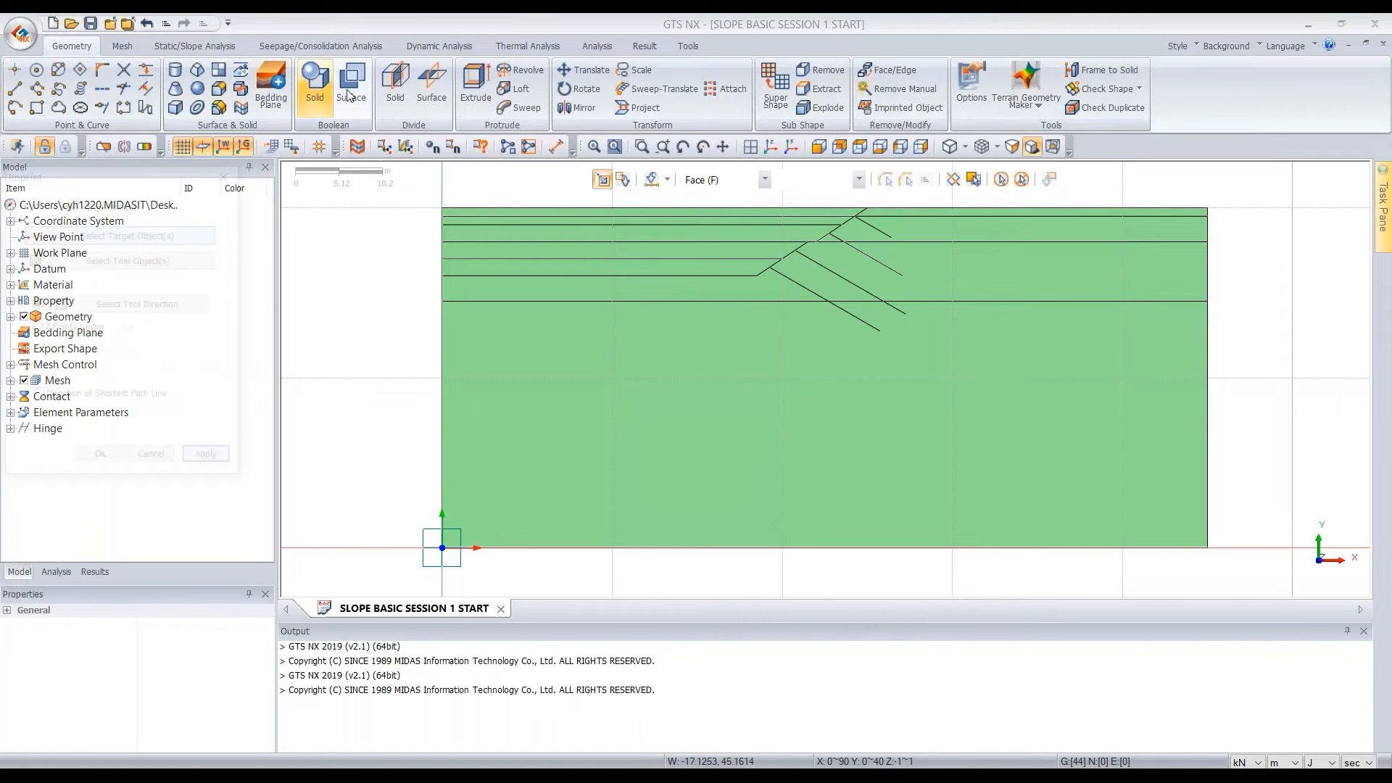
{"action": "left_click_drag", "start_coordinate": [146, 172], "coordinate": [273, 224]}
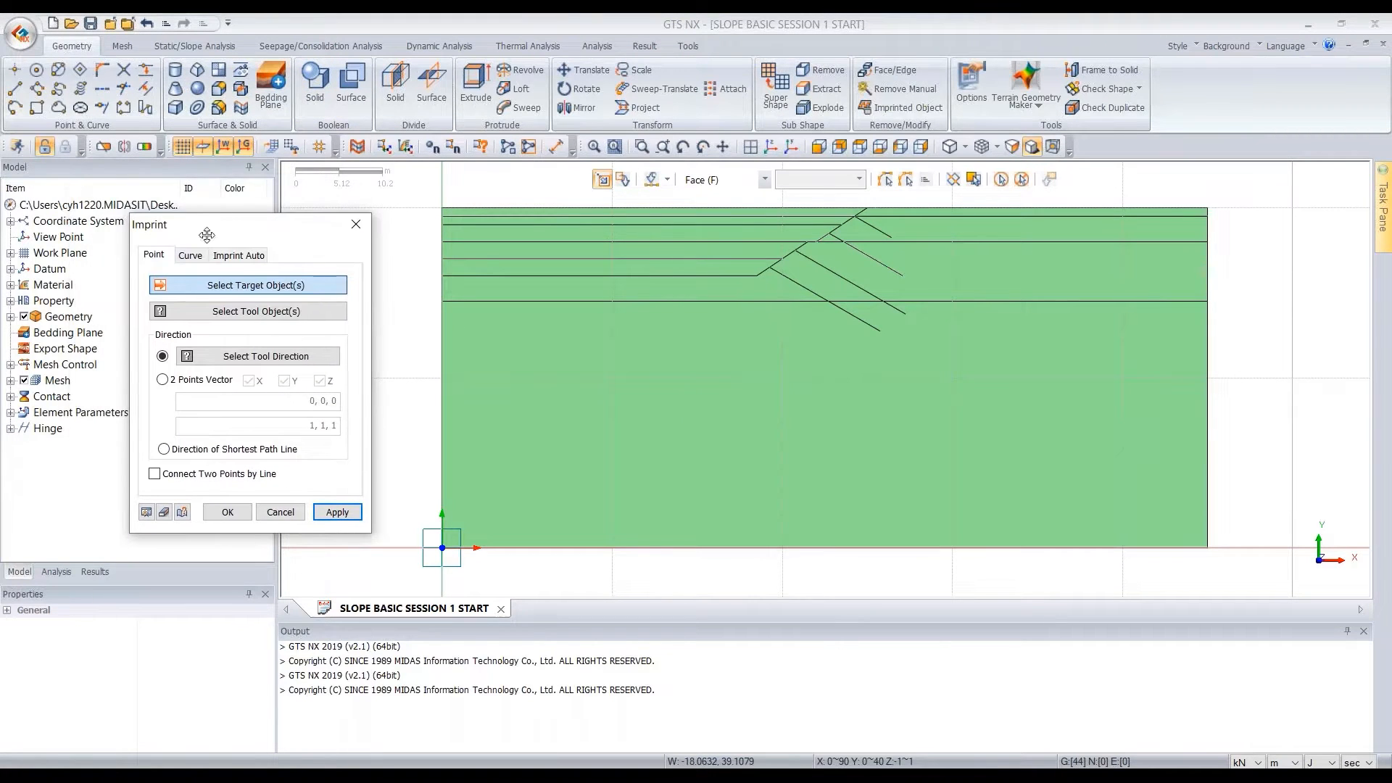
{"action": "left_click", "coordinate": [194, 256]}
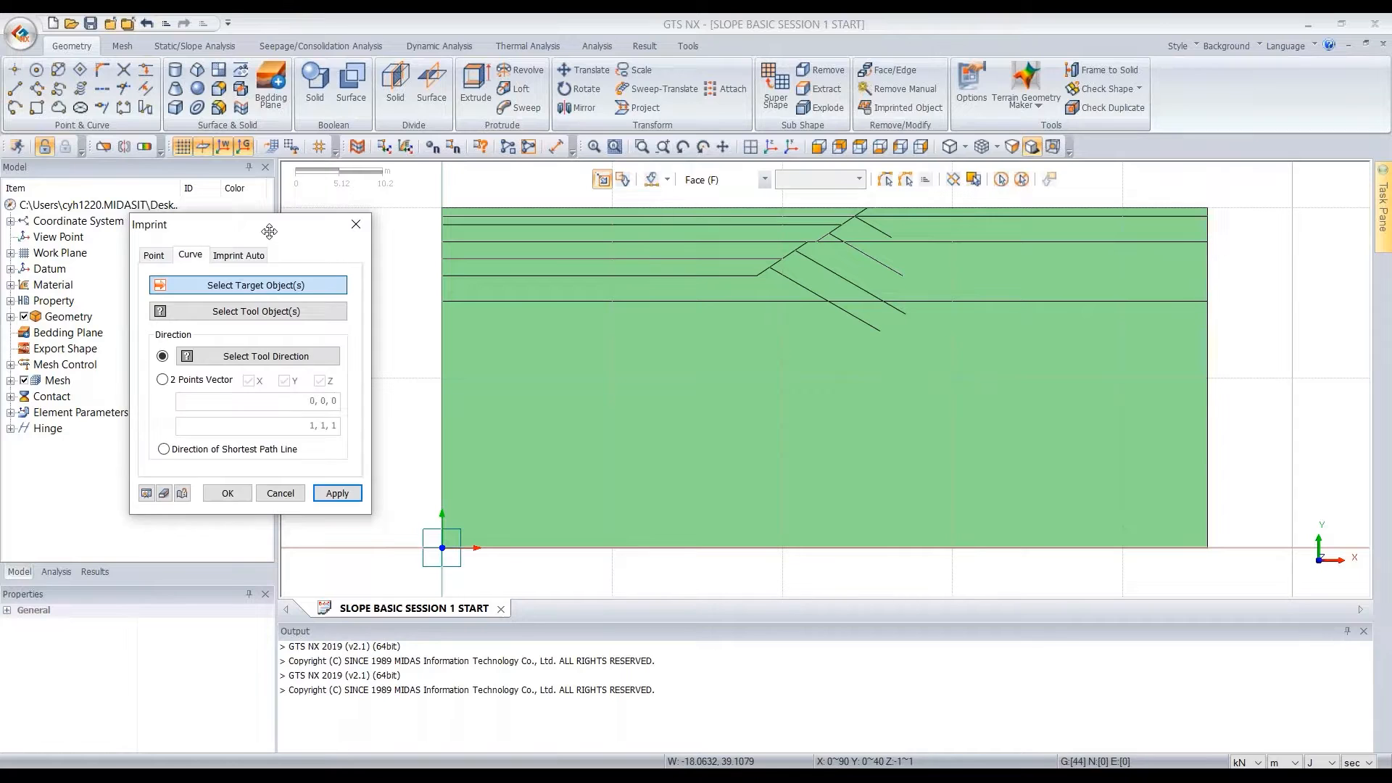
{"action": "left_click_drag", "start_coordinate": [271, 227], "coordinate": [280, 182]}
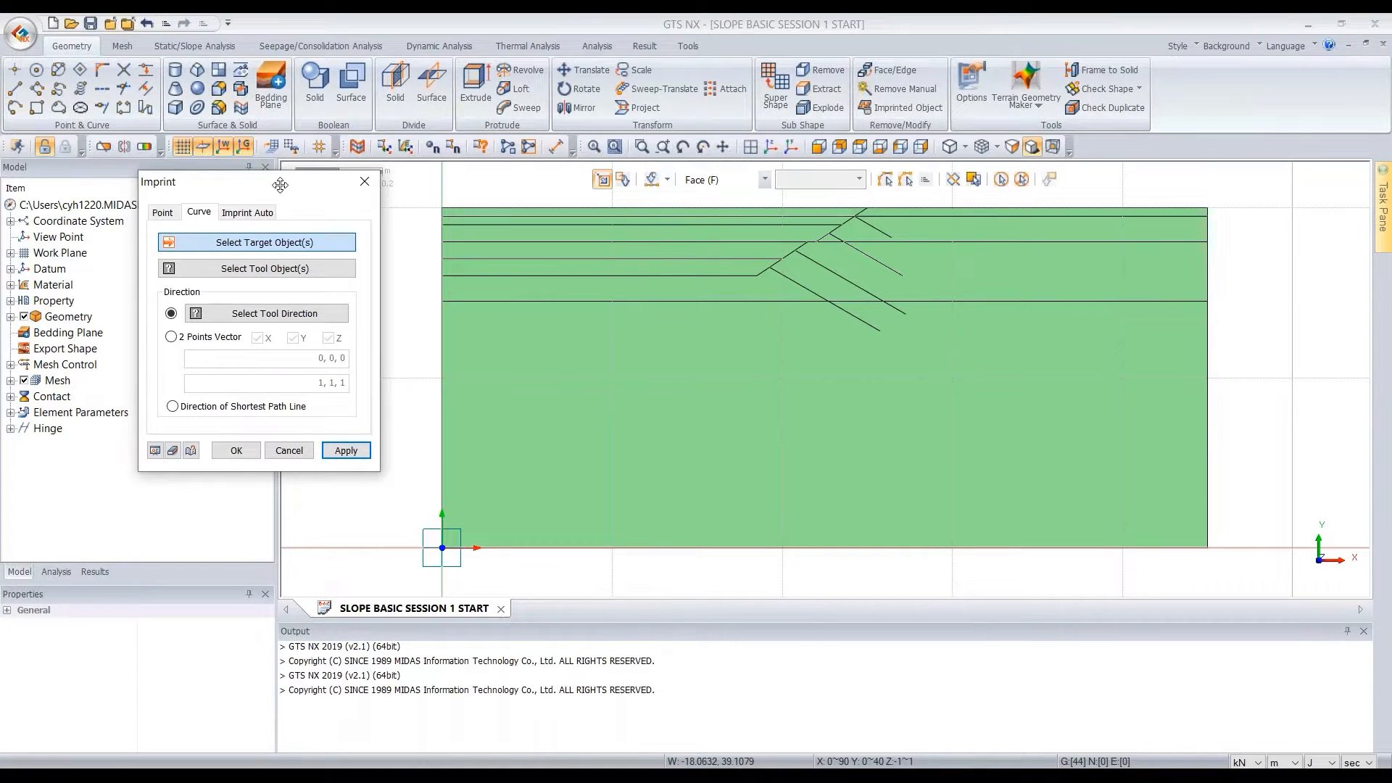
{"action": "left_click", "coordinate": [787, 423]}
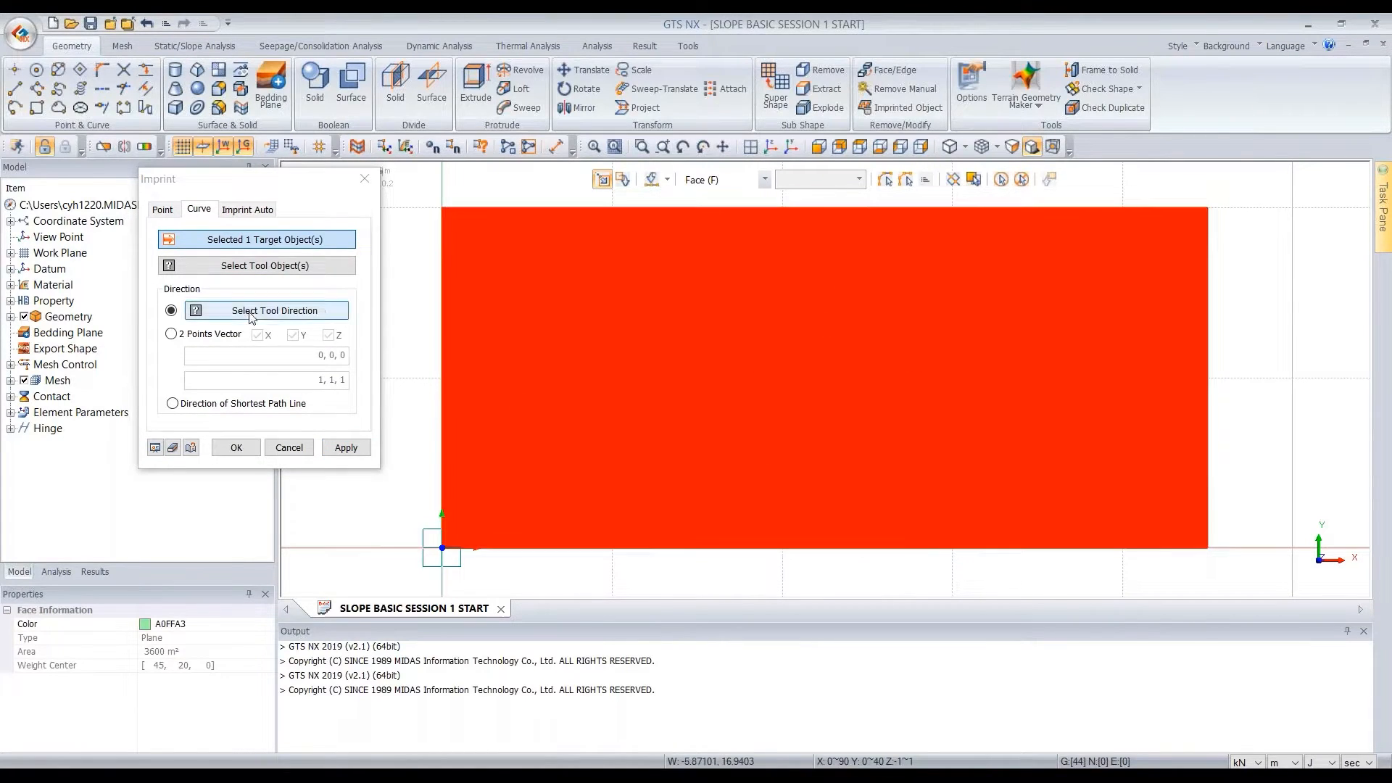
{"action": "left_click", "coordinate": [254, 273]}
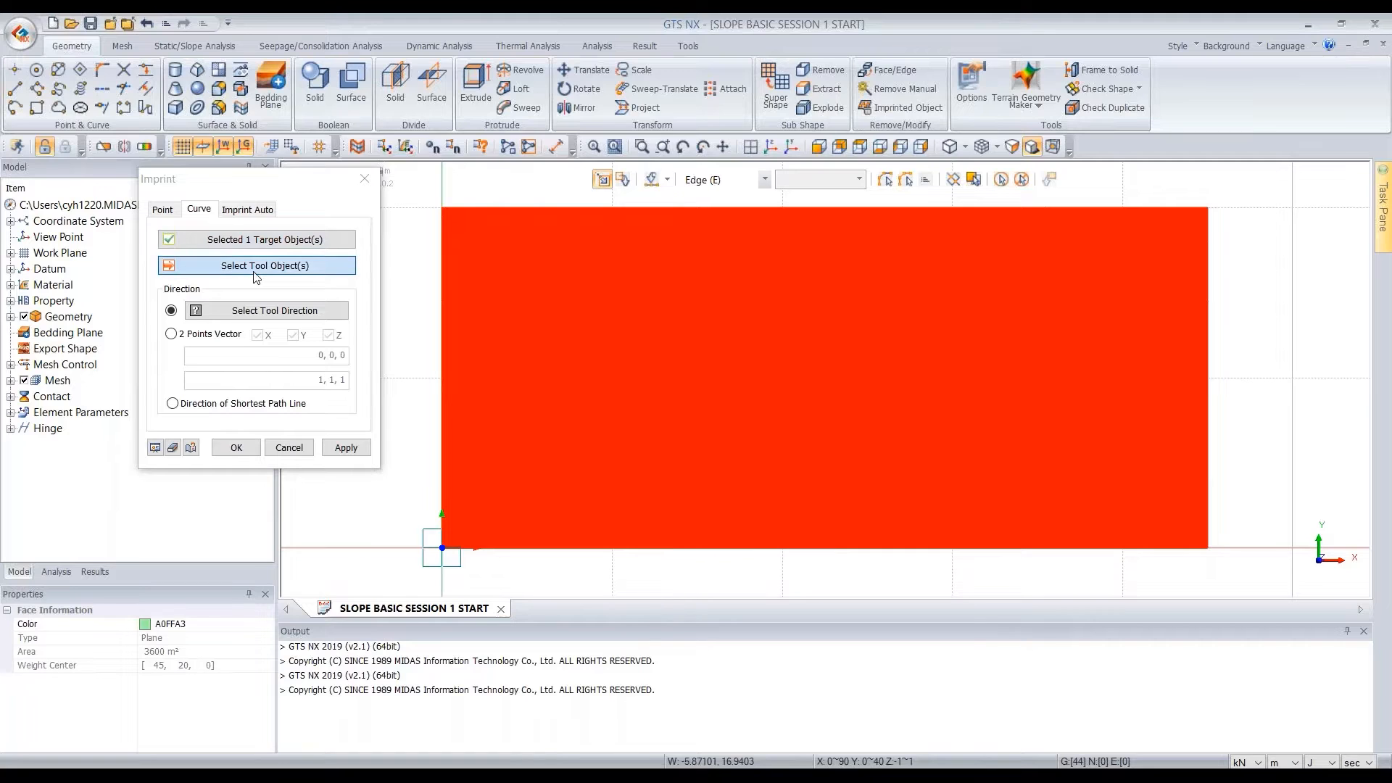
{"action": "left_click_drag", "start_coordinate": [1268, 369], "coordinate": [1151, 273]}
{"action": "key", "text": "ctrl+a"}
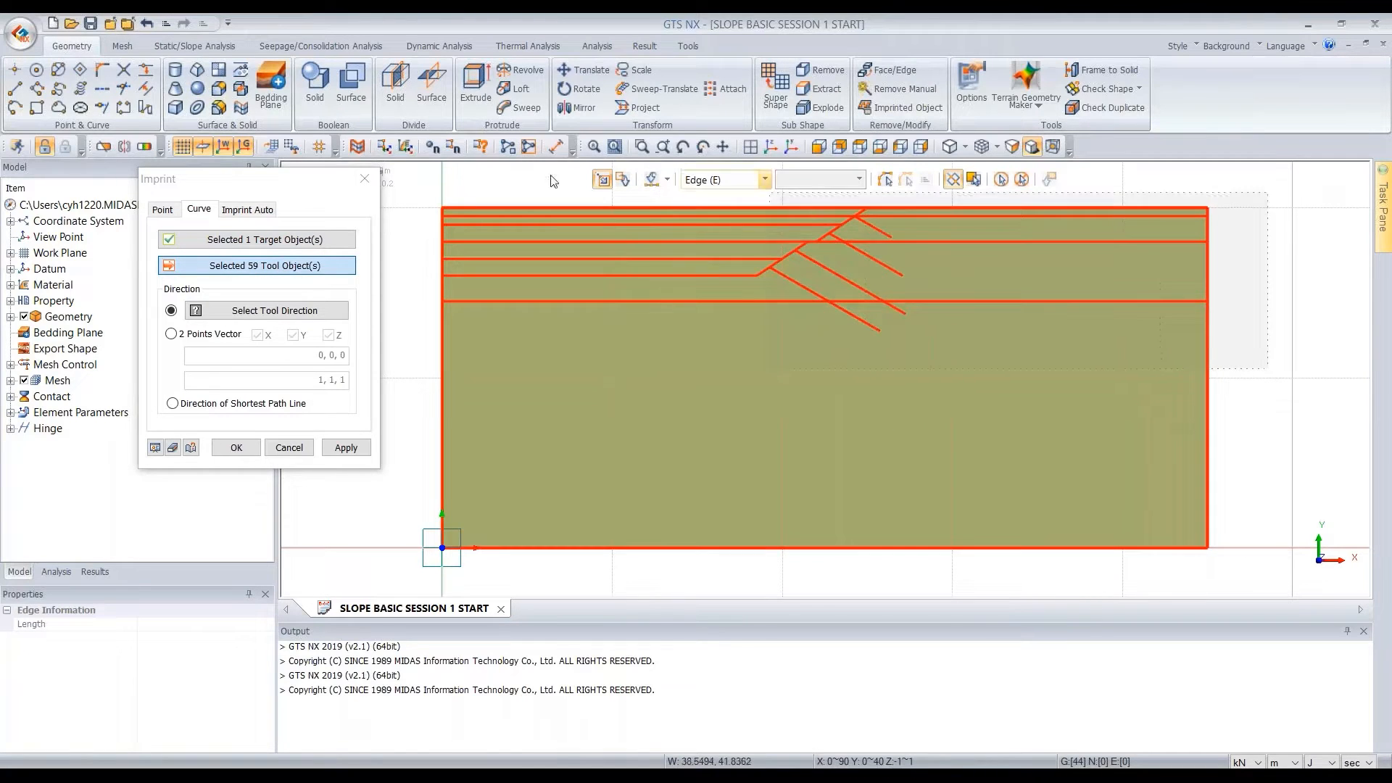
{"action": "left_click", "coordinate": [272, 408]}
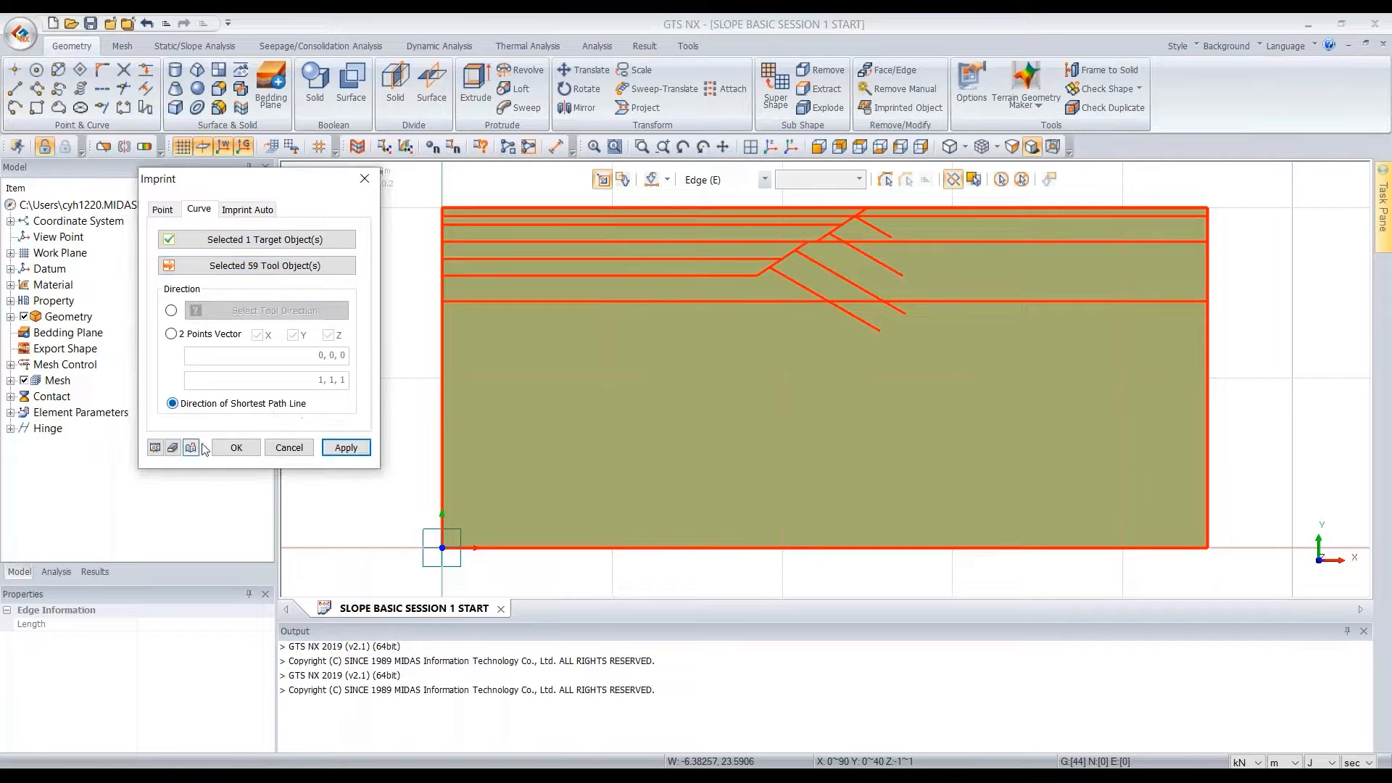
{"action": "left_click", "coordinate": [231, 449]}
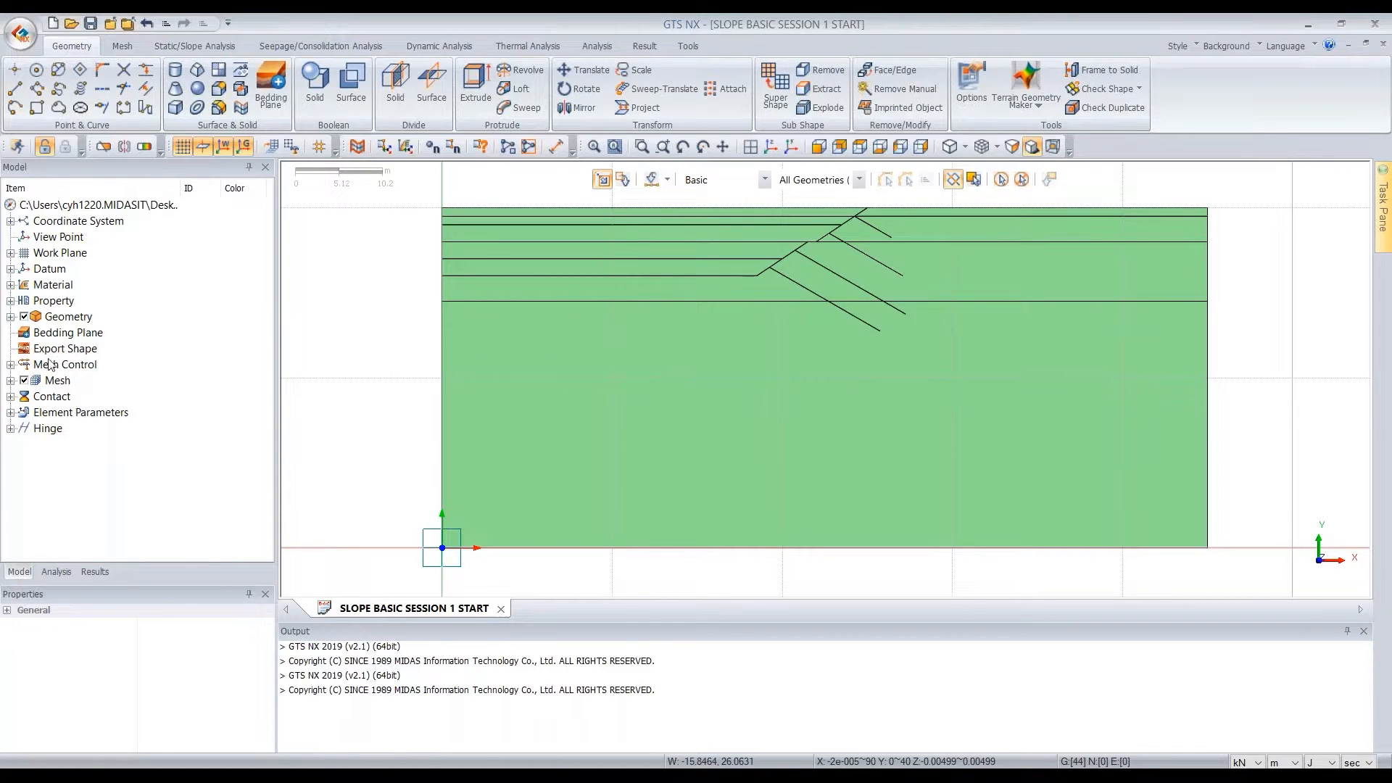
Delete all curves in Geometry Set-1, keeping only the surface
{"action": "double_click", "coordinate": [68, 323]}
{"action": "double_click", "coordinate": [78, 335]}
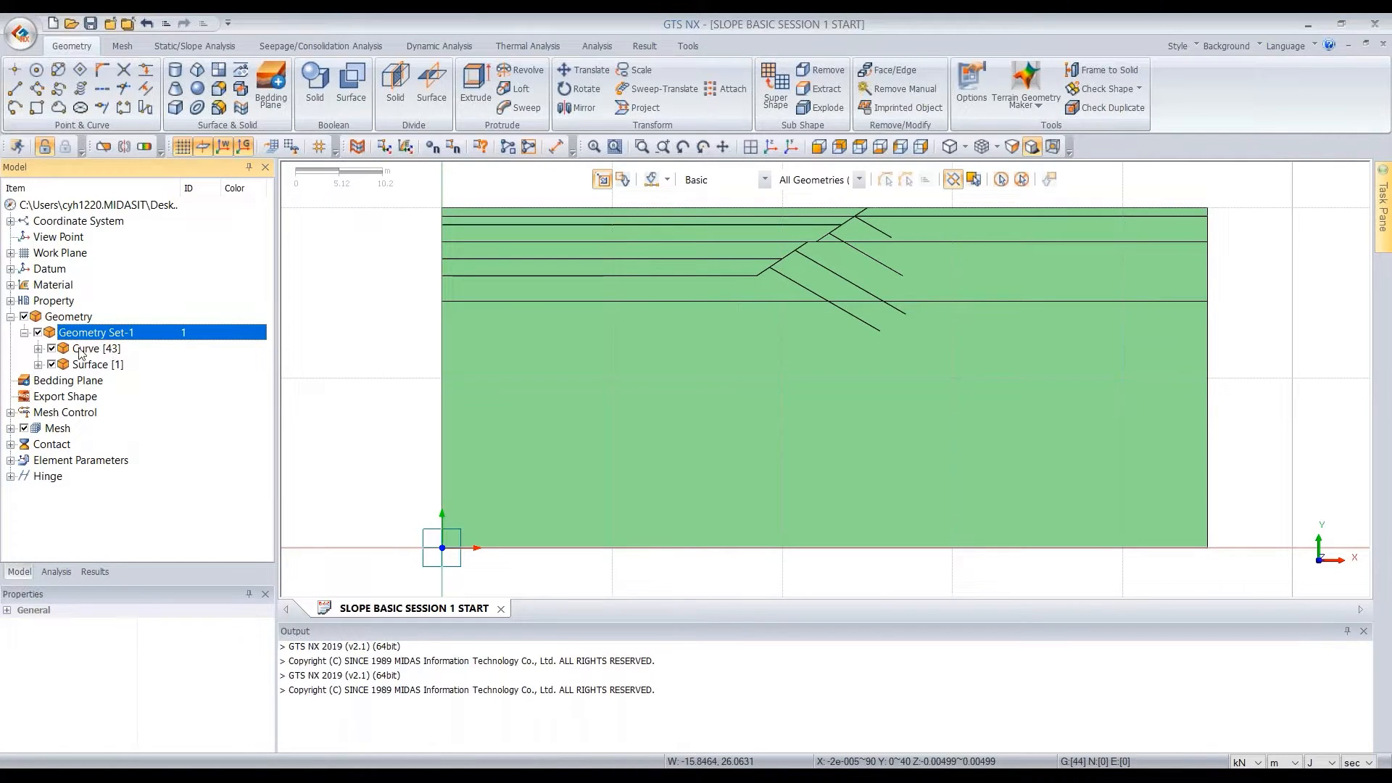
{"action": "left_click", "coordinate": [100, 351]}
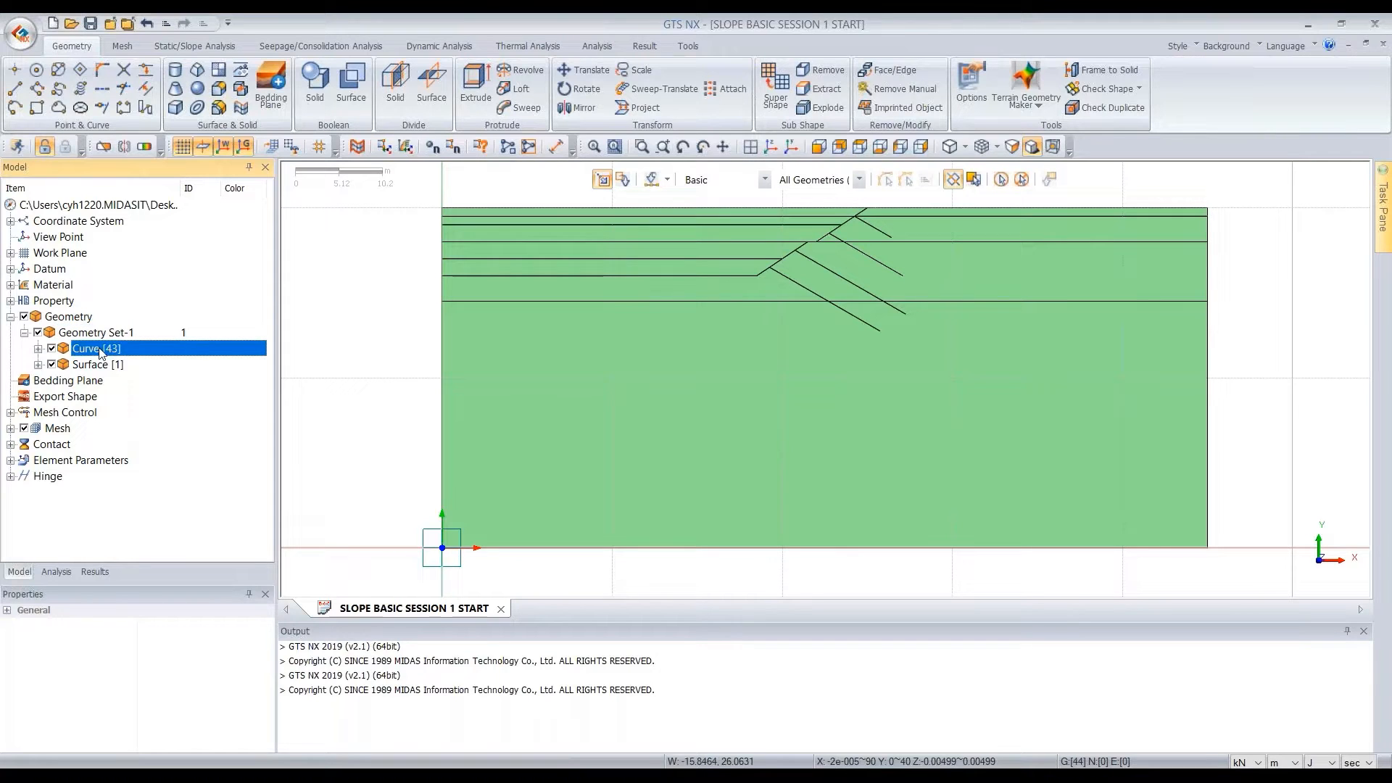
{"action": "right_click", "coordinate": [101, 352]}
{"action": "key", "text": "Escape"}
{"action": "key", "text": "Delete"}
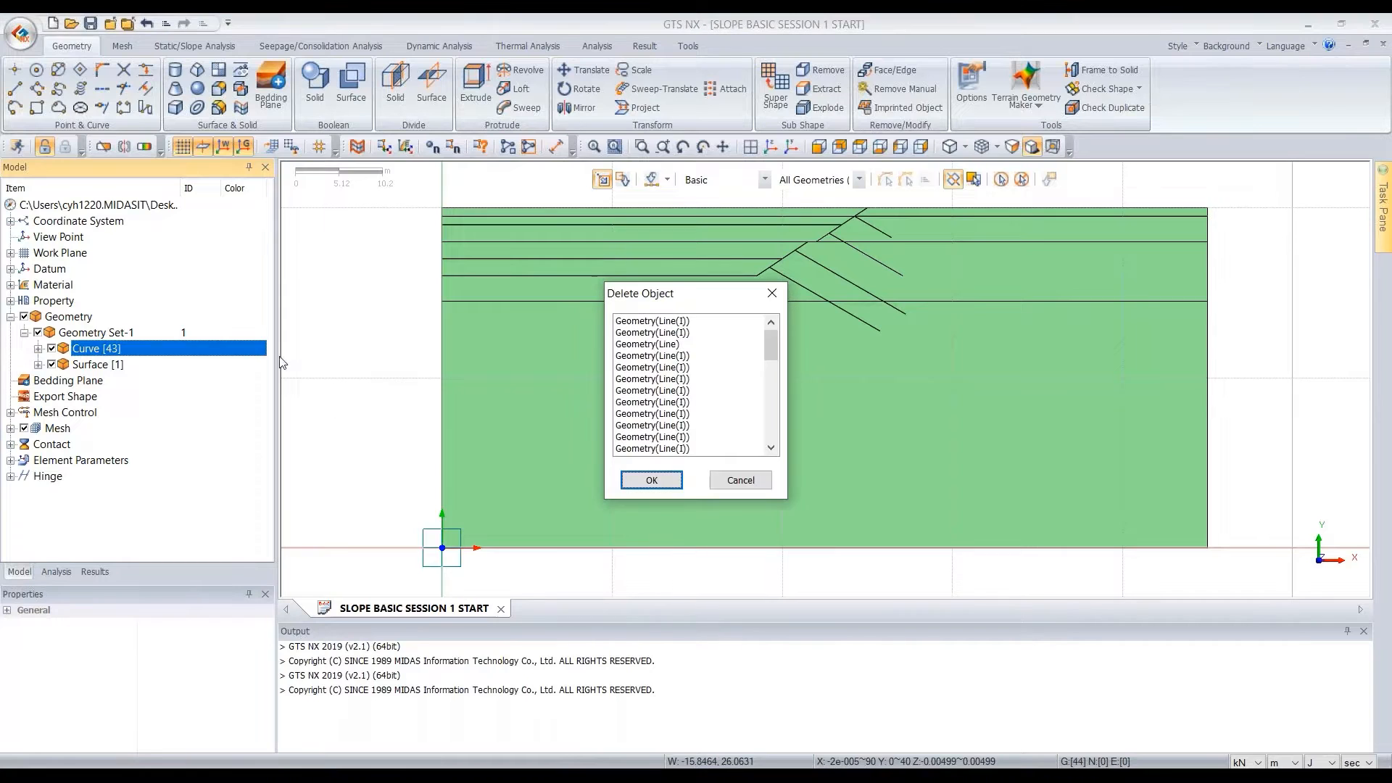
{"action": "key", "text": "Return"}
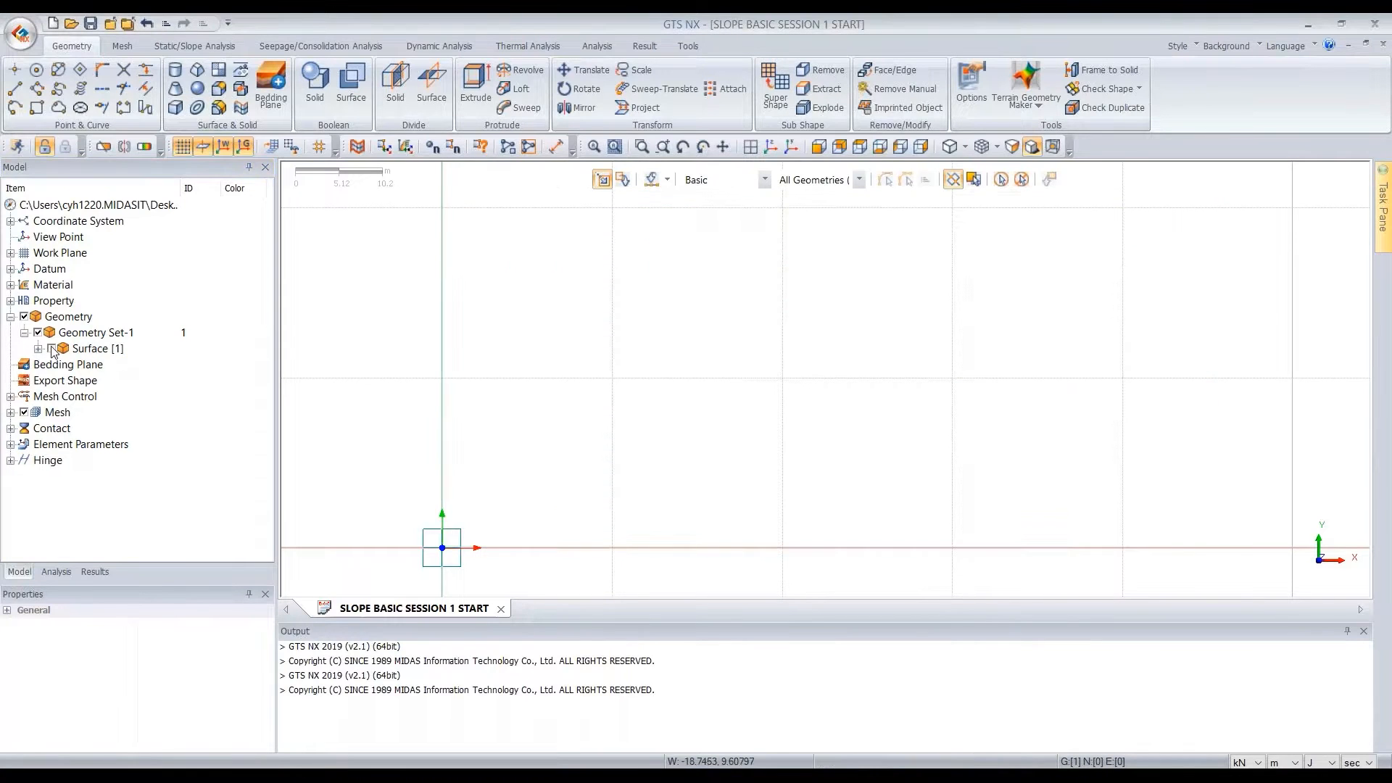
Assign the FILL face property to the two faces that make up the section's uppermost layer
{"action": "key", "text": "e"}
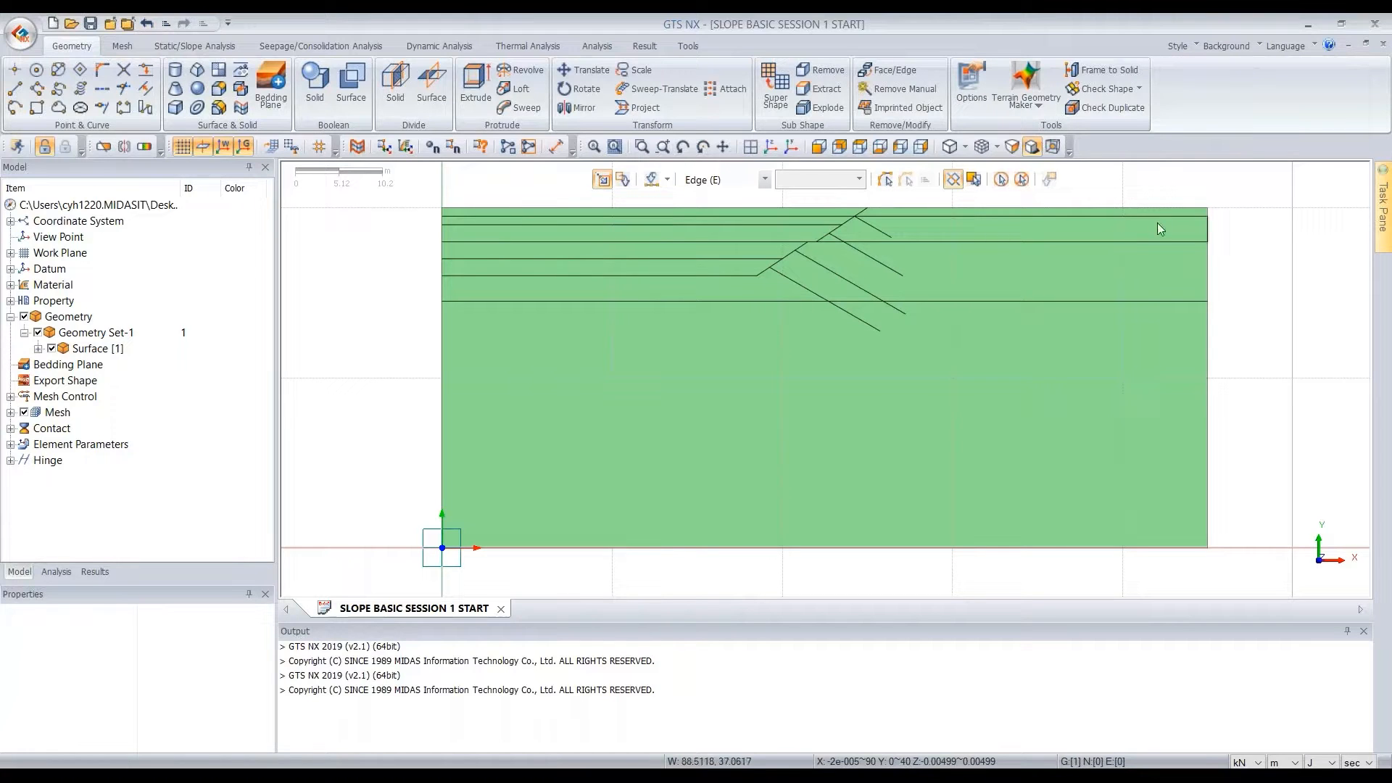
{"action": "left_click", "coordinate": [122, 46]}
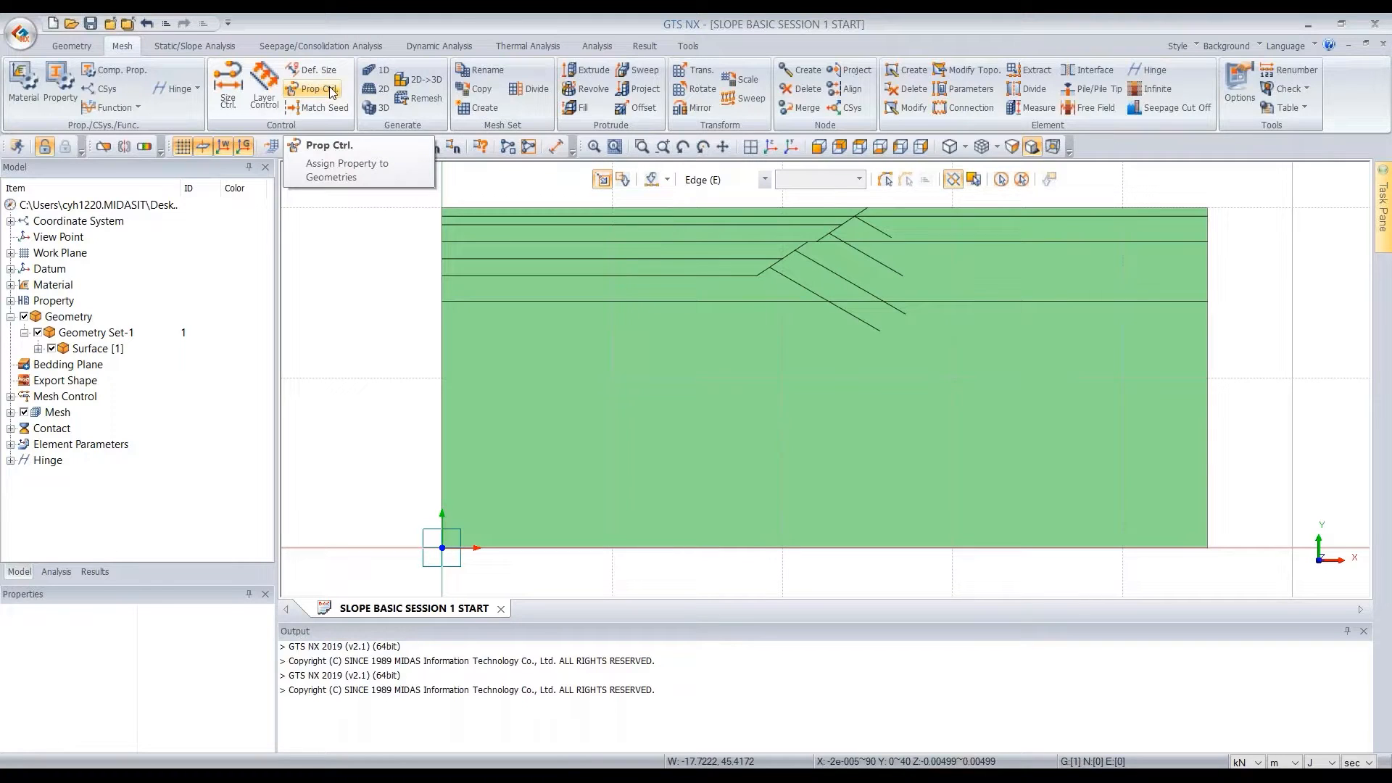
{"action": "left_click", "coordinate": [330, 90]}
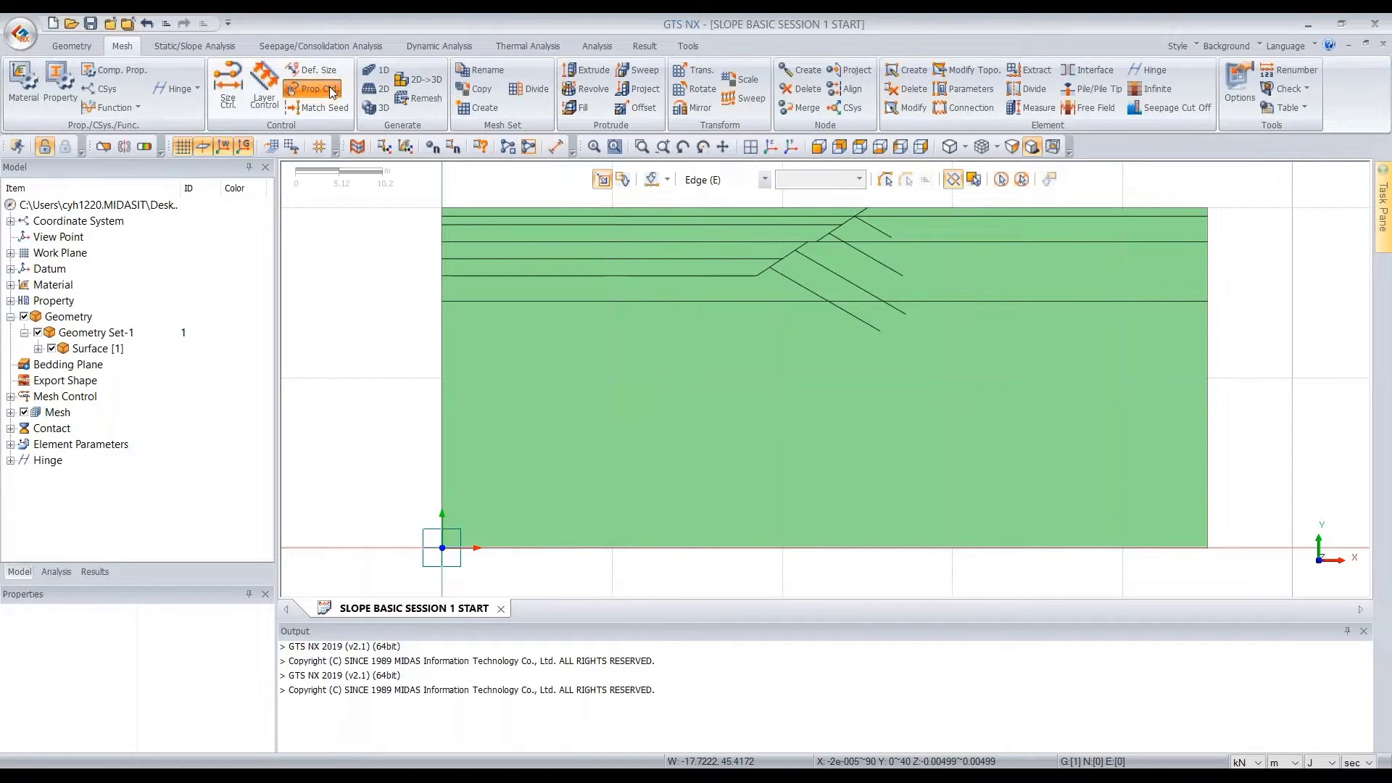
{"action": "left_click_drag", "start_coordinate": [194, 169], "coordinate": [311, 201]}
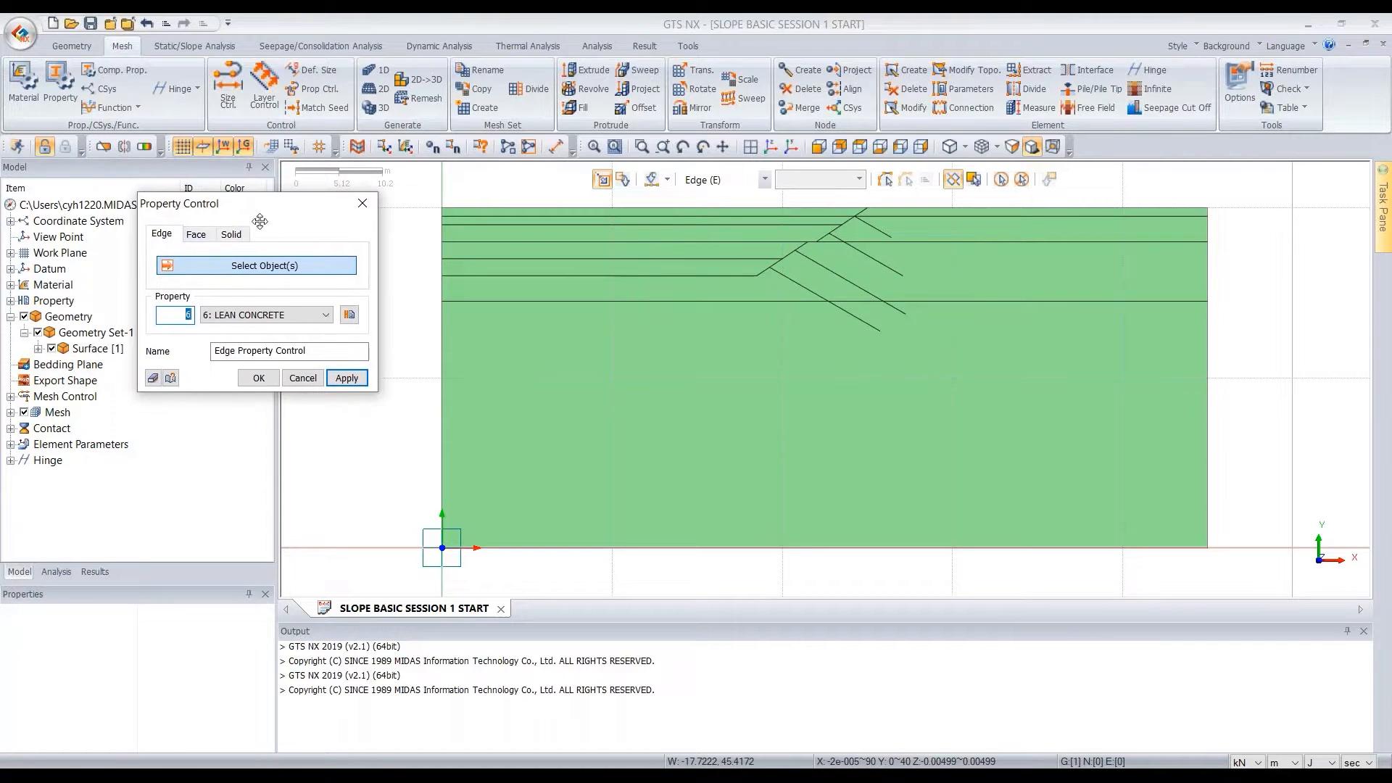
{"action": "left_click", "coordinate": [196, 233]}
{"action": "left_click", "coordinate": [269, 315]}
{"action": "left_click", "coordinate": [232, 324]}
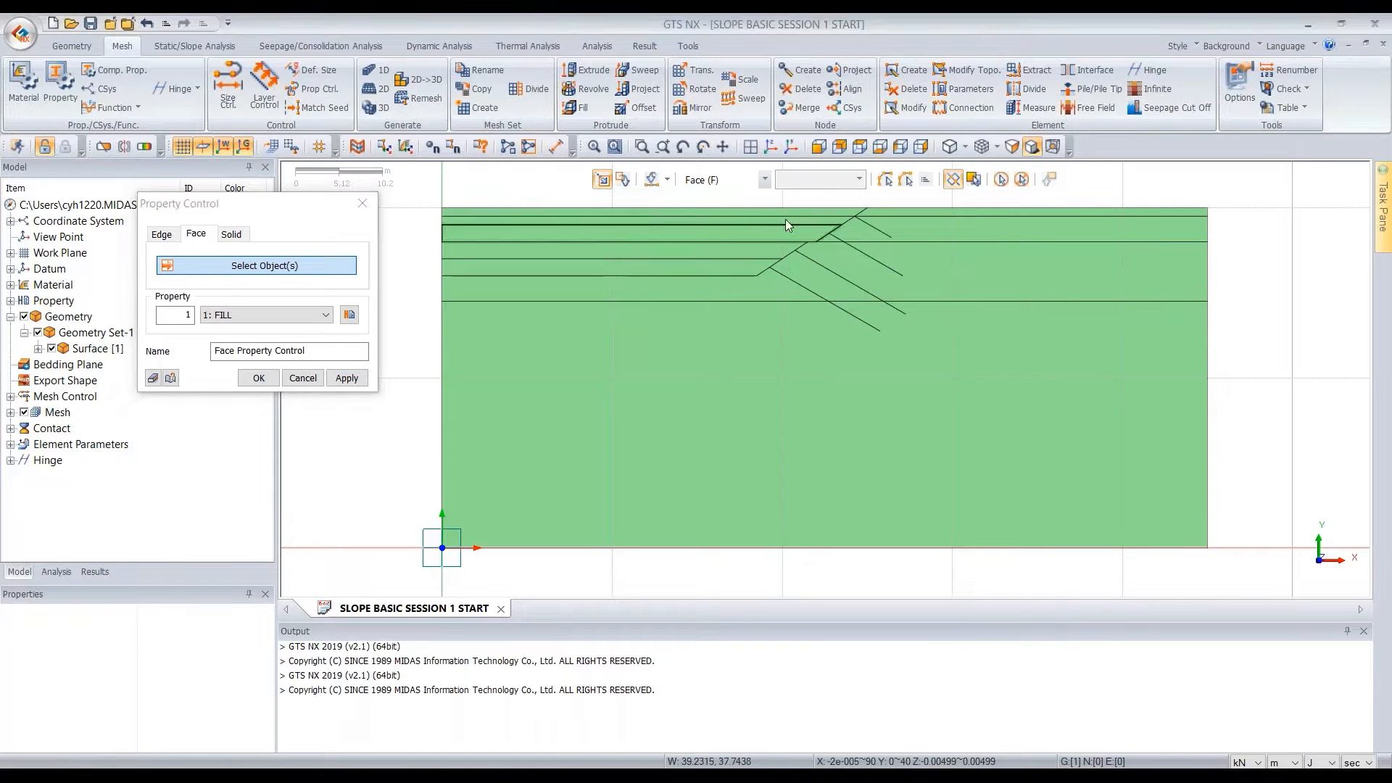
{"action": "scroll", "coordinate": [834, 215], "scroll_direction": "up", "scroll_amount": 1}
{"action": "left_click", "coordinate": [806, 211]}
{"action": "left_click", "coordinate": [886, 211]}
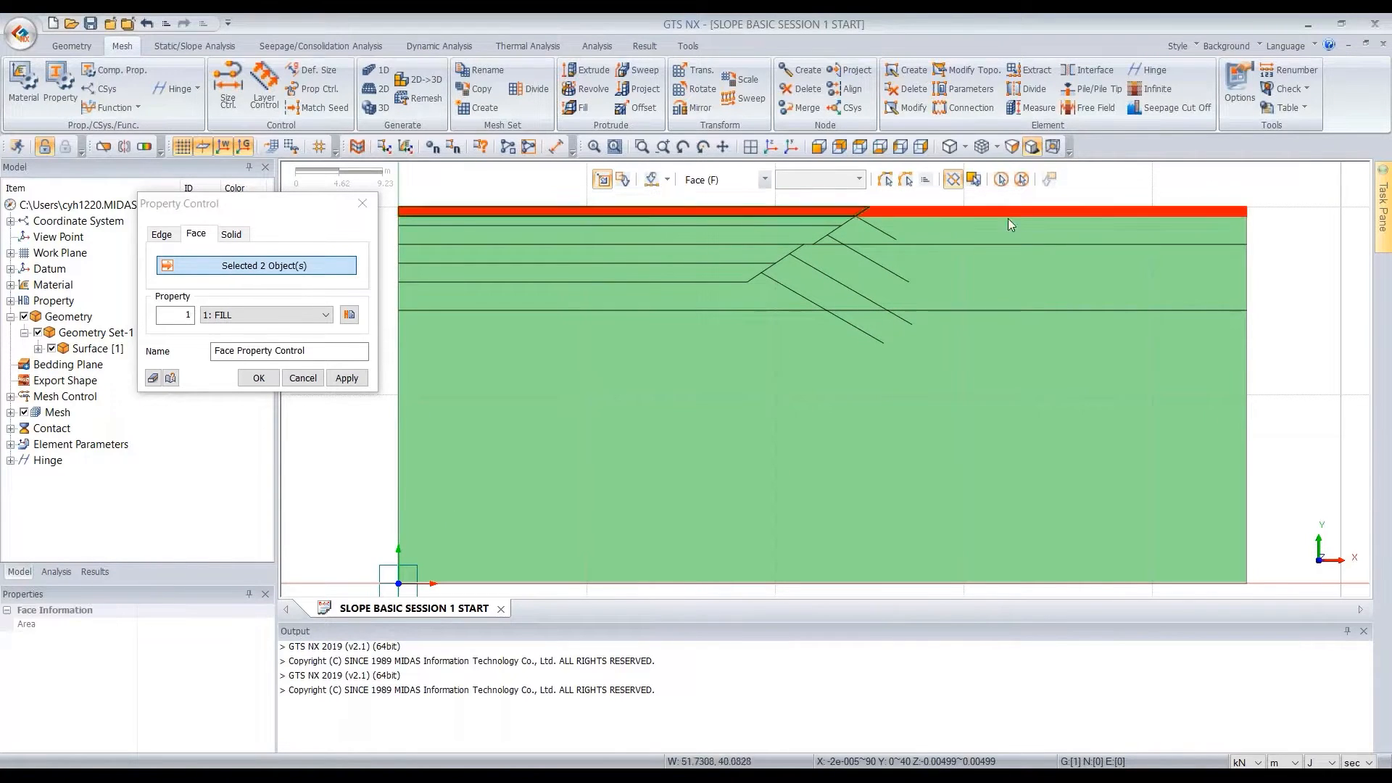
{"action": "left_click_drag", "start_coordinate": [299, 215], "coordinate": [233, 205]}
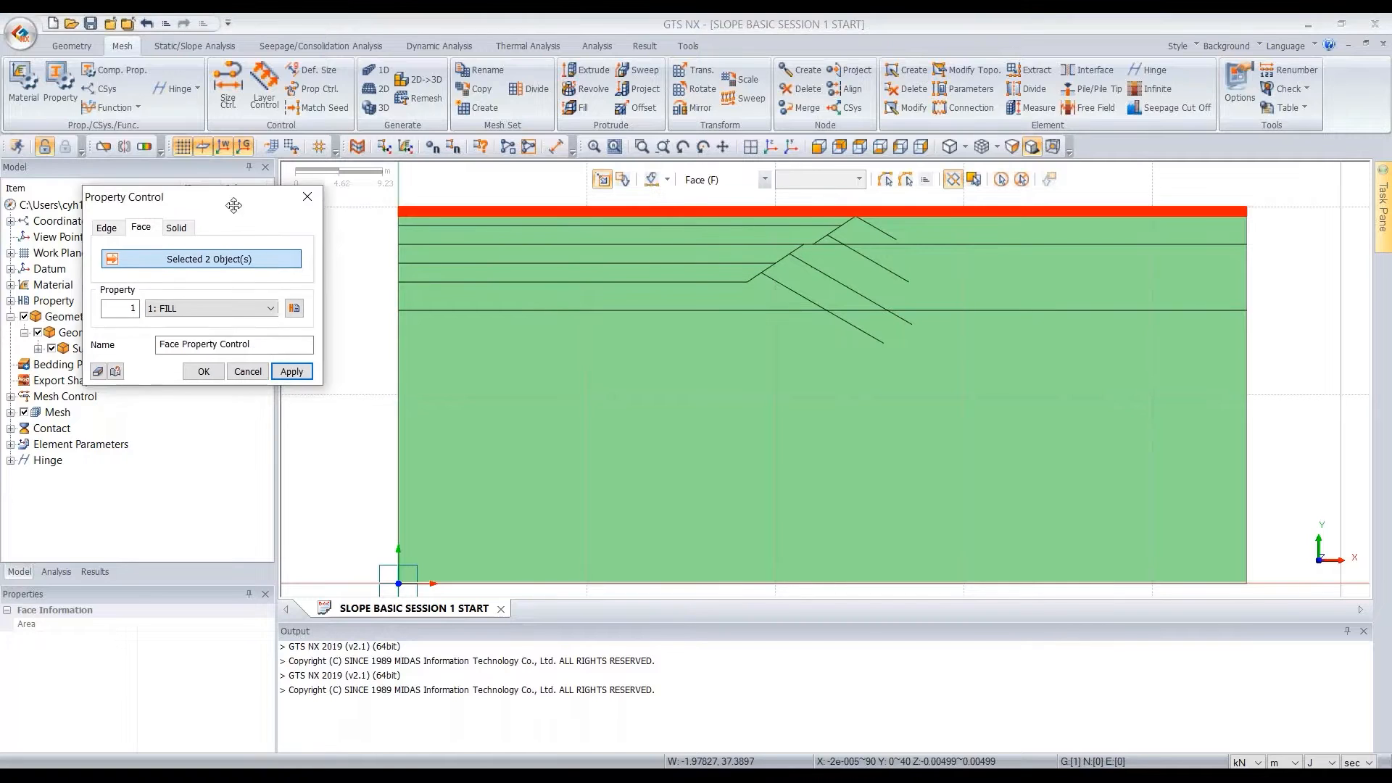
{"action": "left_click", "coordinate": [280, 367]}
Assign the SVI face property to the four faces of the second layer, directly beneath the fill
{"action": "left_click", "coordinate": [217, 304]}
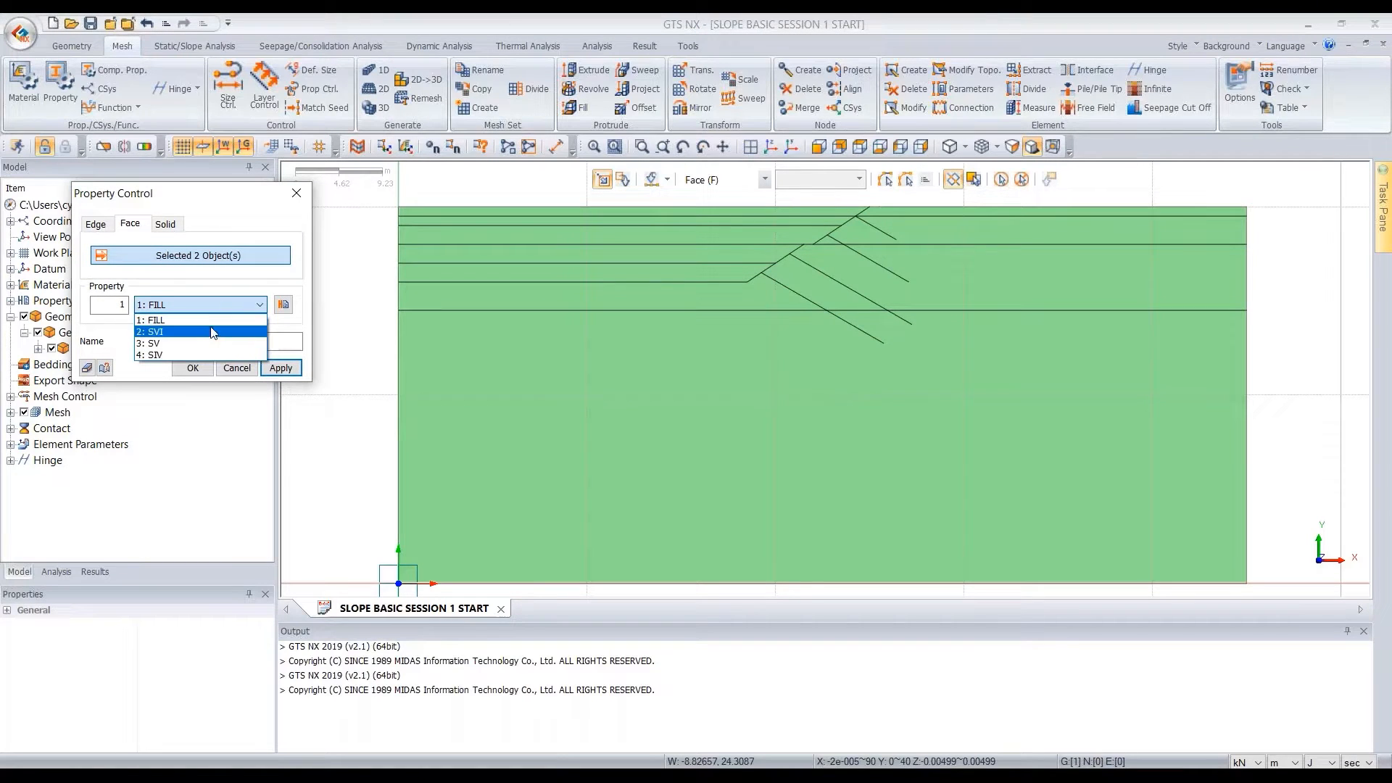
{"action": "left_click", "coordinate": [210, 332]}
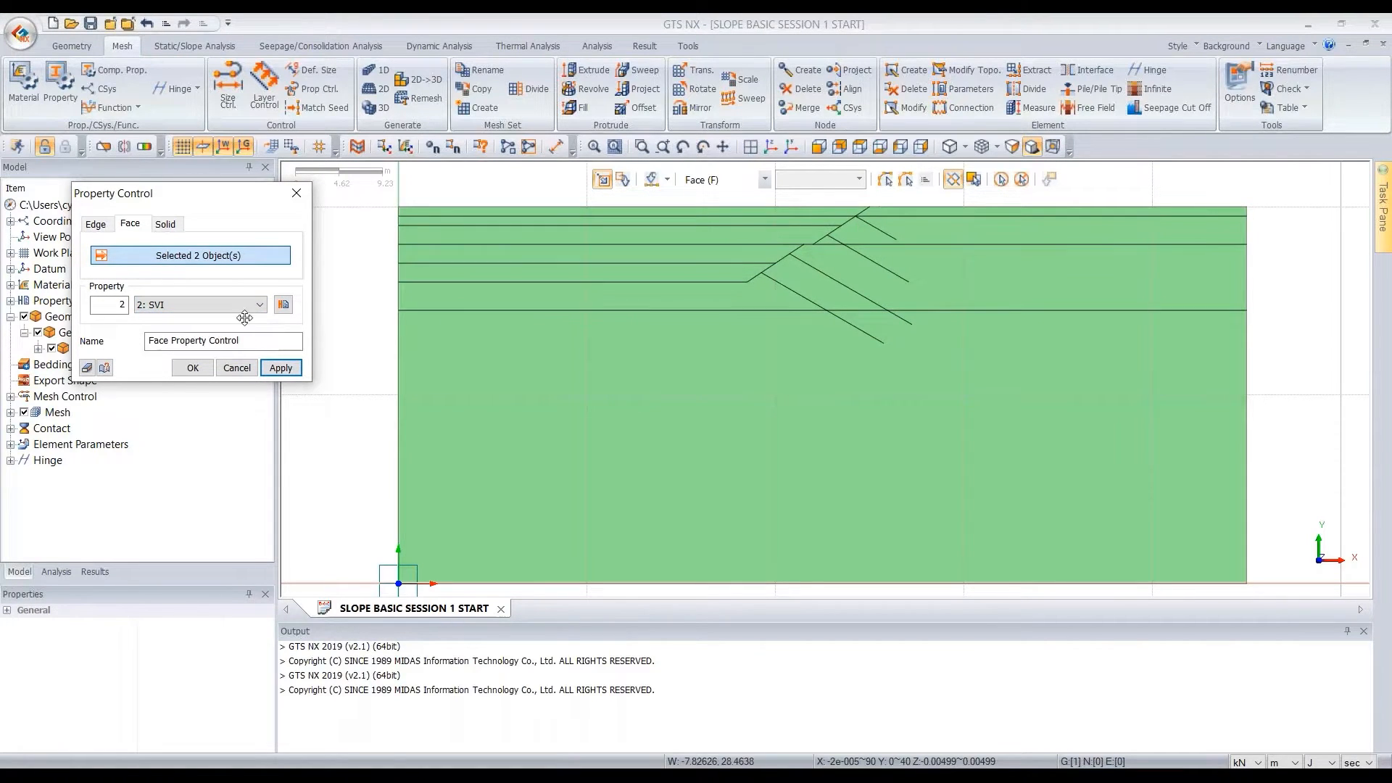
{"action": "left_click_drag", "start_coordinate": [951, 223], "coordinate": [696, 238]}
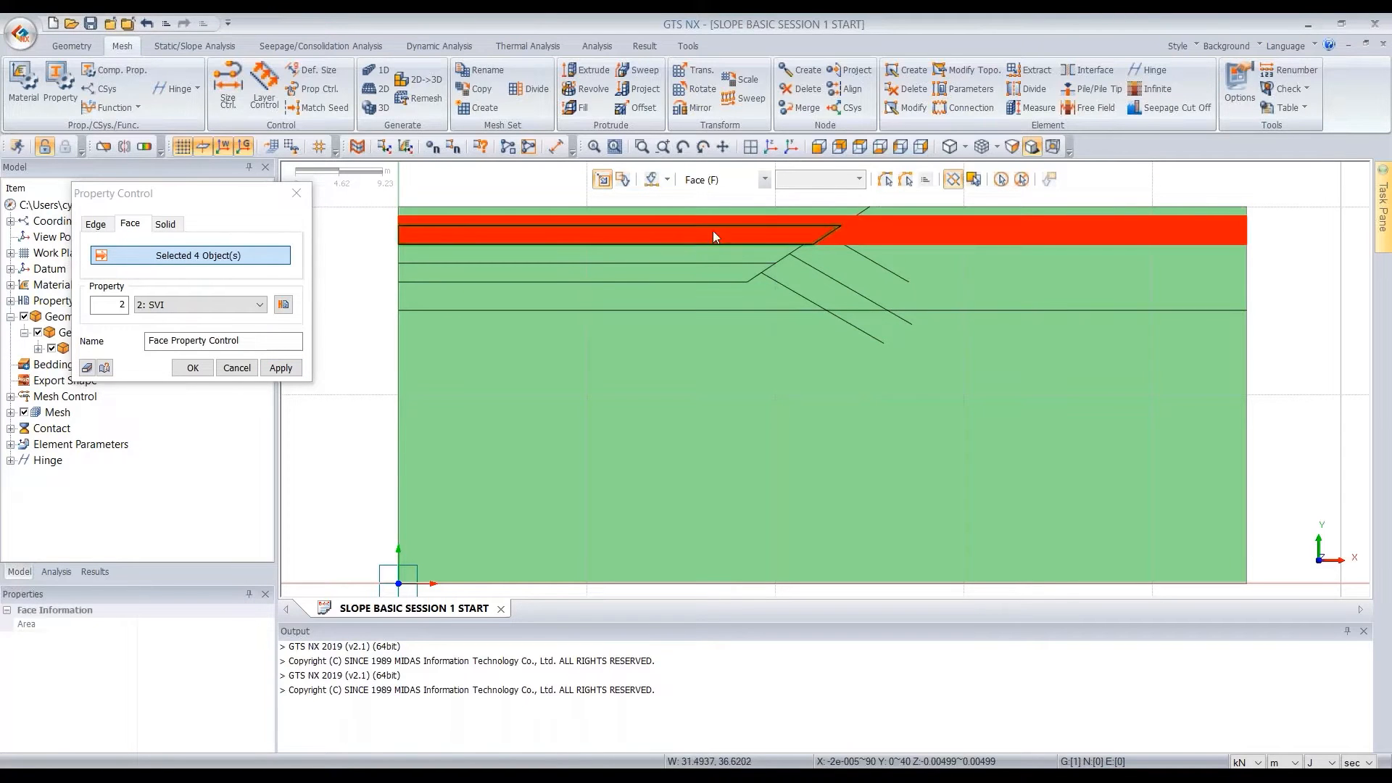
{"action": "left_click", "coordinate": [281, 368]}
Assign the SV face property to the five faces of the third layer, including those between the soil nails
{"action": "left_click", "coordinate": [259, 305]}
{"action": "left_click", "coordinate": [210, 338]}
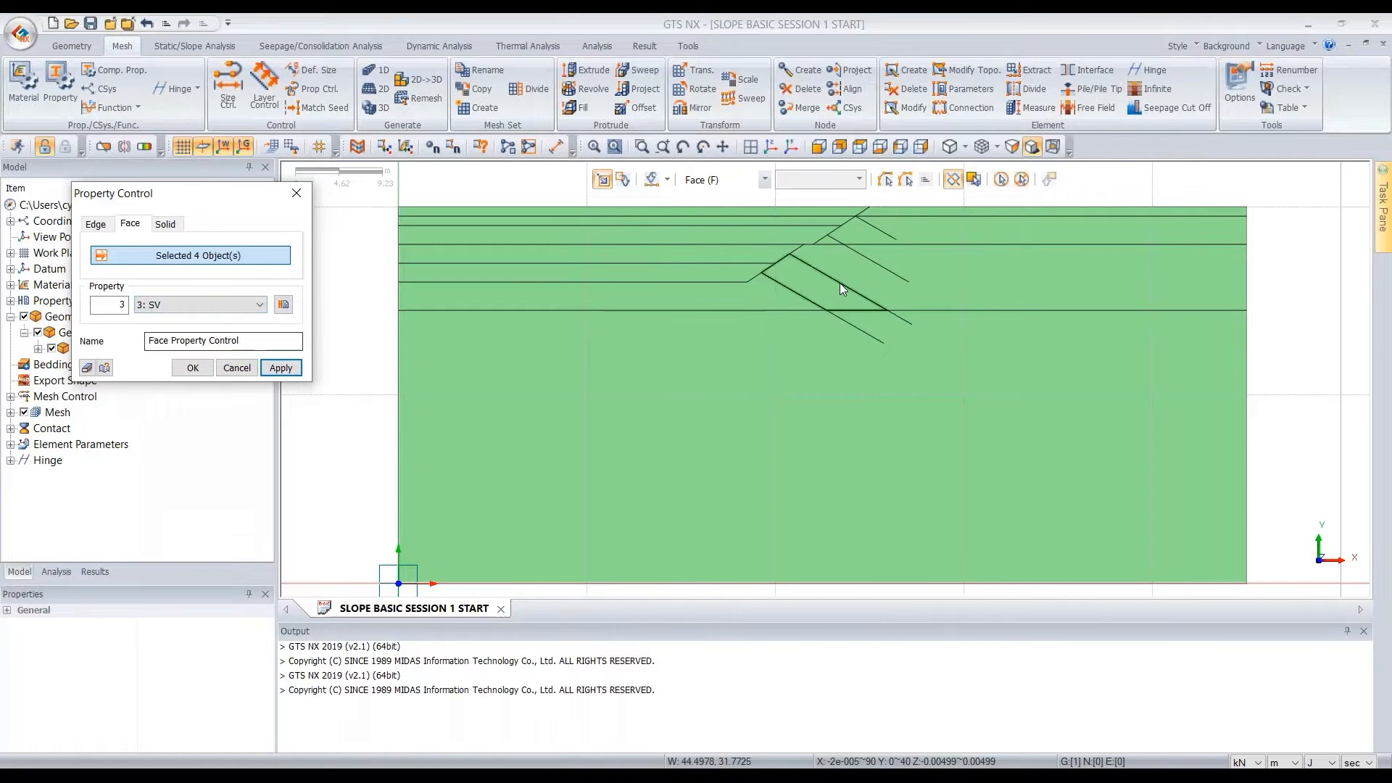
{"action": "left_click", "coordinate": [964, 256]}
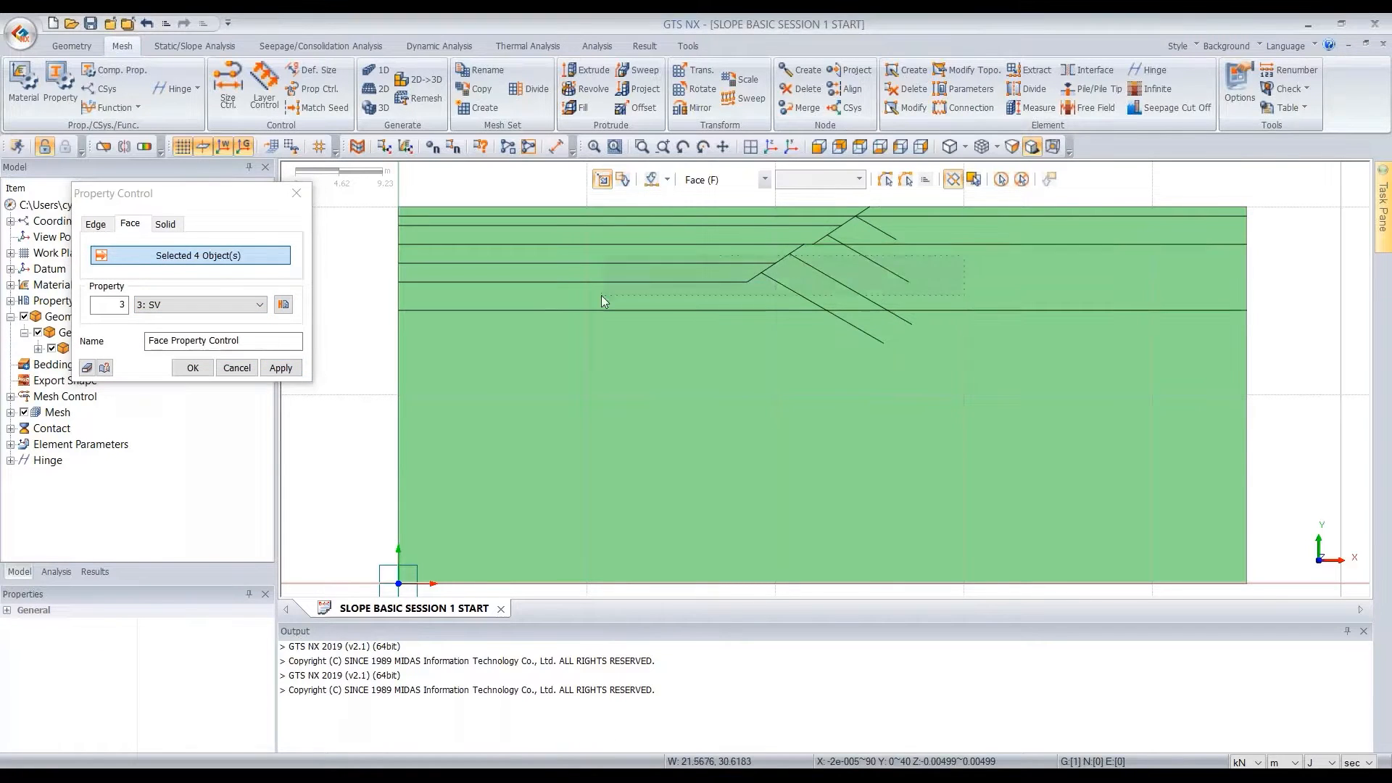
{"action": "left_click", "coordinate": [281, 368]}
Assign the SIV face property to the large bottom face of the section and finish the property control
{"action": "left_click", "coordinate": [259, 304]}
{"action": "left_click", "coordinate": [219, 350]}
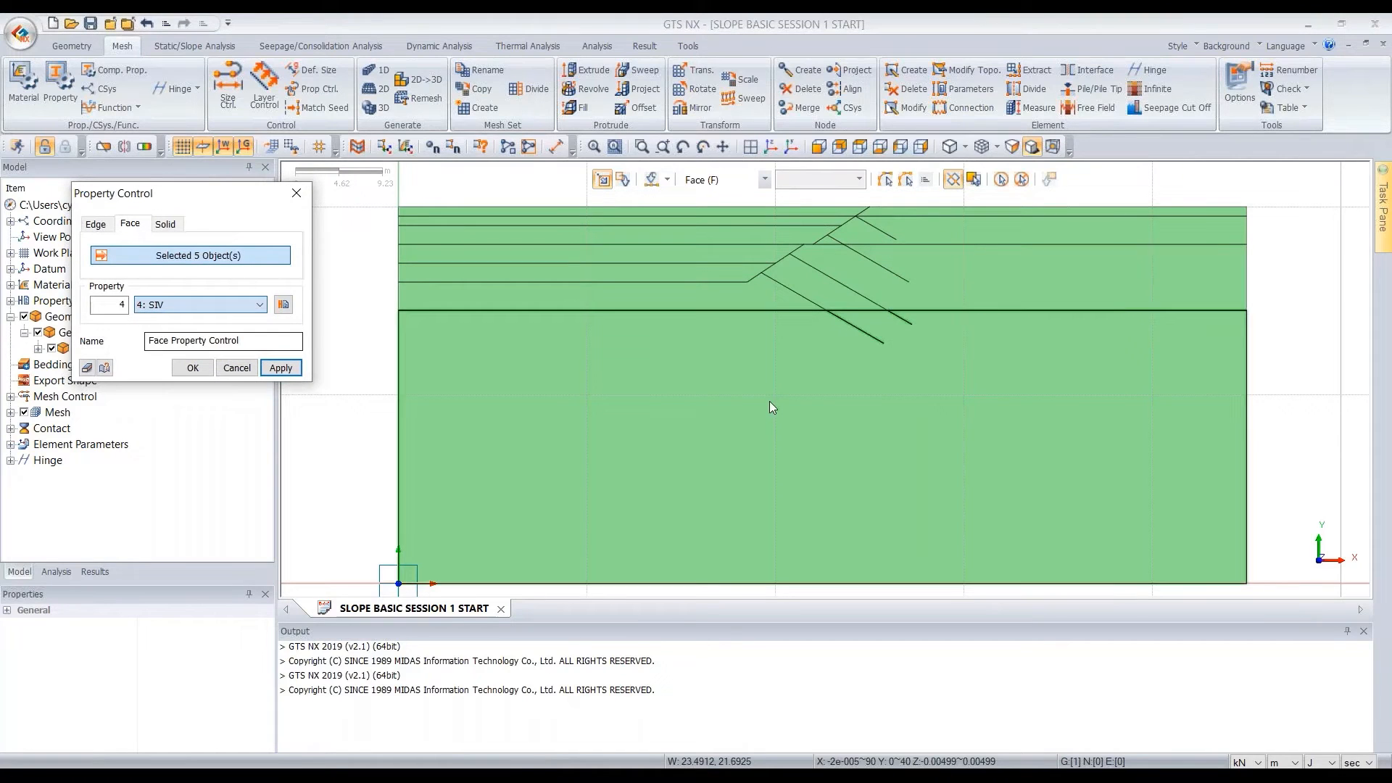
{"action": "left_click", "coordinate": [192, 367]}
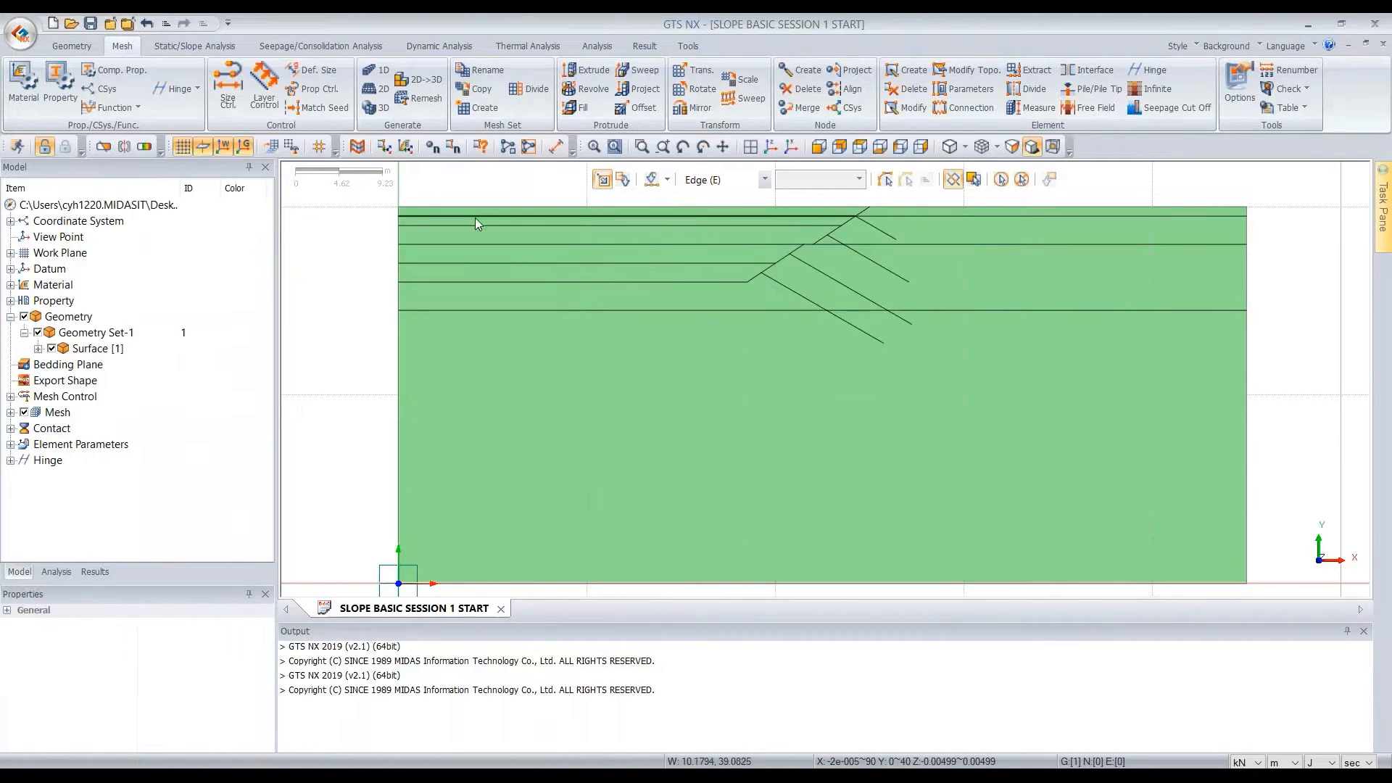
{"action": "left_click", "coordinate": [334, 97]}
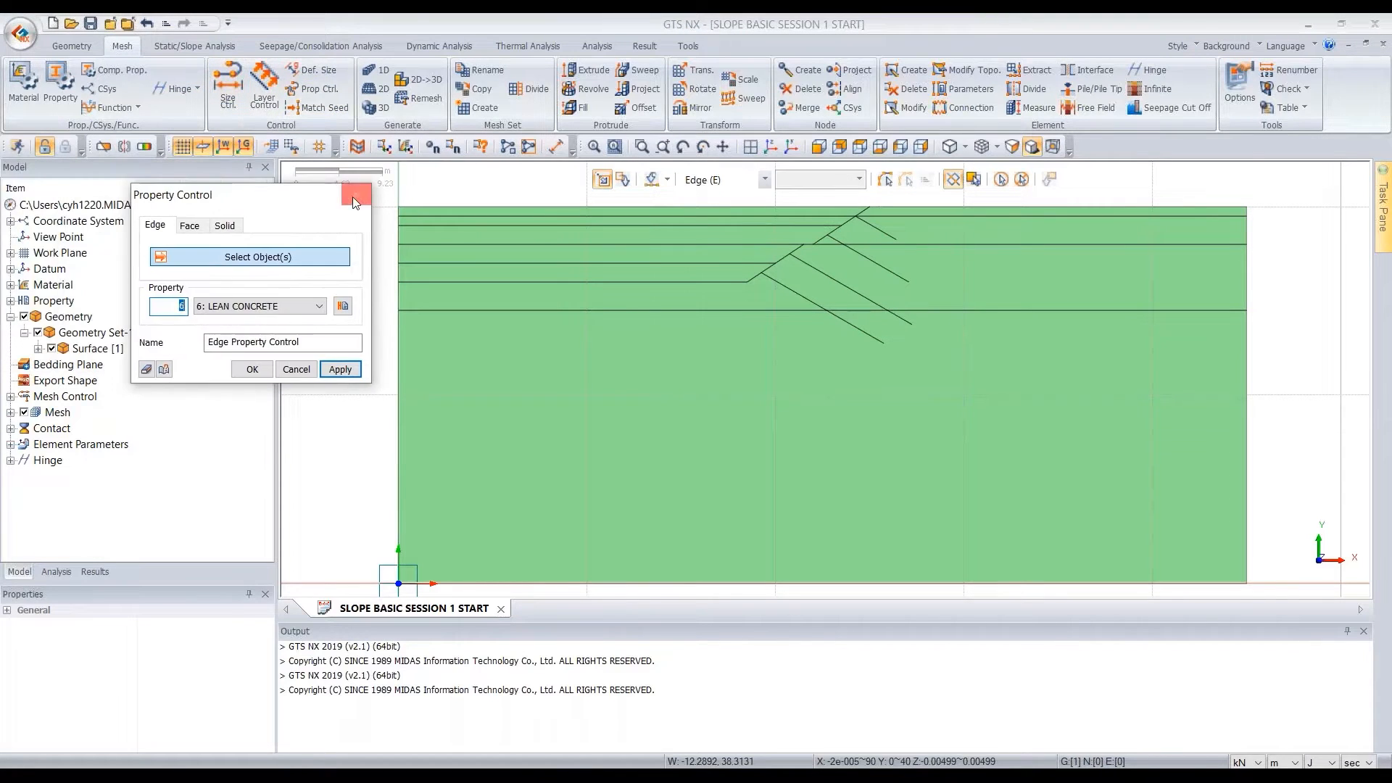
{"action": "left_click", "coordinate": [354, 197]}
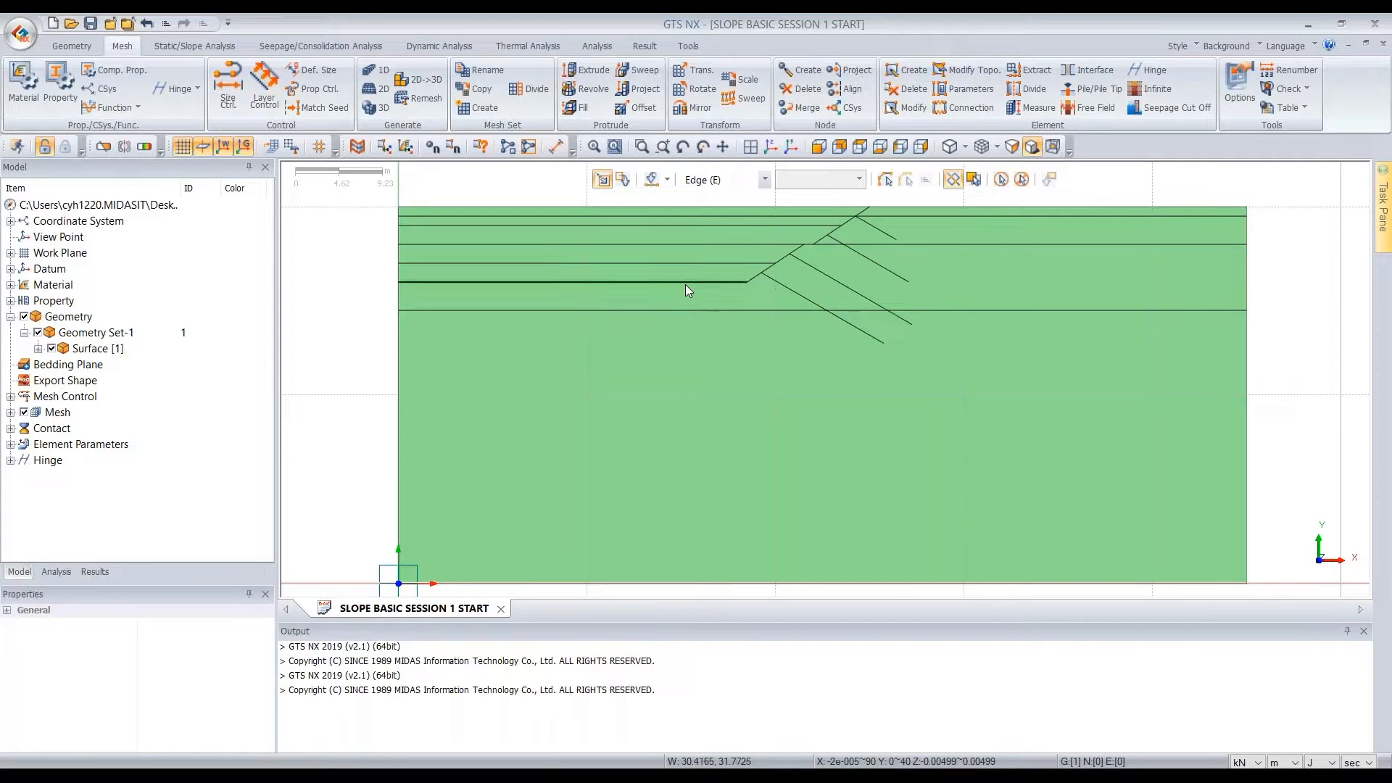
Seed the inclined slope edges and the berm between them with a 0.5 m Interval Length mesh size
{"action": "left_click", "coordinate": [230, 98]}
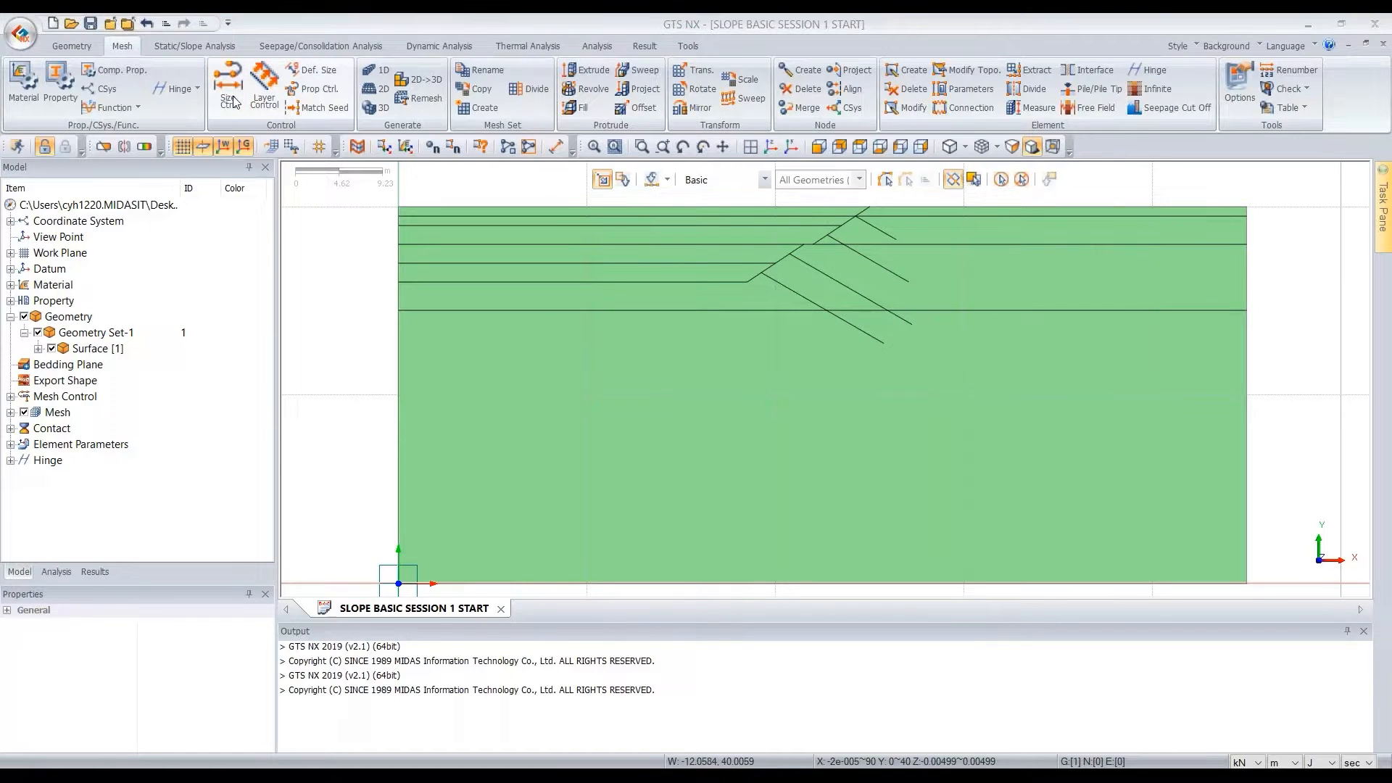
{"action": "left_click_drag", "start_coordinate": [143, 174], "coordinate": [461, 199]}
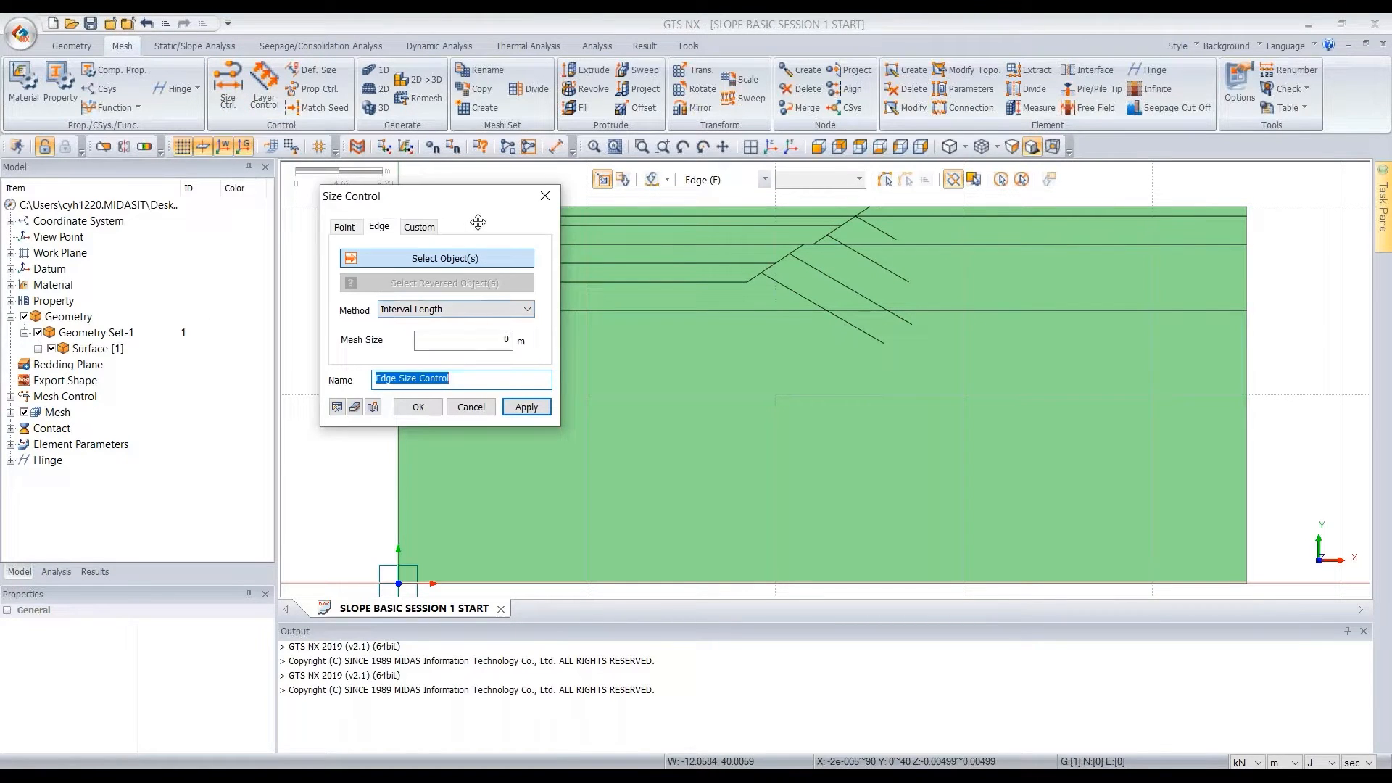
{"action": "left_click_drag", "start_coordinate": [459, 201], "coordinate": [401, 202]}
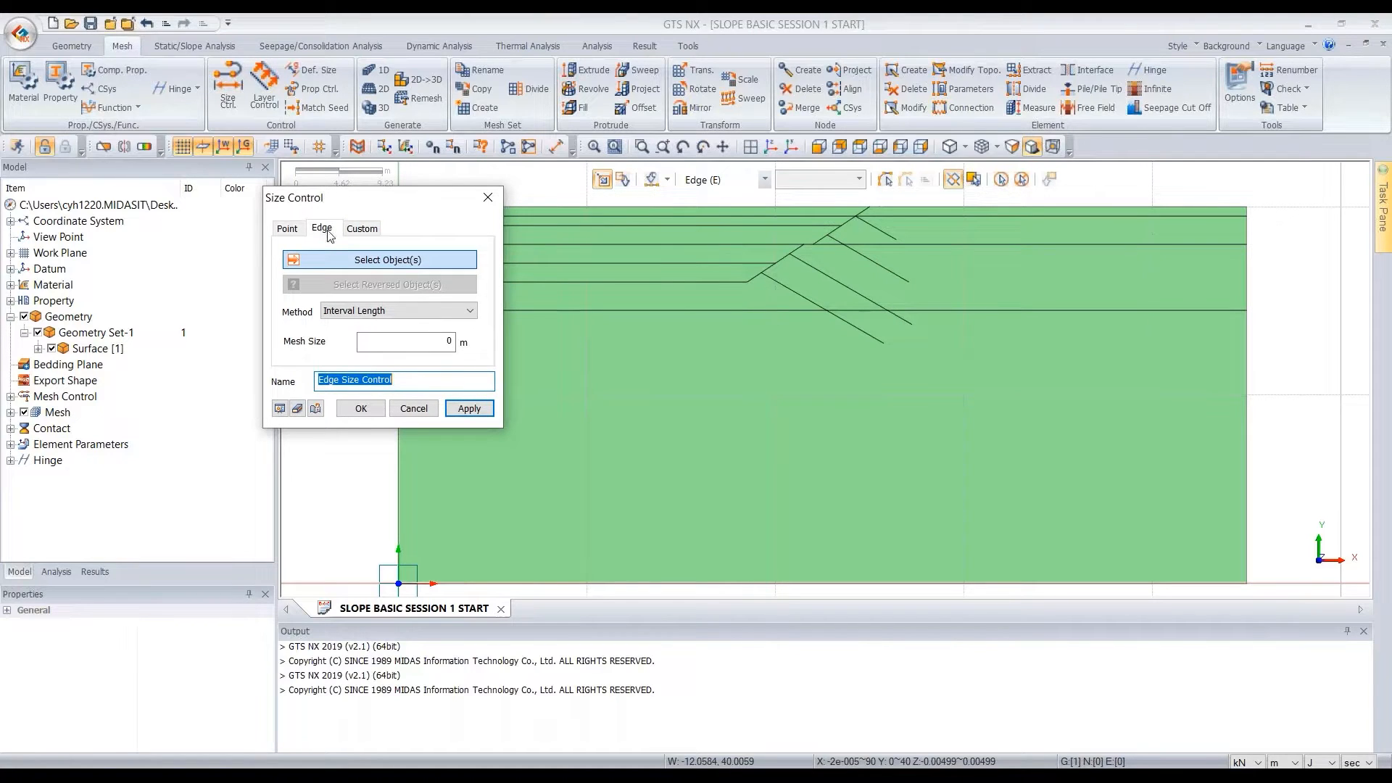
{"action": "double_click", "coordinate": [459, 341]}
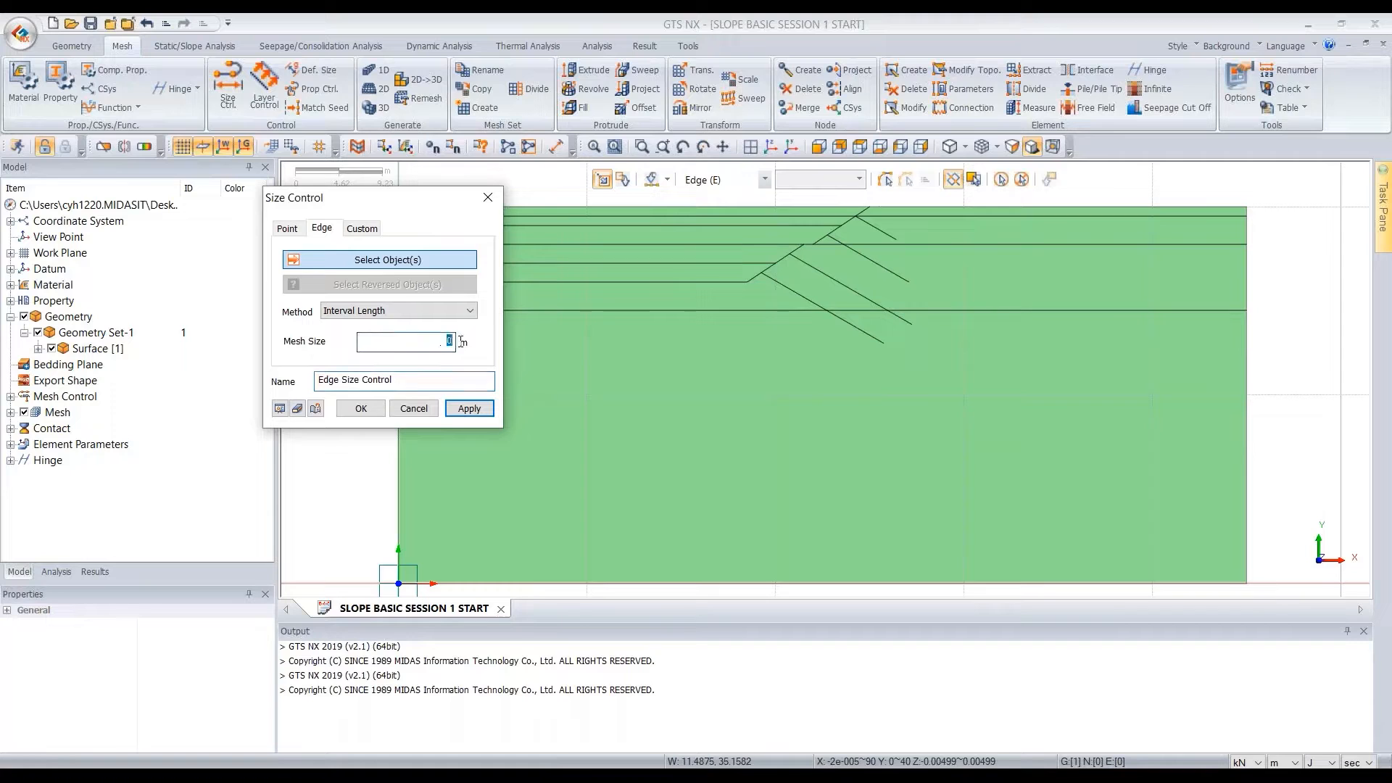
{"action": "type", "text": "0.5"}
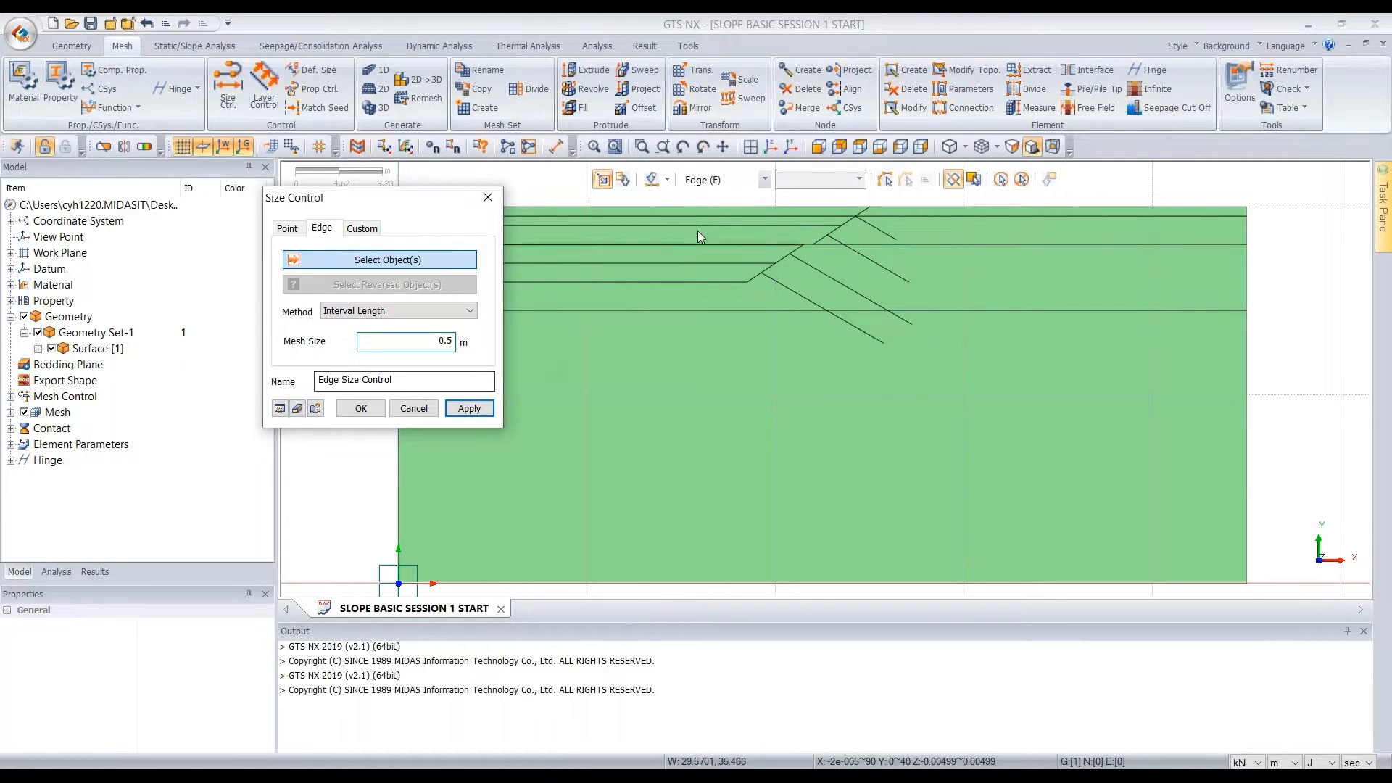
{"action": "scroll", "coordinate": [812, 199], "scroll_direction": "up", "scroll_amount": 2}
{"action": "left_click", "coordinate": [884, 202]}
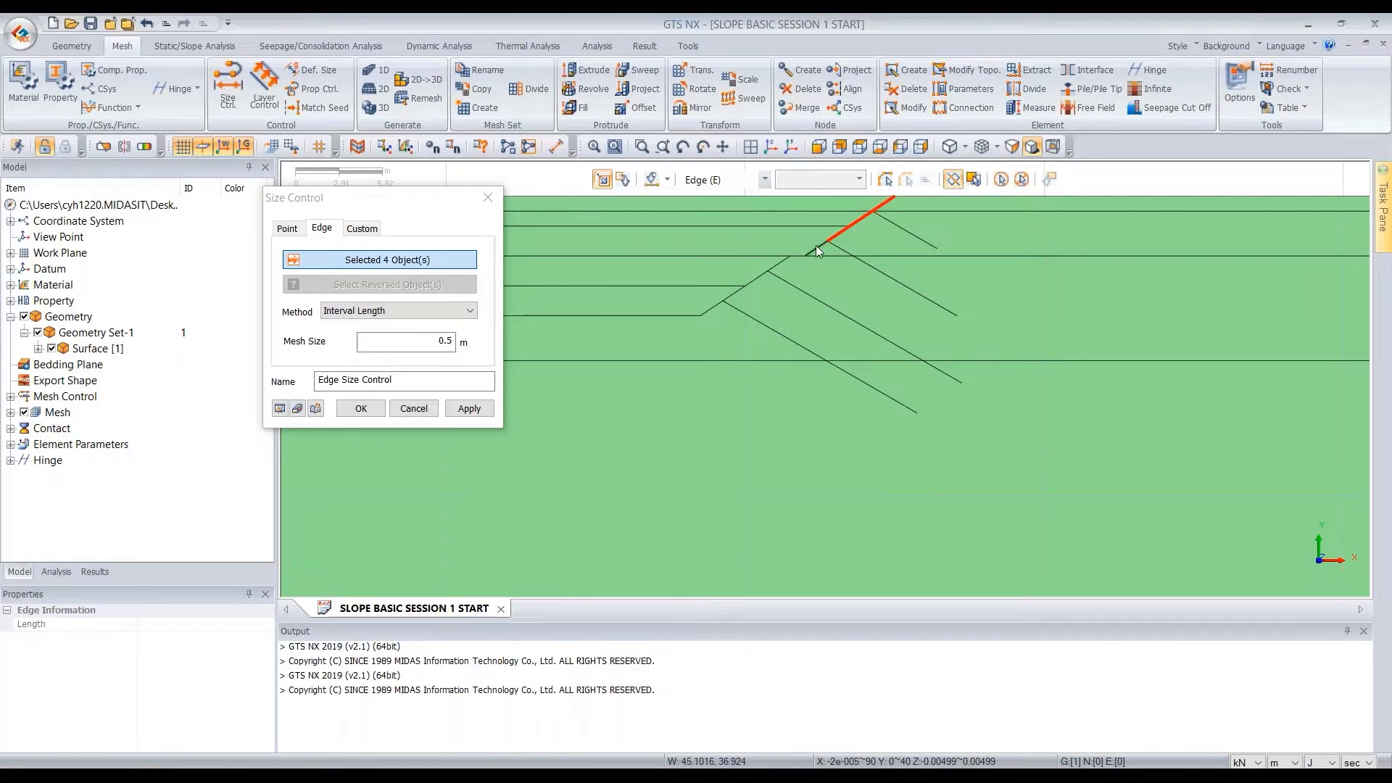
{"action": "left_click", "coordinate": [798, 256]}
{"action": "left_click", "coordinate": [720, 309]}
{"action": "left_click", "coordinate": [469, 408]}
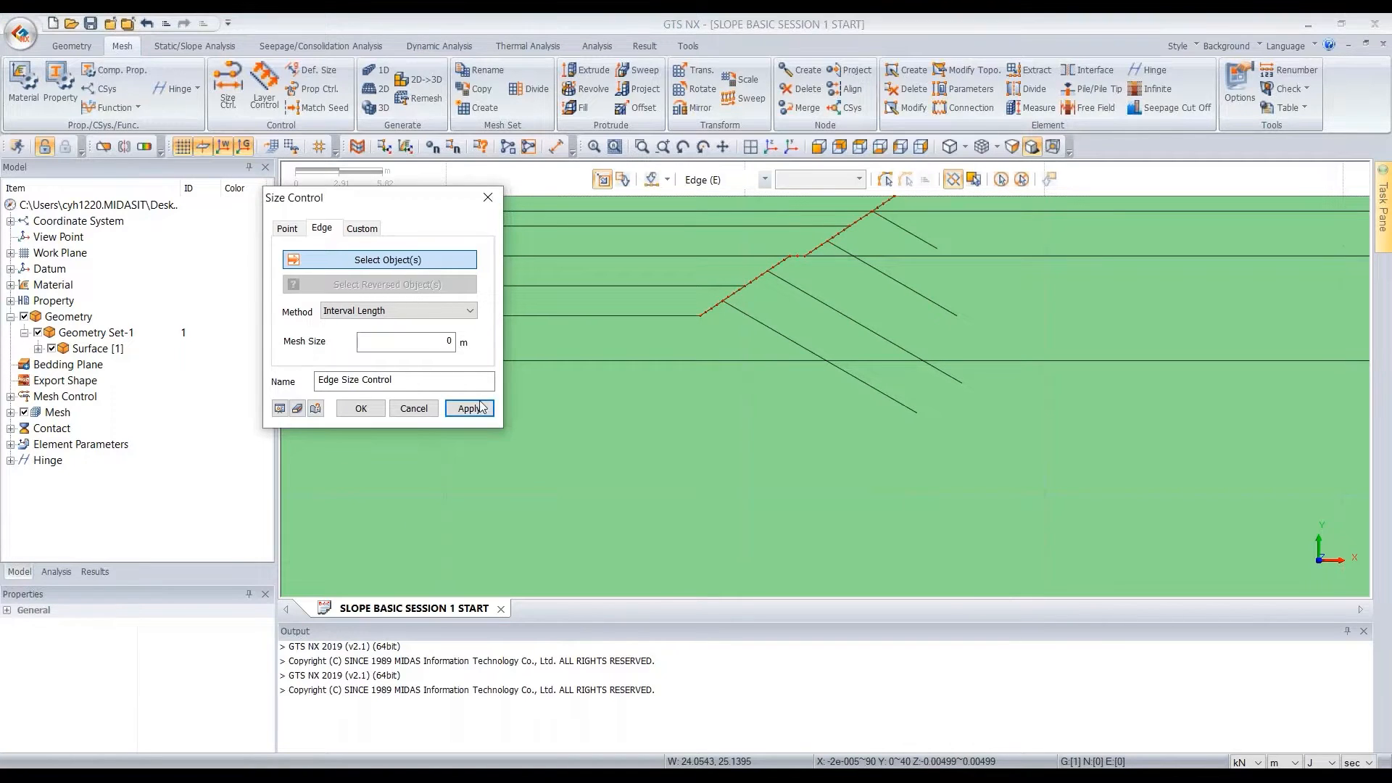
Seed the right boundary, the bottom edge and the far right top edge with a 4 m Interval Length mesh size
{"action": "double_click", "coordinate": [459, 342]}
{"action": "type", "text": "4"}
{"action": "scroll", "coordinate": [658, 339], "scroll_direction": "down", "scroll_amount": 2}
{"action": "left_click", "coordinate": [1116, 252]}
{"action": "scroll", "coordinate": [1116, 254], "scroll_direction": "down", "scroll_amount": 2}
{"action": "left_click_drag", "start_coordinate": [1208, 214], "coordinate": [1168, 530]}
{"action": "left_click_drag", "start_coordinate": [1196, 485], "coordinate": [588, 534]}
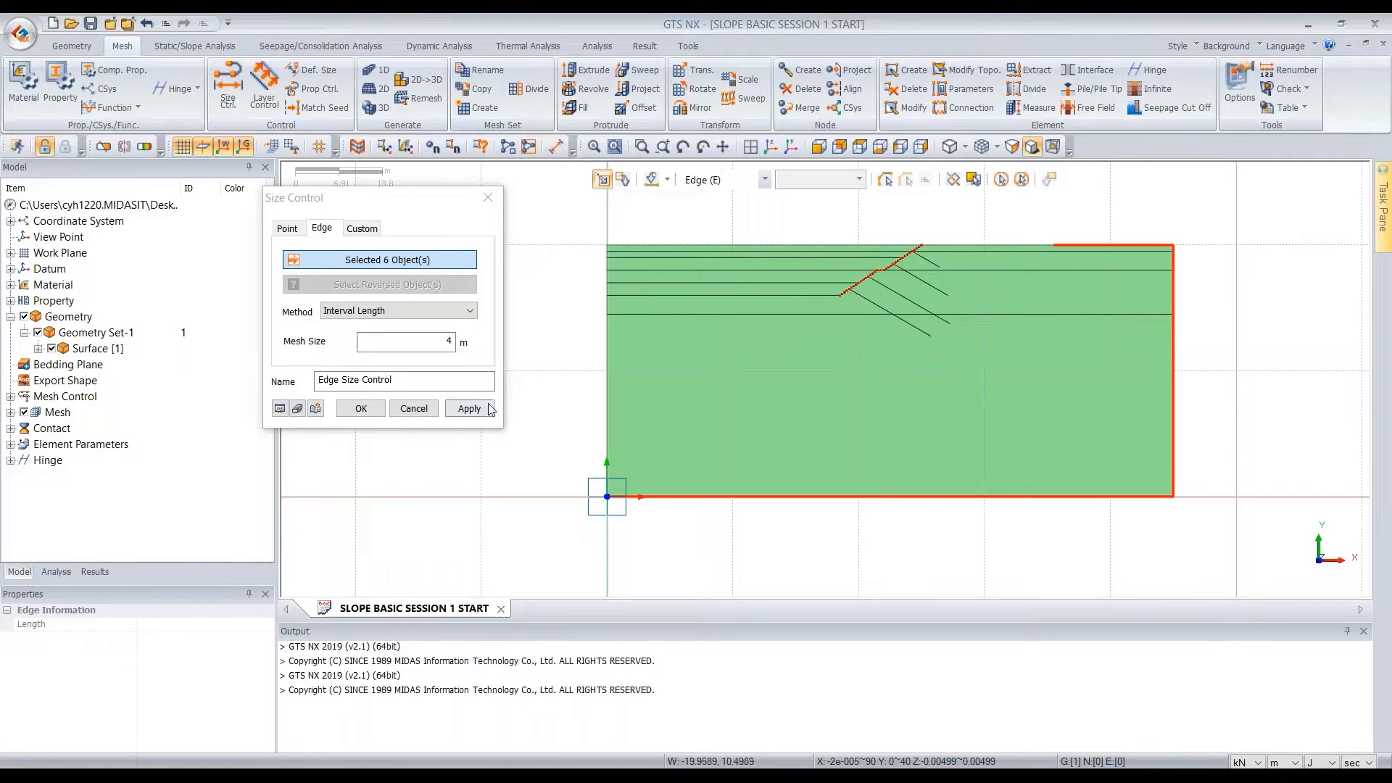
{"action": "left_click", "coordinate": [469, 409]}
Apply 1-to-4 m Linear Grading (Length) to the crest edge, right-hand upper and lowest layer lines and left lower boundary, reversing the right-hand middle line
{"action": "left_click", "coordinate": [438, 312]}
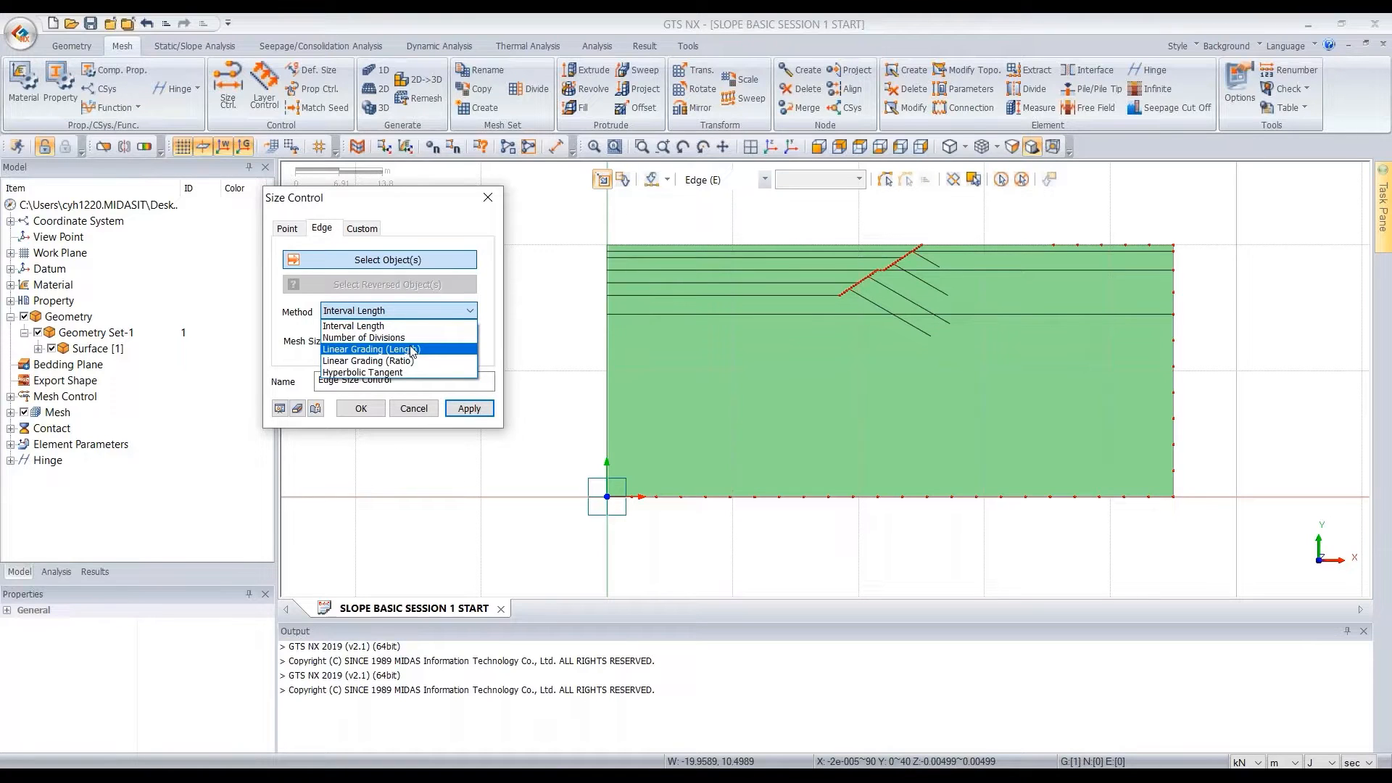
{"action": "left_click", "coordinate": [424, 350]}
{"action": "double_click", "coordinate": [450, 341]}
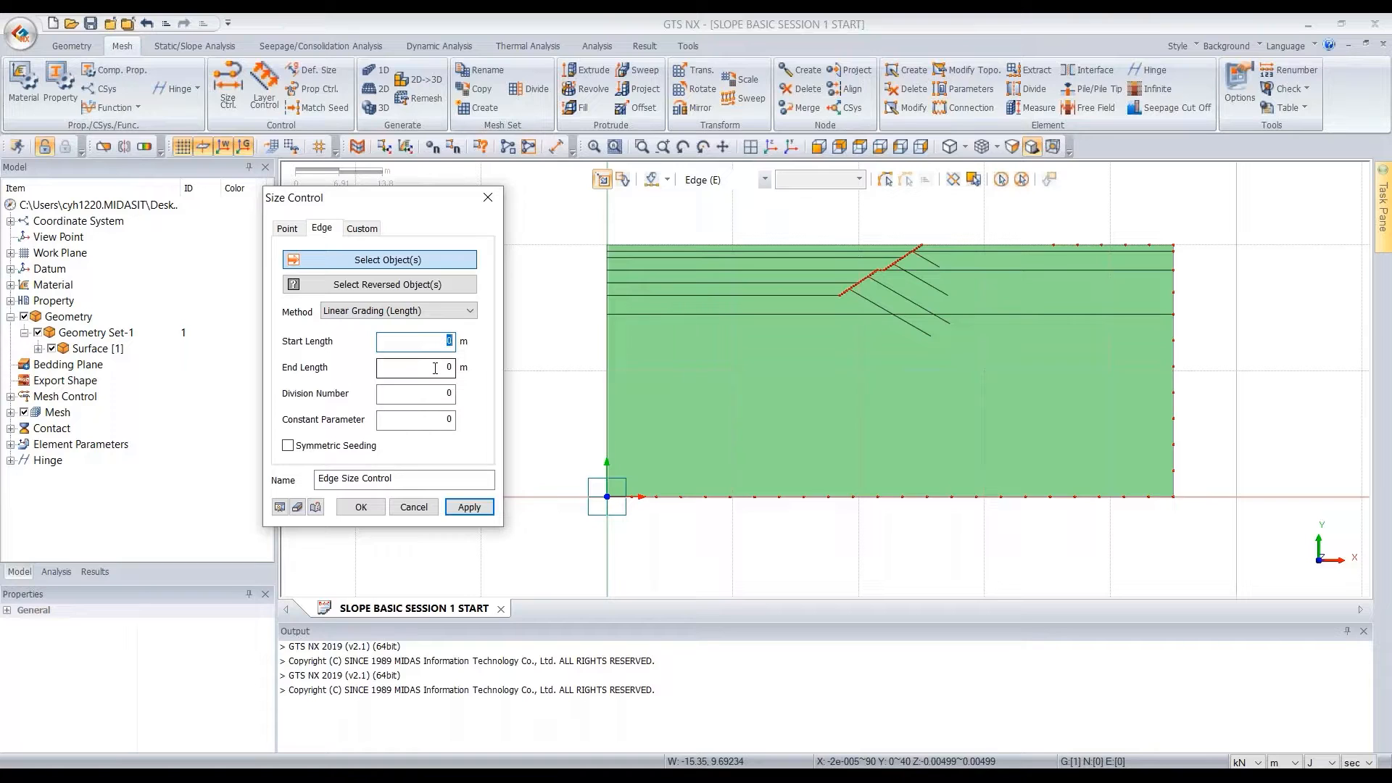
{"action": "double_click", "coordinate": [428, 368]}
{"action": "type", "text": "4"}
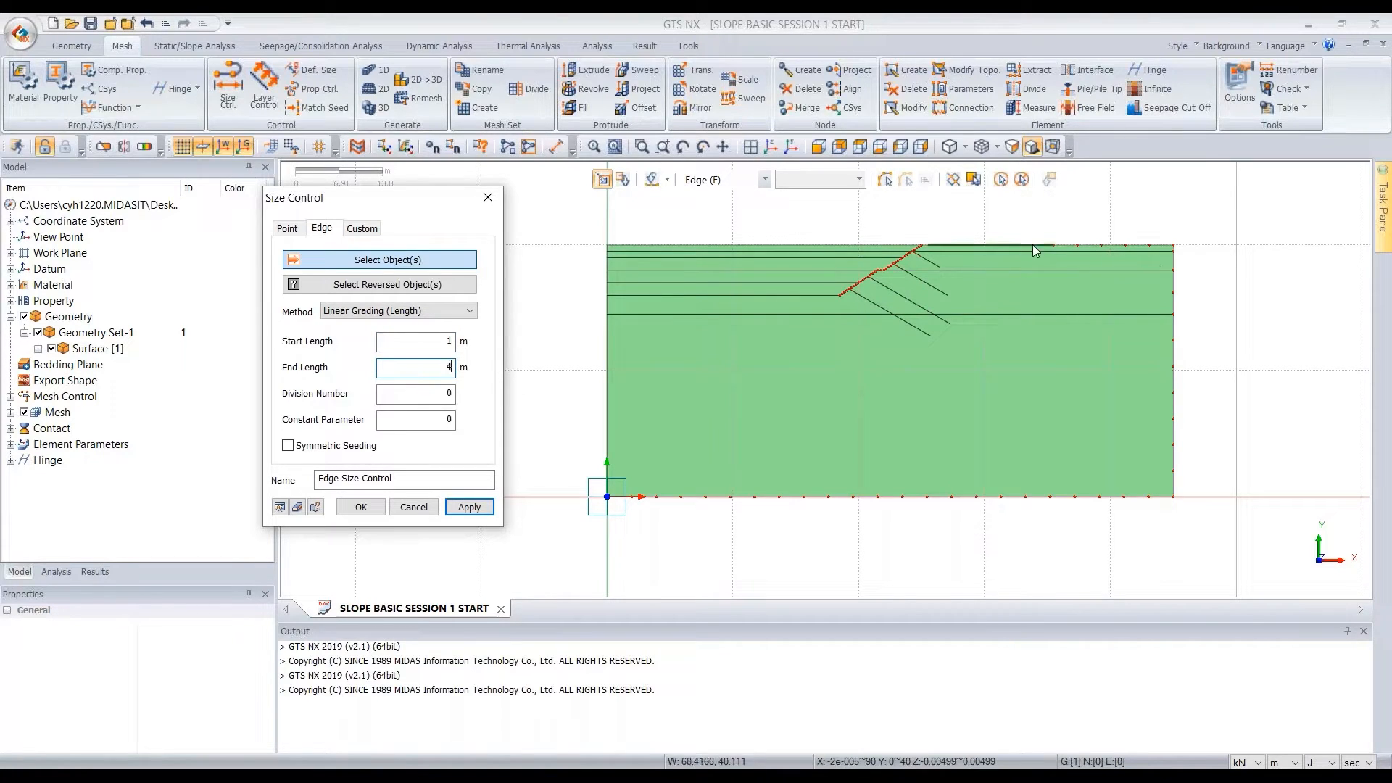
{"action": "left_click", "coordinate": [1024, 245]}
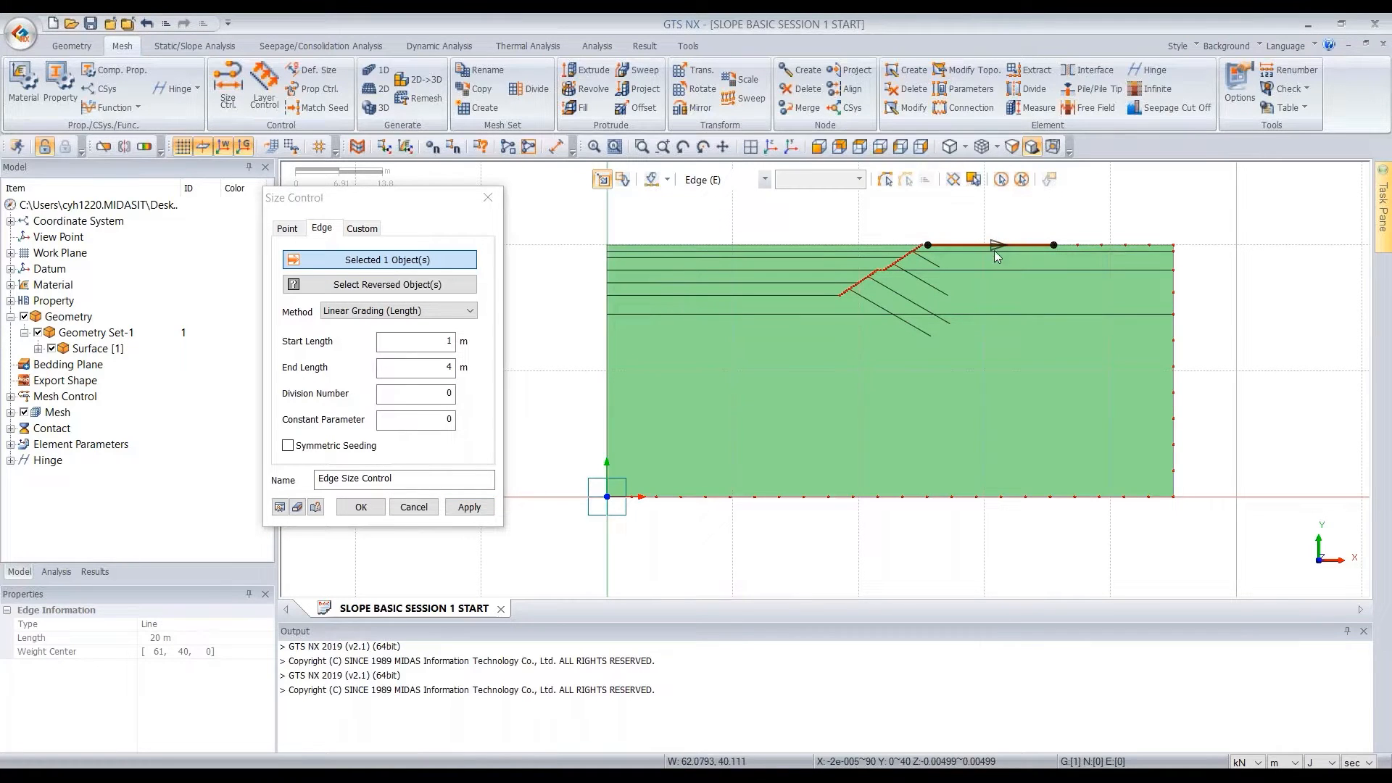
{"action": "left_click", "coordinate": [1026, 251]}
{"action": "left_click", "coordinate": [1020, 315]}
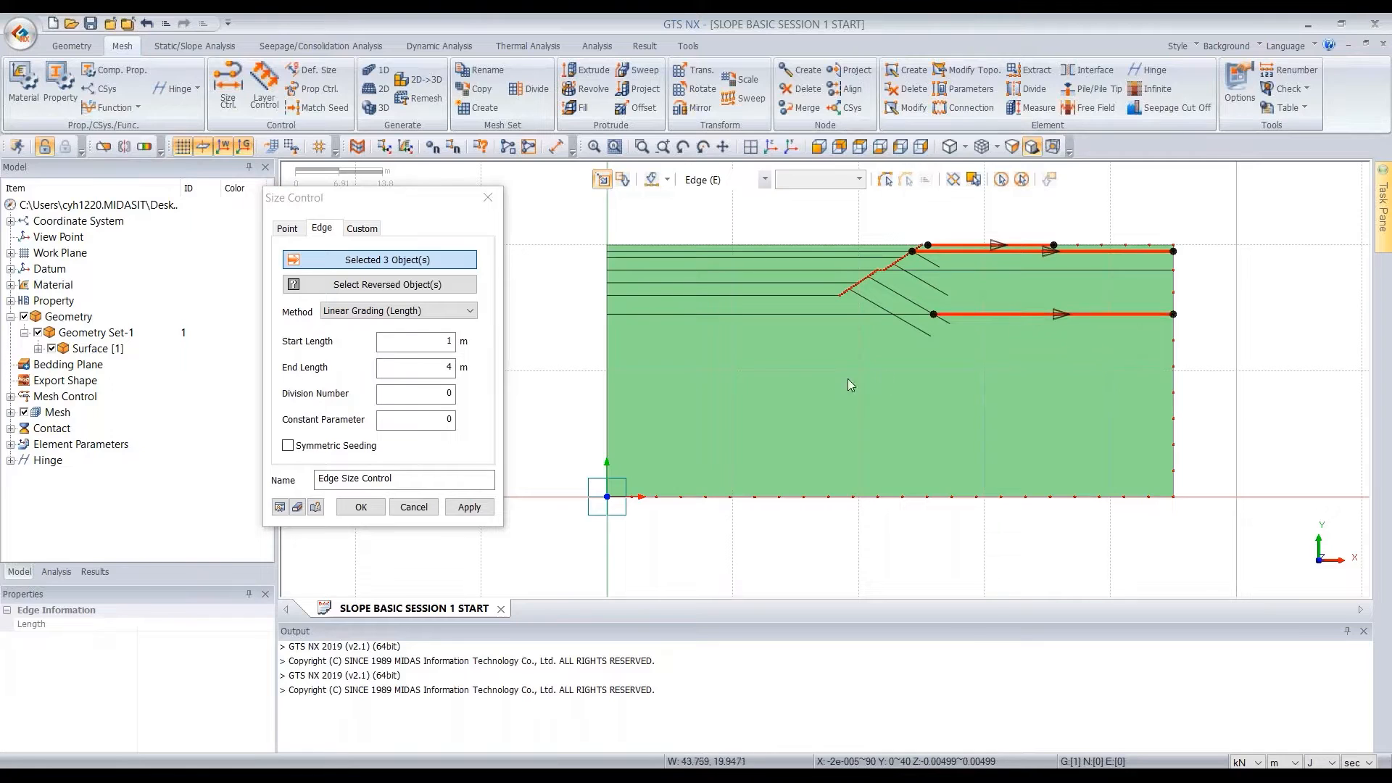
{"action": "left_click", "coordinate": [611, 377]}
{"action": "left_click", "coordinate": [417, 285]}
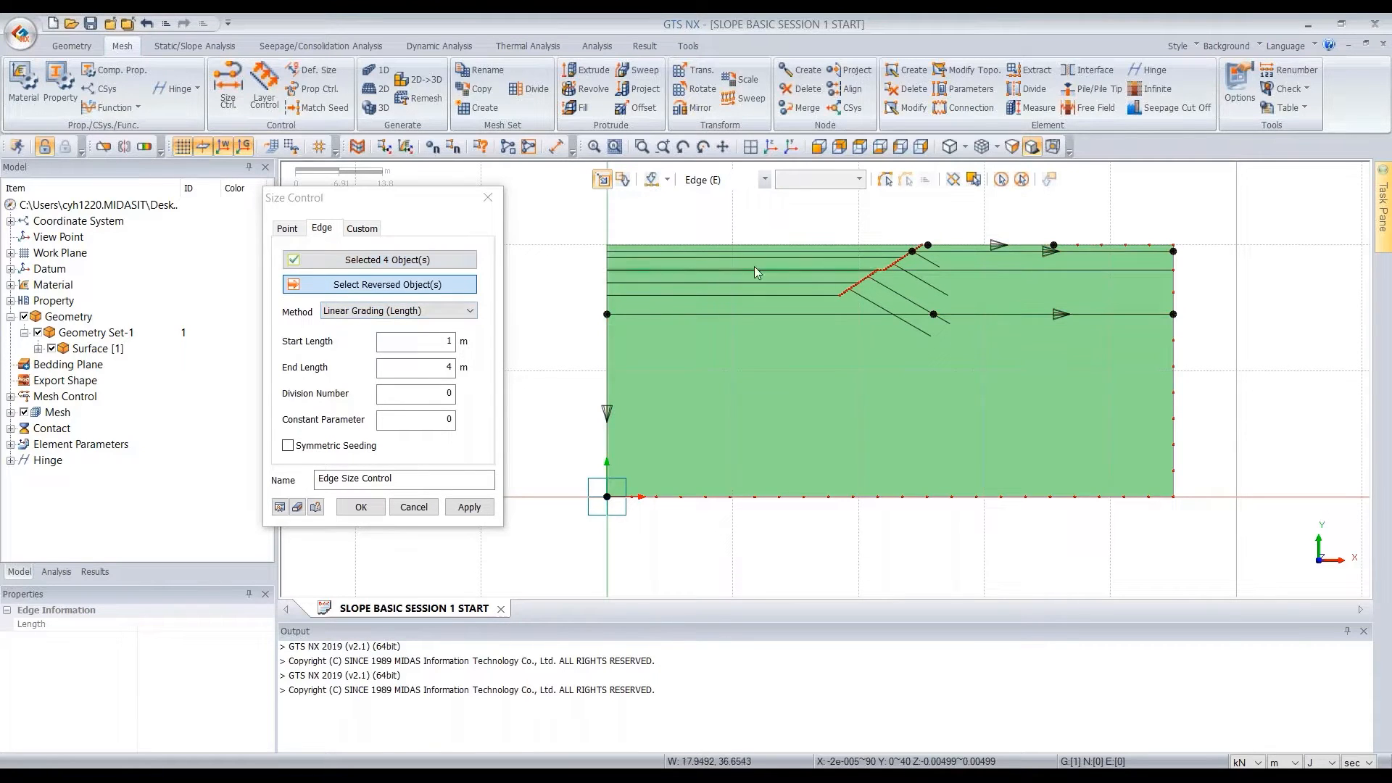
{"action": "left_click", "coordinate": [1010, 272]}
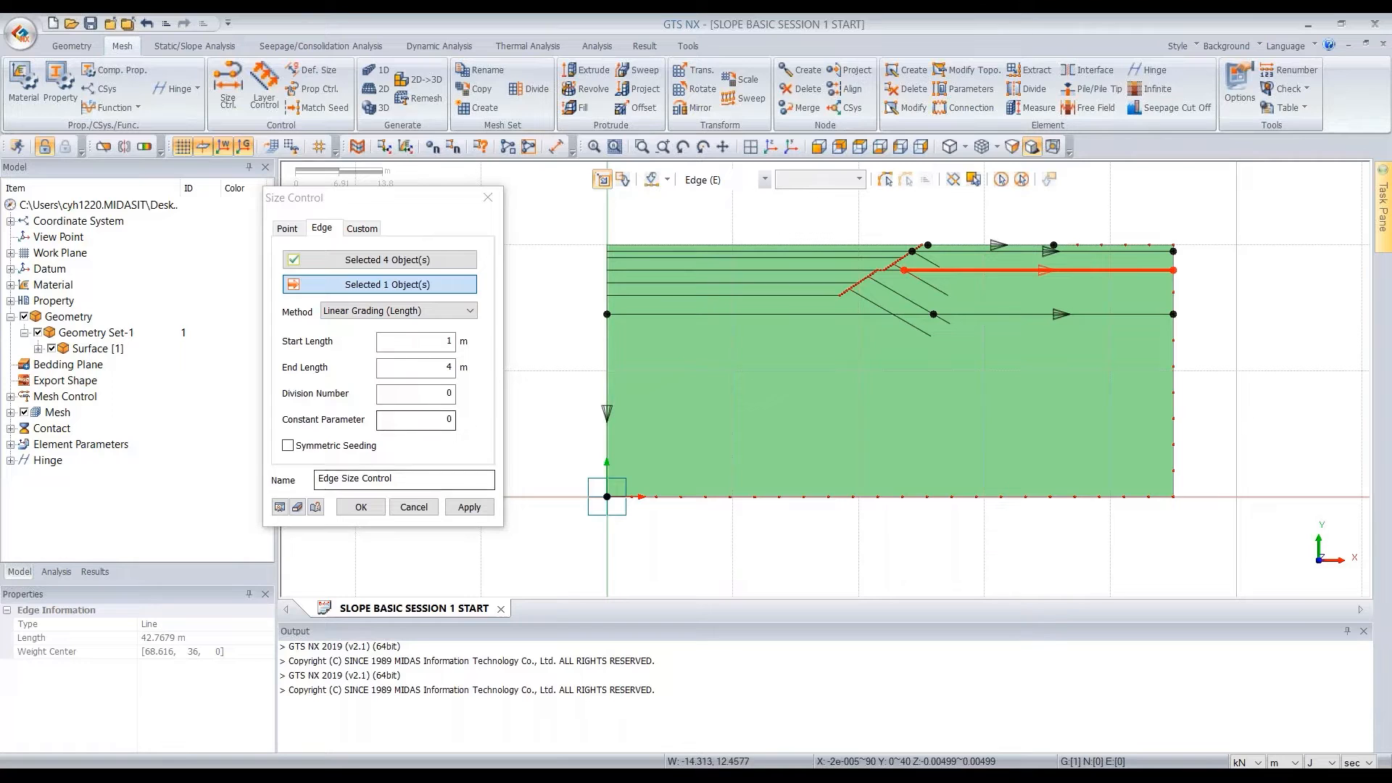
{"action": "left_click", "coordinate": [361, 507]}
Select all faces of the section for automatic face mesh generation and set the mesh size to 1
{"action": "scroll", "coordinate": [952, 281], "scroll_direction": "up", "scroll_amount": 4}
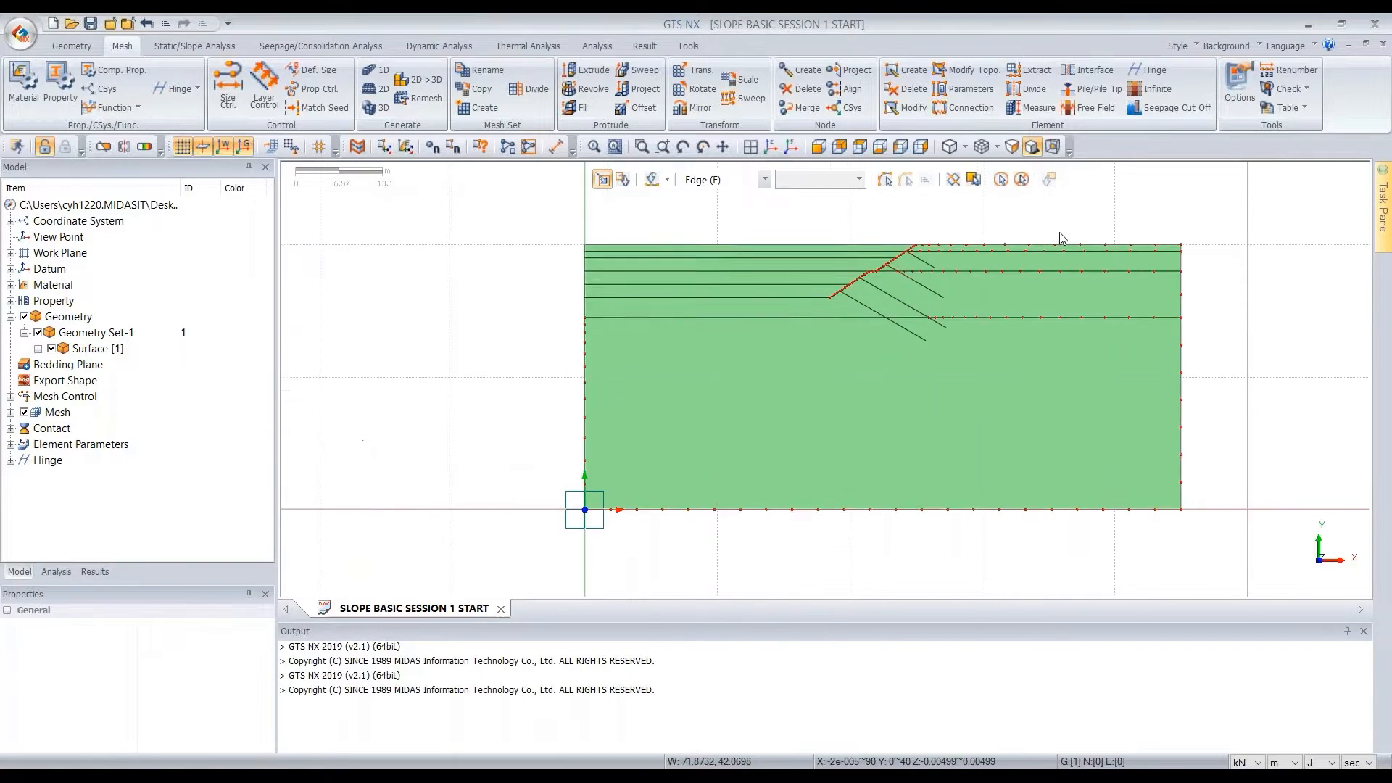
{"action": "scroll", "coordinate": [952, 281], "scroll_direction": "down", "scroll_amount": 1}
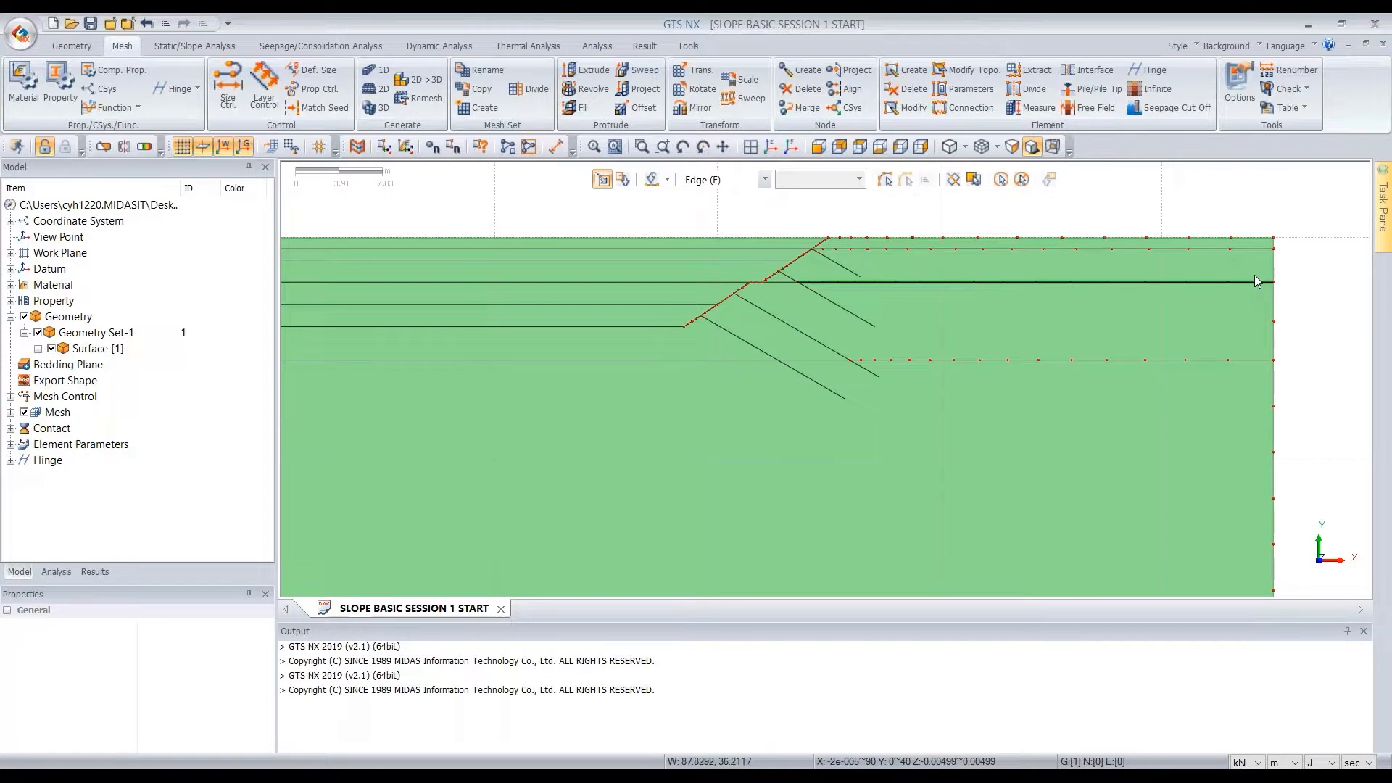
{"action": "scroll", "coordinate": [1258, 272], "scroll_direction": "down", "scroll_amount": 7}
{"action": "scroll", "coordinate": [646, 236], "scroll_direction": "down", "scroll_amount": 1}
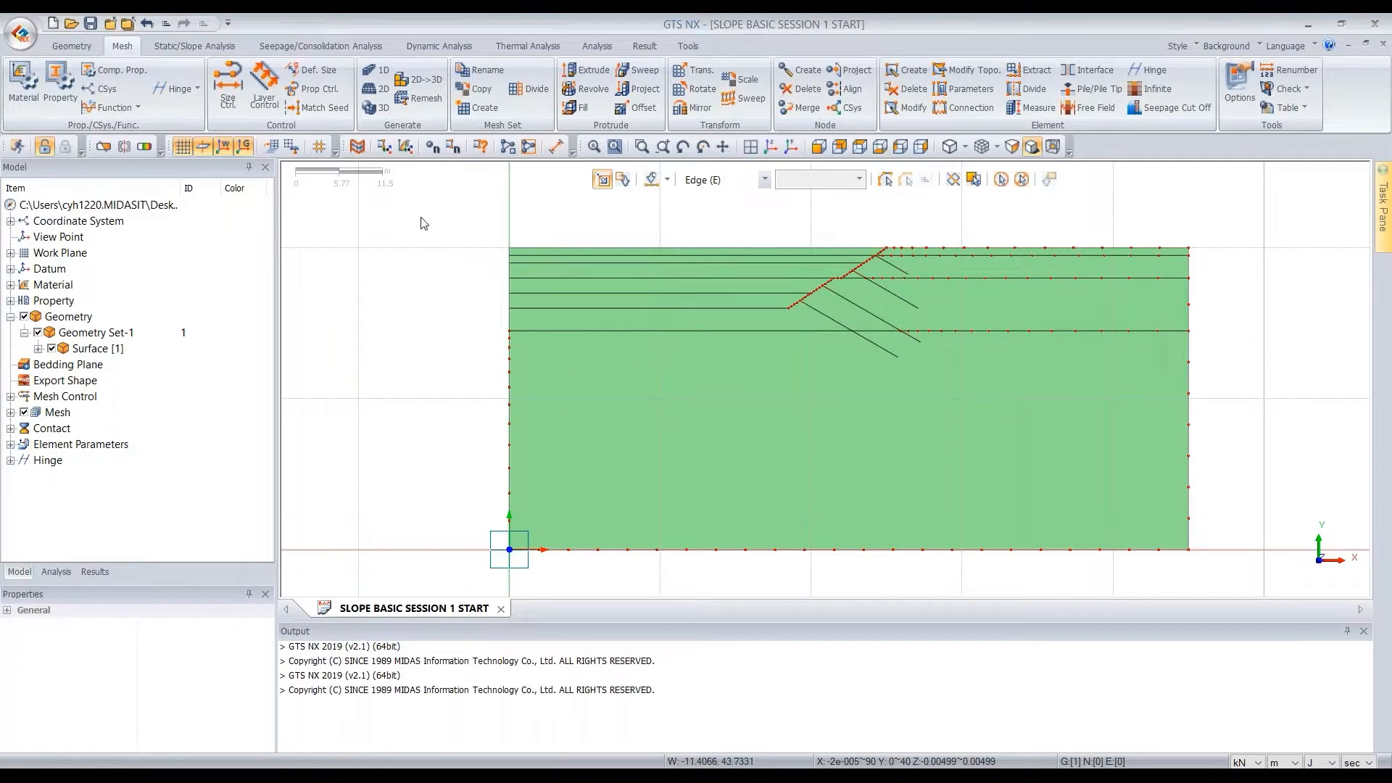
{"action": "left_click", "coordinate": [746, 178]}
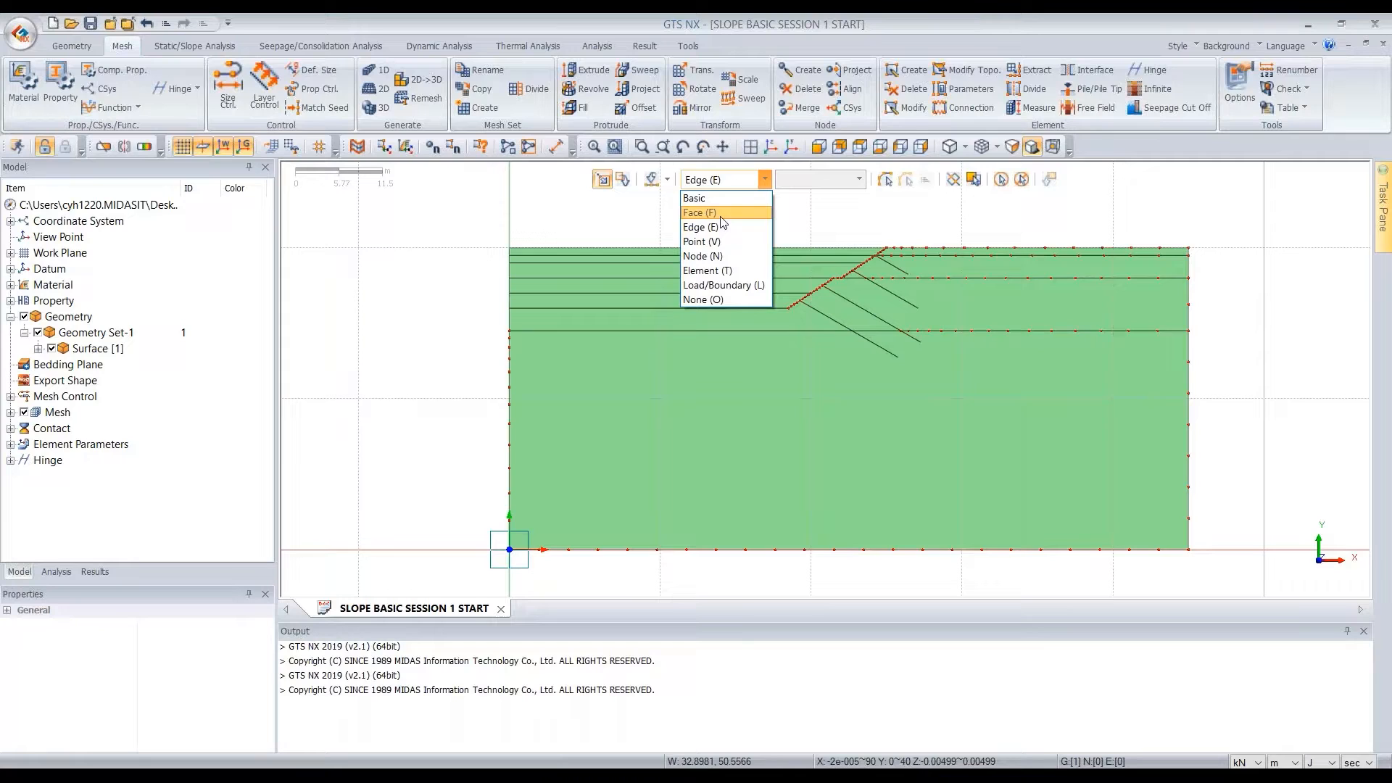
{"action": "left_click", "coordinate": [700, 212]}
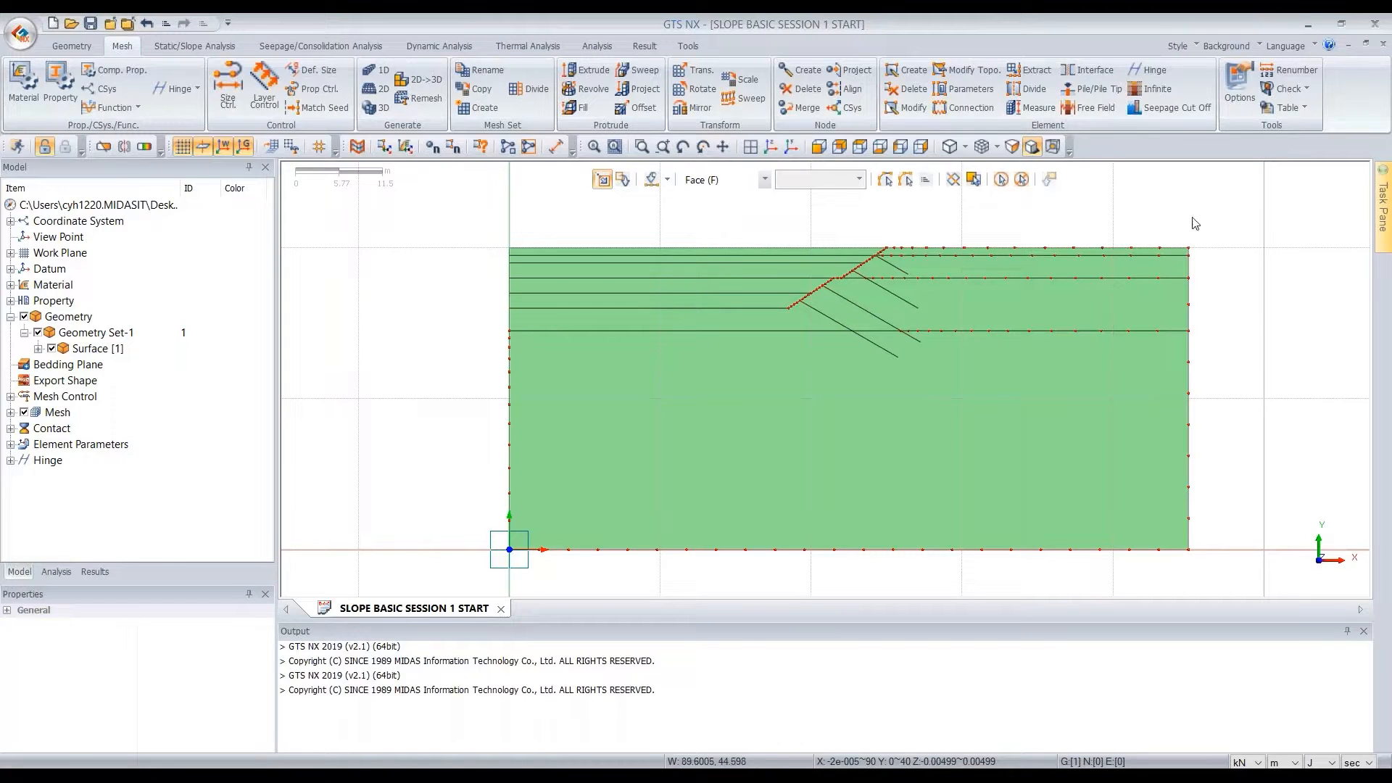
{"action": "key", "text": "ctrl+a"}
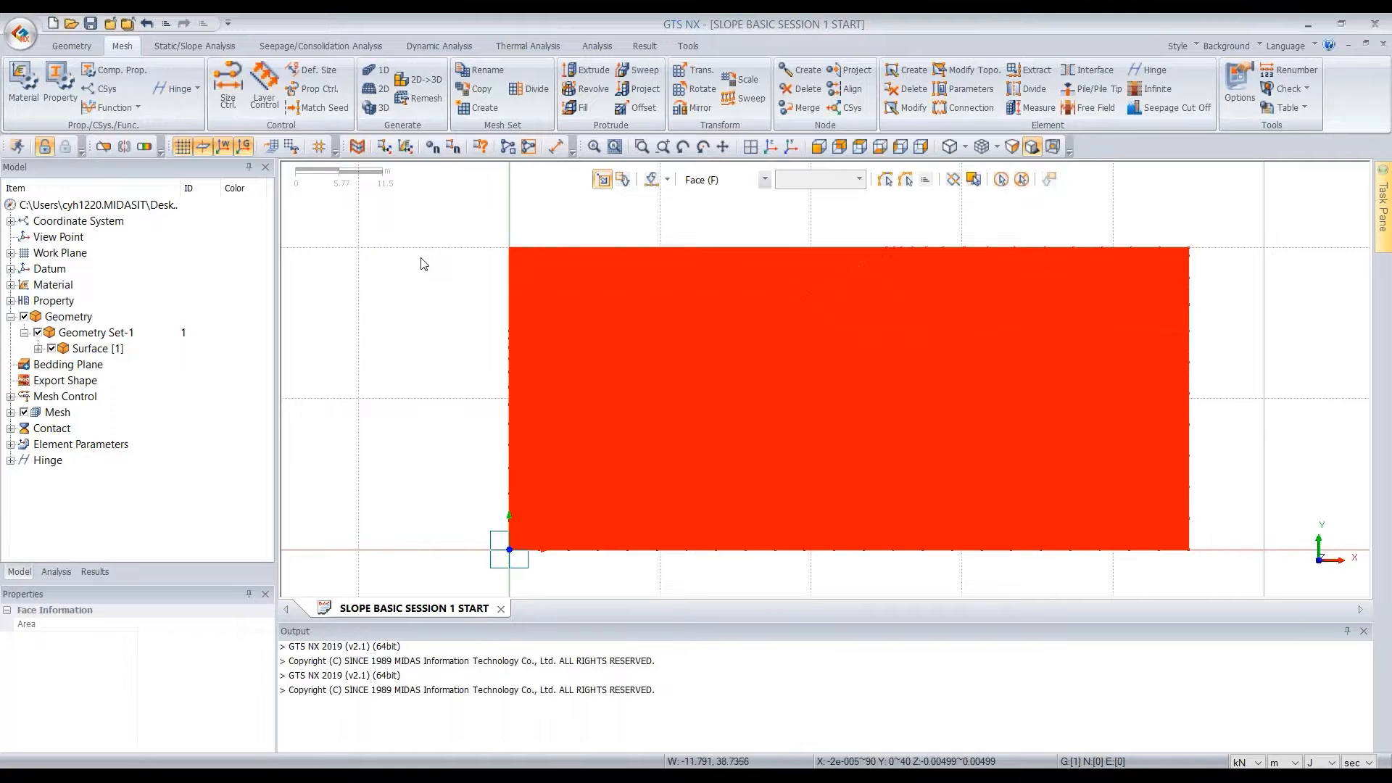
{"action": "right_click", "coordinate": [740, 407]}
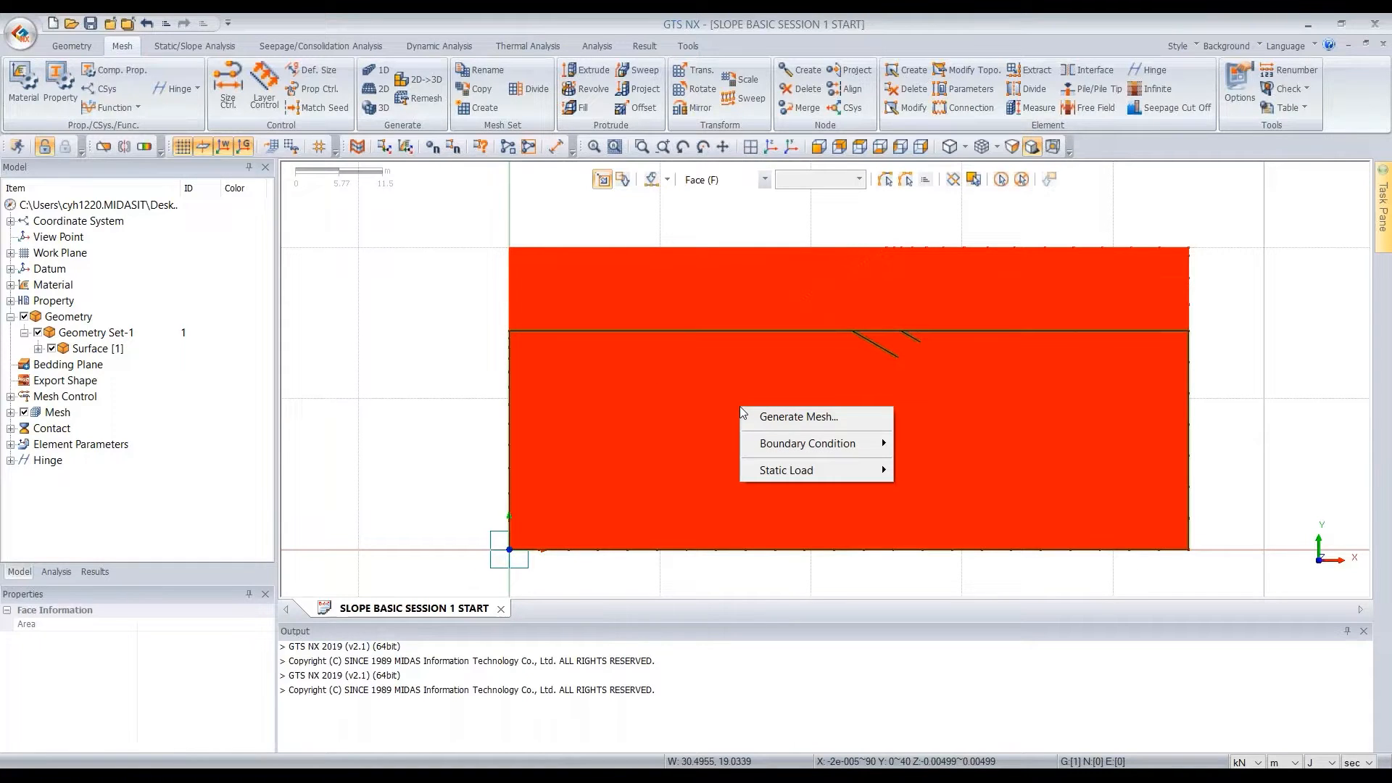
{"action": "left_click", "coordinate": [815, 419]}
{"action": "left_click_drag", "start_coordinate": [862, 410], "coordinate": [1129, 270]}
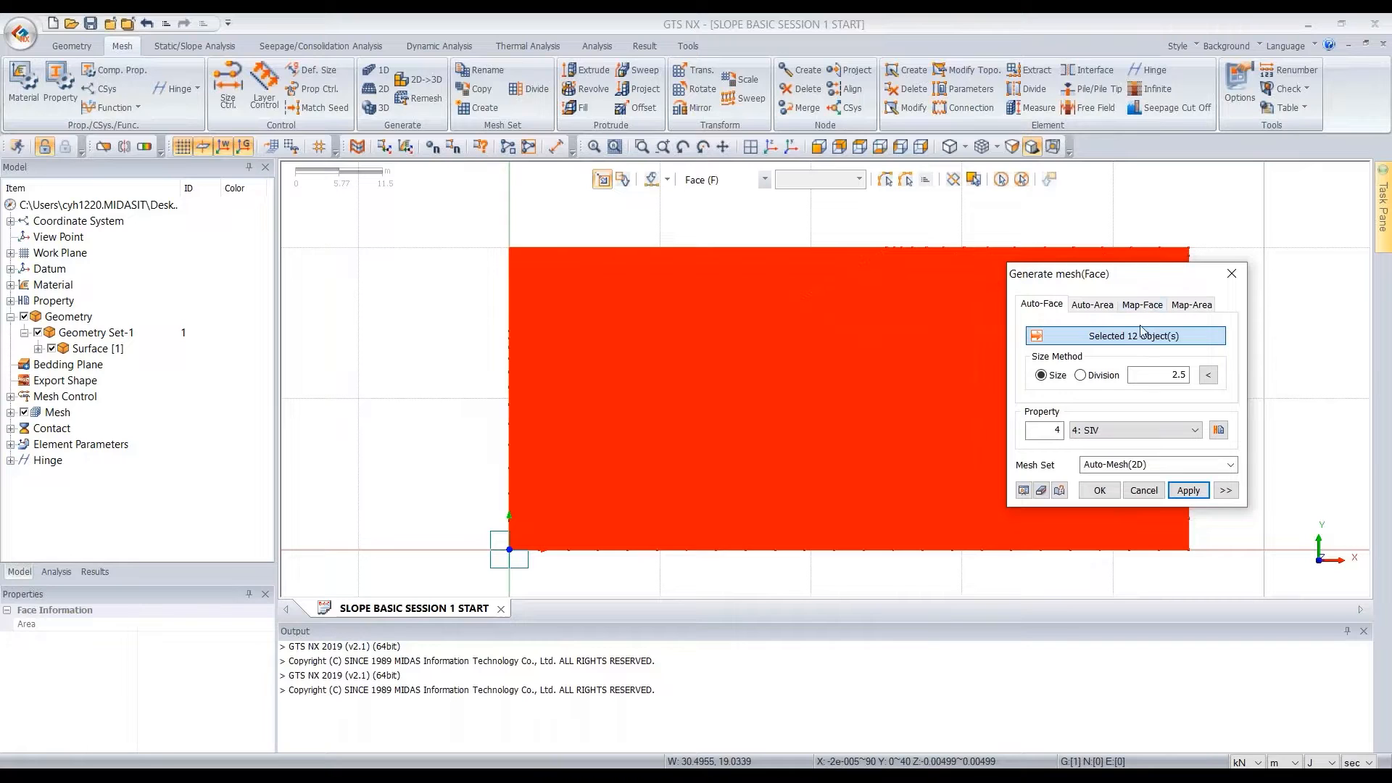
{"action": "double_click", "coordinate": [1154, 376]}
{"action": "type", "text": "1"}
{"action": "left_click_drag", "start_coordinate": [1170, 267], "coordinate": [388, 201]}
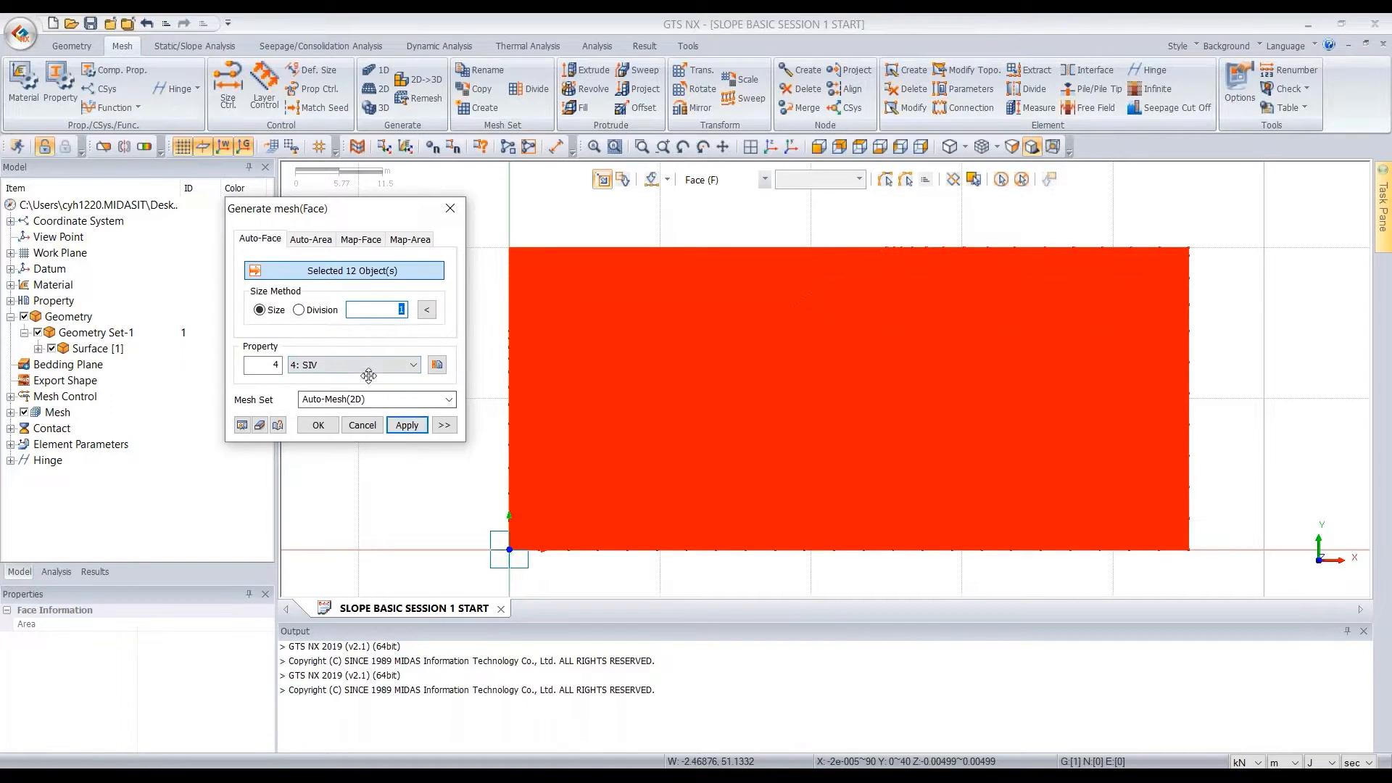
{"action": "left_click_drag", "start_coordinate": [400, 213], "coordinate": [355, 226]}
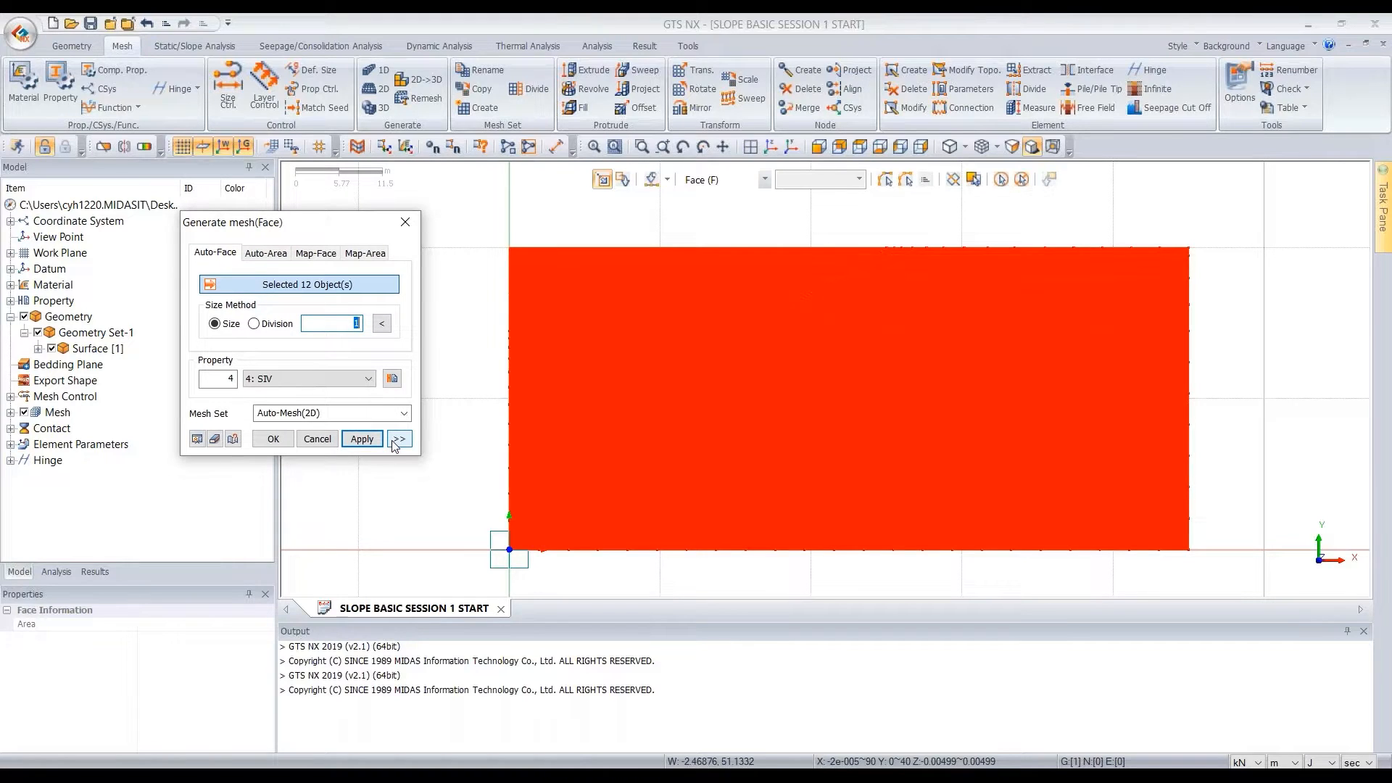
Enable Higher-Order Element and Register Each Mesh Independently in the advanced options of the face mesh
{"action": "left_click", "coordinate": [398, 440]}
{"action": "left_click_drag", "start_coordinate": [510, 193], "coordinate": [500, 179]}
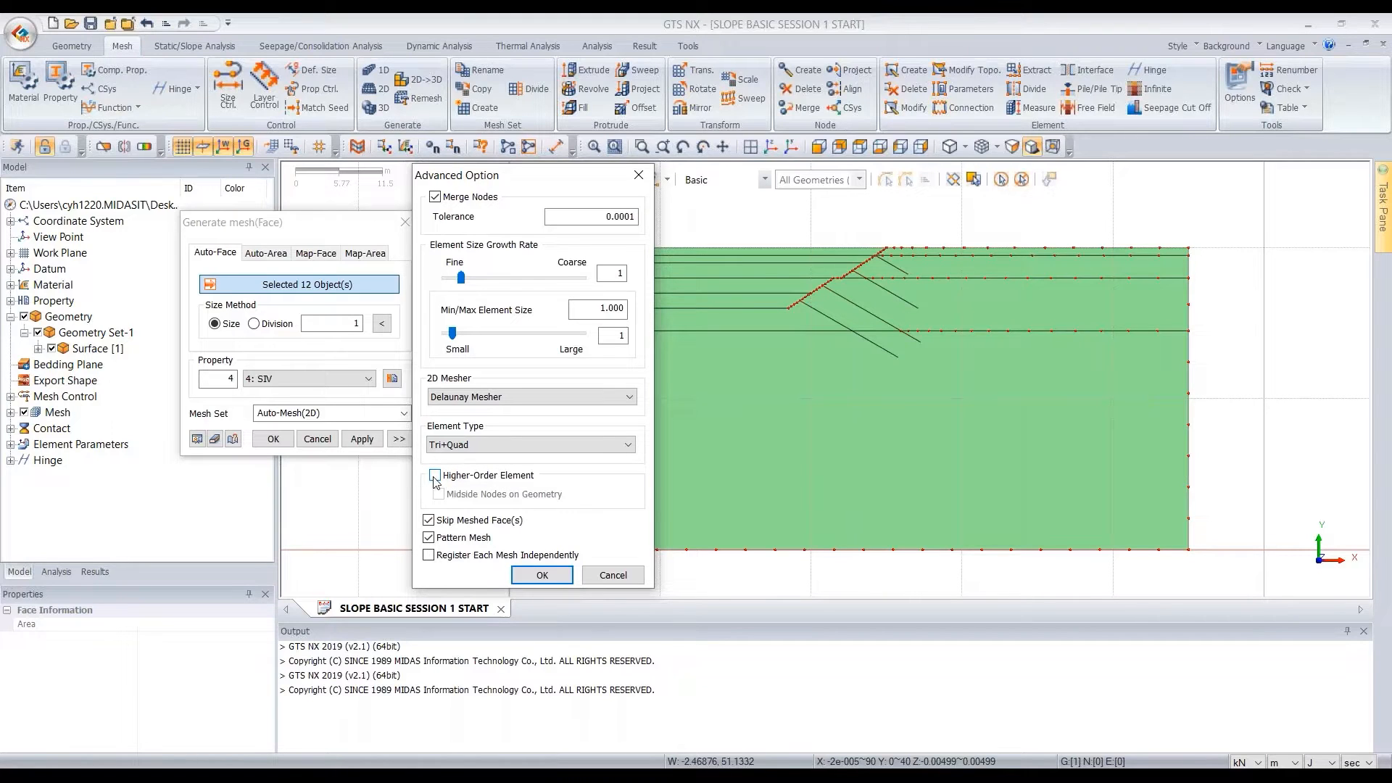
{"action": "left_click", "coordinate": [436, 477]}
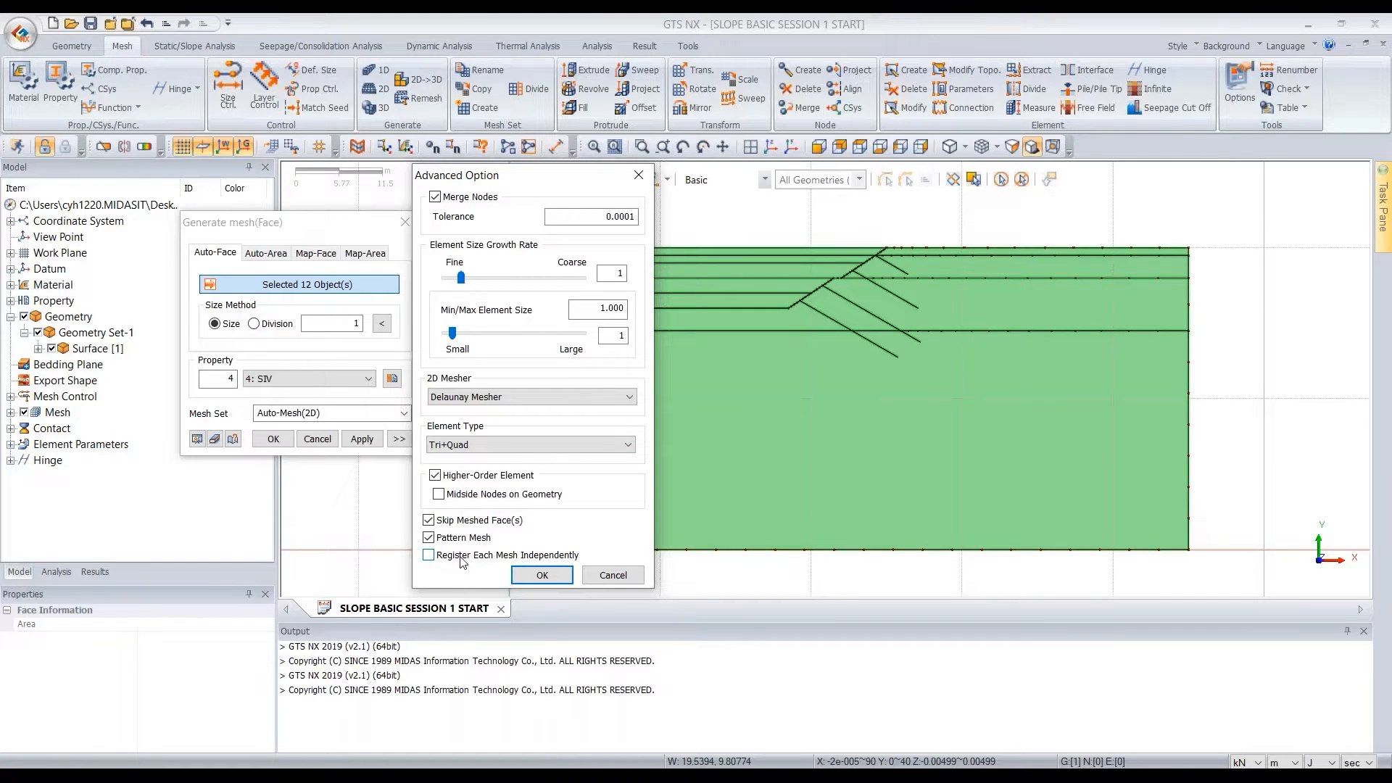
{"action": "left_click", "coordinate": [516, 556]}
{"action": "left_click", "coordinate": [559, 581]}
Generate the 2D mesh on all selected faces of the section
{"action": "left_click", "coordinate": [273, 439]}
{"action": "left_click", "coordinate": [351, 379]}
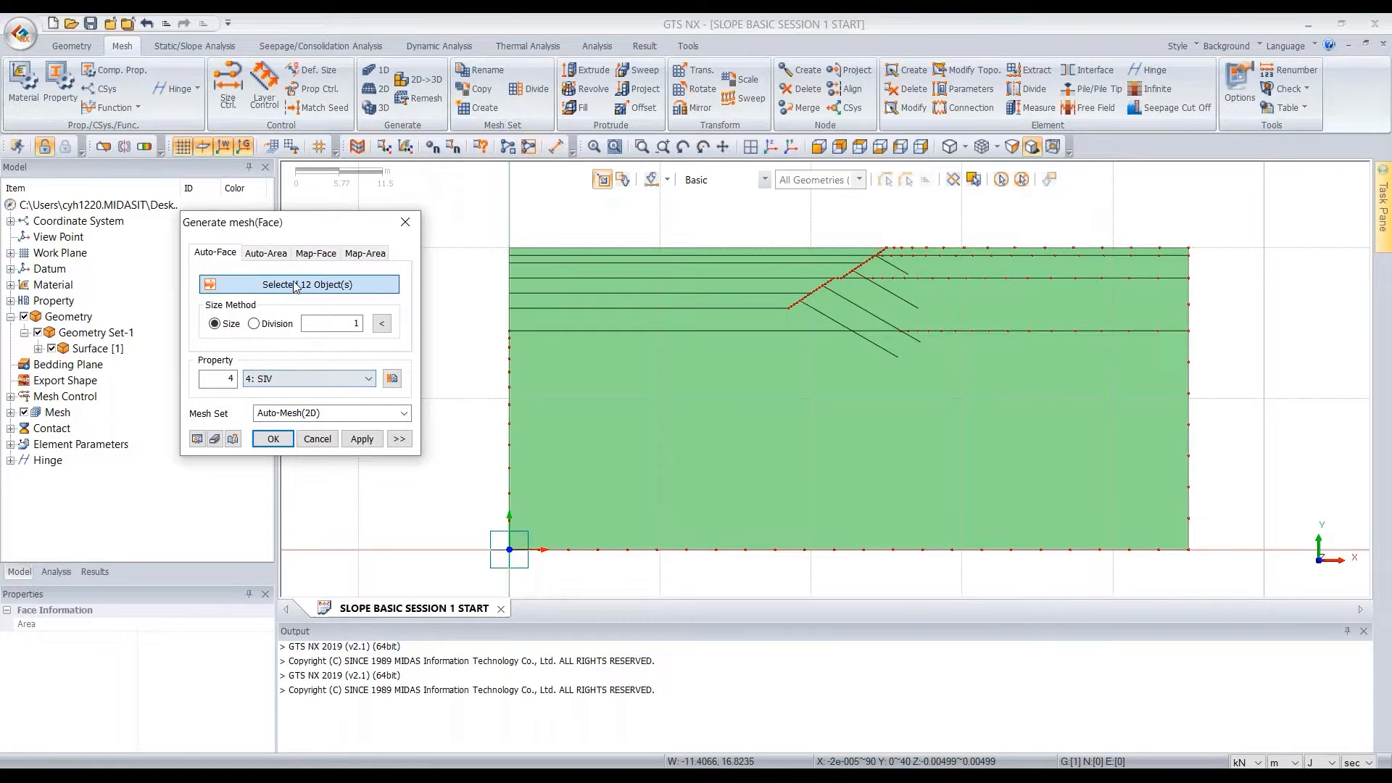
{"action": "left_click", "coordinate": [295, 284]}
{"action": "left_click", "coordinate": [278, 442]}
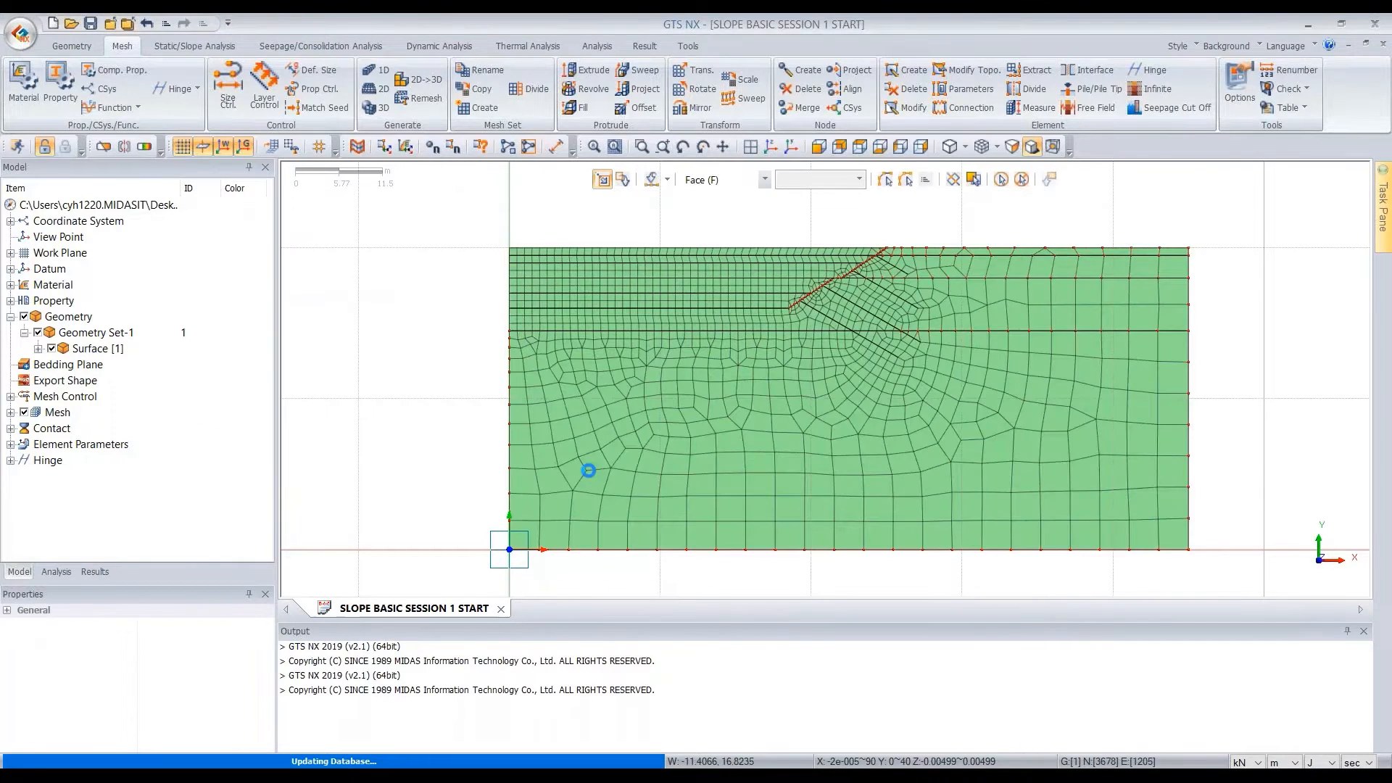
Examine the generated mesh near the slope crest with node IDs shown temporarily, and check the overall element grading
{"action": "scroll", "coordinate": [945, 232], "scroll_direction": "up", "scroll_amount": 2}
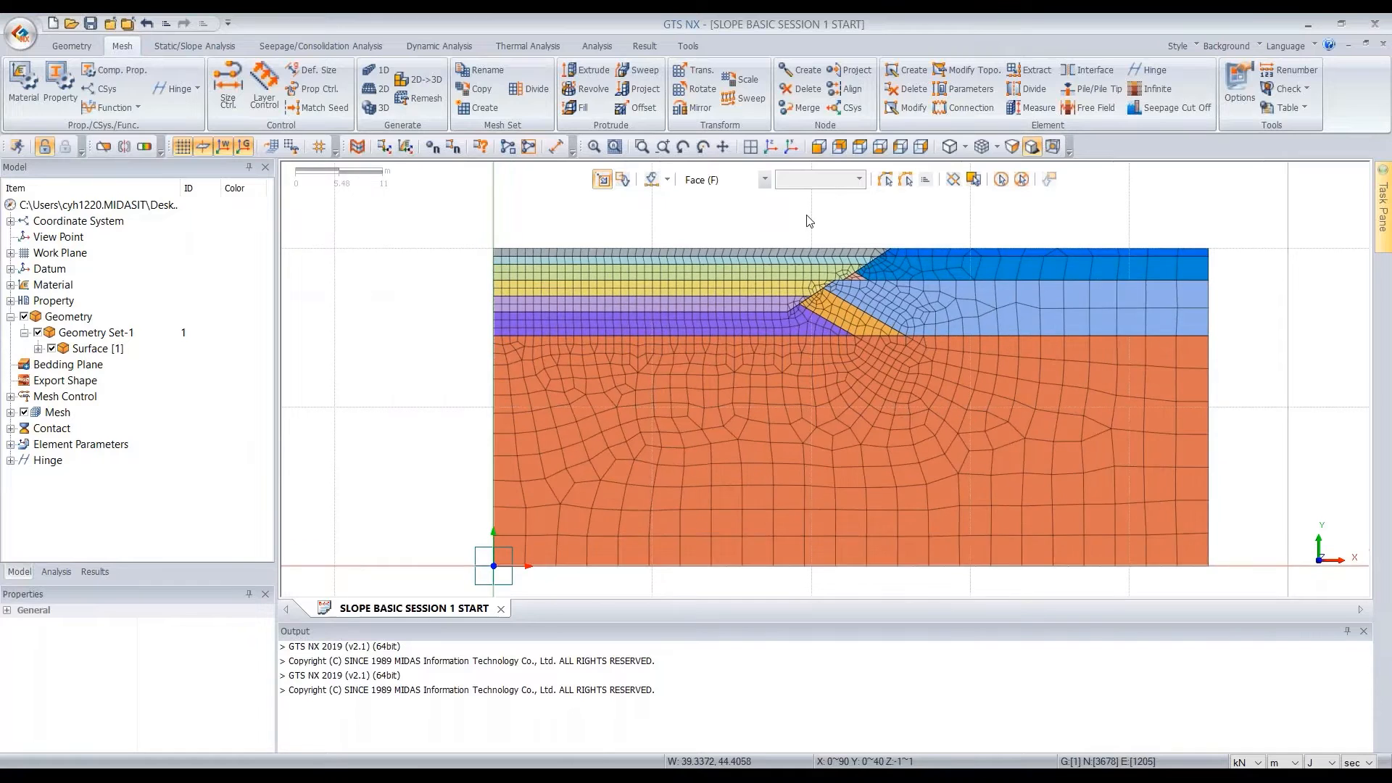
{"action": "scroll", "coordinate": [795, 240], "scroll_direction": "up", "scroll_amount": 8}
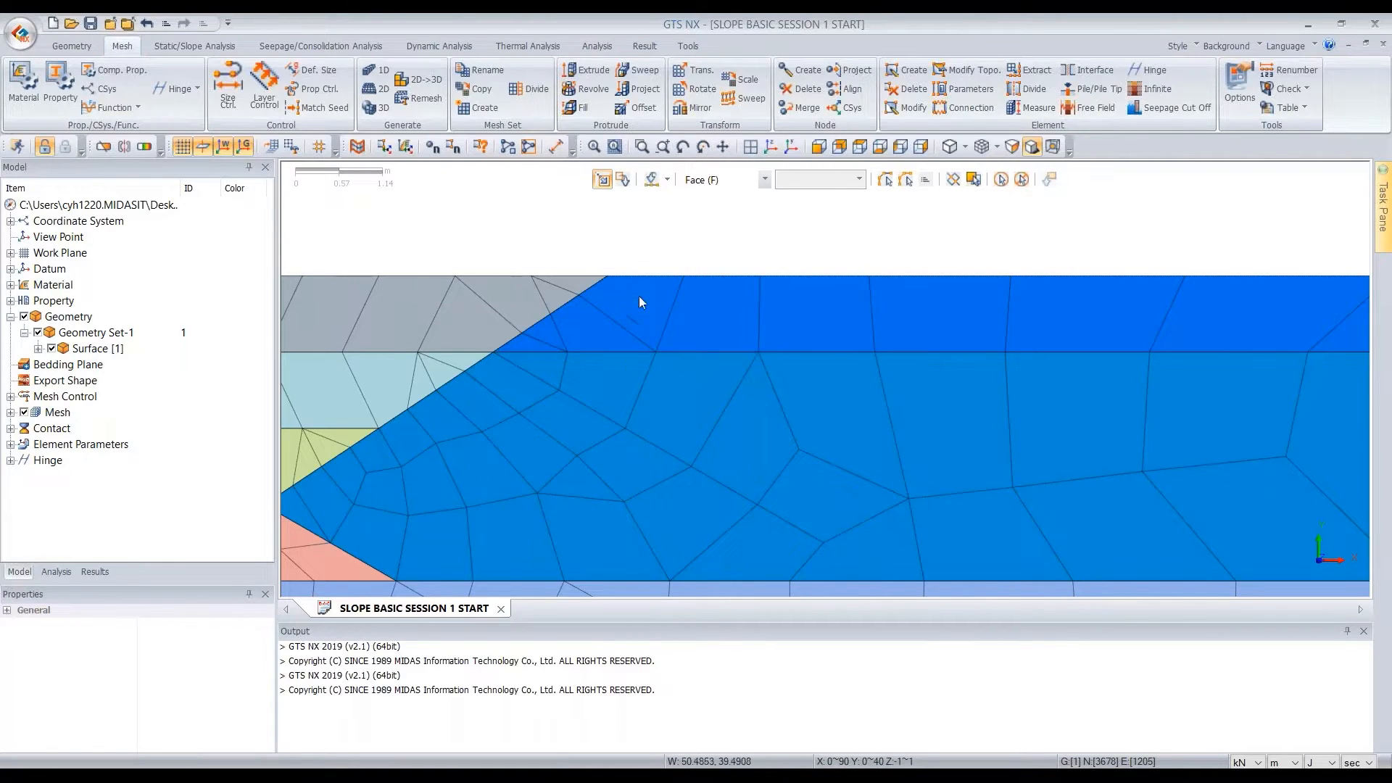
{"action": "left_click", "coordinate": [433, 148]}
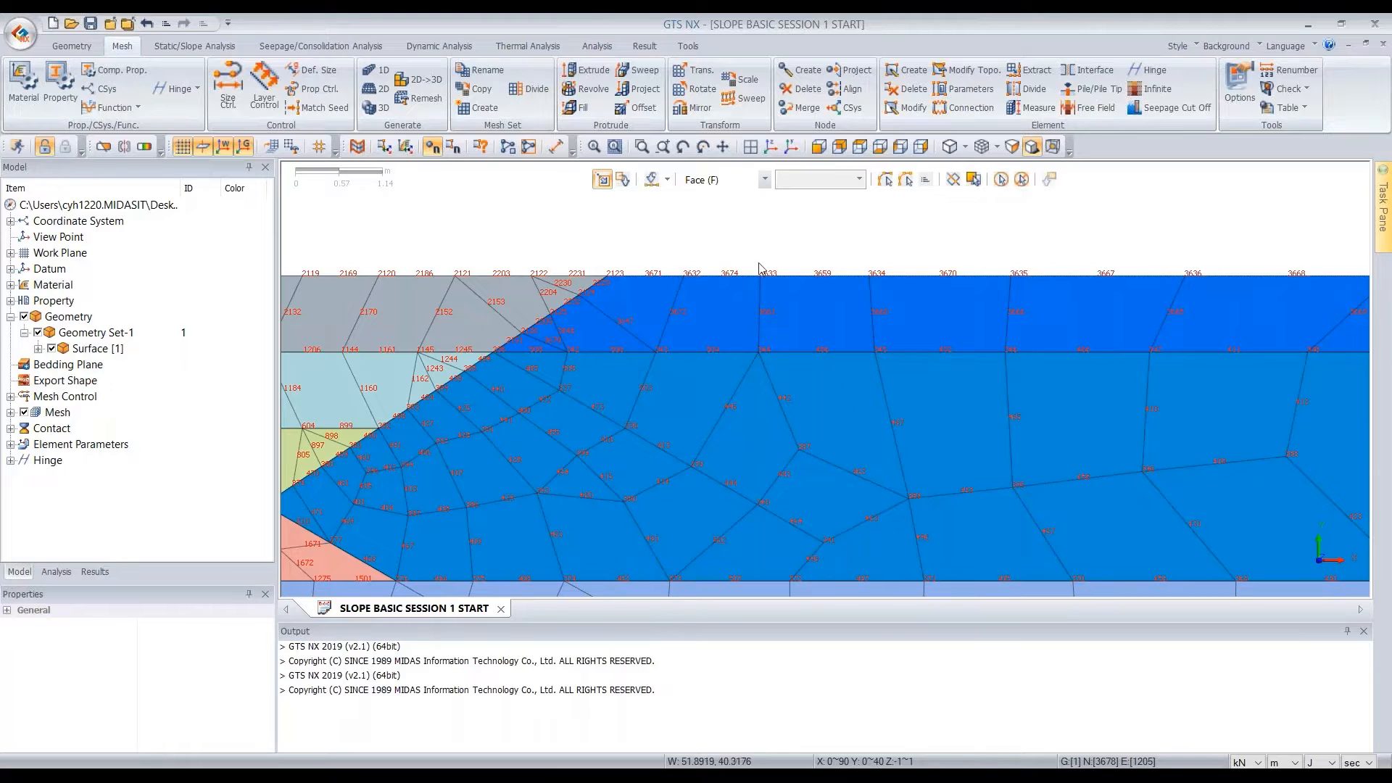
{"action": "left_click", "coordinate": [433, 147]}
{"action": "scroll", "coordinate": [770, 261], "scroll_direction": "down", "scroll_amount": 3}
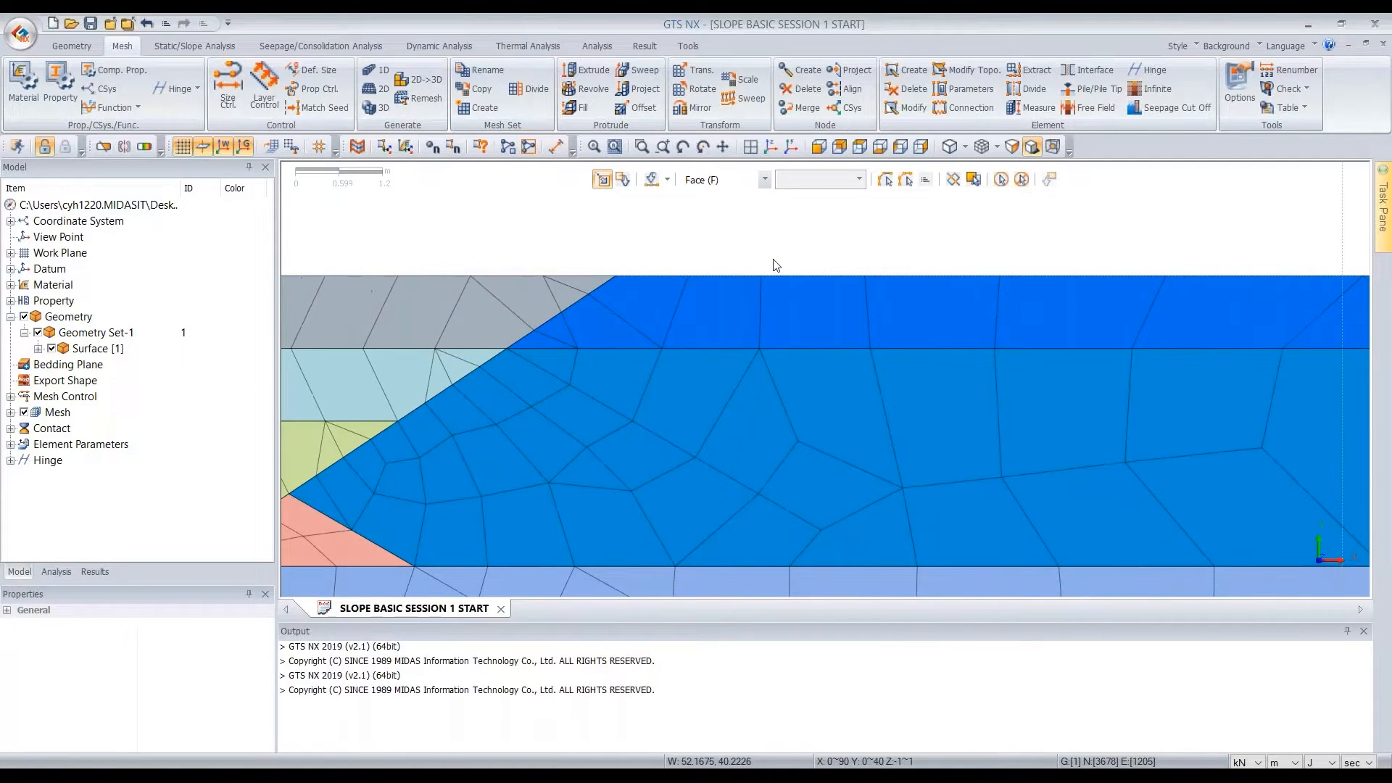
{"action": "scroll", "coordinate": [767, 259], "scroll_direction": "down", "scroll_amount": 9}
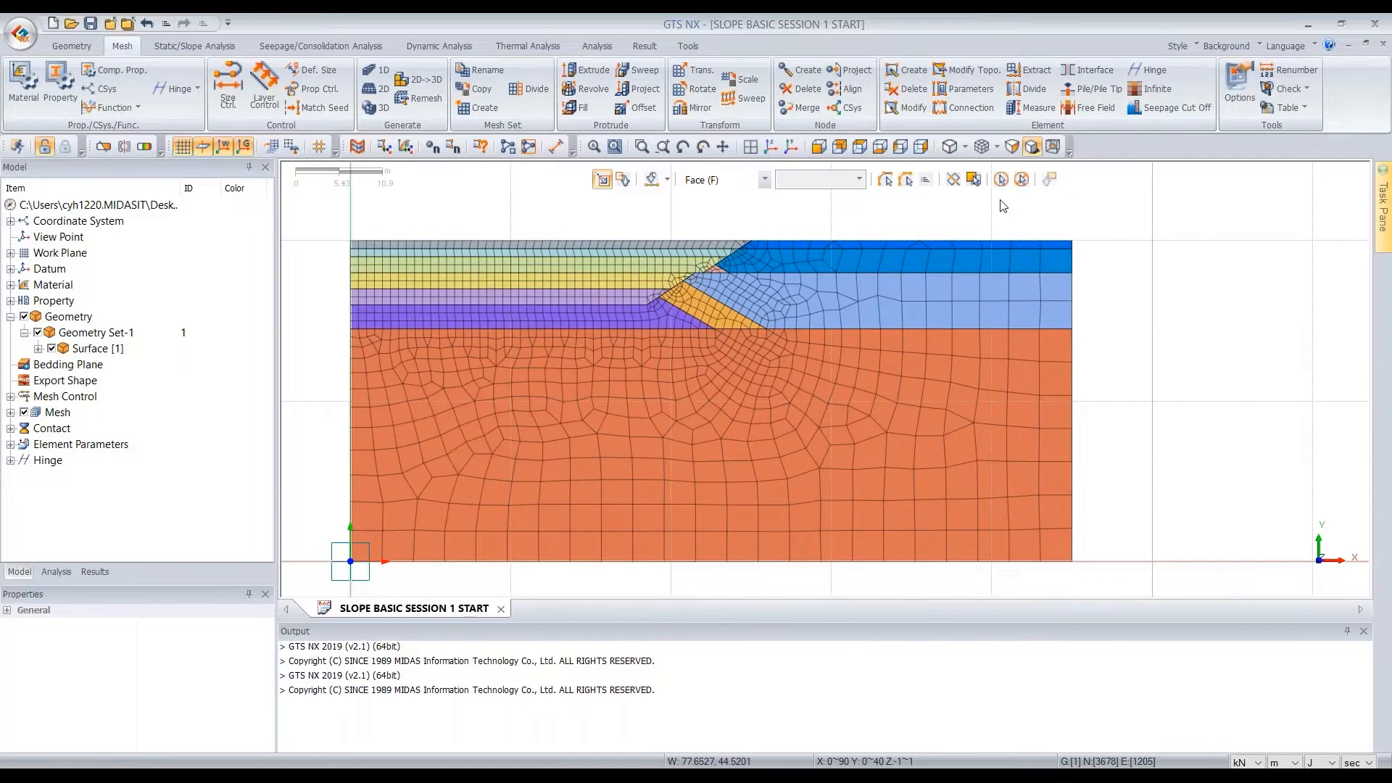
{"action": "scroll", "coordinate": [699, 284], "scroll_direction": "up", "scroll_amount": 1}
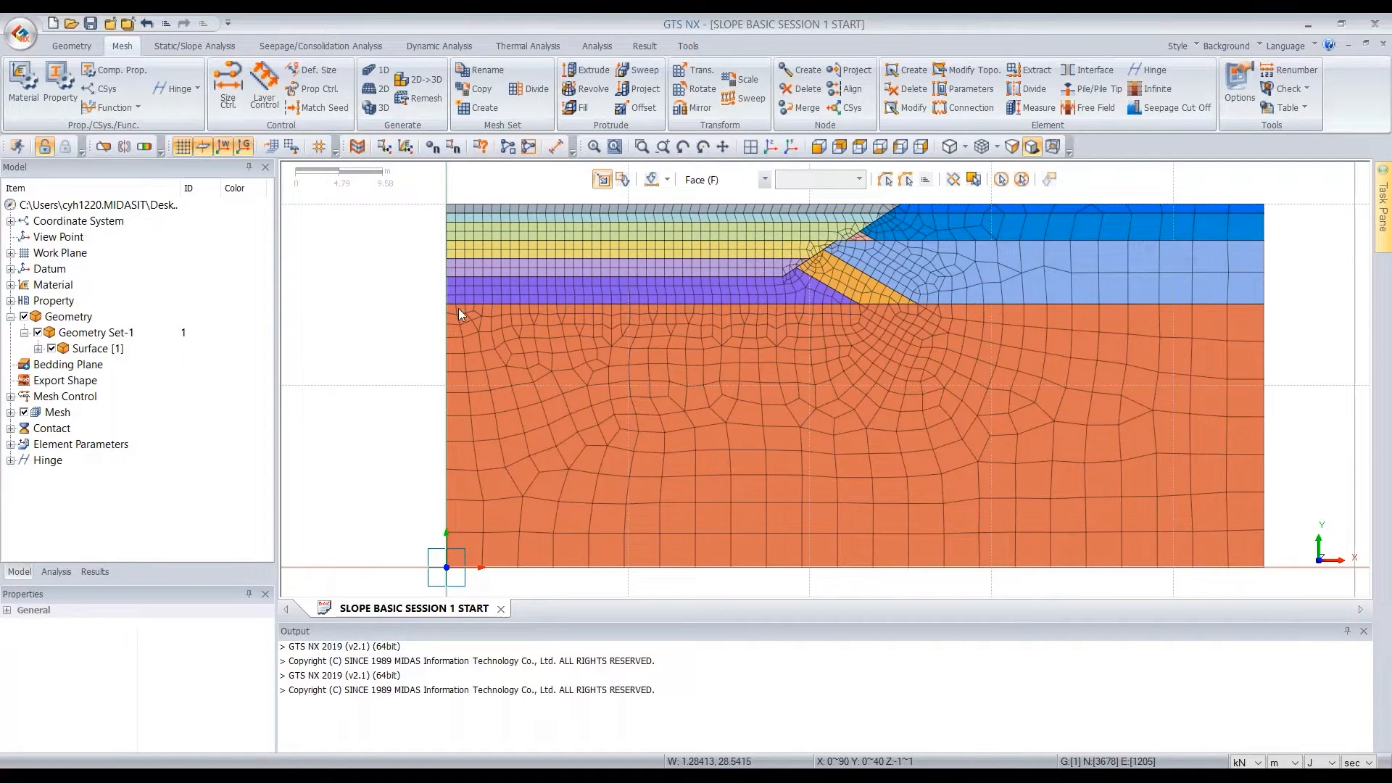
{"action": "scroll", "coordinate": [765, 418], "scroll_direction": "down", "scroll_amount": 2}
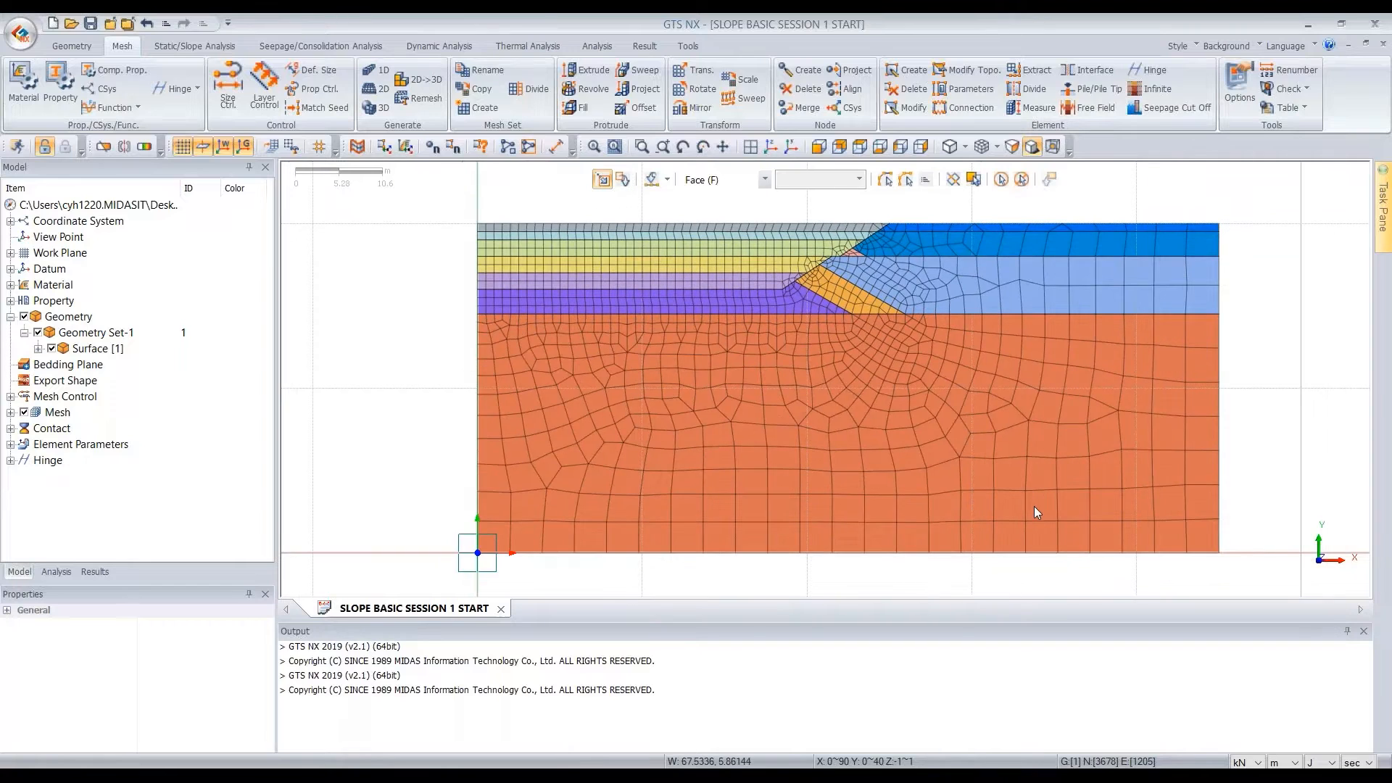
{"action": "scroll", "coordinate": [1034, 506], "scroll_direction": "down", "scroll_amount": 1}
{"action": "scroll", "coordinate": [898, 251], "scroll_direction": "up", "scroll_amount": 1}
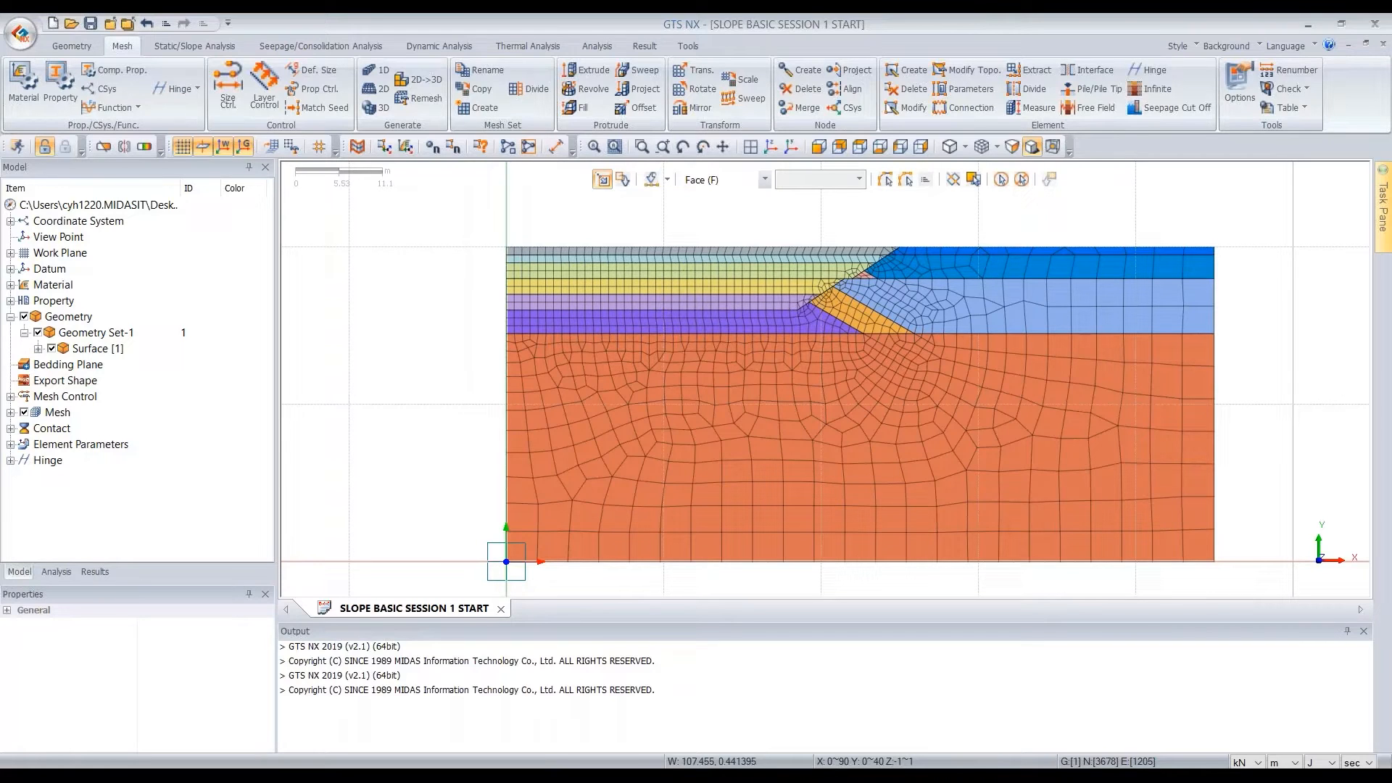
Hide the mesh and show the surface geometry of the section again
{"action": "left_click", "coordinate": [23, 413]}
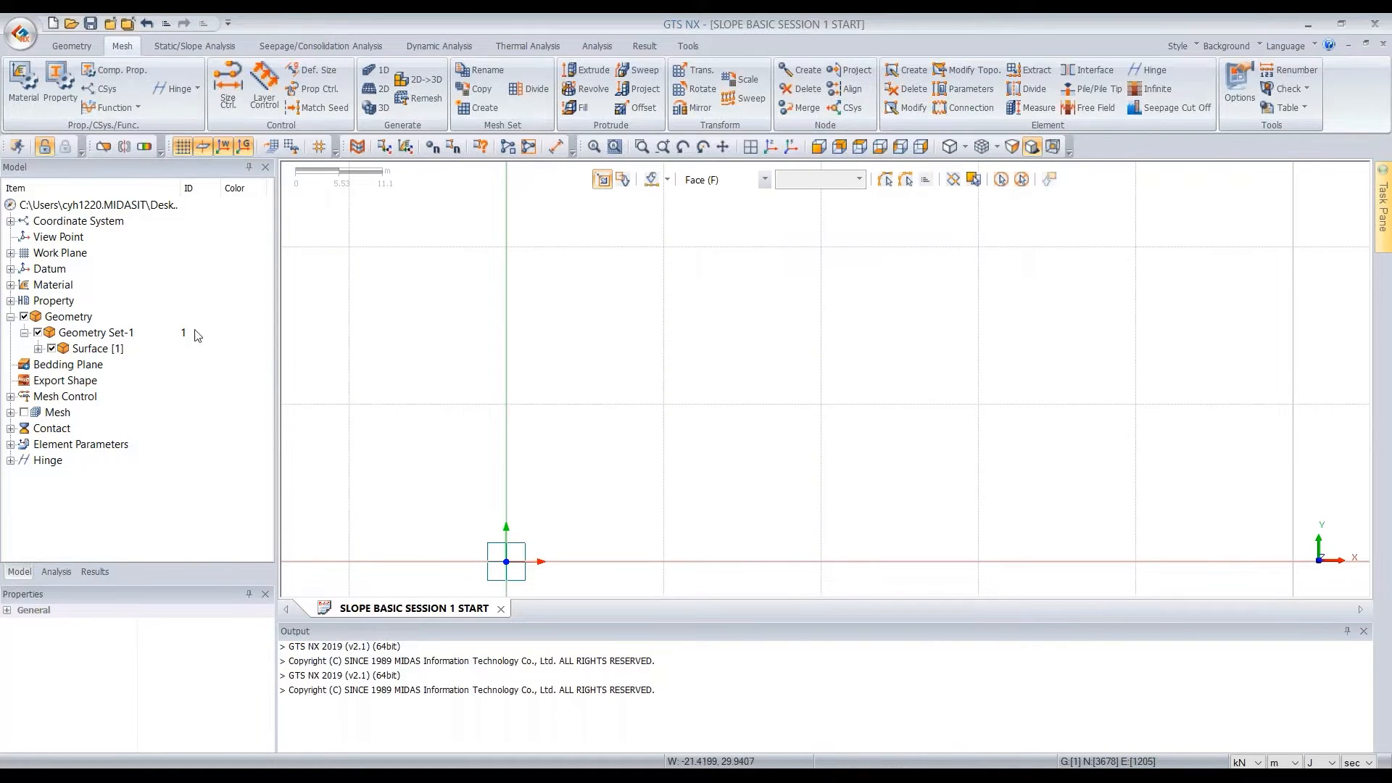
{"action": "left_click", "coordinate": [51, 349]}
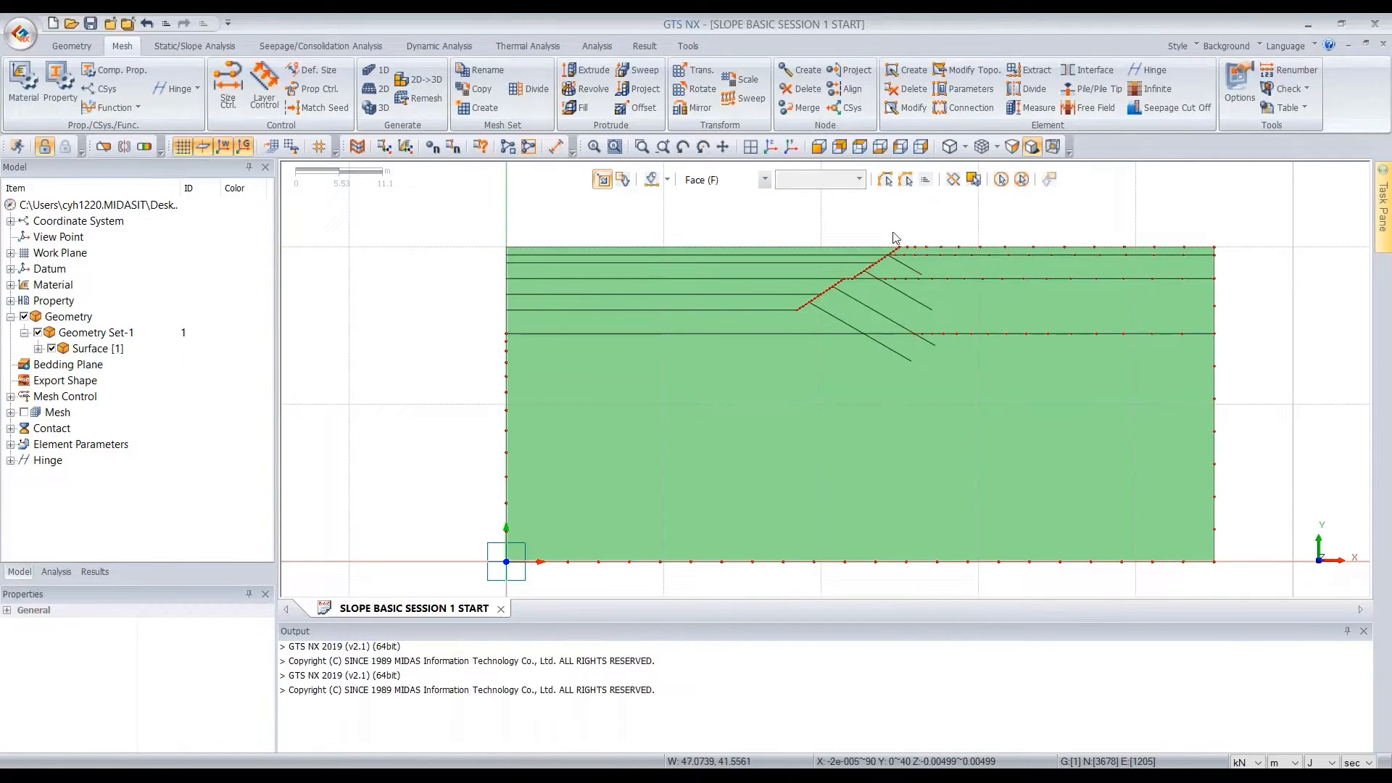
{"action": "scroll", "coordinate": [912, 221], "scroll_direction": "up", "scroll_amount": 3}
{"action": "scroll", "coordinate": [915, 219], "scroll_direction": "up", "scroll_amount": 2}
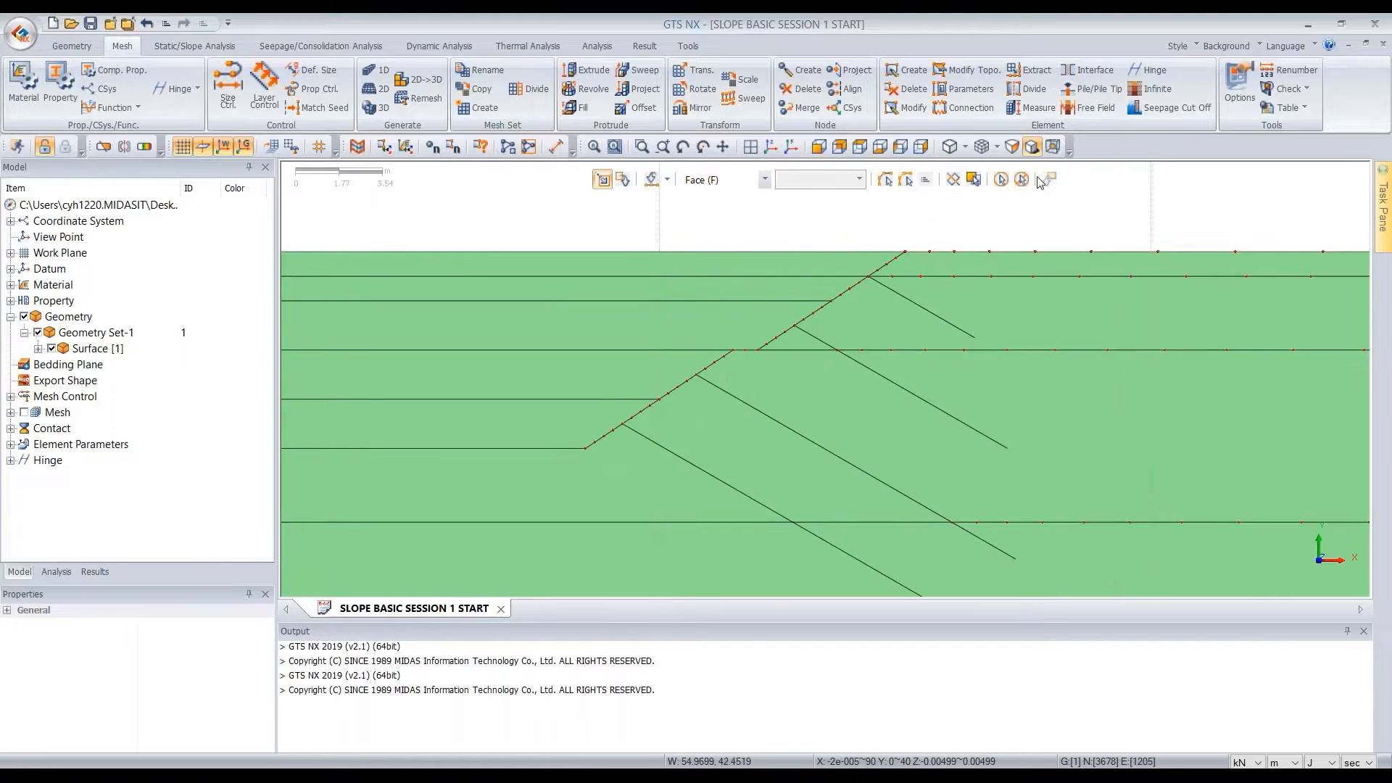
Extract elements from the two uppermost slope edges with the LEAN CONCRETE property into a mesh set named LC -1
{"action": "left_click", "coordinate": [1042, 69]}
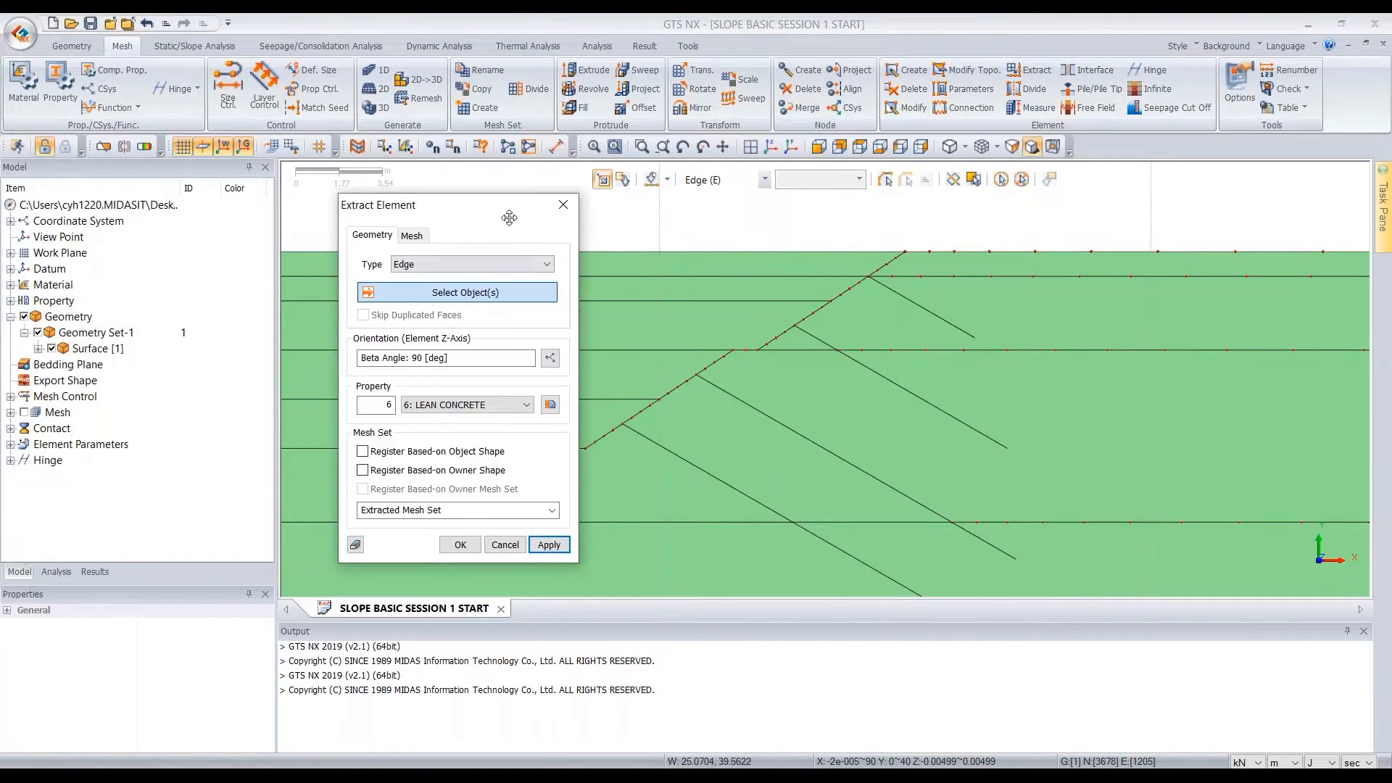
{"action": "left_click_drag", "start_coordinate": [510, 217], "coordinate": [603, 208]}
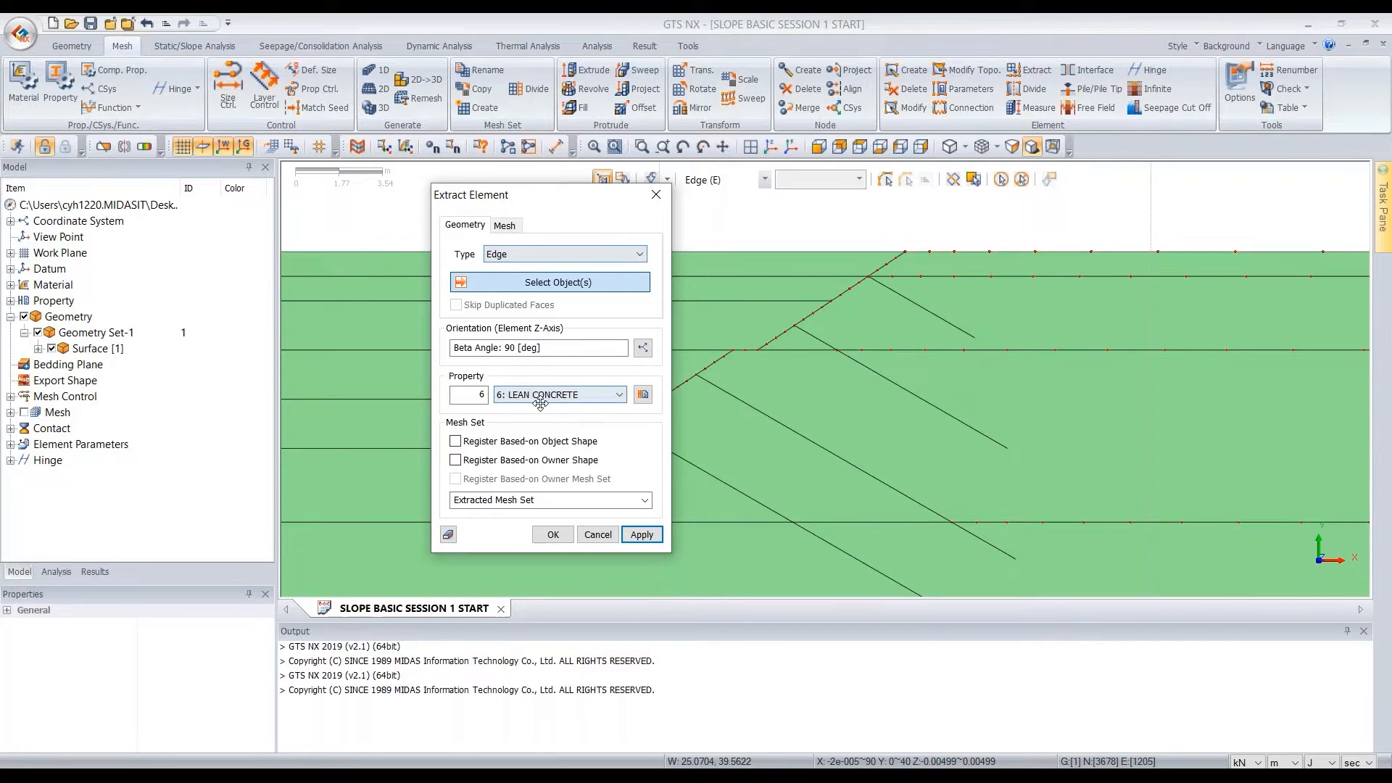
{"action": "left_click_drag", "start_coordinate": [576, 213], "coordinate": [266, 200]}
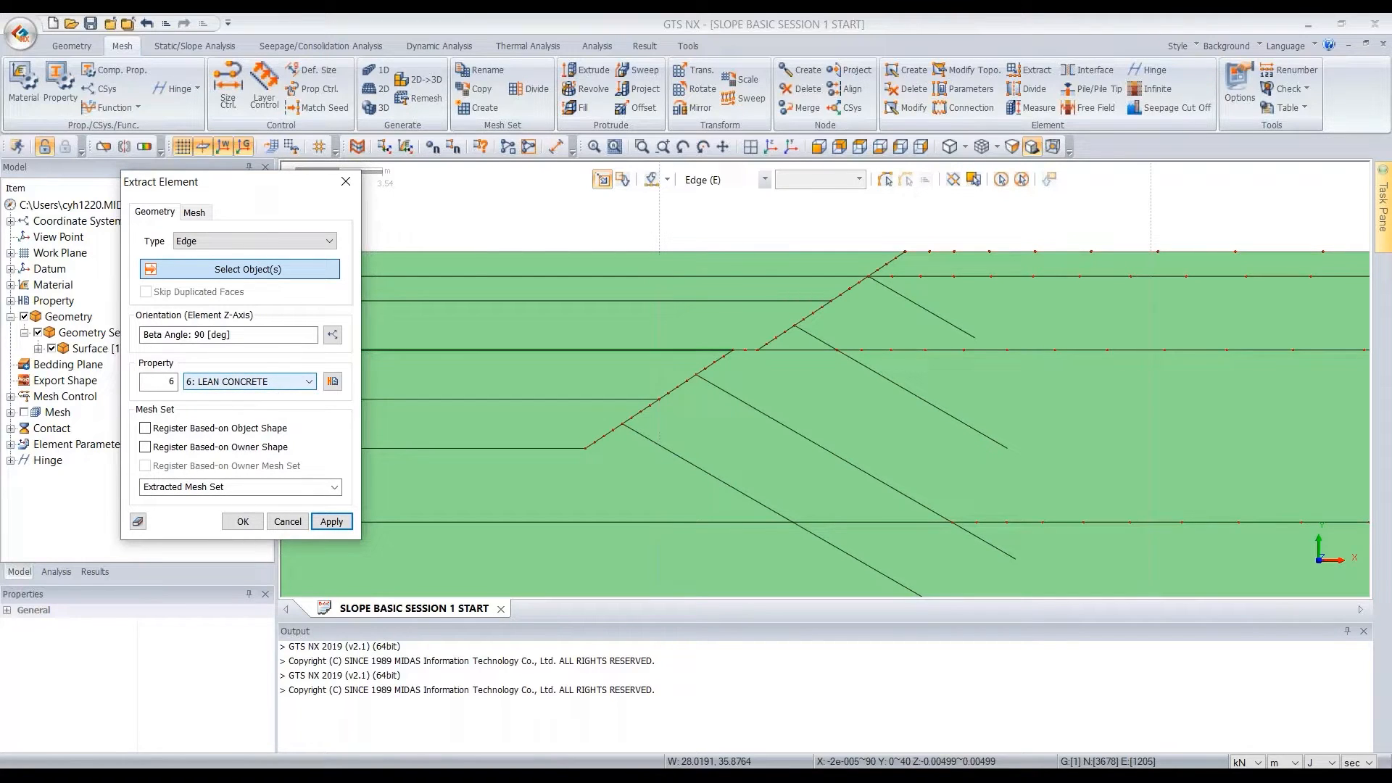
{"action": "left_click_drag", "start_coordinate": [242, 488], "coordinate": [102, 494]}
{"action": "type", "text": "LC -1"}
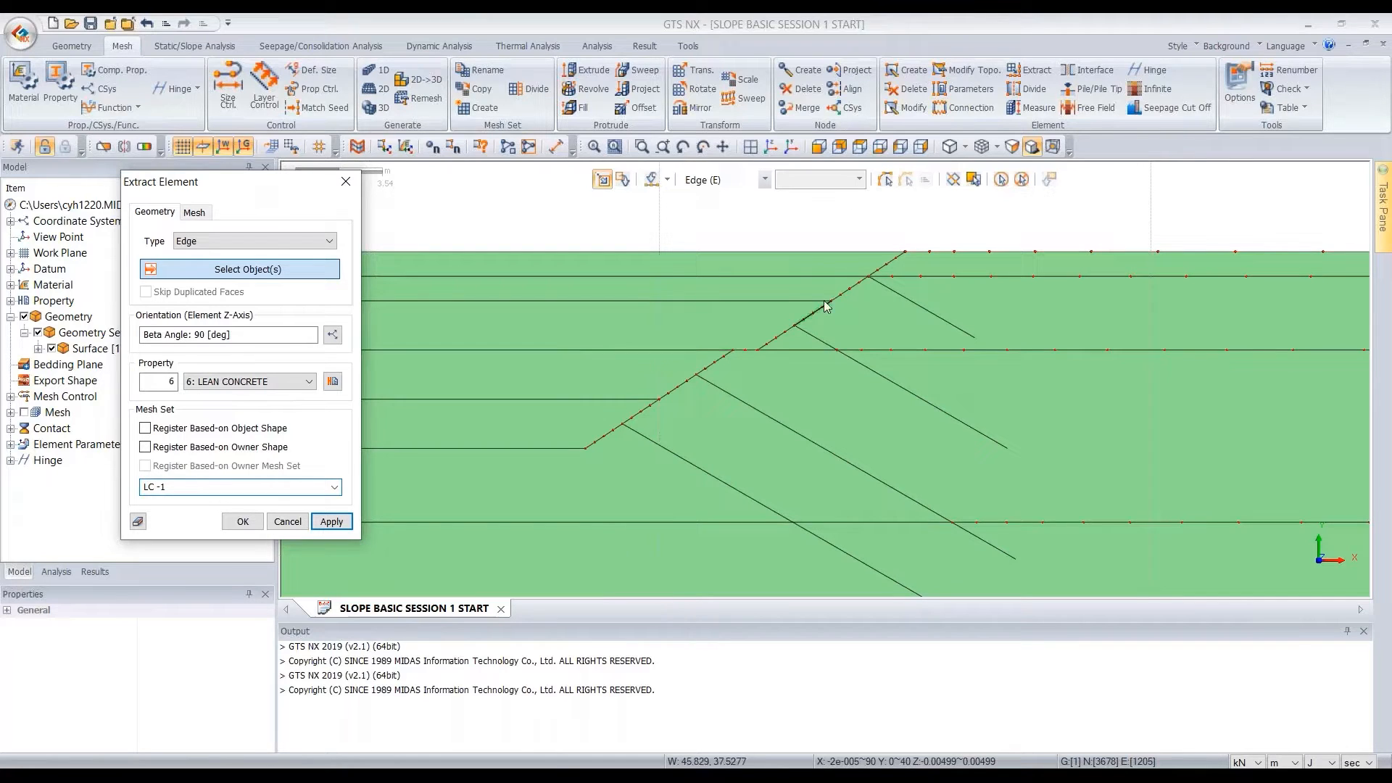
{"action": "left_click", "coordinate": [895, 259]}
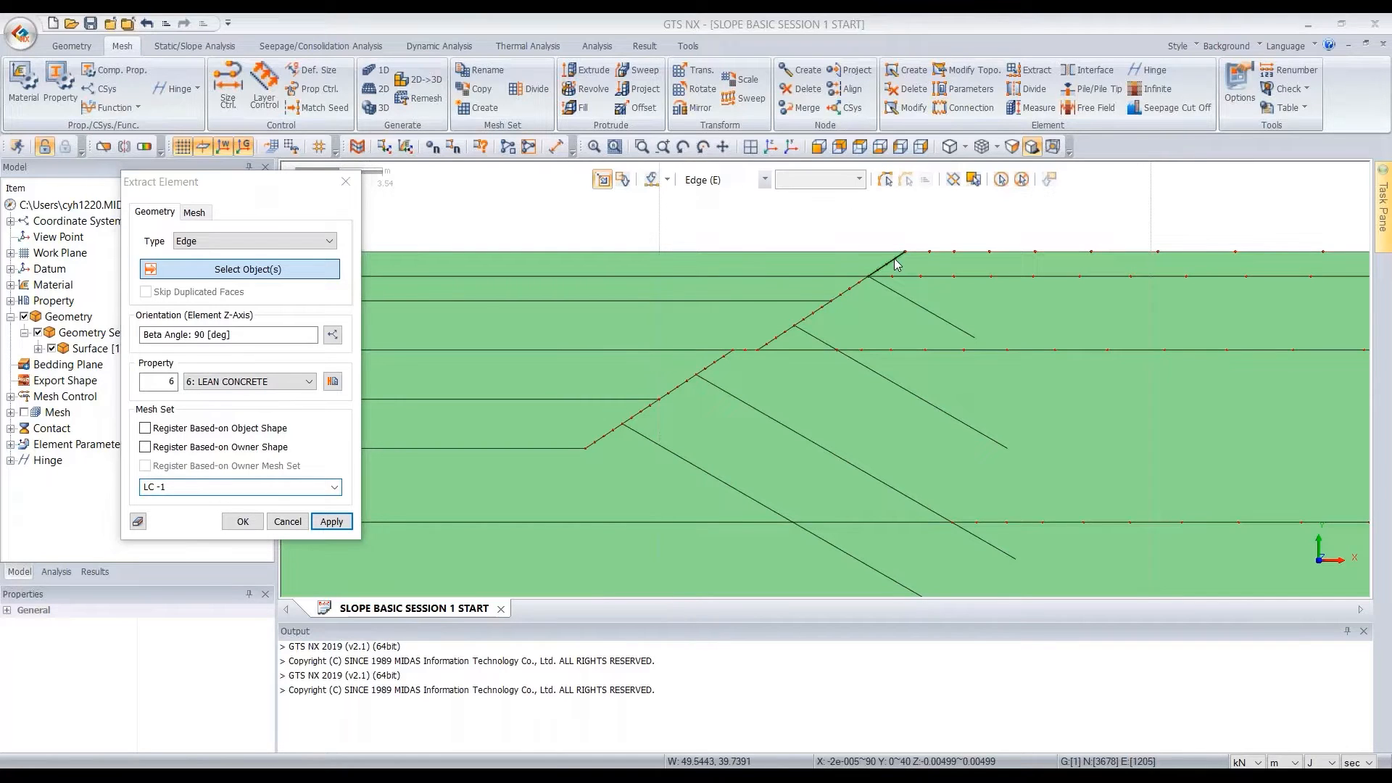
{"action": "left_click", "coordinate": [851, 289]}
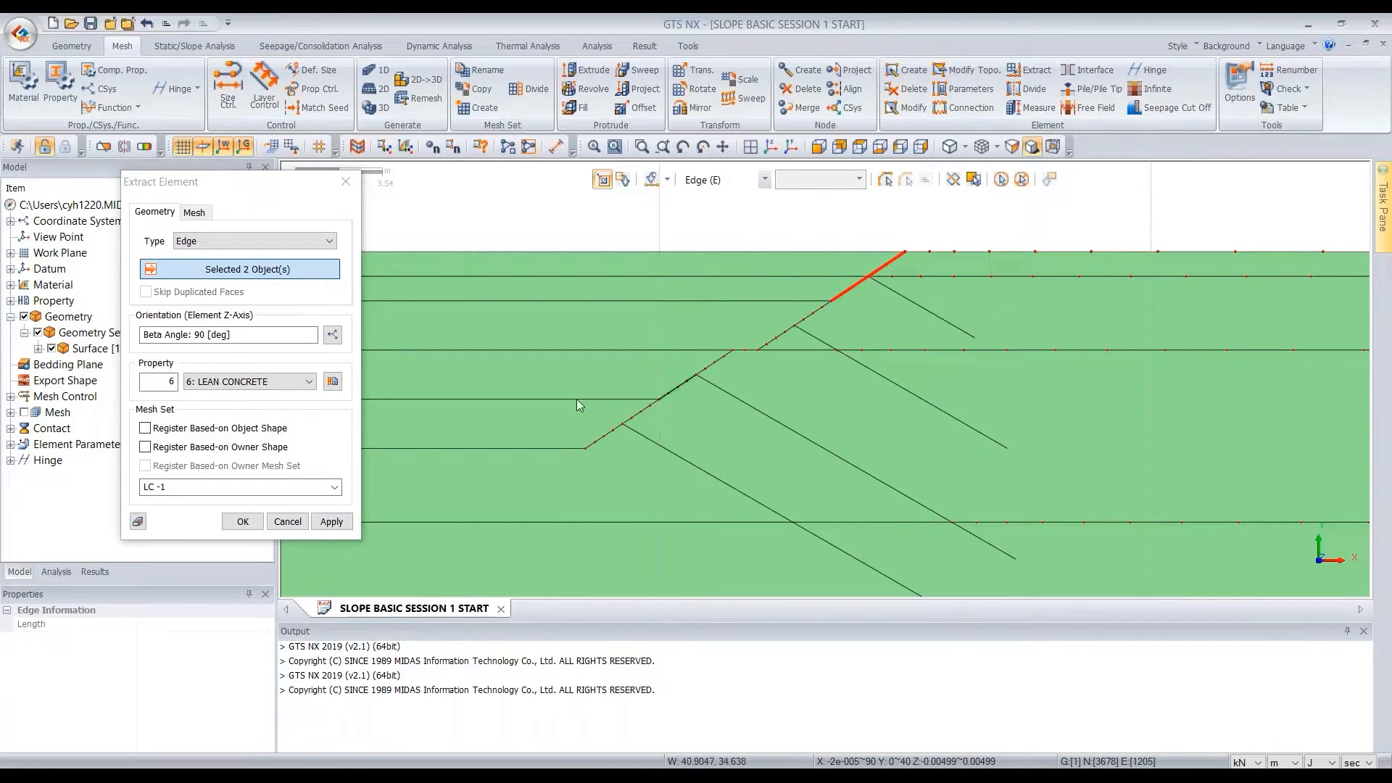
{"action": "left_click", "coordinate": [331, 521]}
Extract LEAN CONCRETE elements from the two slope edges below LC -1 and the adjoining berm edge into mesh set LC -2
{"action": "left_click", "coordinate": [243, 486]}
{"action": "left_click", "coordinate": [170, 487]}
{"action": "type", "text": "2"}
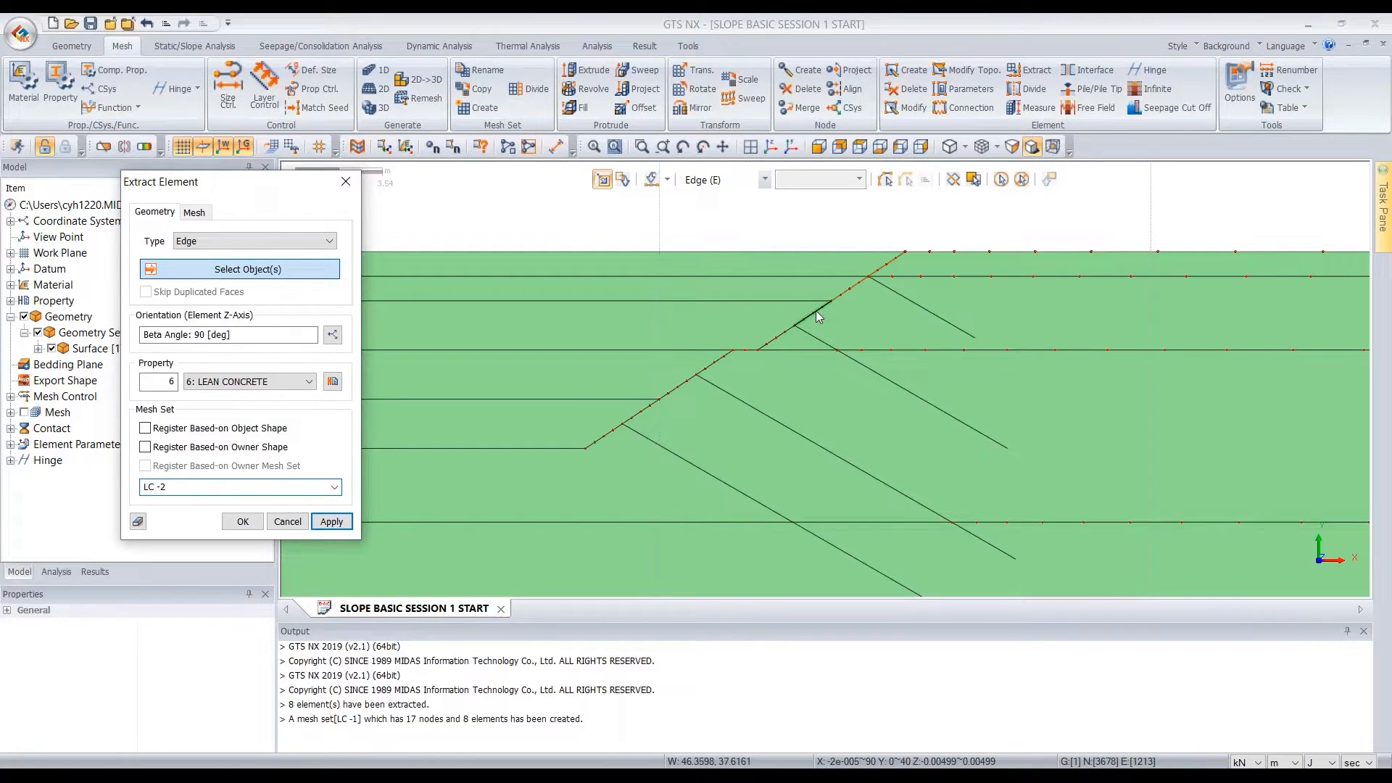
{"action": "left_click", "coordinate": [788, 333]}
{"action": "left_click", "coordinate": [783, 336]}
{"action": "left_click", "coordinate": [746, 349]}
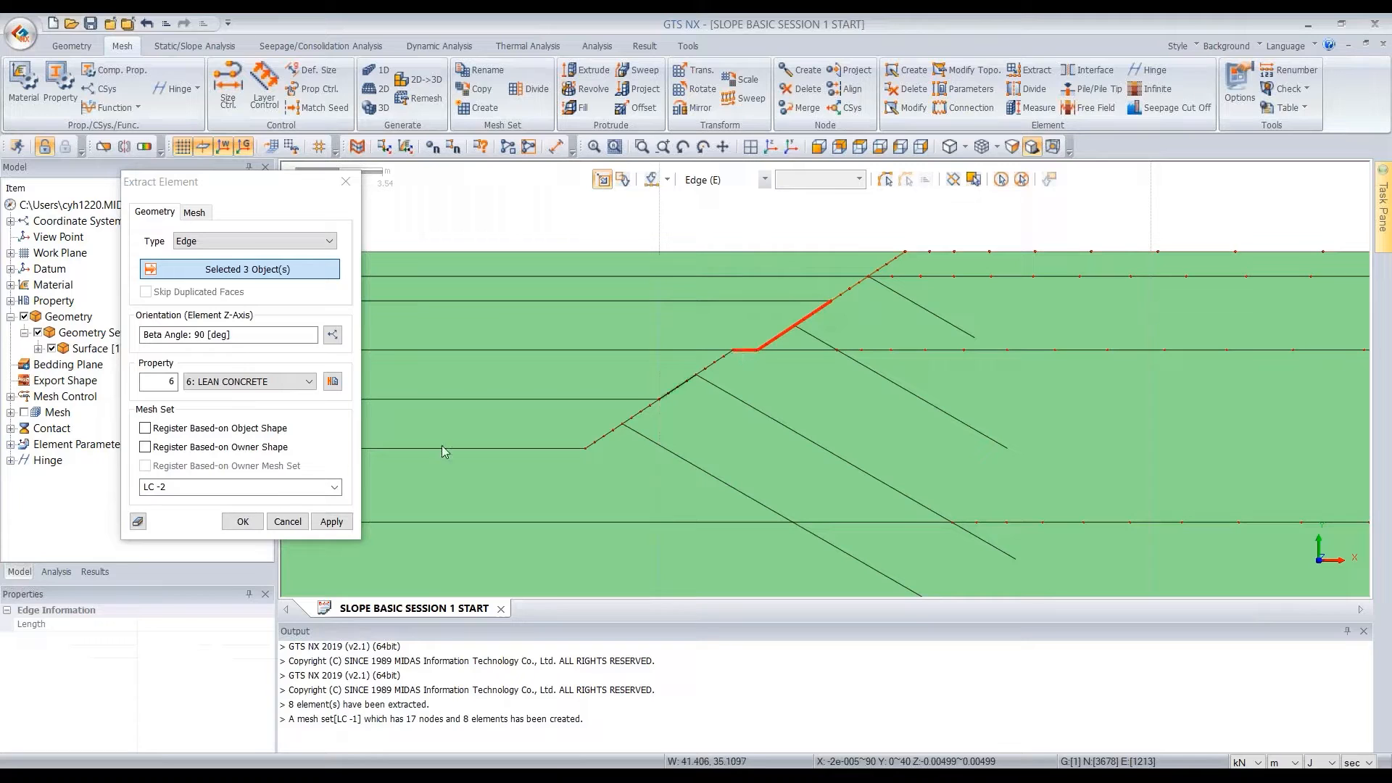
{"action": "left_click", "coordinate": [331, 522]}
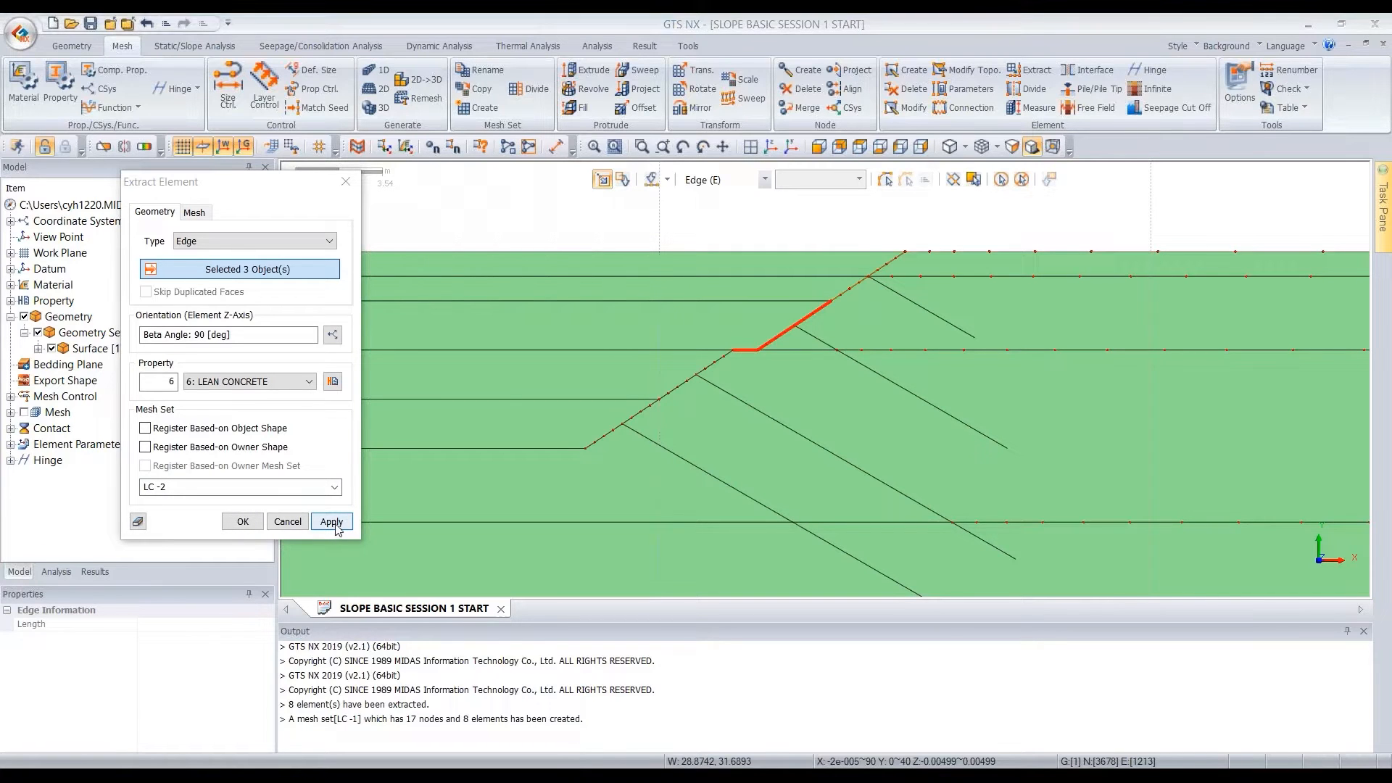
Extract LEAN CONCRETE elements from the two slope edges below the berm as LC -3 and the two lowest slope edges as LC -4
{"action": "left_click", "coordinate": [717, 369]}
{"action": "left_click", "coordinate": [678, 385]}
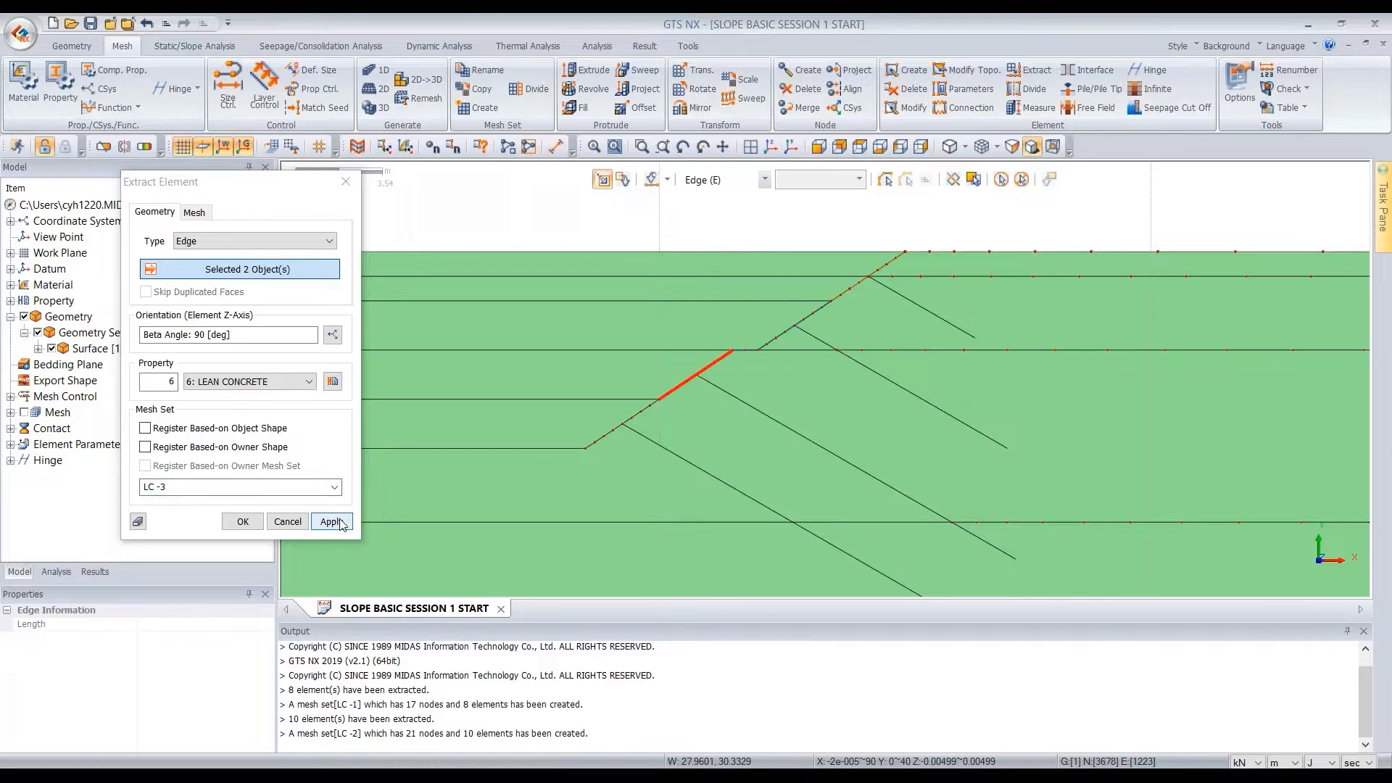
{"action": "left_click", "coordinate": [331, 522]}
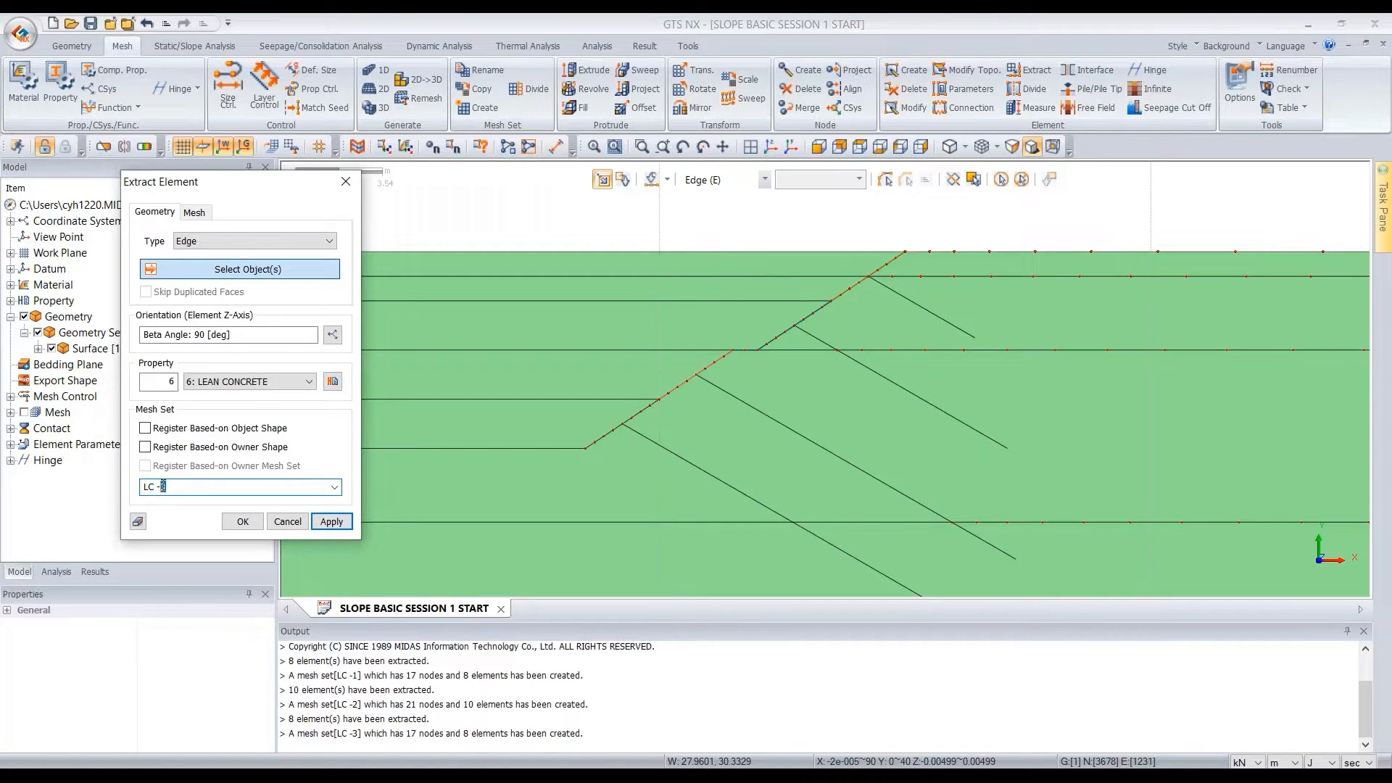
{"action": "left_click", "coordinate": [632, 424]}
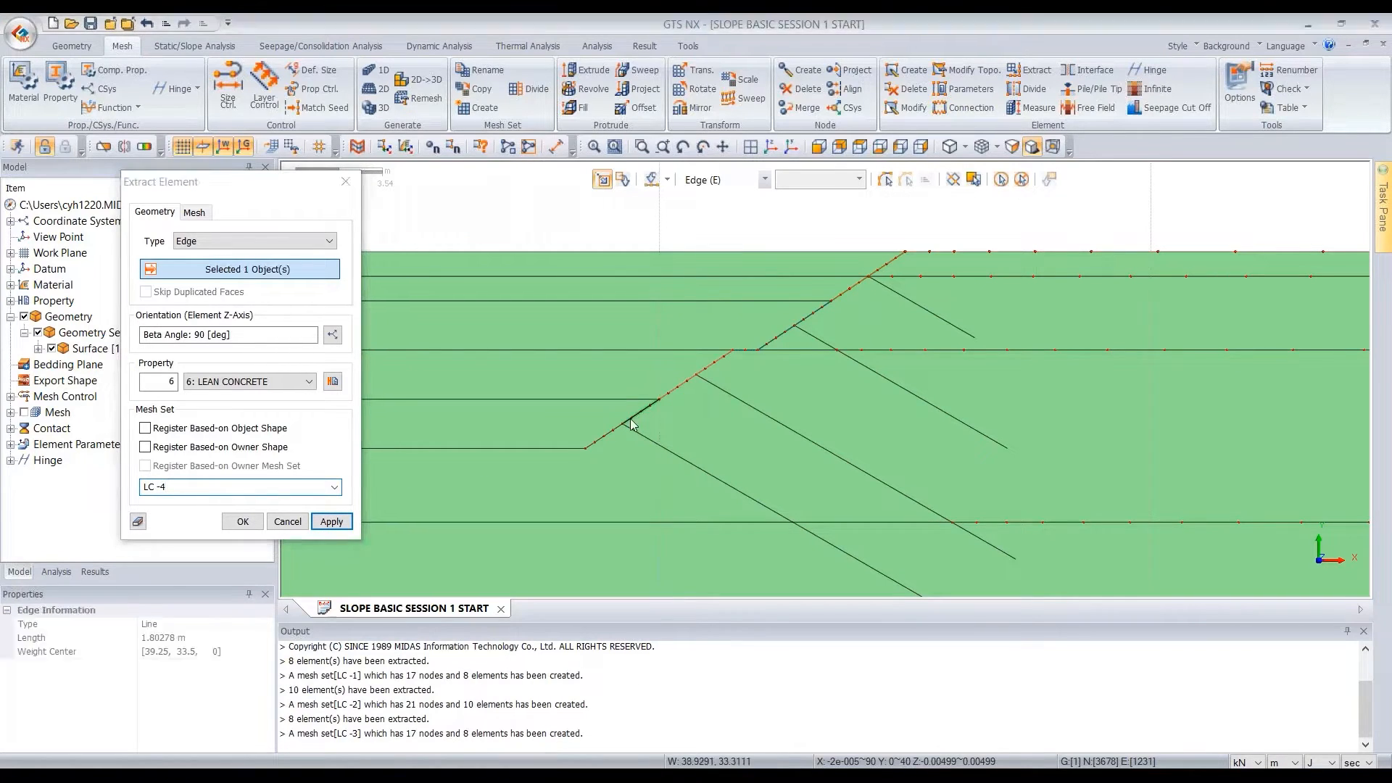
{"action": "left_click", "coordinate": [242, 521]}
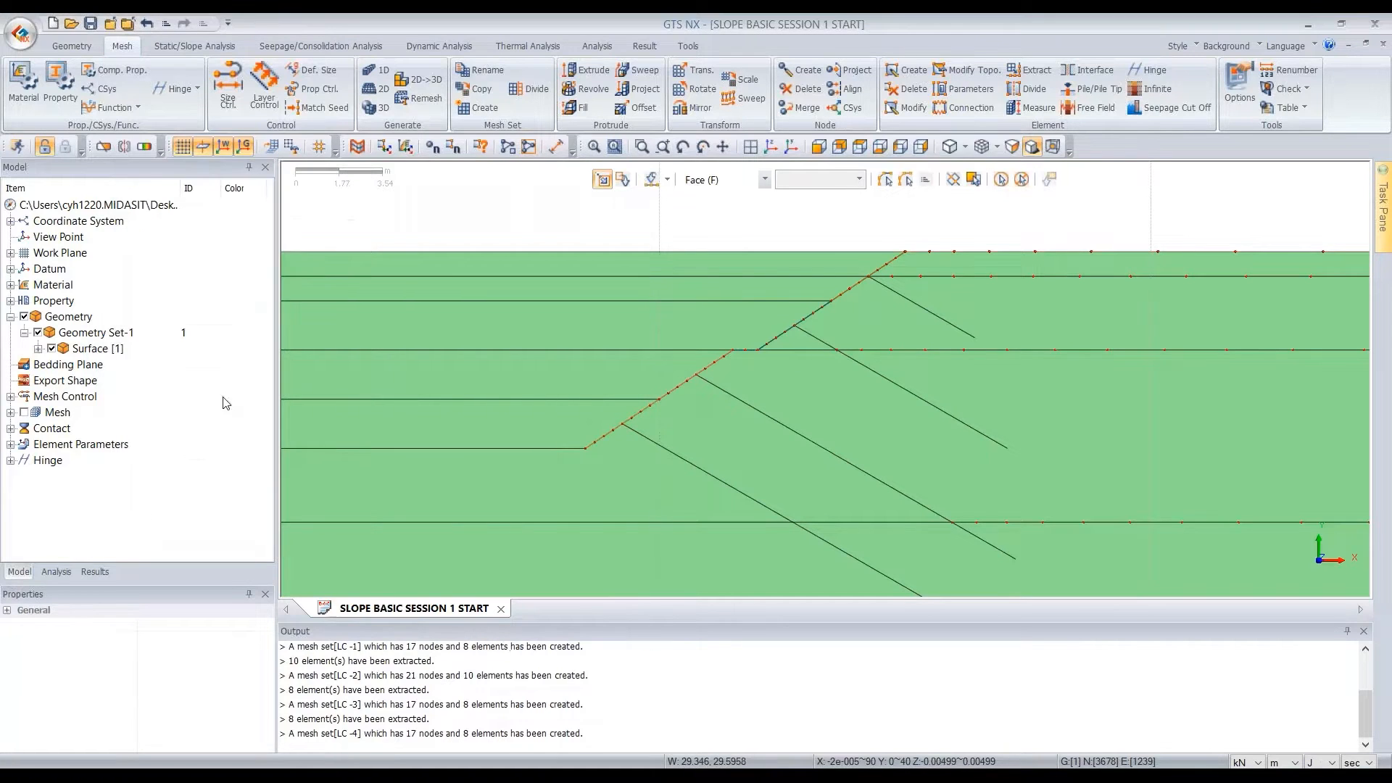
Hide the section's surface geometry and show all mesh sets
{"action": "left_click", "coordinate": [51, 348]}
{"action": "scroll", "coordinate": [768, 274], "scroll_direction": "down", "scroll_amount": 1}
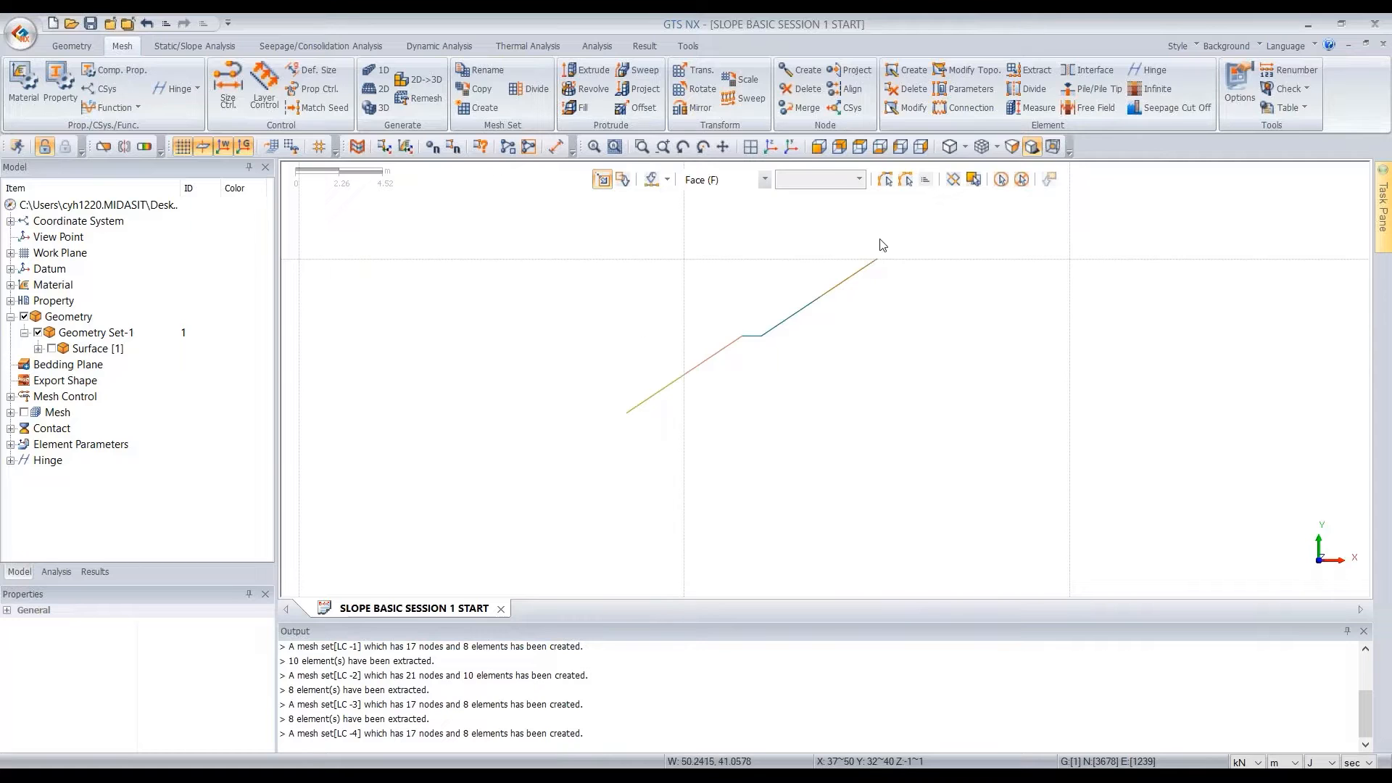
{"action": "left_click", "coordinate": [53, 413]}
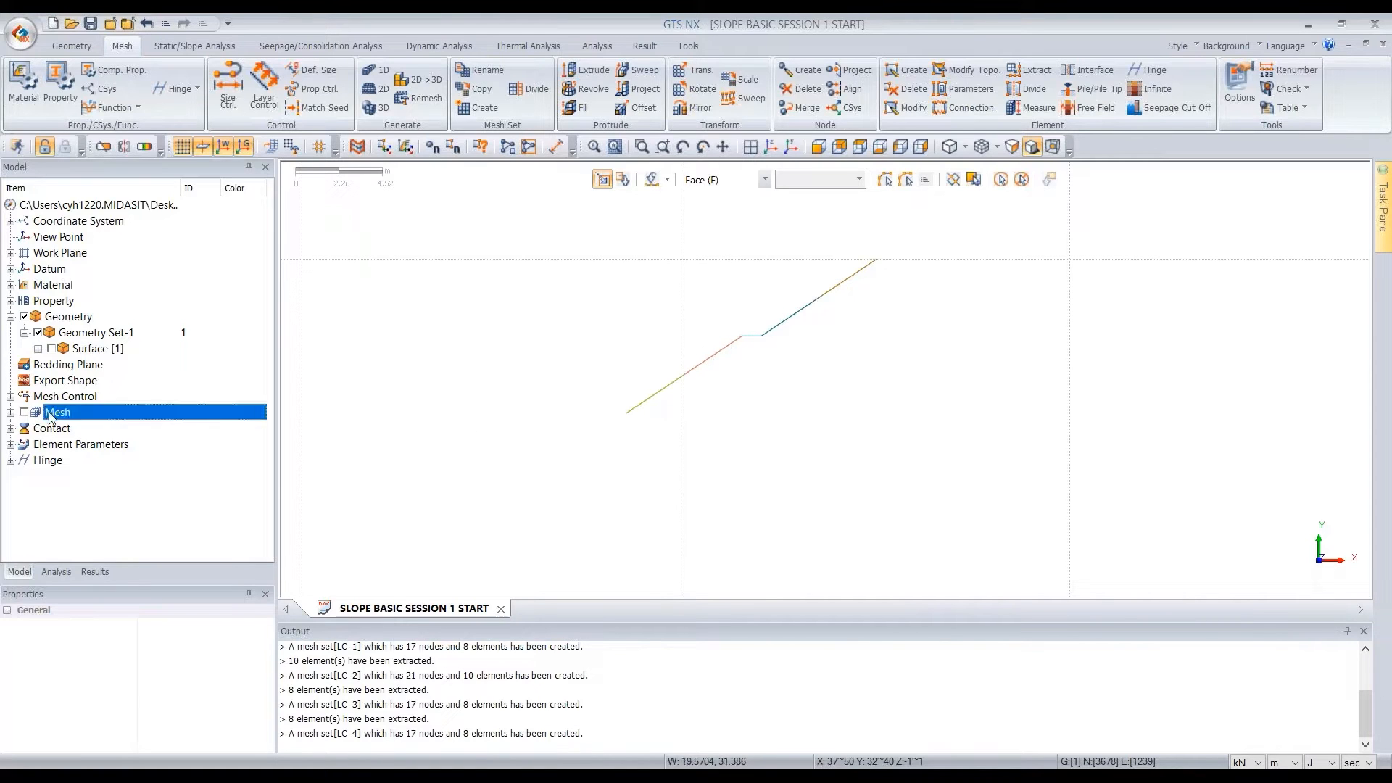
{"action": "double_click", "coordinate": [52, 414]}
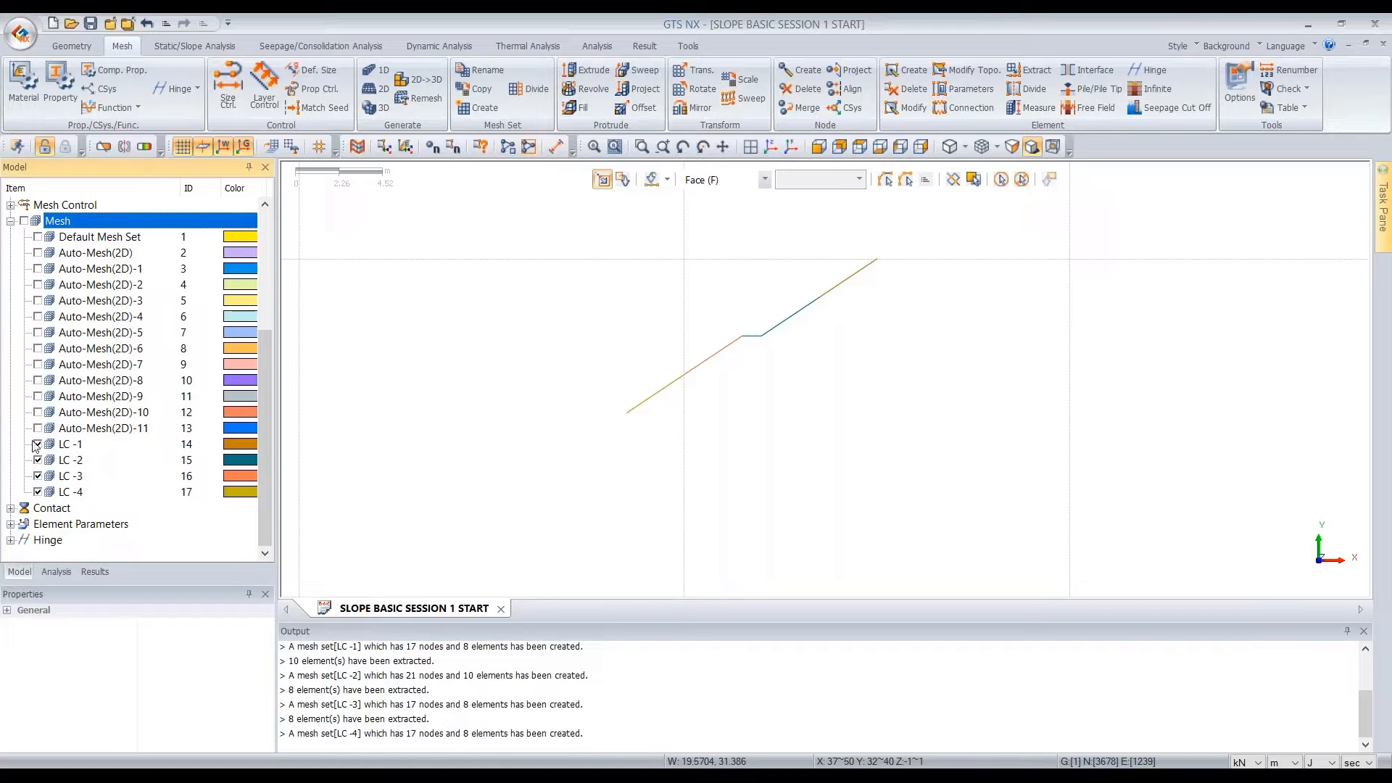
{"action": "left_click", "coordinate": [25, 221]}
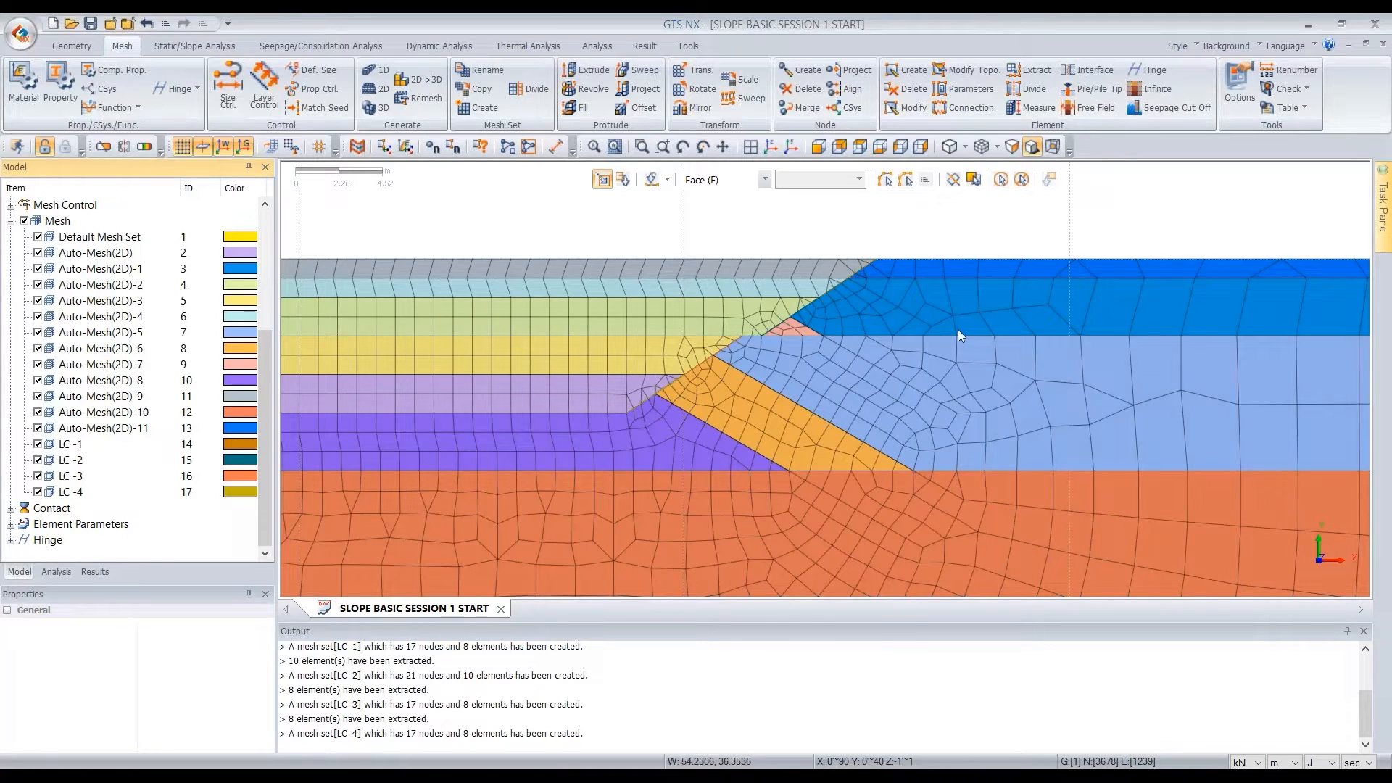
Create a 1D element with the SOILNAIL property between the uppermost nail's slope-face and end nodes in mesh set SN -1
{"action": "left_click", "coordinate": [900, 72]}
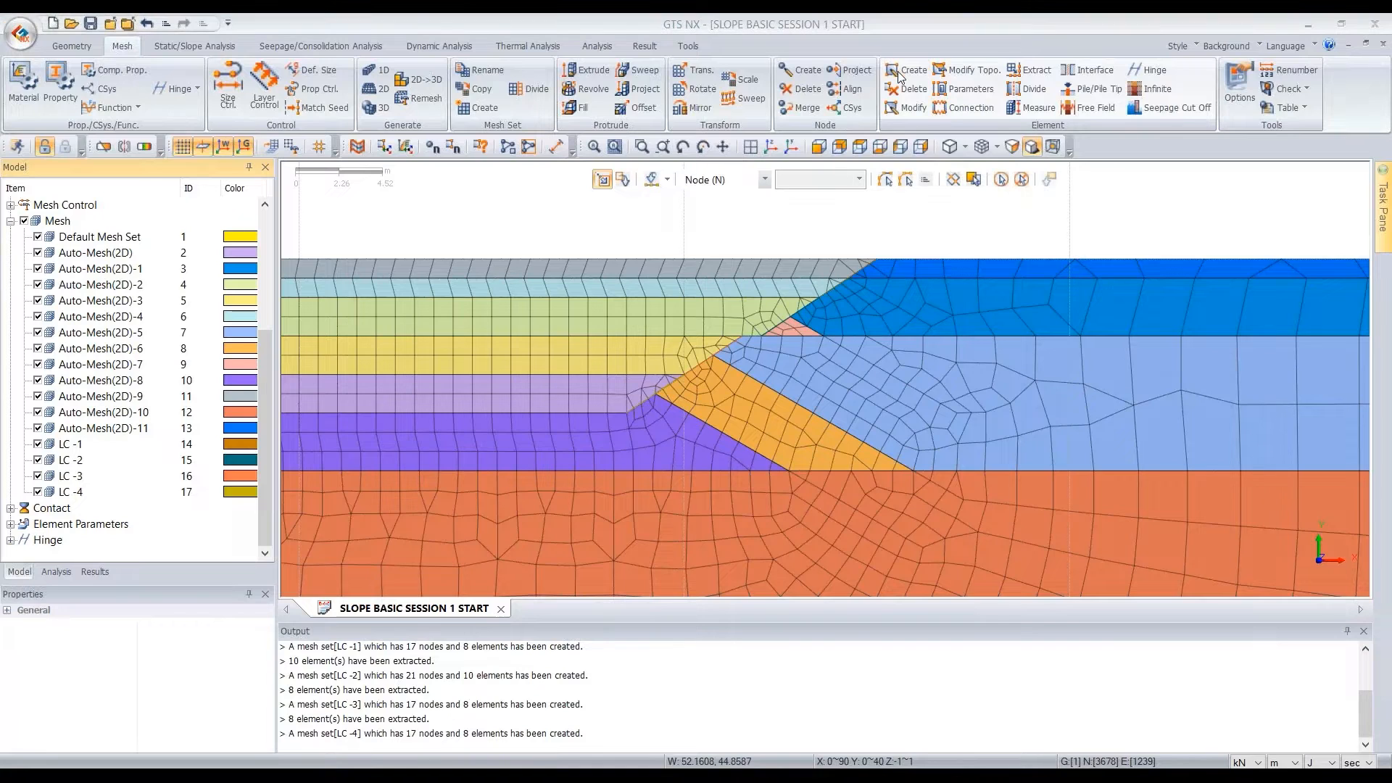
{"action": "left_click_drag", "start_coordinate": [95, 171], "coordinate": [355, 195]}
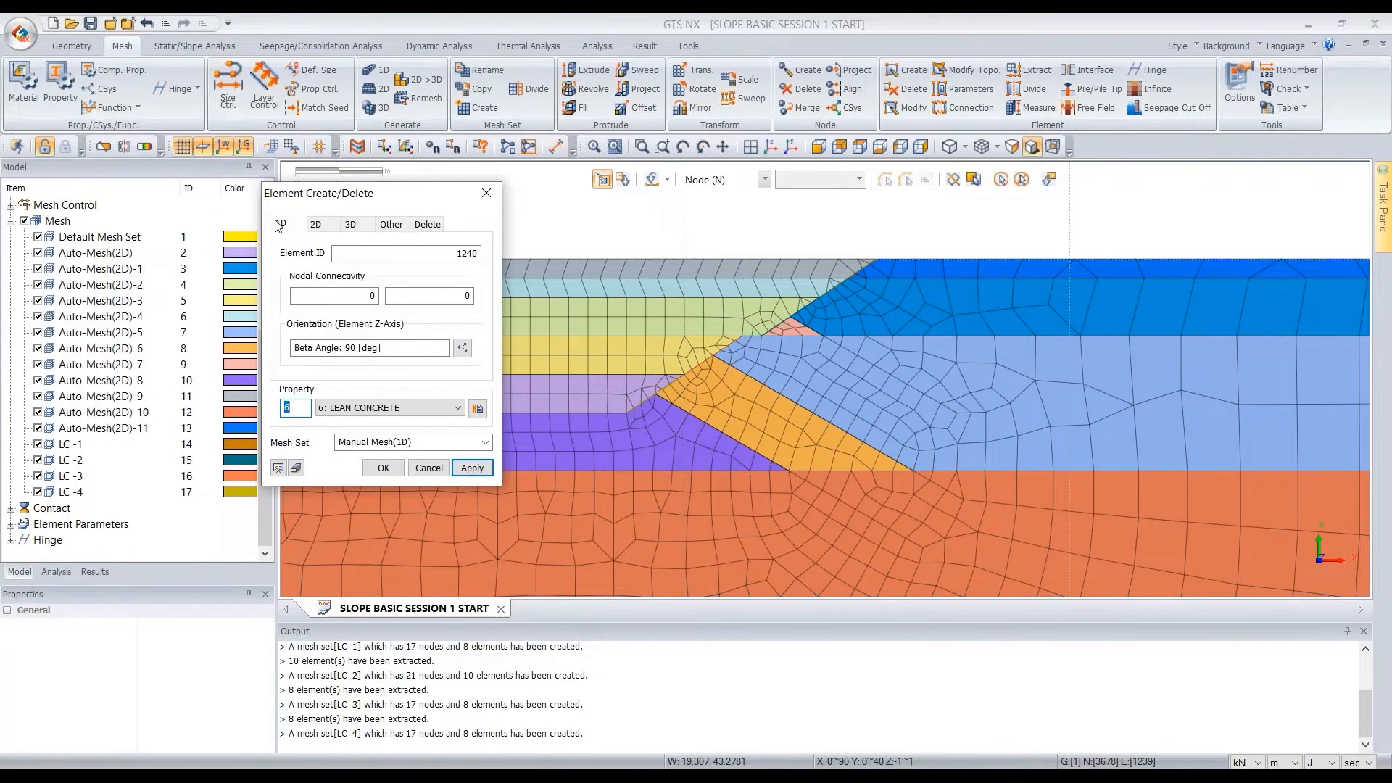
{"action": "left_click", "coordinate": [442, 411]}
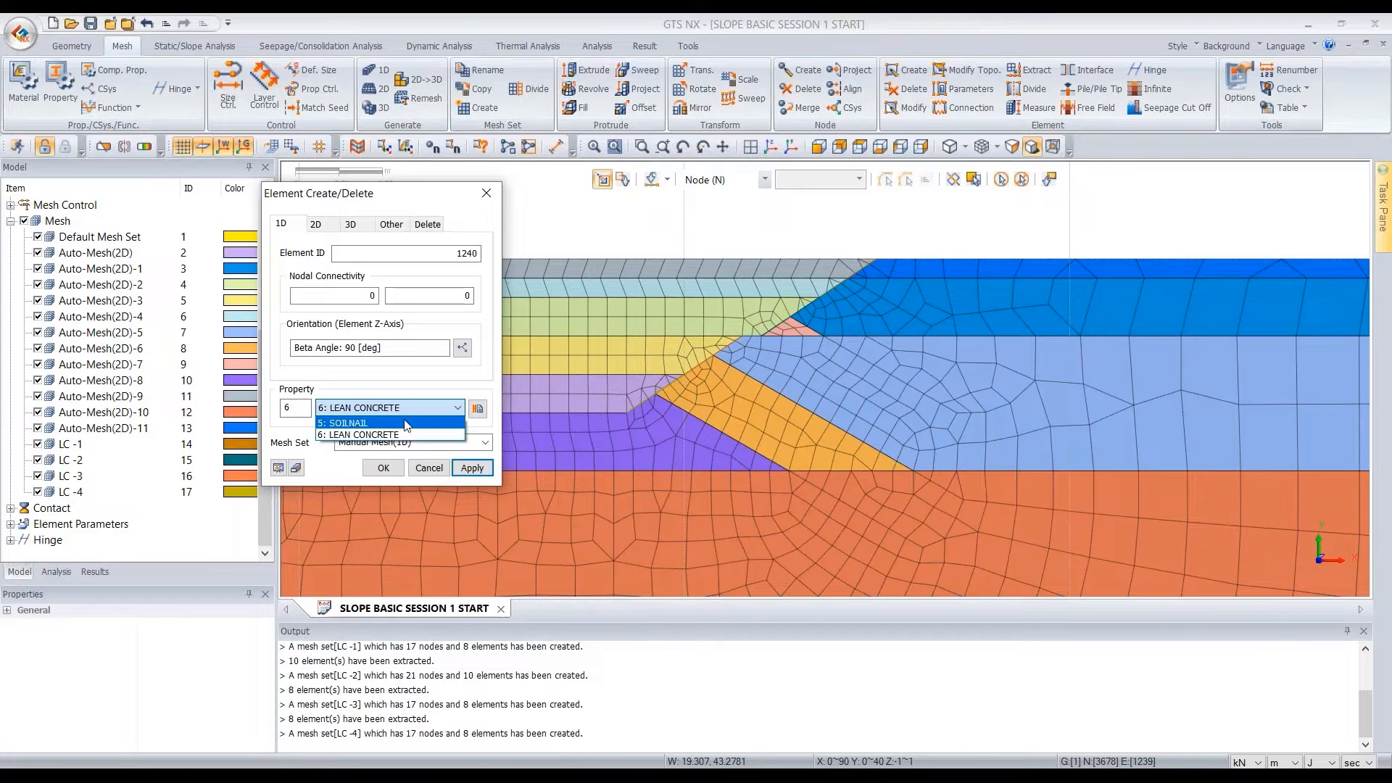
{"action": "left_click", "coordinate": [408, 424]}
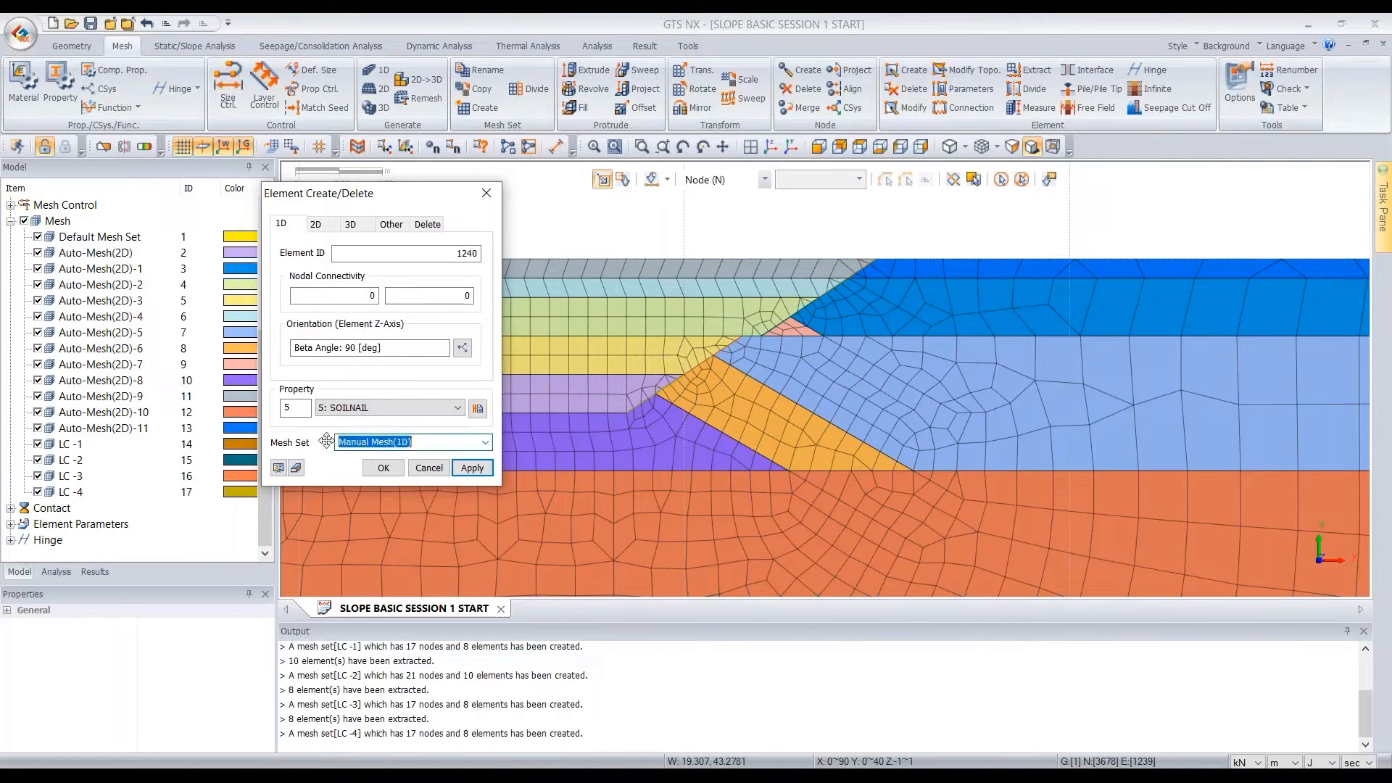
{"action": "type", "text": "s"}
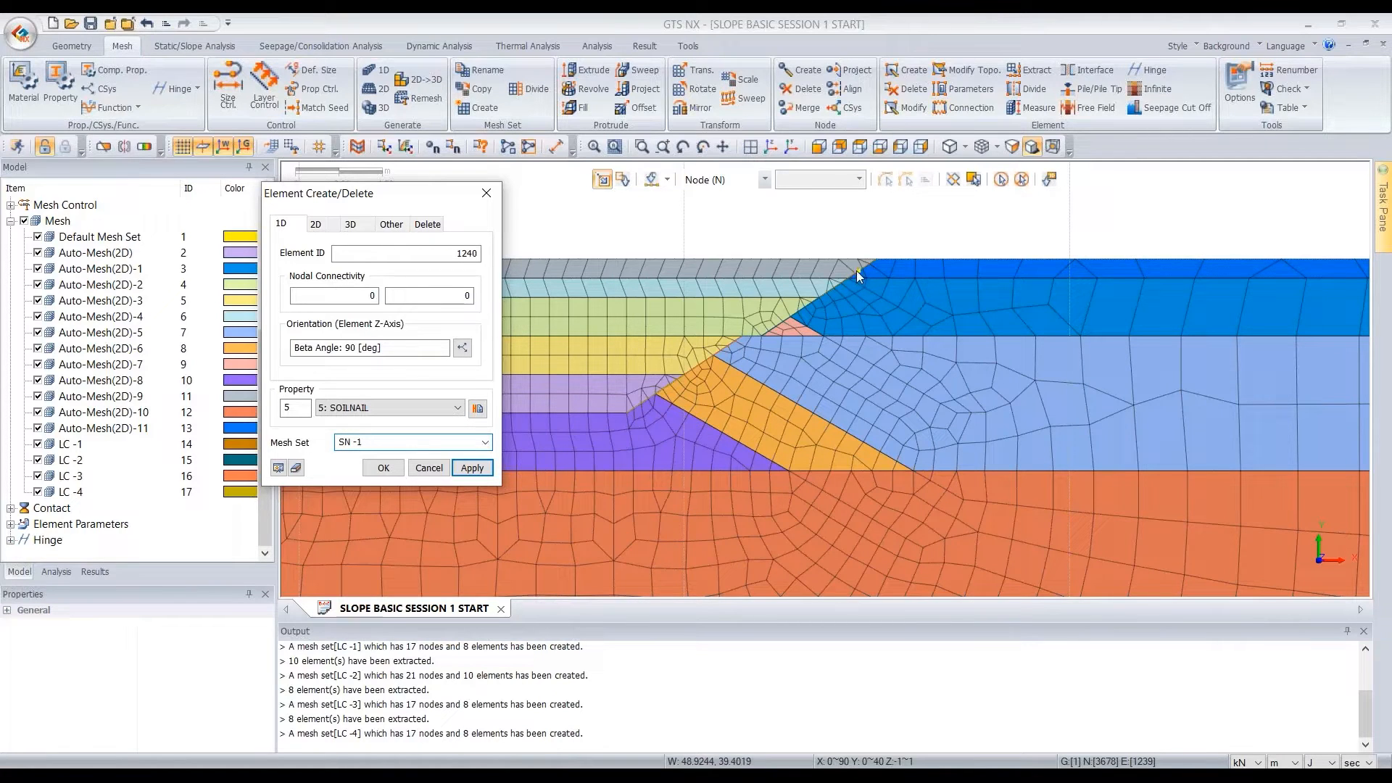
{"action": "scroll", "coordinate": [856, 271], "scroll_direction": "up", "scroll_amount": 3}
{"action": "left_click_drag", "start_coordinate": [386, 210], "coordinate": [401, 219]}
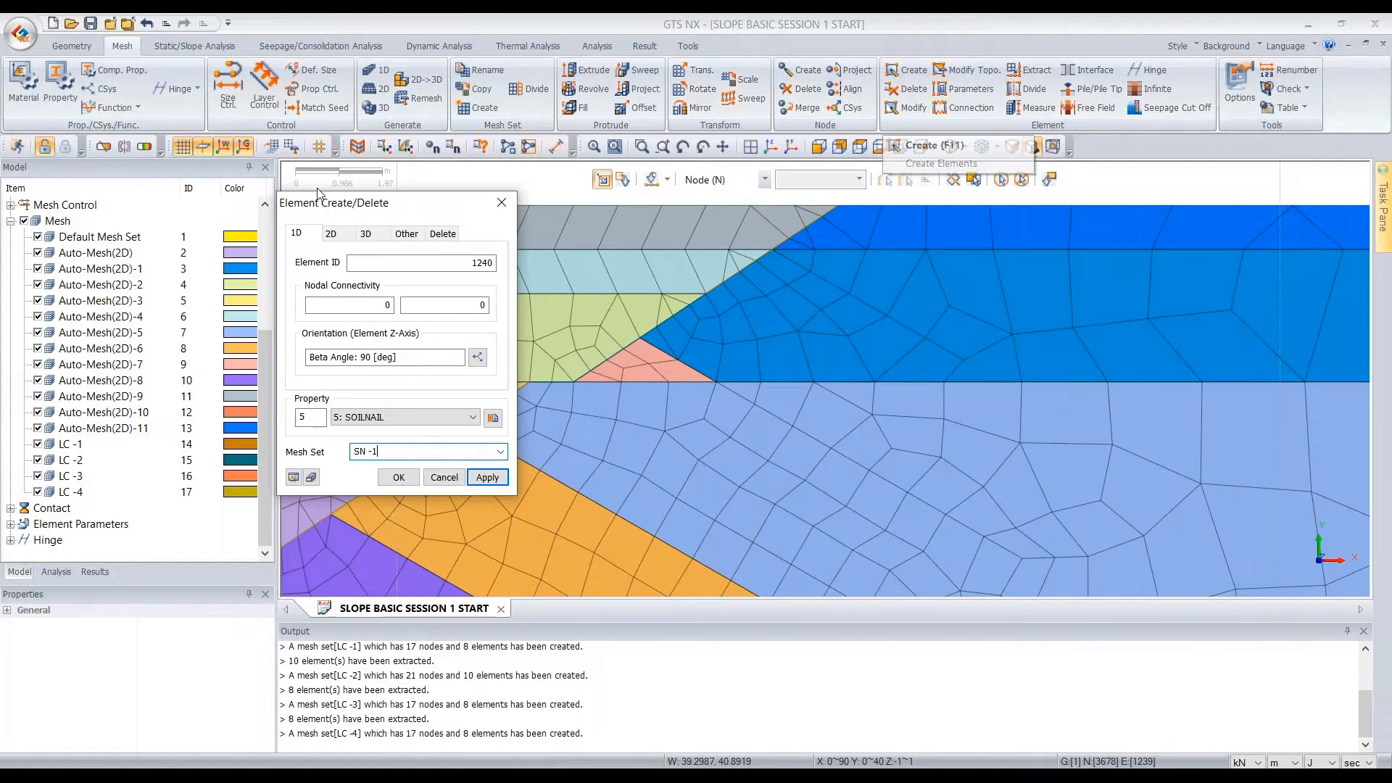
{"action": "left_click", "coordinate": [774, 252]}
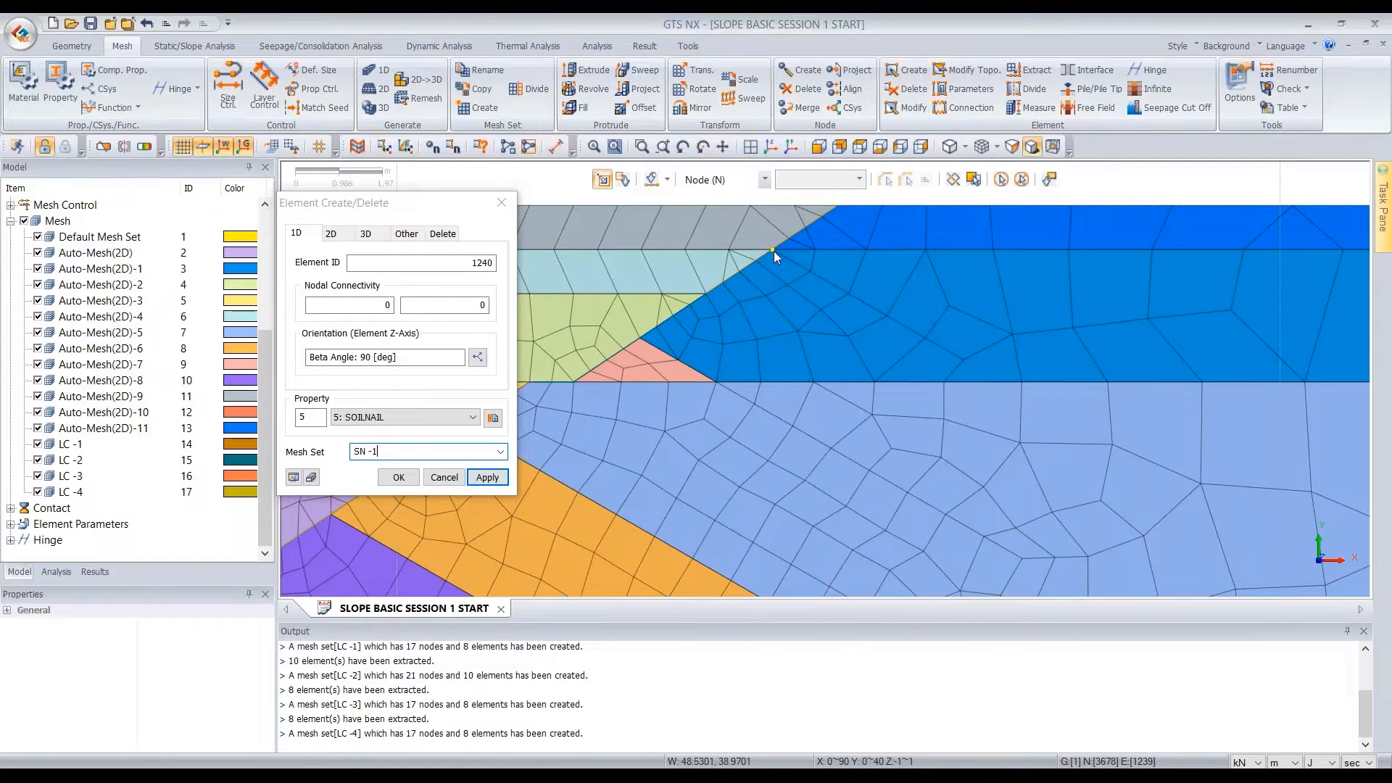
{"action": "left_click", "coordinate": [965, 362]}
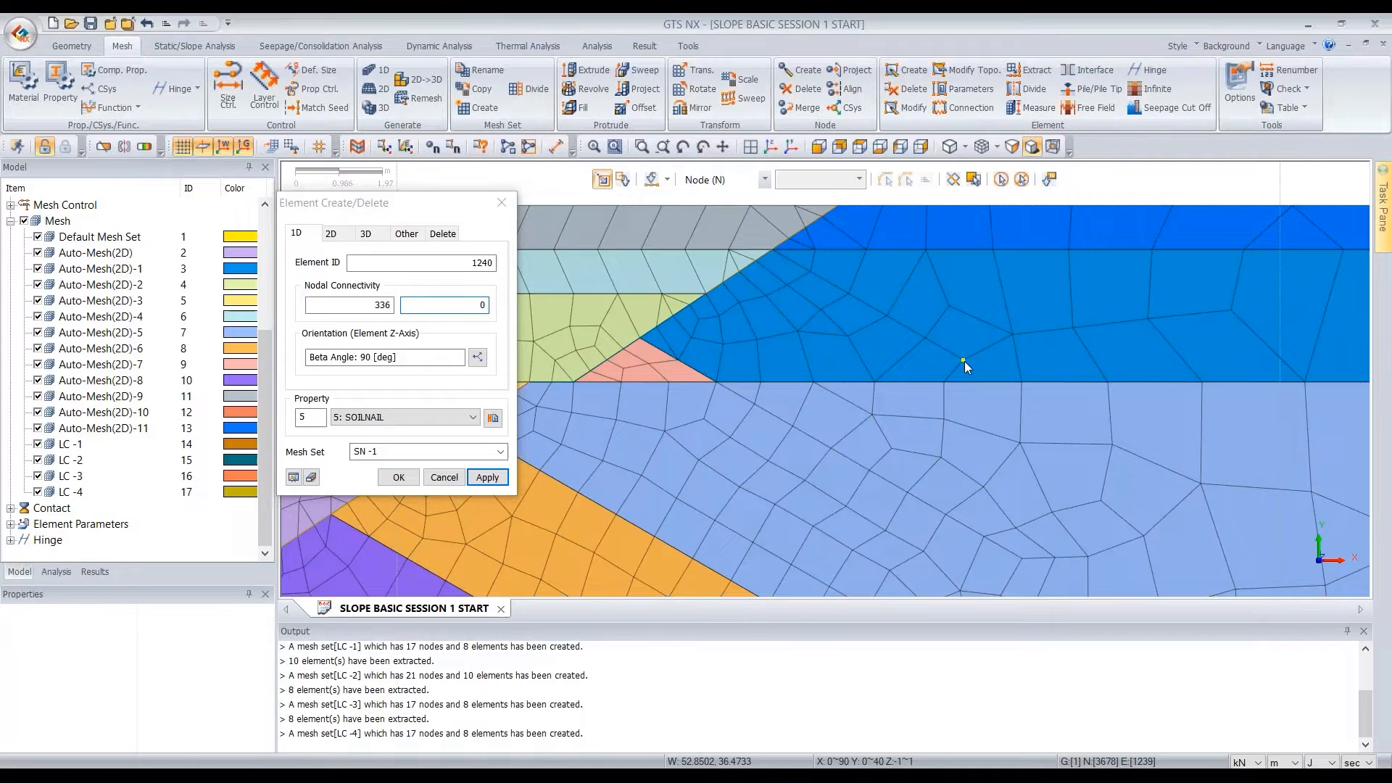
{"action": "left_click", "coordinate": [486, 477]}
Create the second soil nail element between its slope-face and end nodes in mesh set SN -2
{"action": "left_click", "coordinate": [377, 456]}
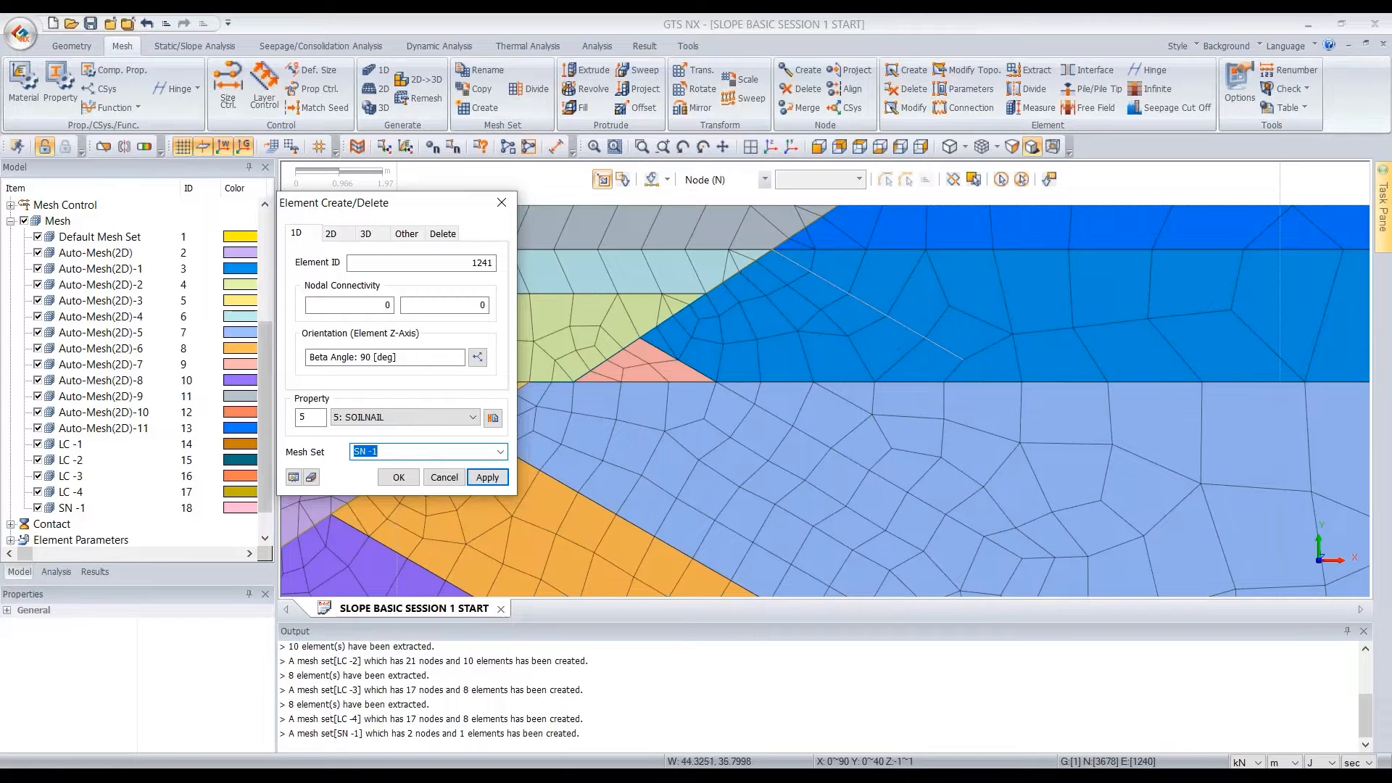
{"action": "left_click", "coordinate": [375, 451]}
{"action": "type", "text": "2"}
{"action": "left_click", "coordinate": [642, 339]}
{"action": "scroll", "coordinate": [1008, 419], "scroll_direction": "down", "scroll_amount": 4}
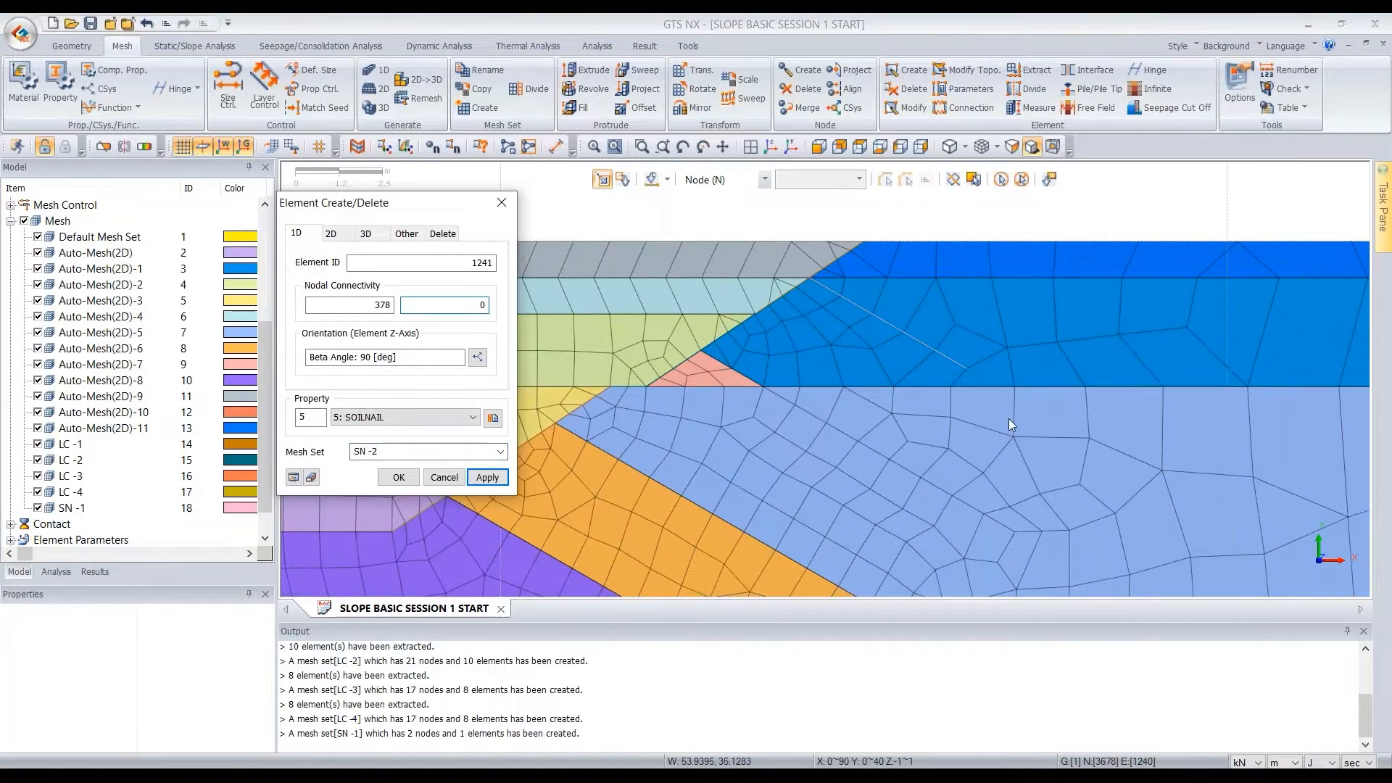
{"action": "left_click", "coordinate": [1005, 494]}
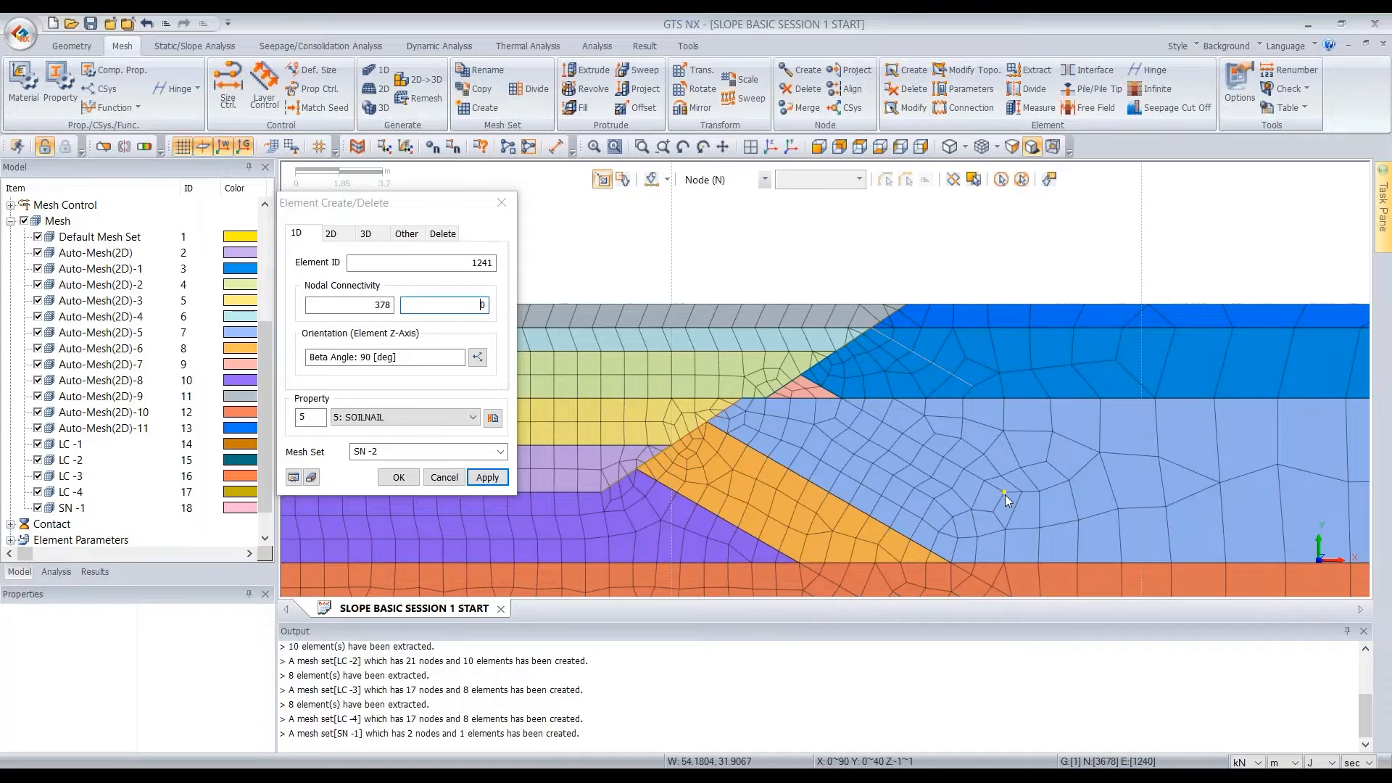
Create the third soil nail element from the slope face just below the berm to its end node in mesh set SN -3
{"action": "left_click", "coordinate": [395, 448]}
{"action": "key", "text": "BackSpace"}
{"action": "type", "text": "3"}
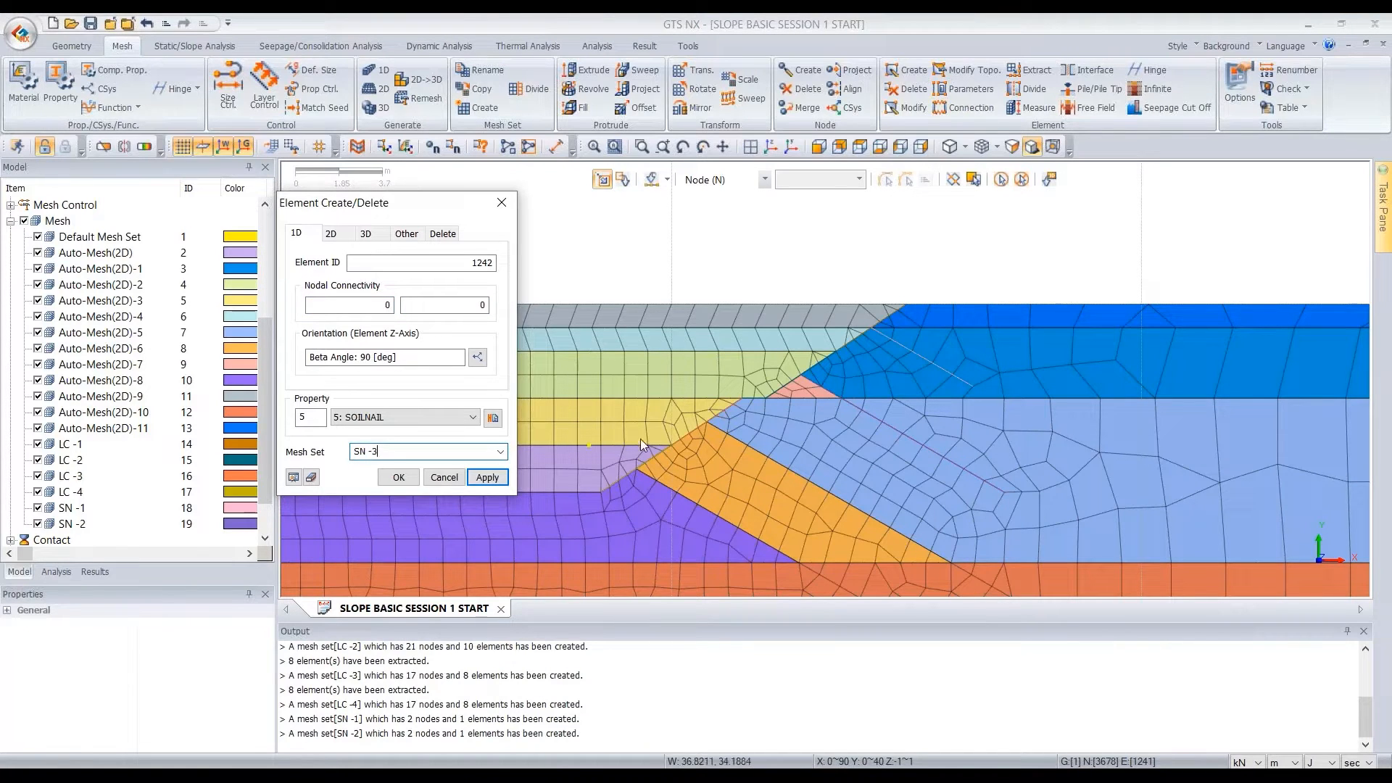
{"action": "left_click", "coordinate": [706, 424]}
{"action": "scroll", "coordinate": [707, 424], "scroll_direction": "down", "scroll_amount": 1}
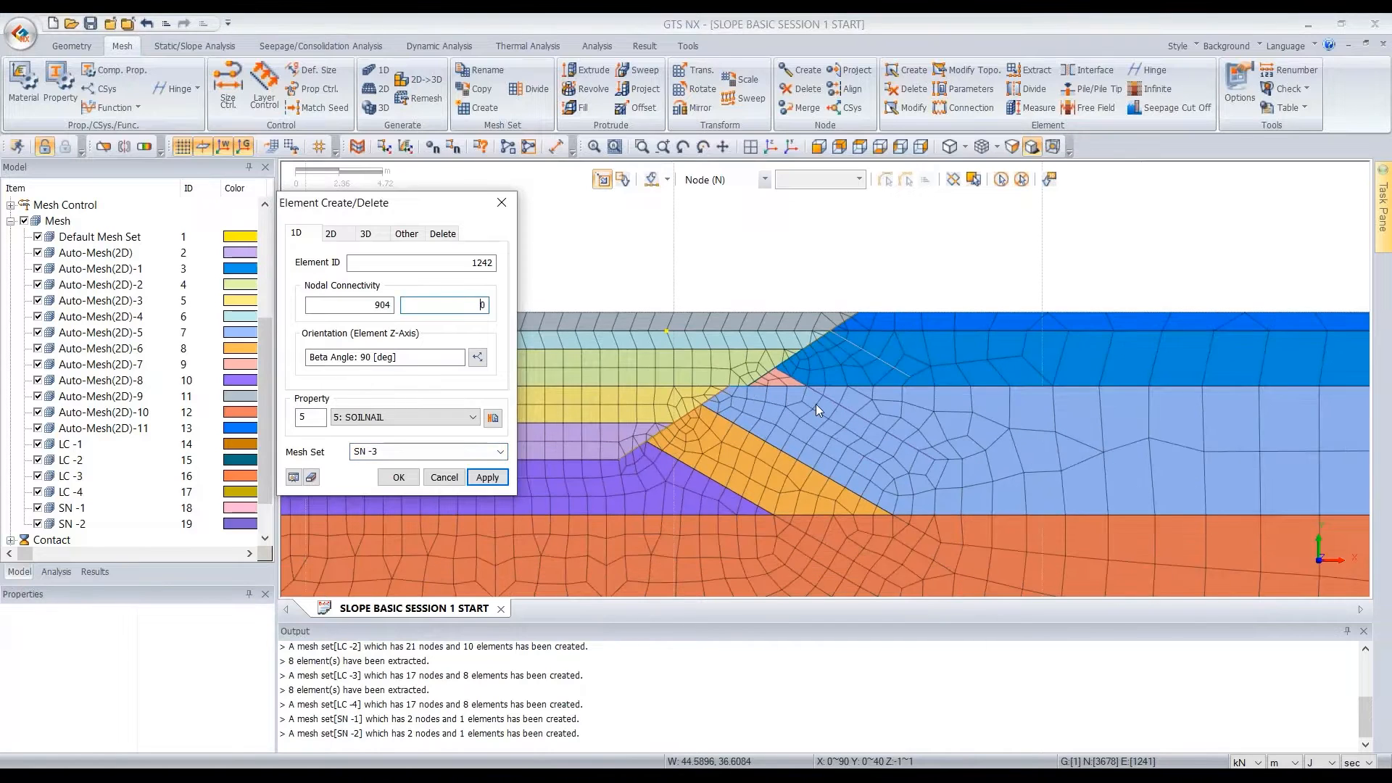
{"action": "left_click", "coordinate": [941, 540]}
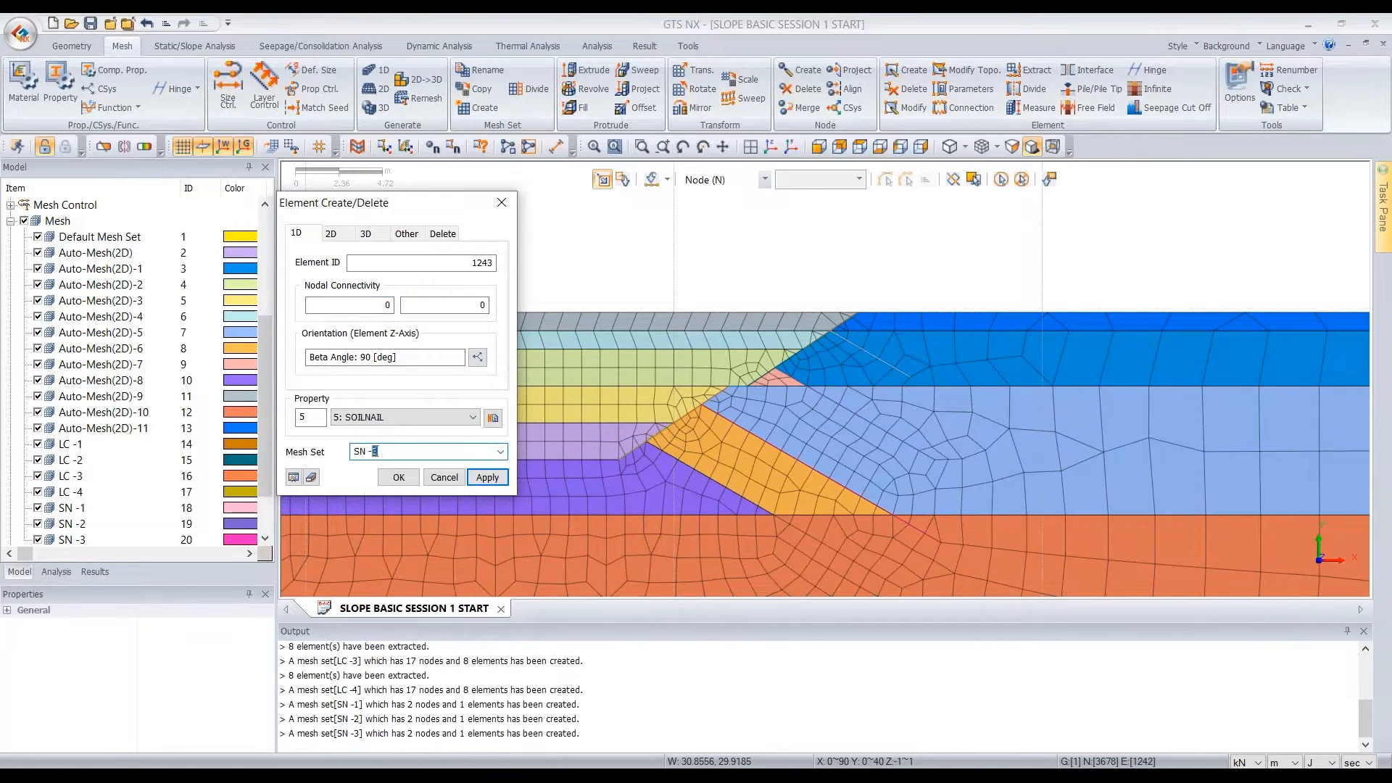
Create the lowest soil nail element between its slope-face and end nodes in mesh set SN -4 and finish creating elements
{"action": "left_click", "coordinate": [646, 442]}
{"action": "scroll", "coordinate": [718, 355], "scroll_direction": "down", "scroll_amount": 1}
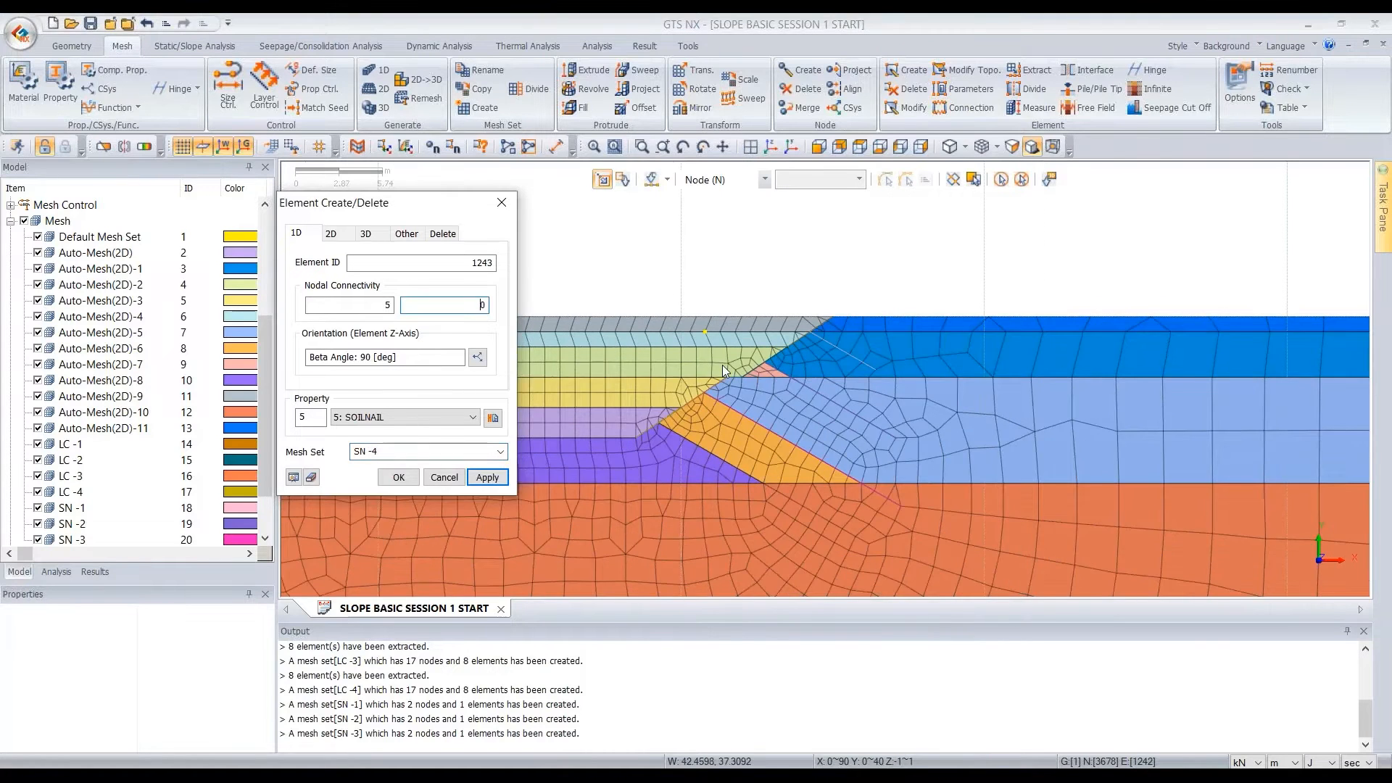
{"action": "scroll", "coordinate": [879, 572], "scroll_direction": "up", "scroll_amount": 3}
{"action": "left_click", "coordinate": [869, 545]}
{"action": "left_click", "coordinate": [398, 478]}
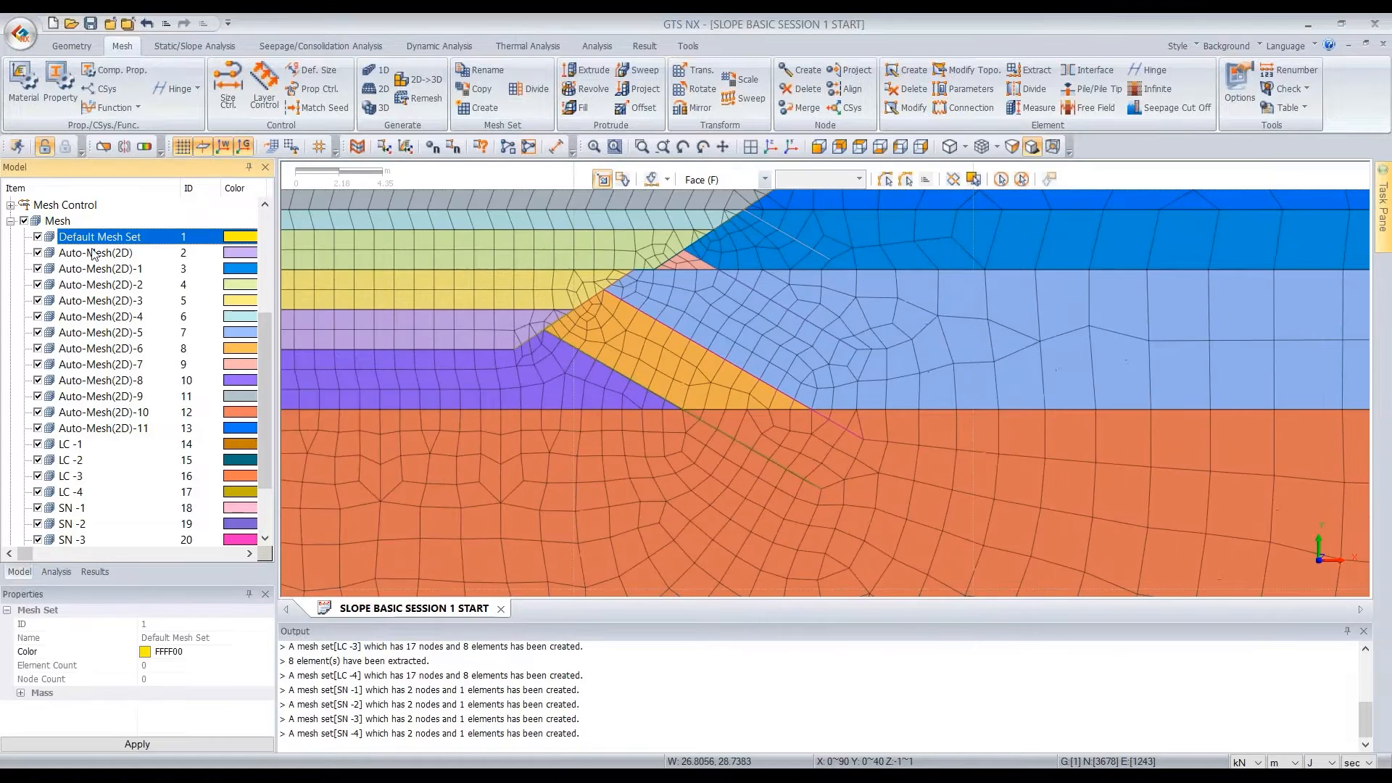
Hide the Default Mesh Set and all Auto-Mesh(2D) sets and check the lean concrete facing and soil nail elements
{"action": "left_click", "coordinate": [104, 428], "text": "shift"}
{"action": "left_click", "coordinate": [39, 238]}
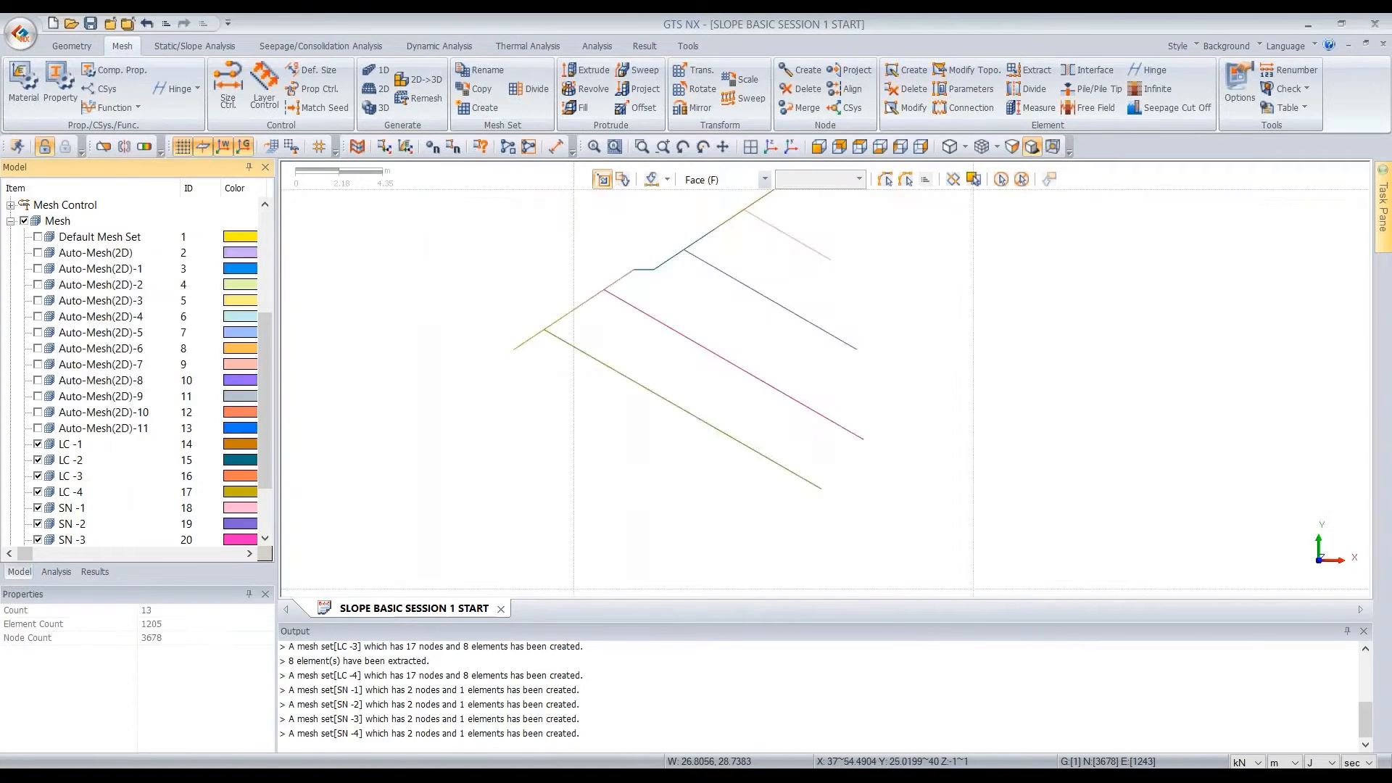
{"action": "scroll", "coordinate": [816, 334], "scroll_direction": "down", "scroll_amount": 8}
{"action": "scroll", "coordinate": [647, 319], "scroll_direction": "up", "scroll_amount": 6}
{"action": "scroll", "coordinate": [652, 327], "scroll_direction": "up", "scroll_amount": 1}
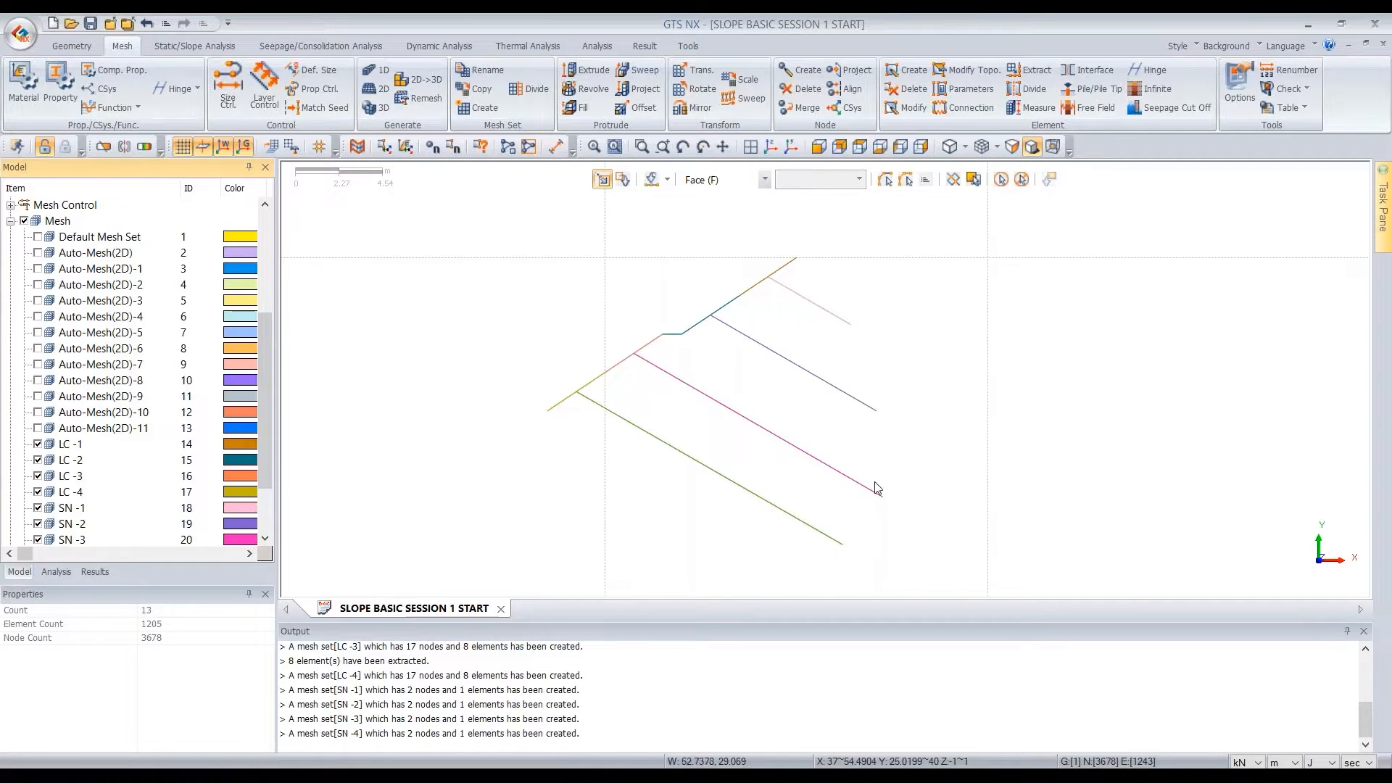
Show all mesh sets of the model again
{"action": "left_click", "coordinate": [24, 221]}
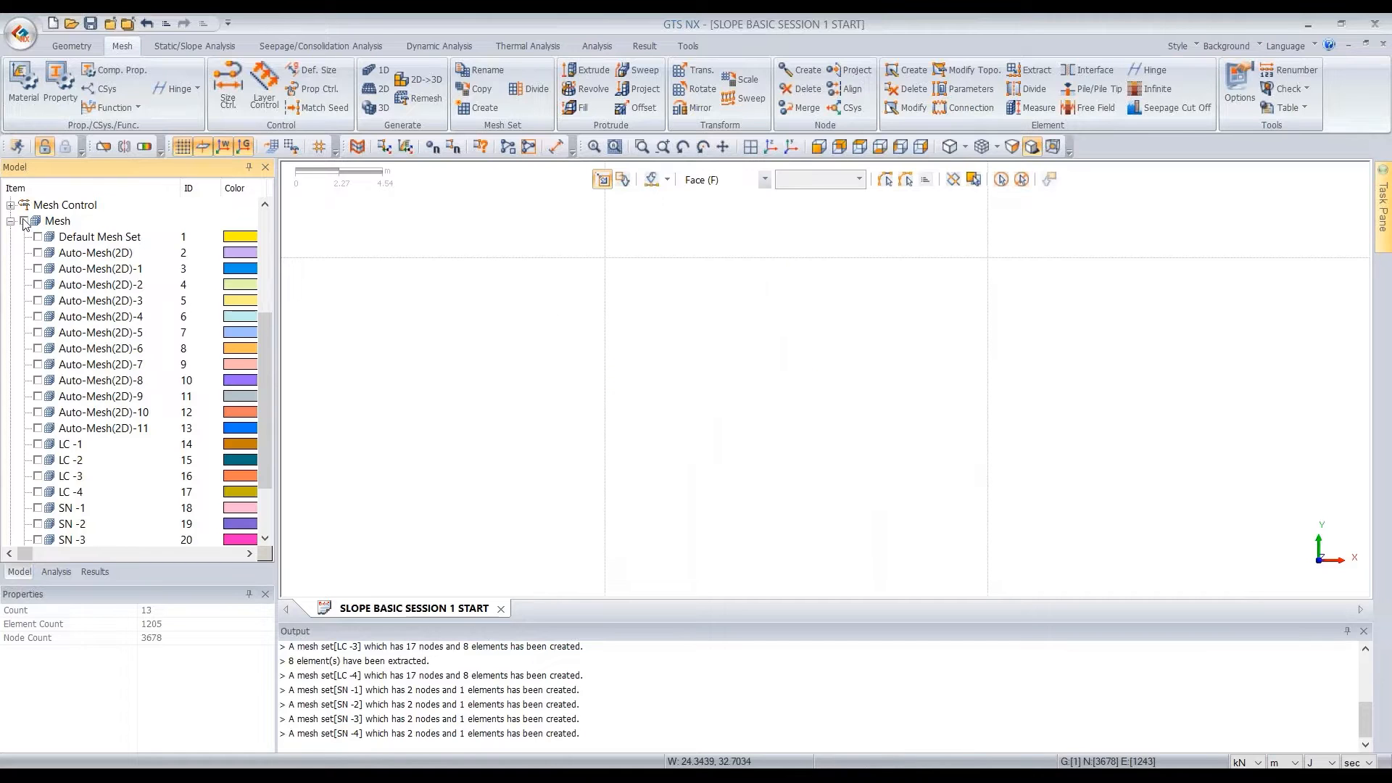
{"action": "scroll", "coordinate": [1070, 261], "scroll_direction": "down", "scroll_amount": 1}
{"action": "scroll", "coordinate": [1069, 259], "scroll_direction": "down", "scroll_amount": 3}
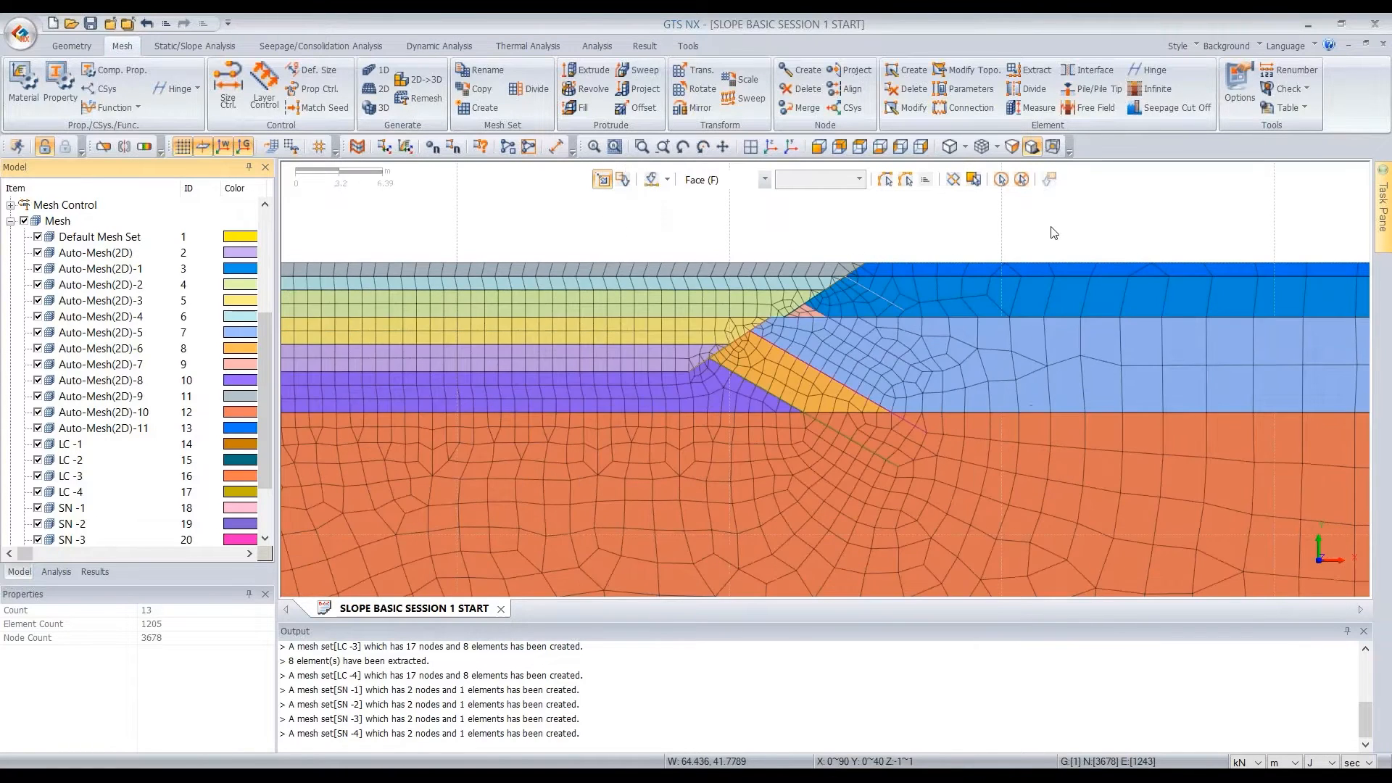
Merge the two uppermost excavation layer mesh sets, Auto-Mesh(2D)-9 and Auto-Mesh(2D)-4
{"action": "scroll", "coordinate": [684, 249], "scroll_direction": "up", "scroll_amount": 2}
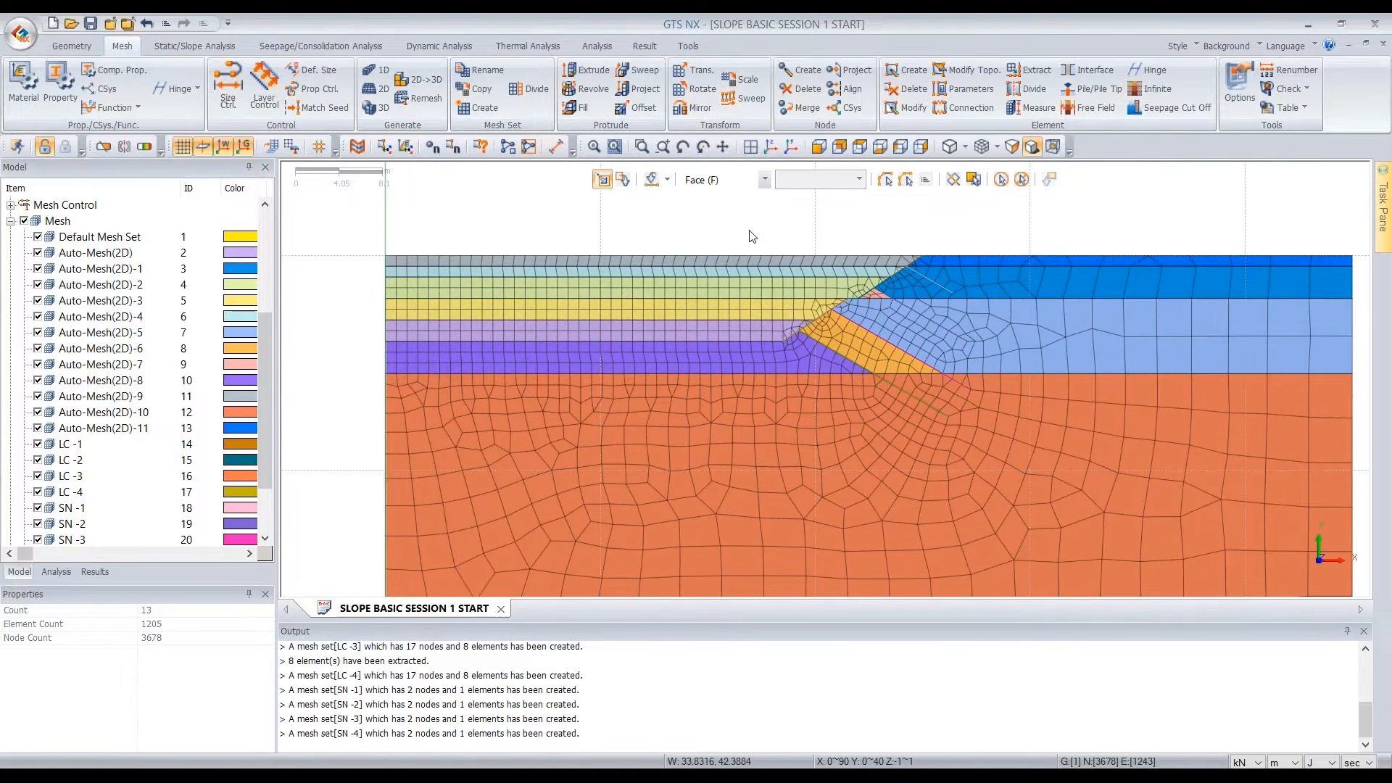
{"action": "key", "text": "m"}
{"action": "left_click", "coordinate": [747, 258]}
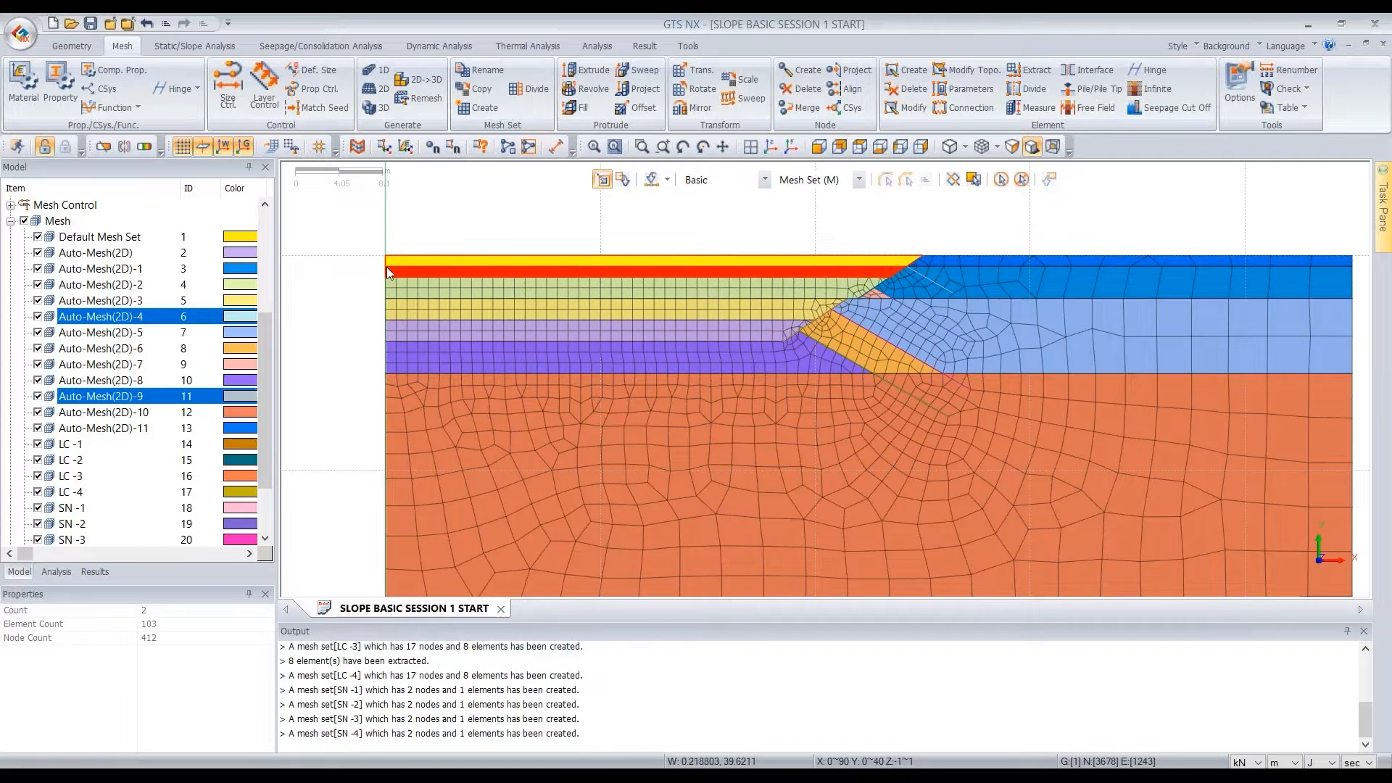
{"action": "left_click", "coordinate": [395, 276]}
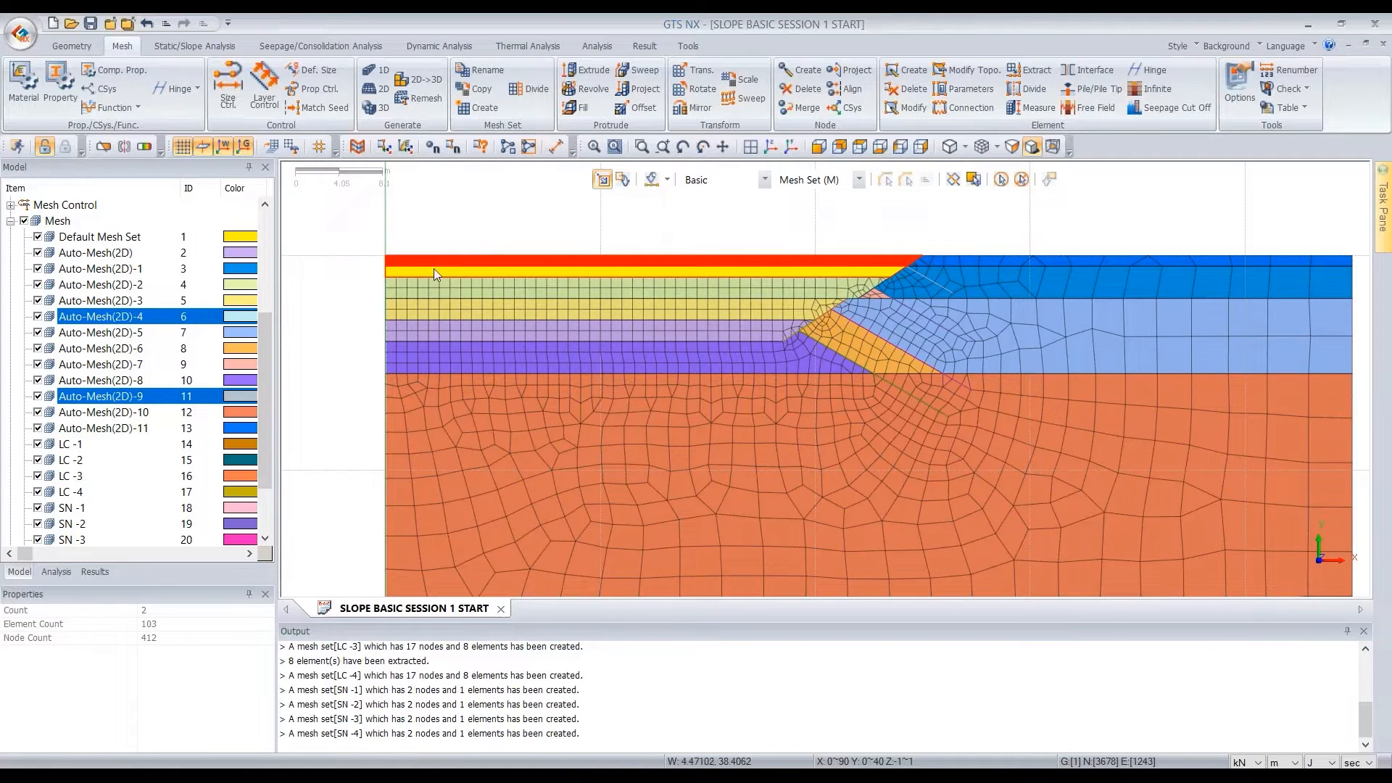
{"action": "right_click", "coordinate": [793, 268]}
{"action": "left_click", "coordinate": [844, 395]}
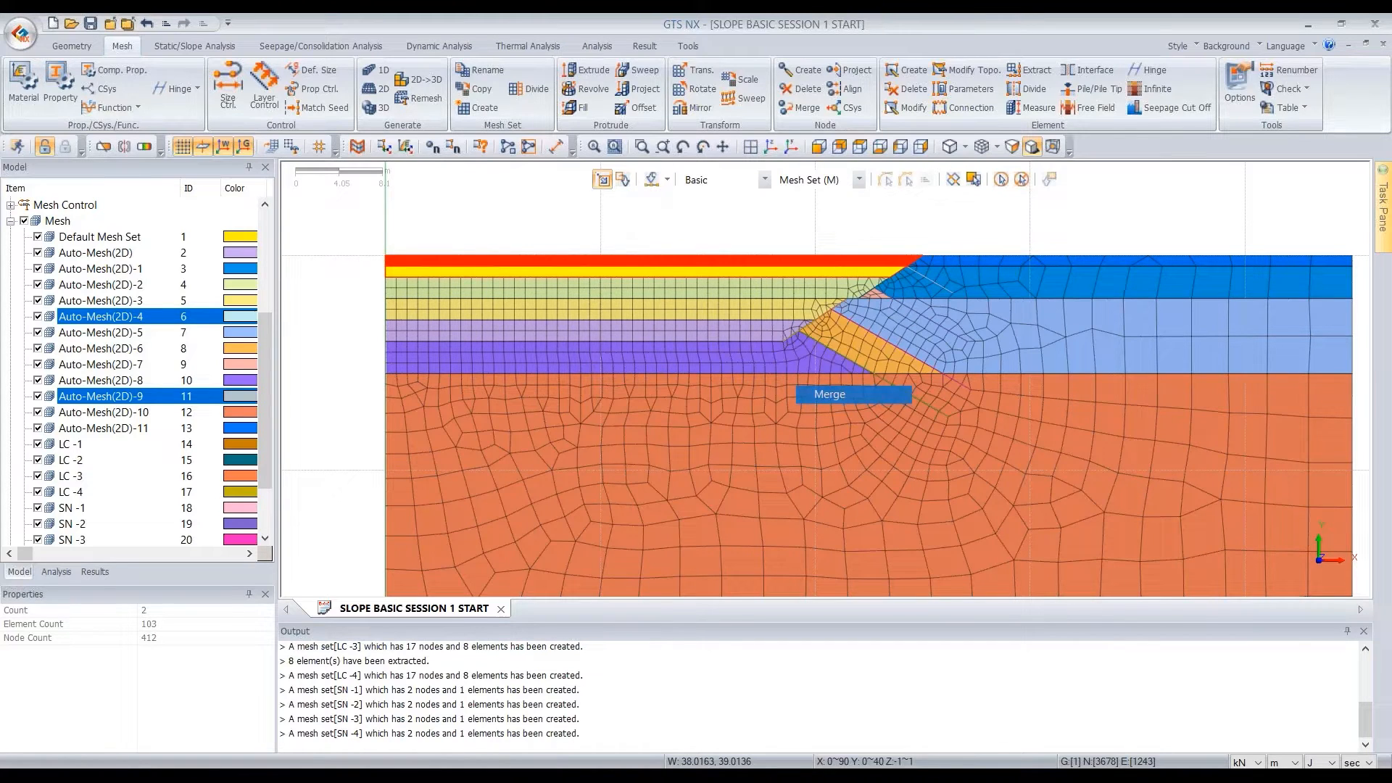
Undo the last mesh set merge and check the uppermost layer's mesh set Auto-Mesh(2D)-9 on its own
{"action": "left_click", "coordinate": [660, 441]}
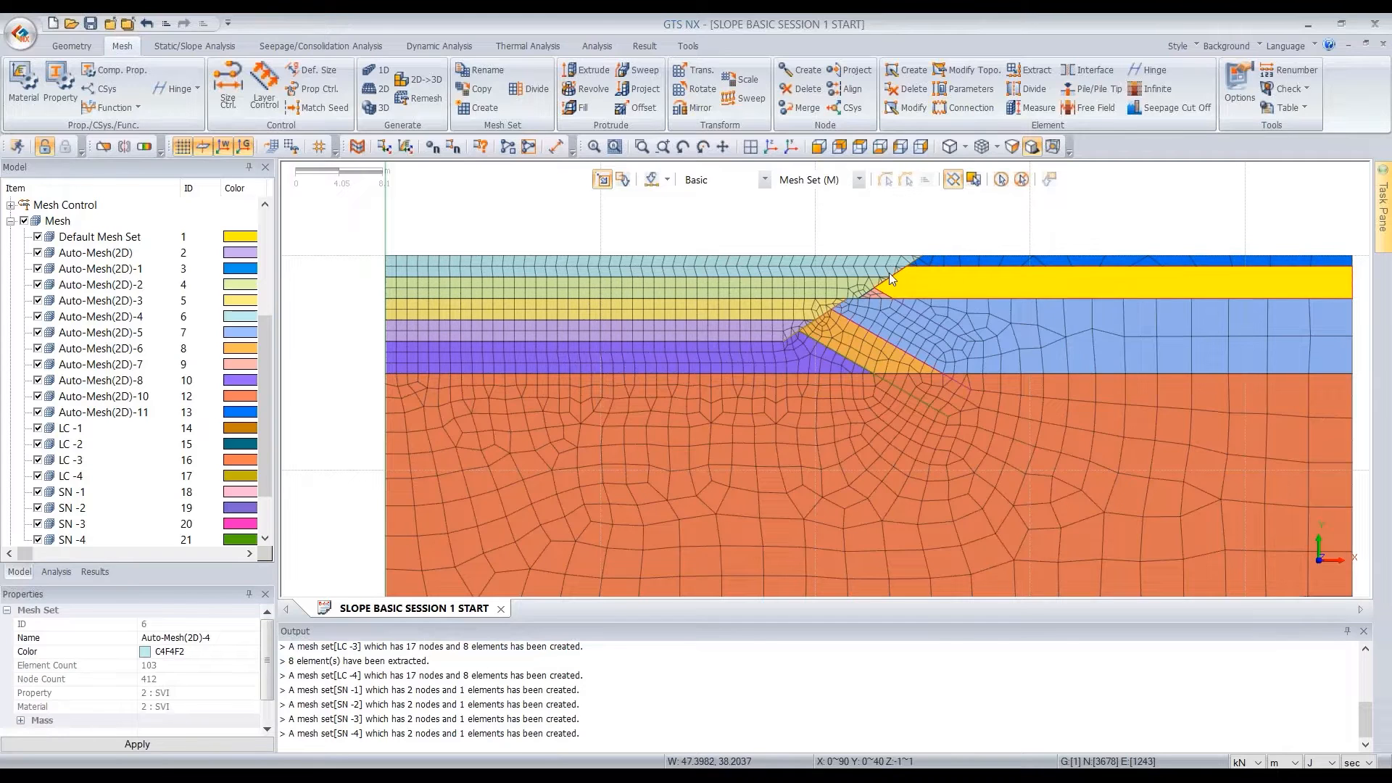
{"action": "key", "text": "ctrl+z"}
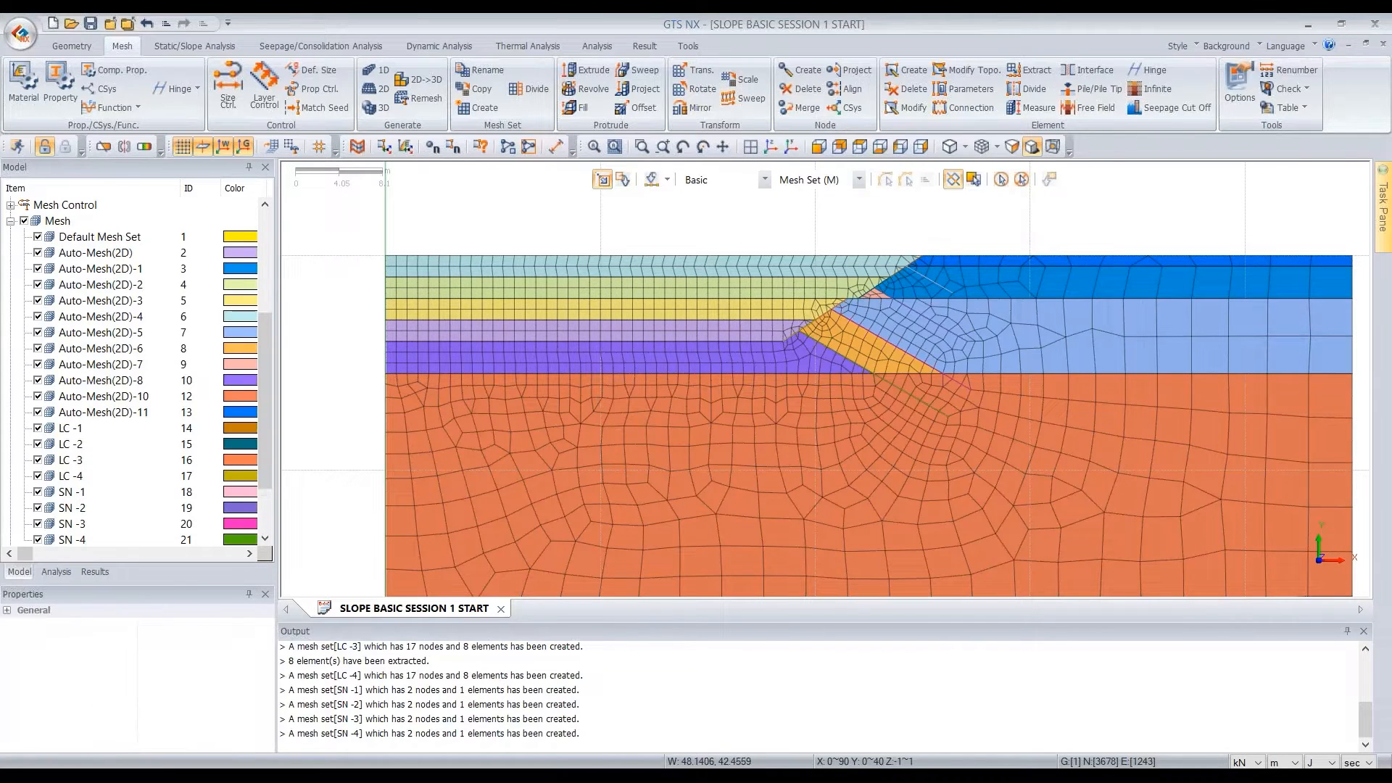
{"action": "left_click", "coordinate": [869, 257]}
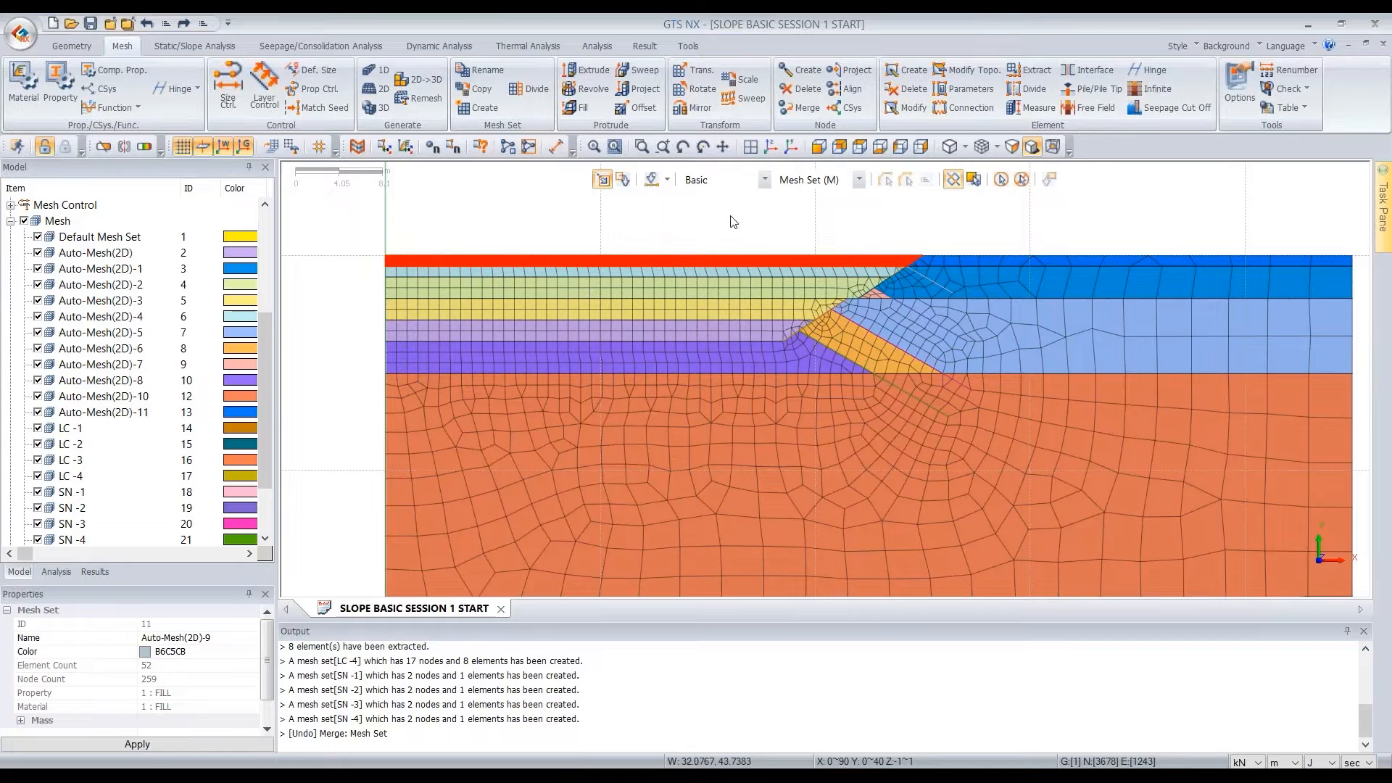
{"action": "left_click", "coordinate": [725, 250]}
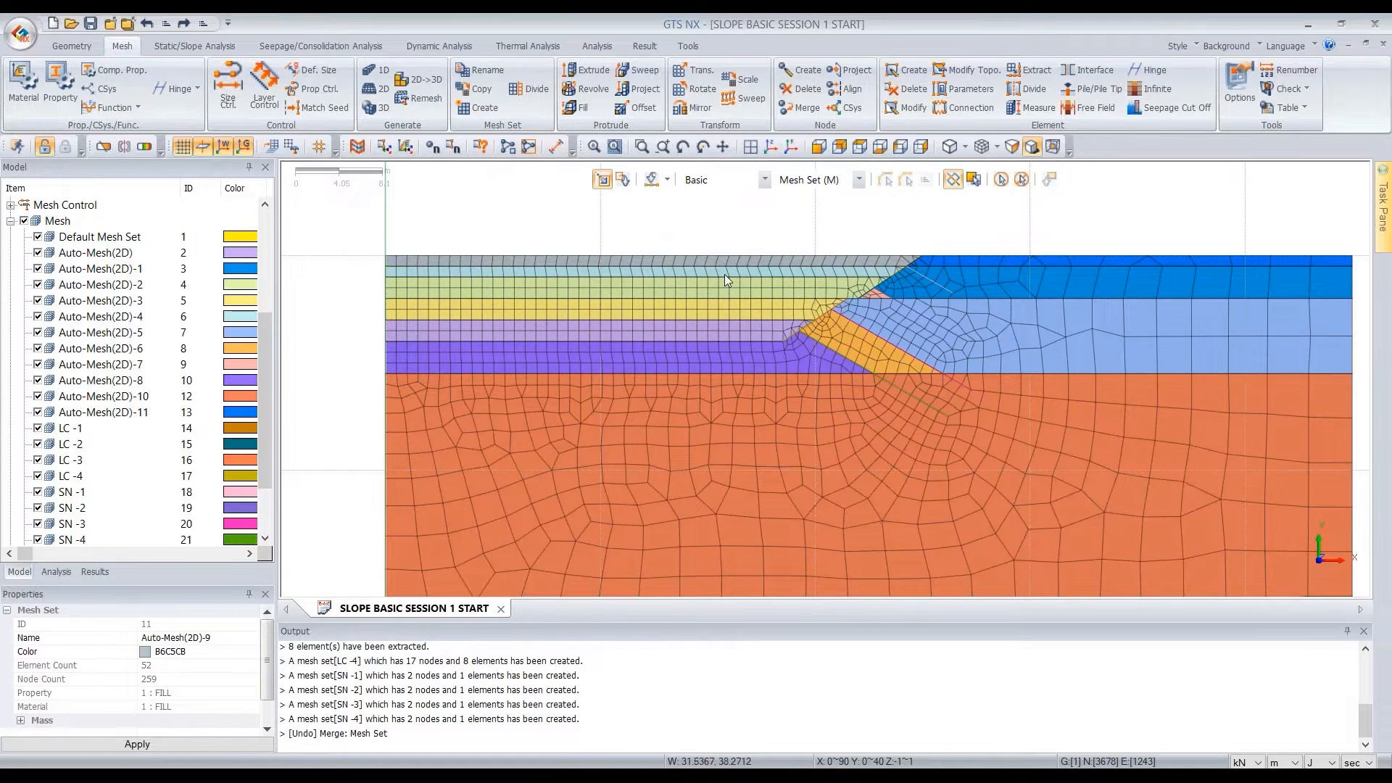
Merge mesh set Auto-Mesh(2D)-9 of the topmost layer with Auto-Mesh(2D)-4 directly below it
{"action": "left_click", "coordinate": [724, 274]}
{"action": "left_click", "coordinate": [724, 274]}
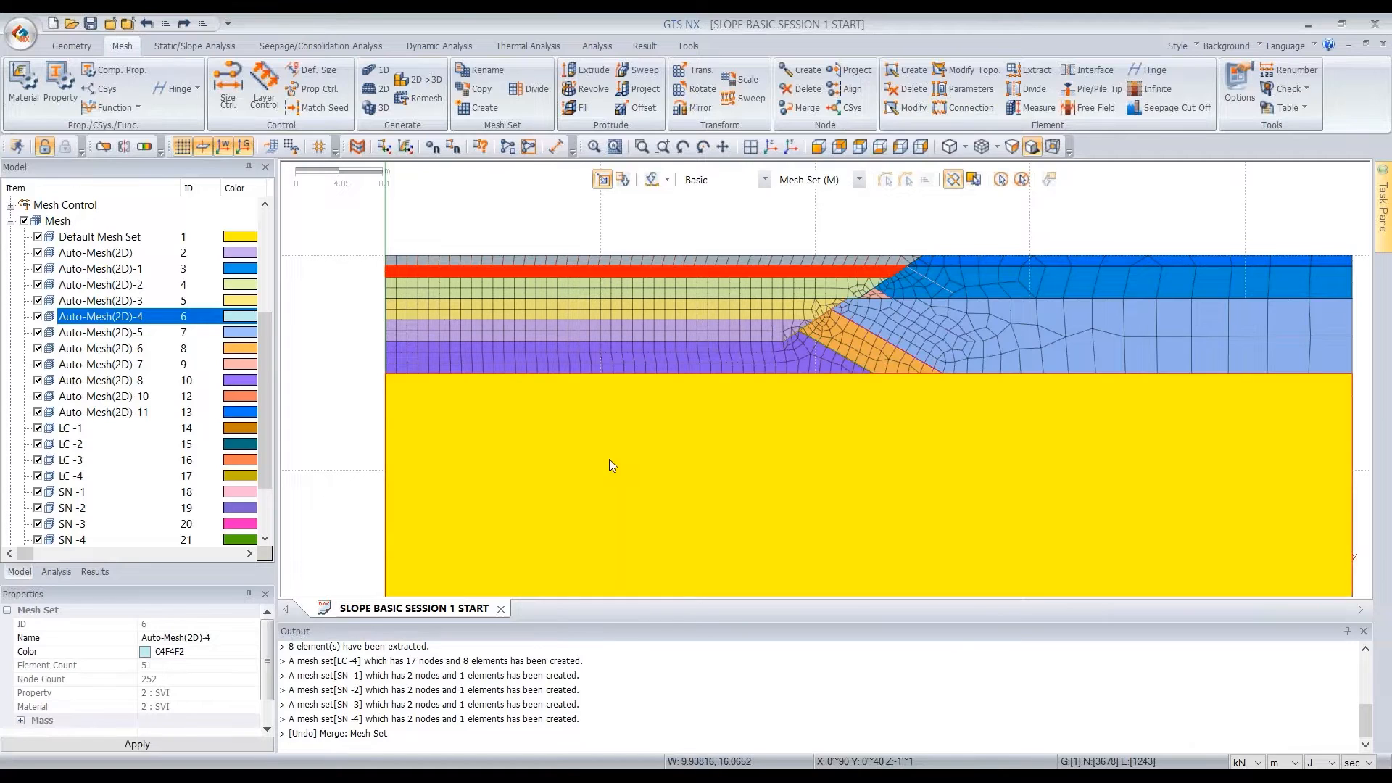
{"action": "left_click", "coordinate": [863, 263]}
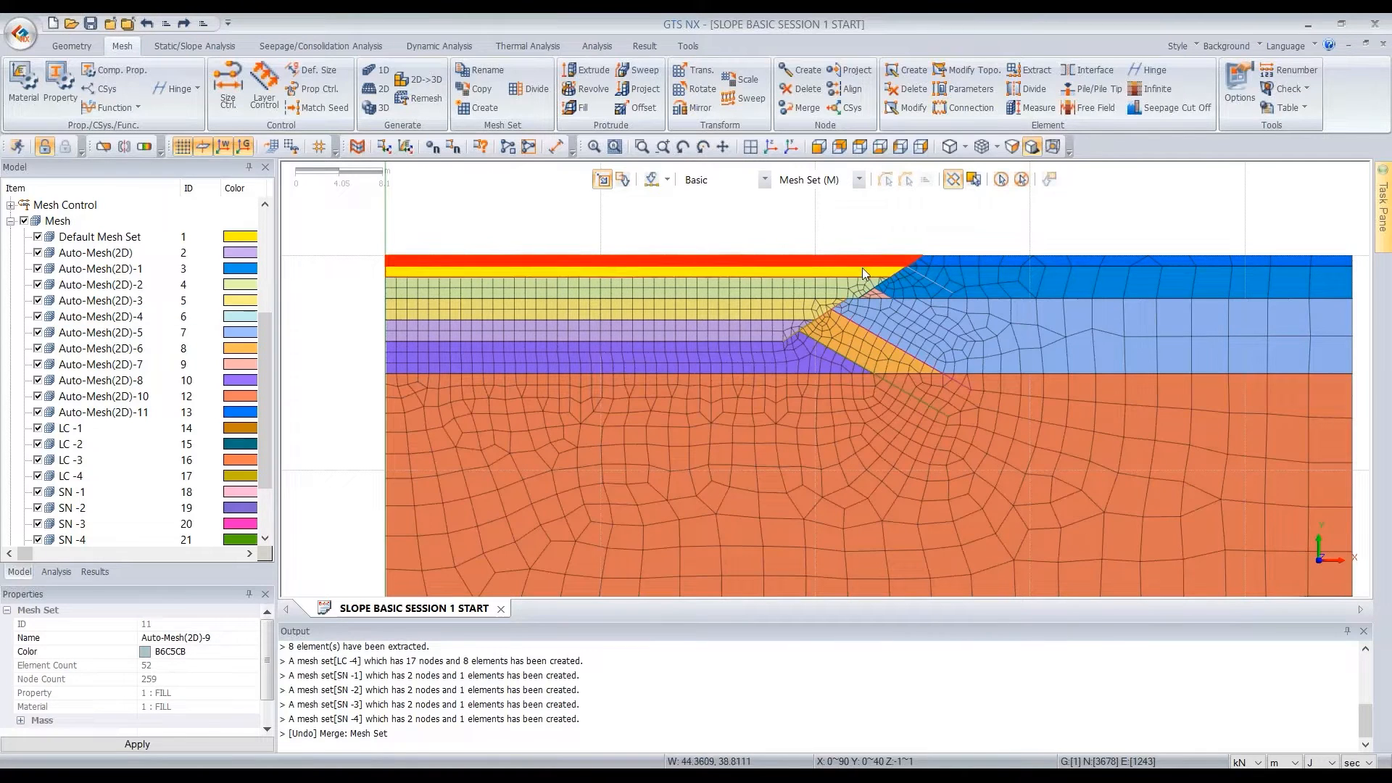
{"action": "right_click", "coordinate": [751, 276]}
{"action": "left_click", "coordinate": [817, 393]}
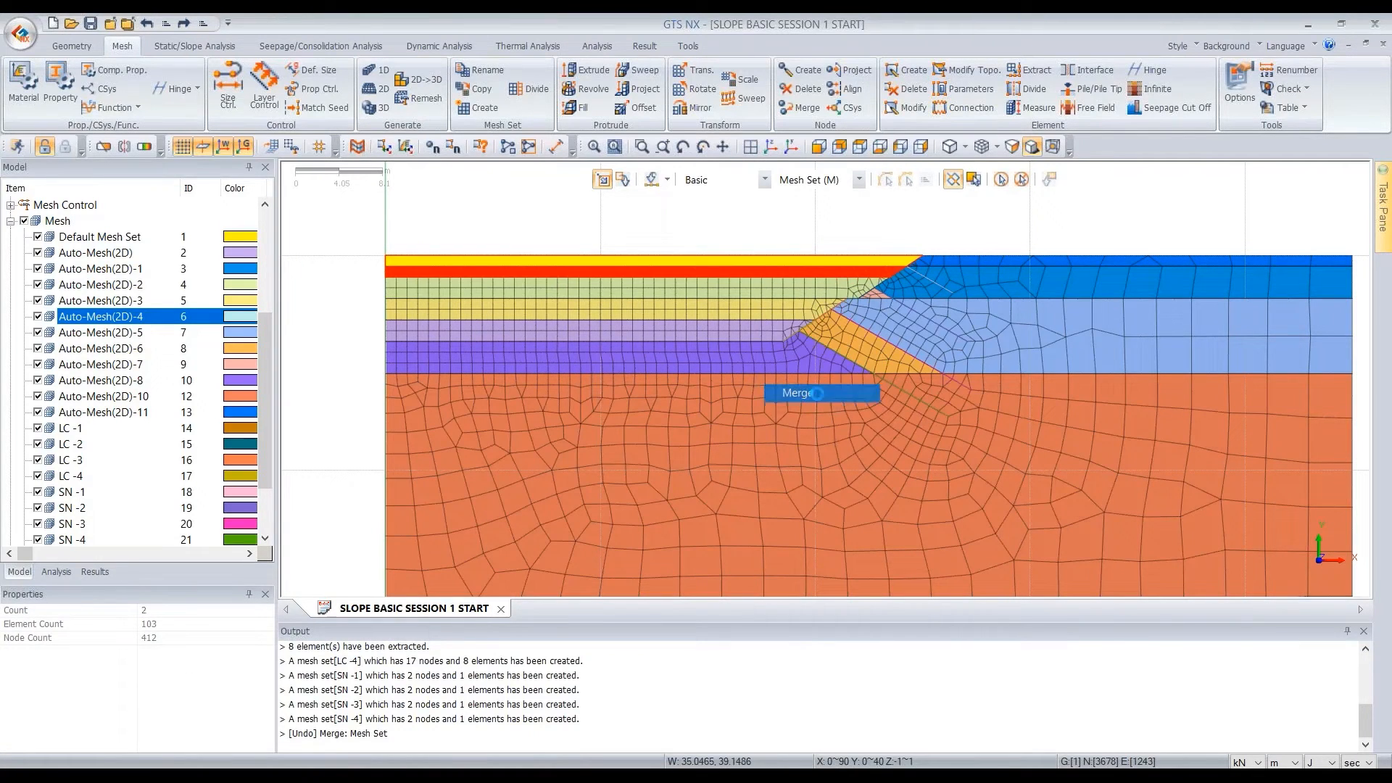
{"action": "left_click", "coordinate": [669, 441]}
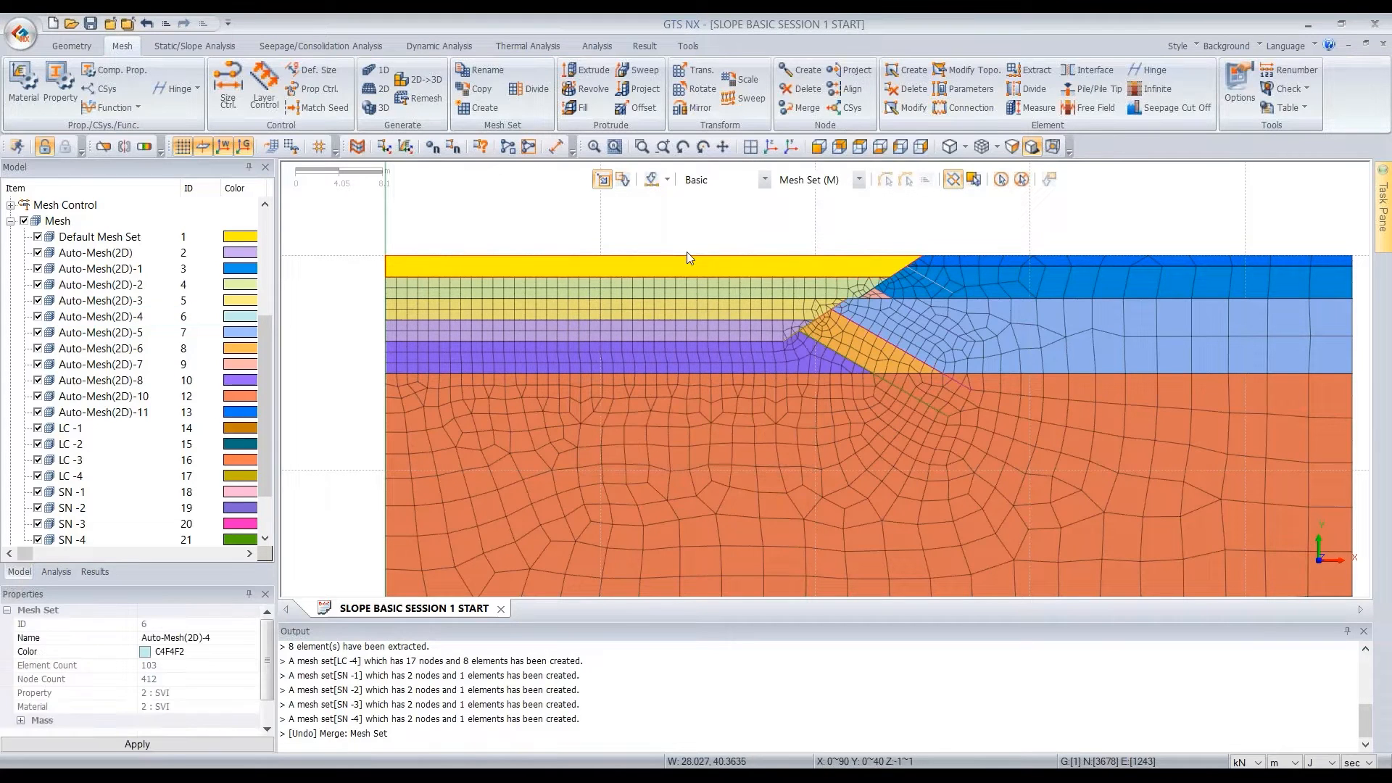
Inspect the property assigned to individual elements of the merged top layer, and check the mesh sets of the layers below
{"action": "left_click", "coordinate": [695, 276]}
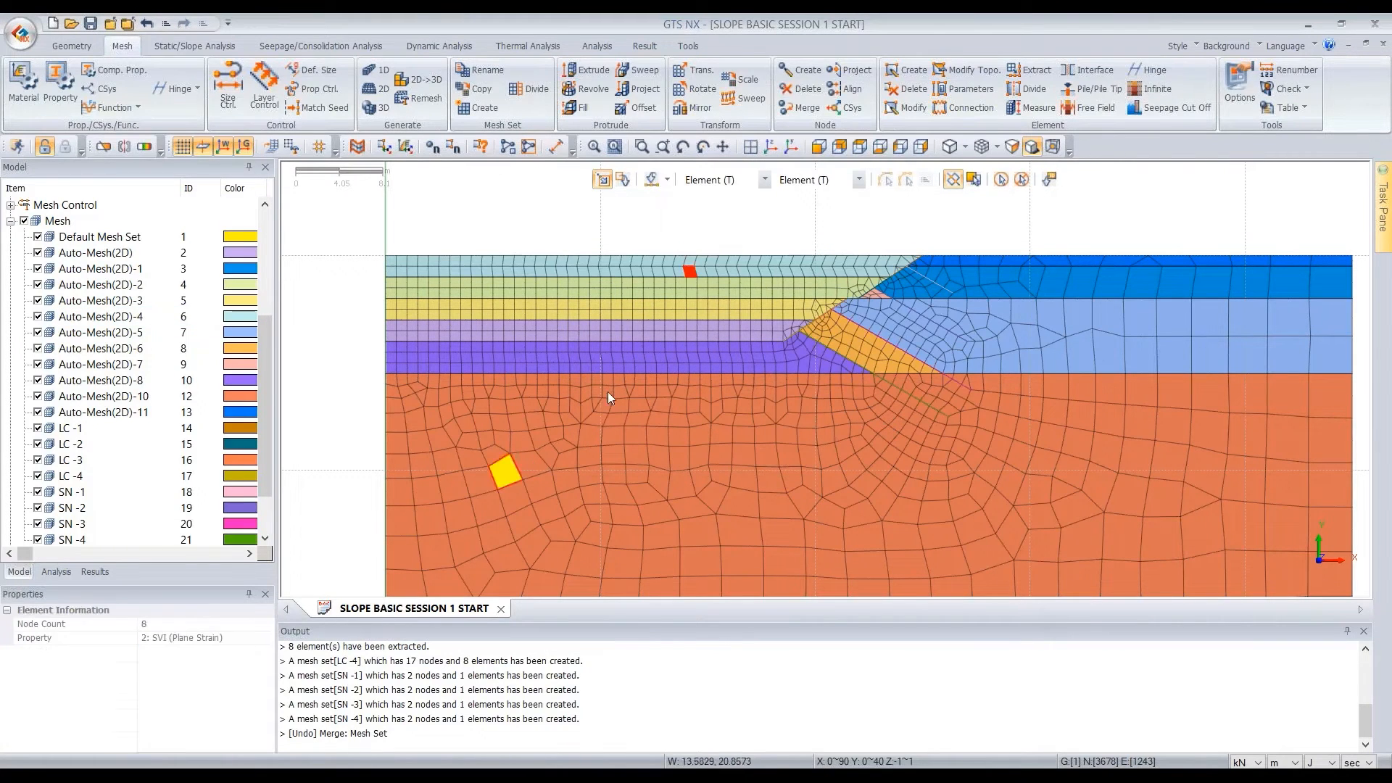
{"action": "left_click", "coordinate": [690, 271]}
{"action": "left_click", "coordinate": [691, 269]}
{"action": "left_click", "coordinate": [691, 269]}
{"action": "left_click", "coordinate": [690, 269]}
{"action": "left_click", "coordinate": [690, 267]}
{"action": "left_click", "coordinate": [690, 263]}
{"action": "left_click", "coordinate": [689, 264]}
{"action": "left_click", "coordinate": [690, 264]}
{"action": "left_click", "coordinate": [689, 271]}
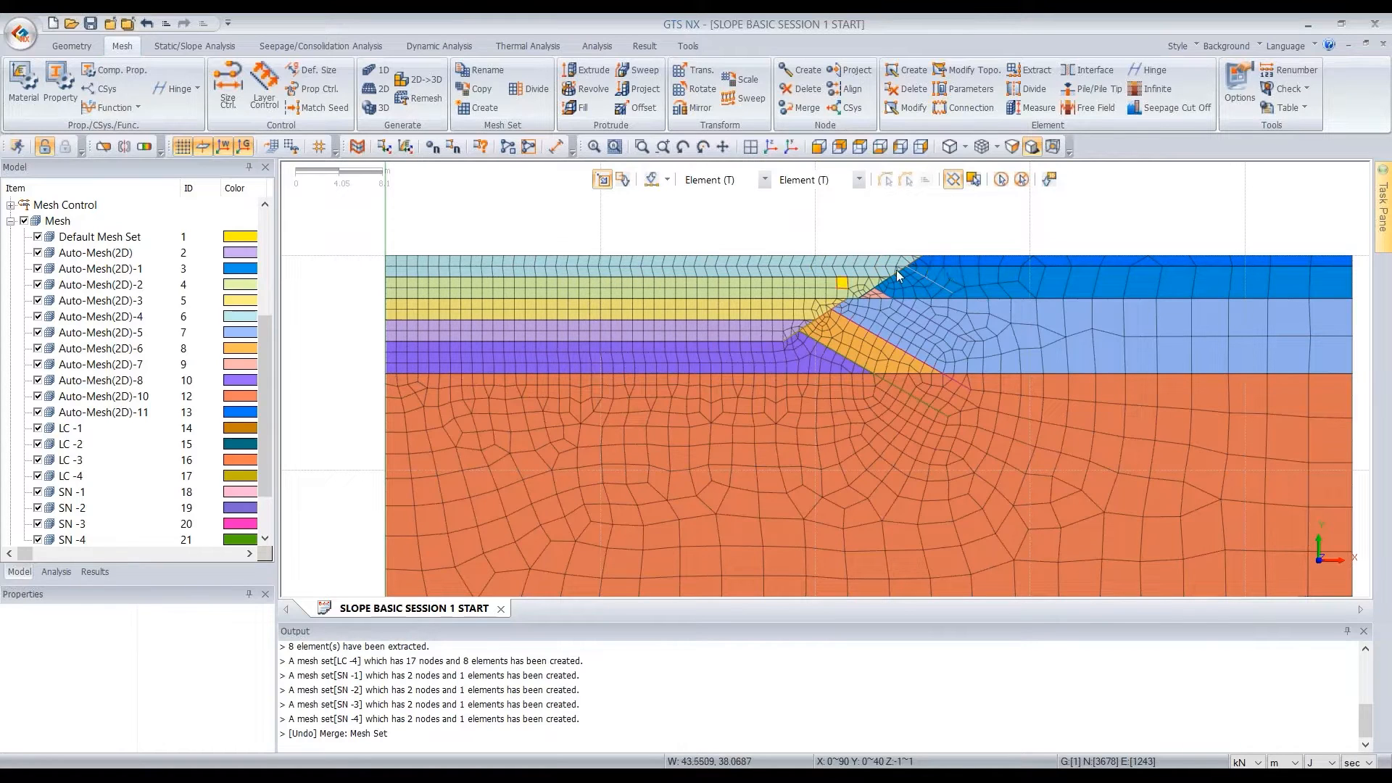
{"action": "key", "text": "m"}
{"action": "left_click", "coordinate": [638, 296]}
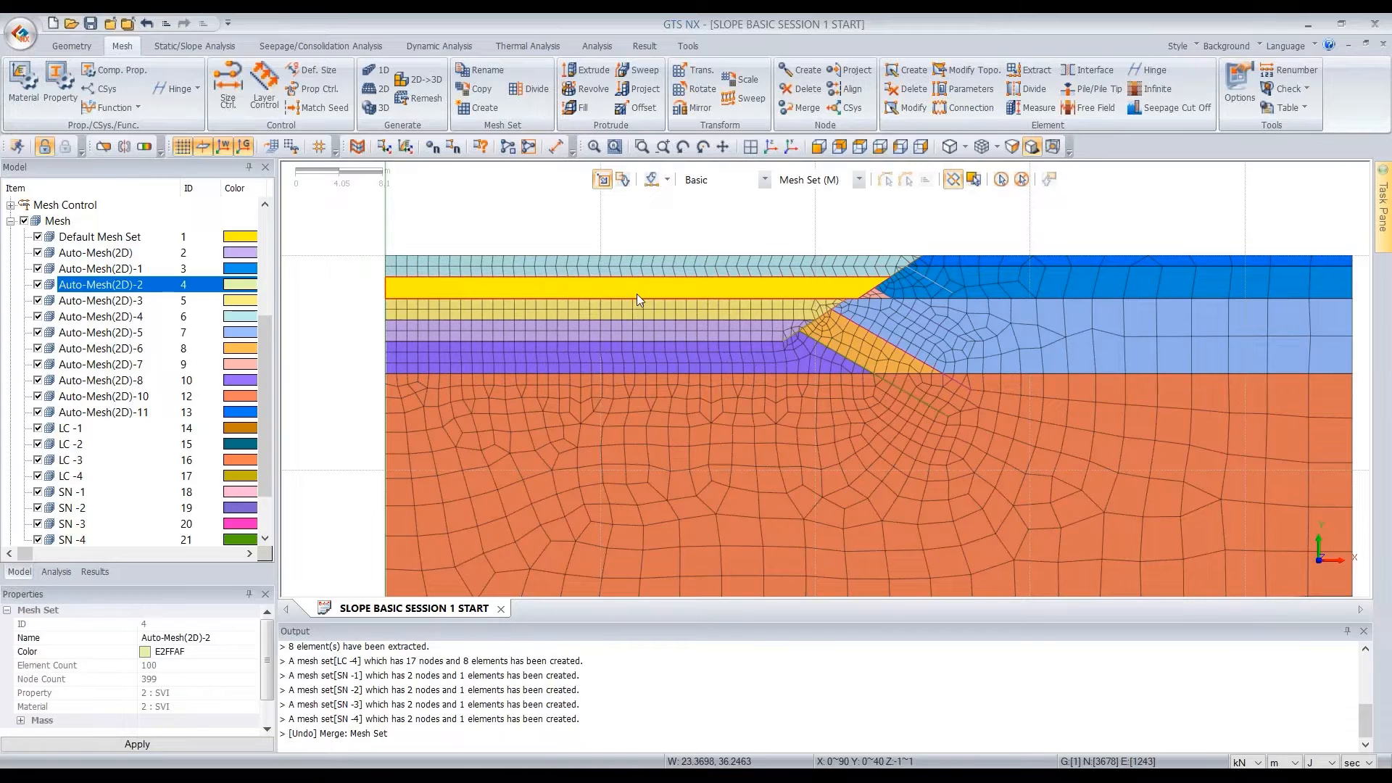
{"action": "left_click", "coordinate": [641, 303]}
{"action": "left_click", "coordinate": [647, 331]}
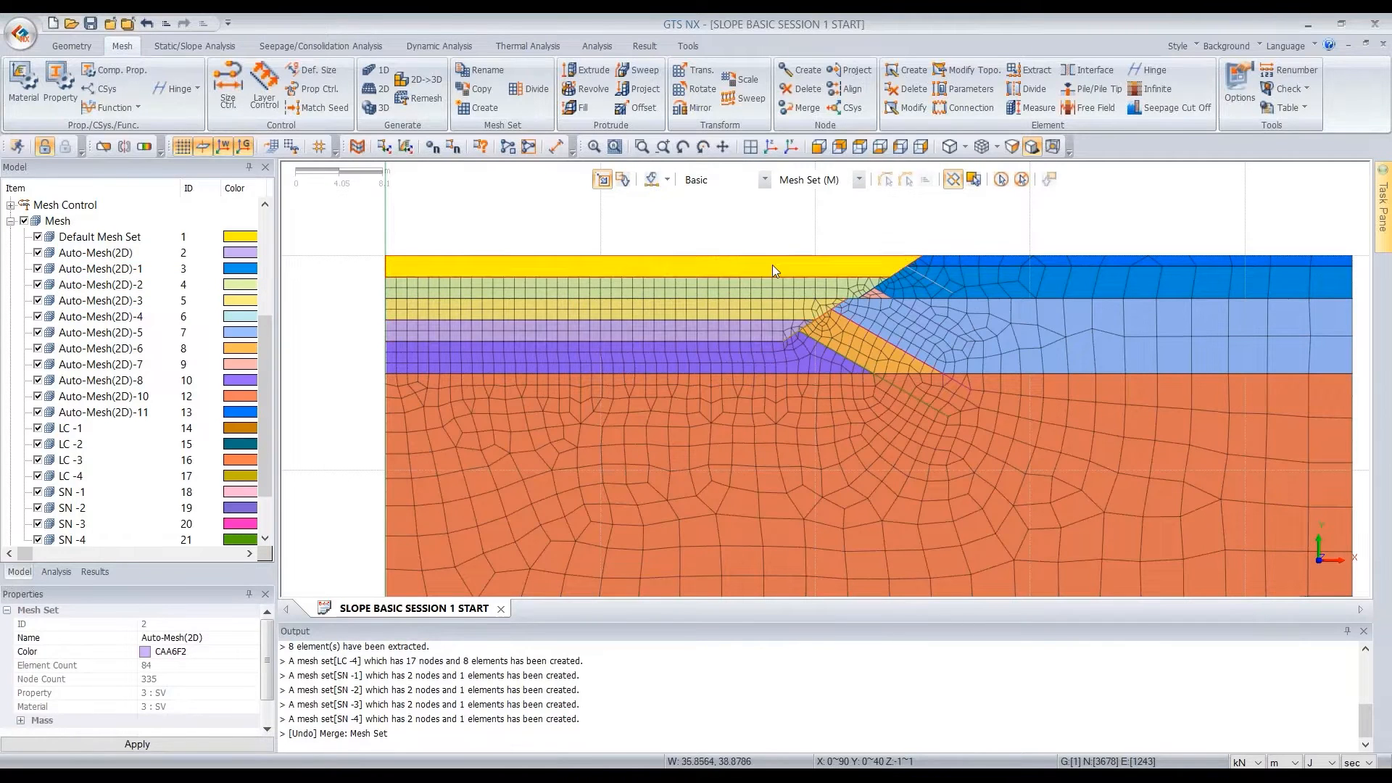
Rename the merged top layer's mesh set Auto-Mesh(2D)-4 as EX1
{"action": "left_click", "coordinate": [595, 265]}
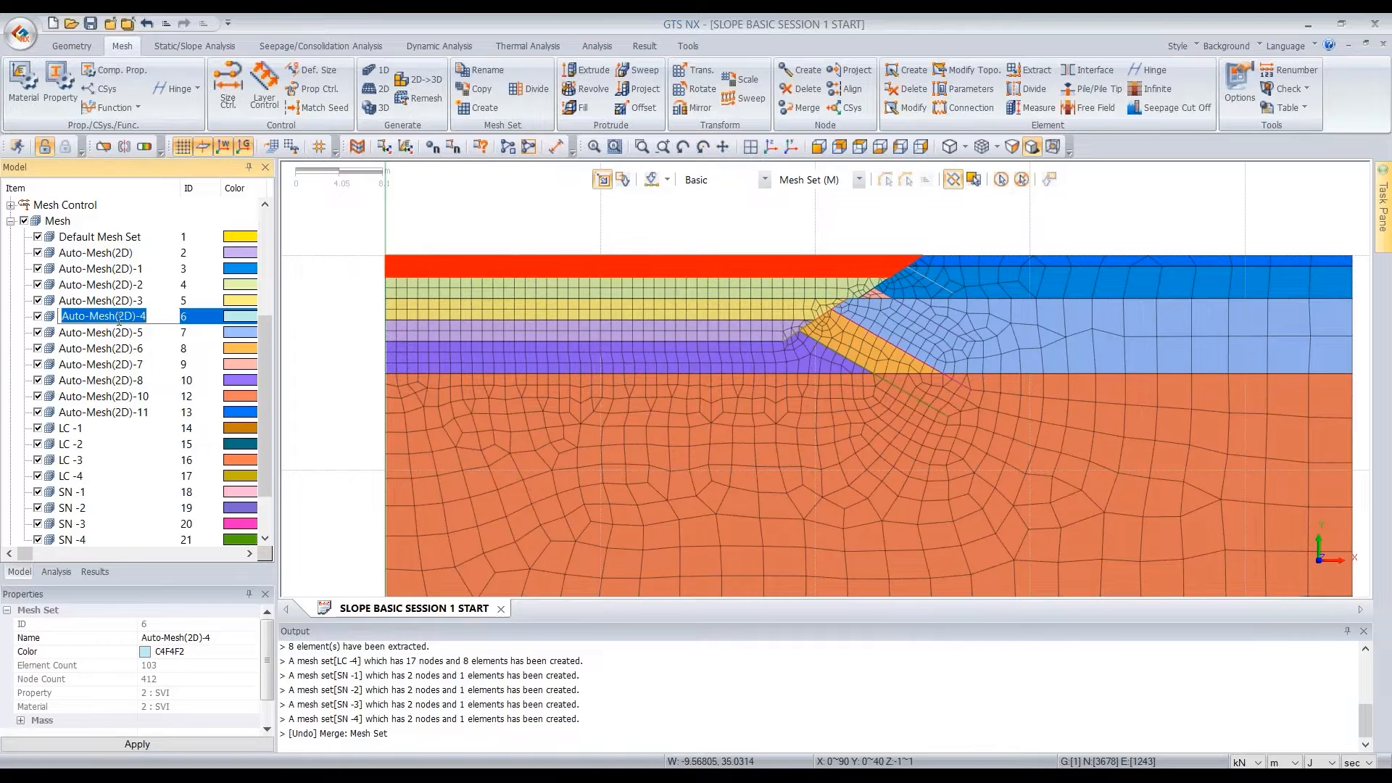
{"action": "type", "text": "e"}
{"action": "key", "text": "Caps_Lock"}
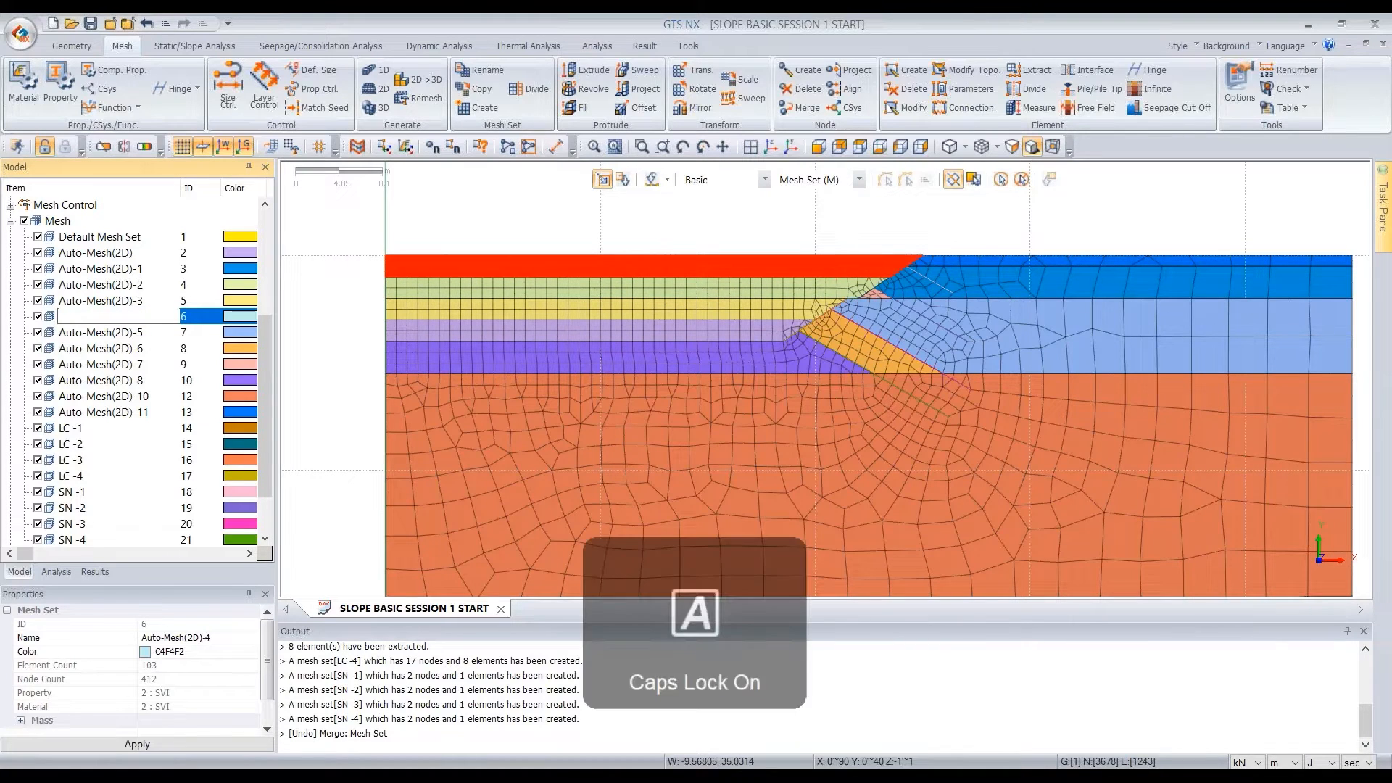
{"action": "key", "text": "BackSpace"}
{"action": "type", "text": "EX1"}
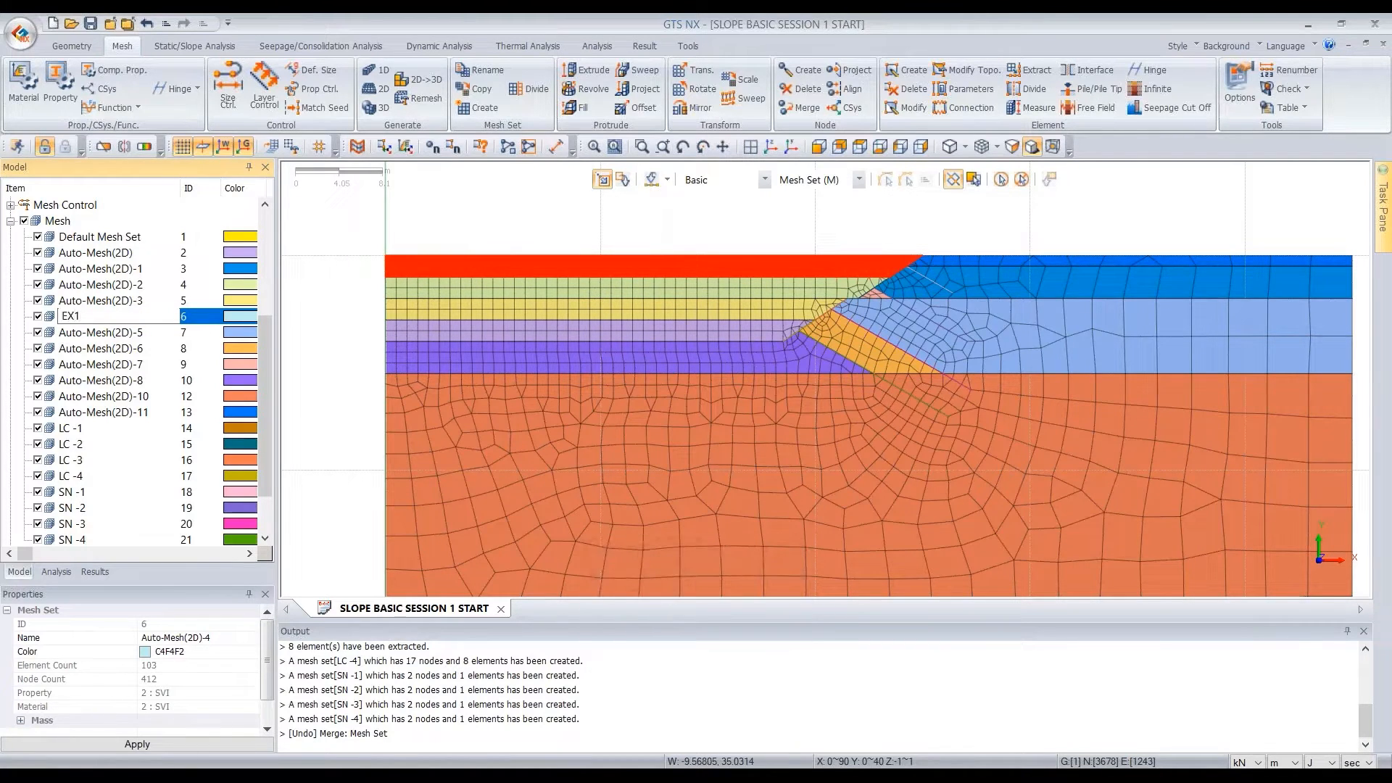
{"action": "key", "text": "Return"}
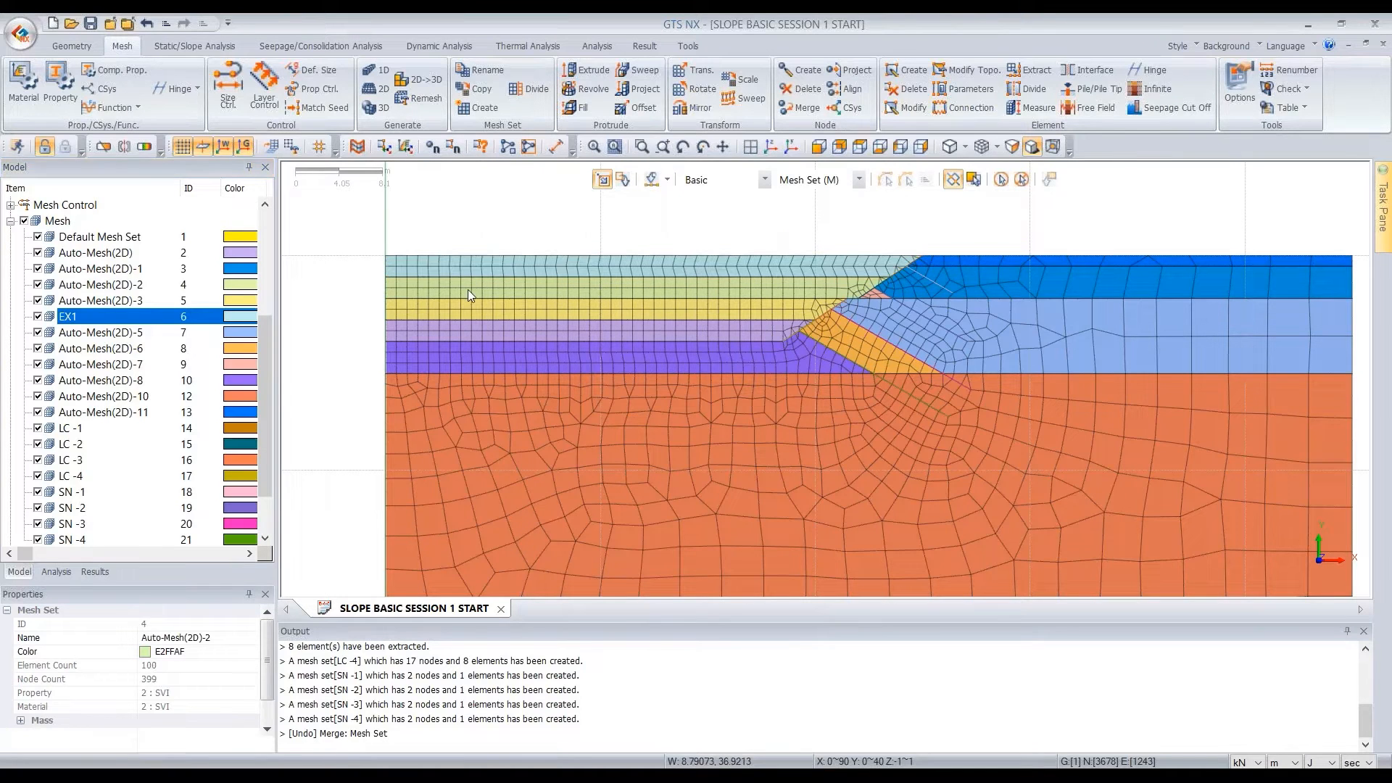
Rename the second layer's mesh set Auto-Mesh(2D)-2 as EX2
{"action": "left_click", "coordinate": [98, 285]}
{"action": "left_click", "coordinate": [98, 285]}
{"action": "type", "text": "E"}
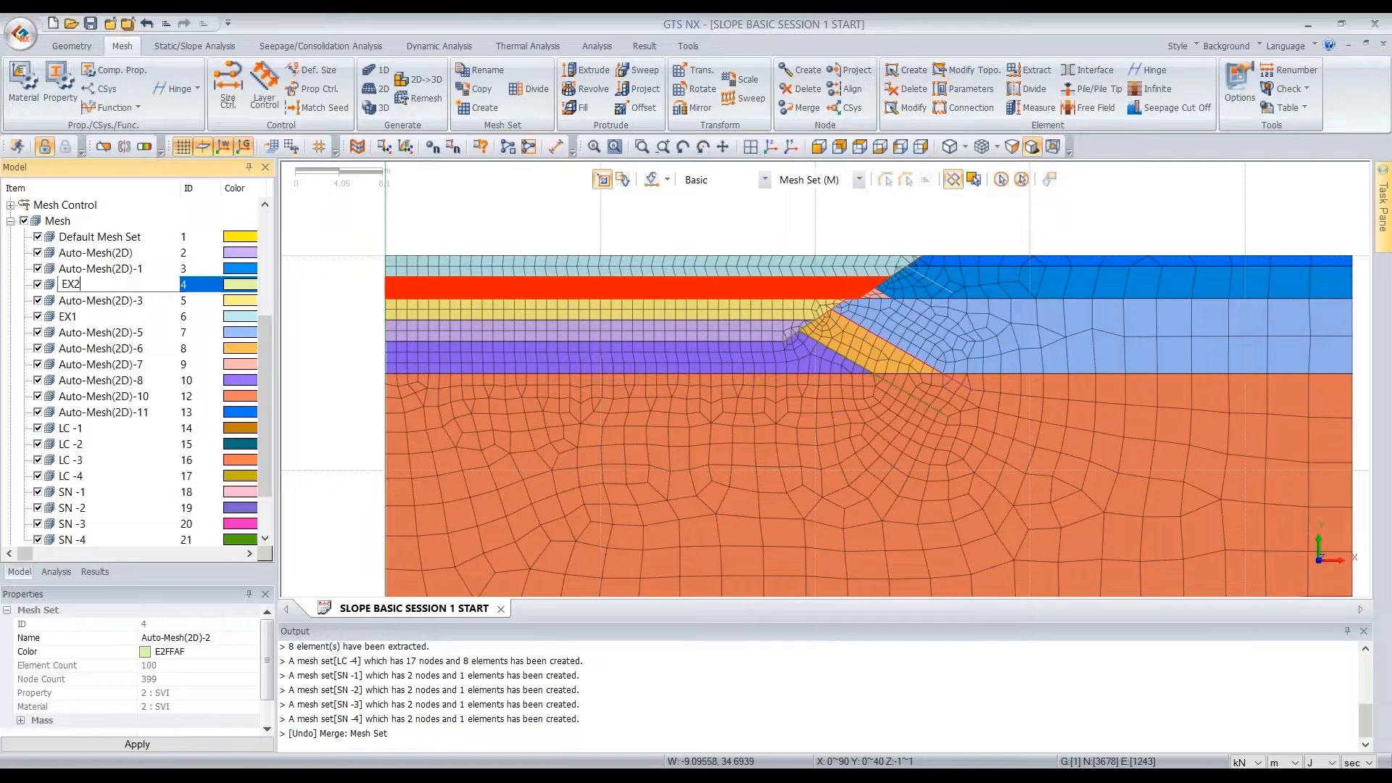
{"action": "type", "text": "X2"}
{"action": "key", "text": "Return"}
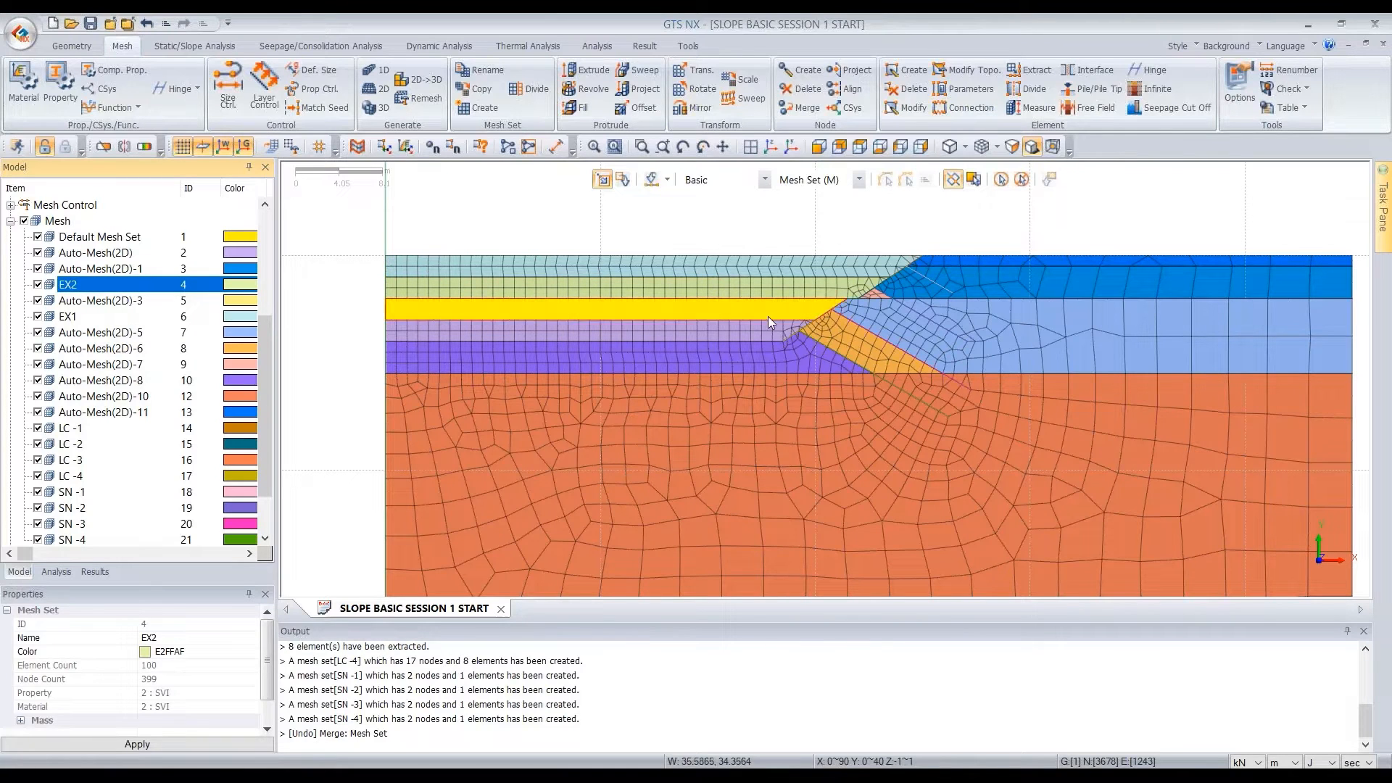
Rename the third layer's mesh set Auto-Mesh(2D)-3 as EX3
{"action": "left_click", "coordinate": [684, 319]}
{"action": "left_click", "coordinate": [103, 301]}
{"action": "type", "text": "EX3"}
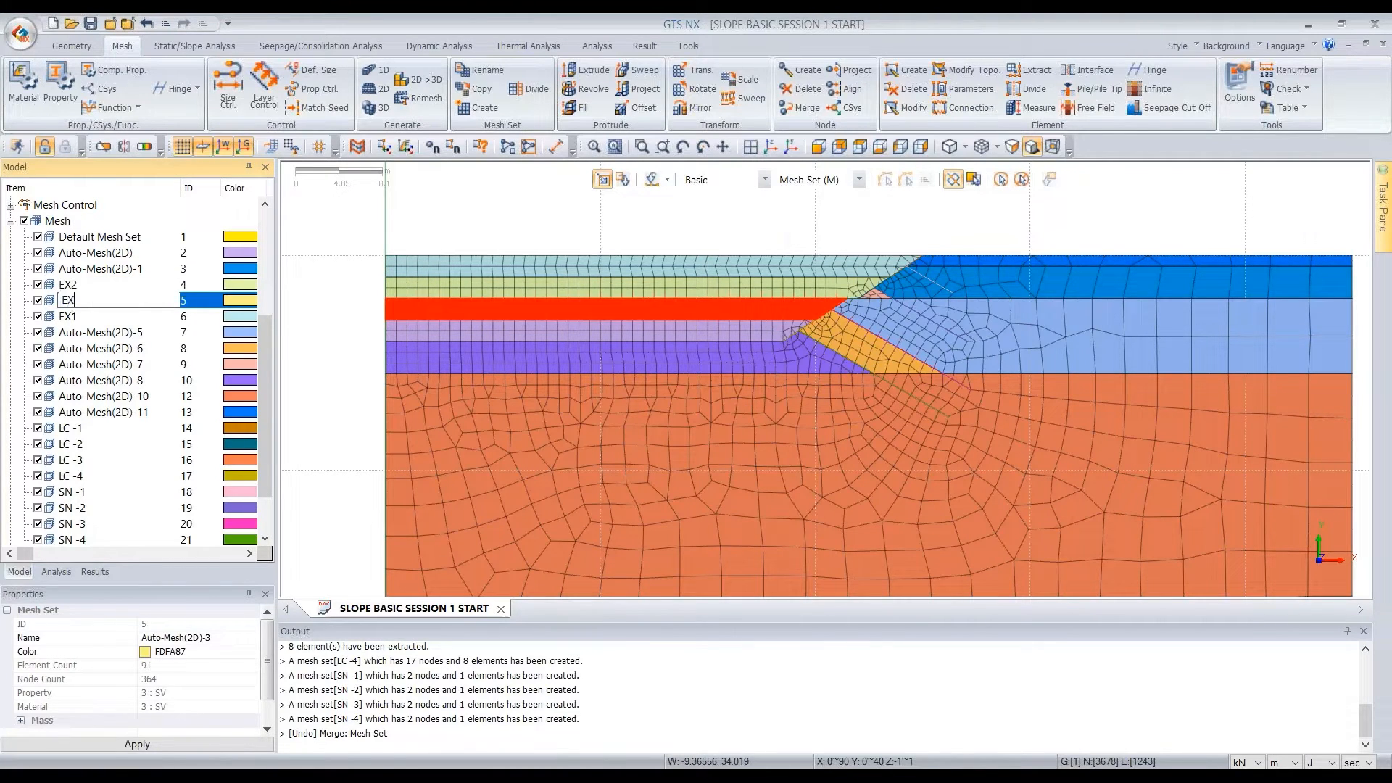
{"action": "key", "text": "Return"}
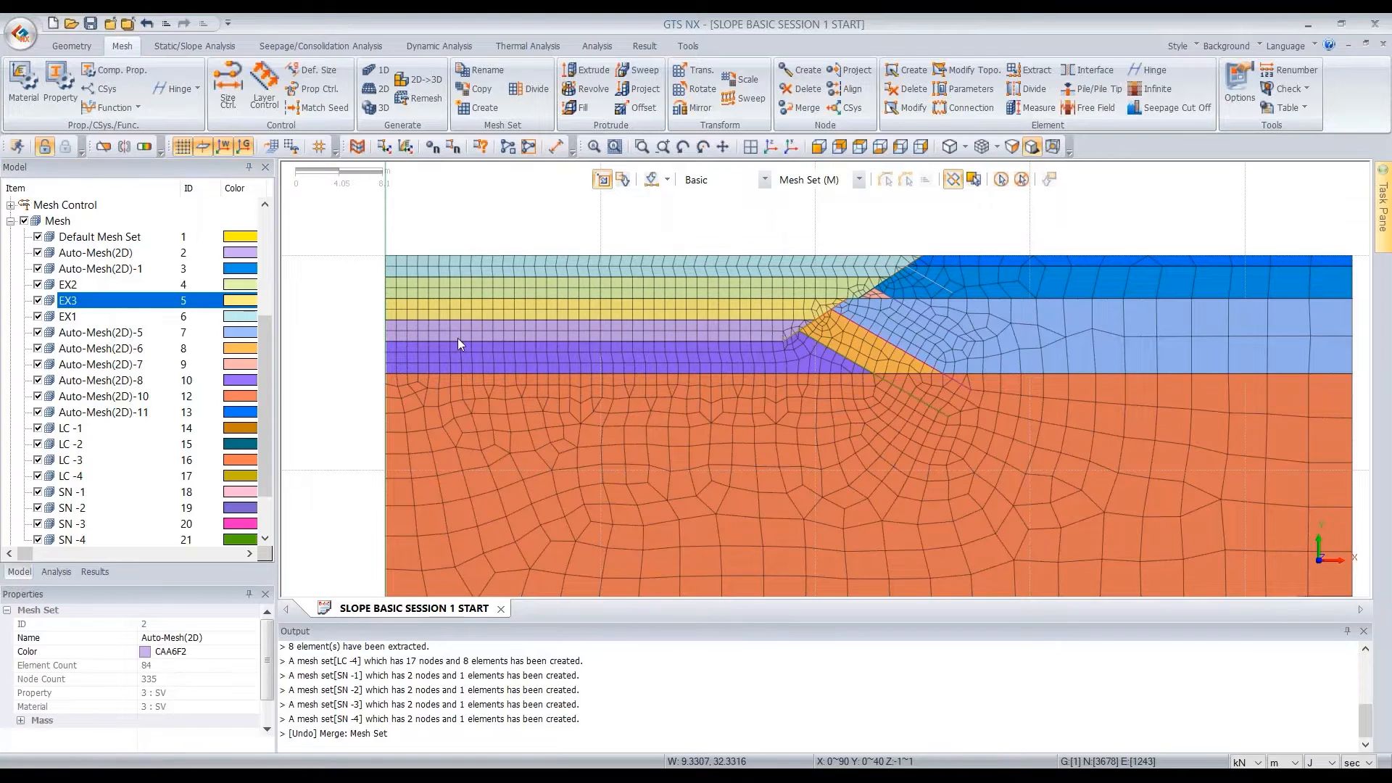
Rename the fourth layer's mesh set Auto-Mesh(2D) as EX4
{"action": "left_click", "coordinate": [458, 337]}
{"action": "left_click", "coordinate": [138, 253]}
{"action": "type", "text": "EX4"}
{"action": "key", "text": "Return"}
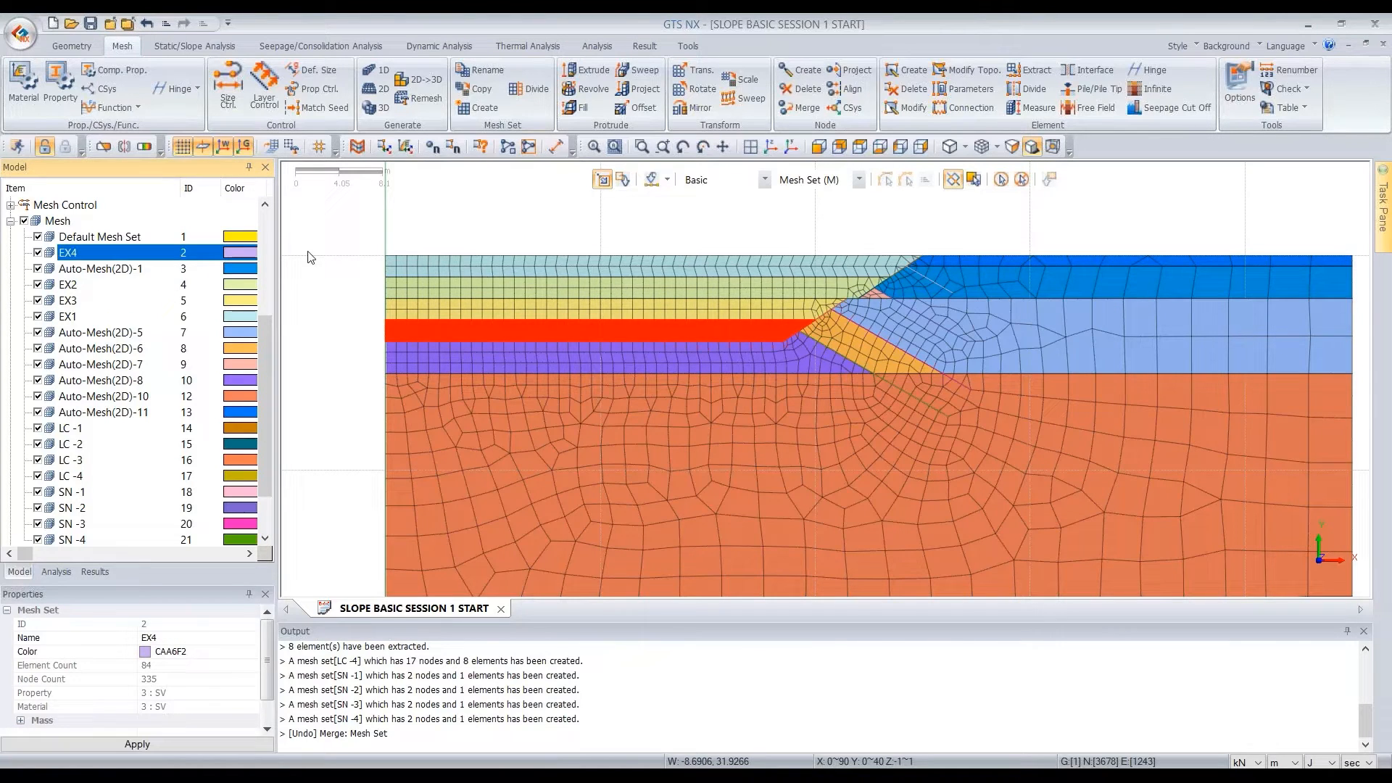
Check the renamed excavation layer mesh sets in the model from the uppermost one down to EX4
{"action": "left_click", "coordinate": [544, 262]}
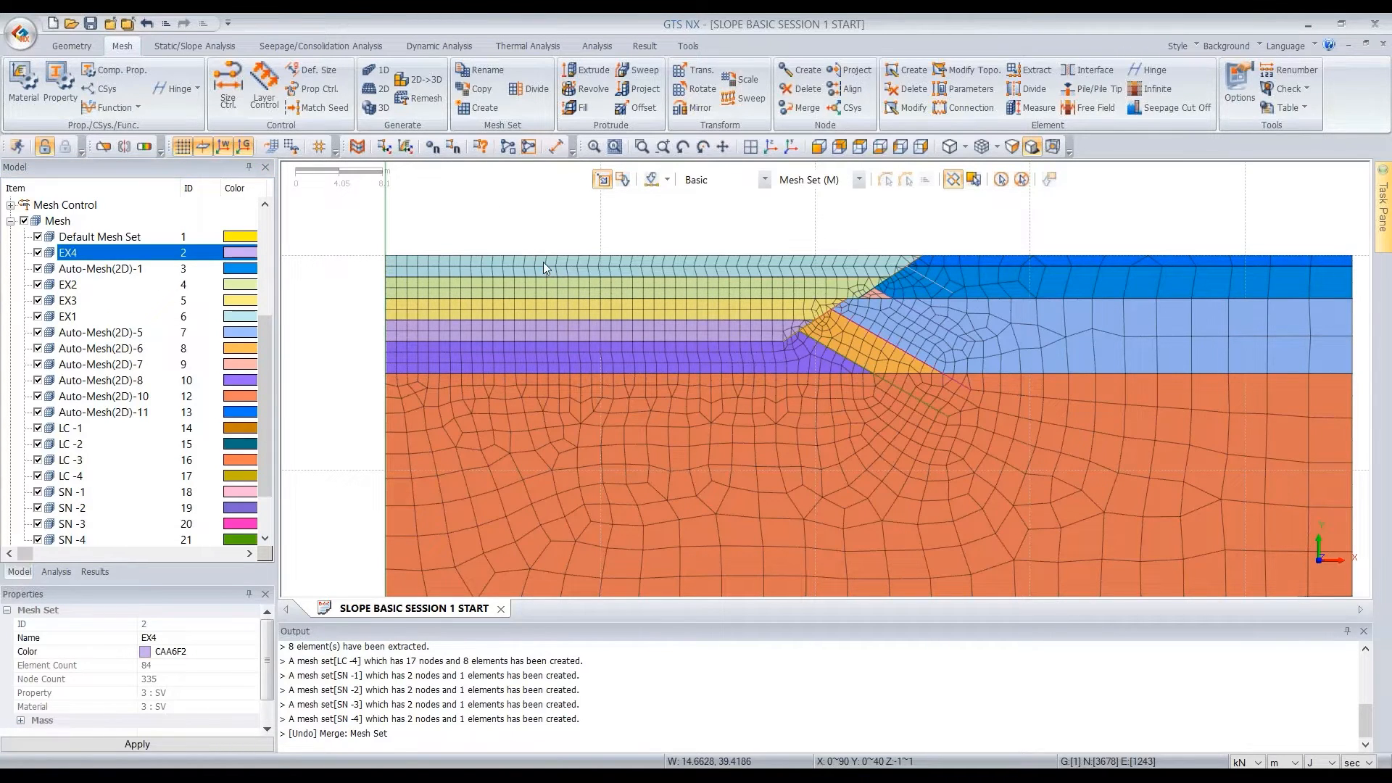
{"action": "left_click", "coordinate": [570, 261]}
{"action": "left_click", "coordinate": [643, 304]}
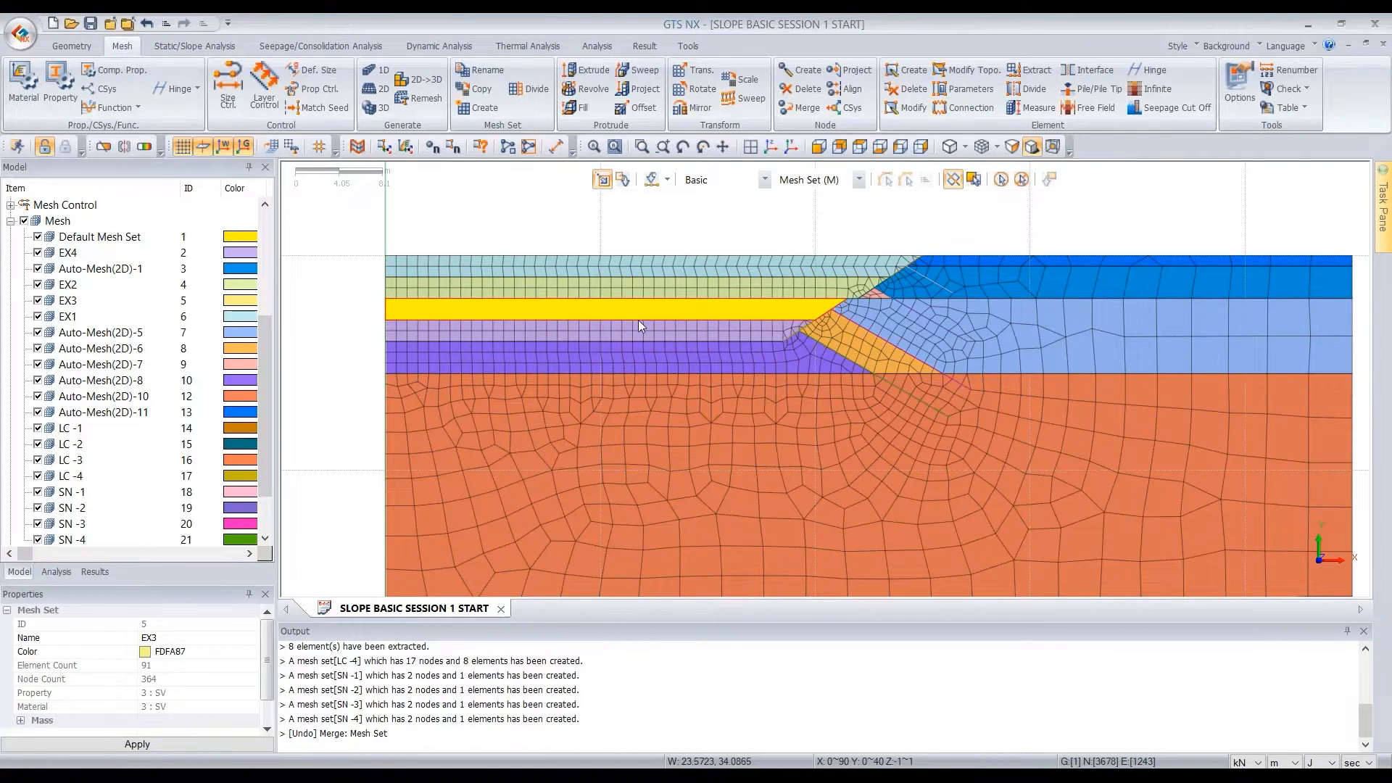
{"action": "left_click", "coordinate": [638, 326]}
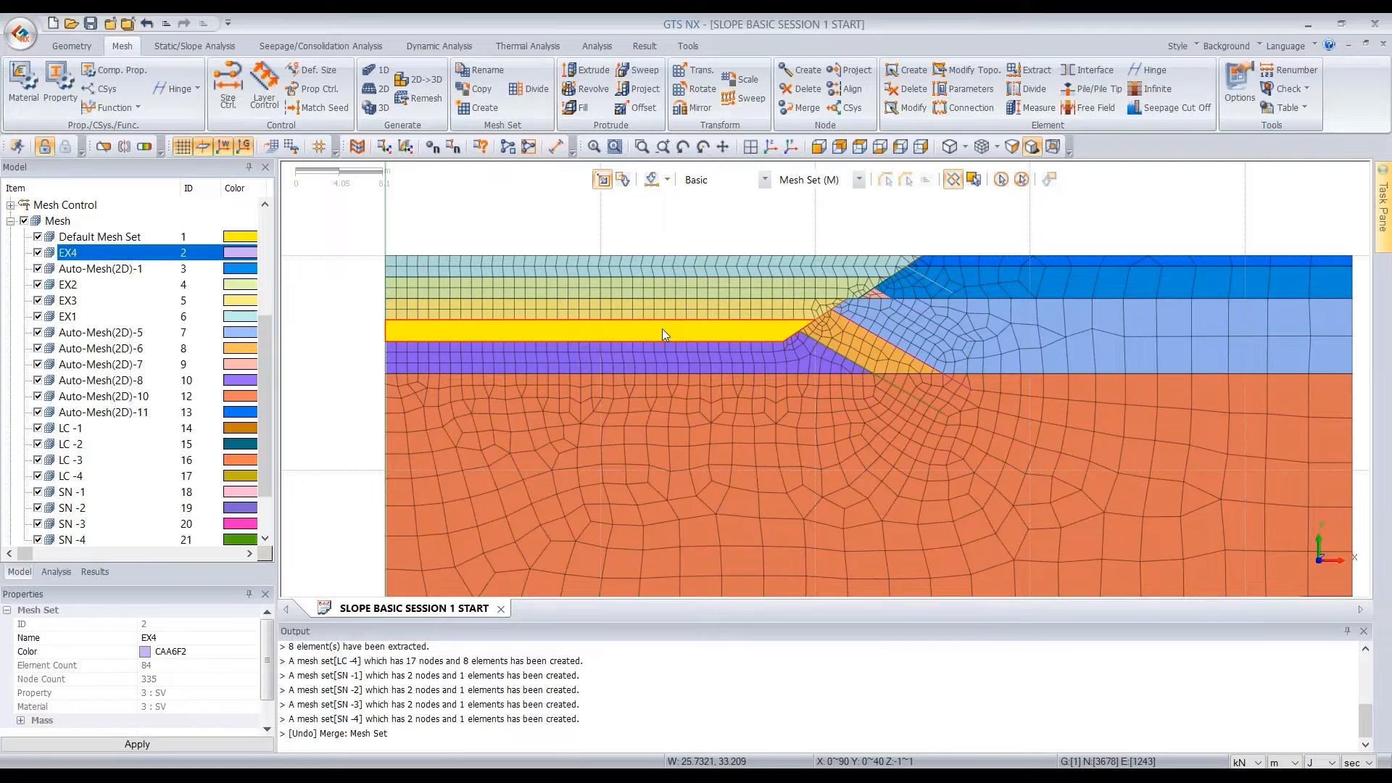
{"action": "scroll", "coordinate": [657, 251], "scroll_direction": "down", "scroll_amount": 1}
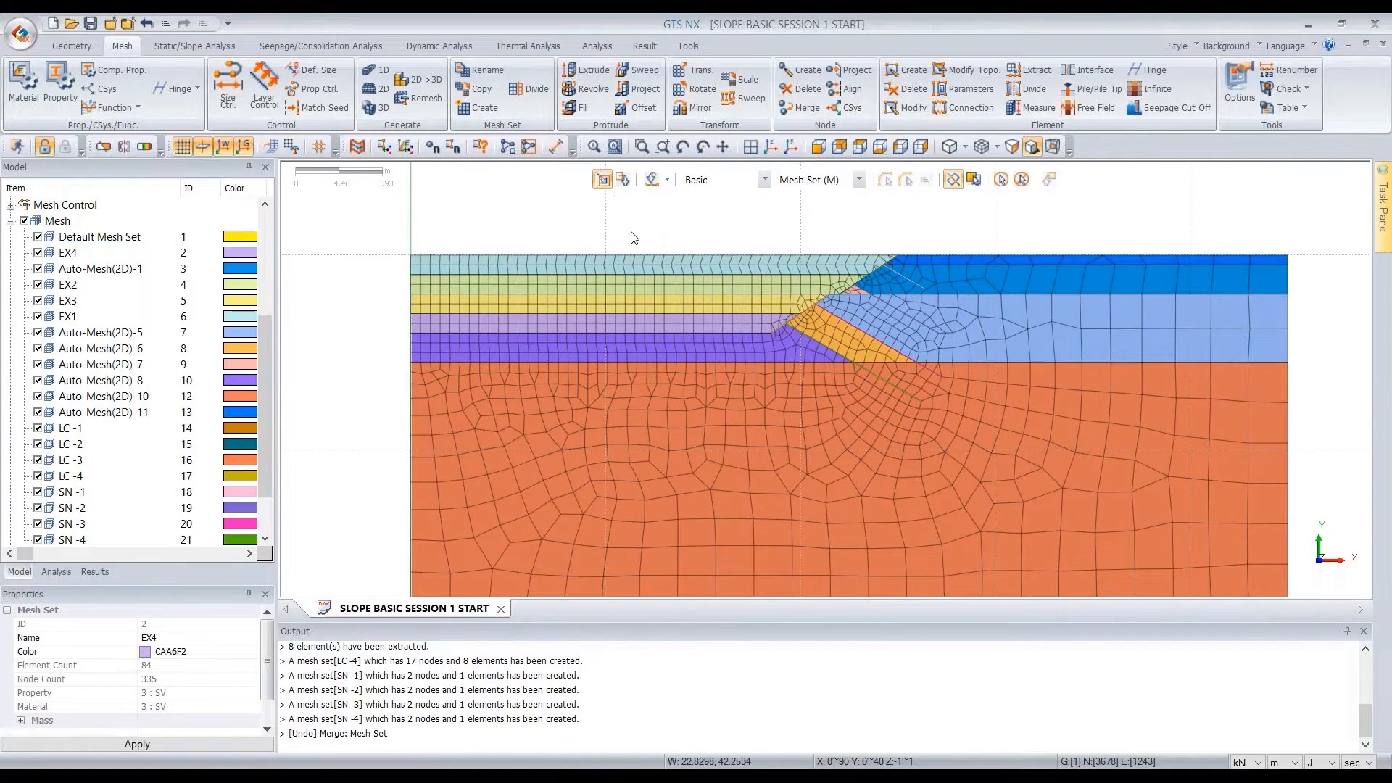
{"action": "scroll", "coordinate": [633, 238], "scroll_direction": "down", "scroll_amount": 2}
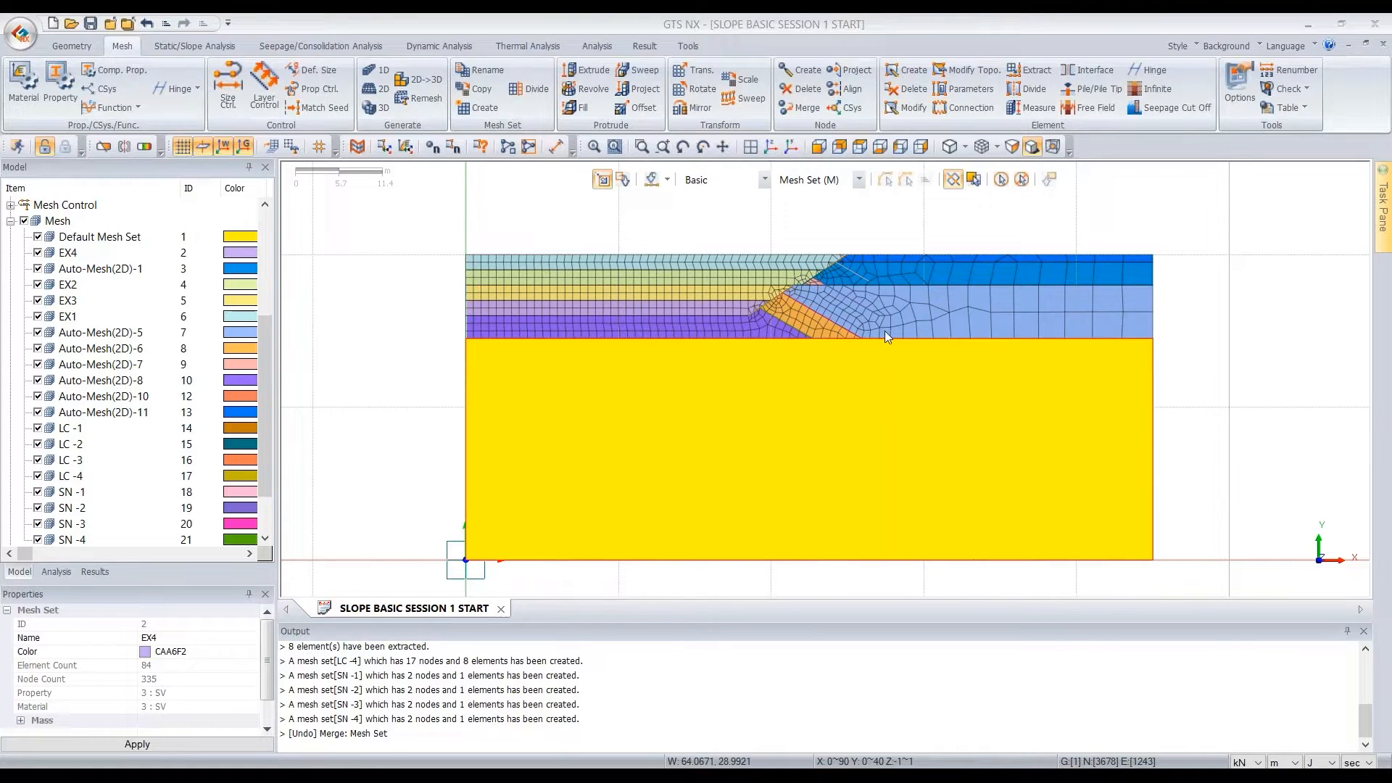
Create automatic boundary constraints for all mesh sets in boundary set BC
{"action": "left_click", "coordinate": [208, 50]}
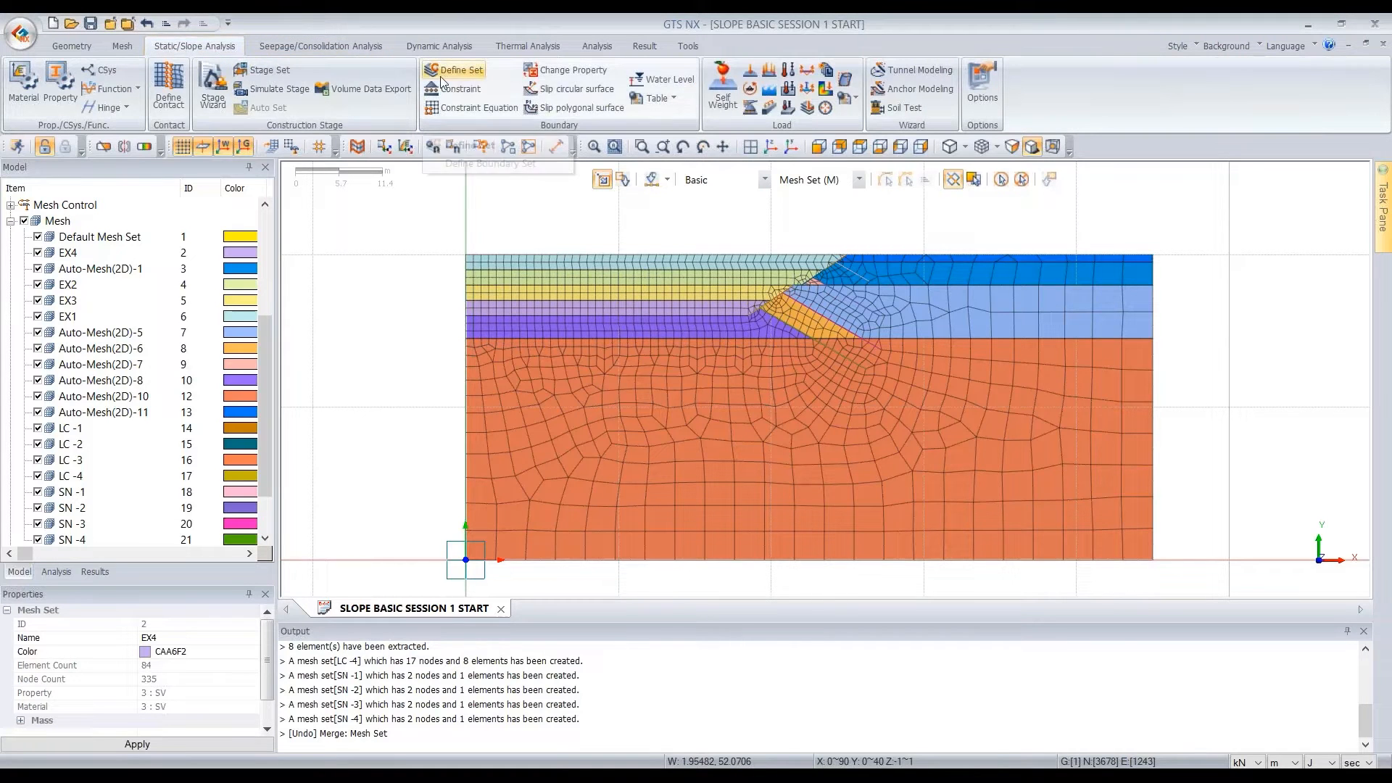
{"action": "left_click", "coordinate": [459, 90]}
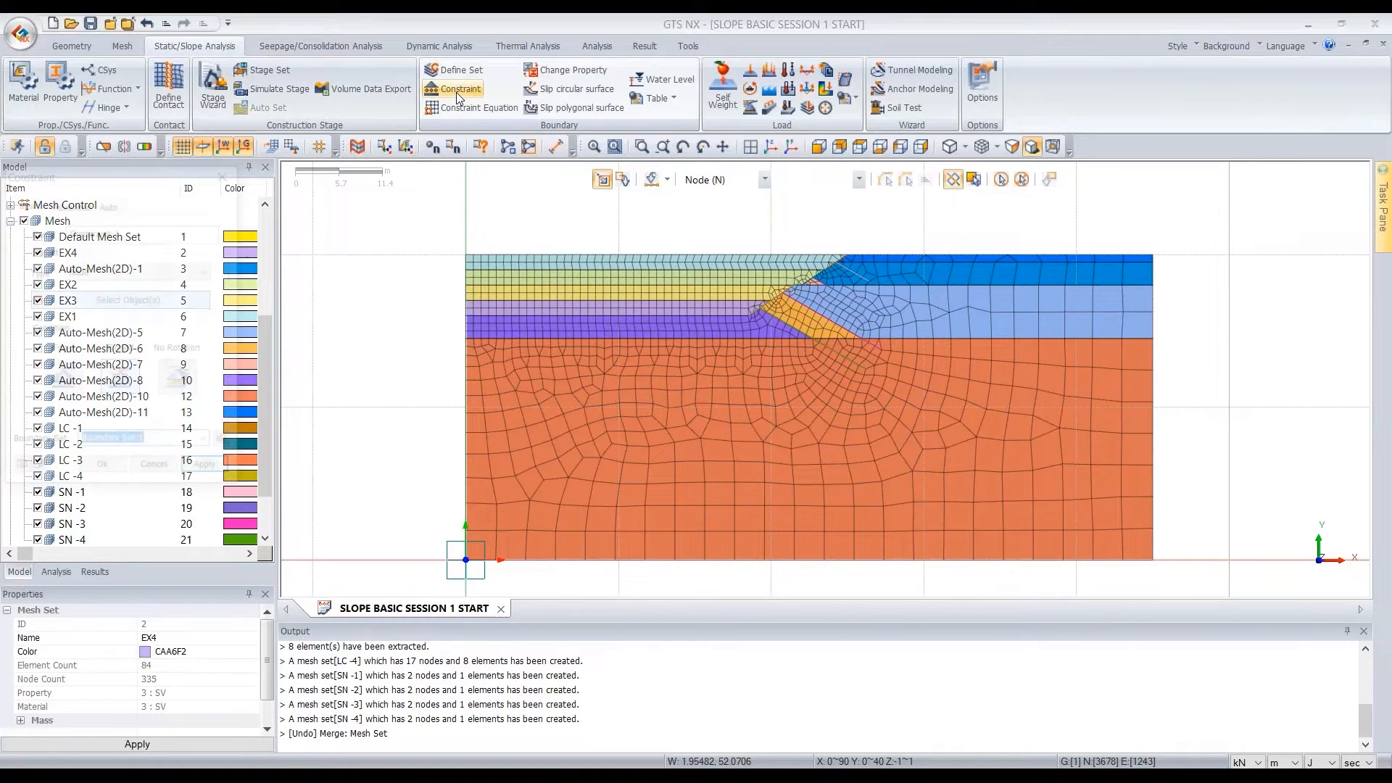
{"action": "left_click", "coordinate": [226, 207]}
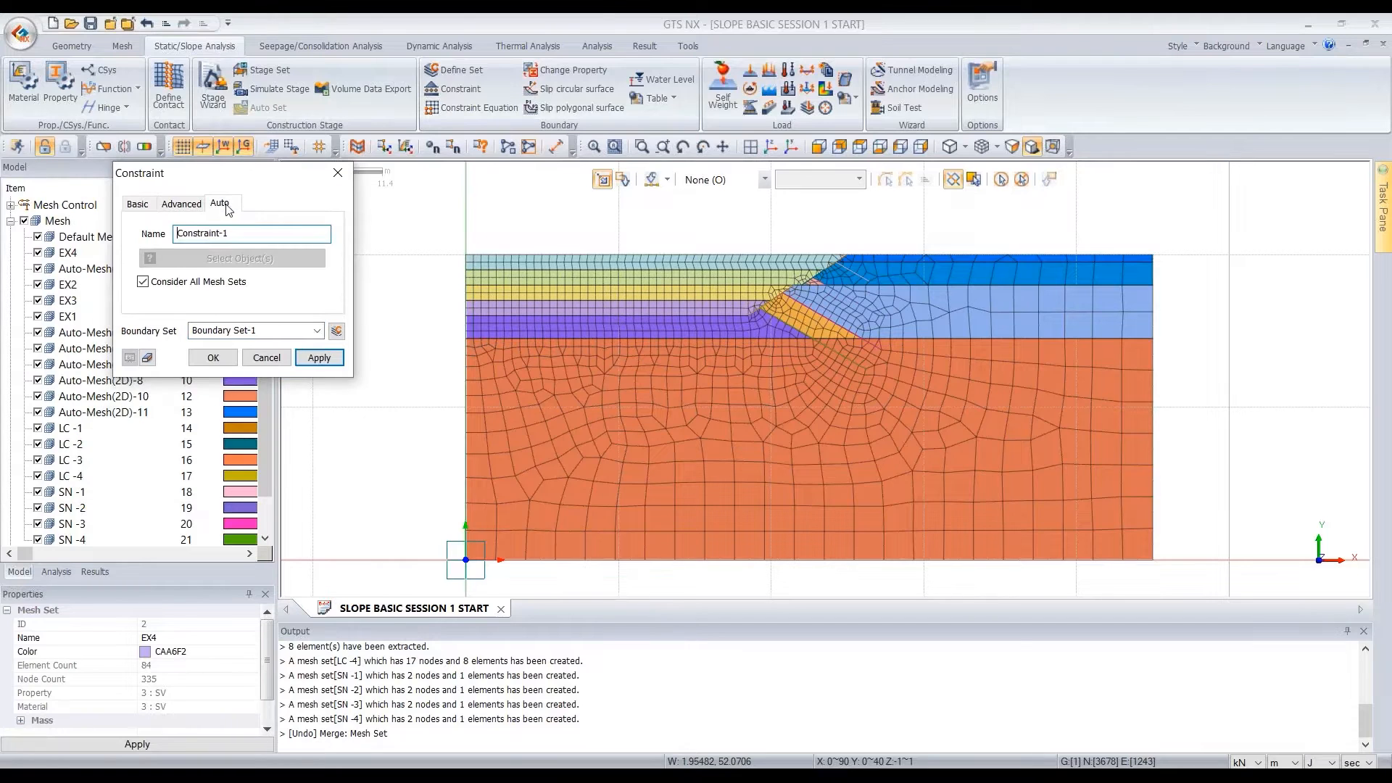
{"action": "left_click_drag", "start_coordinate": [275, 330], "coordinate": [167, 330]}
{"action": "type", "text": "BC"}
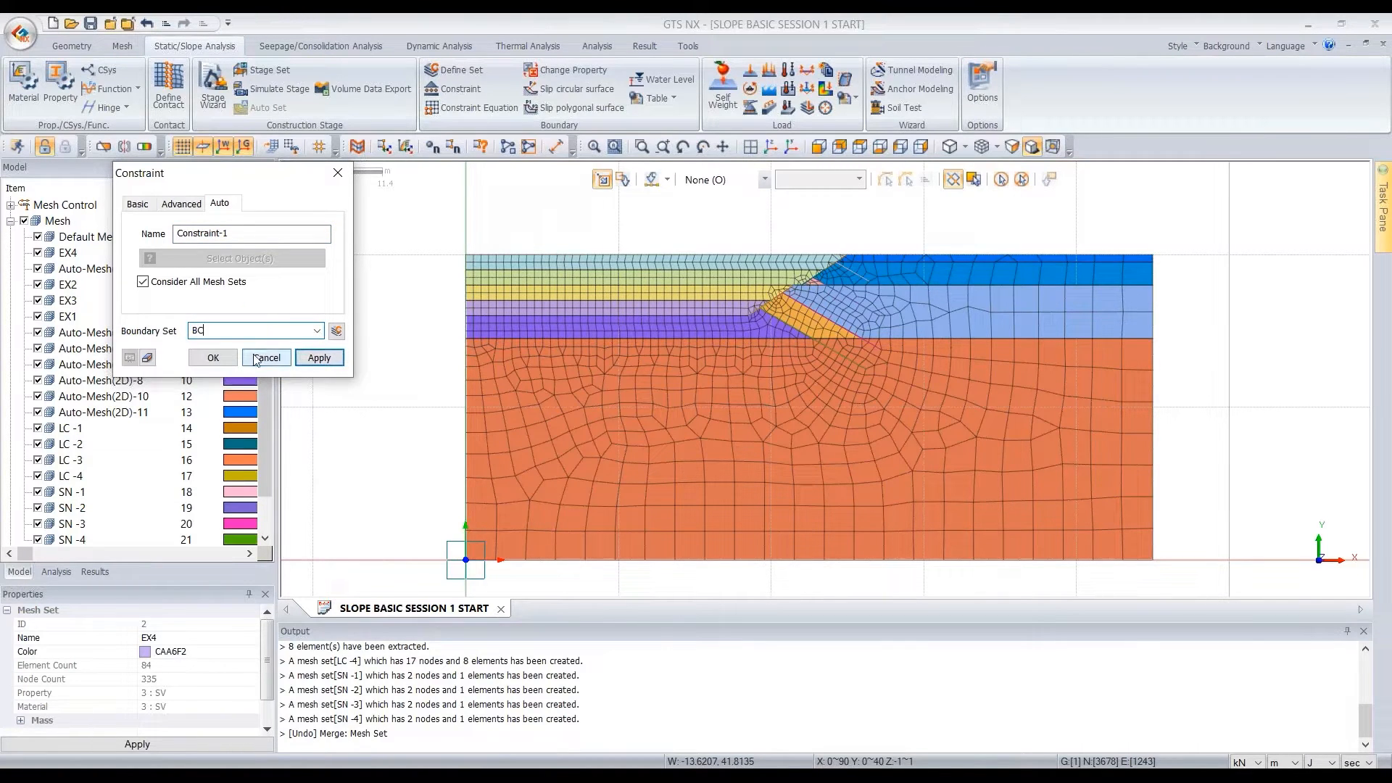
{"action": "left_click", "coordinate": [217, 358]}
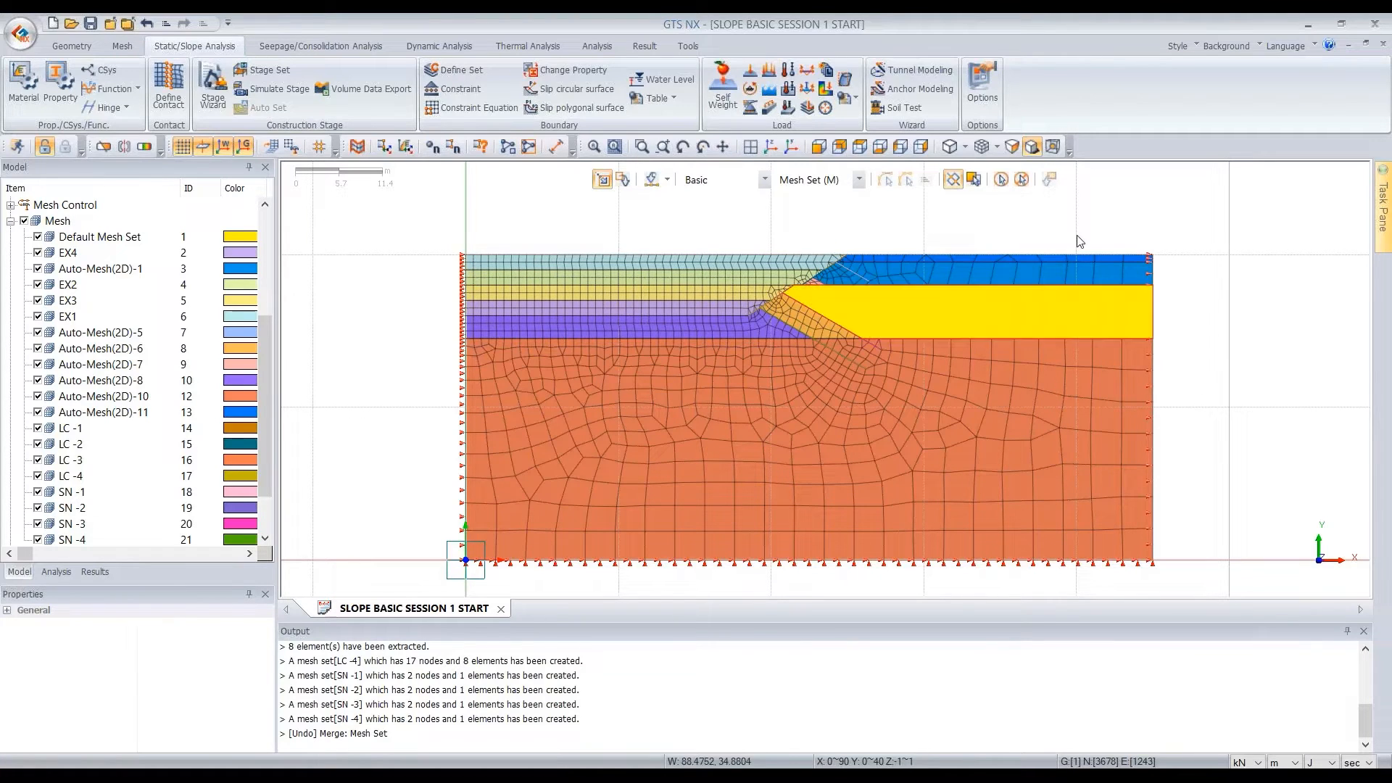
Create a self-weight gravity load in load set SW
{"action": "left_click", "coordinate": [726, 92]}
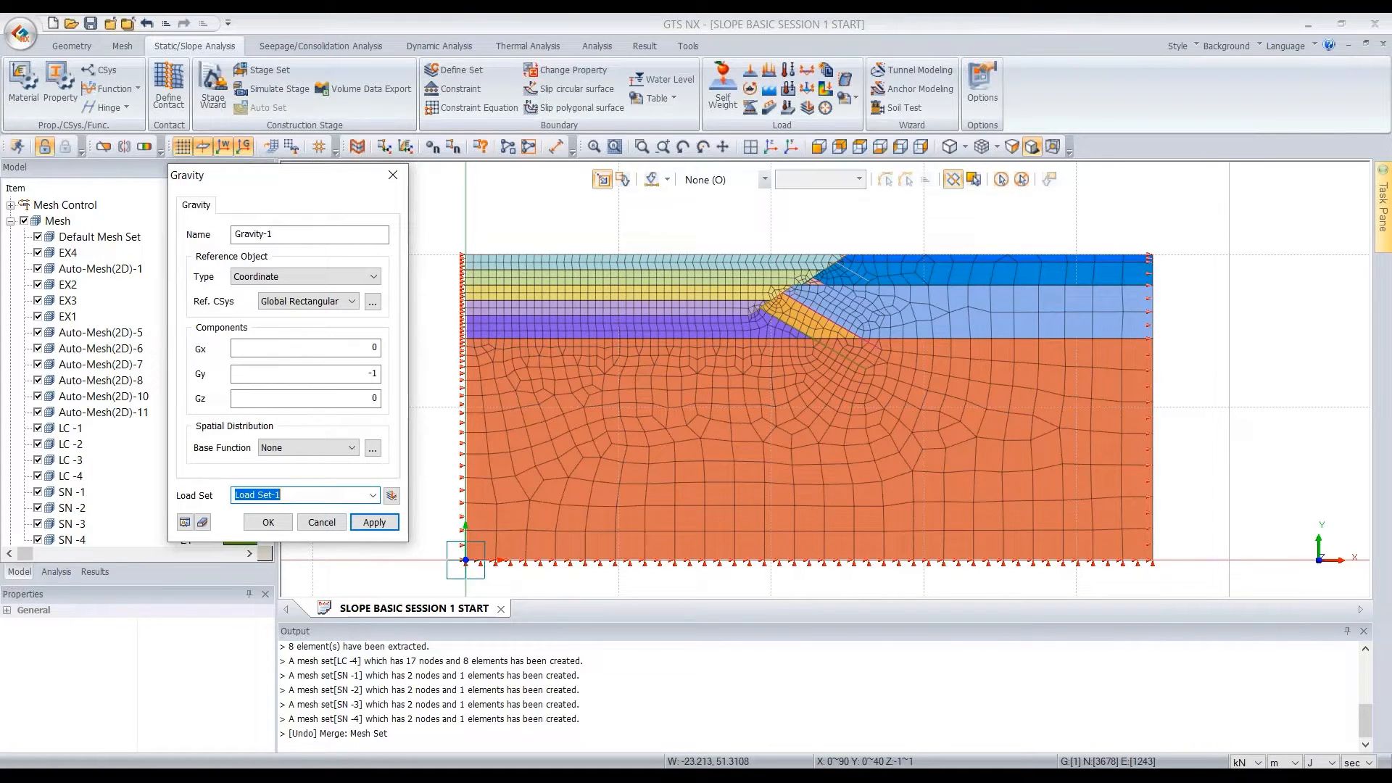
{"action": "type", "text": "SW"}
{"action": "left_click", "coordinate": [264, 524]}
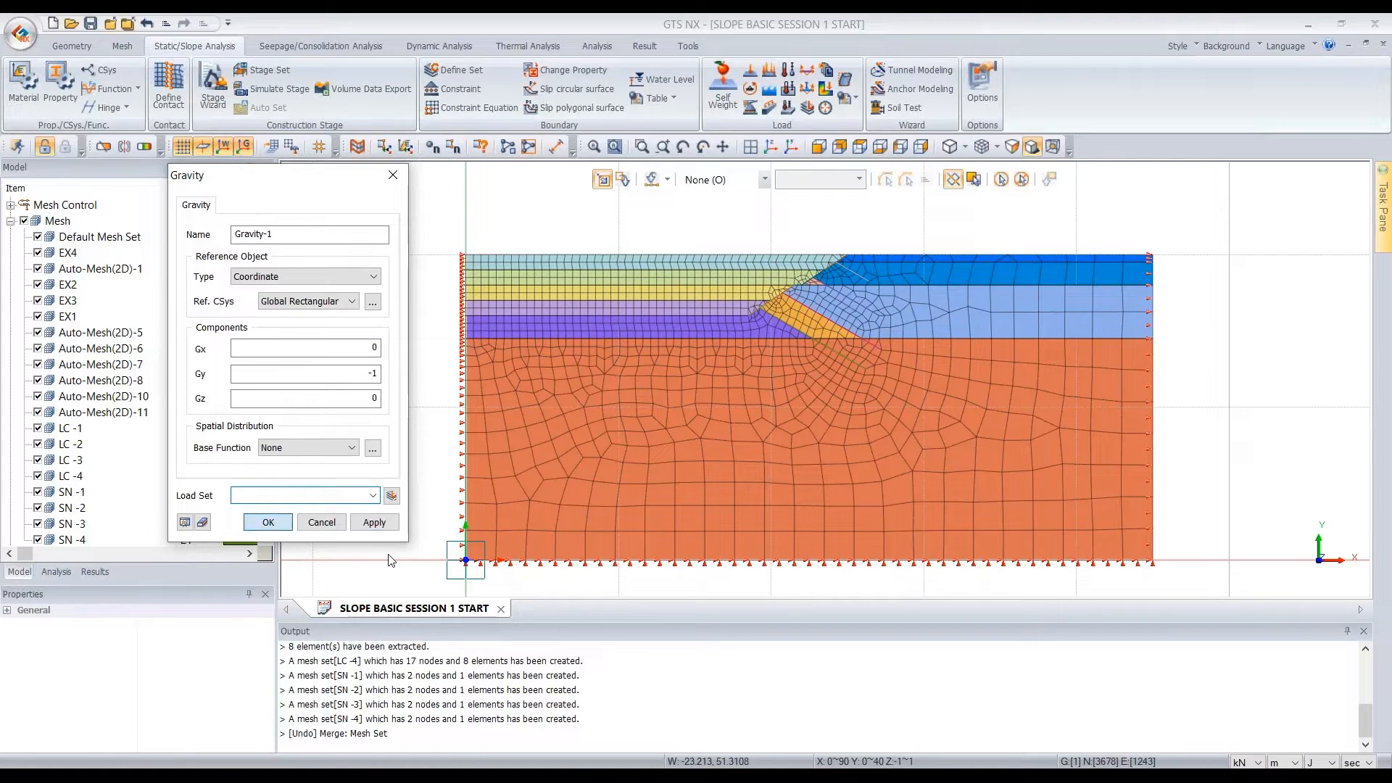
Start an edge pressure load on 2D element edges, show the surface geometry, and select the 20 m crest edge behind the slope
{"action": "key", "text": "n"}
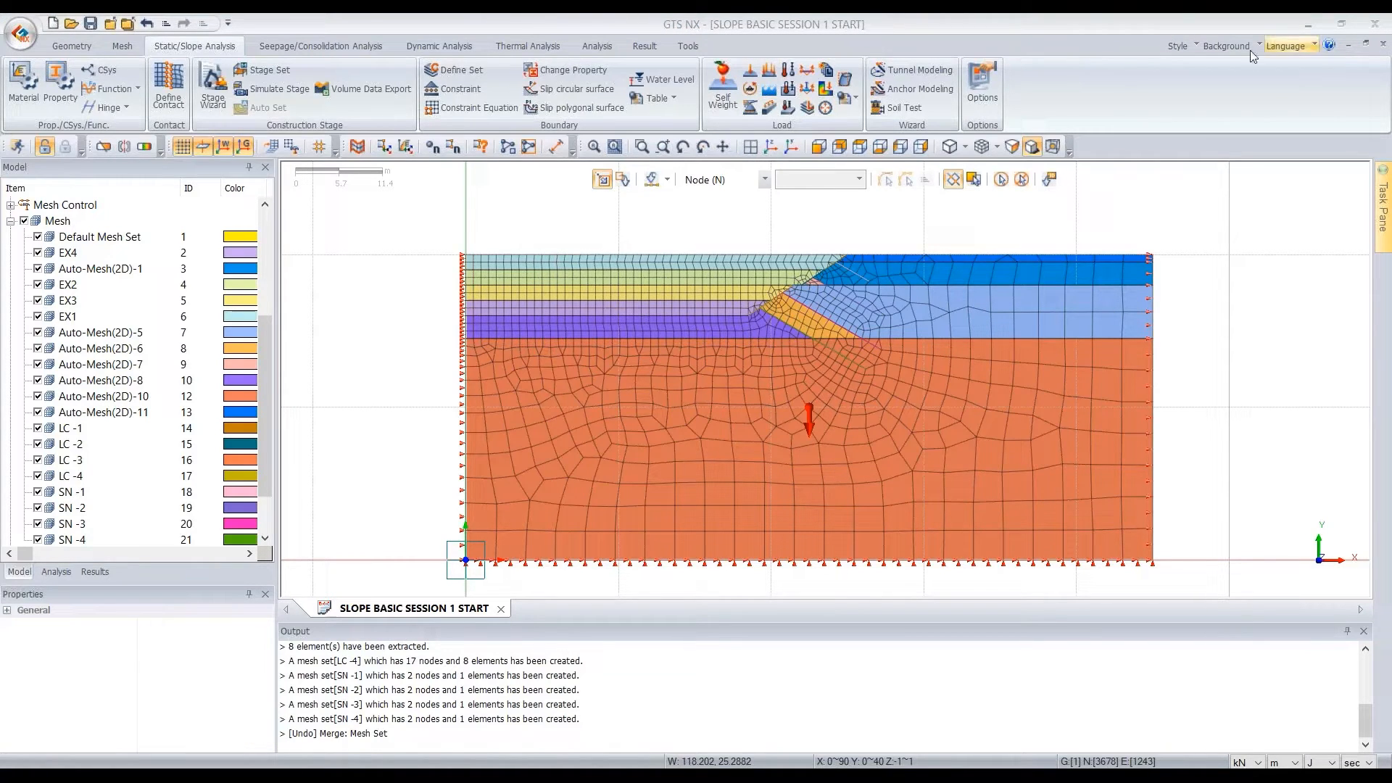
{"action": "left_click", "coordinate": [767, 76]}
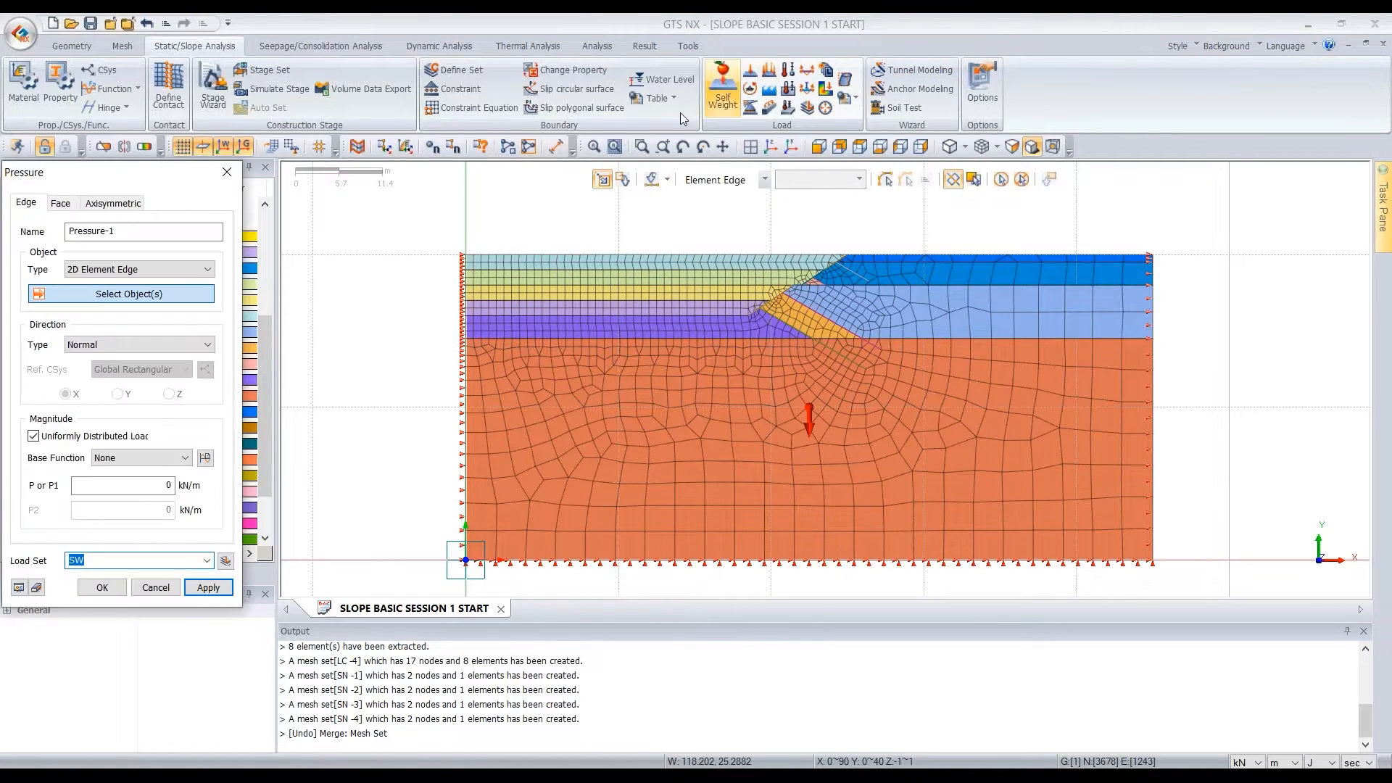
{"action": "left_click_drag", "start_coordinate": [45, 188], "coordinate": [195, 179]}
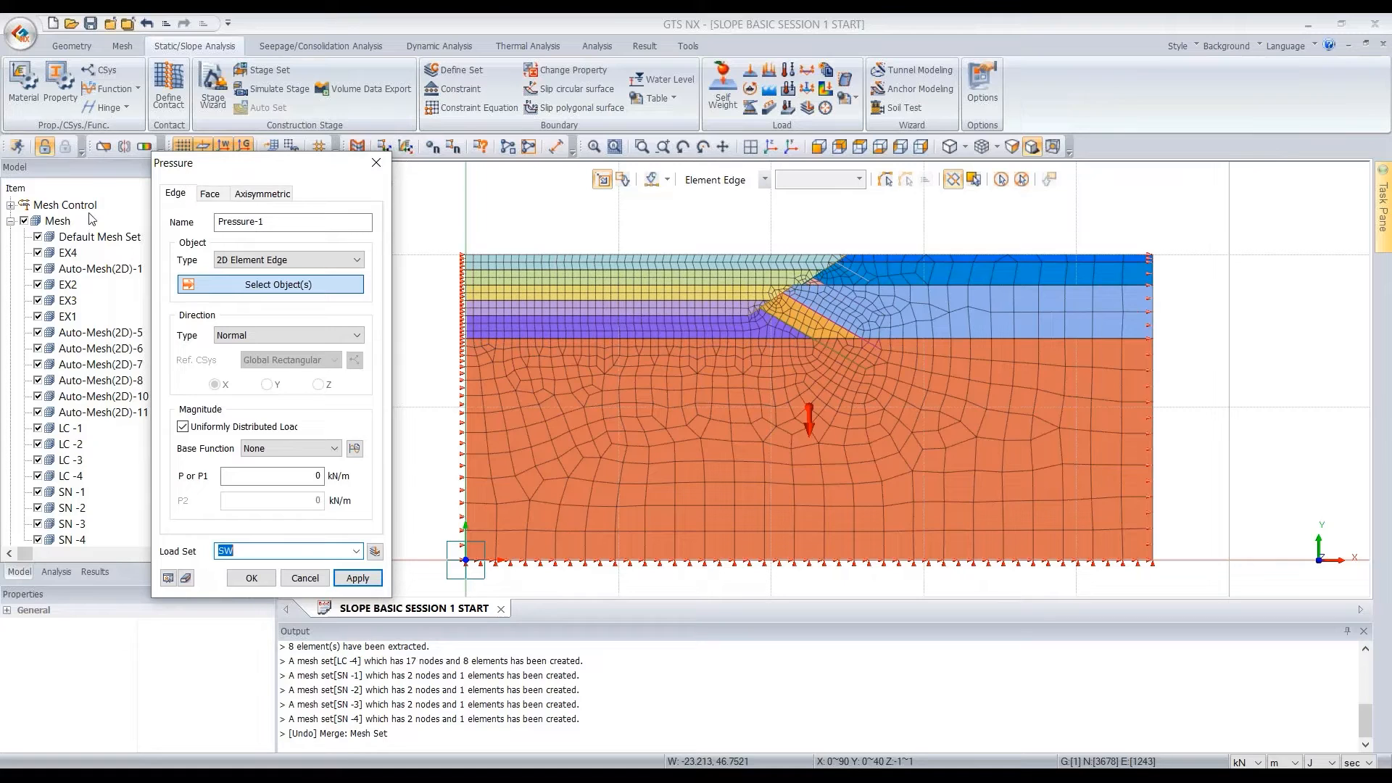
{"action": "scroll", "coordinate": [92, 218], "scroll_direction": "up", "scroll_amount": 3}
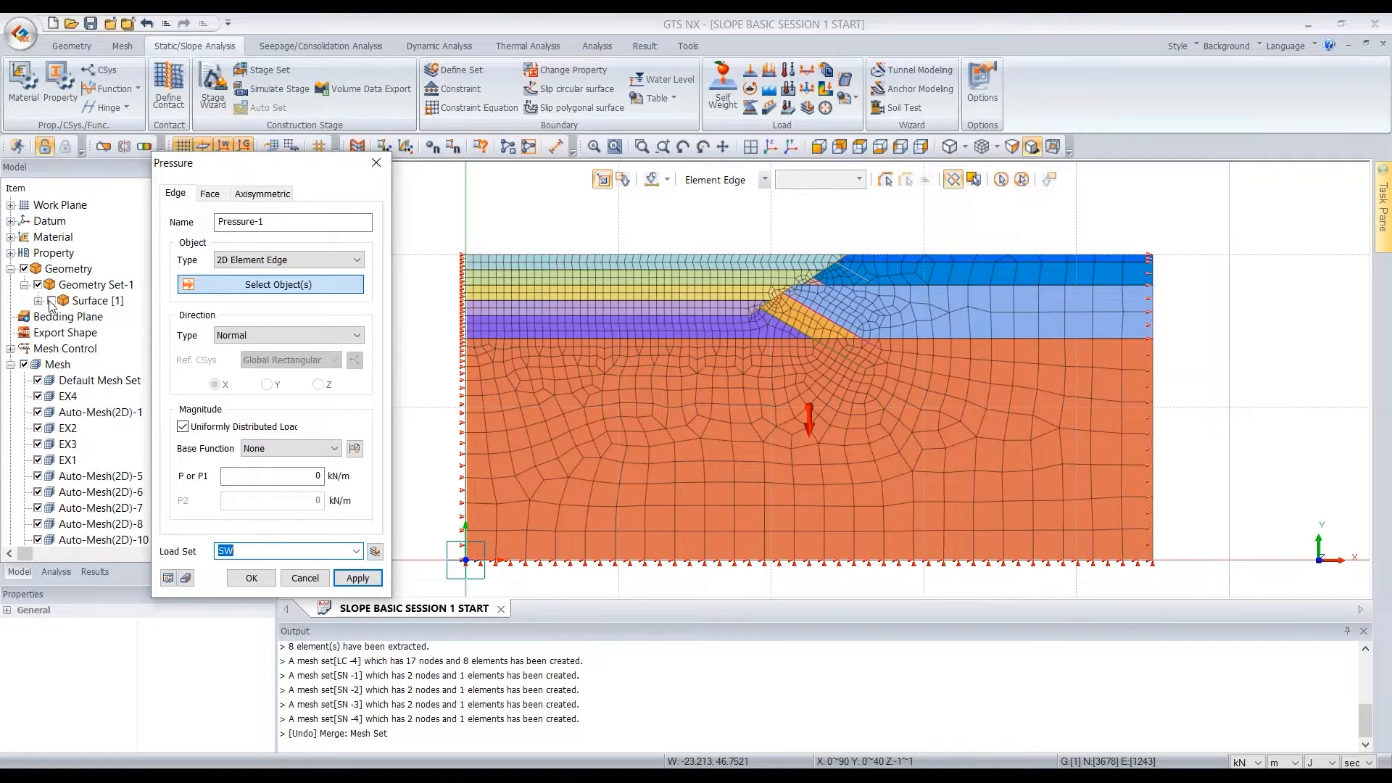
{"action": "left_click", "coordinate": [50, 300]}
{"action": "left_click", "coordinate": [288, 259]}
{"action": "left_click", "coordinate": [275, 271]}
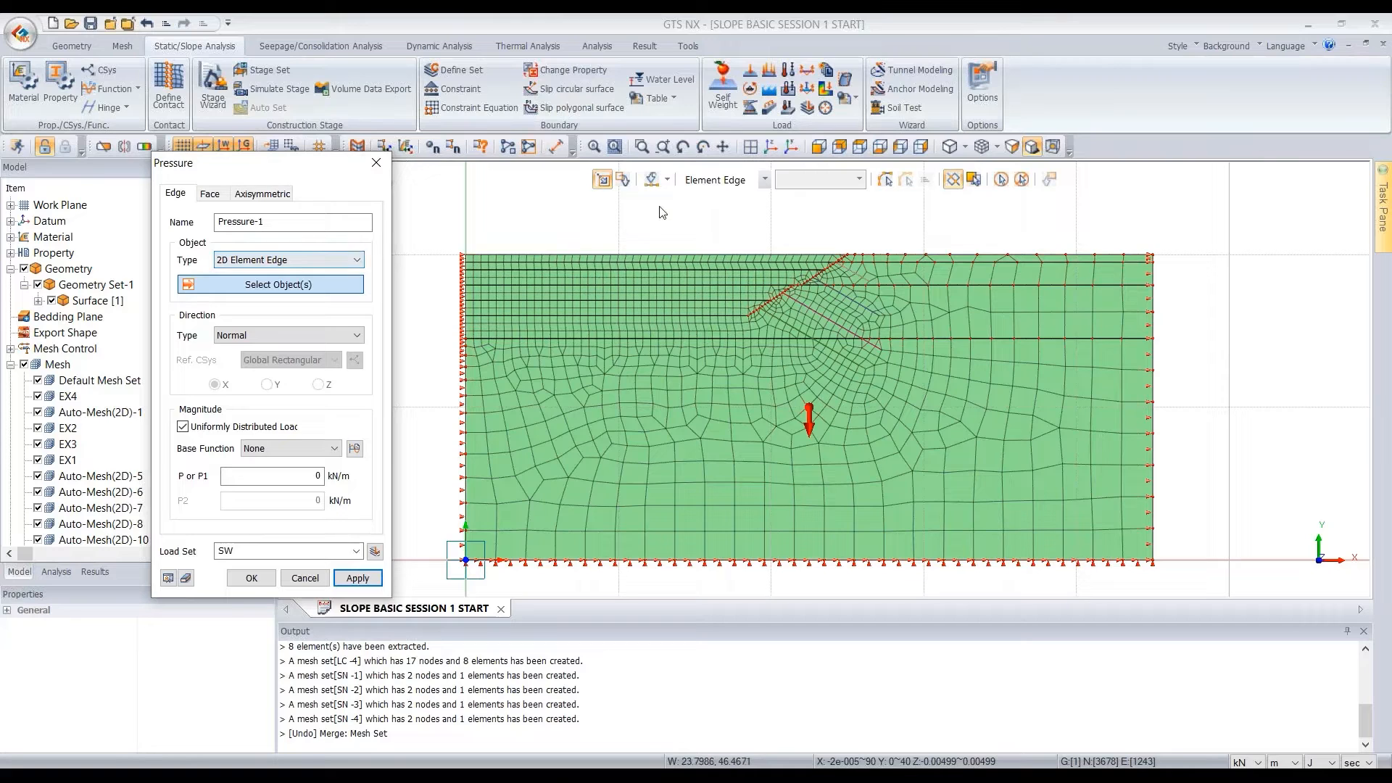
{"action": "left_click", "coordinate": [705, 214]}
{"action": "key", "text": "e"}
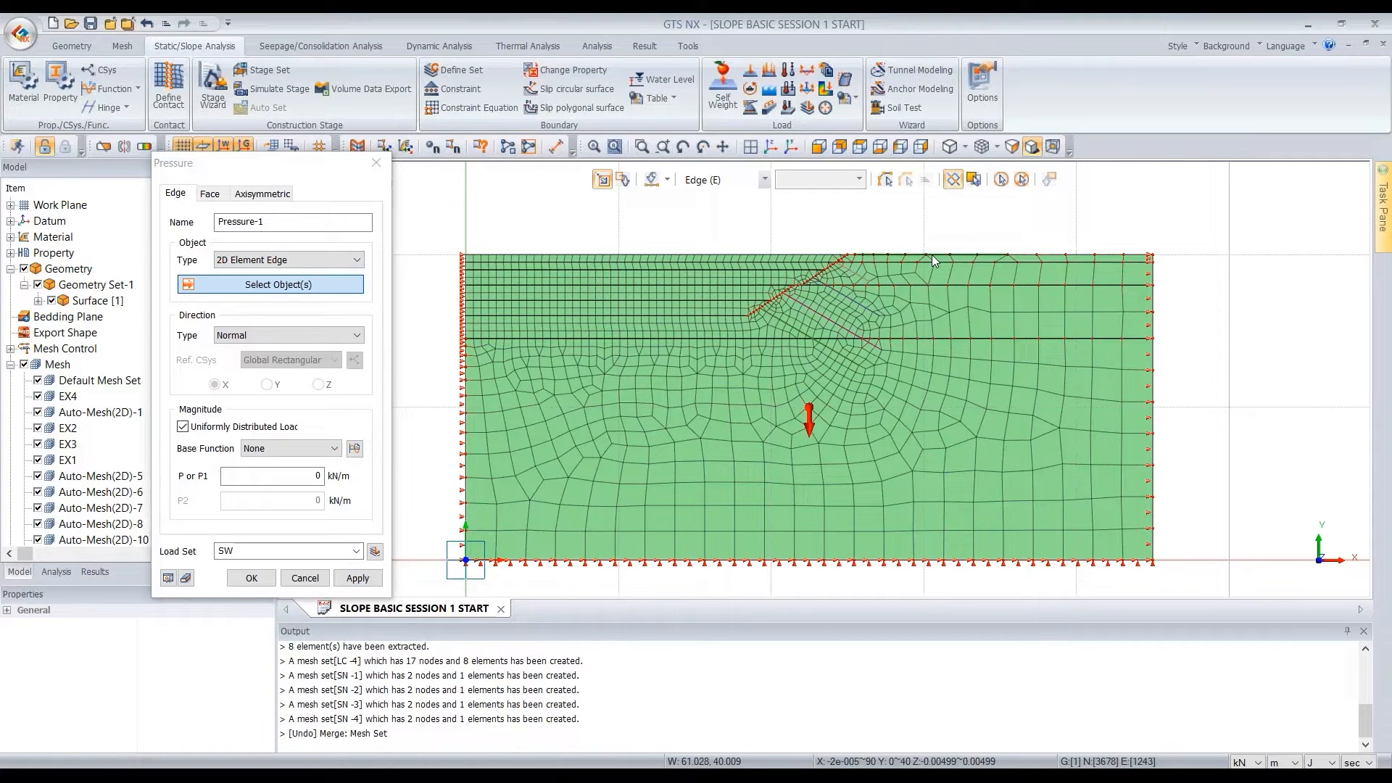
{"action": "left_click", "coordinate": [932, 254]}
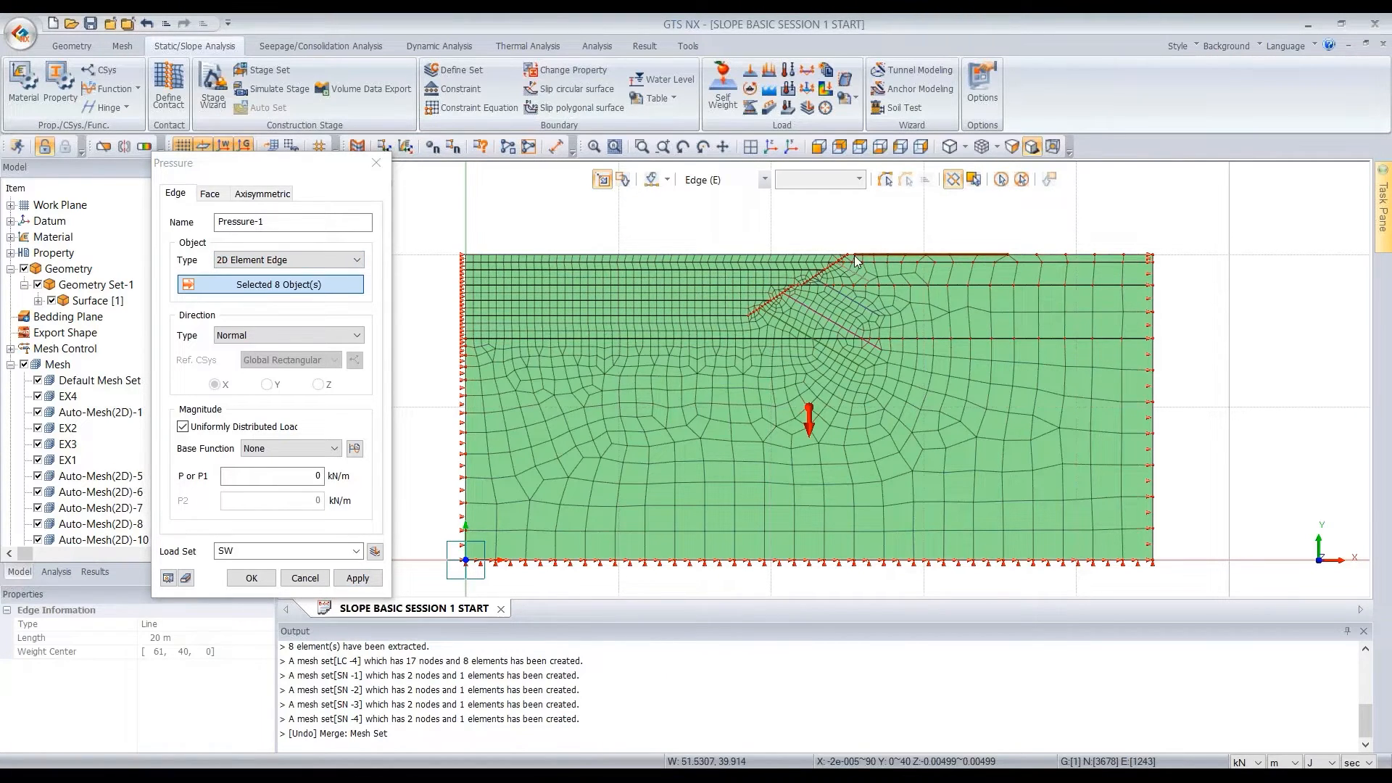
Create the crest load as a uniformly distributed normal pressure of 10 kN/m and assign its load set
{"action": "left_click", "coordinate": [283, 476]}
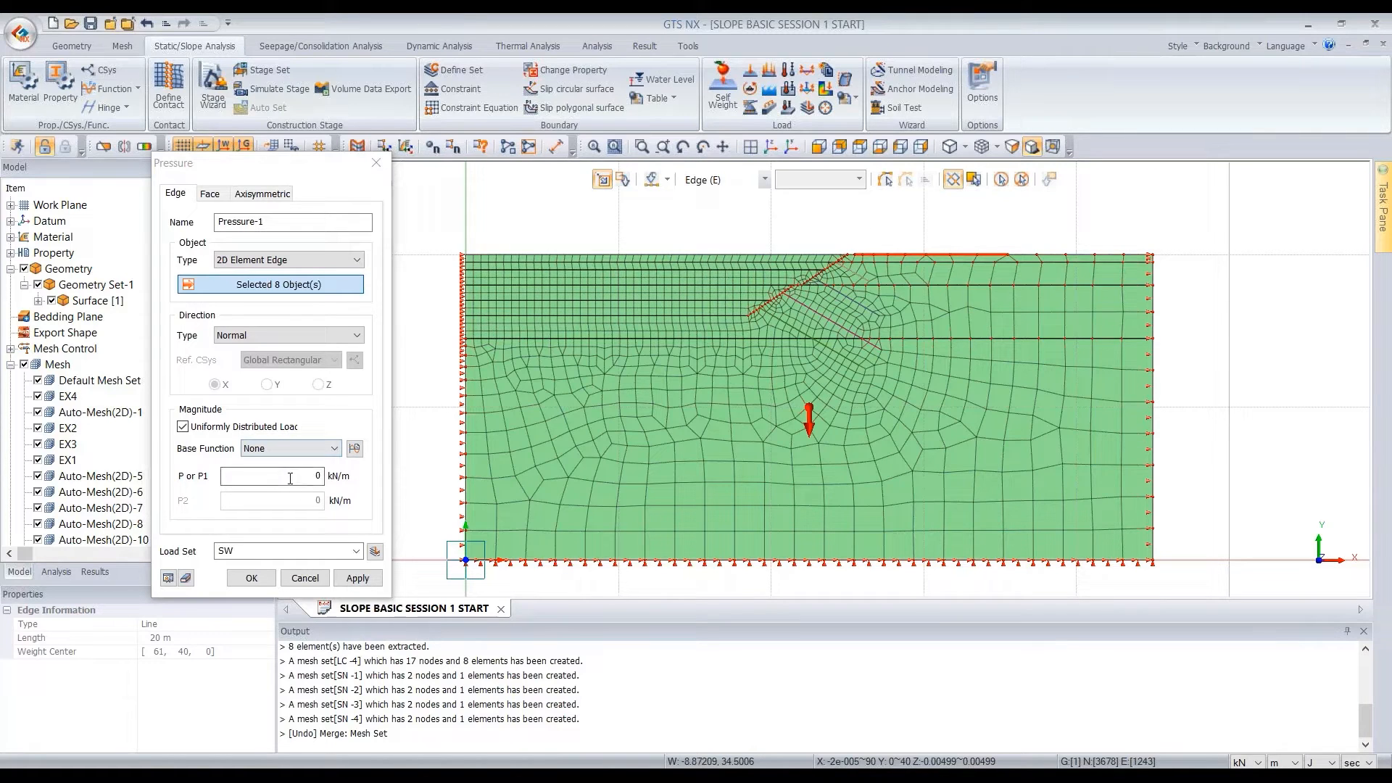
{"action": "double_click", "coordinate": [319, 477]}
{"action": "type", "text": "10"}
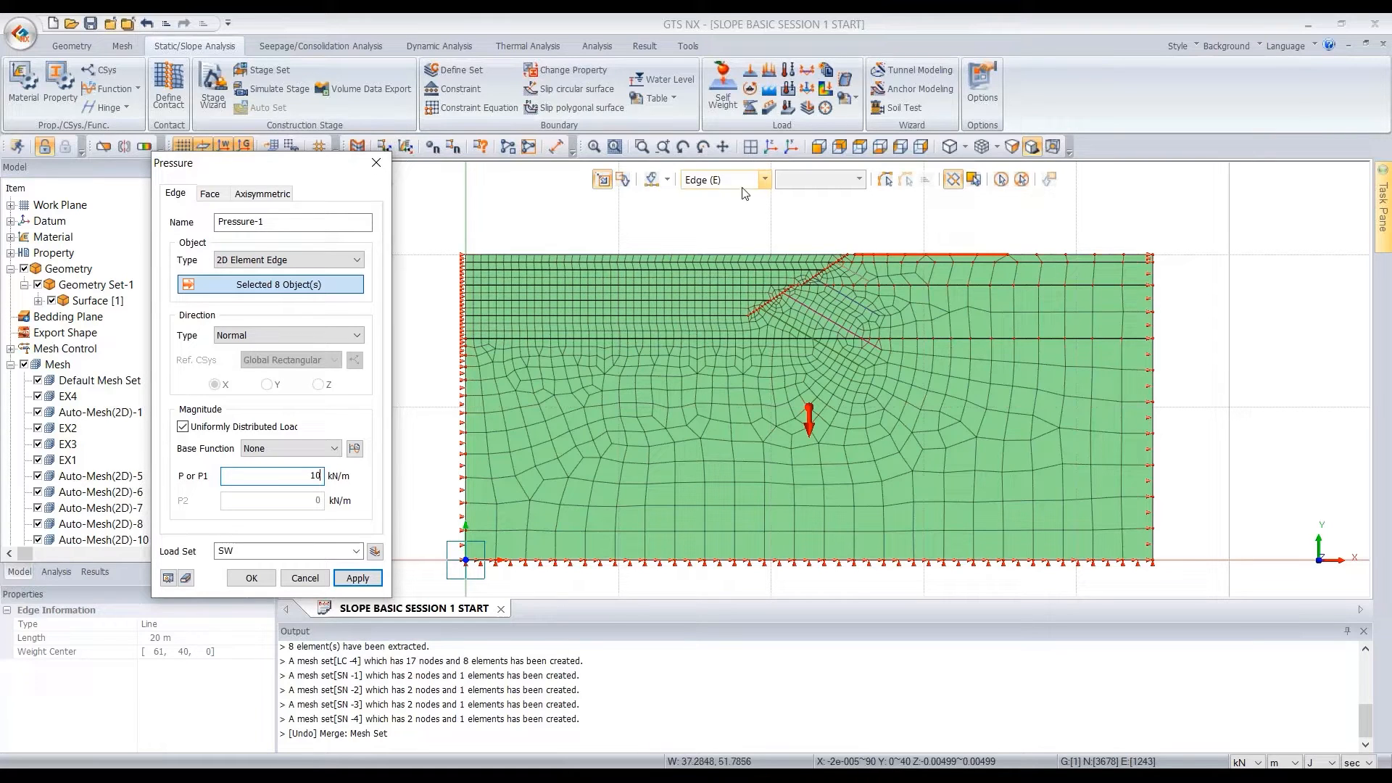
{"action": "double_click", "coordinate": [326, 476]}
{"action": "left_click", "coordinate": [283, 551]}
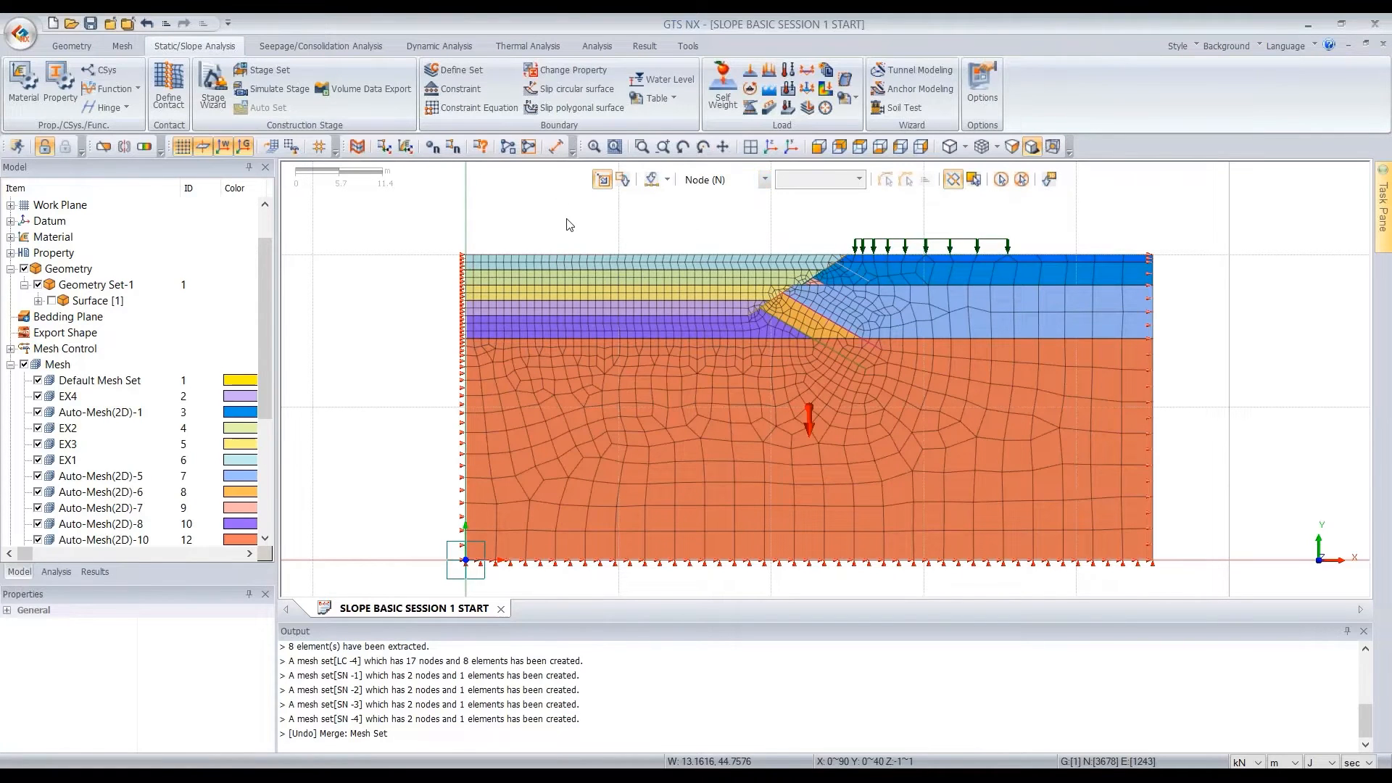
Start a Nodal Head seepage boundary applied to nodes, with the head type set to Total
{"action": "left_click", "coordinate": [371, 48]}
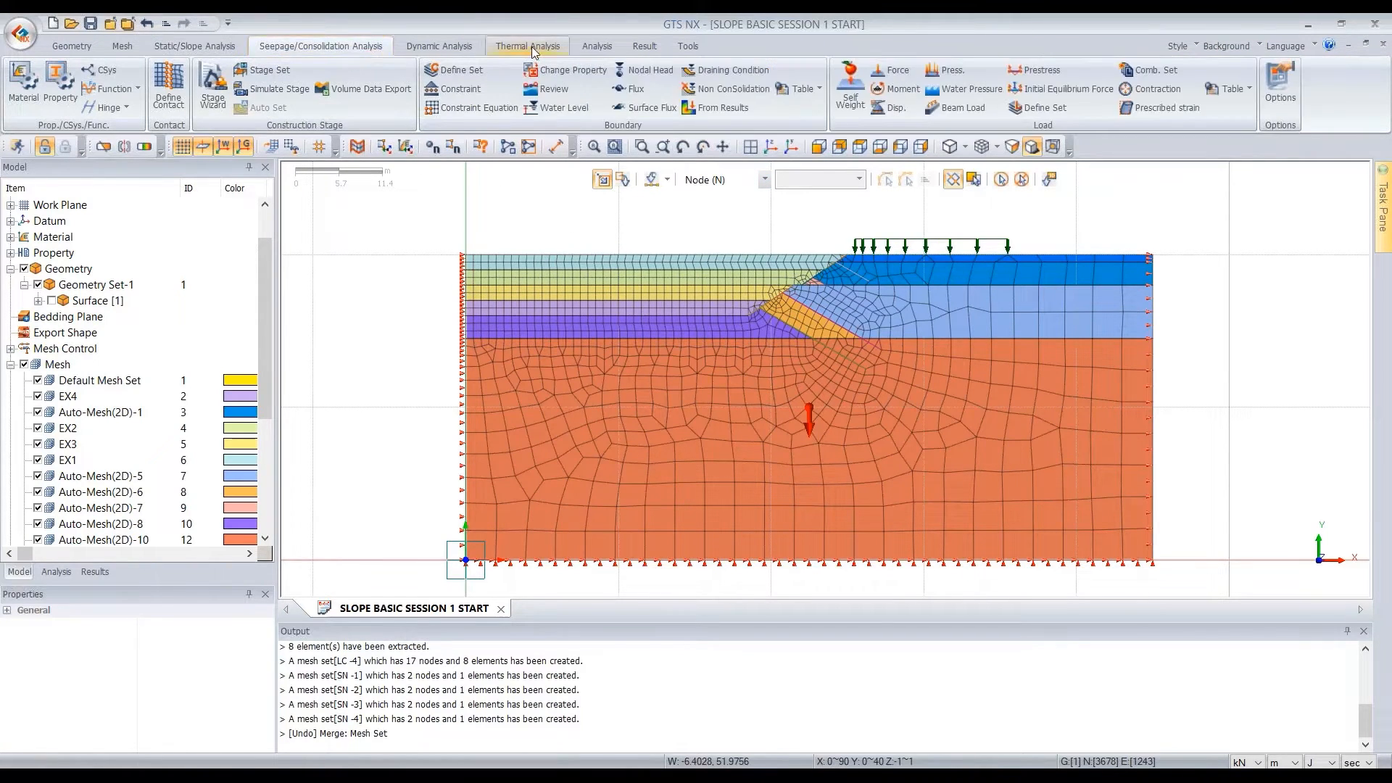
{"action": "left_click", "coordinate": [641, 70]}
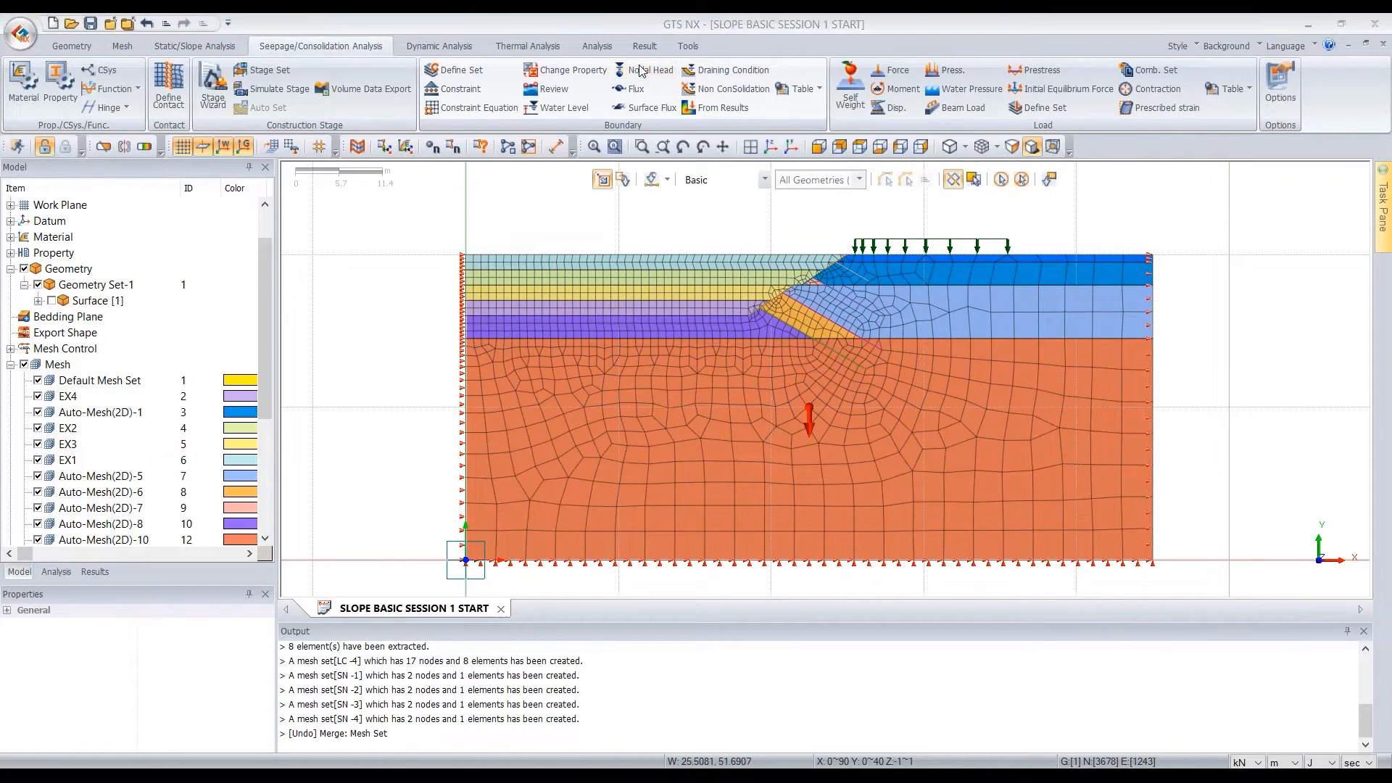
{"action": "left_click_drag", "start_coordinate": [229, 162], "coordinate": [318, 156]}
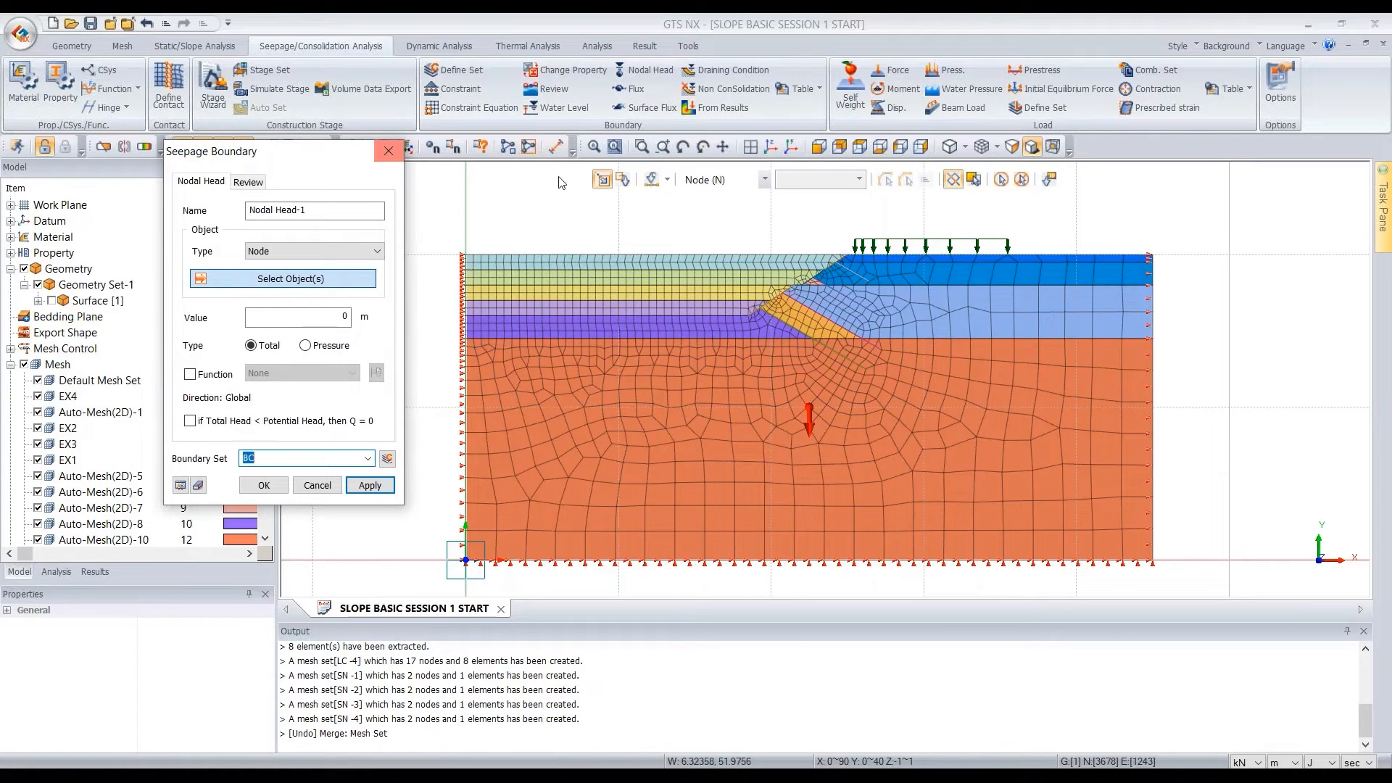
{"action": "left_click", "coordinate": [330, 319]}
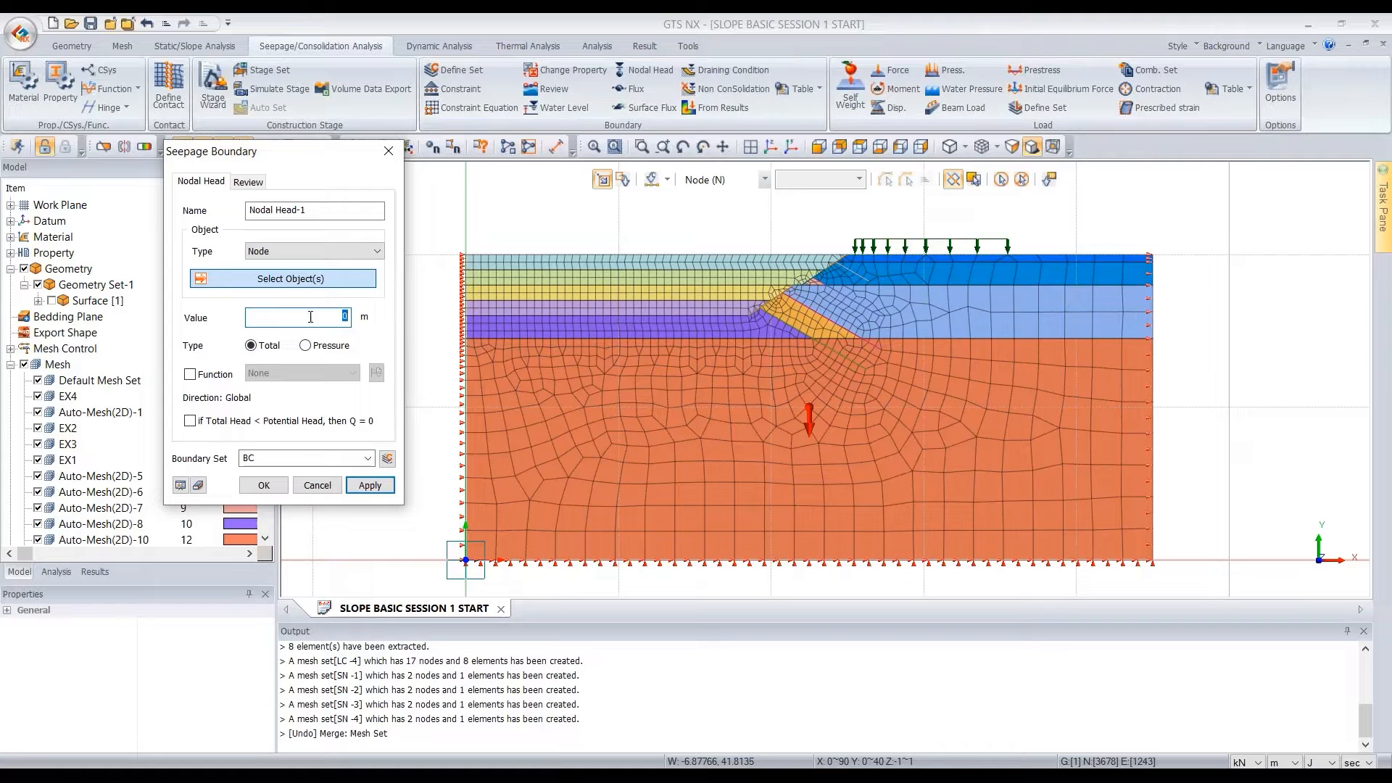
{"action": "left_click", "coordinate": [322, 347]}
{"action": "left_click", "coordinate": [251, 347]}
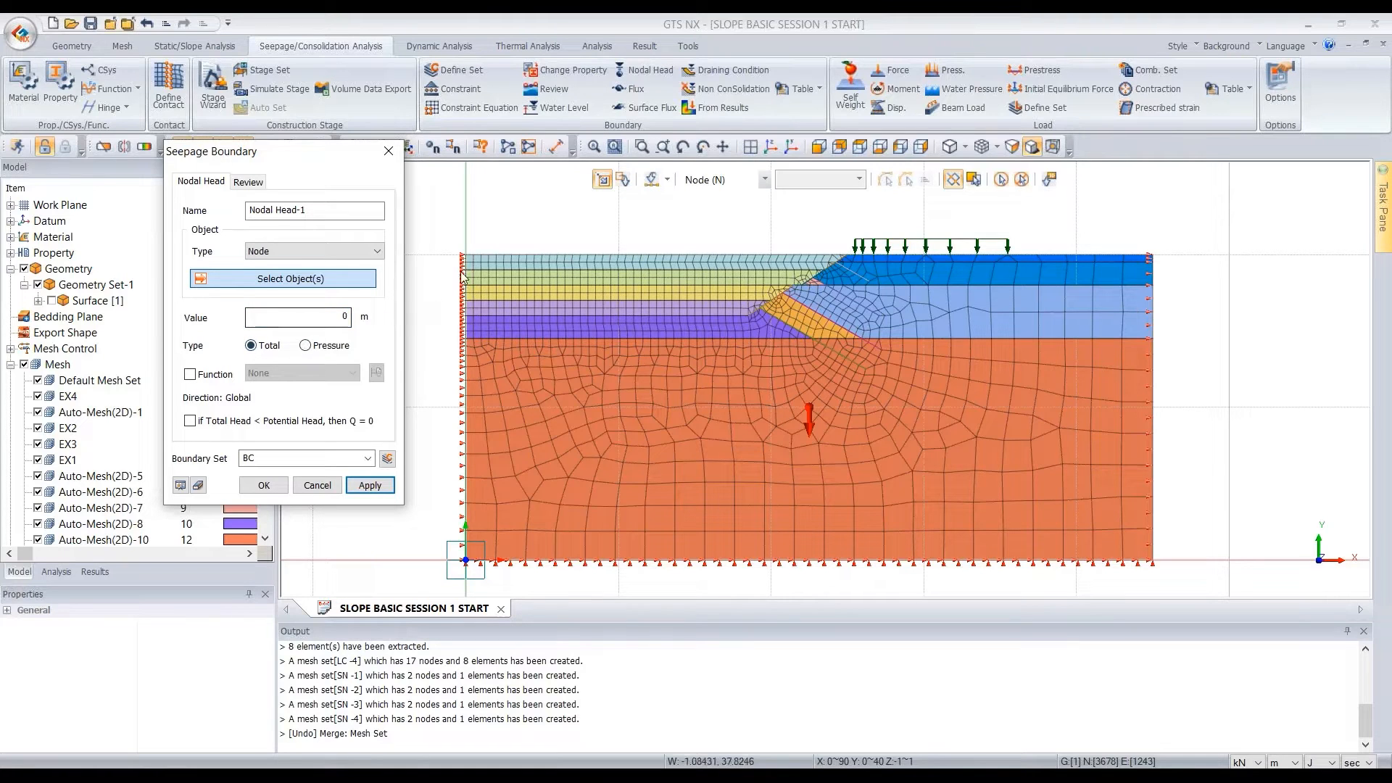
Measure the vertical distance from the model's lower-right corner to the node just below its upper-right corner
{"action": "left_click", "coordinate": [1185, 254]}
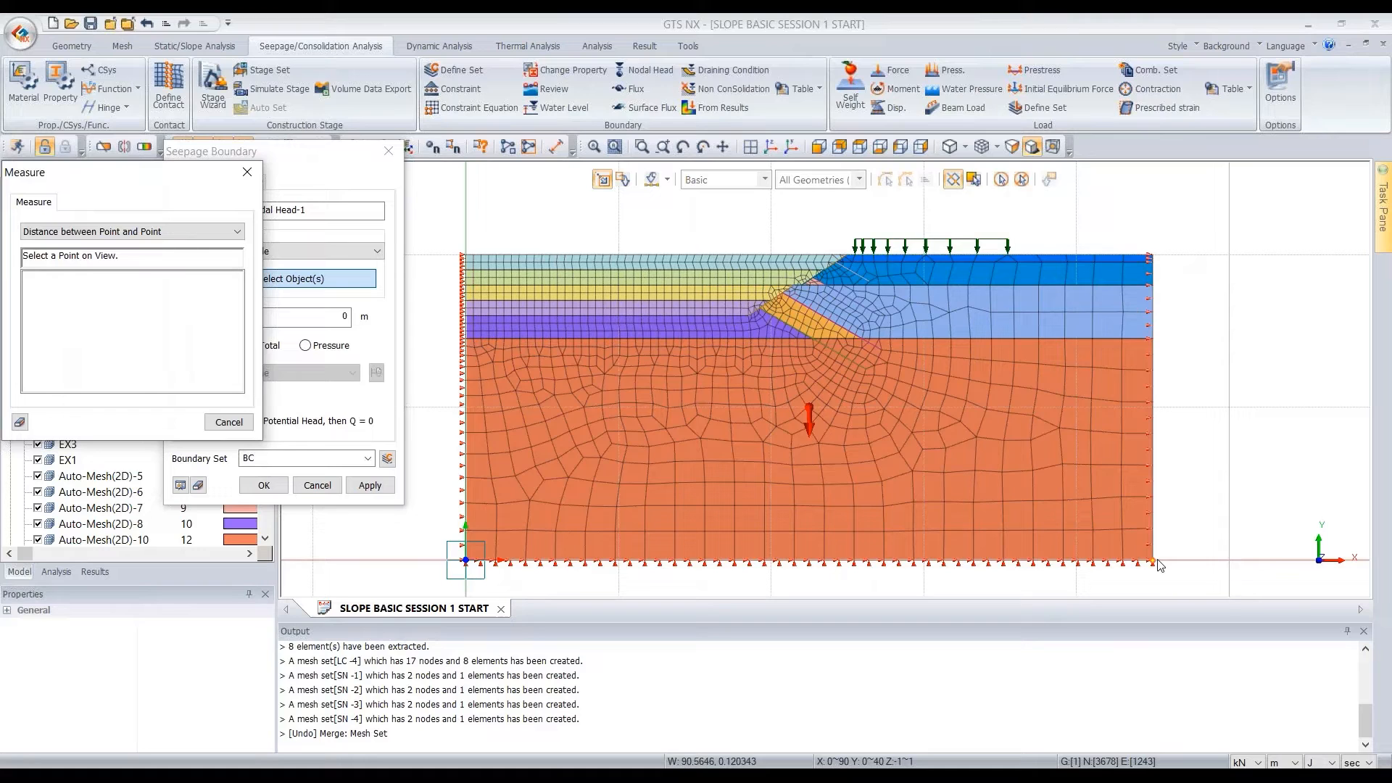
{"action": "left_click", "coordinate": [1153, 561]}
{"action": "left_click", "coordinate": [1152, 261]}
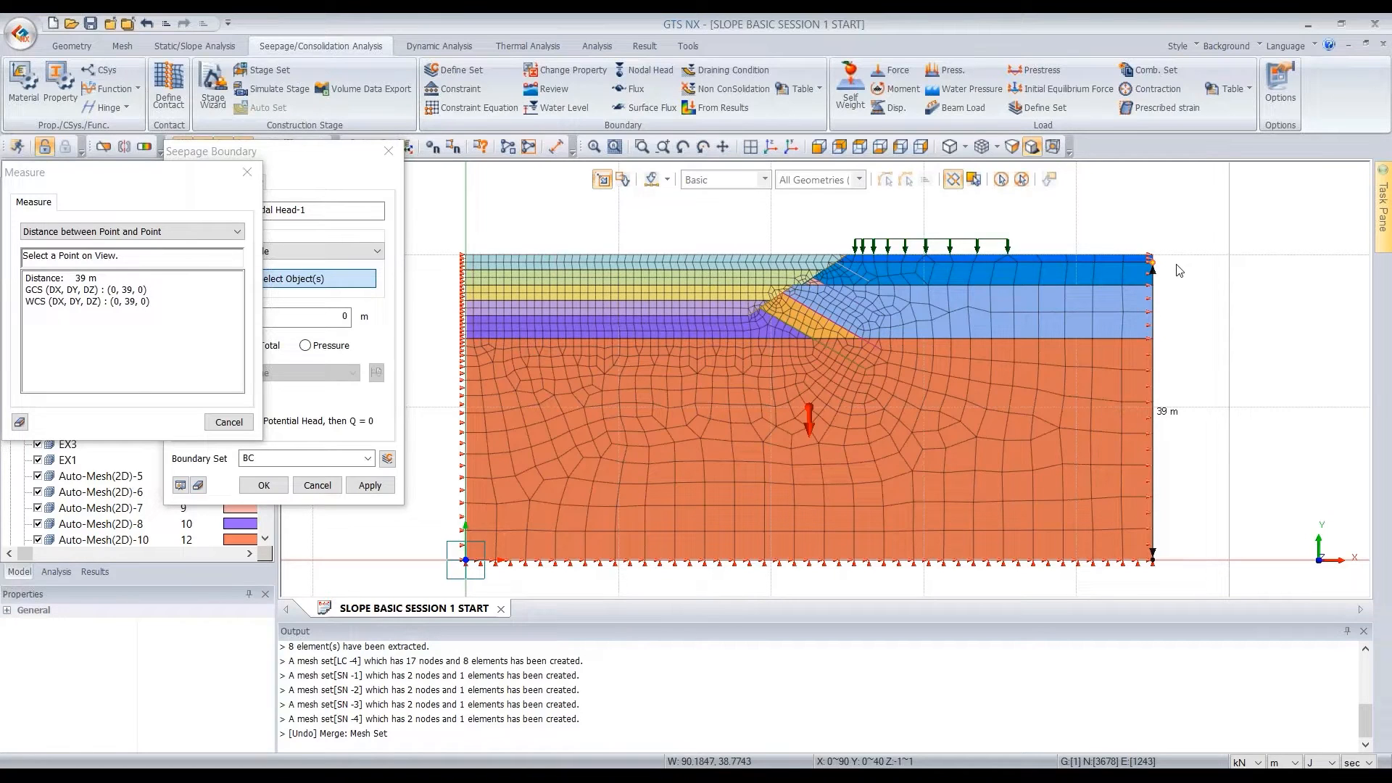
{"action": "key", "text": "Escape"}
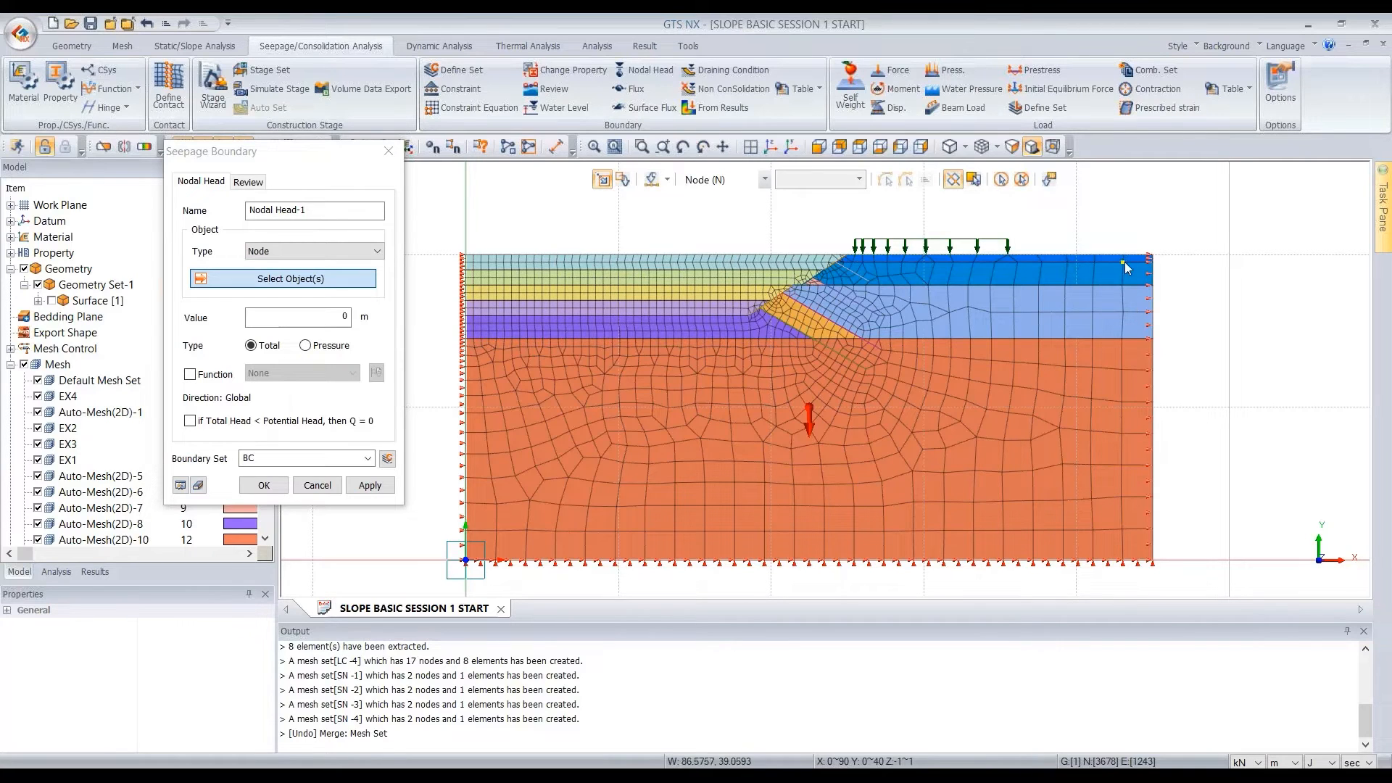
Set the nodal head value to 39 m and name its boundary set R.INITIAL
{"action": "left_click", "coordinate": [328, 319]}
{"action": "type", "text": "39"}
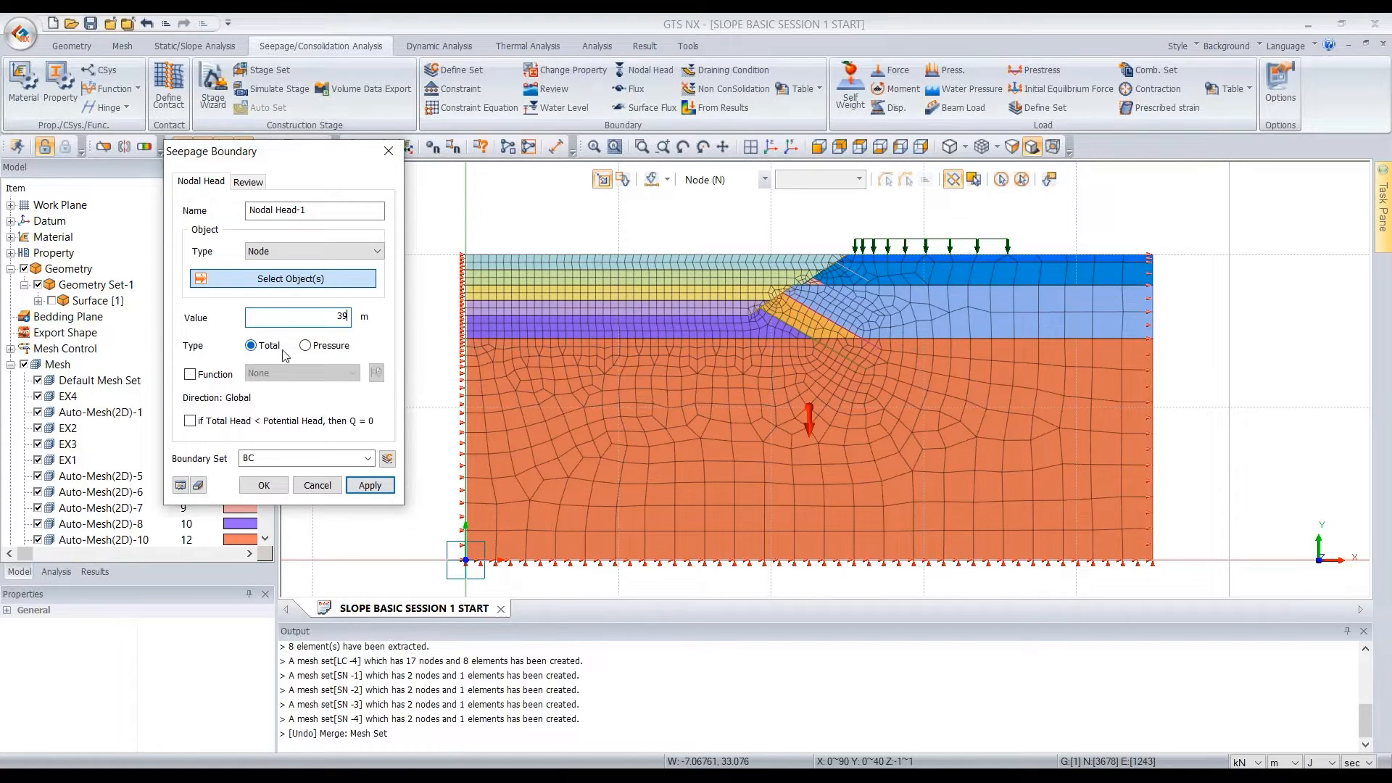
{"action": "left_click", "coordinate": [303, 459]}
{"action": "type", "text": "R.INITIAL"}
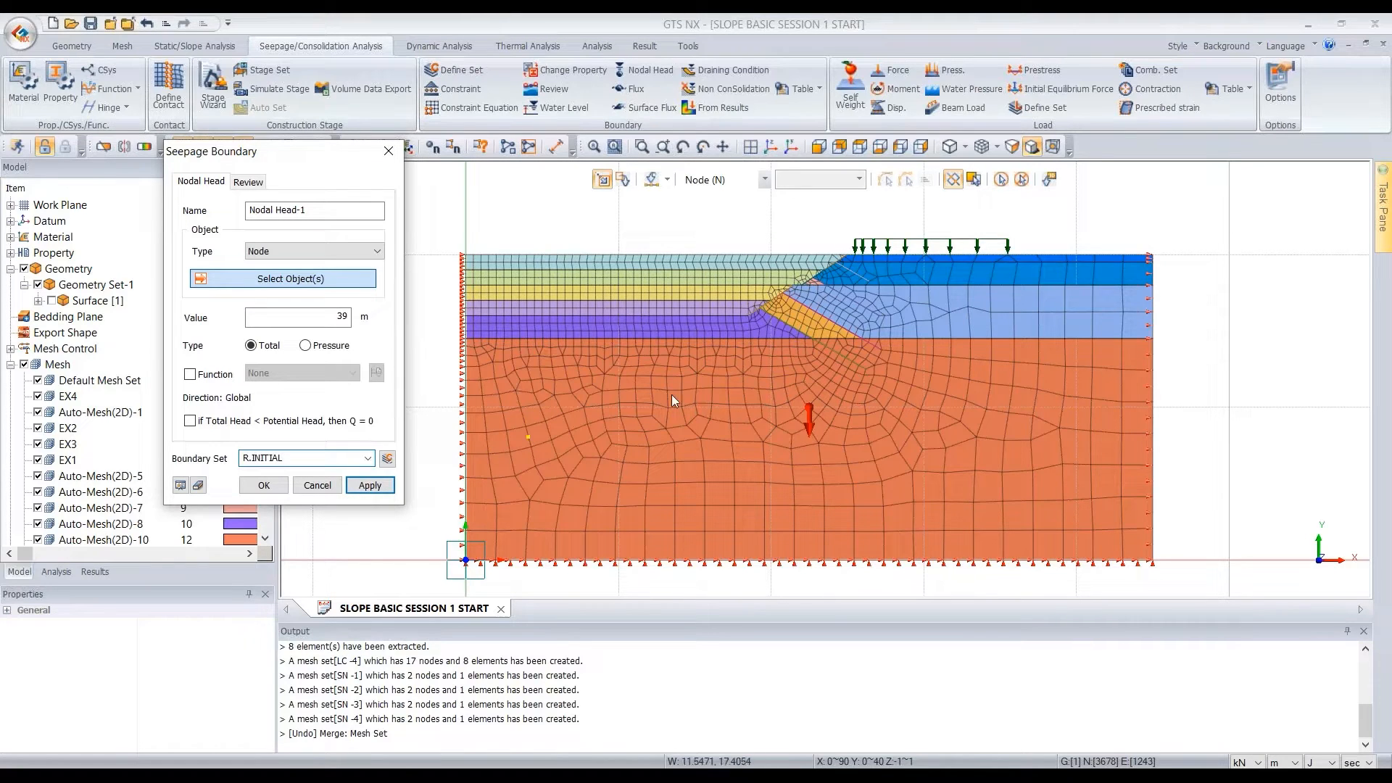
Apply the nodal head to the model's right-side nodes from just below the upper corner down to the base
{"action": "left_click", "coordinate": [1160, 263]}
{"action": "left_click_drag", "start_coordinate": [1160, 270], "coordinate": [1150, 586]}
{"action": "scroll", "coordinate": [1169, 293], "scroll_direction": "up", "scroll_amount": 2}
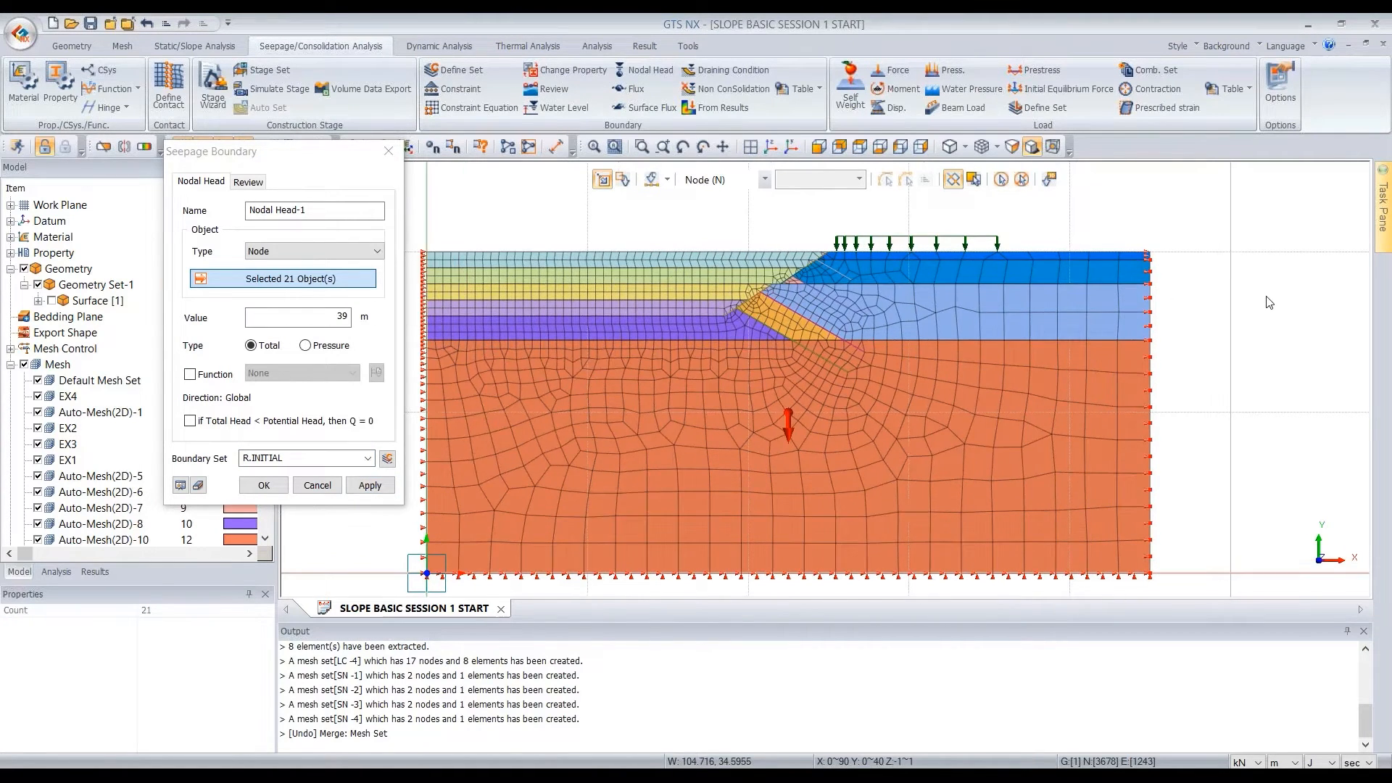
{"action": "scroll", "coordinate": [1161, 261], "scroll_direction": "down", "scroll_amount": 3}
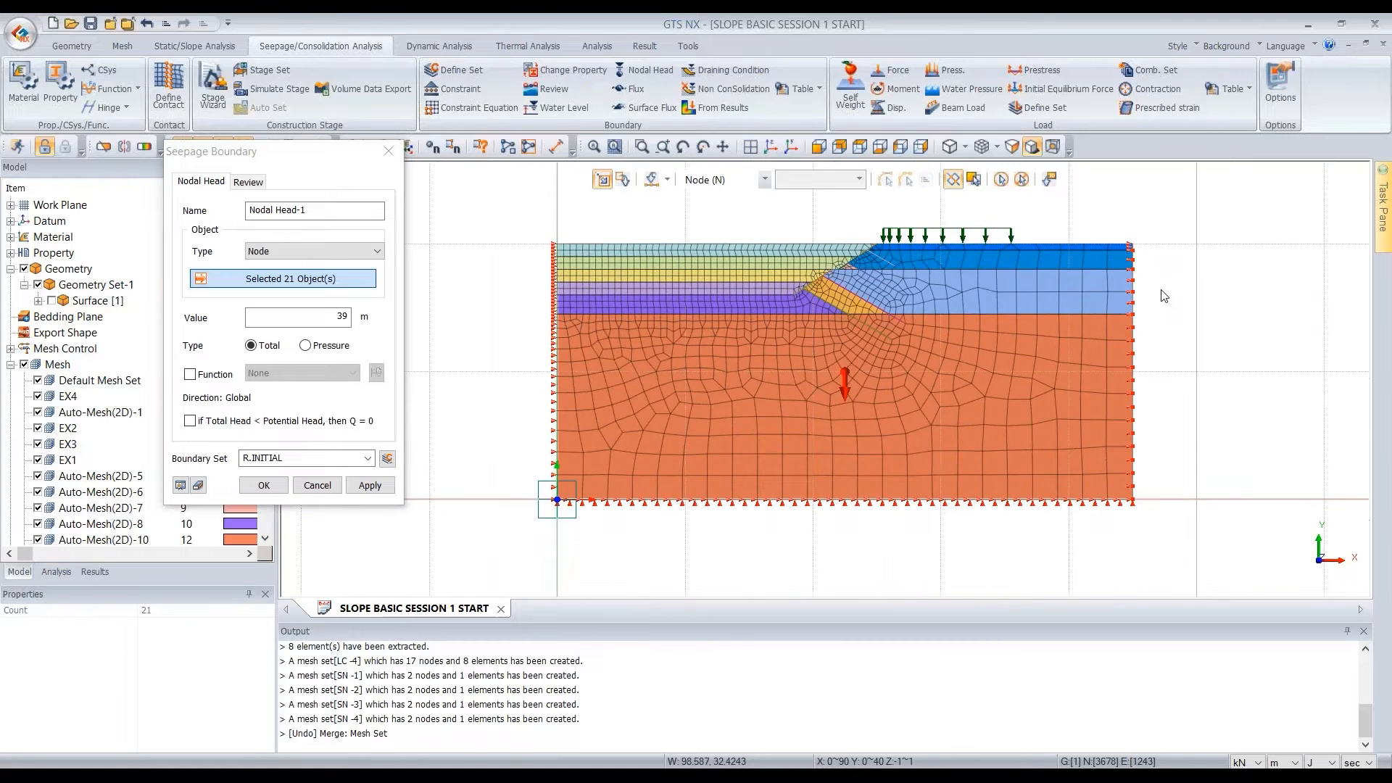
{"action": "scroll", "coordinate": [1164, 296], "scroll_direction": "up", "scroll_amount": 1}
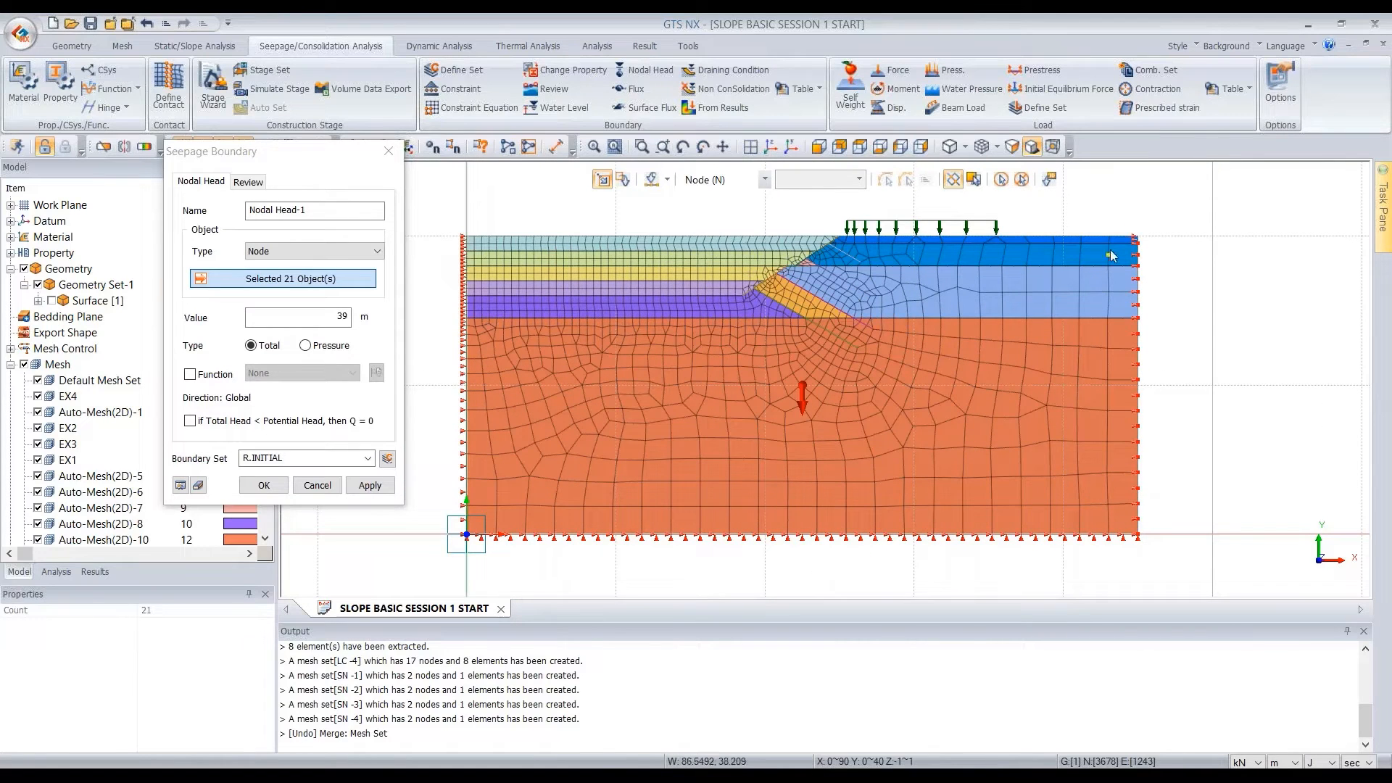
{"action": "left_click", "coordinate": [370, 485]}
Create a 39 m total nodal head in boundary set L.INITIAL on the left-side nodes, deselecting the extra node near the top
{"action": "type", "text": "L.INITIAL"}
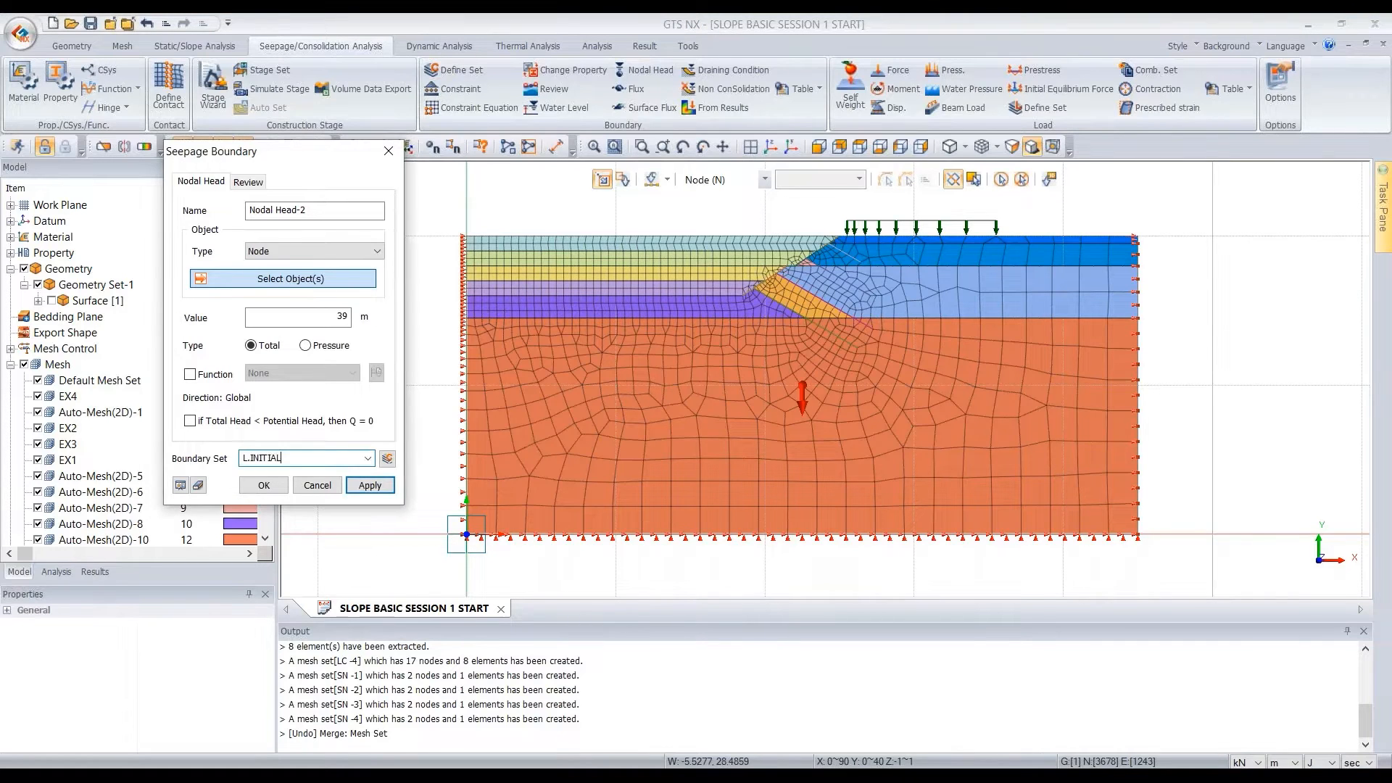
{"action": "left_click", "coordinate": [448, 246]}
{"action": "left_click_drag", "start_coordinate": [447, 246], "coordinate": [467, 537]}
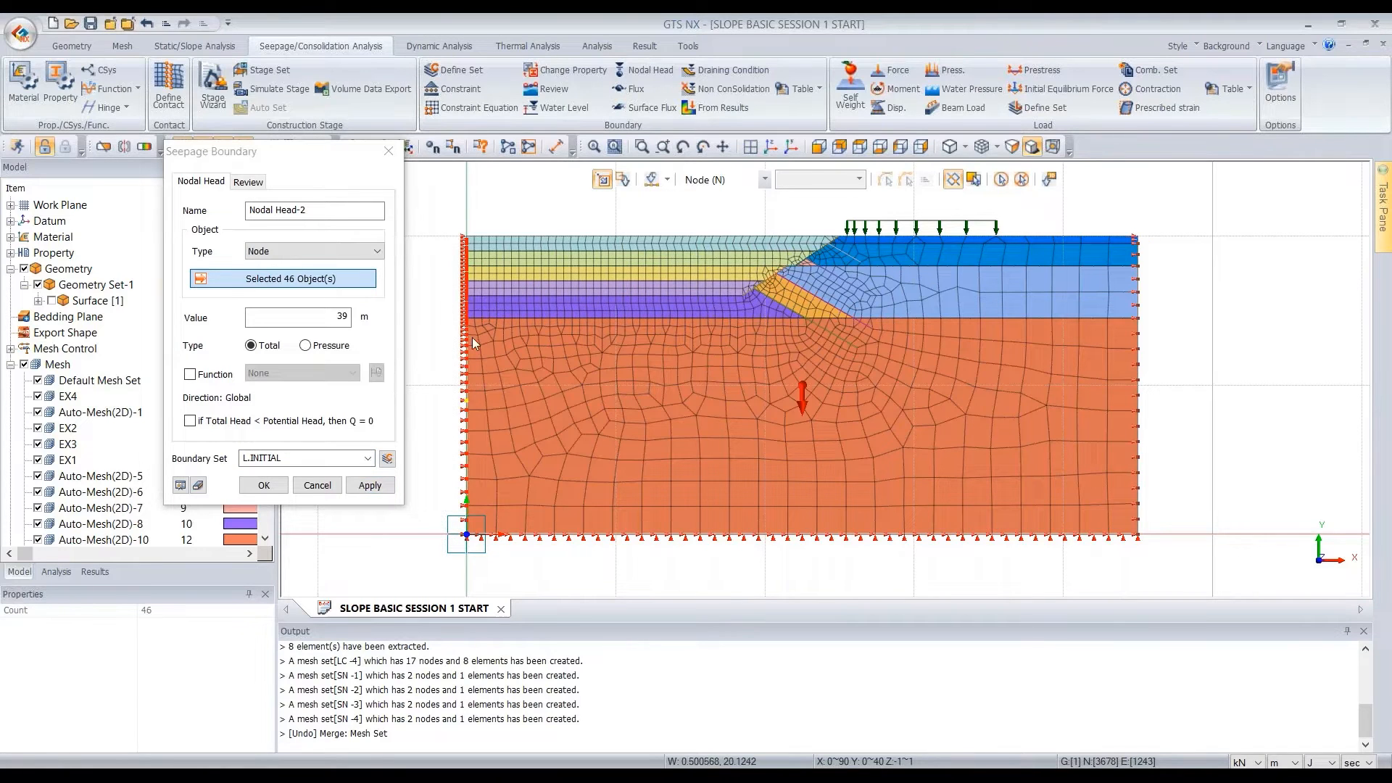
{"action": "scroll", "coordinate": [475, 250], "scroll_direction": "up", "scroll_amount": 2}
{"action": "scroll", "coordinate": [476, 257], "scroll_direction": "up", "scroll_amount": 3}
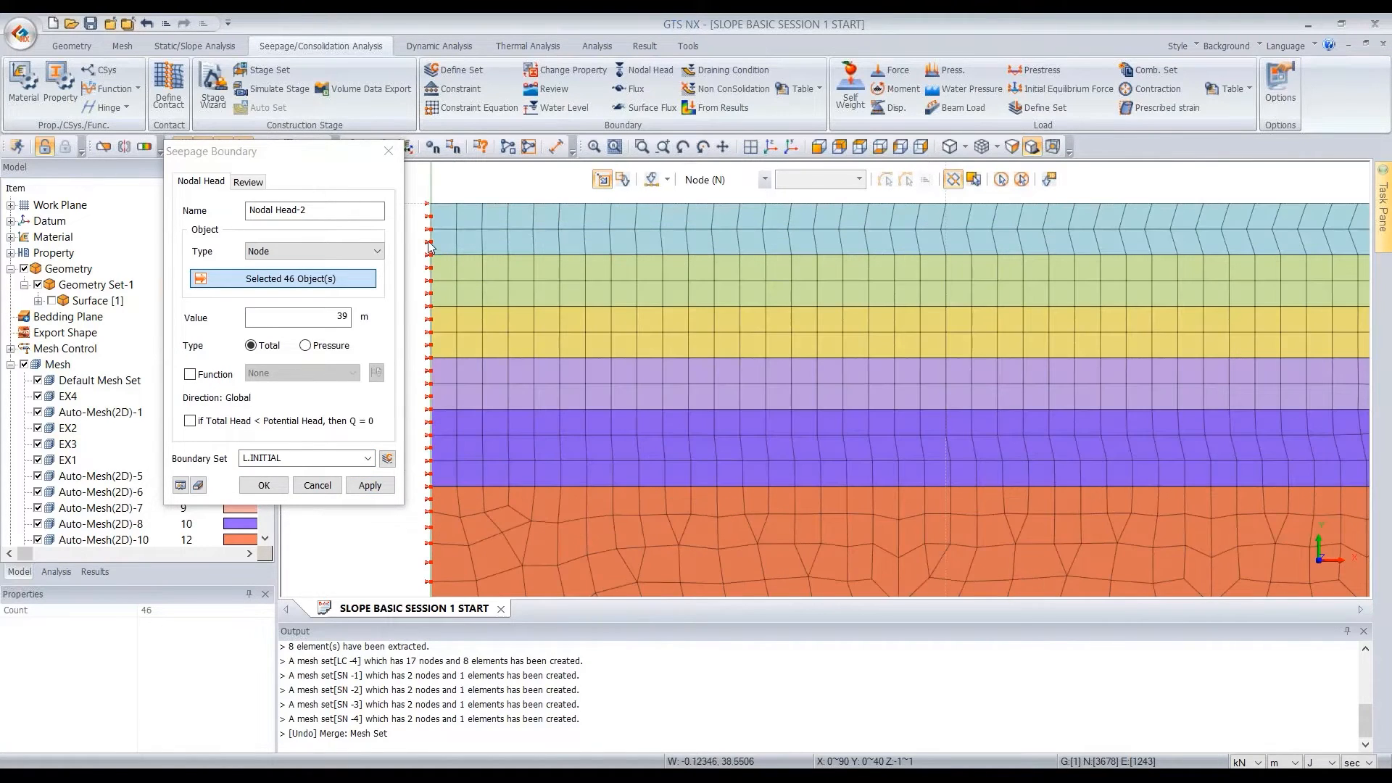
{"action": "left_click", "coordinate": [433, 218]}
{"action": "scroll", "coordinate": [490, 221], "scroll_direction": "down", "scroll_amount": 5}
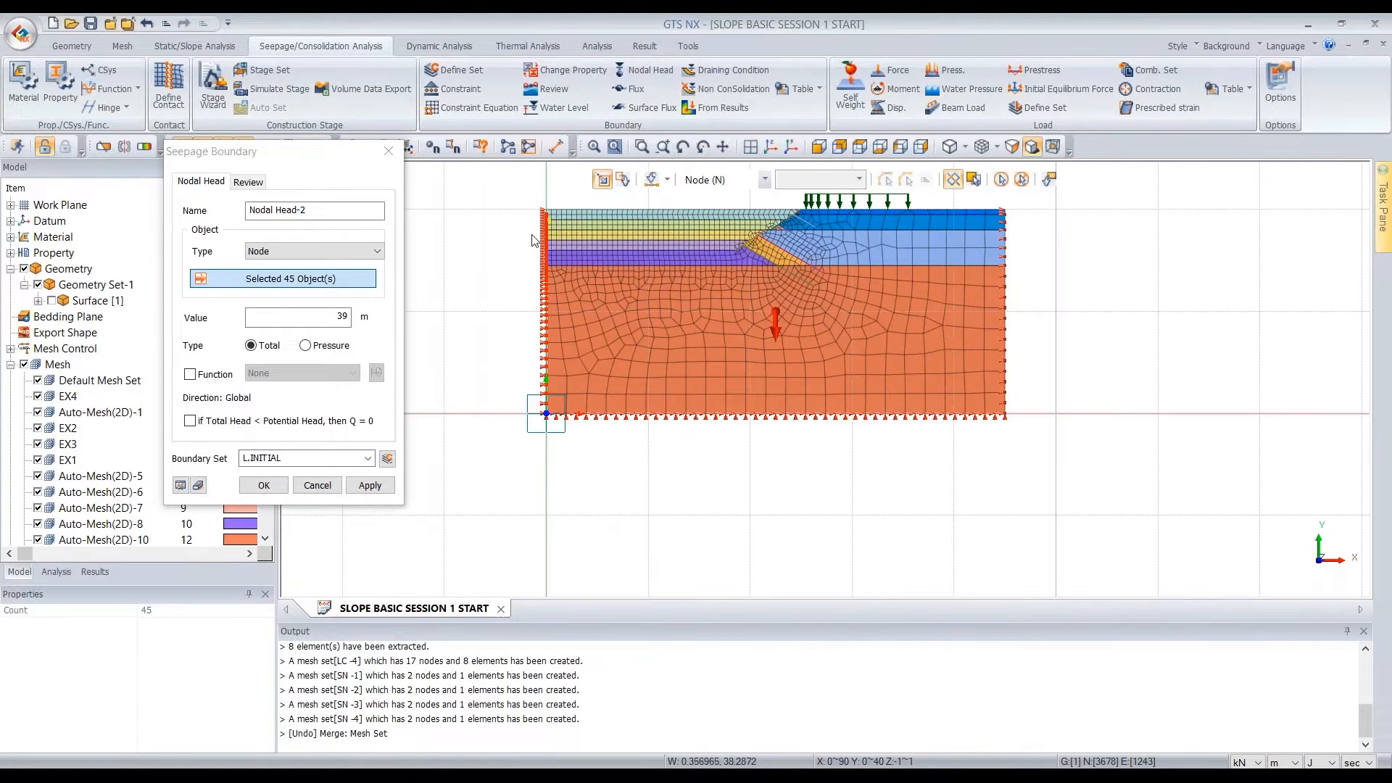
{"action": "left_click", "coordinate": [368, 484]}
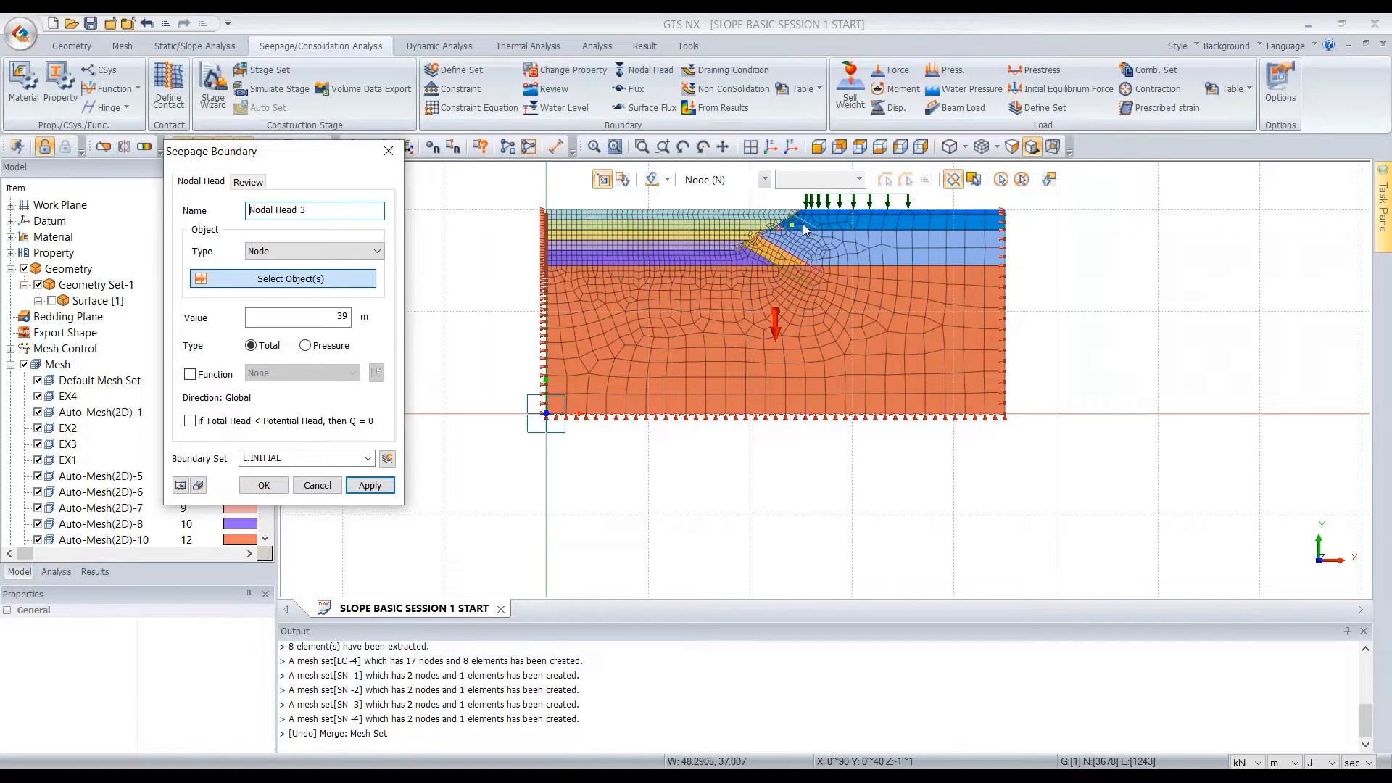
{"action": "scroll", "coordinate": [824, 219], "scroll_direction": "up", "scroll_amount": 4}
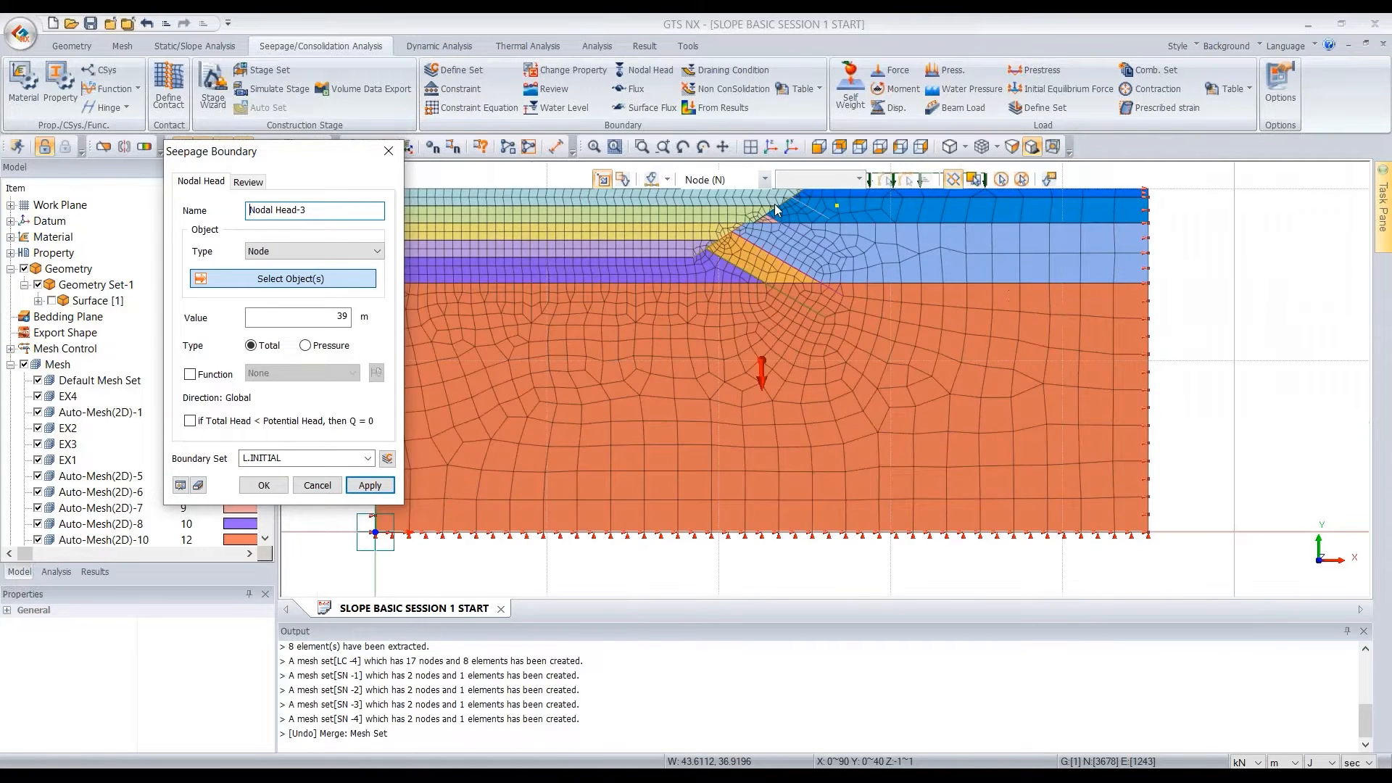
{"action": "scroll", "coordinate": [815, 263], "scroll_direction": "up", "scroll_amount": 1}
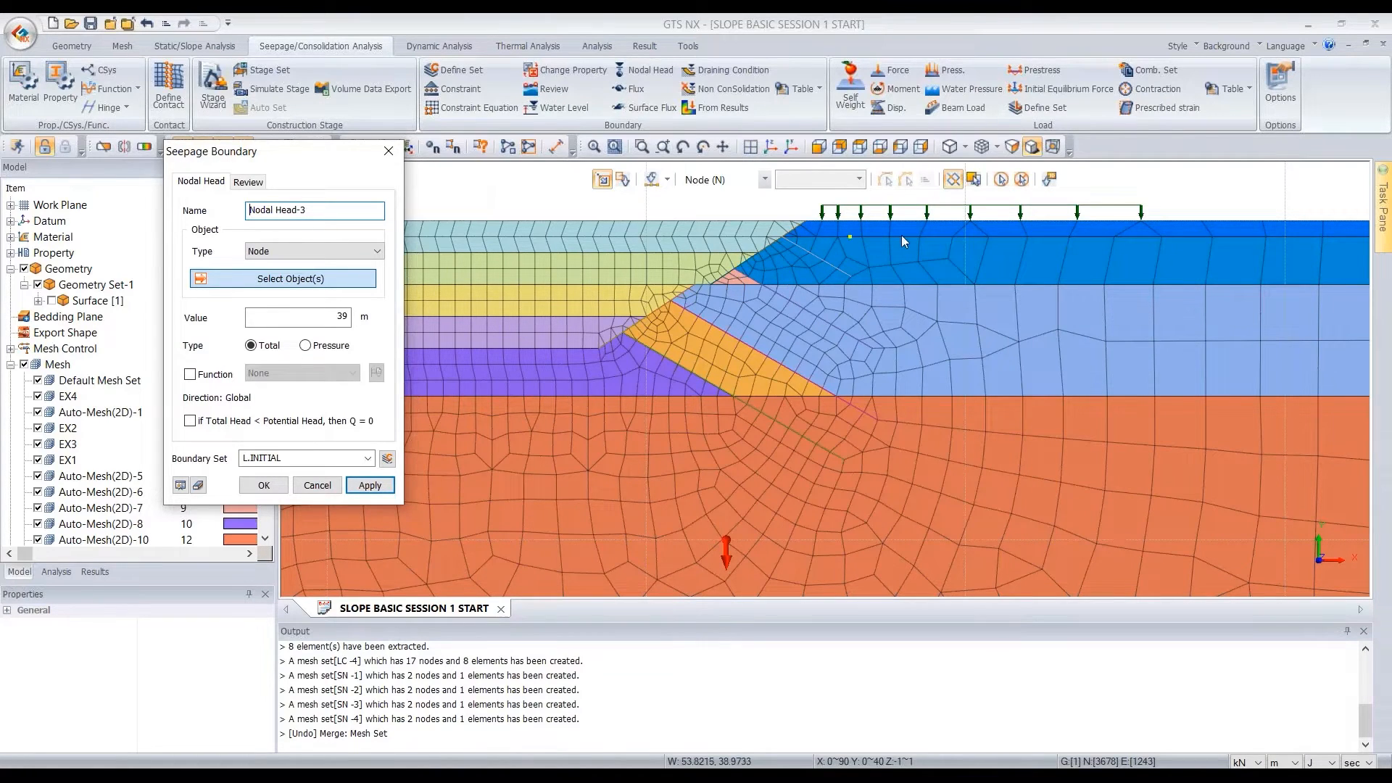
{"action": "scroll", "coordinate": [998, 215], "scroll_direction": "down", "scroll_amount": 1}
{"action": "scroll", "coordinate": [997, 214], "scroll_direction": "down", "scroll_amount": 3}
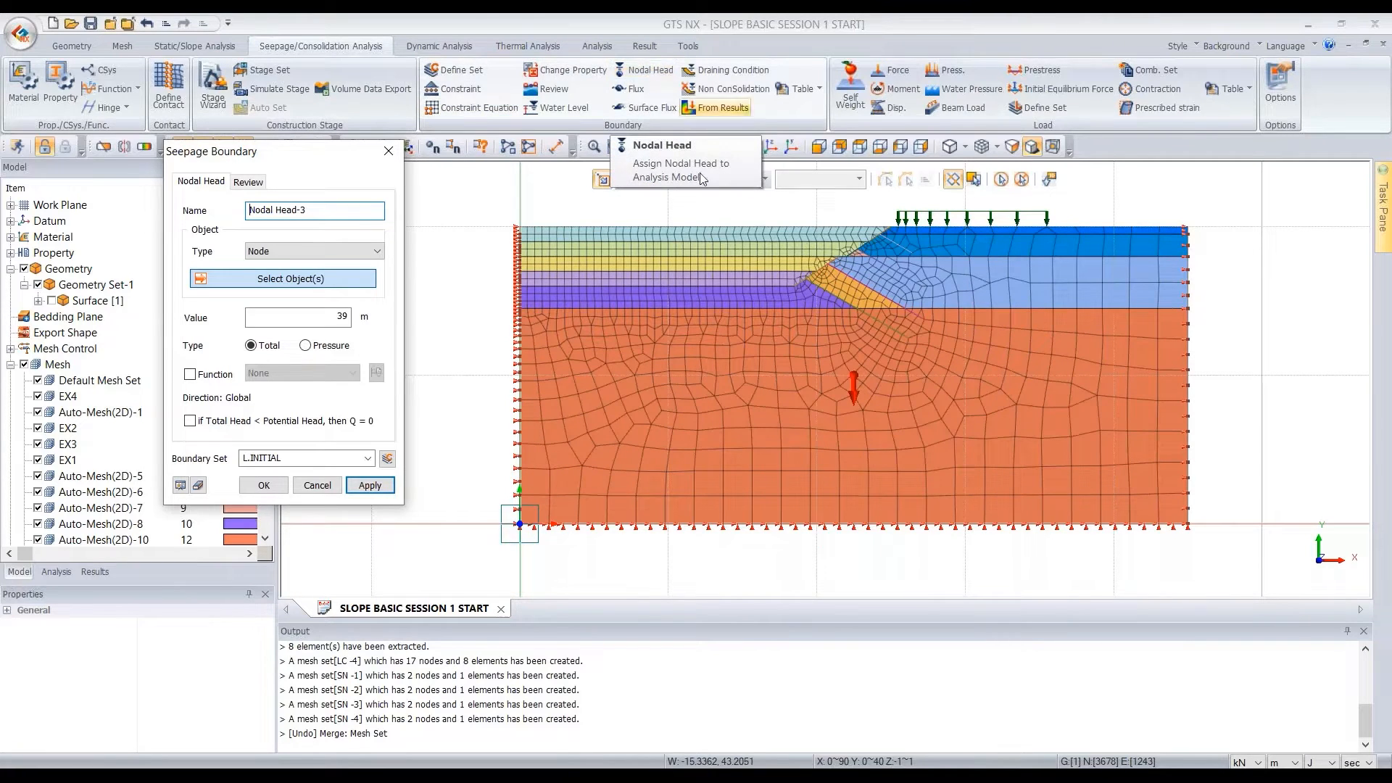
{"action": "scroll", "coordinate": [596, 245], "scroll_direction": "up", "scroll_amount": 1}
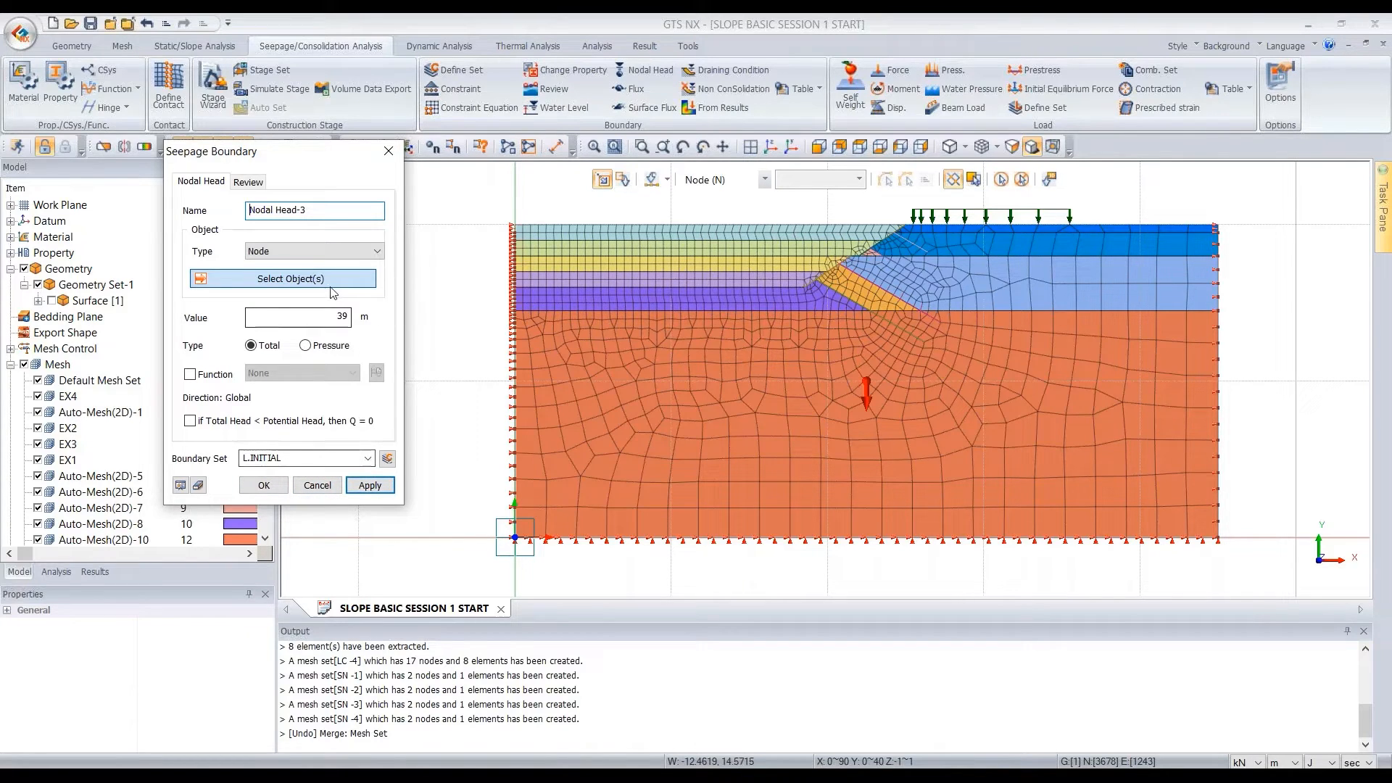
Hide the EX1 mesh set and select the nodes along the exposed top of EX2 up to the slope face
{"action": "left_click", "coordinate": [38, 460]}
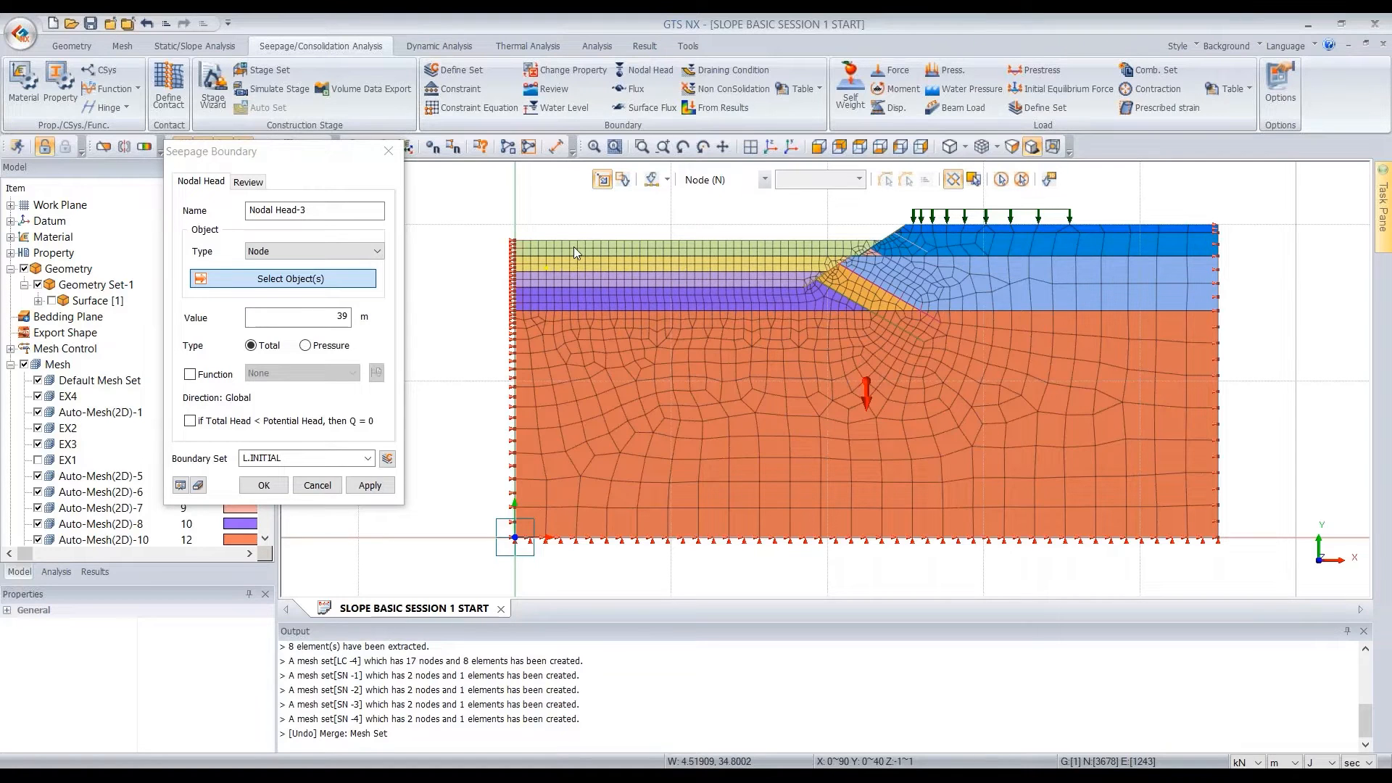
{"action": "scroll", "coordinate": [573, 246], "scroll_direction": "up", "scroll_amount": 3}
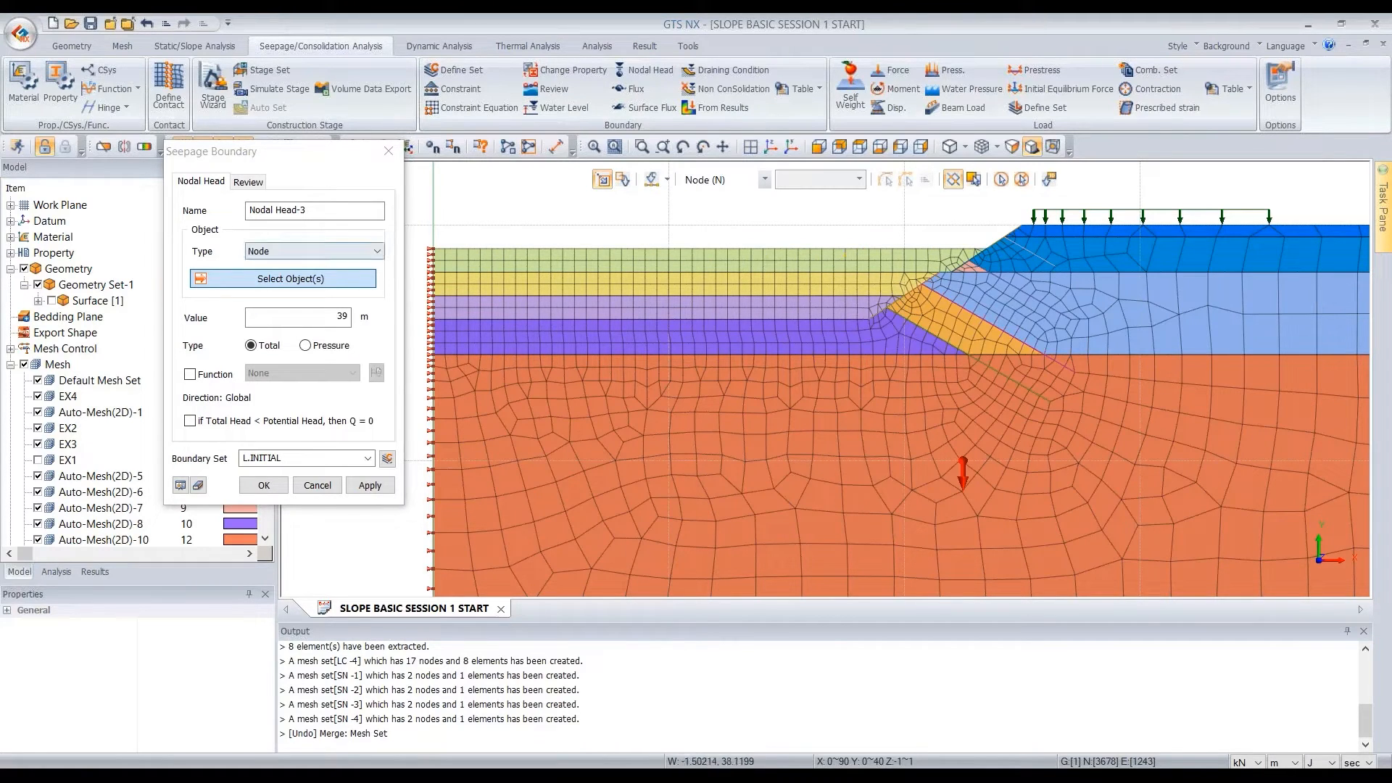
{"action": "left_click_drag", "start_coordinate": [752, 244], "coordinate": [976, 250]}
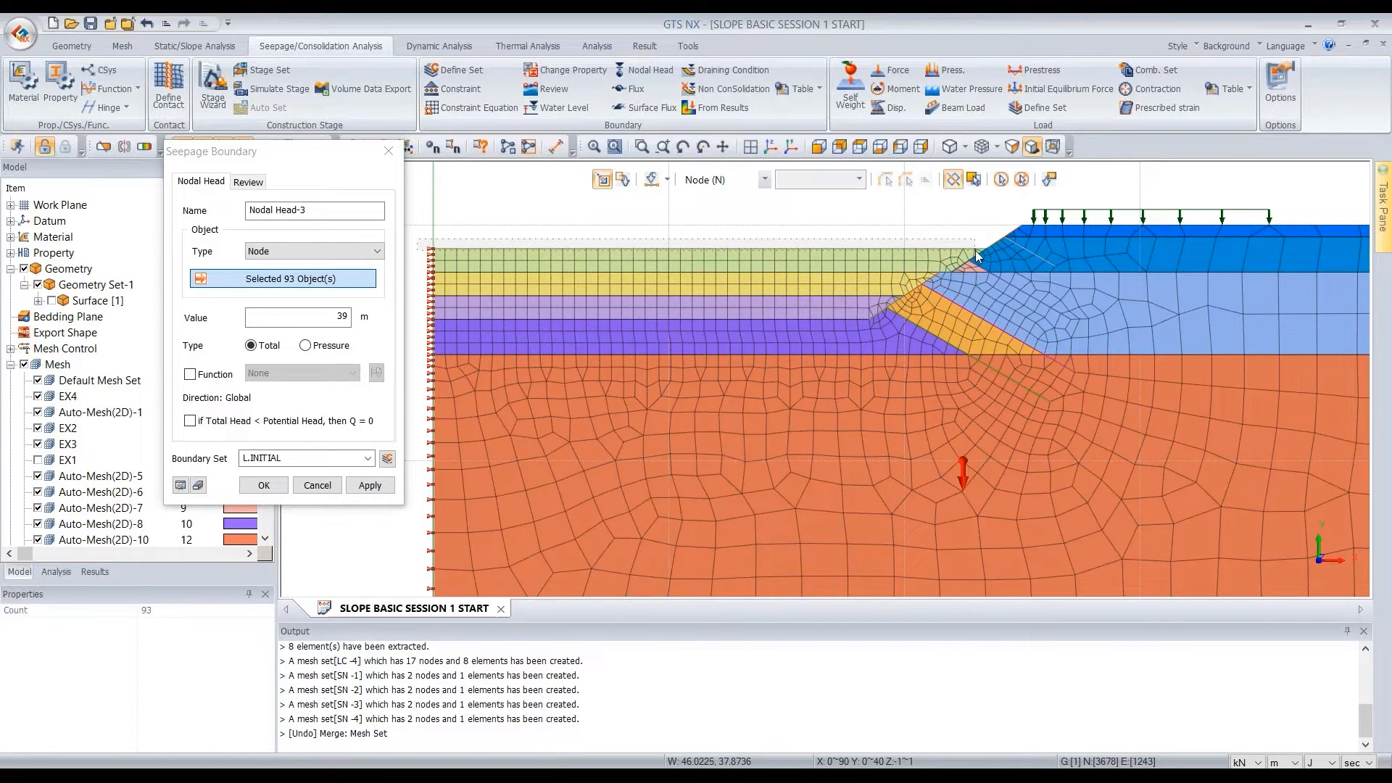
{"action": "scroll", "coordinate": [987, 227], "scroll_direction": "up", "scroll_amount": 1}
{"action": "scroll", "coordinate": [986, 229], "scroll_direction": "up", "scroll_amount": 3}
{"action": "left_click", "coordinate": [1018, 250]}
{"action": "scroll", "coordinate": [1055, 217], "scroll_direction": "down", "scroll_amount": 5}
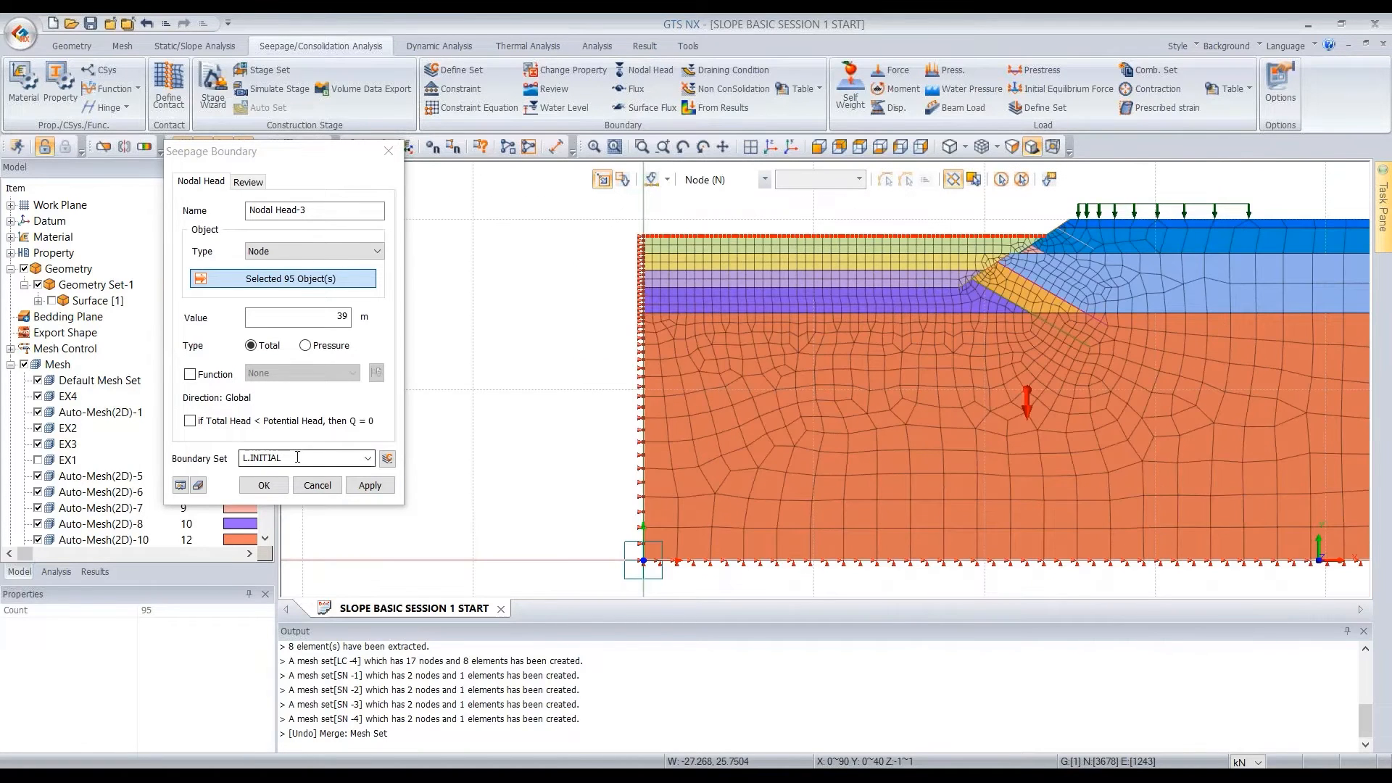
Apply a 0 m pressure-type nodal head to the selected nodes in boundary set L.EX1
{"action": "left_click_drag", "start_coordinate": [298, 457], "coordinate": [250, 457]}
{"action": "type", "text": "EX1"}
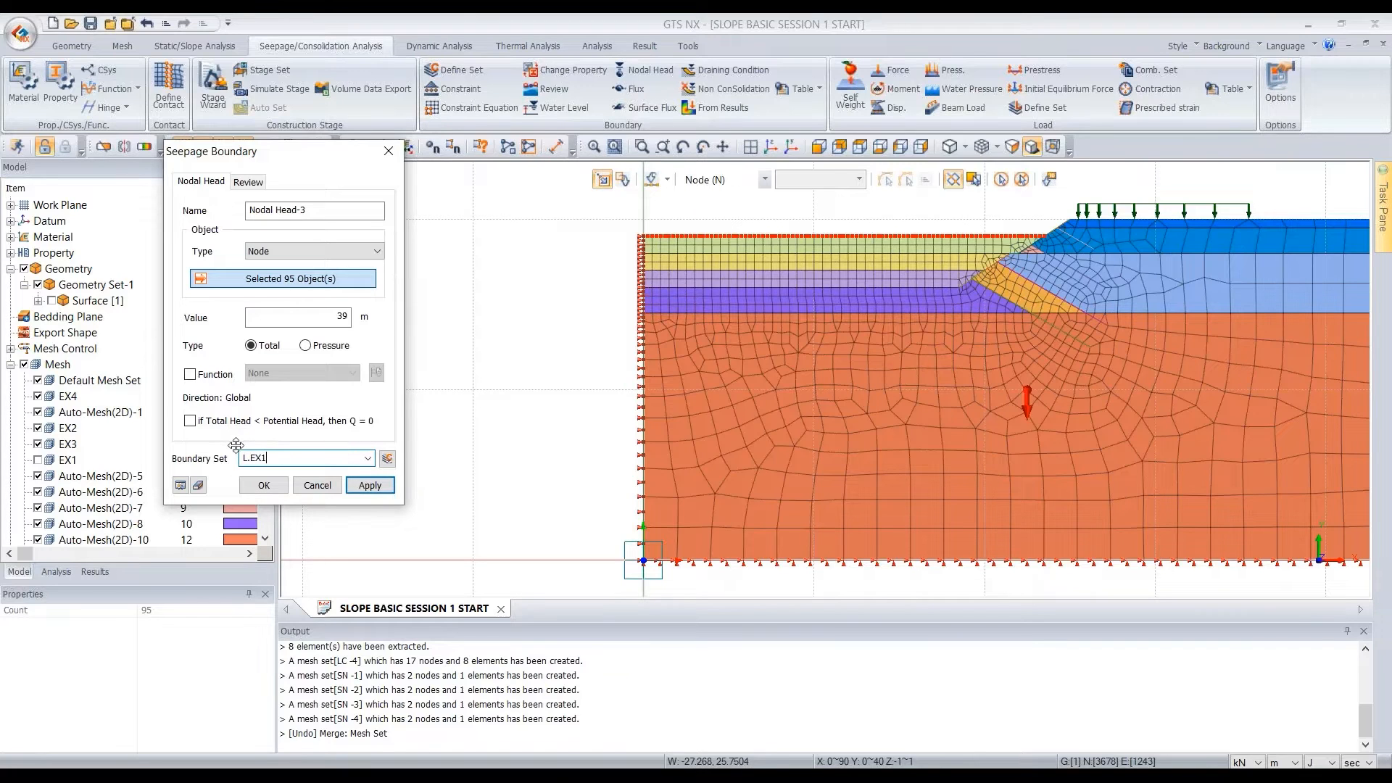
{"action": "left_click", "coordinate": [305, 346]}
{"action": "double_click", "coordinate": [341, 317]}
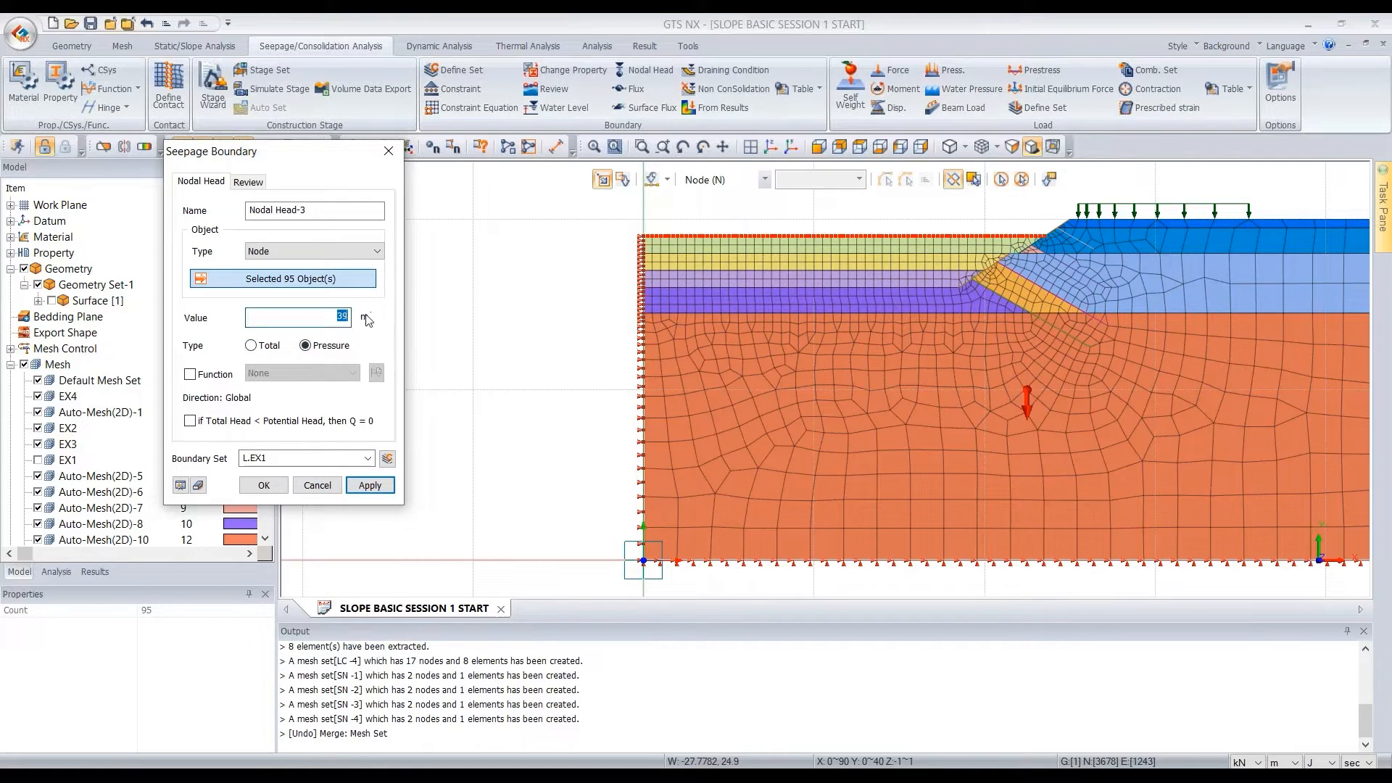
{"action": "type", "text": "0"}
{"action": "left_click", "coordinate": [370, 486]}
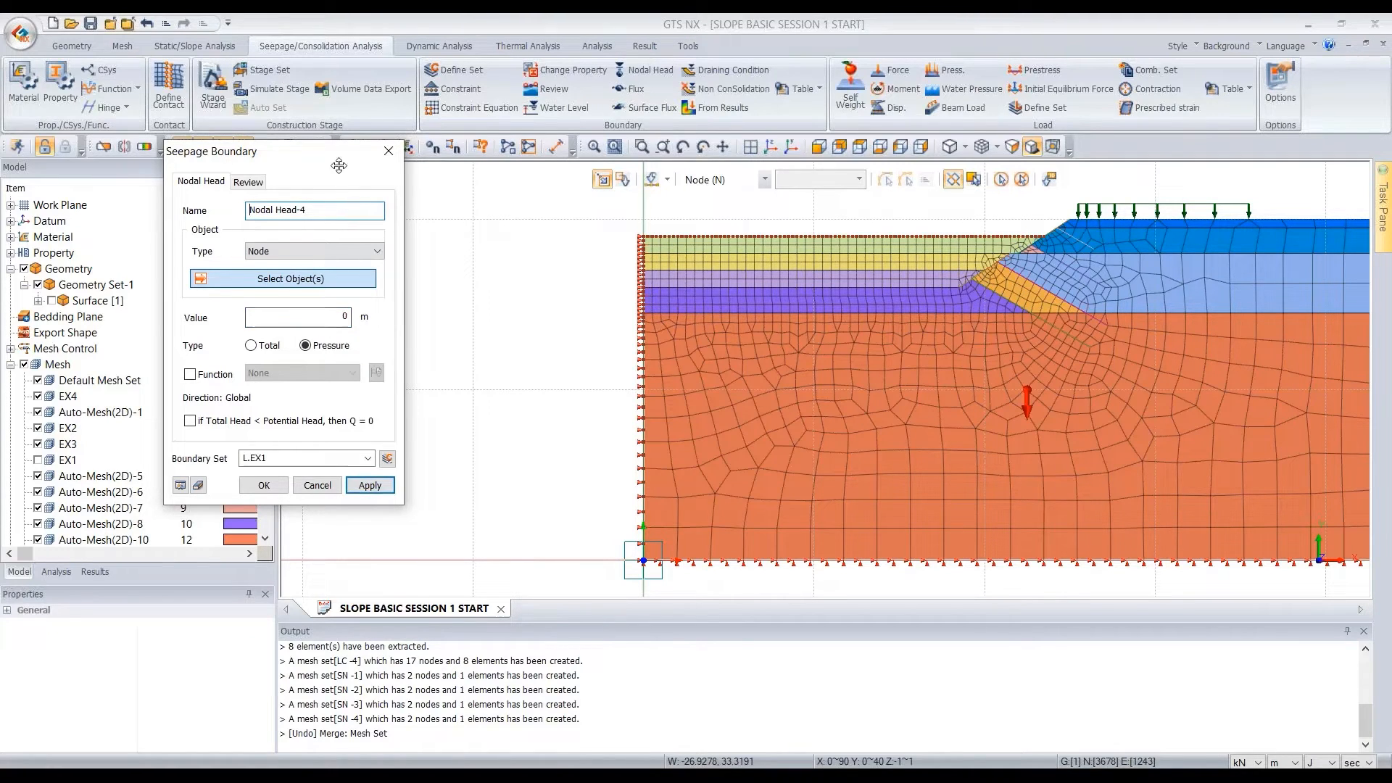
Hide the EX2 mesh set and select the nodes along the exposed top of EX3, including those on the slope bench
{"action": "left_click", "coordinate": [37, 427]}
{"action": "scroll", "coordinate": [886, 214], "scroll_direction": "up", "scroll_amount": 2}
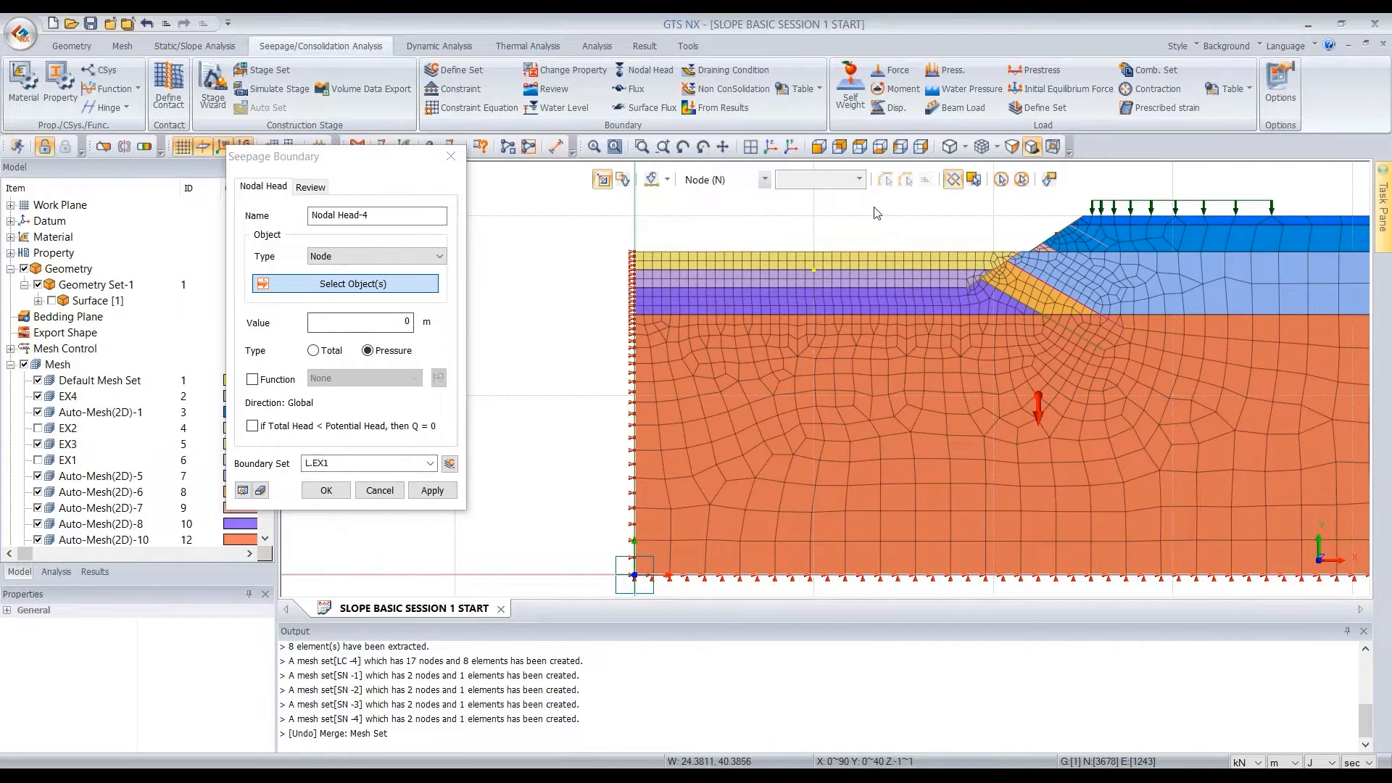
{"action": "scroll", "coordinate": [888, 214], "scroll_direction": "up", "scroll_amount": 3}
{"action": "left_click_drag", "start_coordinate": [535, 267], "coordinate": [1256, 288]}
{"action": "scroll", "coordinate": [1309, 281], "scroll_direction": "up", "scroll_amount": 2}
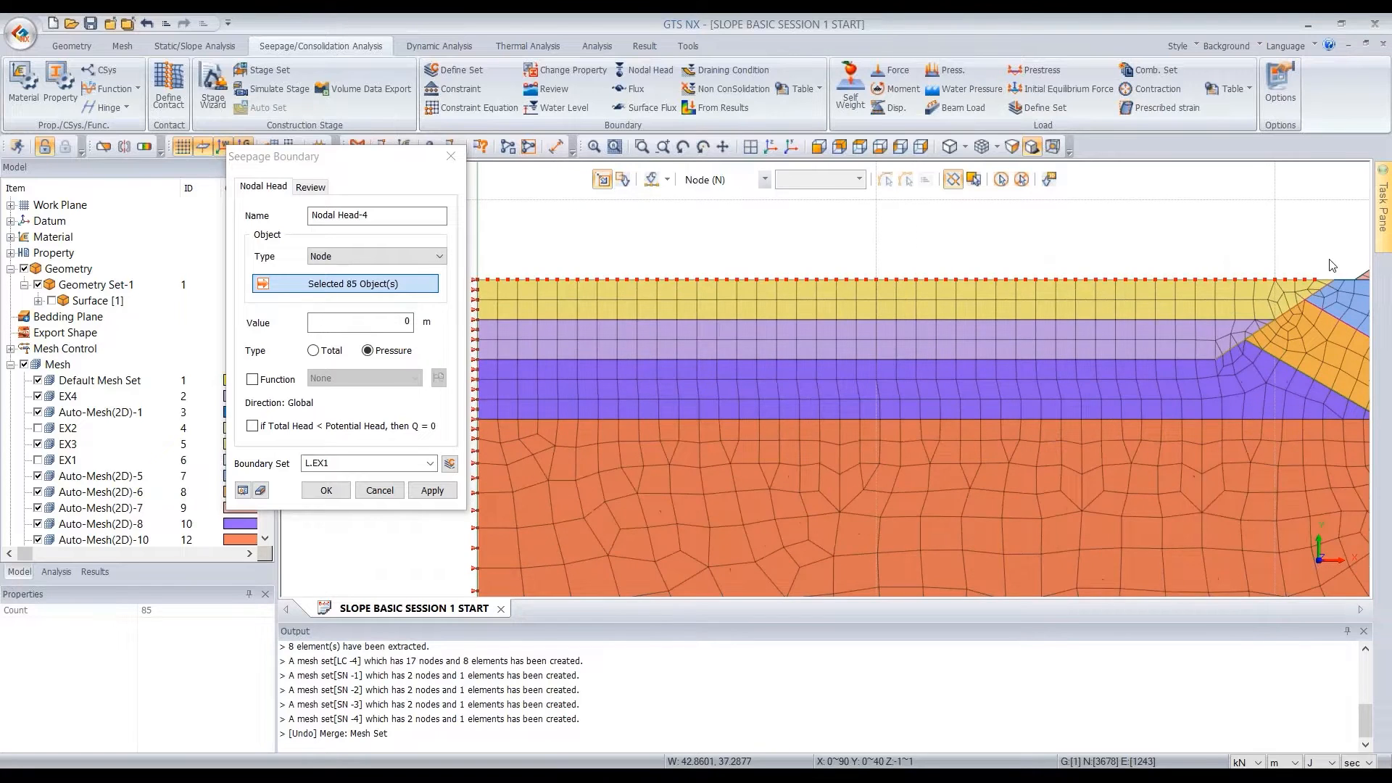
{"action": "scroll", "coordinate": [1128, 284], "scroll_direction": "down", "scroll_amount": 1}
{"action": "scroll", "coordinate": [1305, 290], "scroll_direction": "up", "scroll_amount": 2}
{"action": "left_click", "coordinate": [1308, 295]}
{"action": "left_click_drag", "start_coordinate": [1310, 282], "coordinate": [1242, 308]}
{"action": "scroll", "coordinate": [1329, 241], "scroll_direction": "down", "scroll_amount": 1}
{"action": "scroll", "coordinate": [1233, 276], "scroll_direction": "down", "scroll_amount": 1}
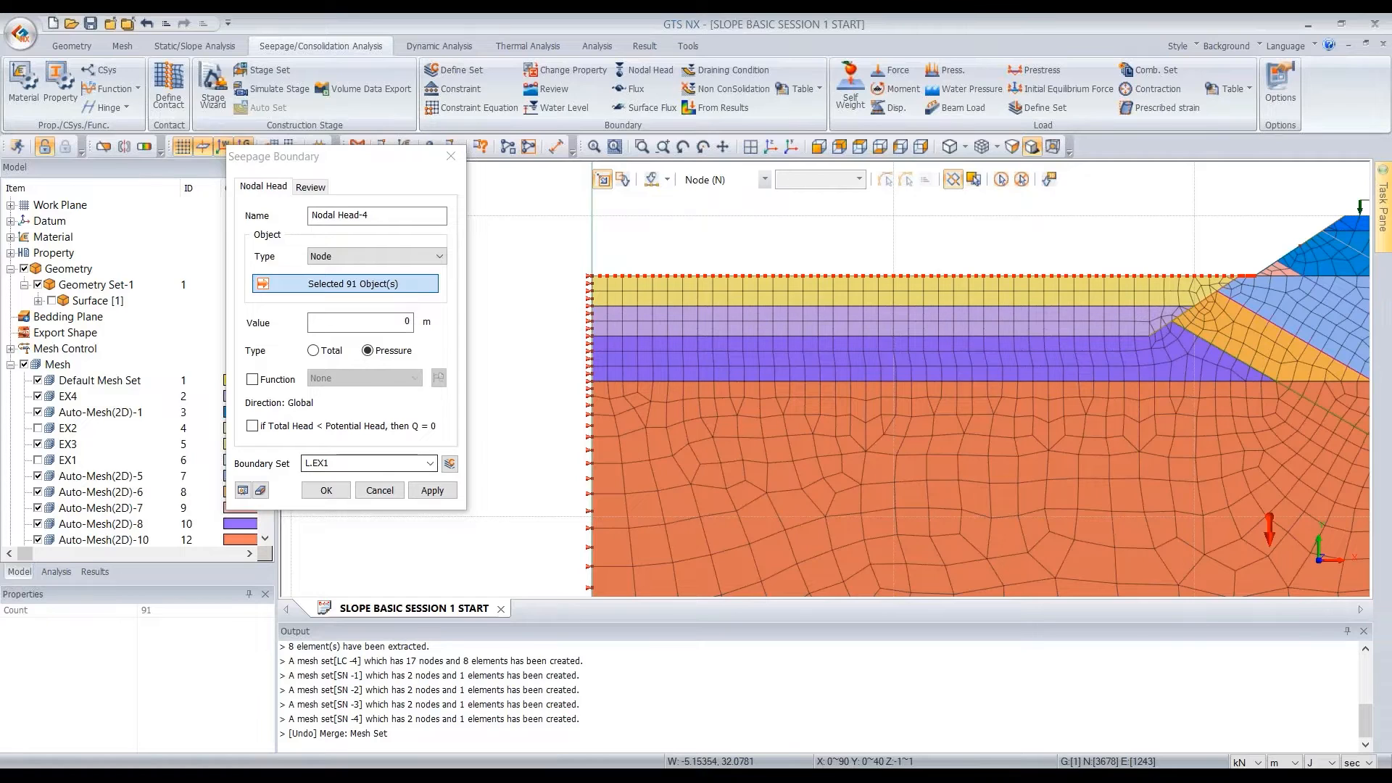
Name the boundary set L.EX2 and apply the 0 m pressure head to the selected nodes
{"action": "left_click", "coordinate": [376, 463]}
{"action": "key", "text": "BackSpace"}
{"action": "type", "text": "2"}
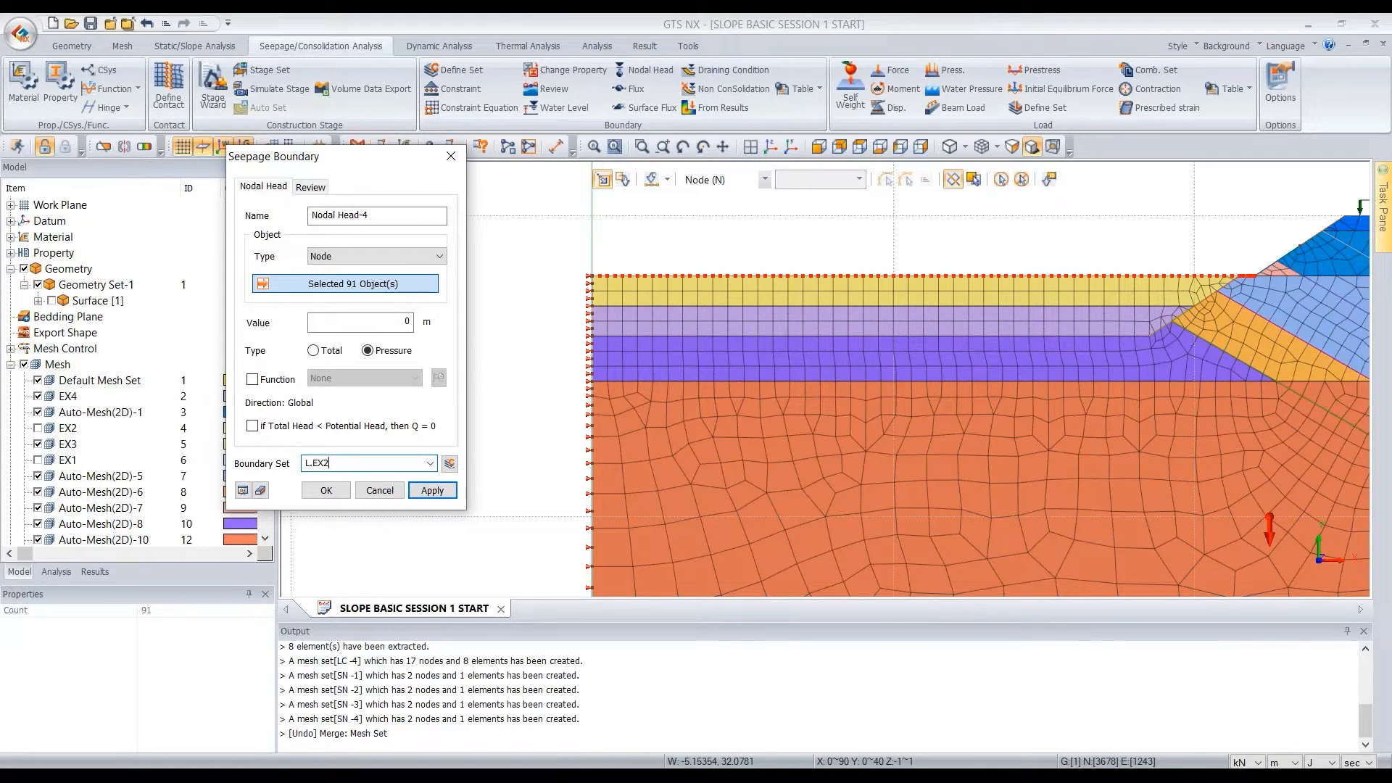
{"action": "left_click", "coordinate": [432, 491]}
Hide the EX3 mesh set and select the nodes along the exposed top of EX4 up to the slope face
{"action": "left_click", "coordinate": [42, 448]}
{"action": "left_click", "coordinate": [38, 444]}
{"action": "left_click_drag", "start_coordinate": [563, 291], "coordinate": [1205, 304]}
{"action": "scroll", "coordinate": [1196, 304], "scroll_direction": "up", "scroll_amount": 6}
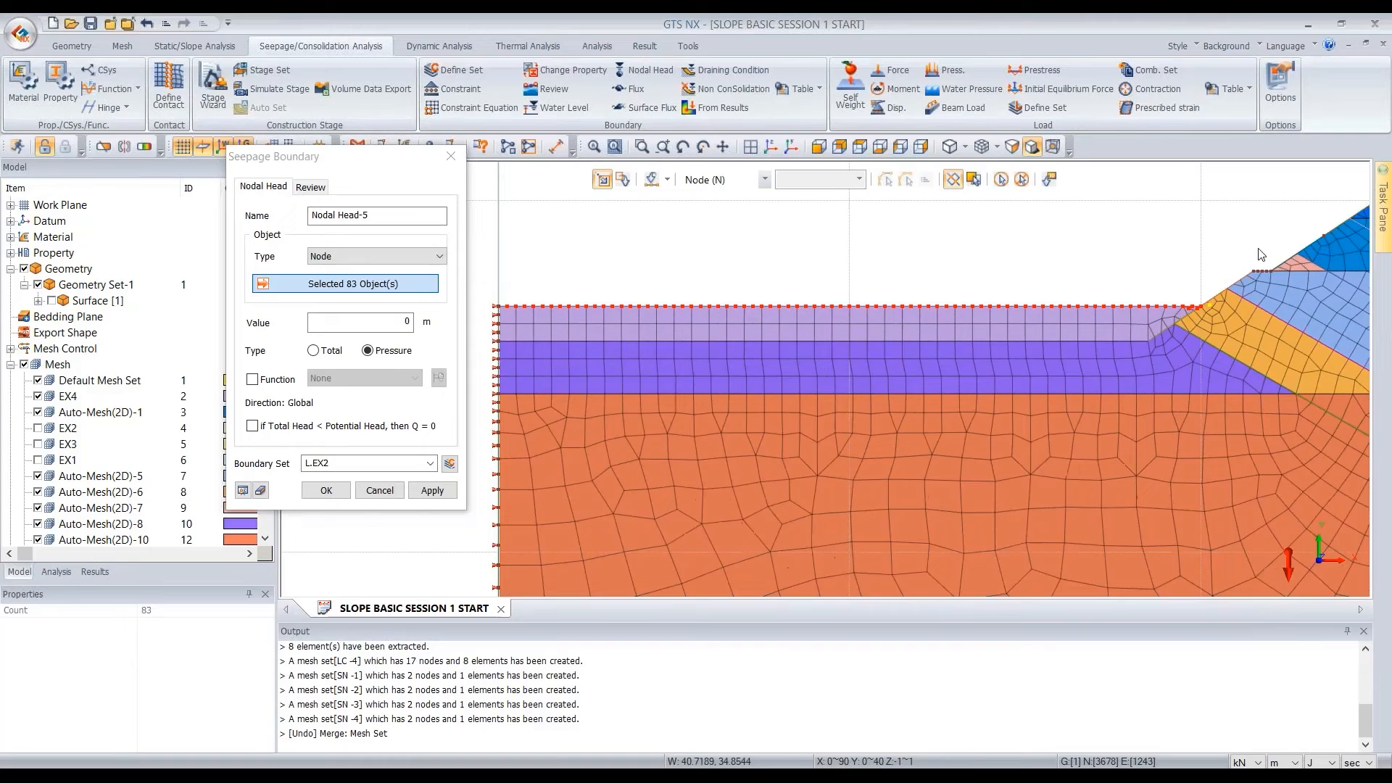
{"action": "left_click", "coordinate": [1158, 361]}
{"action": "scroll", "coordinate": [1220, 310], "scroll_direction": "down", "scroll_amount": 1}
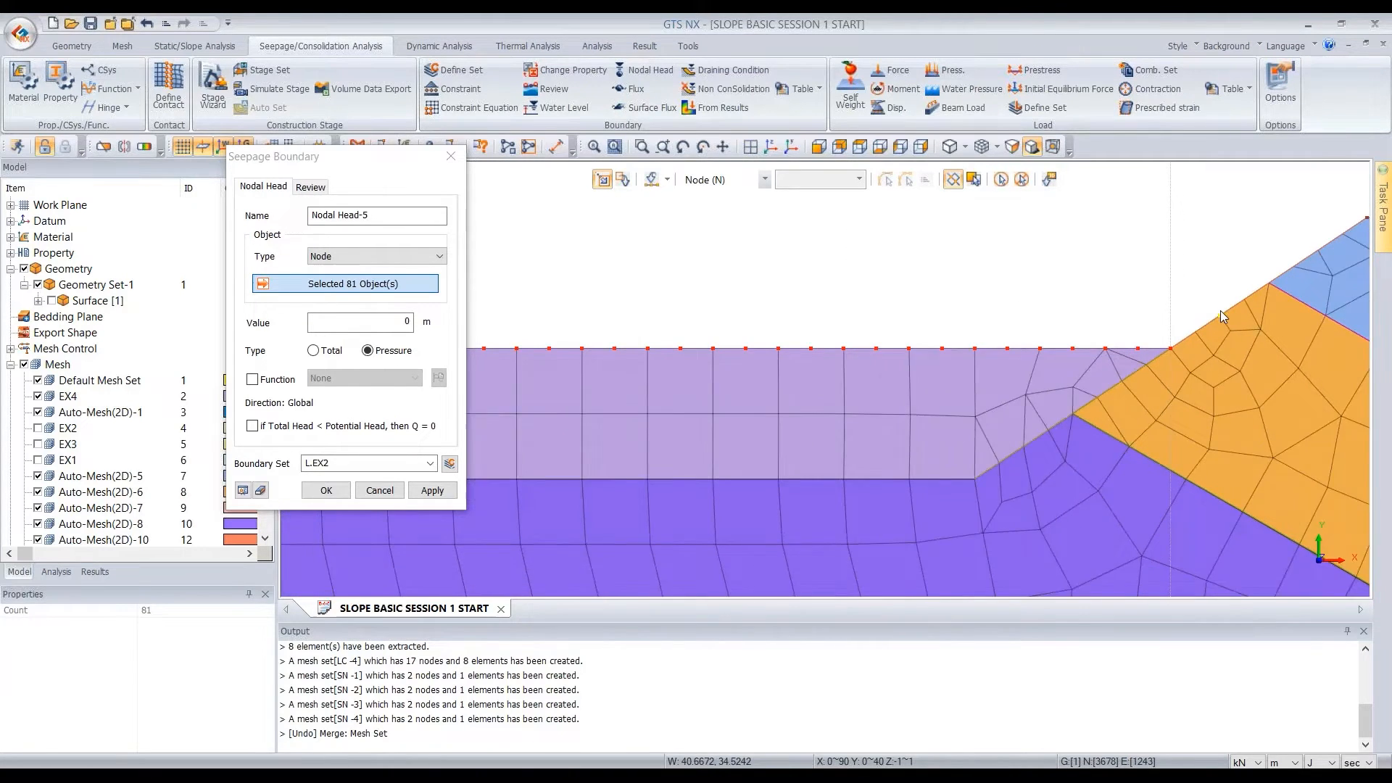
{"action": "scroll", "coordinate": [1220, 311], "scroll_direction": "down", "scroll_amount": 4}
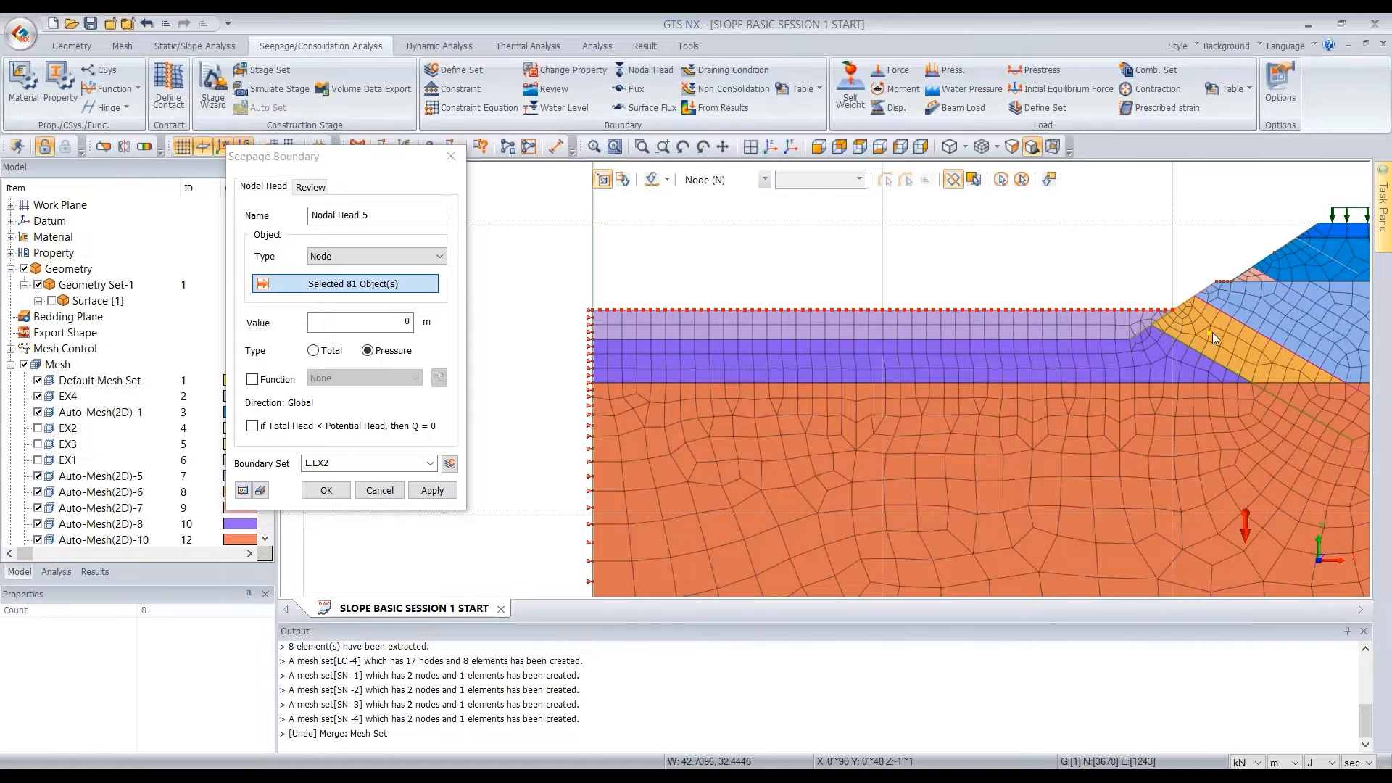
Name the boundary set L.EX3 and apply the 0 m pressure head to the selected nodes
{"action": "left_click", "coordinate": [335, 463]}
{"action": "key", "text": "BackSpace"}
{"action": "type", "text": "3"}
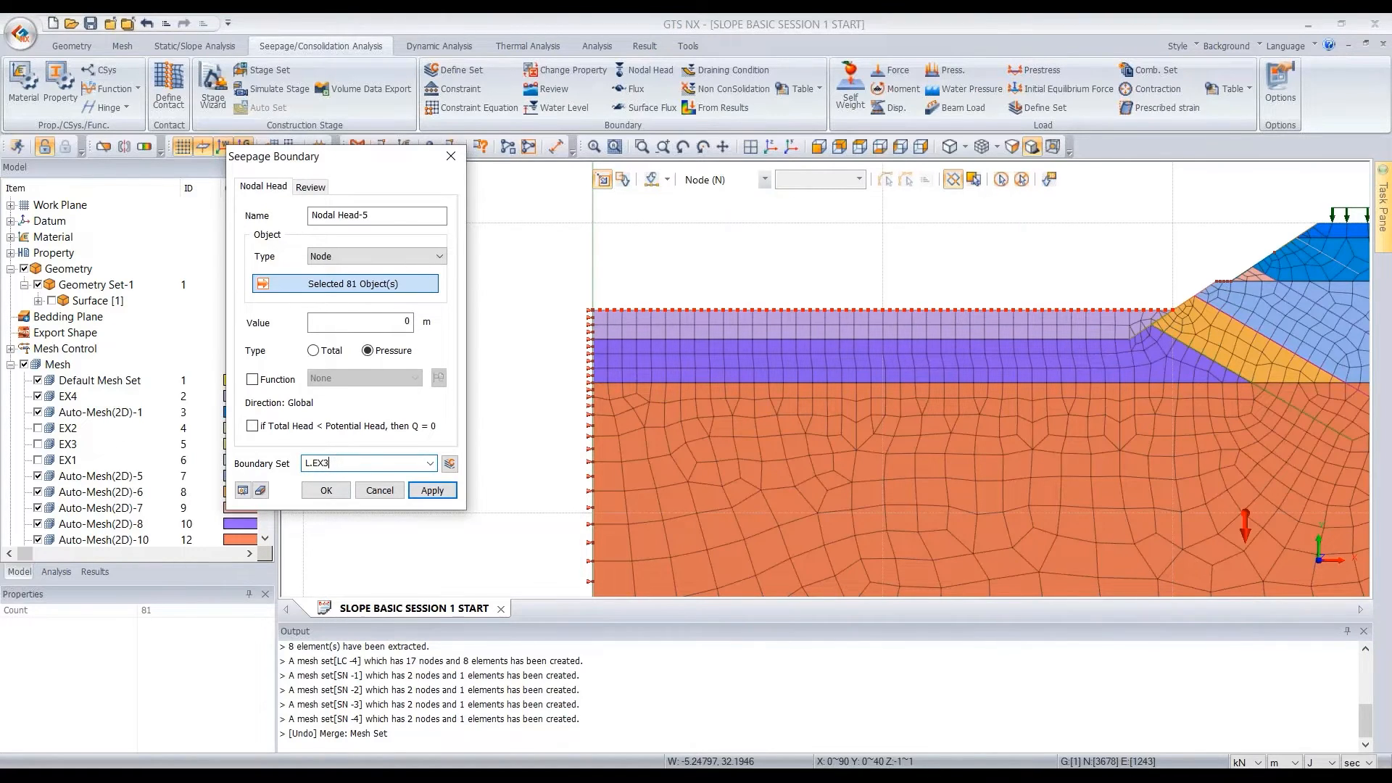
{"action": "left_click", "coordinate": [432, 490]}
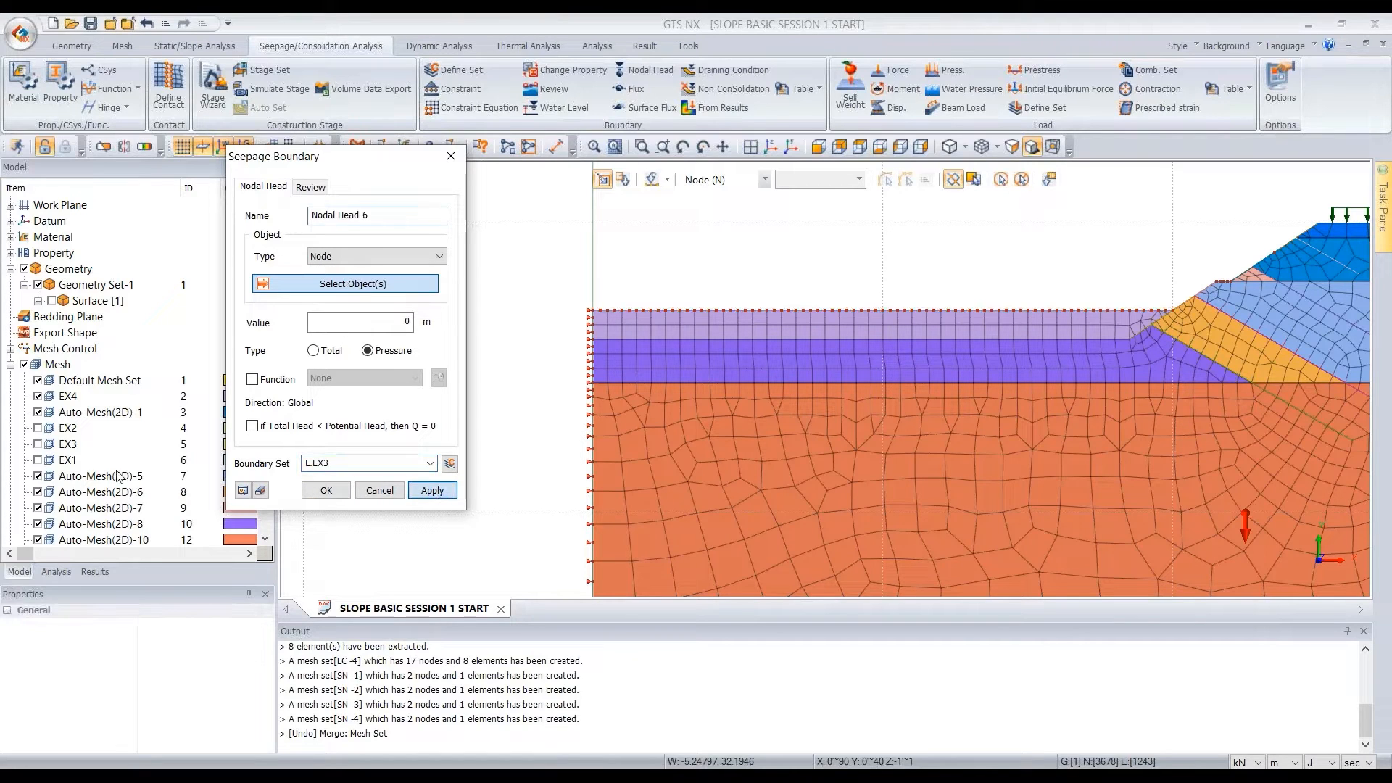
Hide the EX4 mesh set and create the 0 m pressure head on the nodes along the exposed final excavation floor
{"action": "left_click", "coordinate": [37, 399]}
{"action": "left_click_drag", "start_coordinate": [572, 325], "coordinate": [1122, 339]}
{"action": "left_click", "coordinate": [1124, 338]}
{"action": "scroll", "coordinate": [1150, 335], "scroll_direction": "up", "scroll_amount": 5}
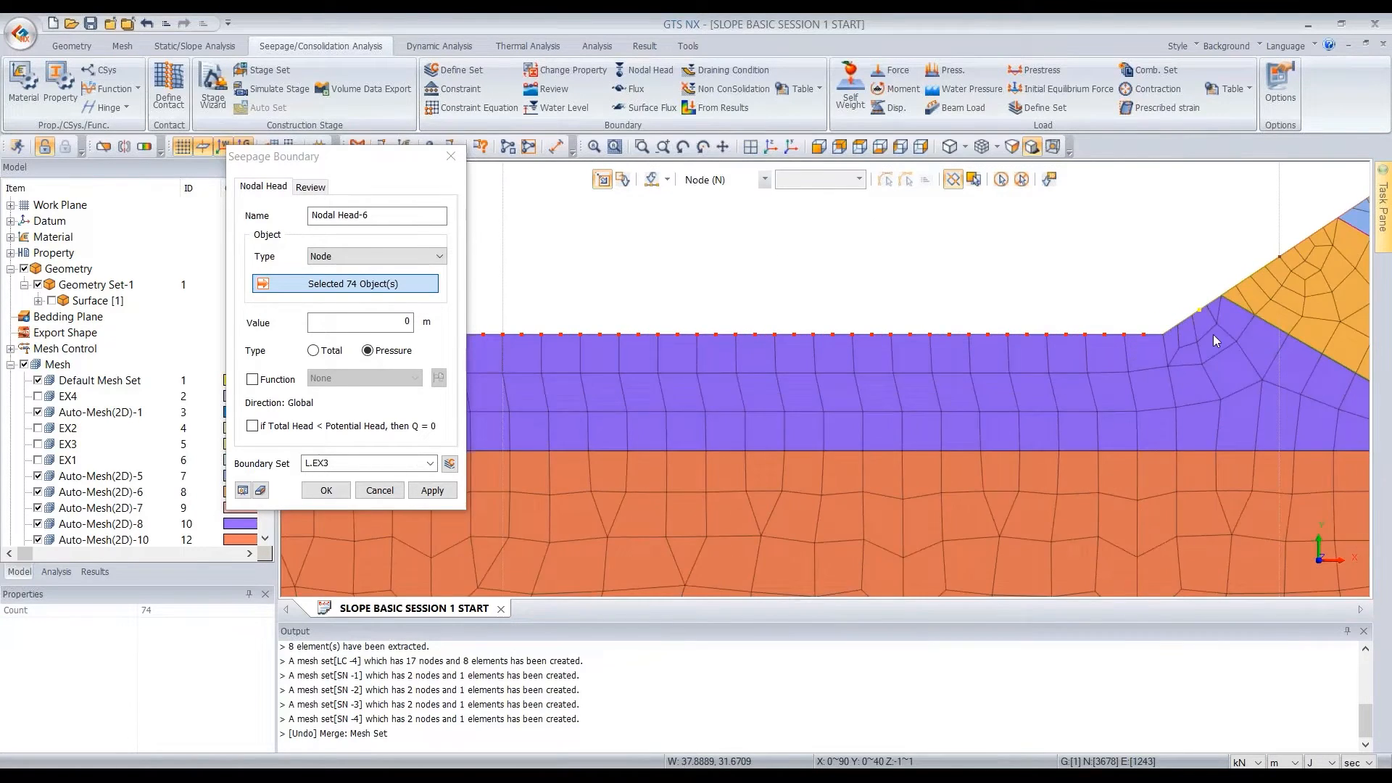
{"action": "scroll", "coordinate": [1150, 335], "scroll_direction": "down", "scroll_amount": 6}
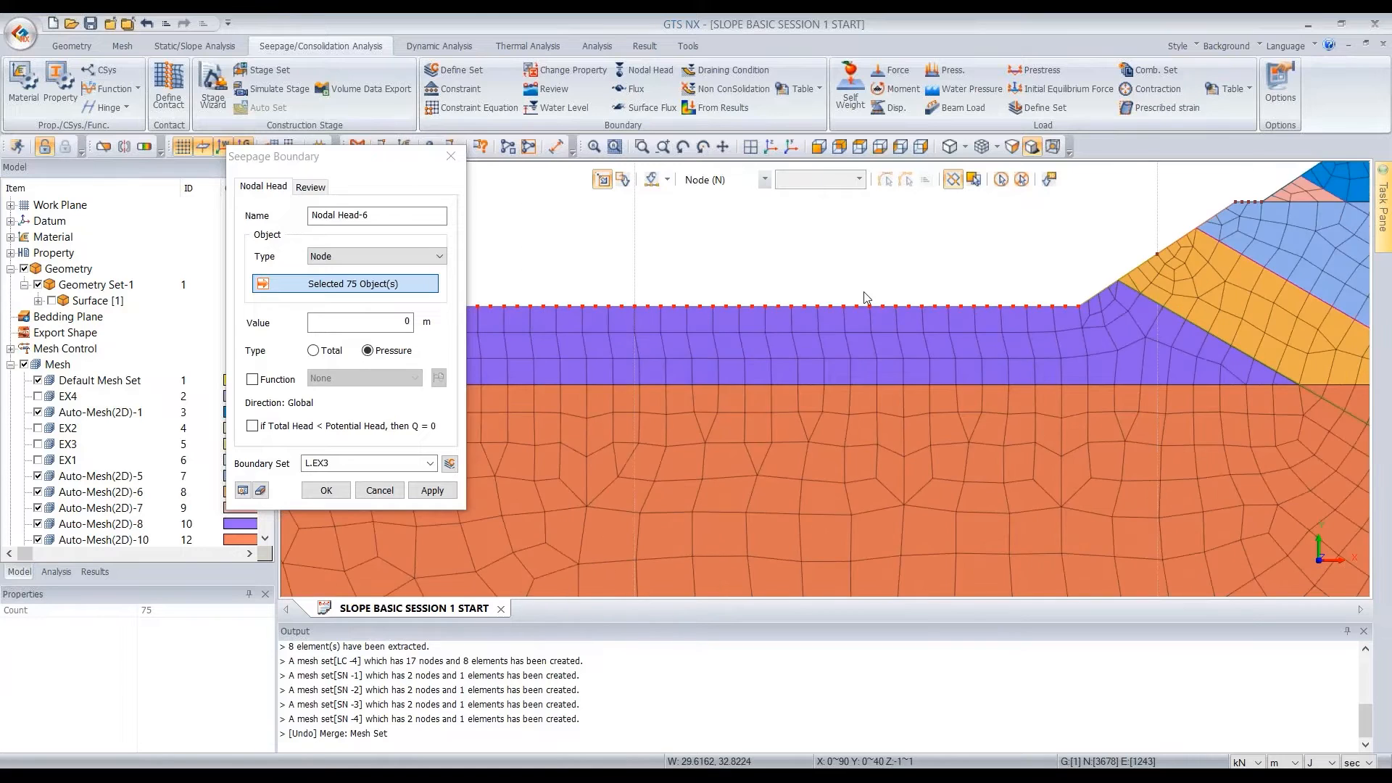
{"action": "scroll", "coordinate": [1089, 253], "scroll_direction": "up", "scroll_amount": 5}
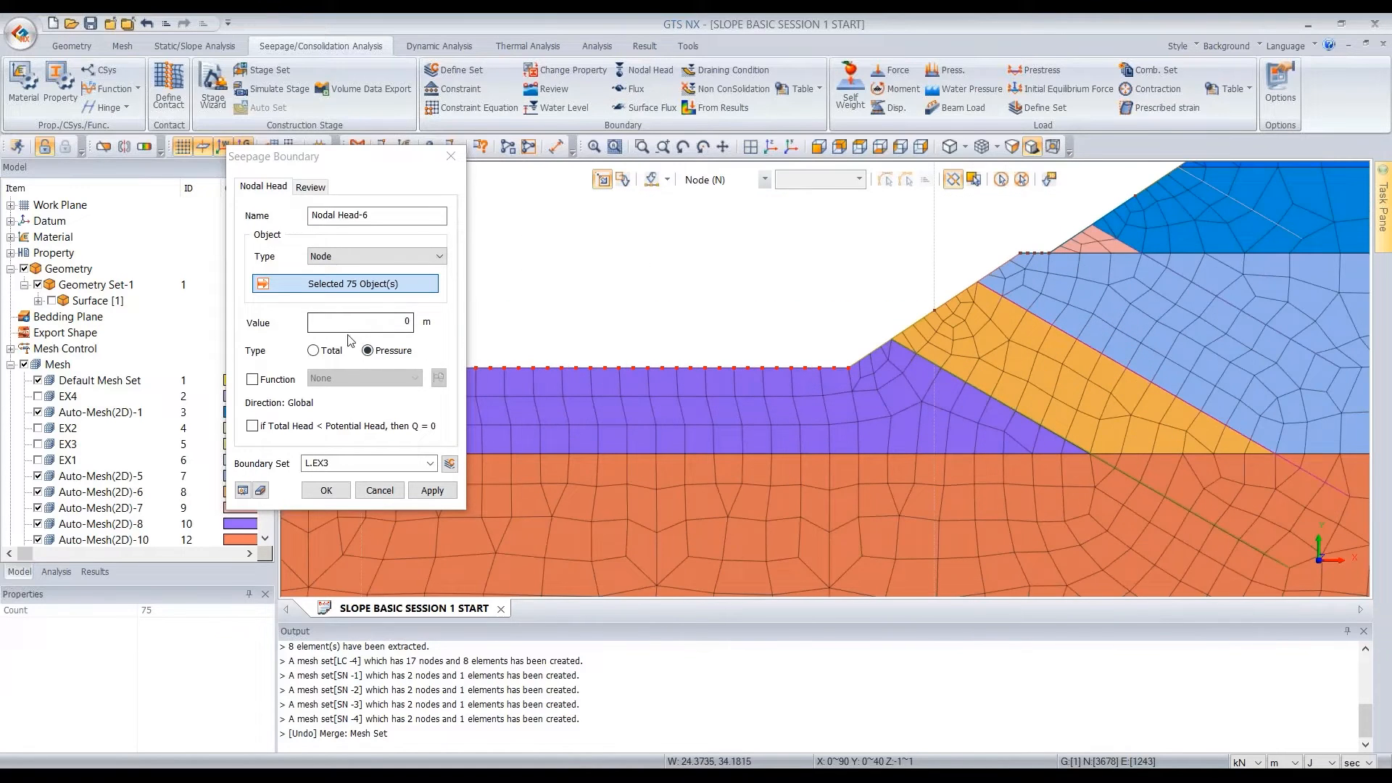
{"action": "left_click", "coordinate": [336, 462]}
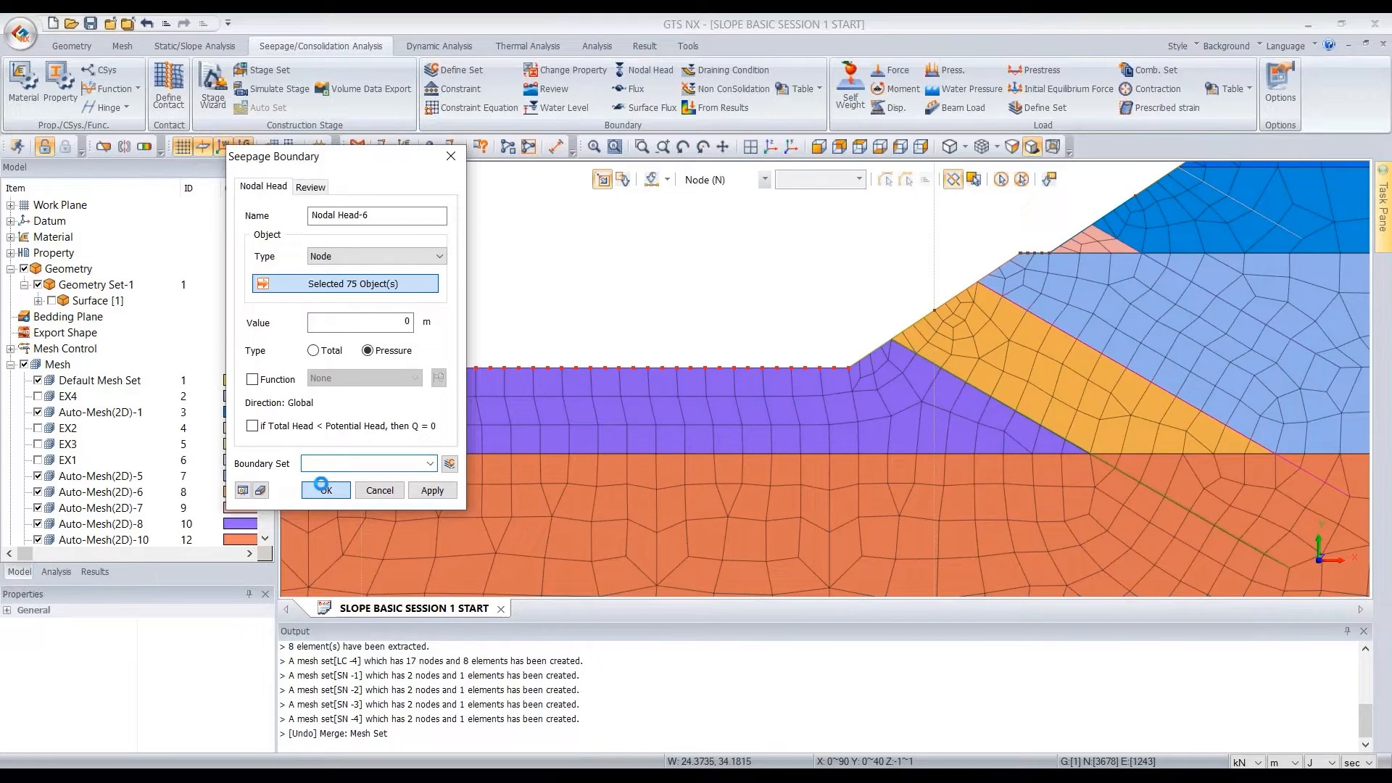
{"action": "left_click", "coordinate": [326, 490]}
Show the EX4, EX2, EX1 and EX3 mesh sets again
{"action": "scroll", "coordinate": [923, 310], "scroll_direction": "down", "scroll_amount": 2}
{"action": "left_click", "coordinate": [38, 396]}
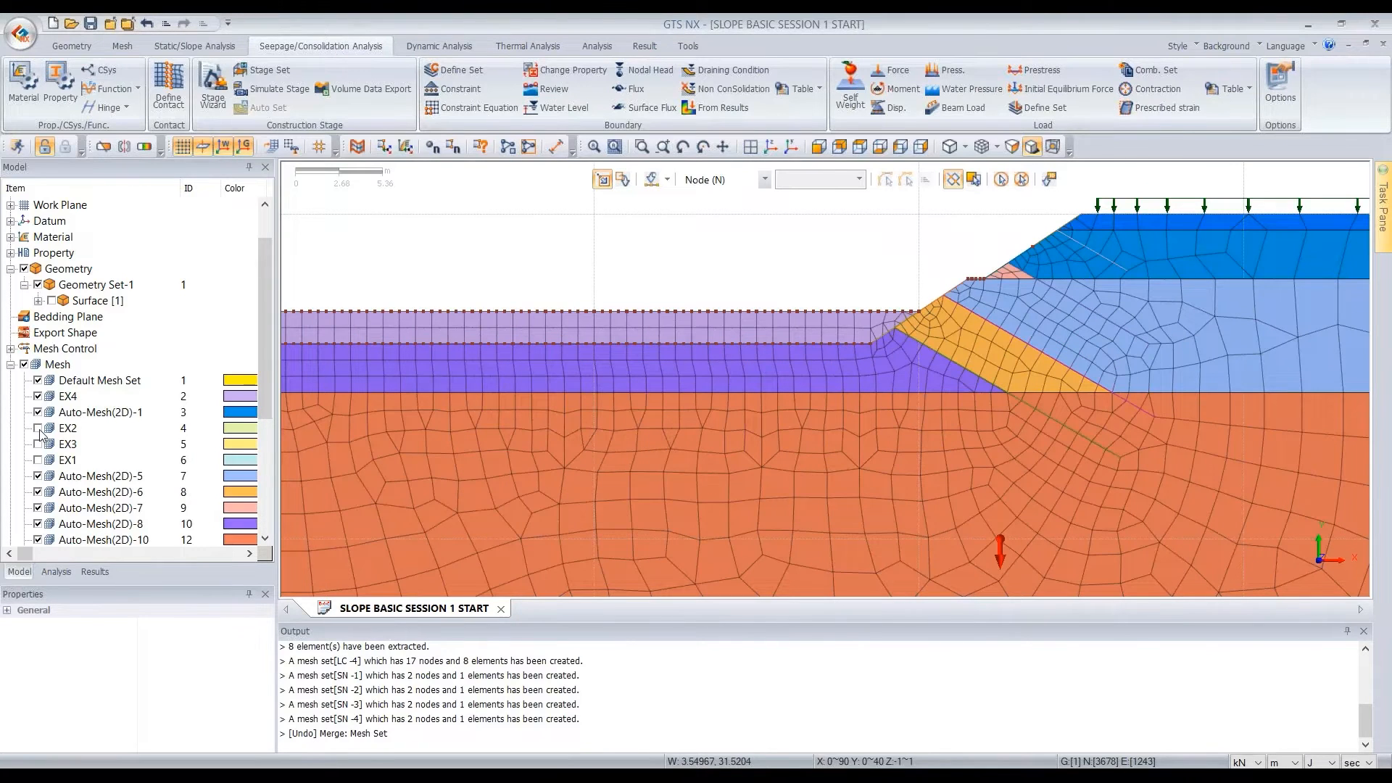
{"action": "left_click", "coordinate": [37, 428]}
{"action": "left_click", "coordinate": [38, 460]}
{"action": "left_click", "coordinate": [38, 444]}
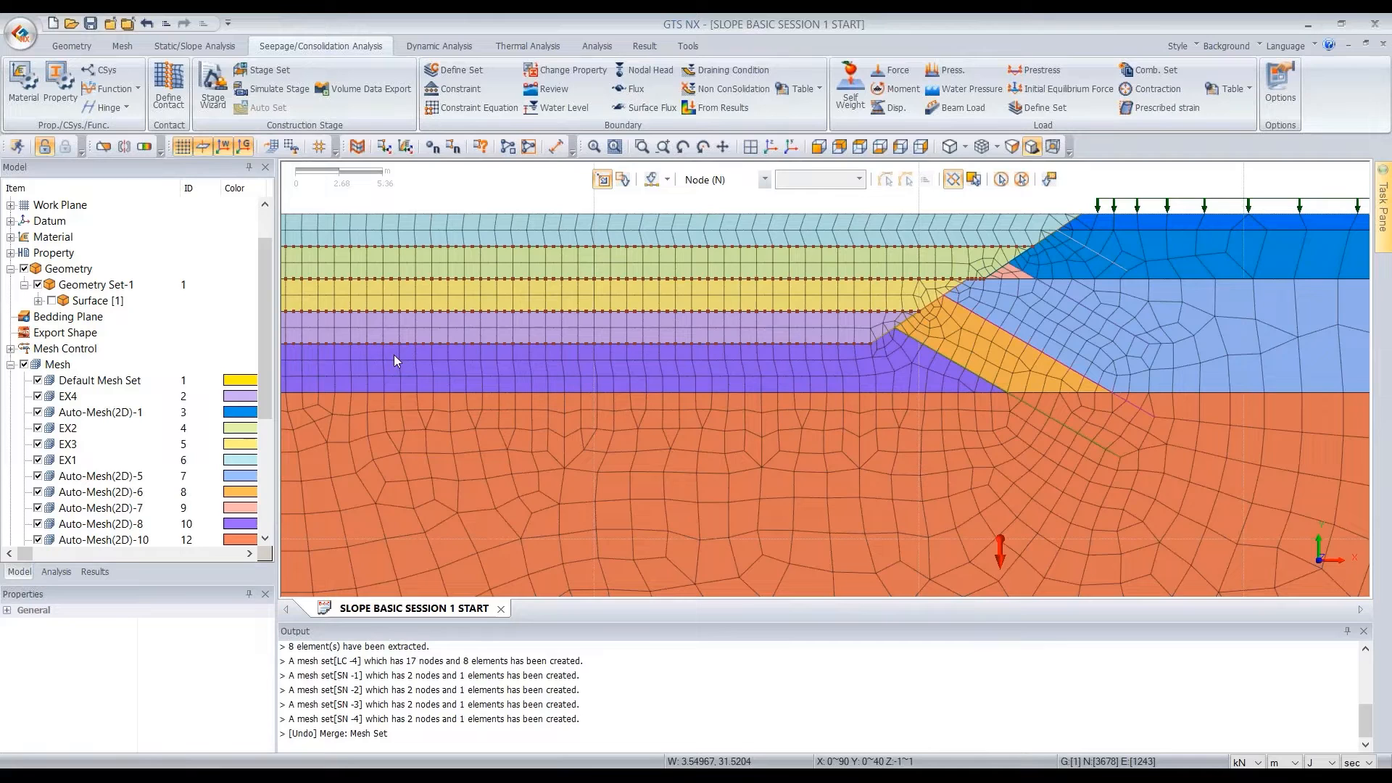
Examine the nodal head boundaries along the excavation levels, the slope face and the model's right side
{"action": "scroll", "coordinate": [796, 296], "scroll_direction": "down", "scroll_amount": 3}
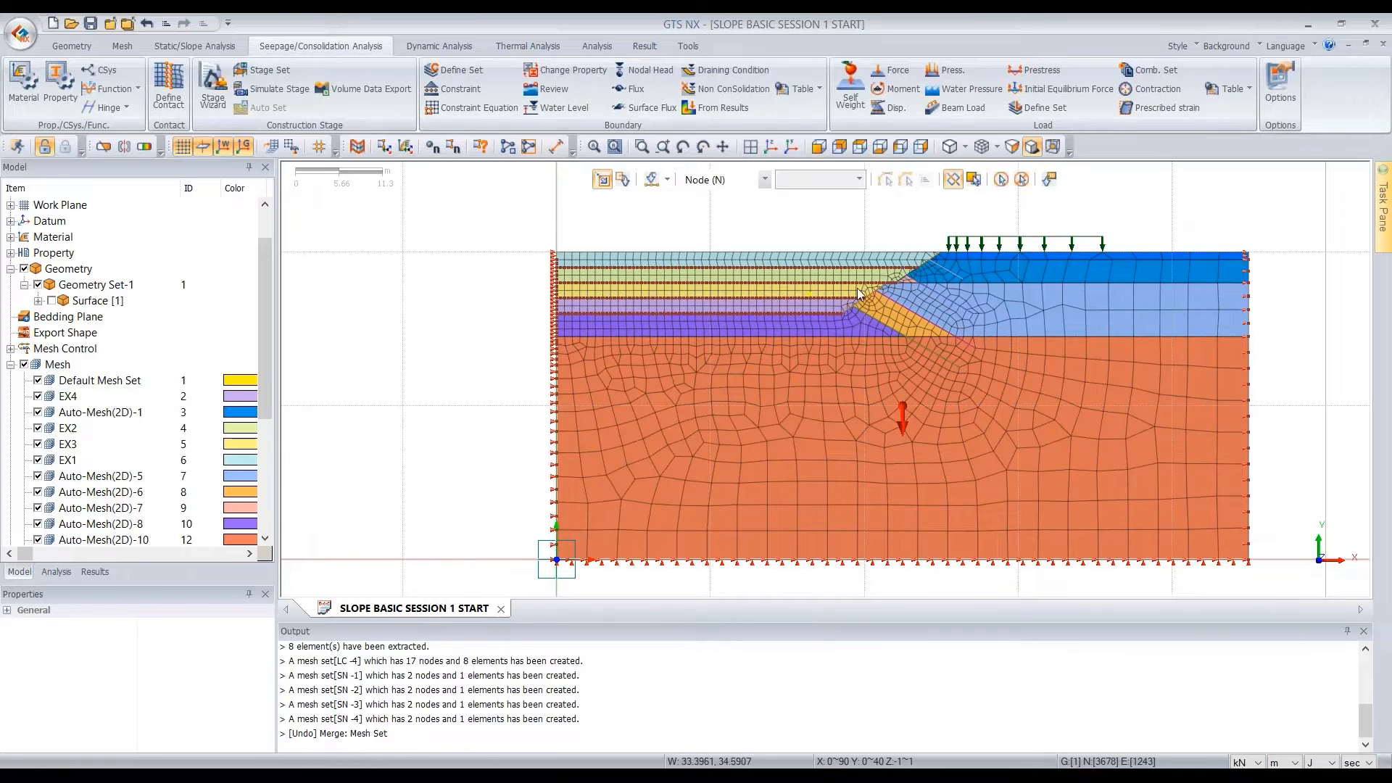
{"action": "scroll", "coordinate": [942, 254], "scroll_direction": "up", "scroll_amount": 6}
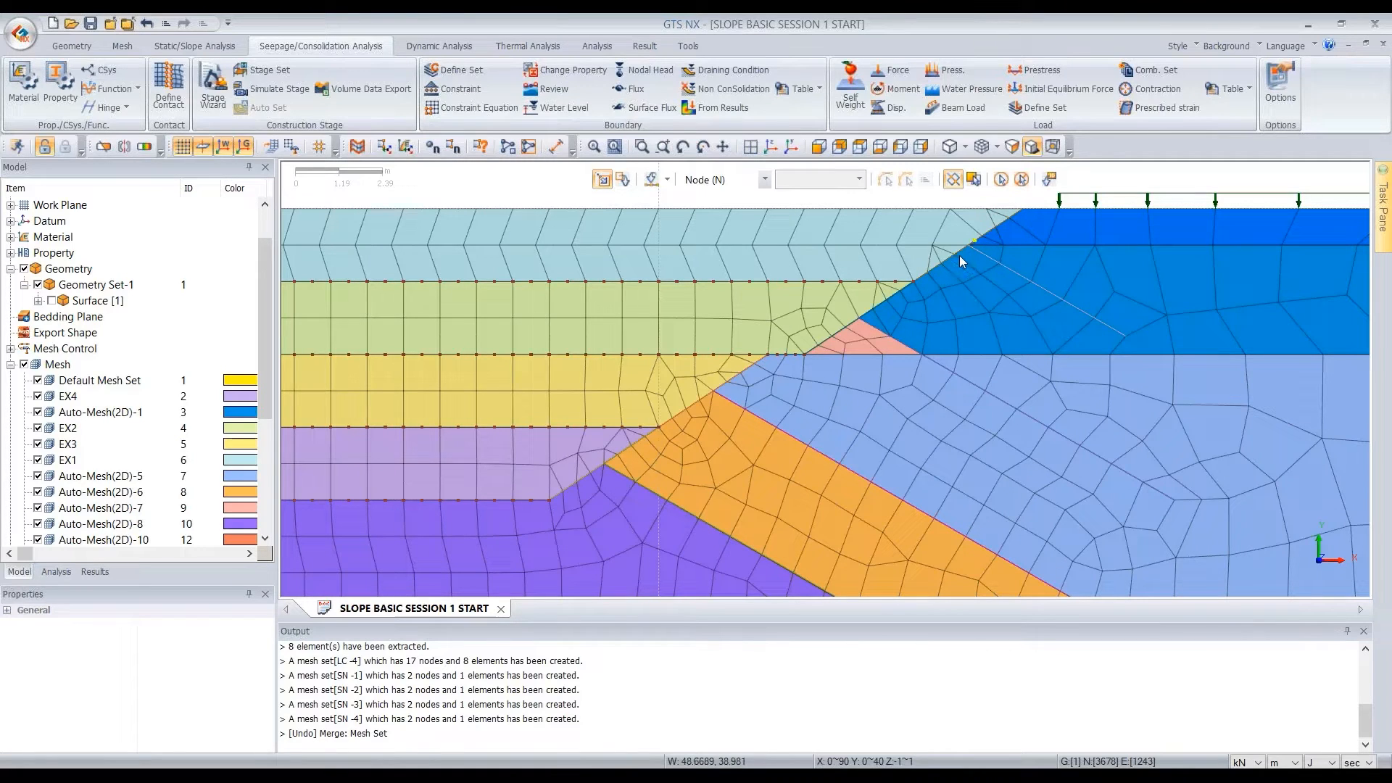
{"action": "scroll", "coordinate": [807, 268], "scroll_direction": "down", "scroll_amount": 1}
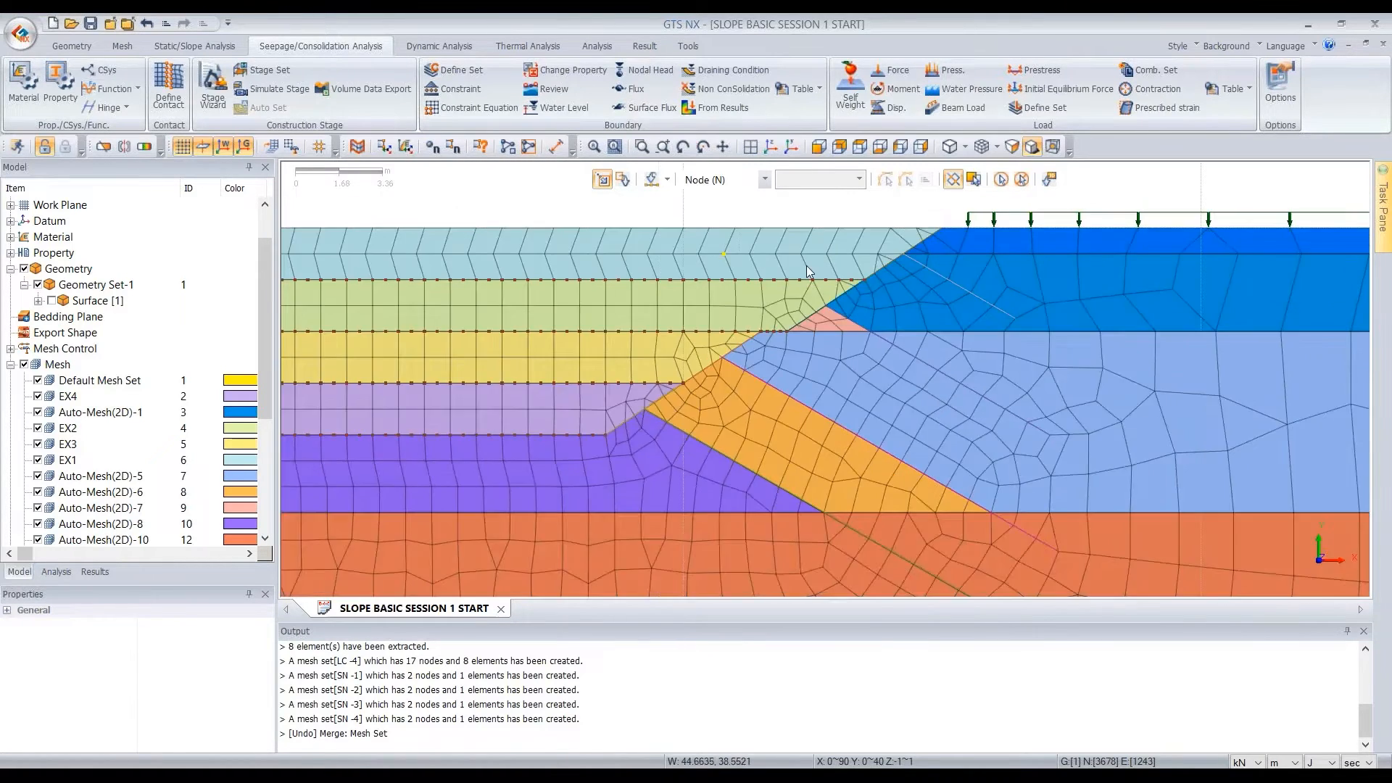
{"action": "scroll", "coordinate": [806, 266], "scroll_direction": "down", "scroll_amount": 1}
{"action": "scroll", "coordinate": [1164, 289], "scroll_direction": "up", "scroll_amount": 3}
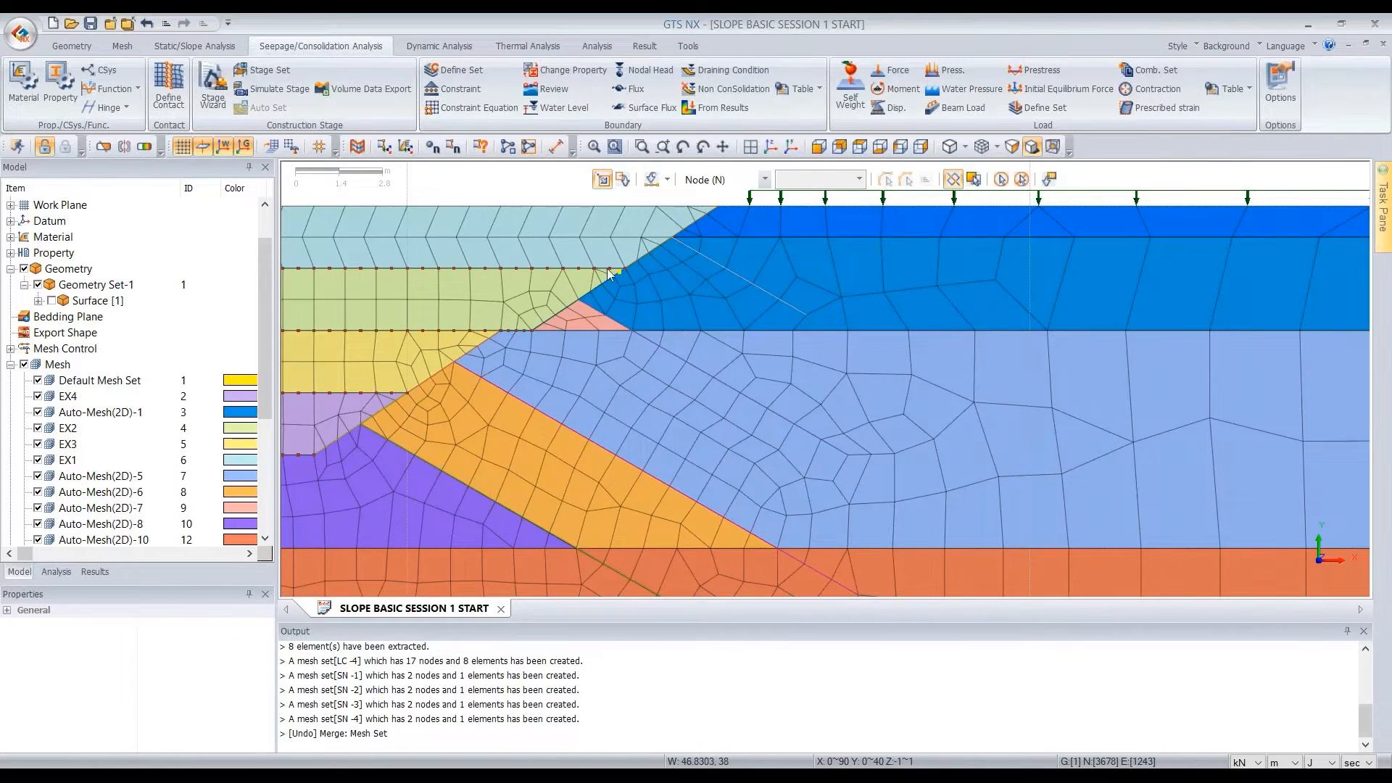
{"action": "scroll", "coordinate": [525, 267], "scroll_direction": "down", "scroll_amount": 2}
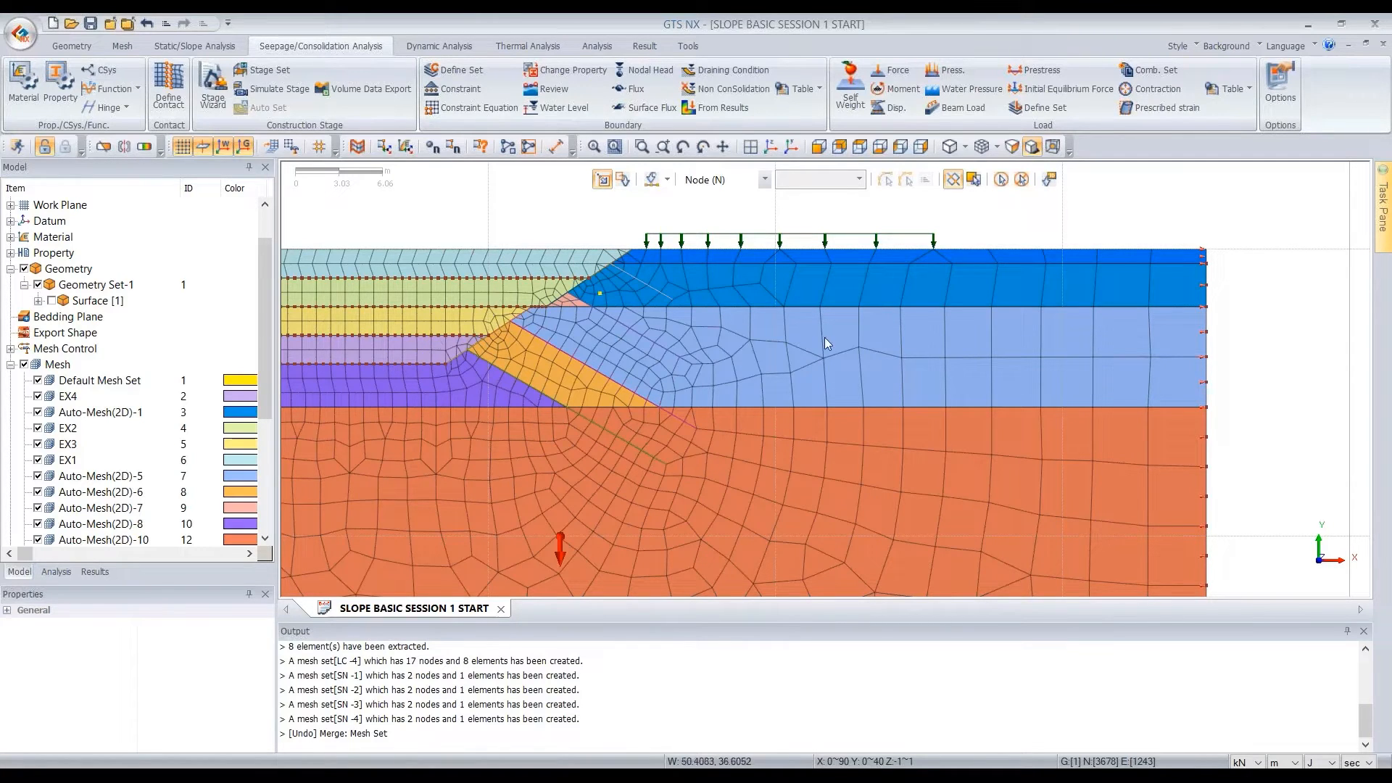
{"action": "scroll", "coordinate": [1262, 247], "scroll_direction": "down", "scroll_amount": 2}
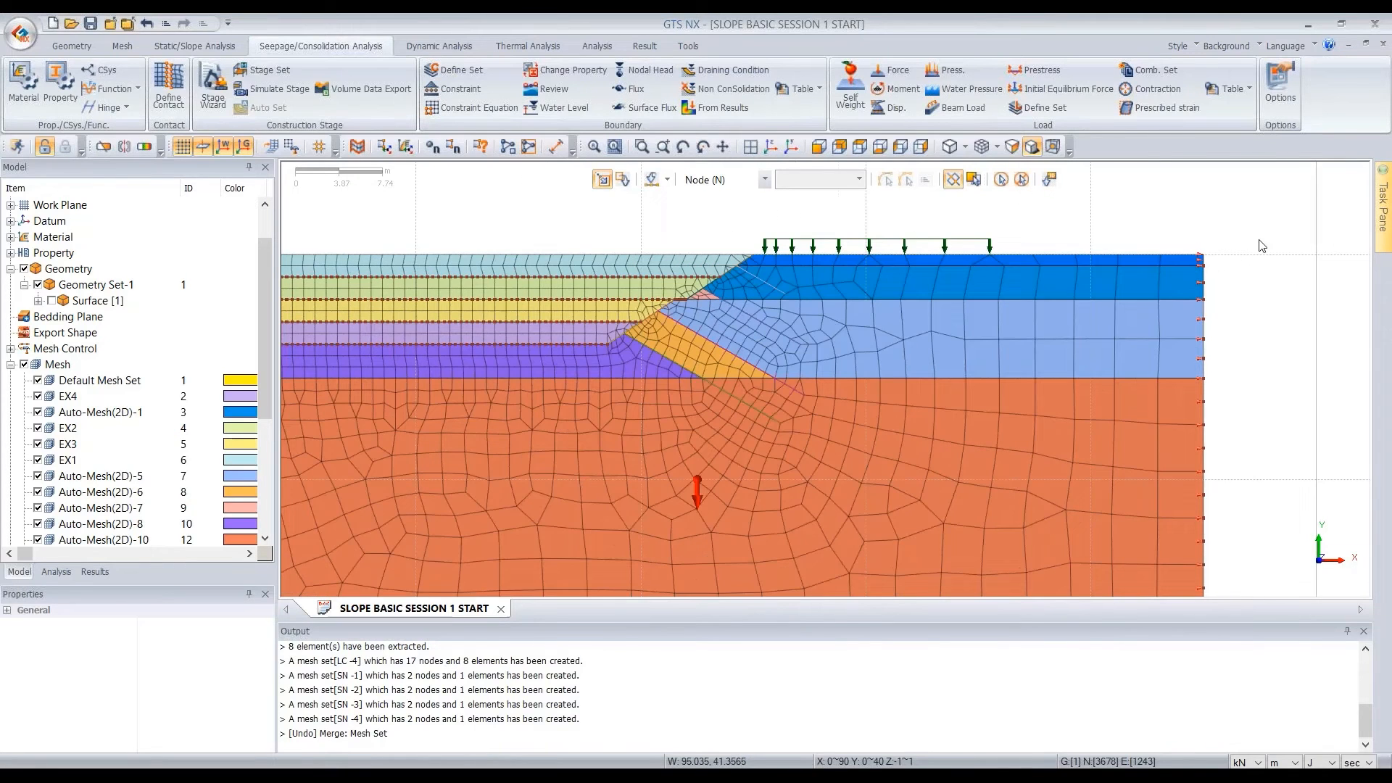
{"action": "scroll", "coordinate": [1262, 247], "scroll_direction": "down", "scroll_amount": 2}
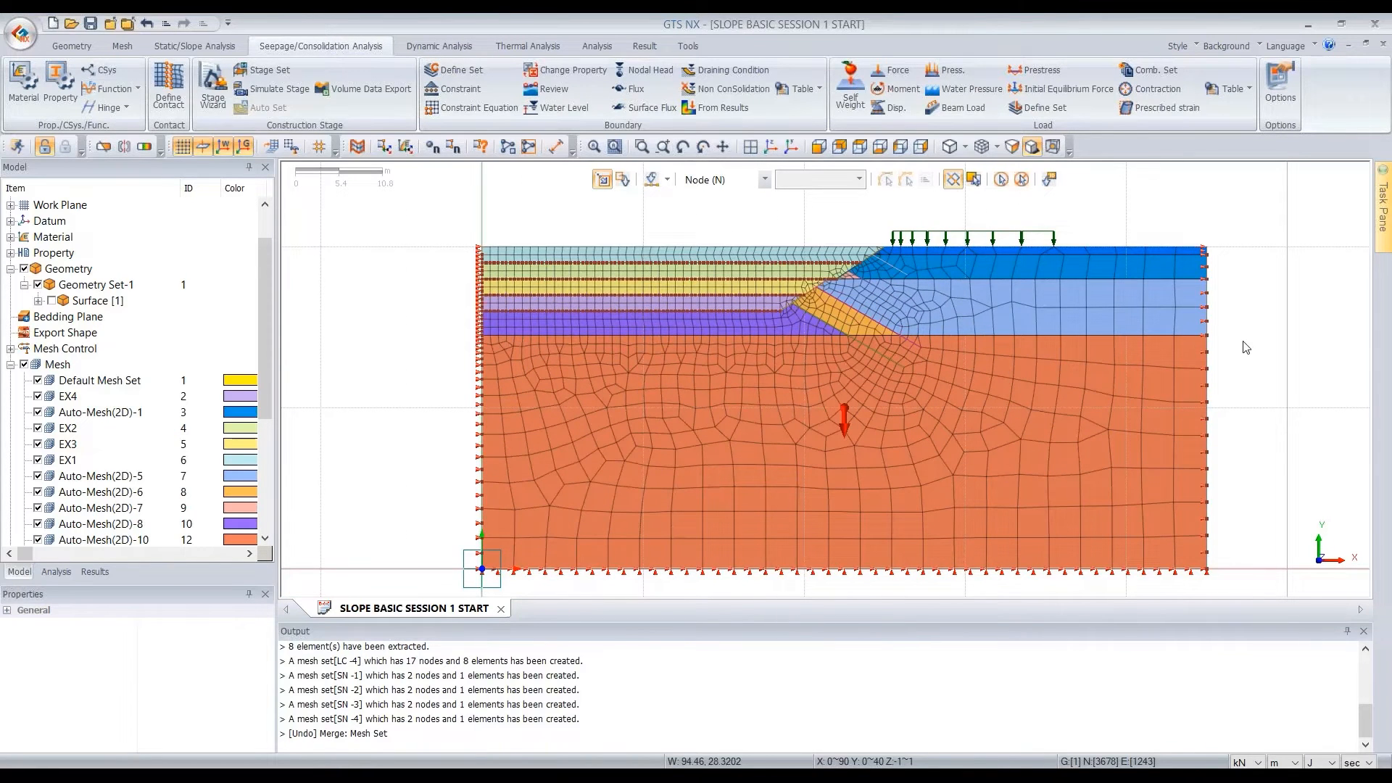
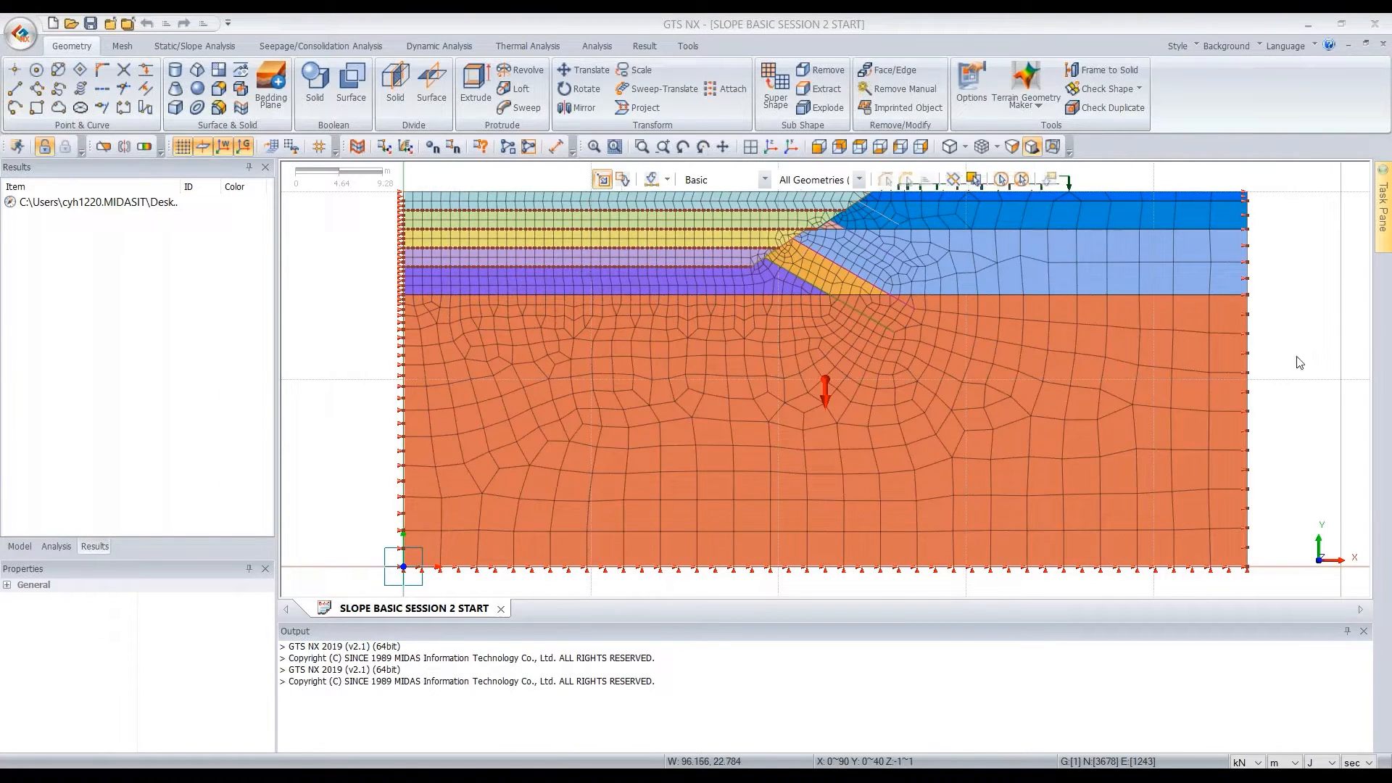
{"action": "scroll", "coordinate": [1298, 363], "scroll_direction": "down", "scroll_amount": 1}
{"action": "scroll", "coordinate": [1299, 363], "scroll_direction": "down", "scroll_amount": 1}
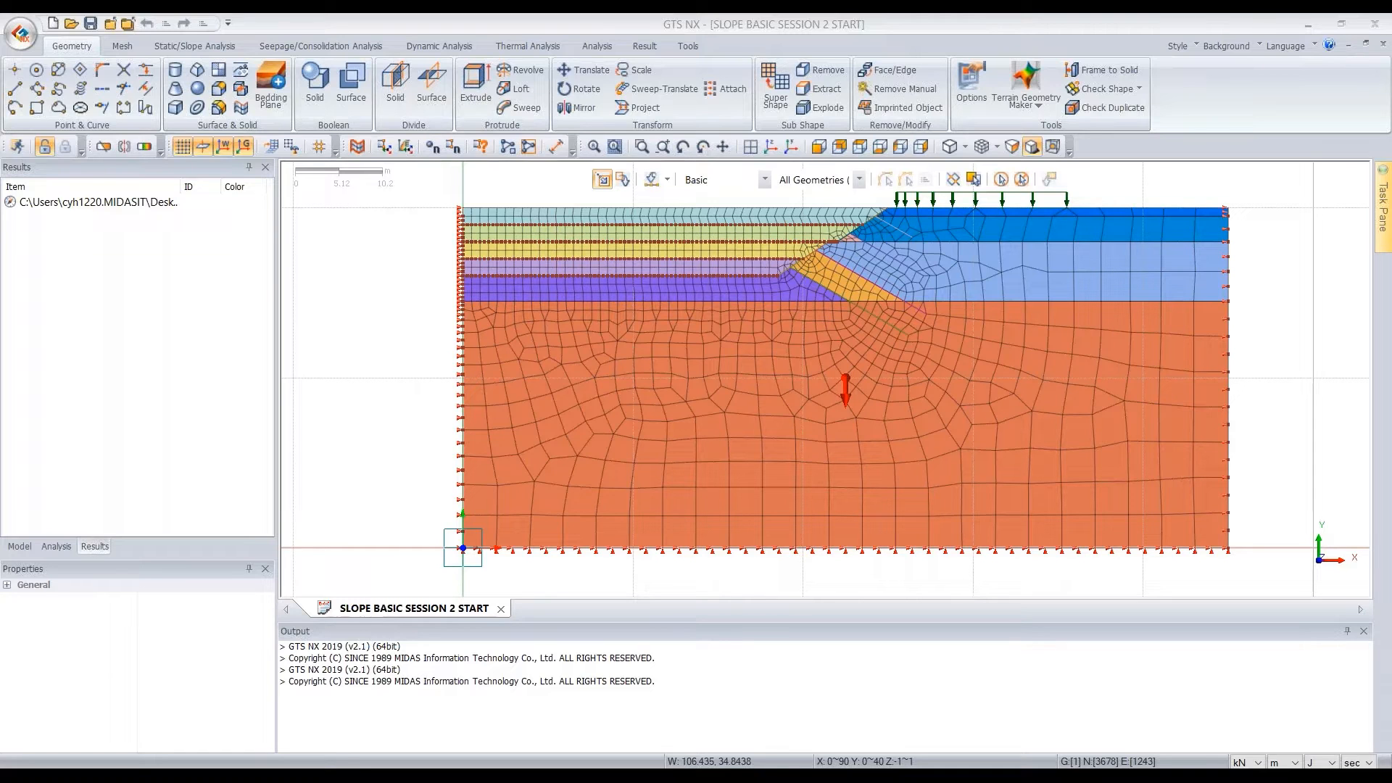
{"action": "scroll", "coordinate": [980, 354], "scroll_direction": "down", "scroll_amount": 1}
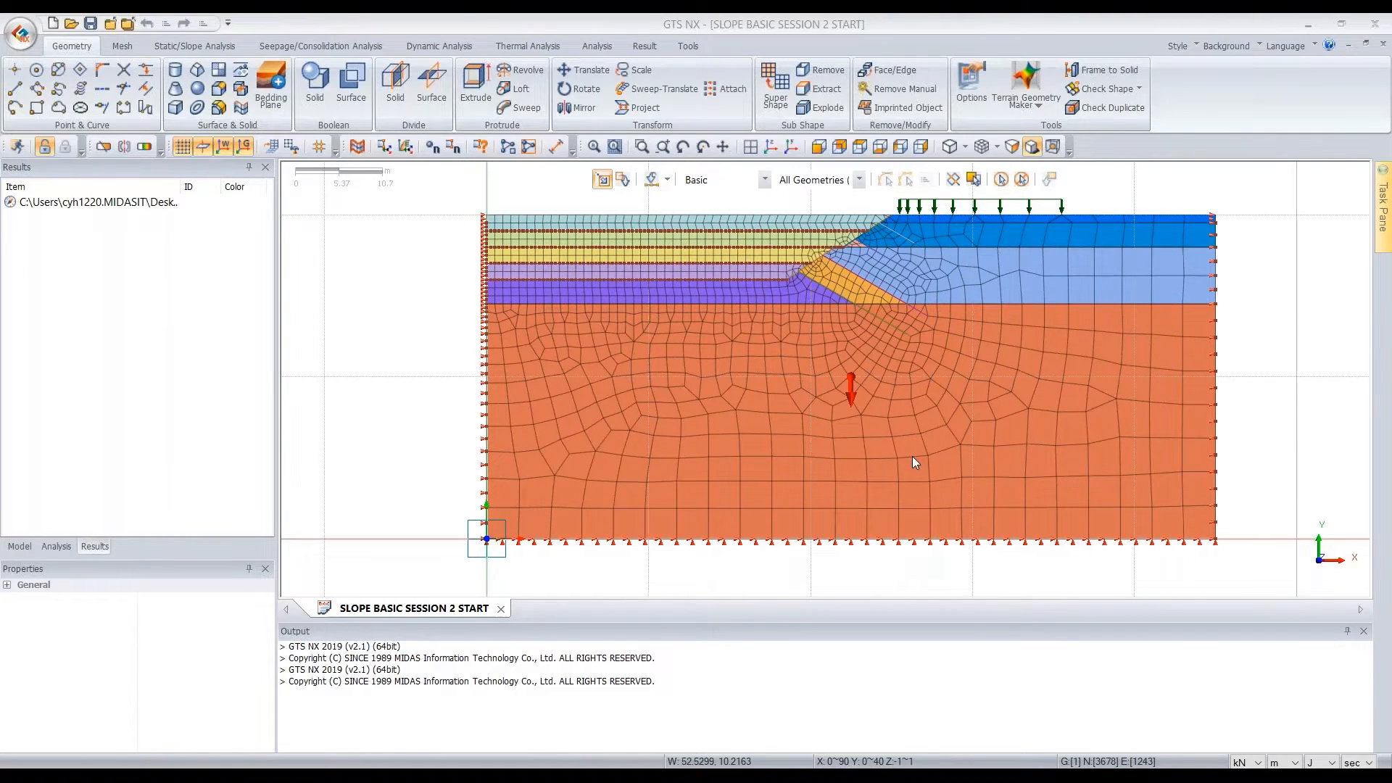
{"action": "scroll", "coordinate": [912, 455], "scroll_direction": "down", "scroll_amount": 1}
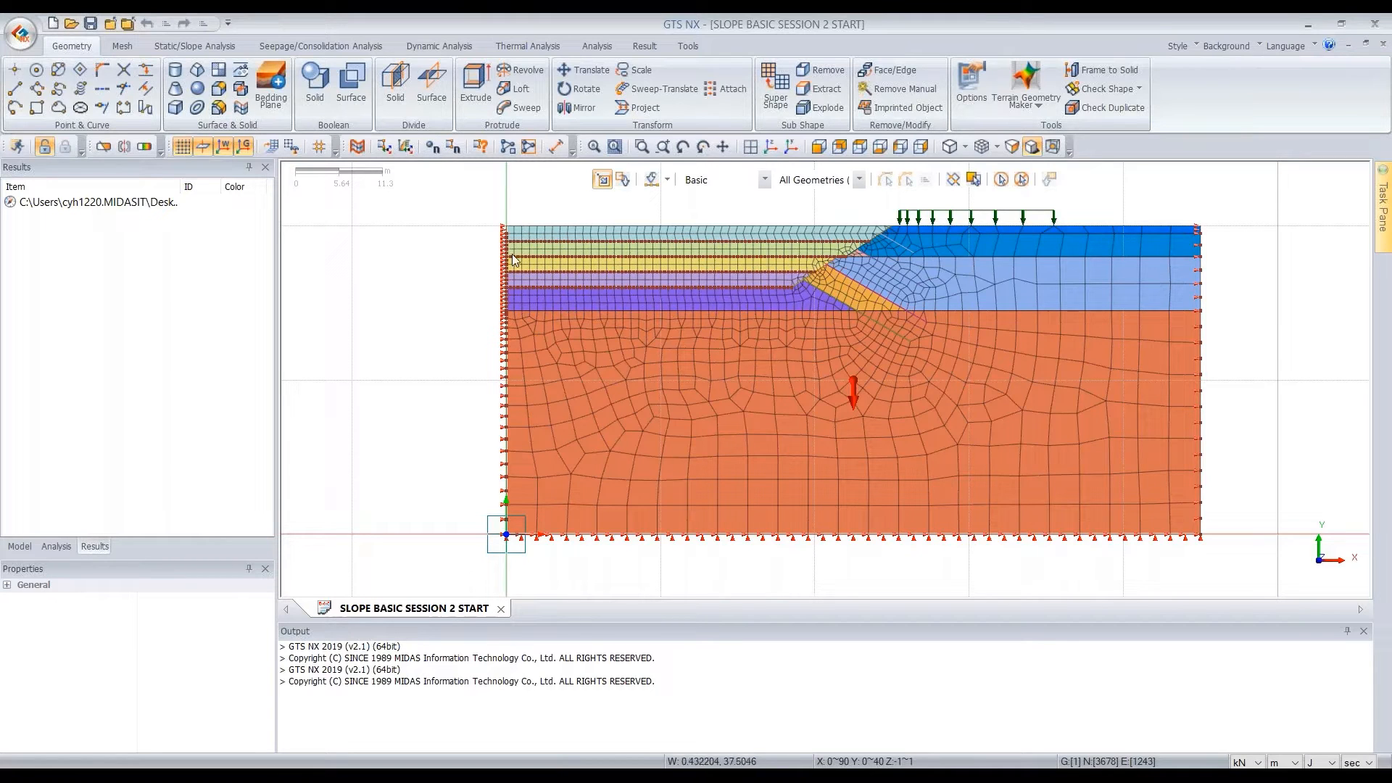
{"action": "left_click", "coordinate": [186, 53]}
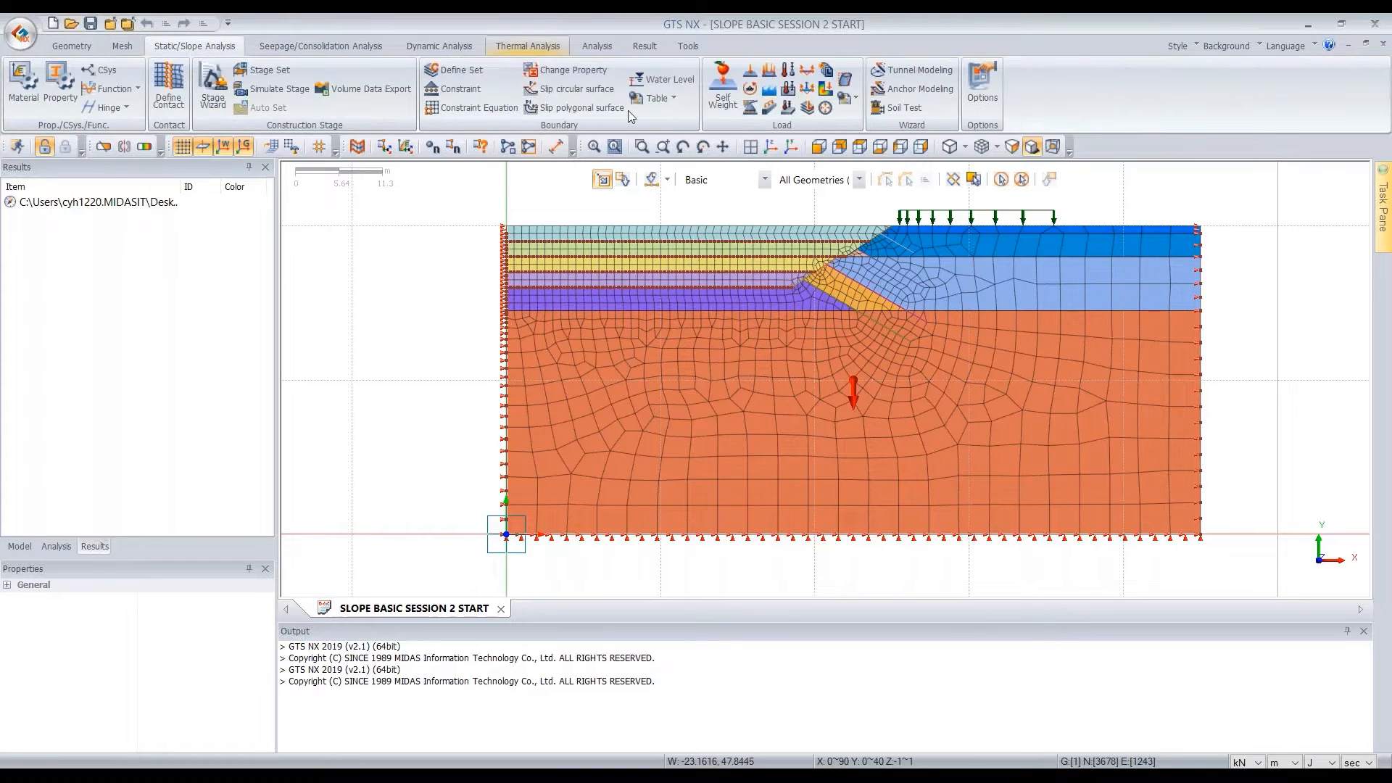
{"action": "left_click", "coordinate": [321, 47]}
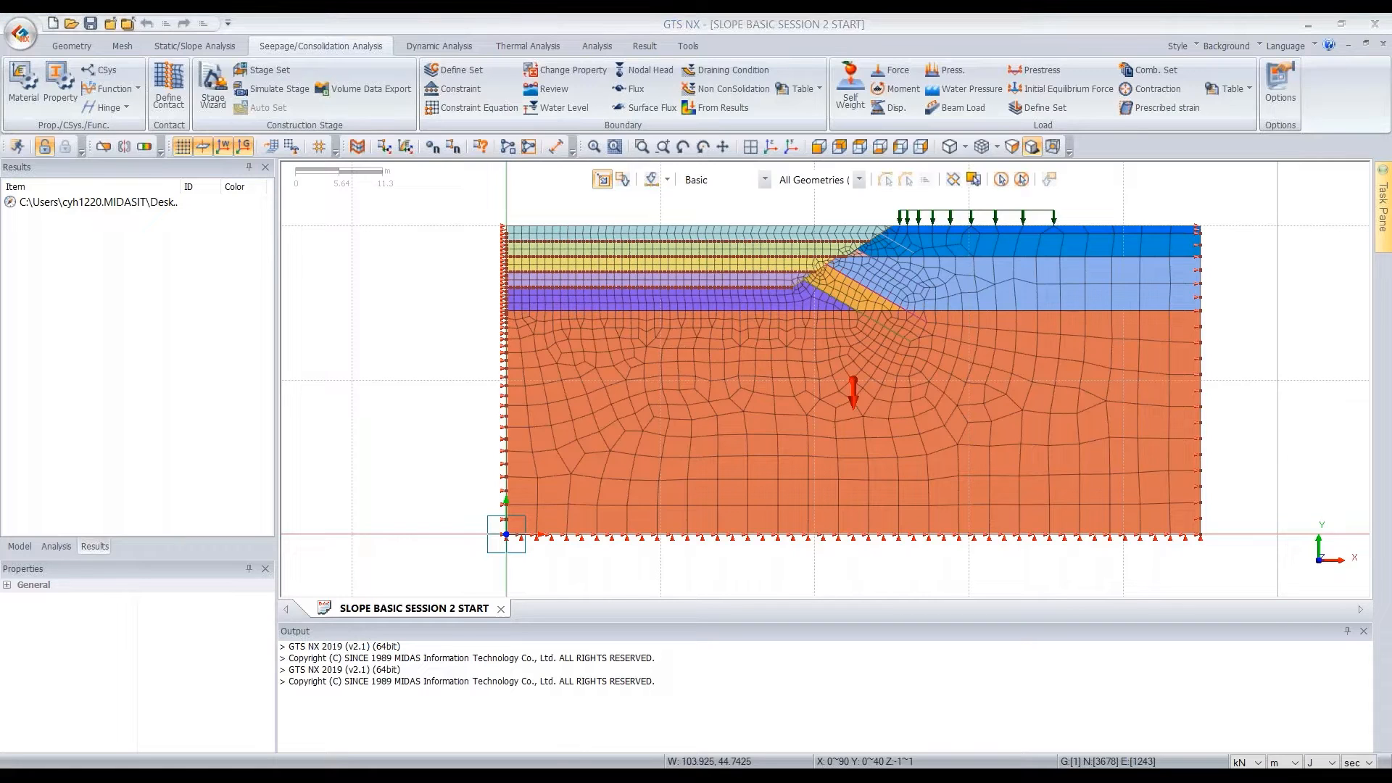
Add a construction stage set named Construction Stage Set-1 with the Stress-Seepage-Slope stage type
{"action": "left_click", "coordinate": [62, 548]}
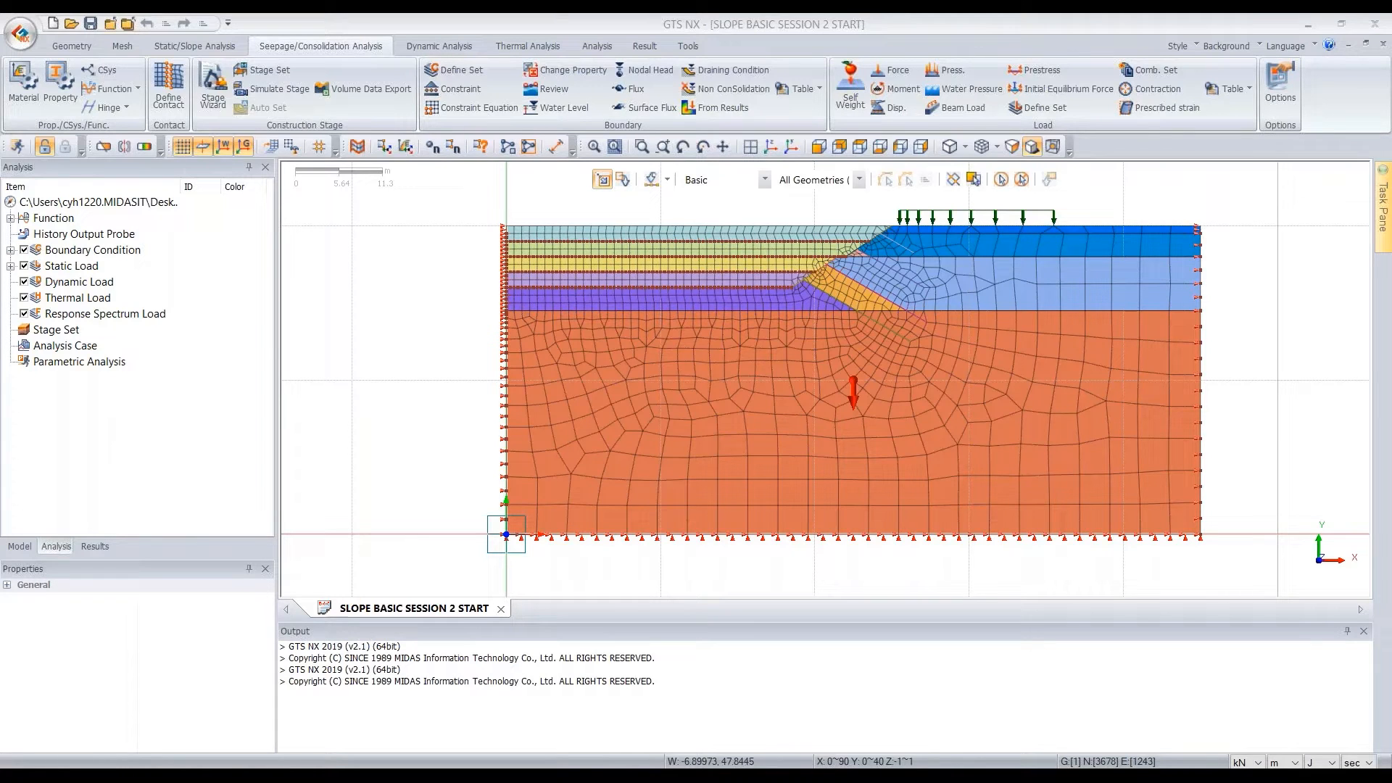
{"action": "right_click", "coordinate": [72, 334]}
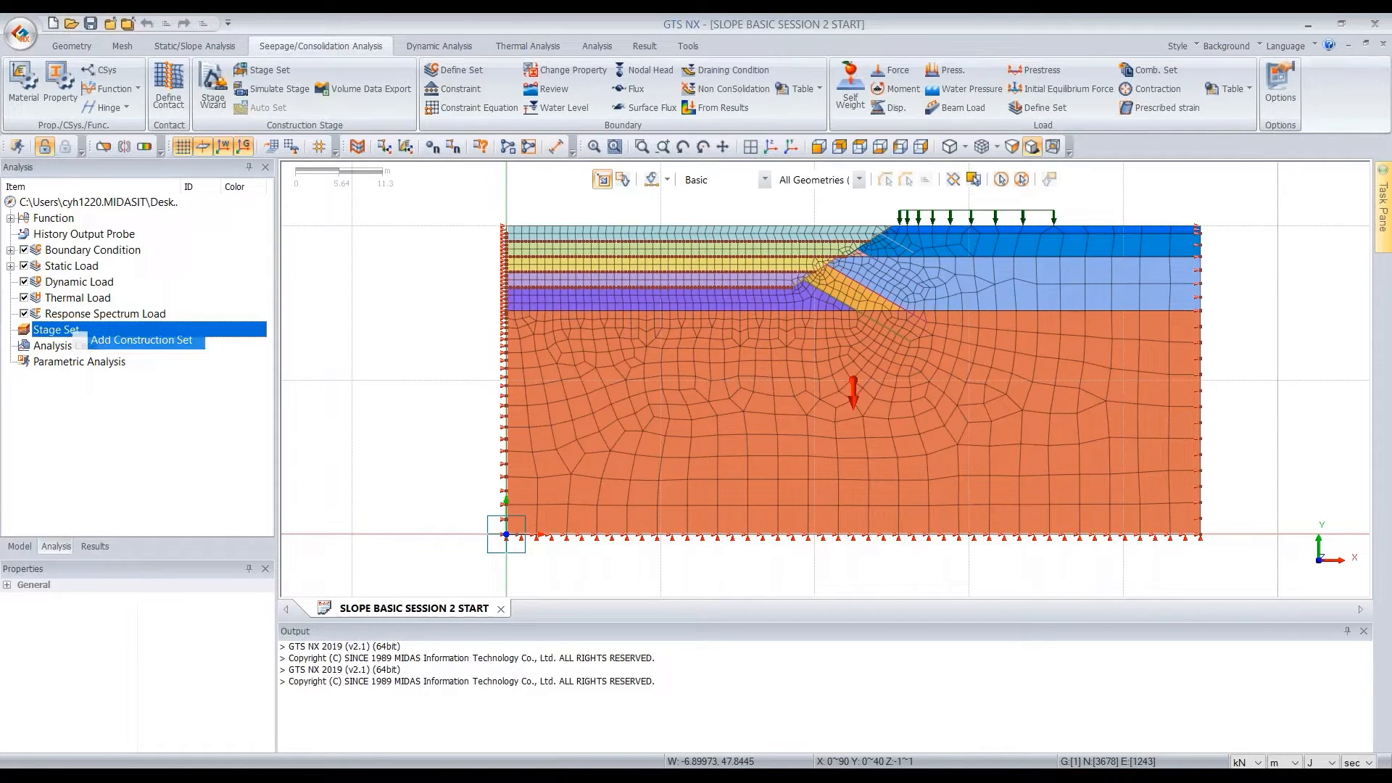
{"action": "left_click", "coordinate": [131, 346]}
{"action": "left_click_drag", "start_coordinate": [288, 188], "coordinate": [375, 244]}
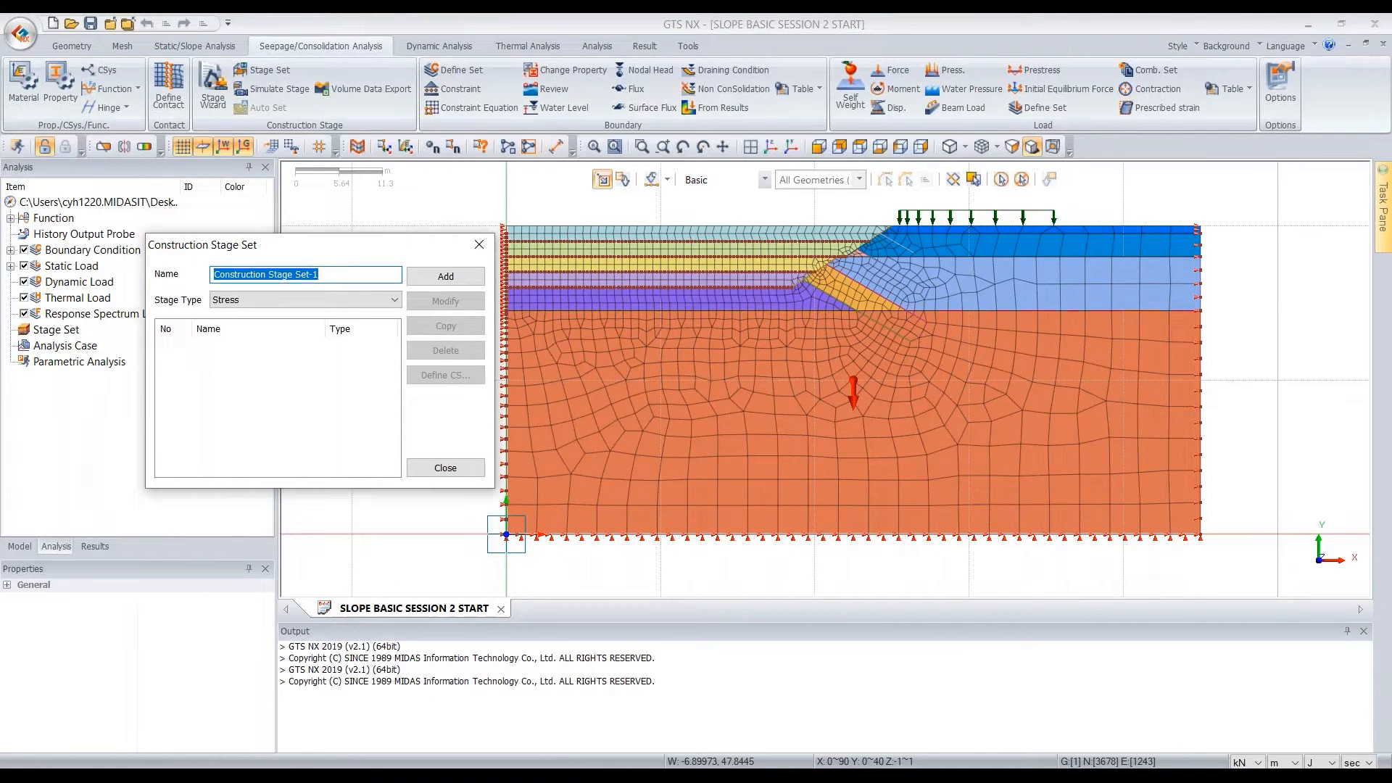
{"action": "left_click", "coordinate": [366, 303]}
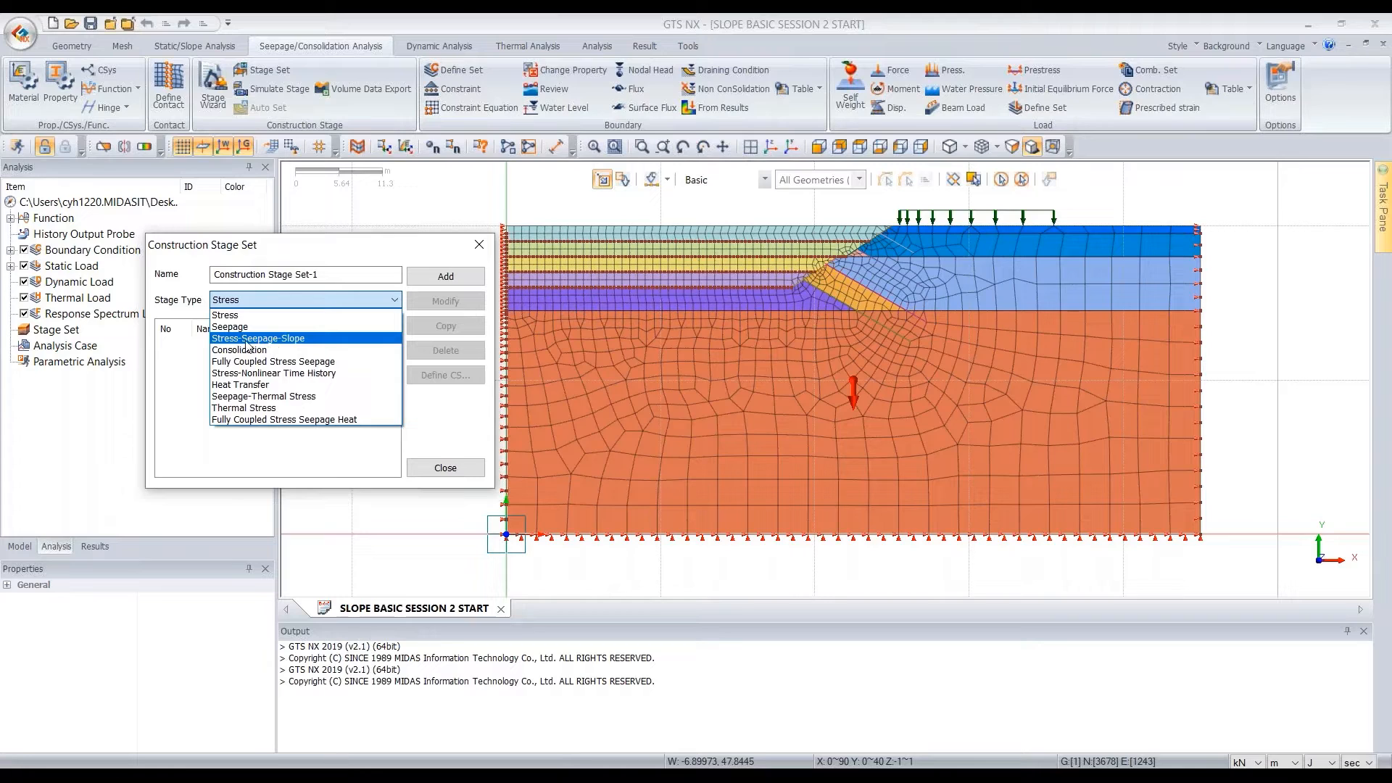
{"action": "left_click", "coordinate": [287, 339]}
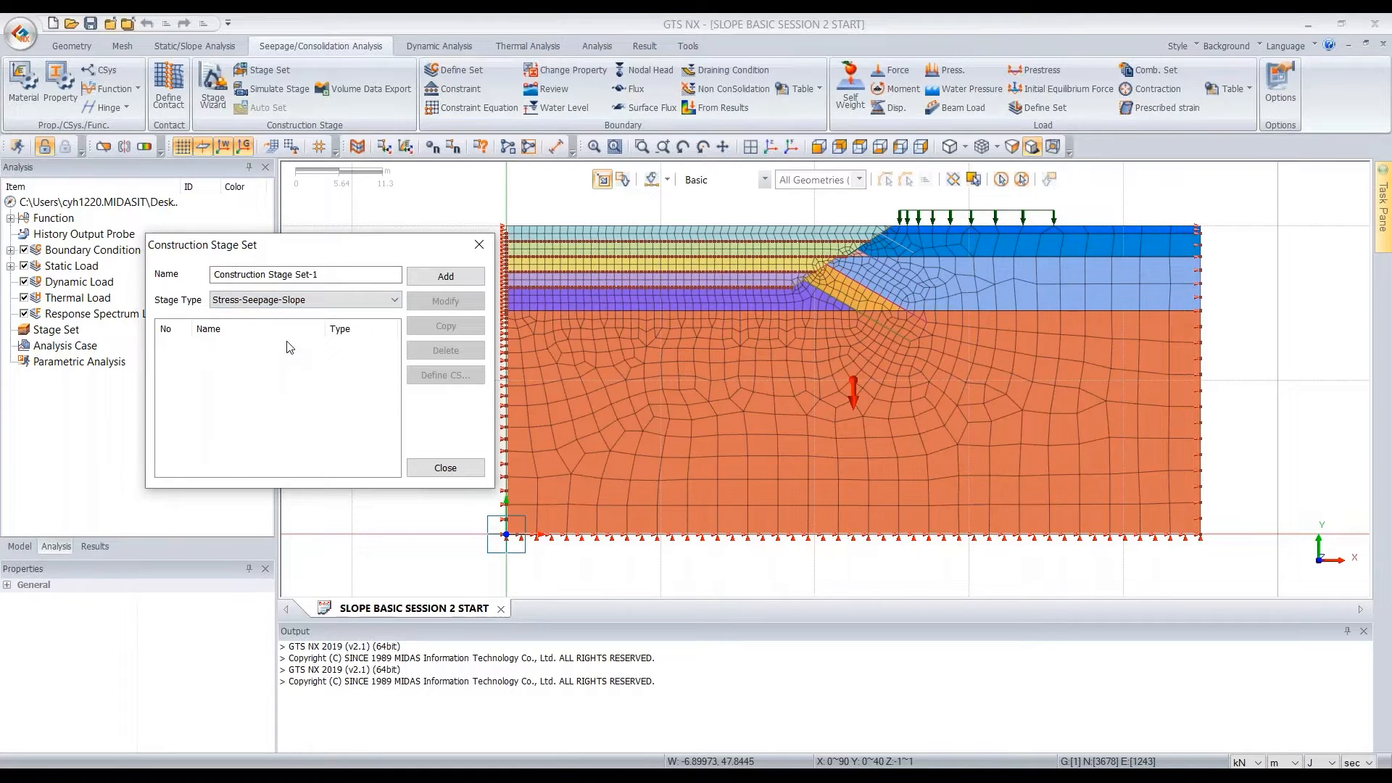
{"action": "left_click", "coordinate": [451, 277]}
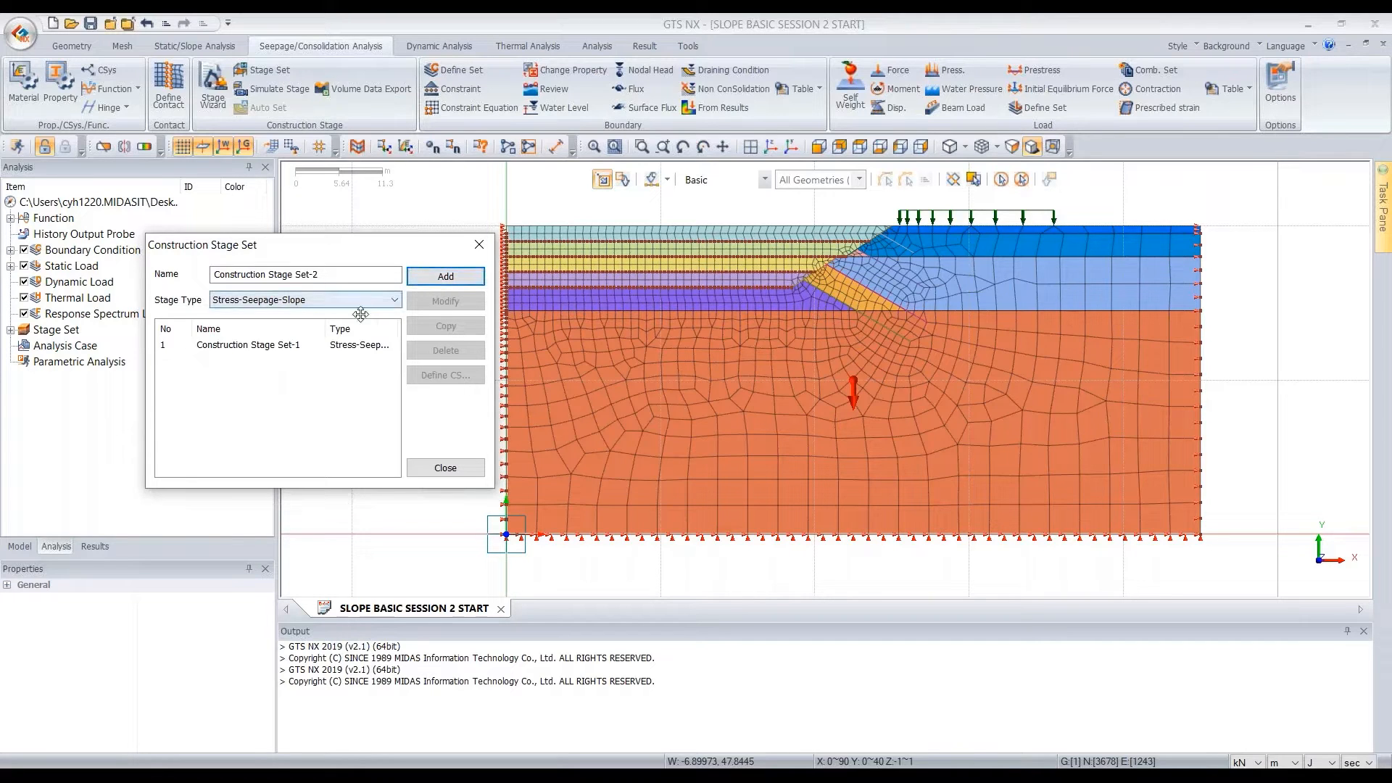
Open the stage definition of Construction Stage Set-1 and fit the whole model in view beside it
{"action": "double_click", "coordinate": [306, 350]}
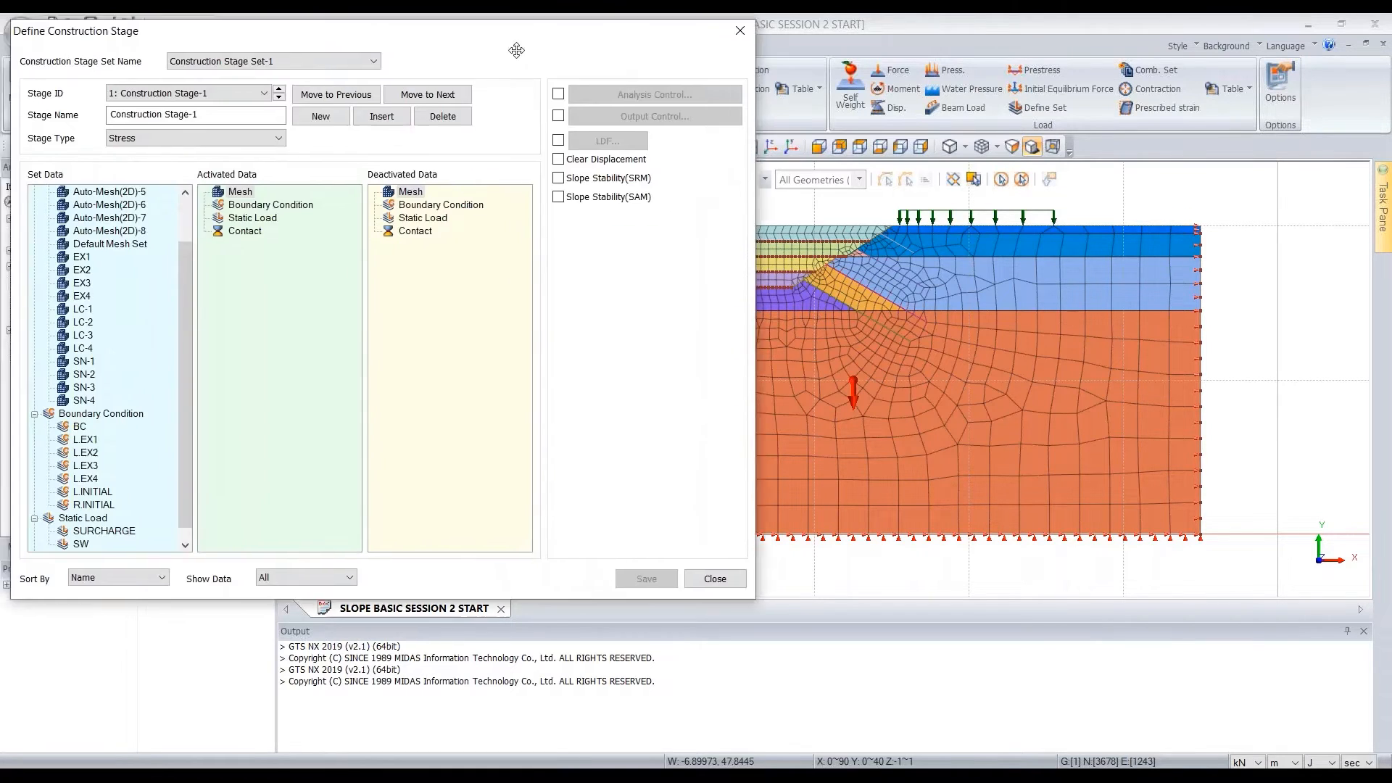
{"action": "left_click_drag", "start_coordinate": [105, 37], "coordinate": [161, 100]}
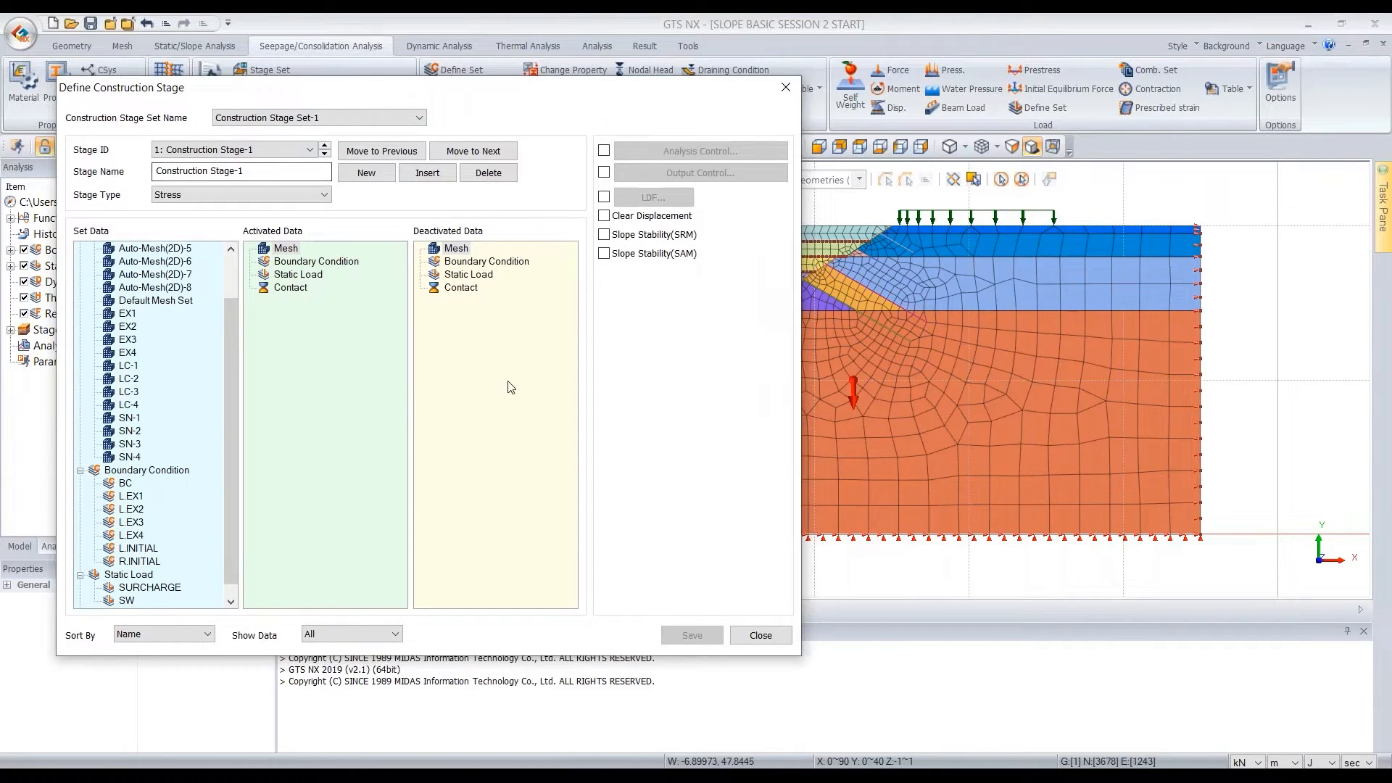
{"action": "scroll", "coordinate": [187, 434], "scroll_direction": "up", "scroll_amount": 2}
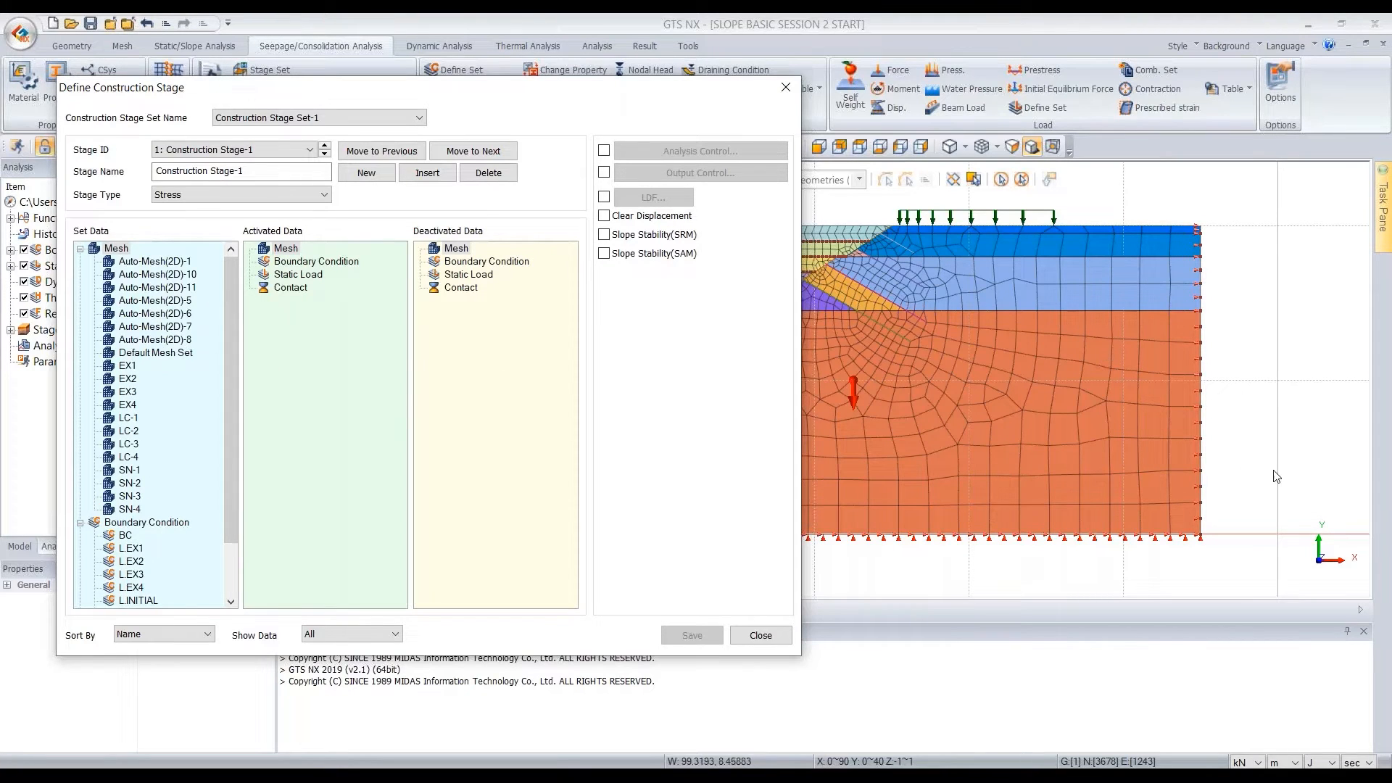
{"action": "scroll", "coordinate": [1265, 475], "scroll_direction": "down", "scroll_amount": 3}
{"action": "scroll", "coordinate": [1270, 477], "scroll_direction": "down", "scroll_amount": 5}
{"action": "scroll", "coordinate": [1051, 477], "scroll_direction": "up", "scroll_amount": 5}
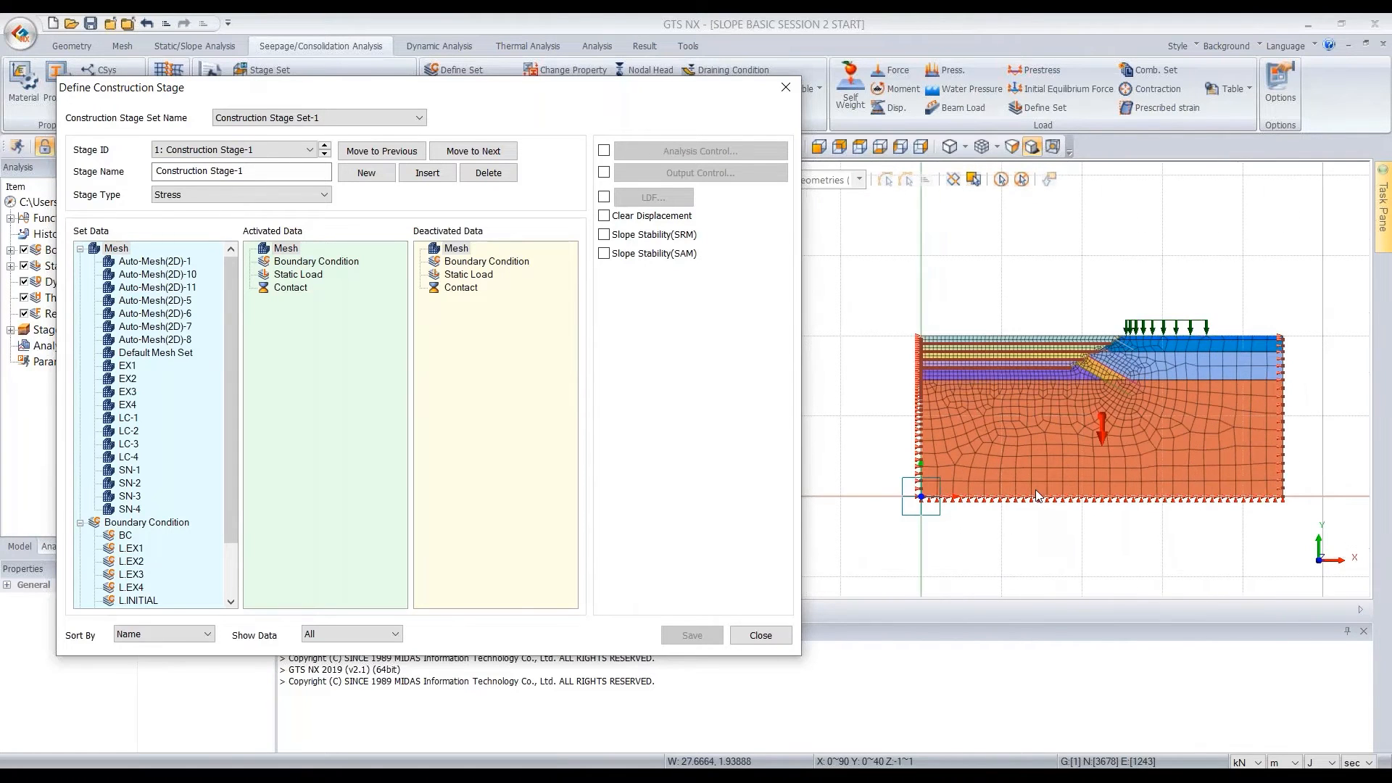
{"action": "scroll", "coordinate": [216, 462], "scroll_direction": "down", "scroll_amount": 3}
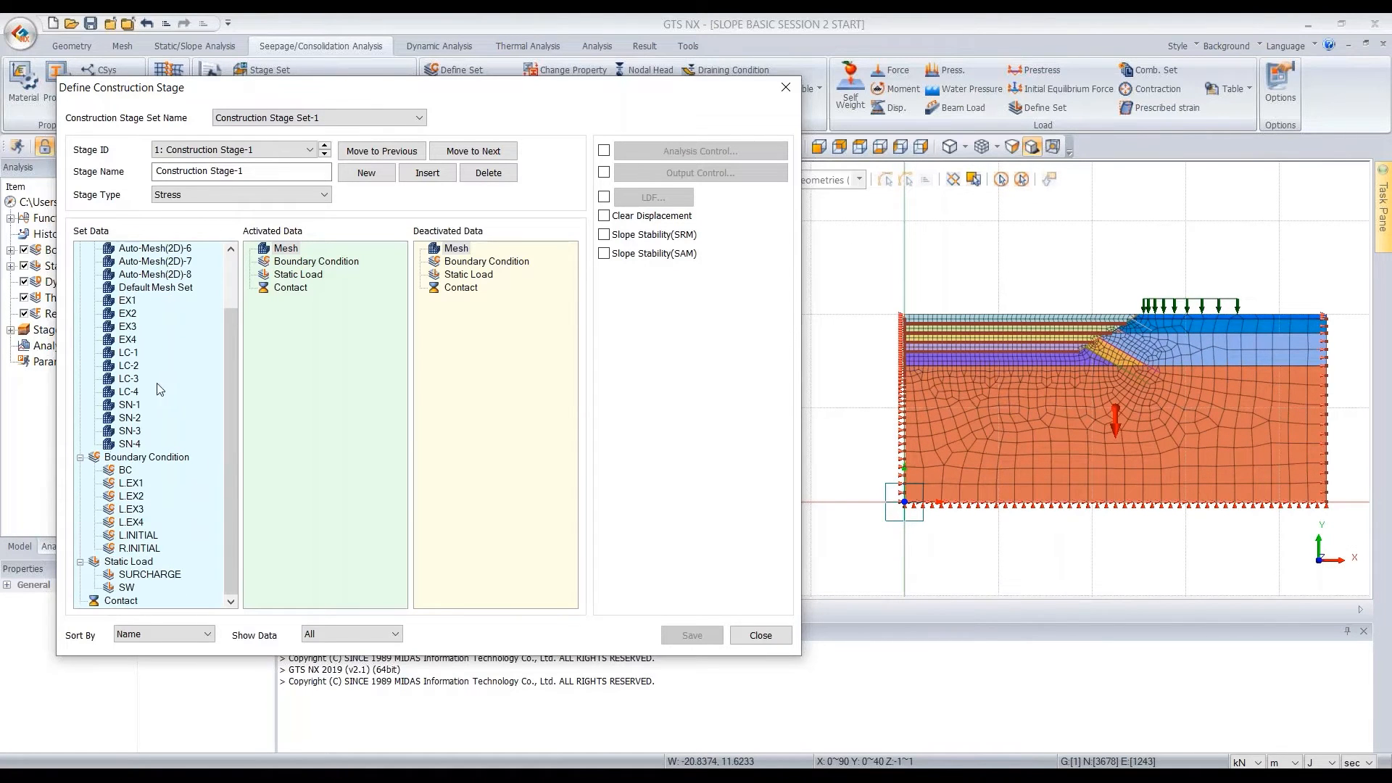
{"action": "scroll", "coordinate": [1124, 450], "scroll_direction": "up", "scroll_amount": 2}
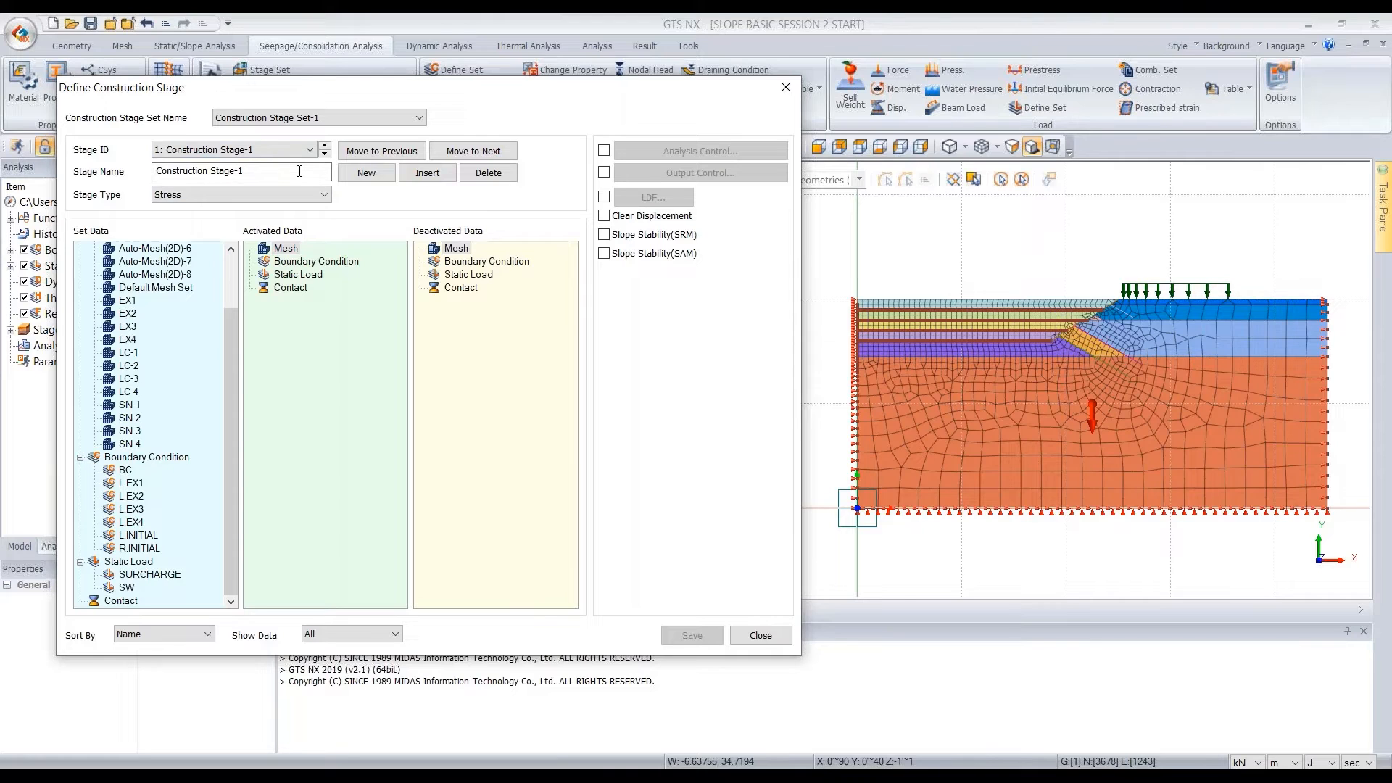
Set the first stage's type to Steady-State and name it [W] INITIAL
{"action": "left_click", "coordinate": [306, 196]}
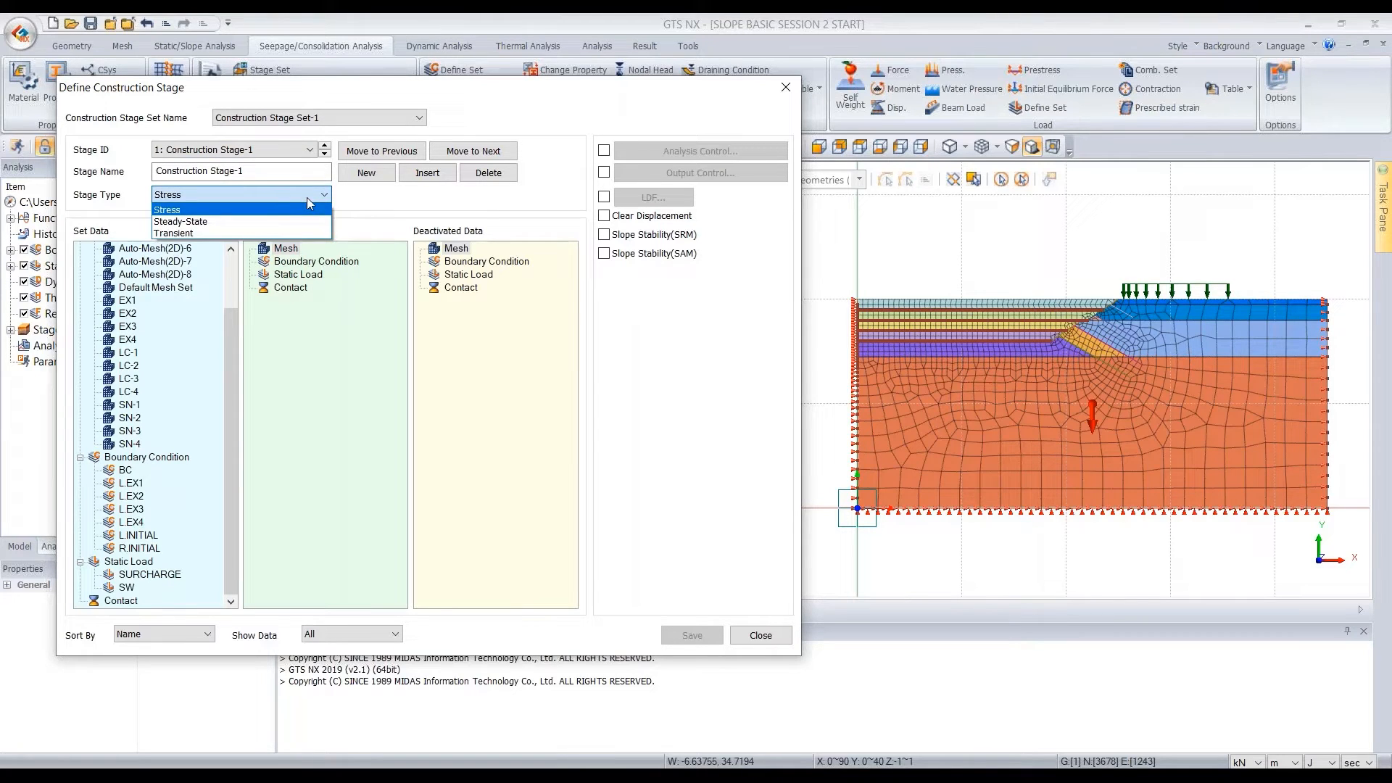
{"action": "left_click", "coordinate": [228, 224]}
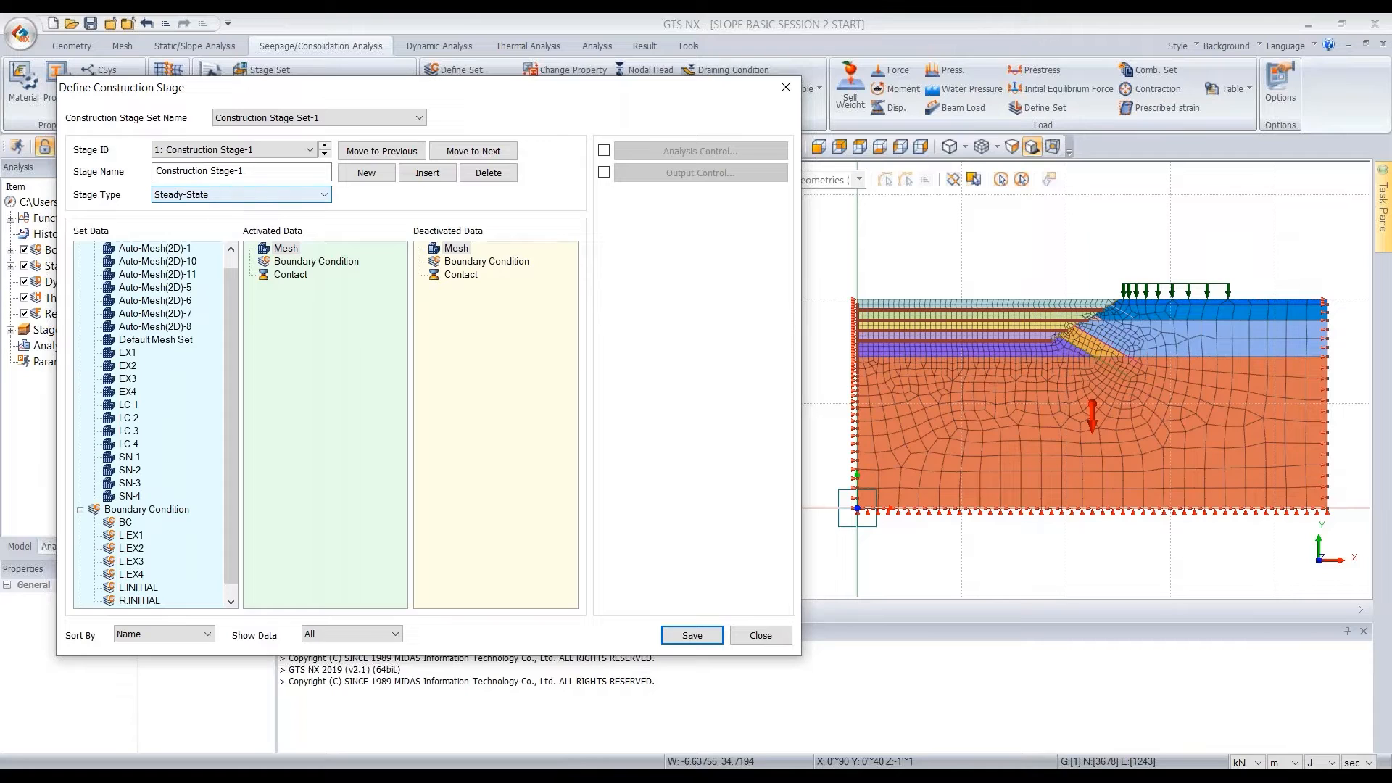
{"action": "left_click_drag", "start_coordinate": [271, 174], "coordinate": [118, 172]}
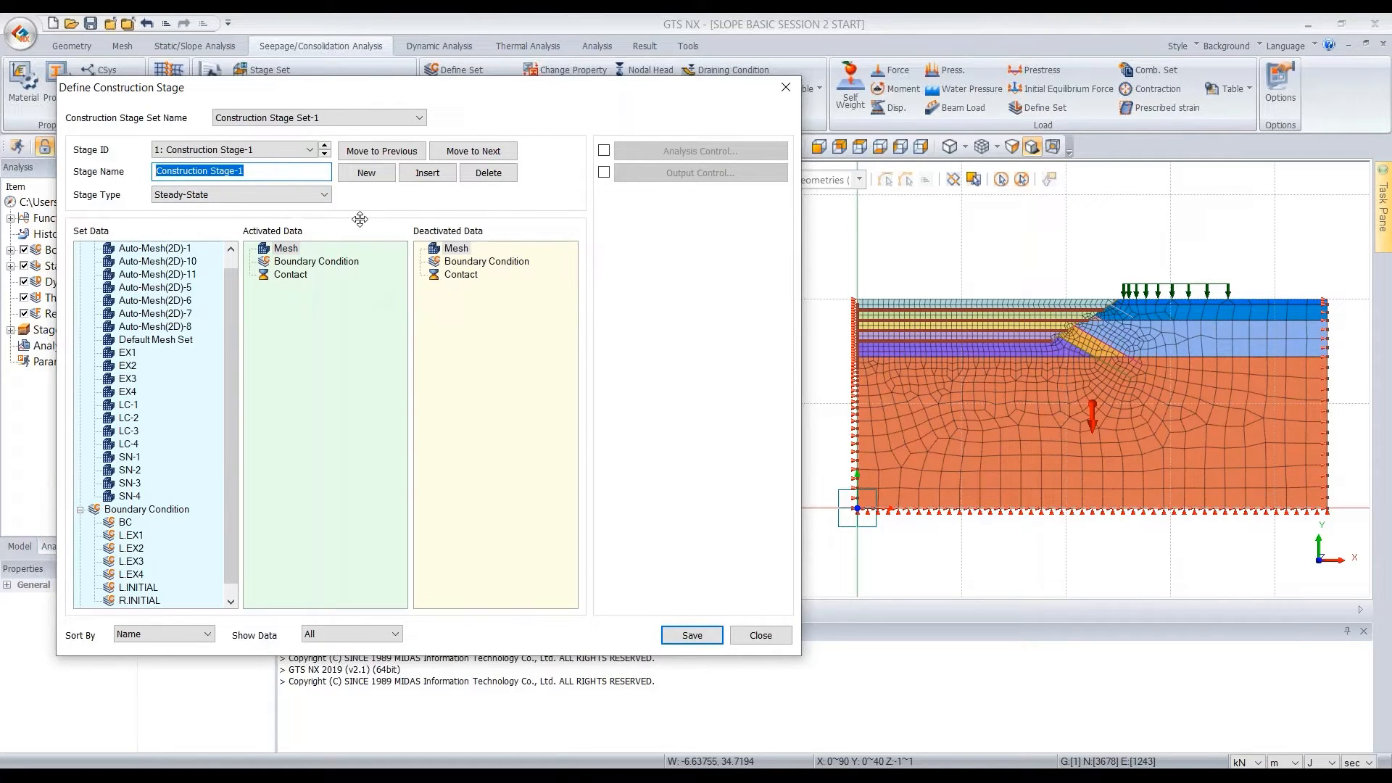
{"action": "type", "text": "[W"}
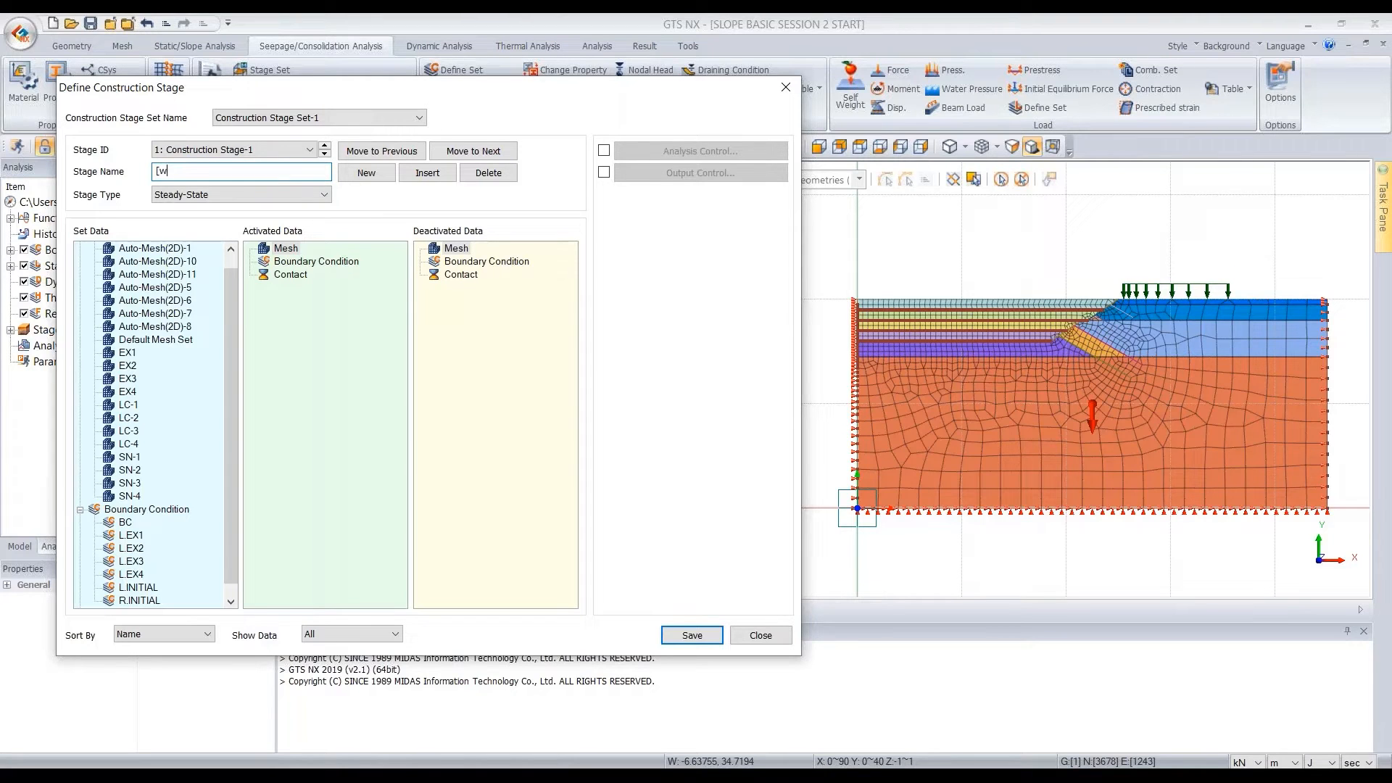
{"action": "key", "text": "Caps_Lock"}
{"action": "type", "text": "]"}
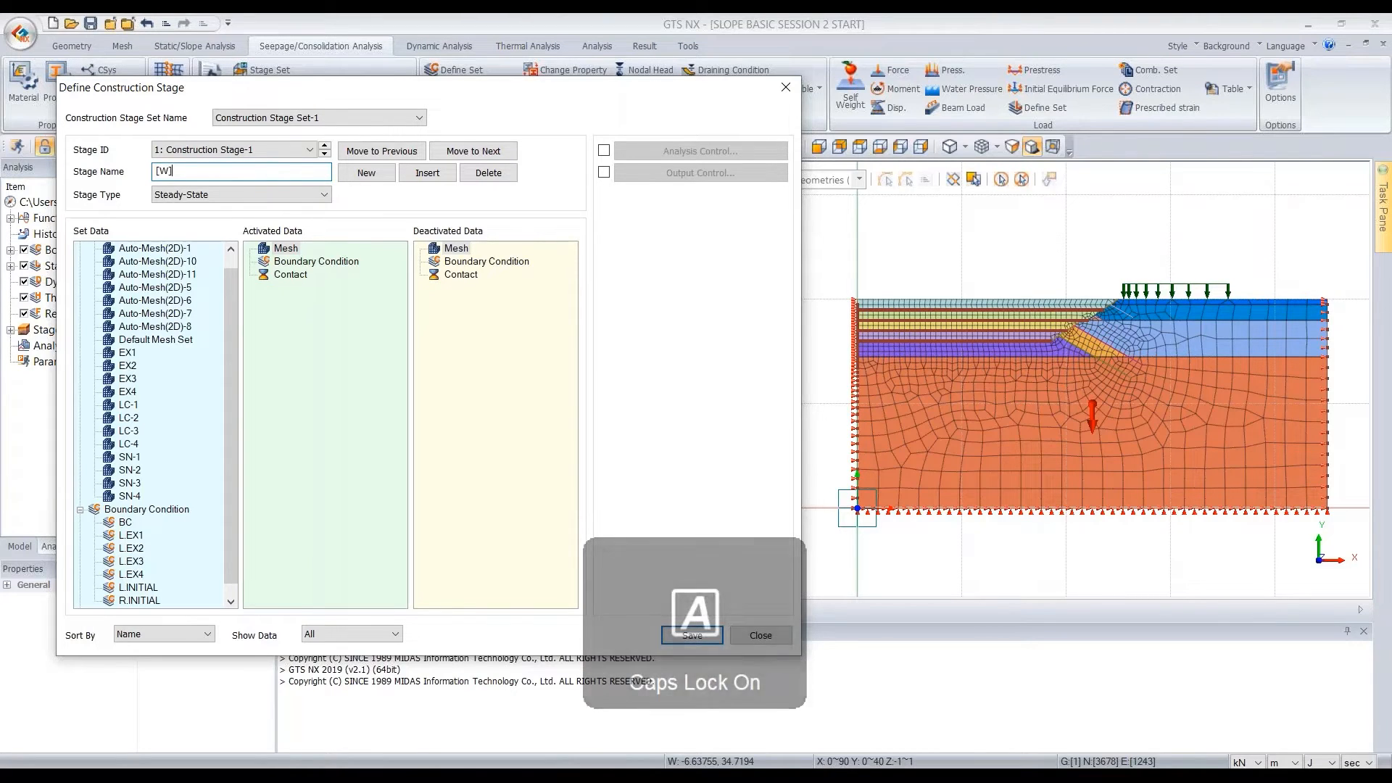
{"action": "type", "text": " INITIAL"}
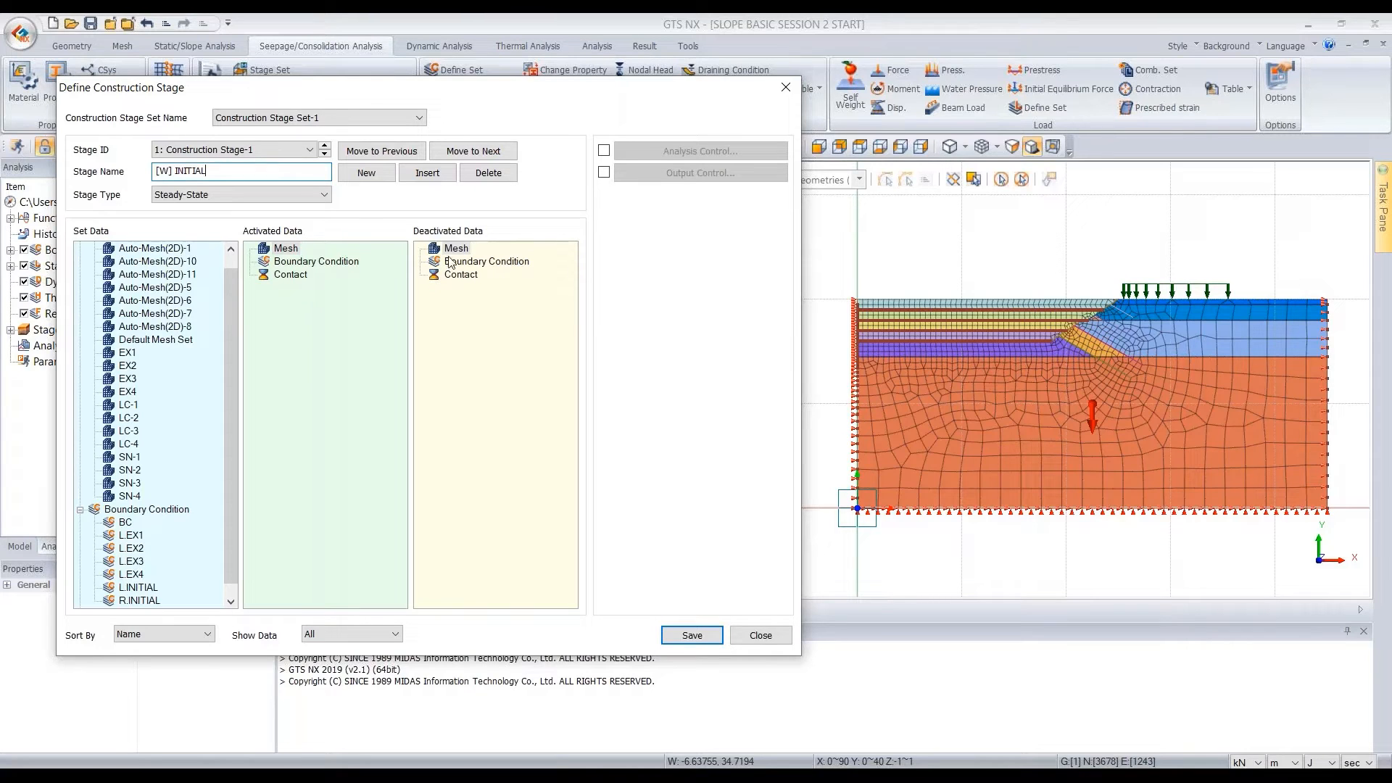
Activate all the Auto-Mesh sets, the Default Mesh Set and EX1 to EX4 in the stage, and display only activated data
{"action": "scroll", "coordinate": [146, 370], "scroll_direction": "up", "scroll_amount": 1}
{"action": "left_click", "coordinate": [165, 263]}
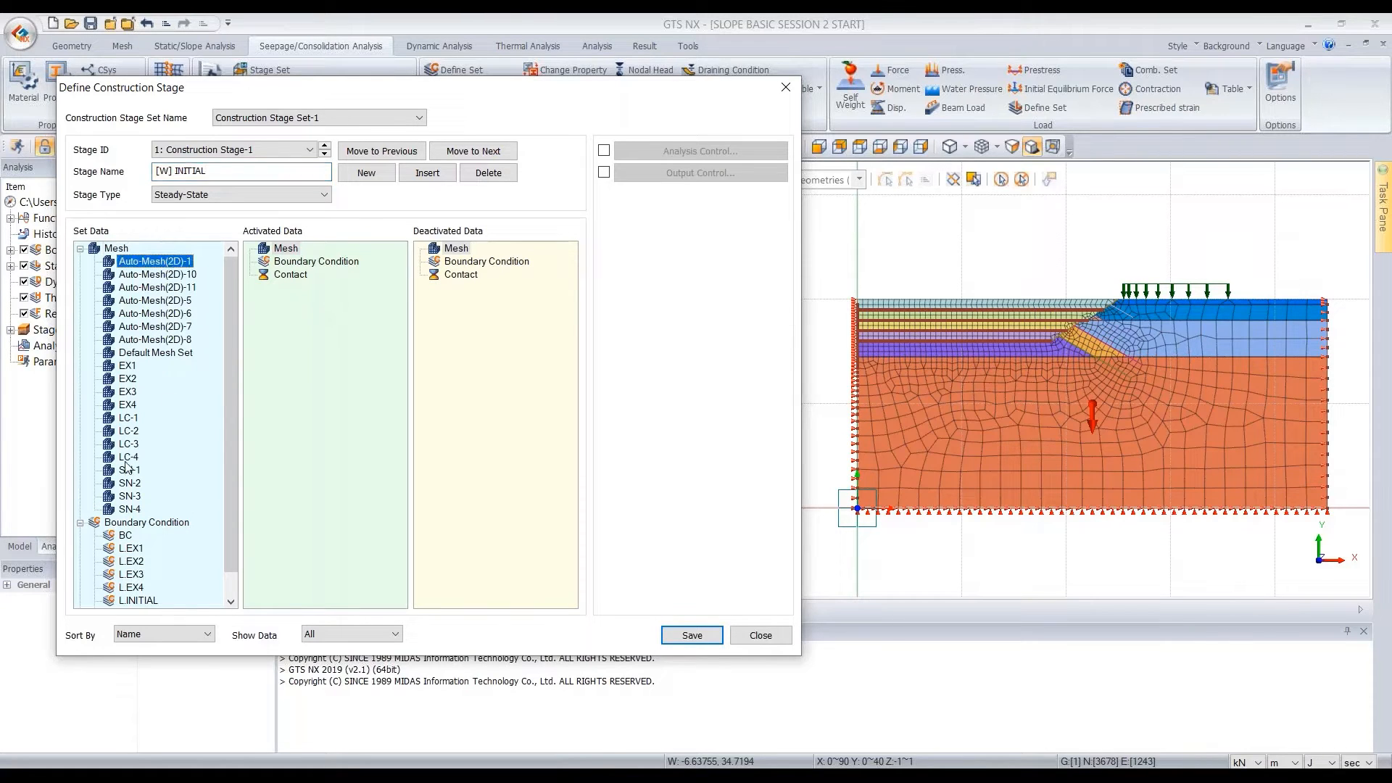
{"action": "left_click", "coordinate": [162, 400], "text": "shift"}
{"action": "left_click_drag", "start_coordinate": [151, 320], "coordinate": [344, 353]}
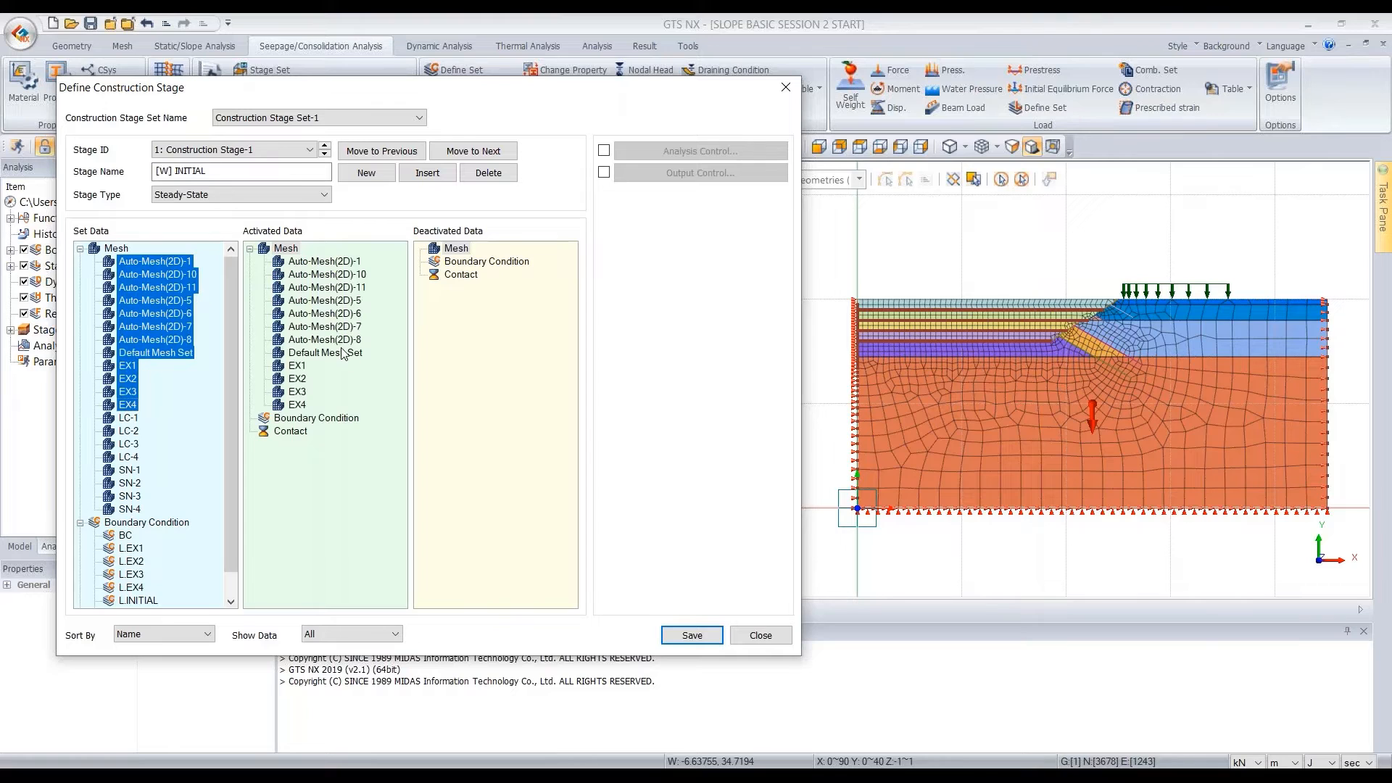
{"action": "left_click", "coordinate": [330, 636]}
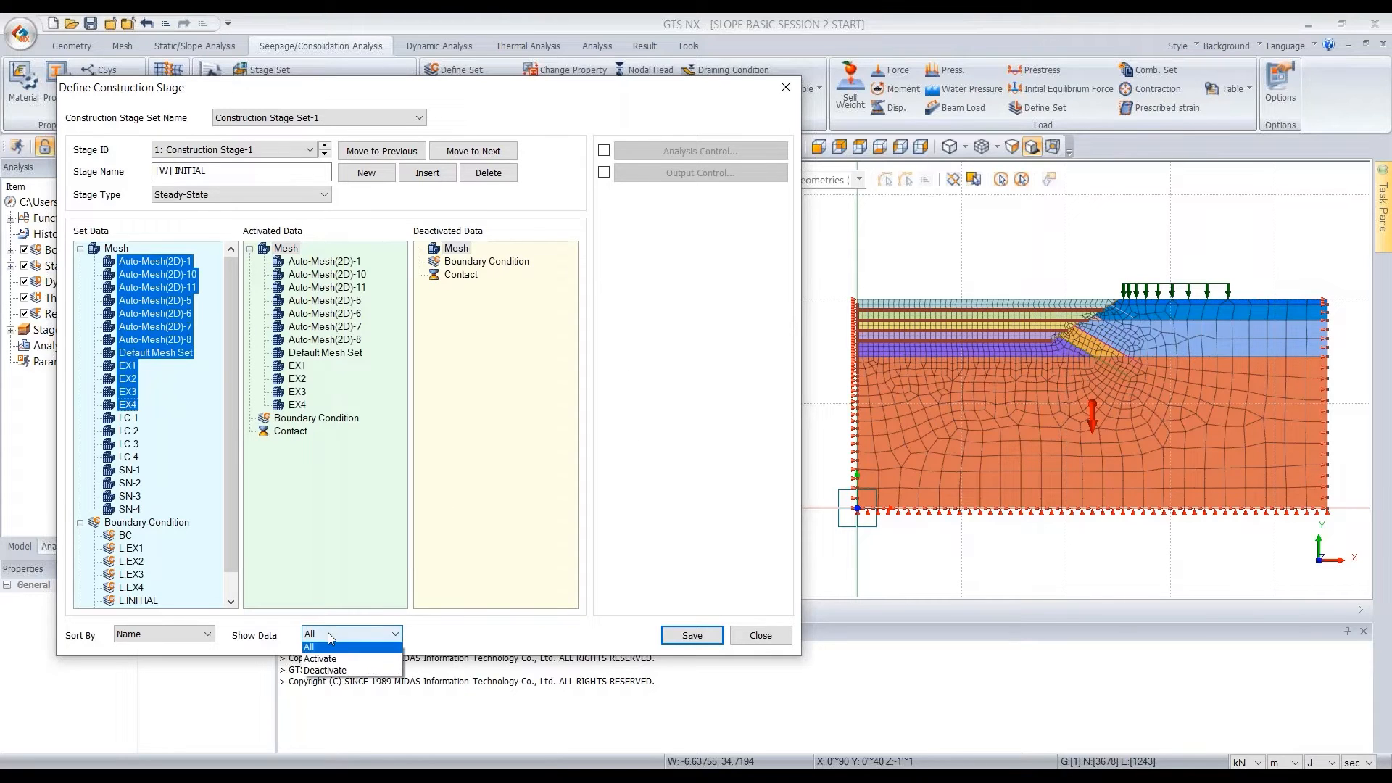
{"action": "left_click", "coordinate": [356, 662]}
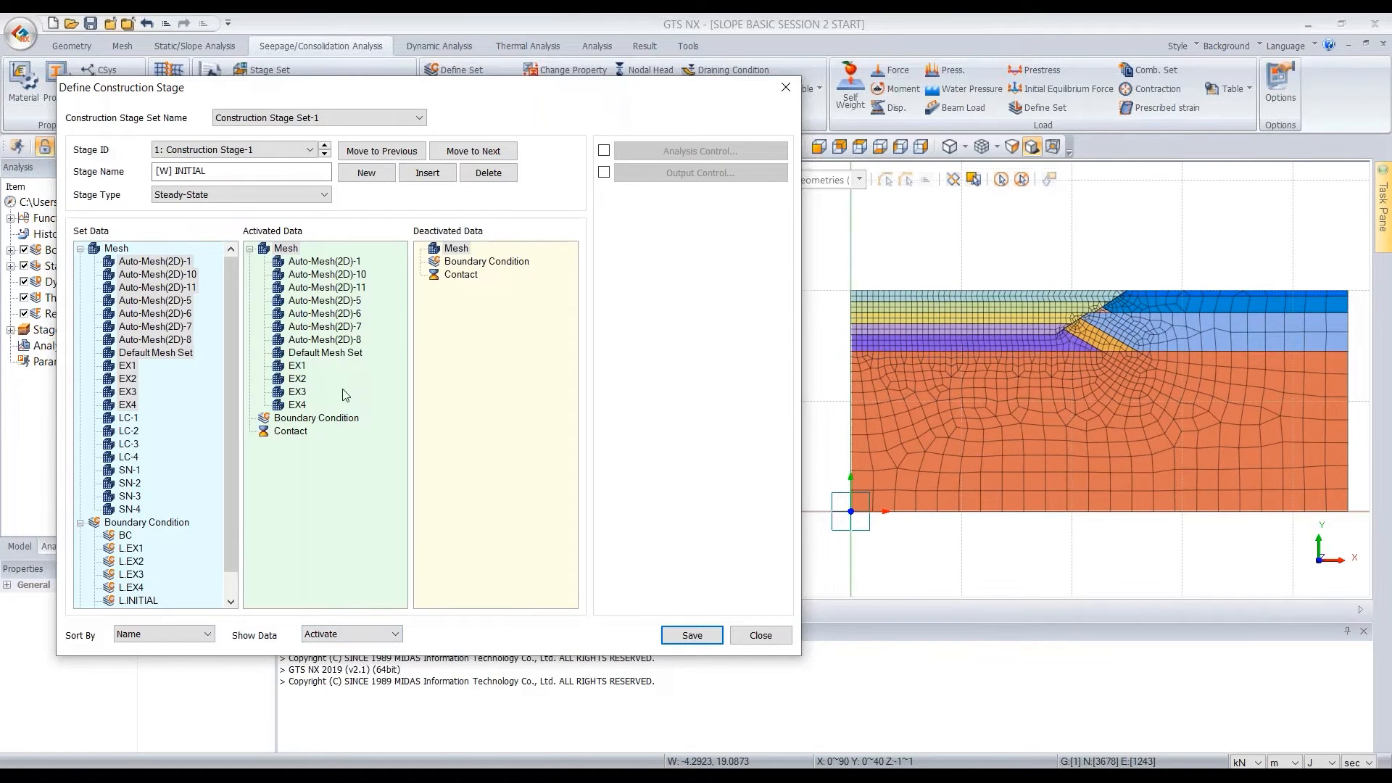
Remove the EX1 mesh set from the stage's activated data and activate it again
{"action": "left_click_drag", "start_coordinate": [296, 370], "coordinate": [184, 316]}
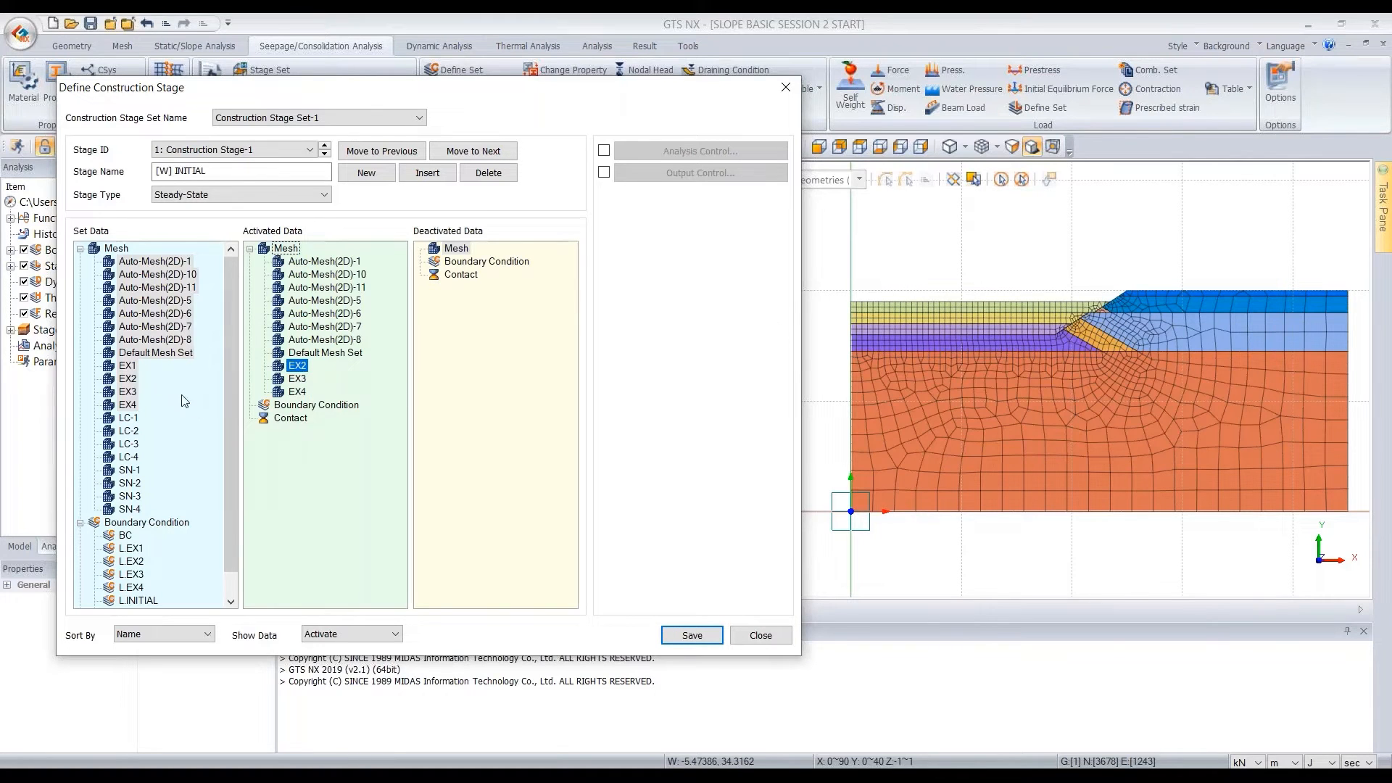
{"action": "left_click", "coordinate": [126, 367]}
{"action": "left_click_drag", "start_coordinate": [126, 367], "coordinate": [341, 377]}
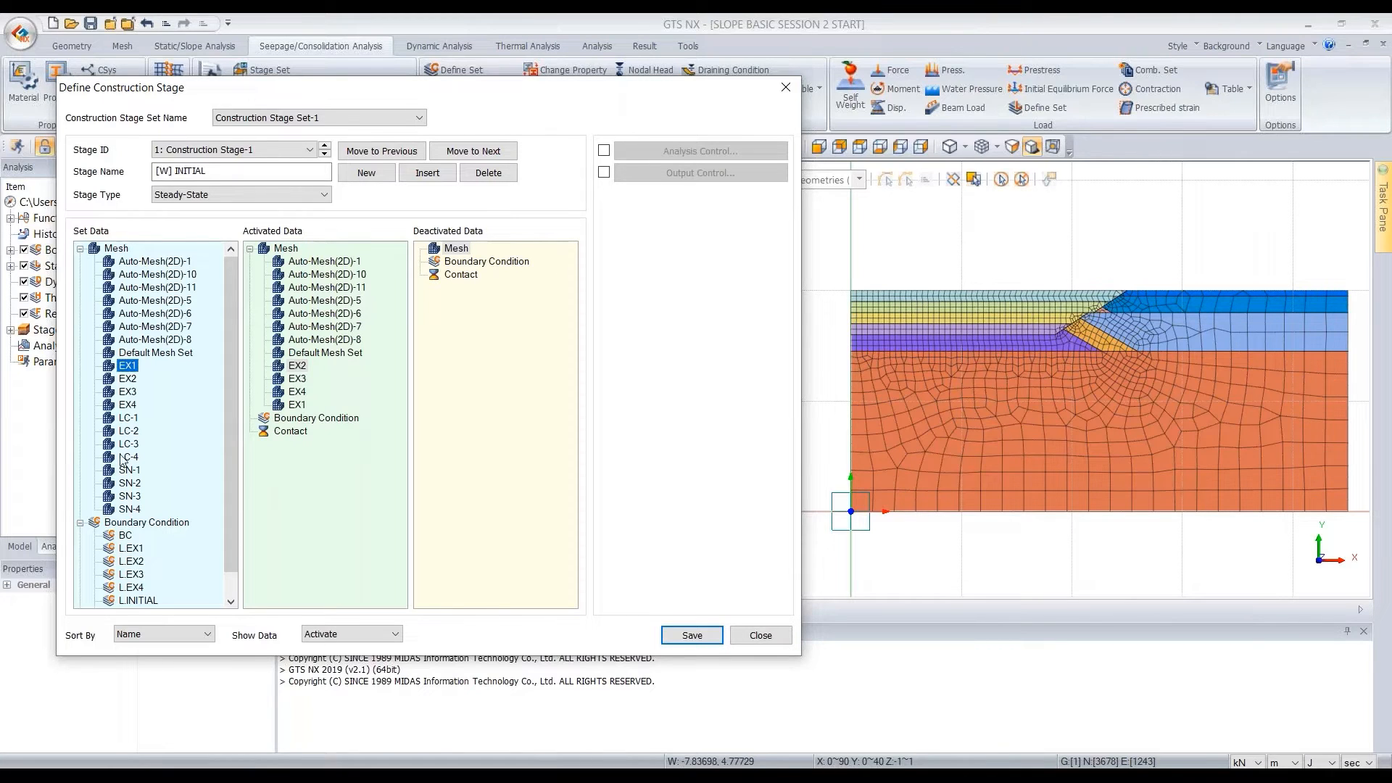
Activate the BC, L.INITIAL and R.INITIAL boundary sets in the [W] INITIAL stage
{"action": "scroll", "coordinate": [125, 464], "scroll_direction": "down", "scroll_amount": 1}
{"action": "left_click_drag", "start_coordinate": [125, 509], "coordinate": [261, 421]}
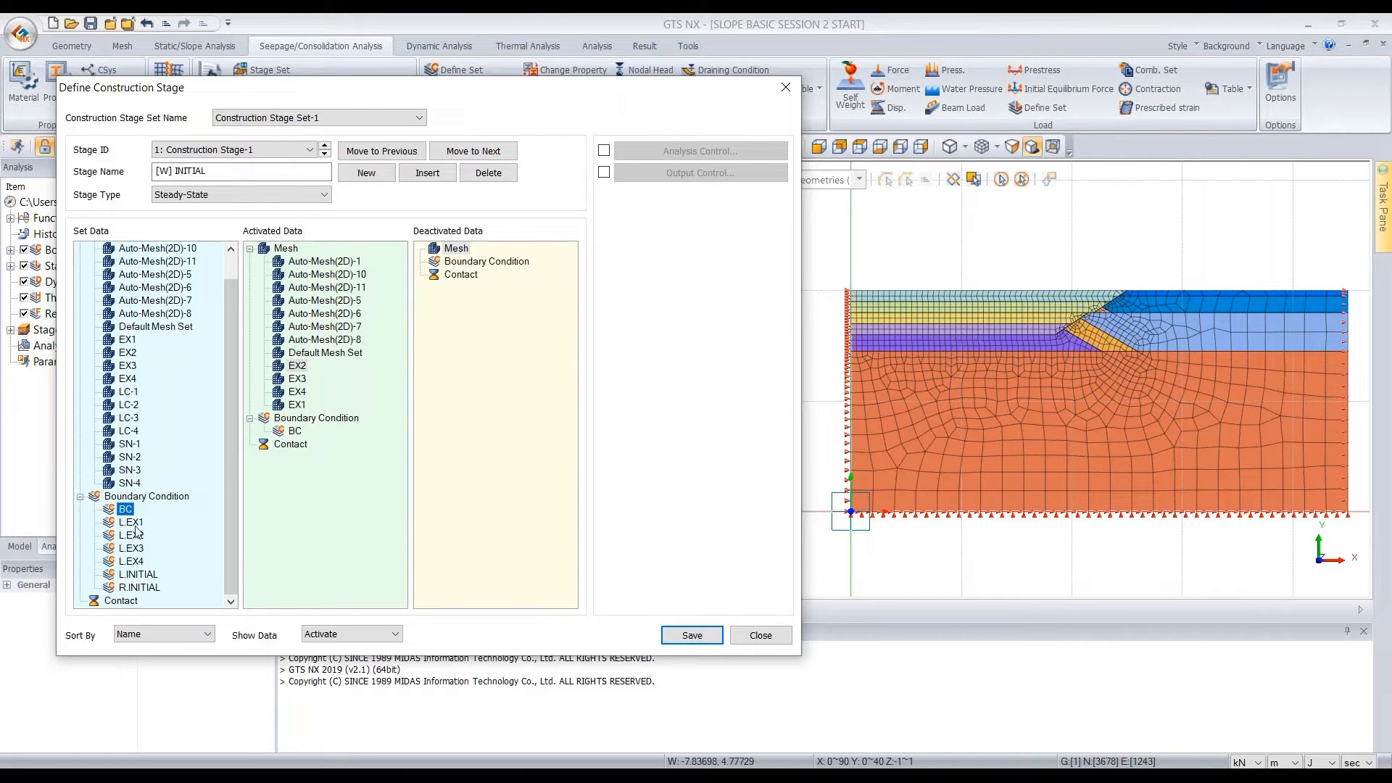
{"action": "left_click", "coordinate": [148, 577]}
{"action": "left_click", "coordinate": [139, 589], "text": "shift"}
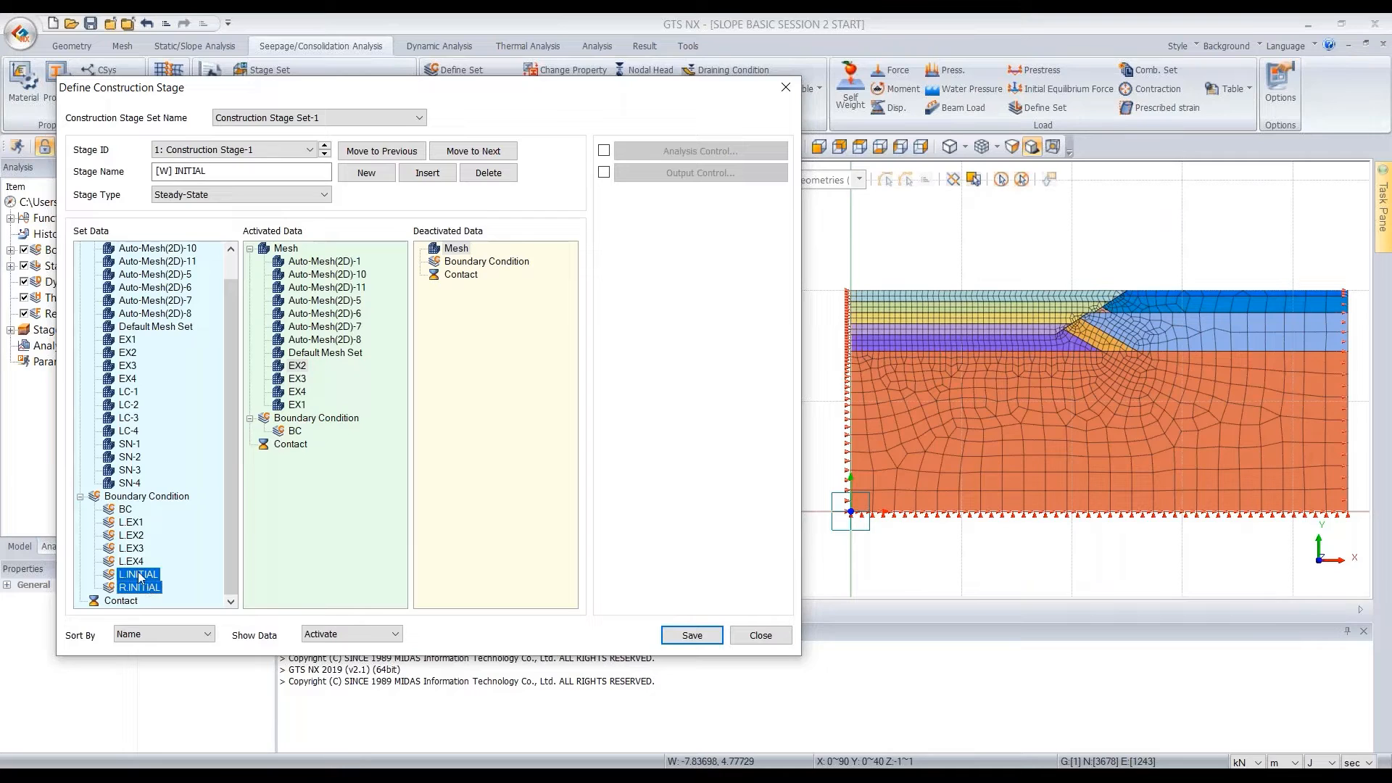
{"action": "left_click_drag", "start_coordinate": [135, 578], "coordinate": [306, 495]}
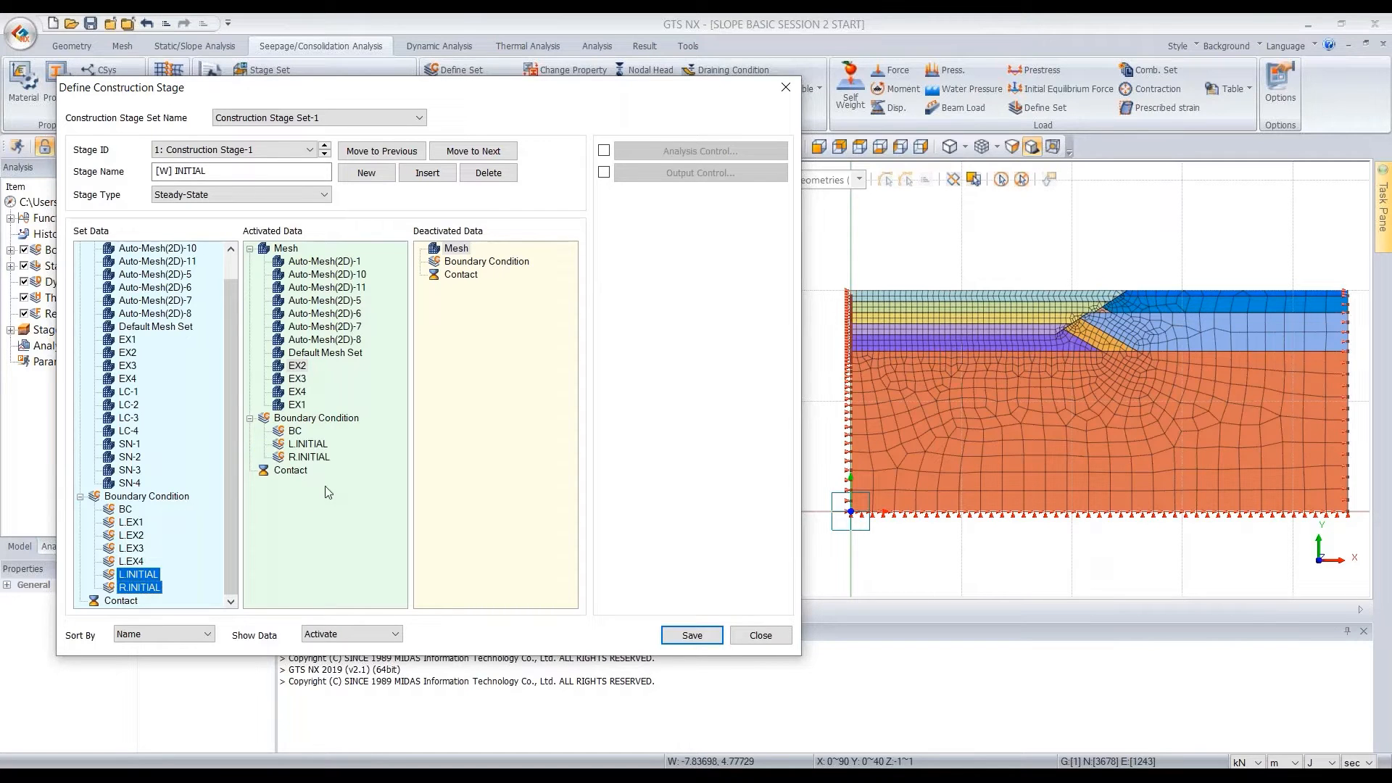
{"action": "left_click", "coordinate": [308, 445]}
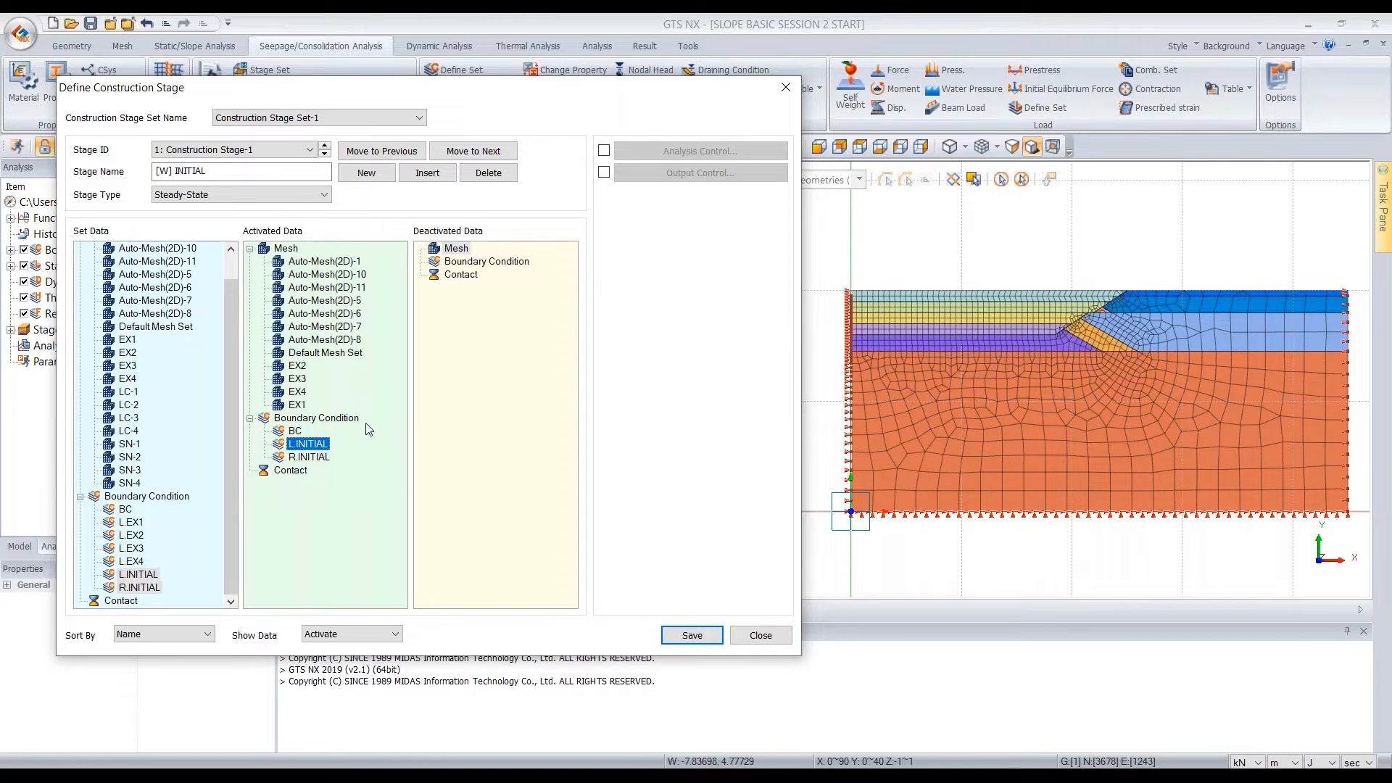
Save the [W] INITIAL stage and add a new second stage to the set
{"action": "left_click", "coordinate": [693, 636]}
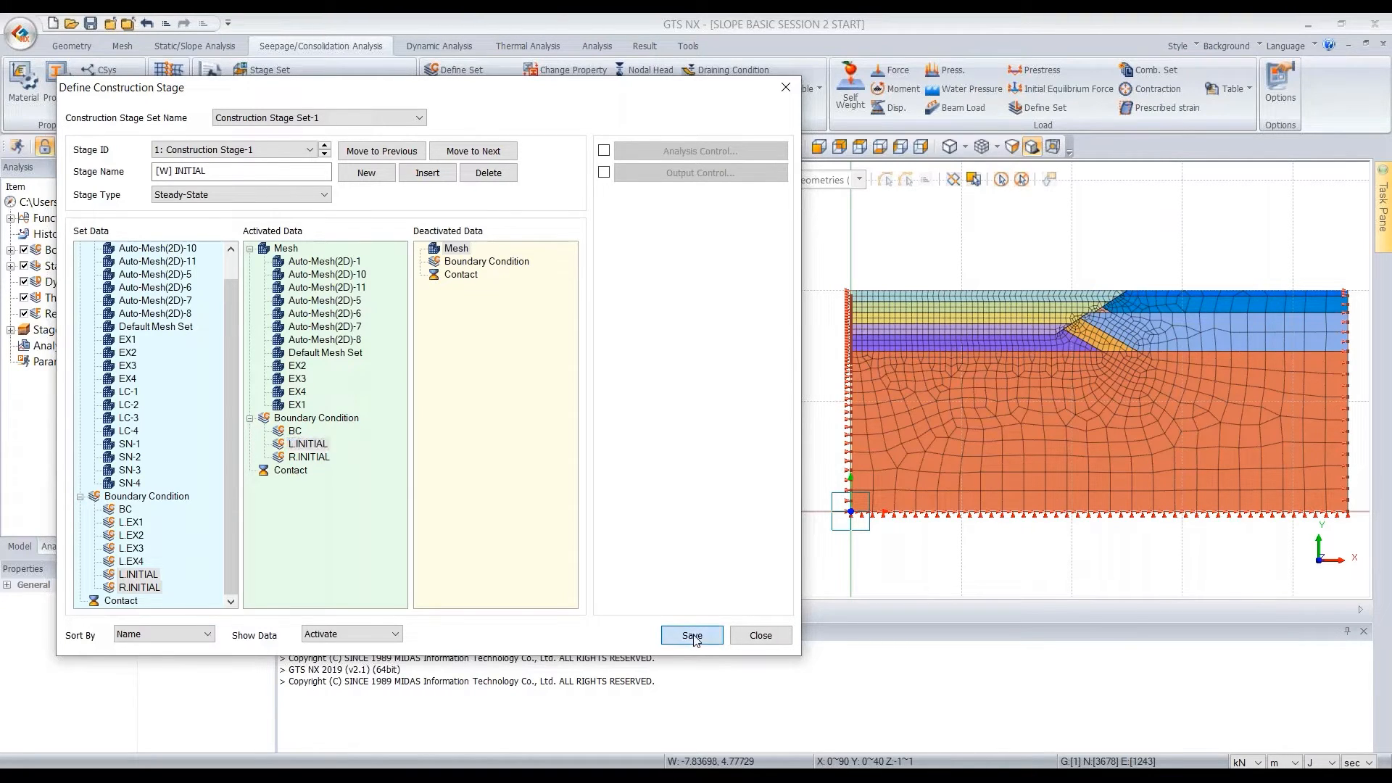
{"action": "left_click", "coordinate": [377, 179]}
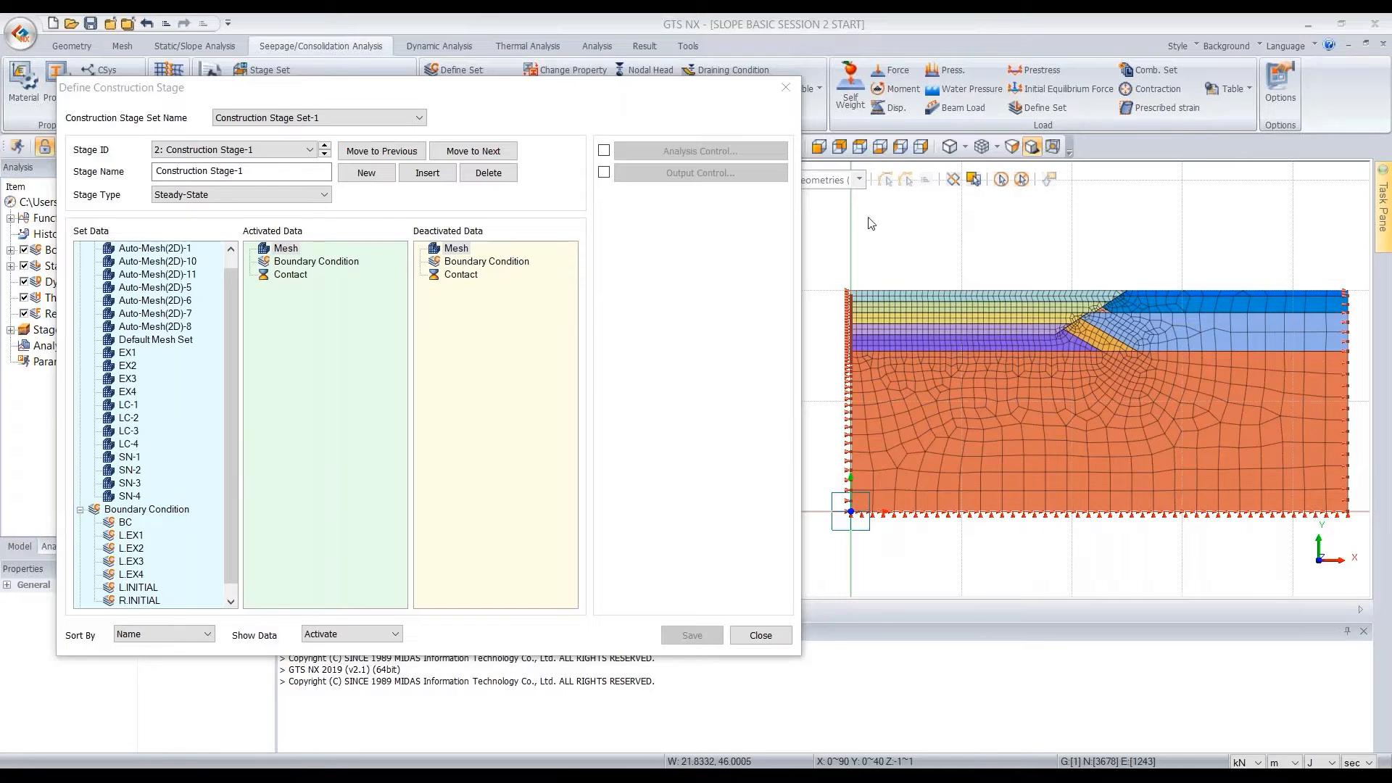
Name the second construction stage [S] INITIAL and set its stage type to Stress
{"action": "left_click_drag", "start_coordinate": [261, 172], "coordinate": [159, 174]}
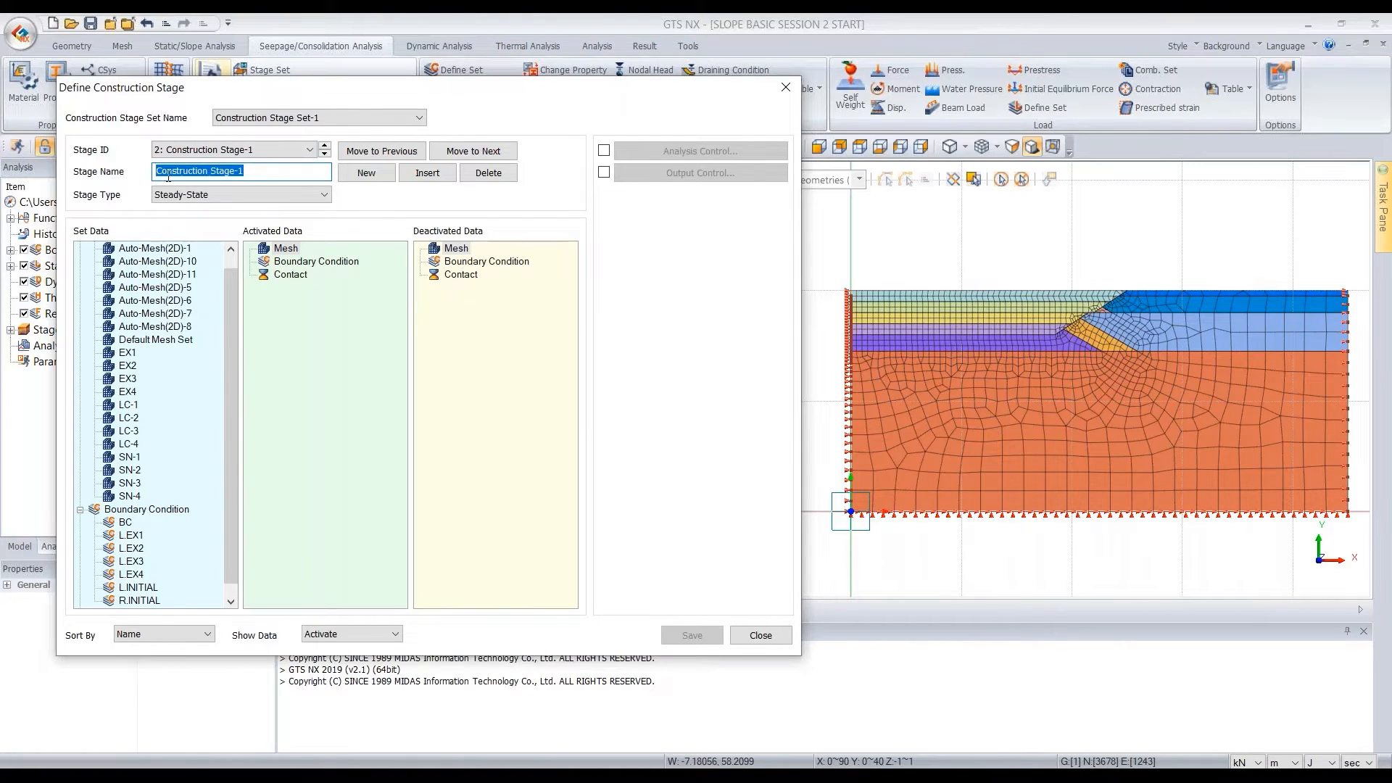
{"action": "type", "text": "[S] INITIA"}
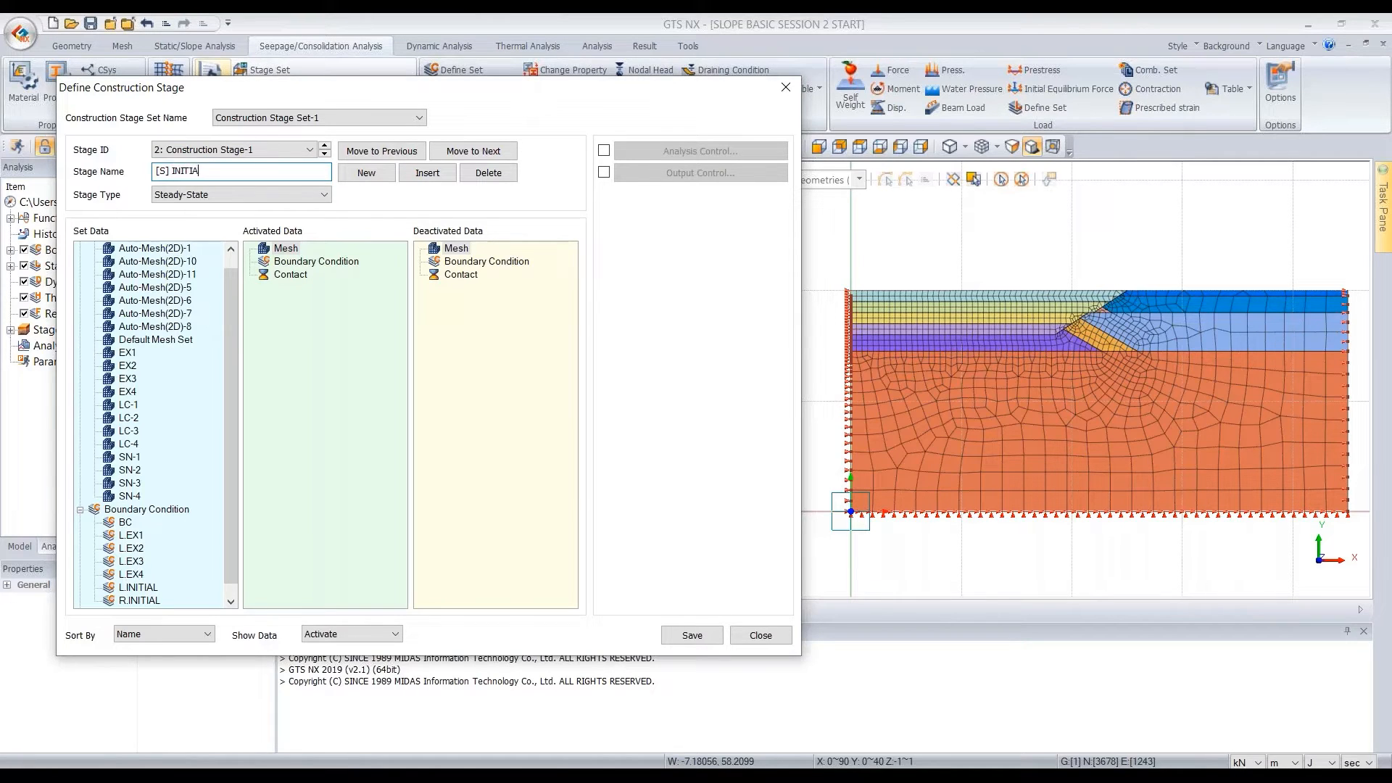
{"action": "left_click", "coordinate": [272, 195]}
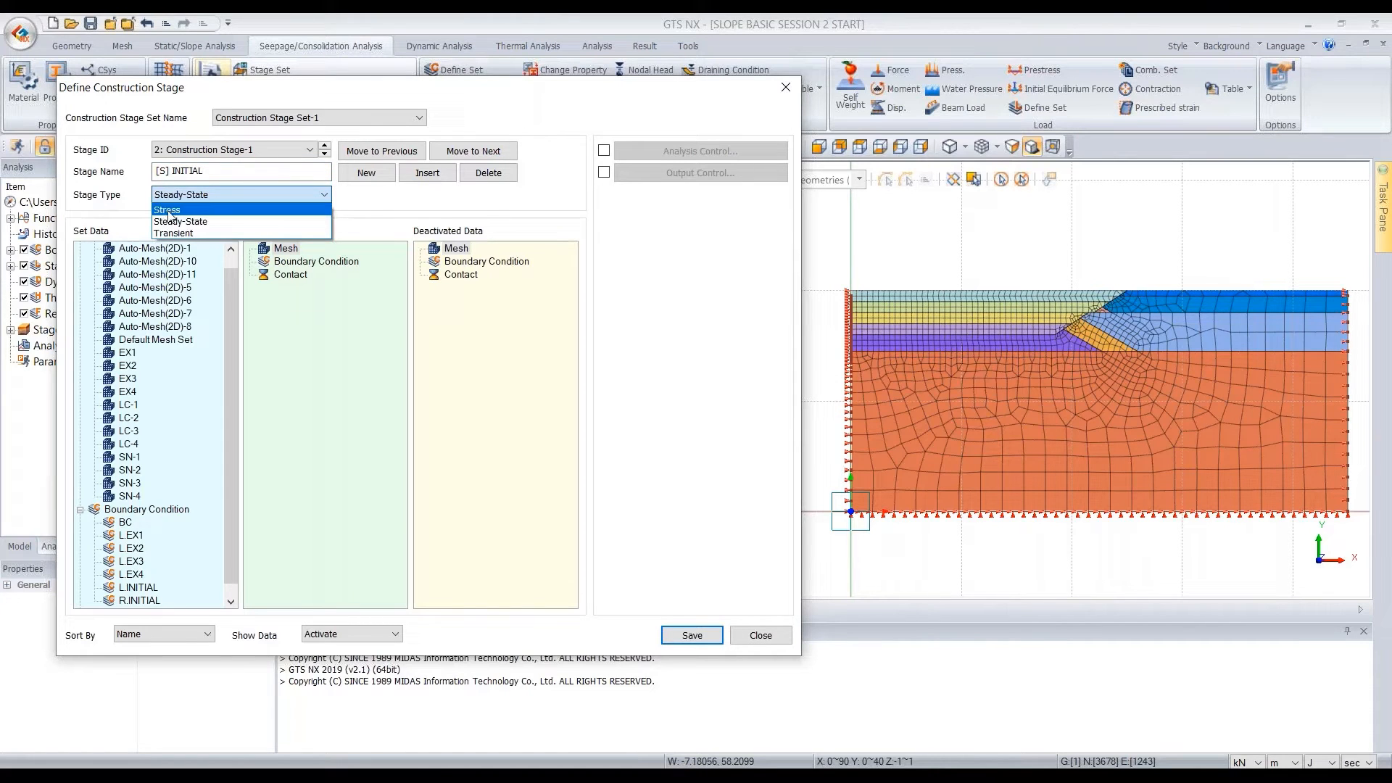
{"action": "left_click", "coordinate": [246, 209]}
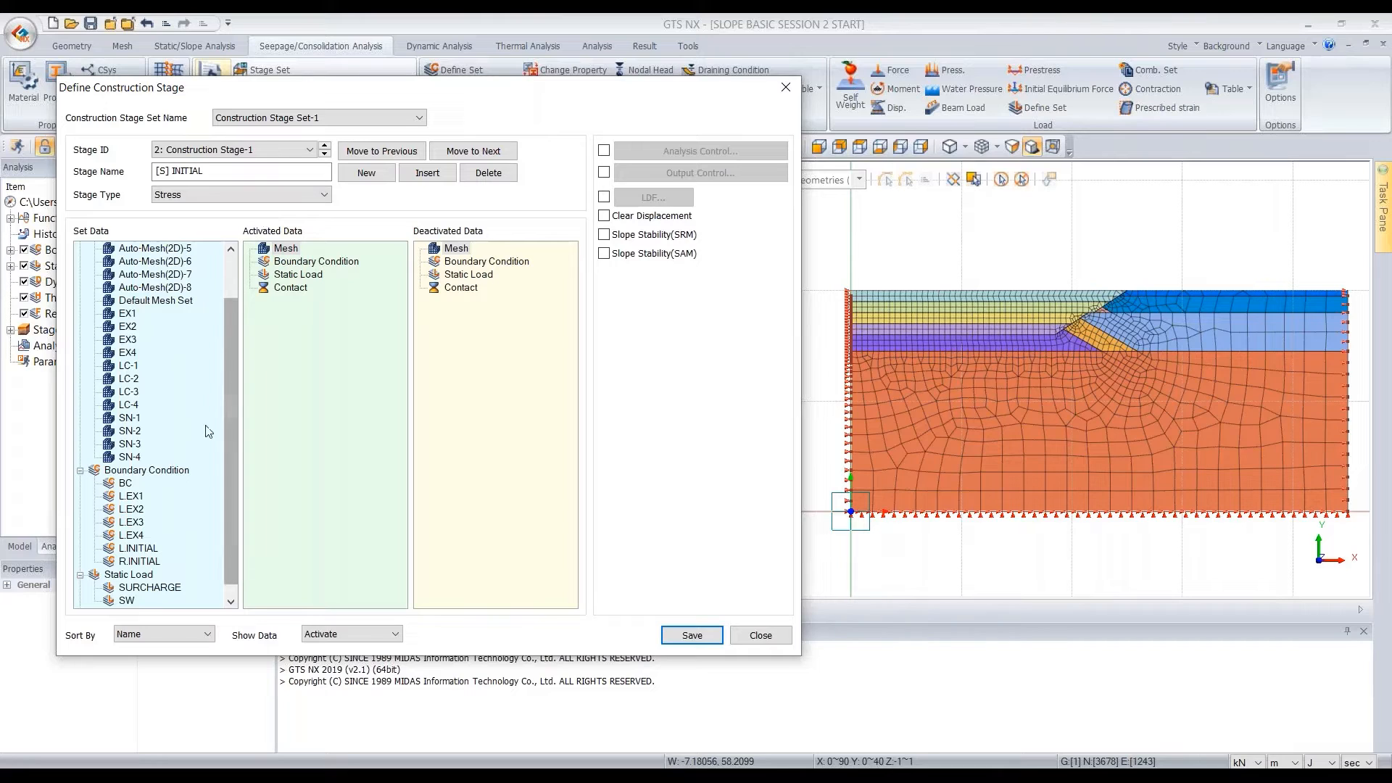
Activate the SW static load in the [S] INITIAL stage, enable Clear Displacement and save the stage
{"action": "left_click_drag", "start_coordinate": [228, 464], "coordinate": [228, 503]}
{"action": "left_click_drag", "start_coordinate": [127, 588], "coordinate": [276, 266]}
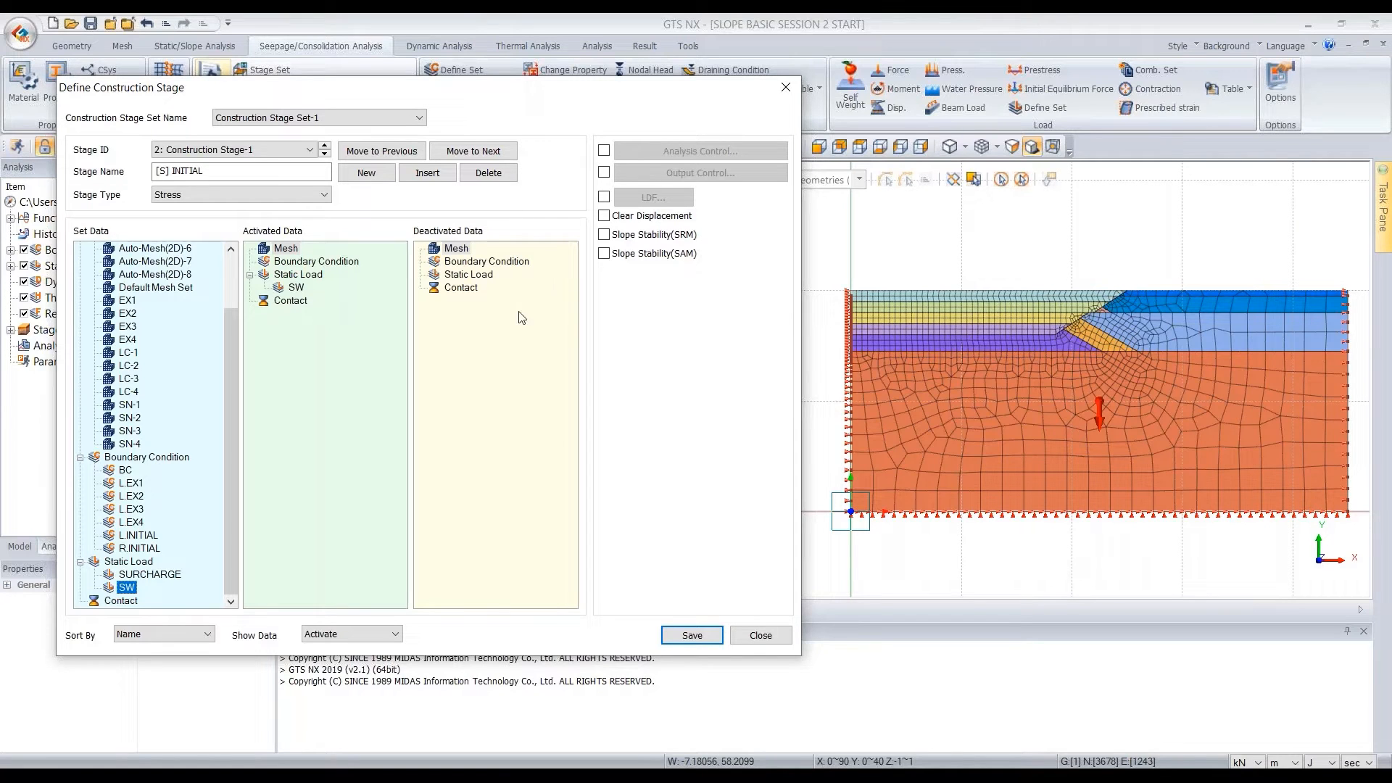
{"action": "left_click", "coordinate": [604, 216]}
{"action": "left_click", "coordinate": [701, 636]}
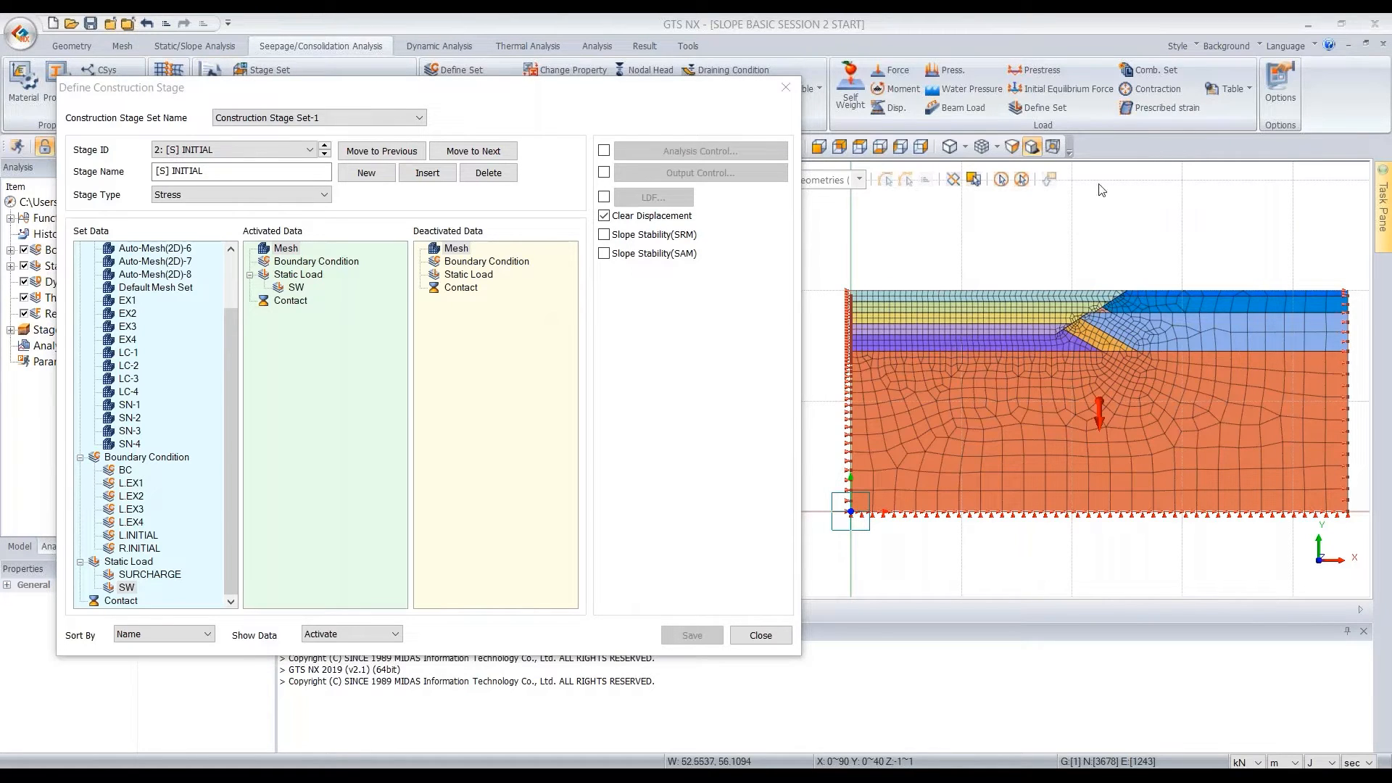
Add and save a Stress stage named [S] SURCHARGE with the SURCHARGE static load activated and Clear Displacement enabled
{"action": "left_click", "coordinate": [365, 174]}
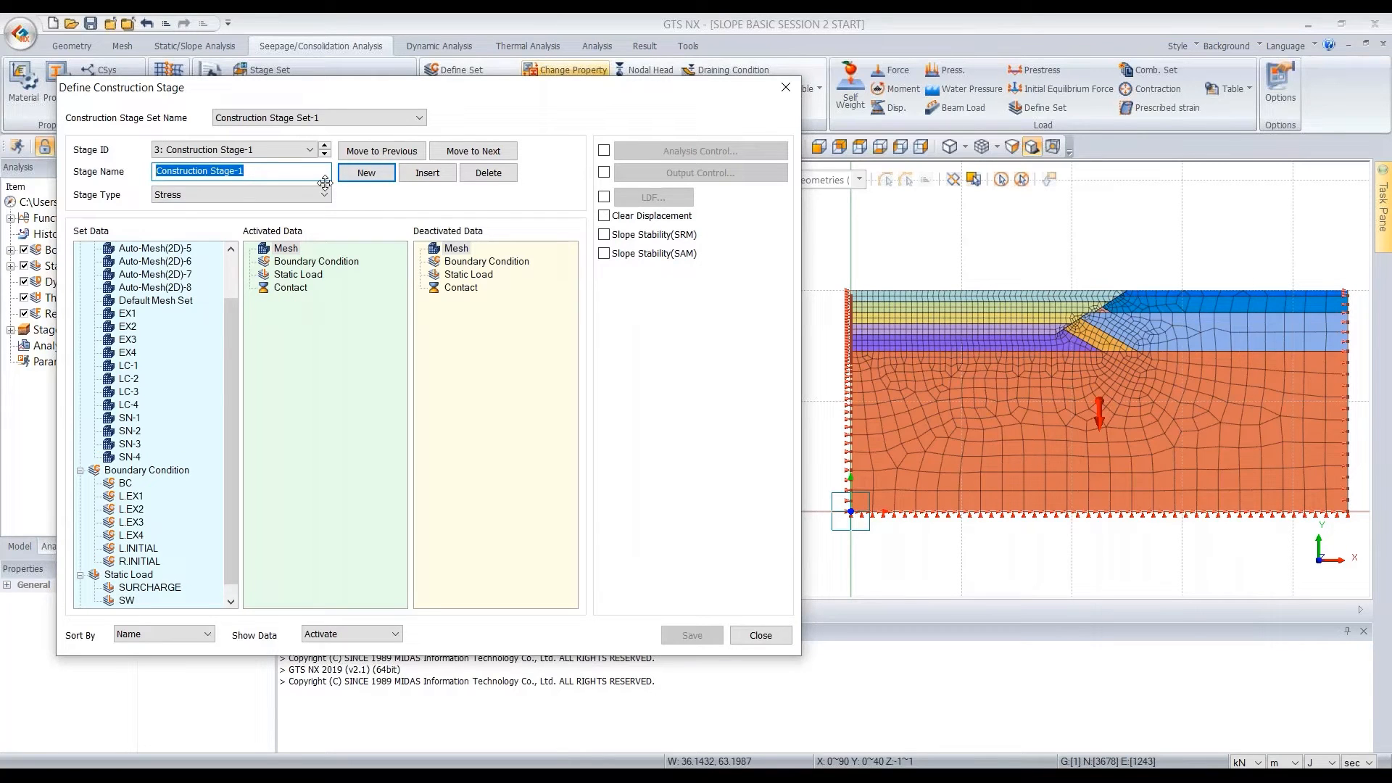
{"action": "key", "text": "BackSpace"}
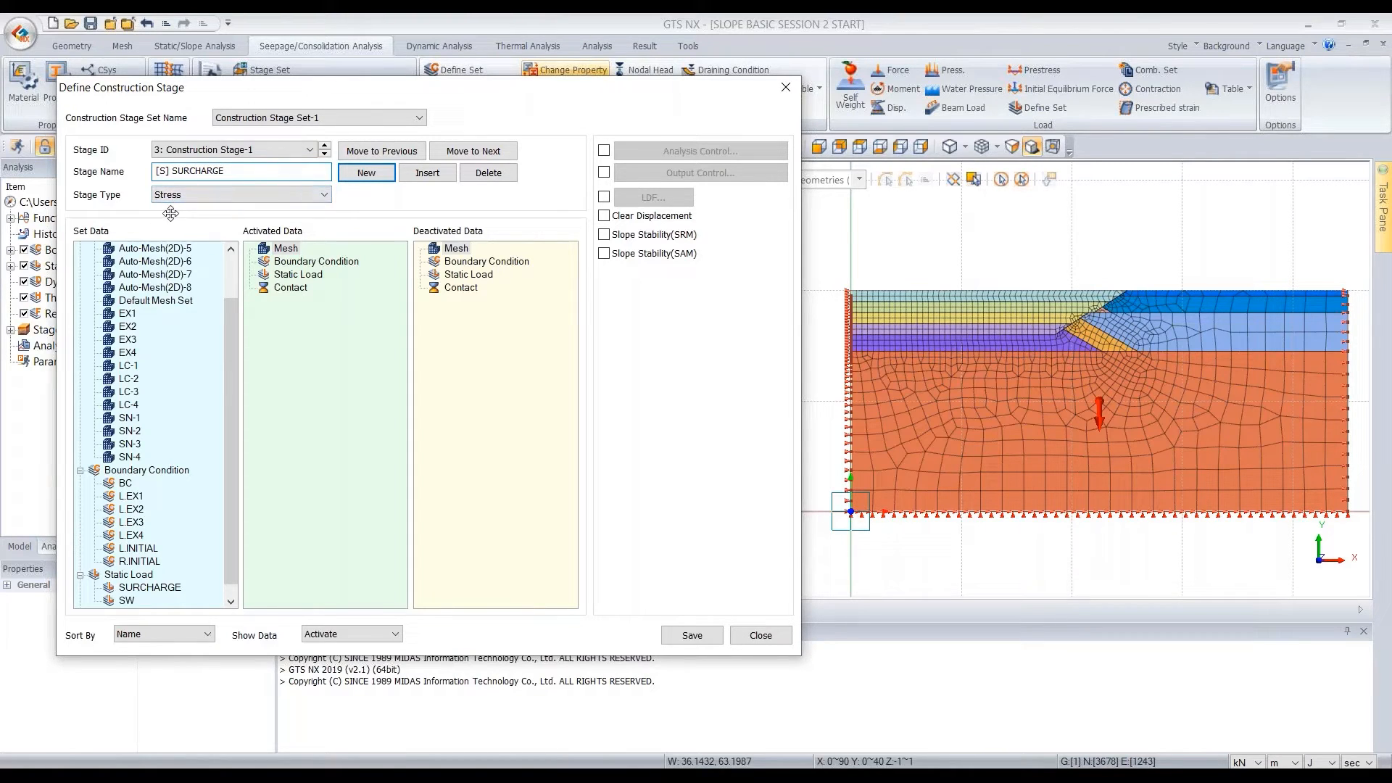
{"action": "left_click_drag", "start_coordinate": [155, 589], "coordinate": [336, 331]}
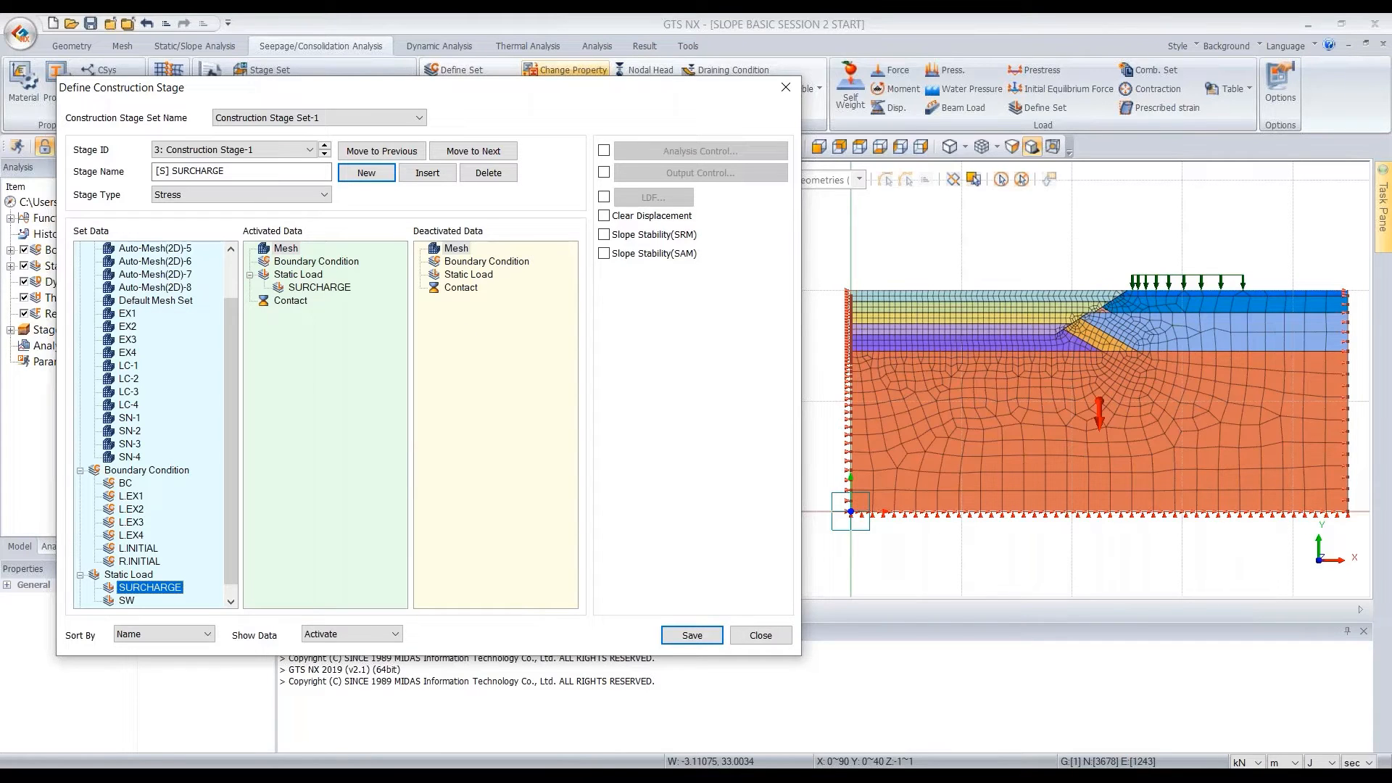
{"action": "left_click", "coordinate": [605, 217]}
{"action": "left_click", "coordinate": [690, 637]}
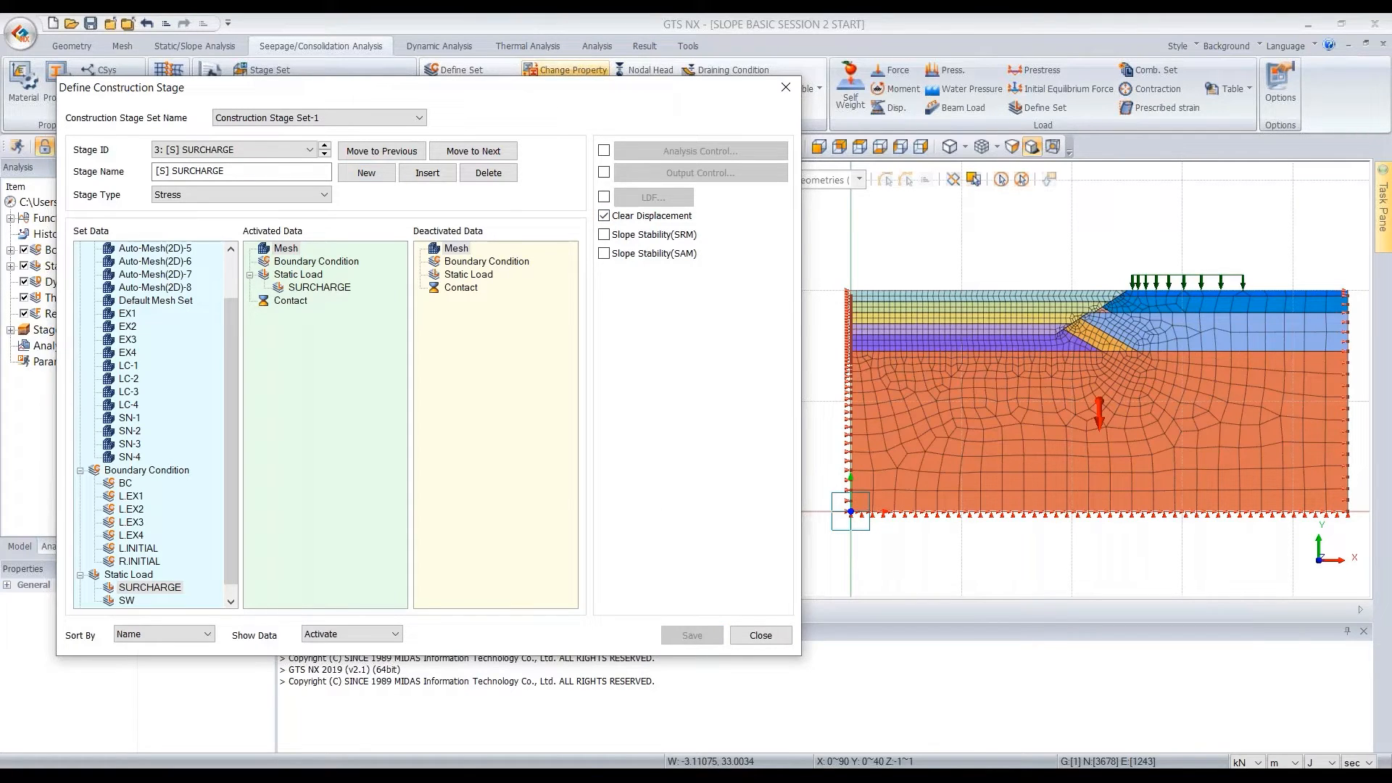
Add a fourth stage named [W] EX1SN1 and set its stage type to Steady-State
{"action": "left_click", "coordinate": [368, 174]}
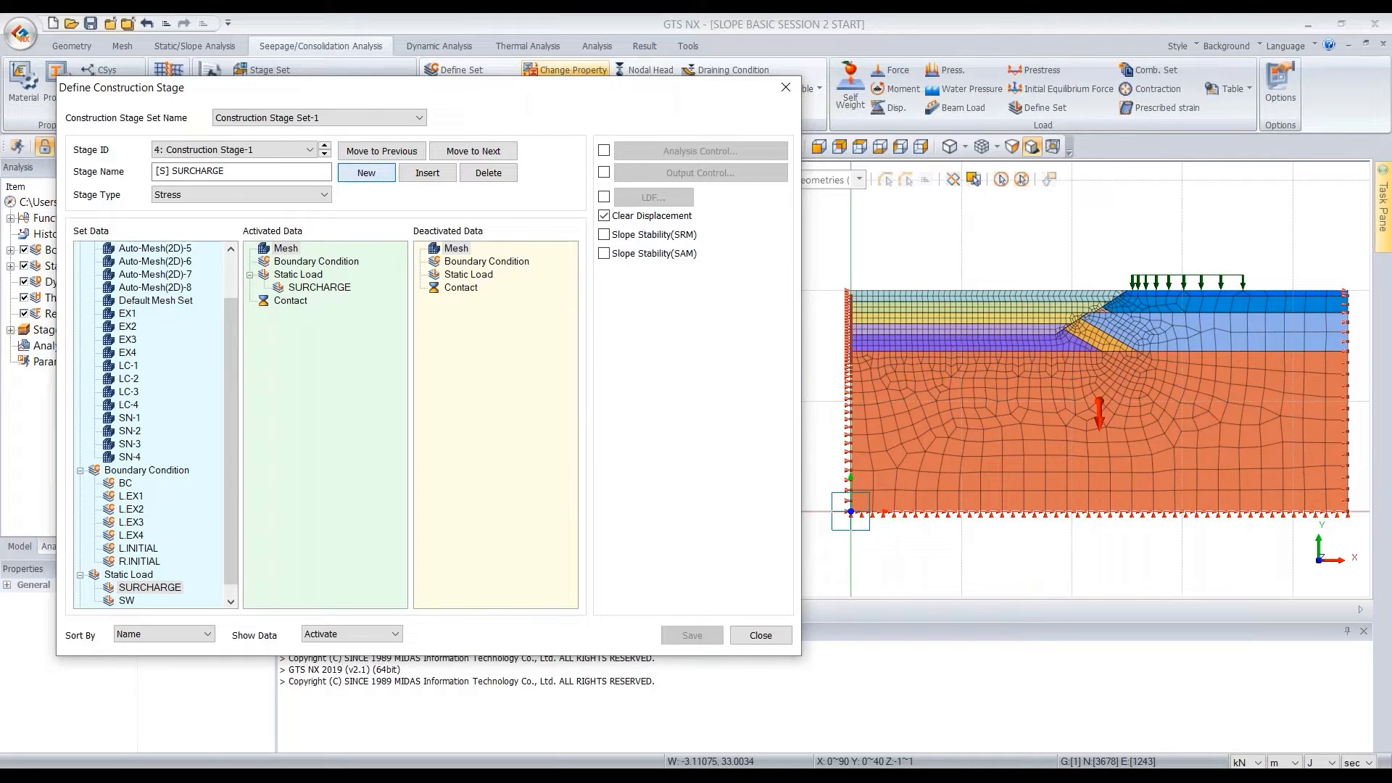
{"action": "triple_click", "coordinate": [286, 169]}
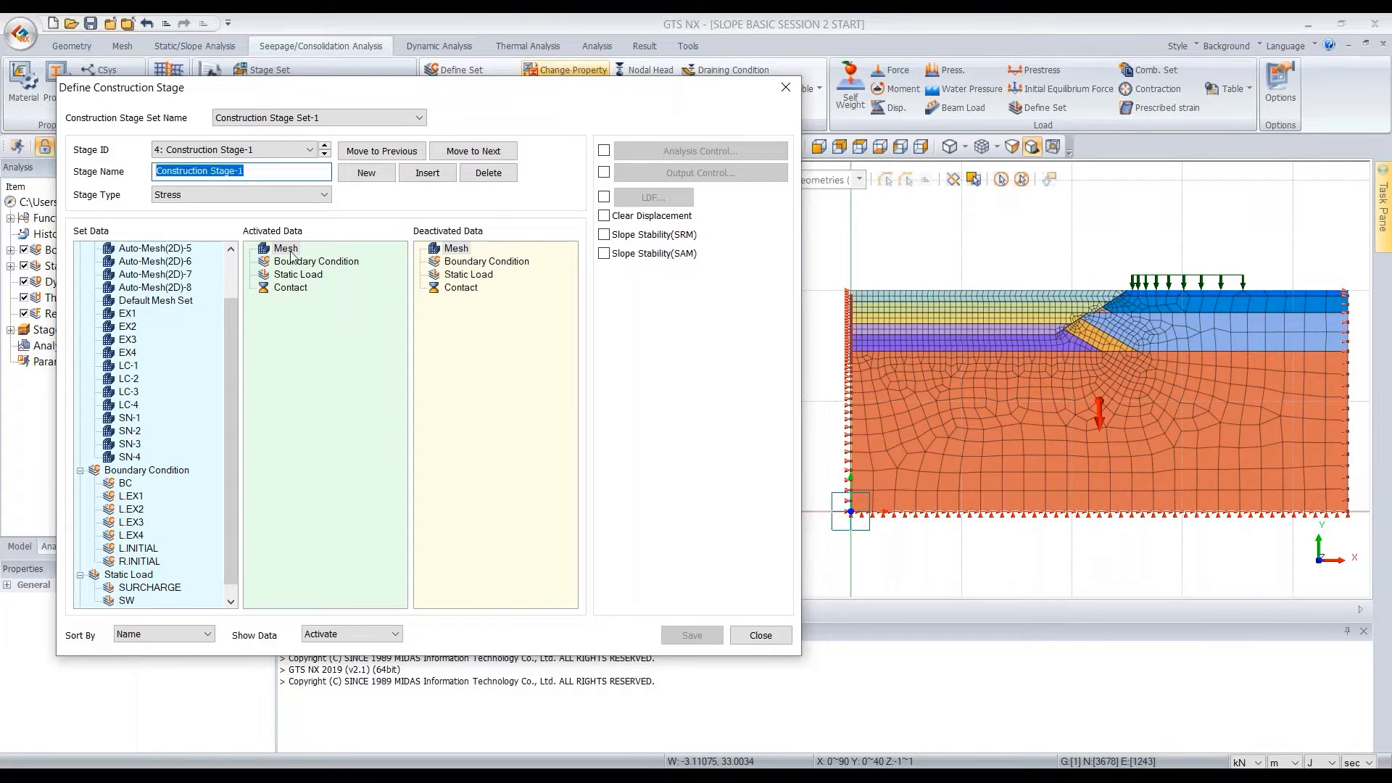
{"action": "type", "text": "[W] EX1SN1"}
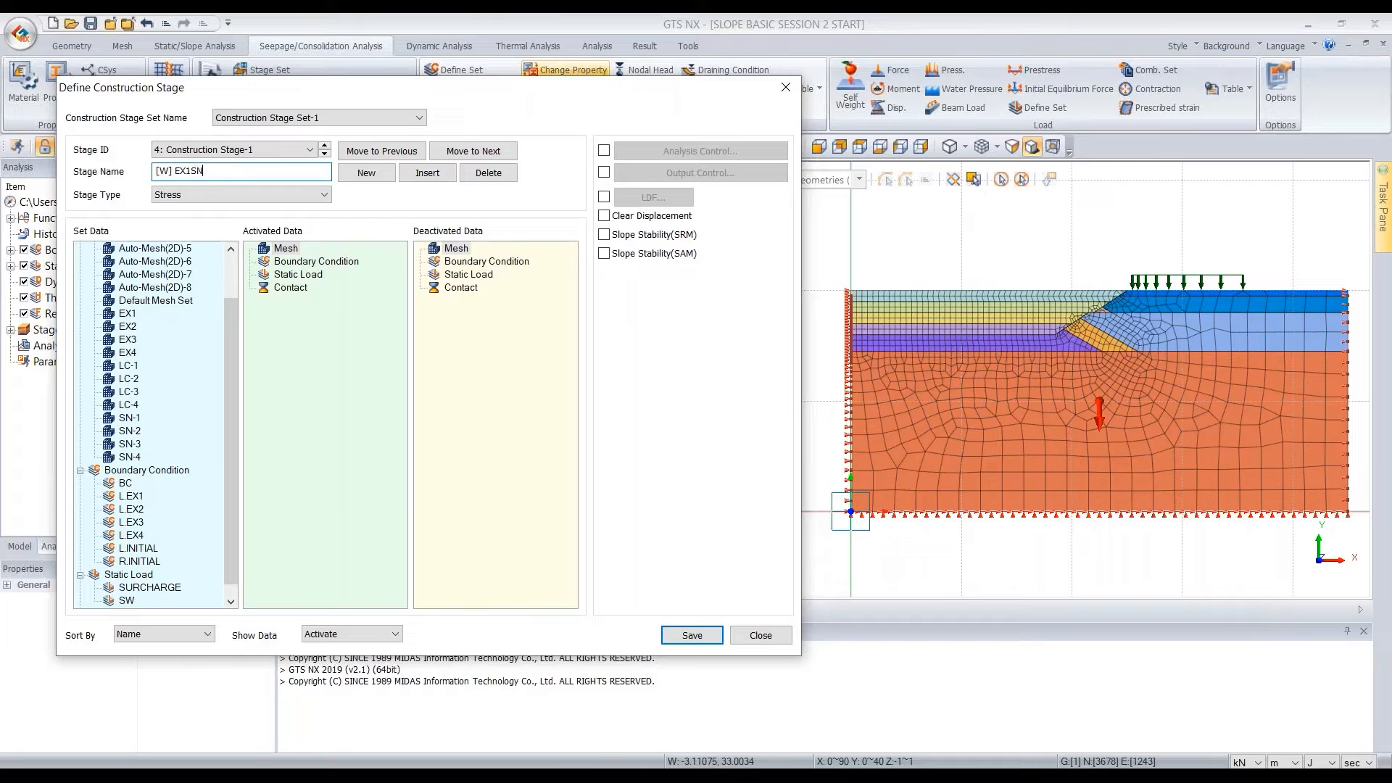
{"action": "left_click", "coordinate": [280, 196]}
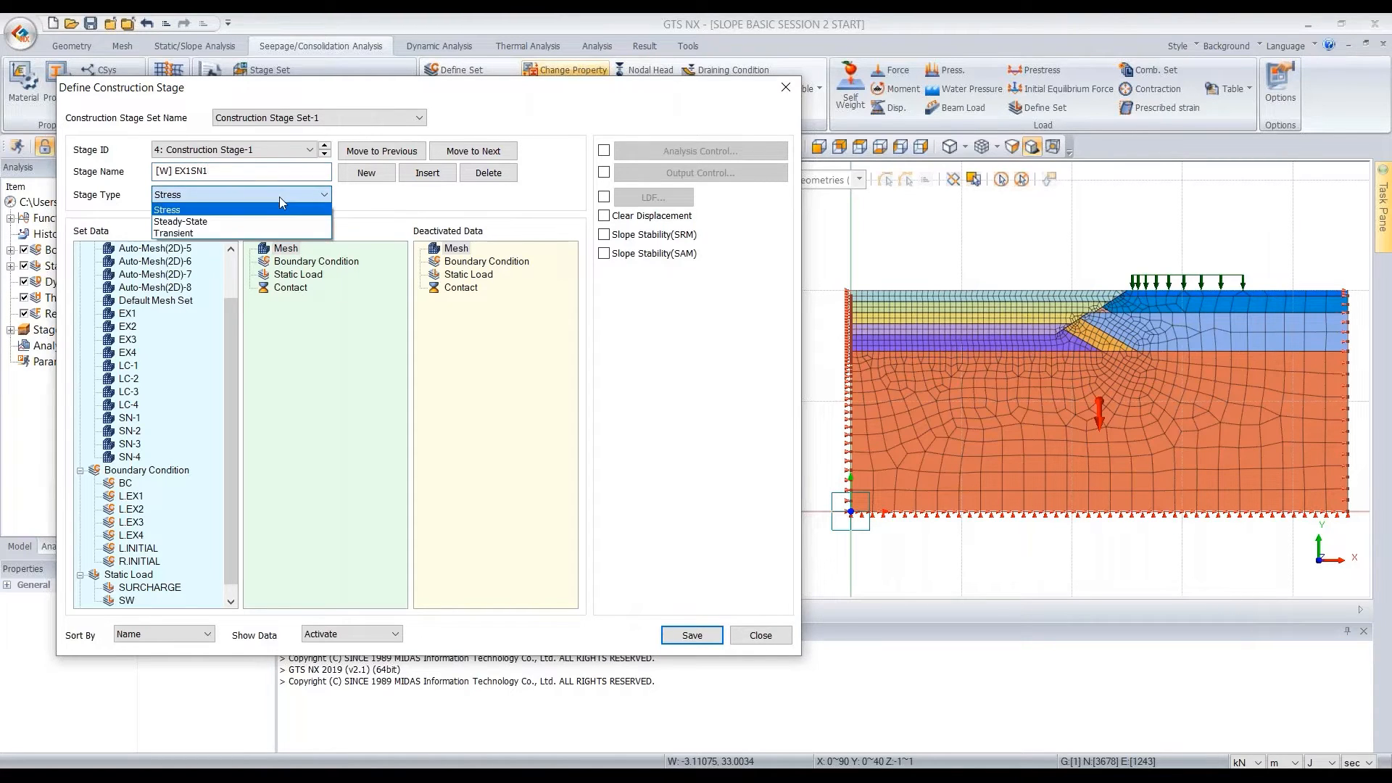
{"action": "left_click", "coordinate": [215, 222]}
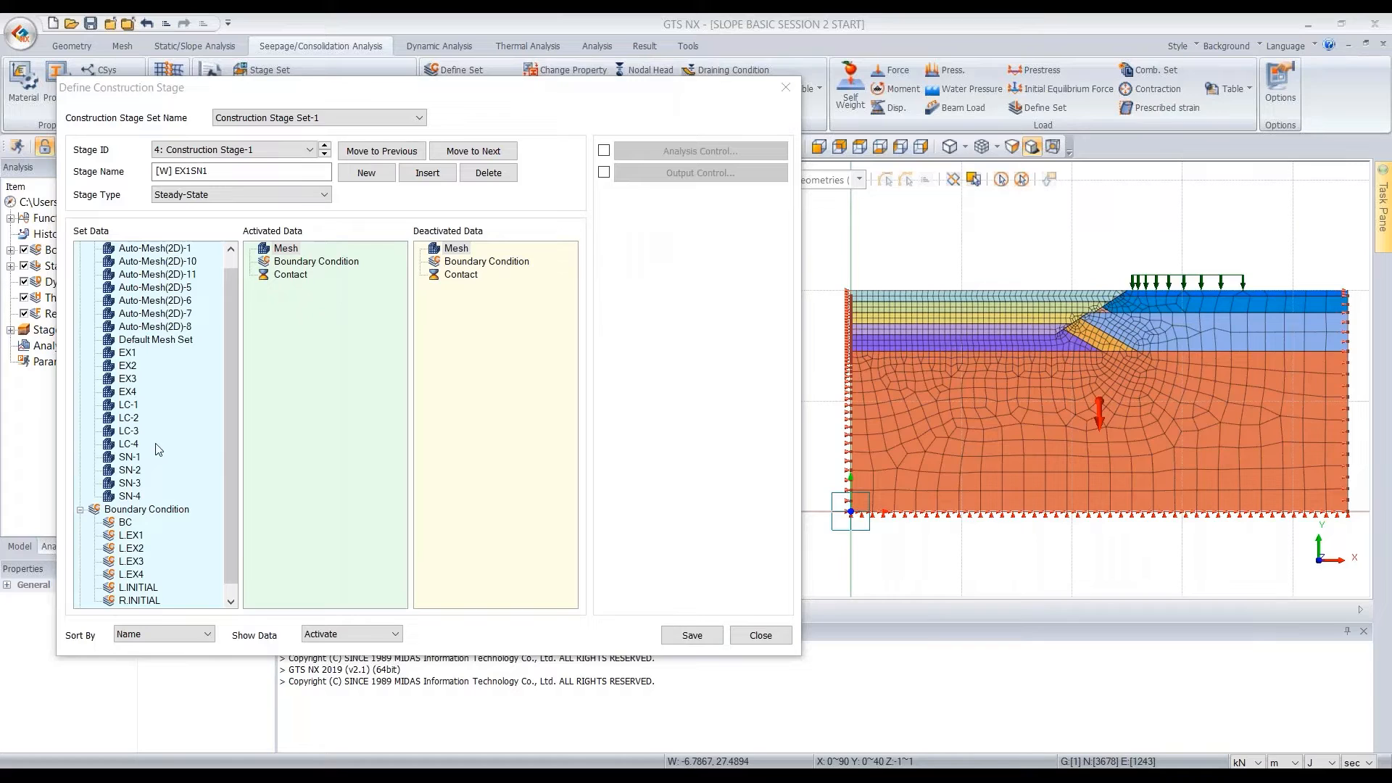
In [W] EX1SN1, activate the L.EX1 boundary set, deactivate L.INITIAL and the EX1 mesh set, and save the stage
{"action": "scroll", "coordinate": [147, 484], "scroll_direction": "down", "scroll_amount": 1}
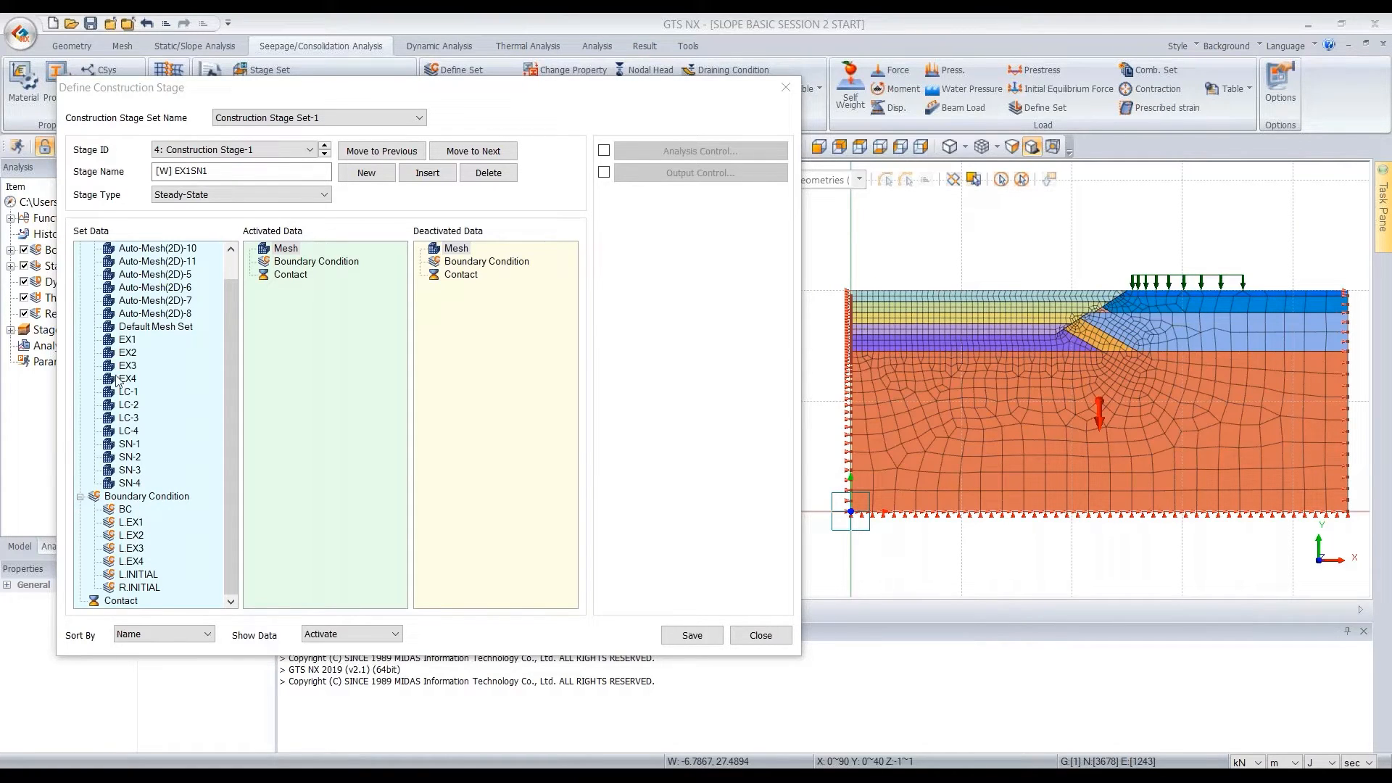
{"action": "left_click_drag", "start_coordinate": [129, 530], "coordinate": [319, 340]}
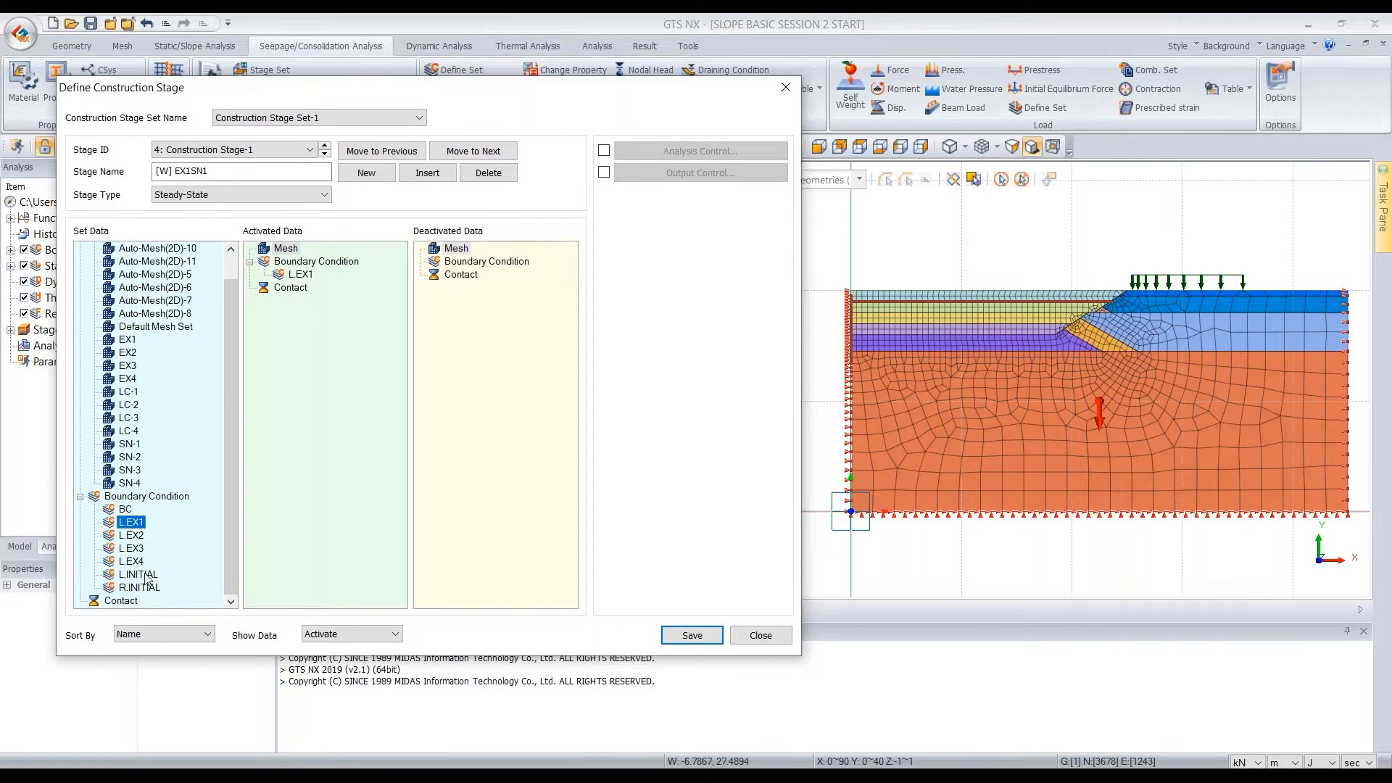
{"action": "left_click_drag", "start_coordinate": [148, 577], "coordinate": [475, 348]}
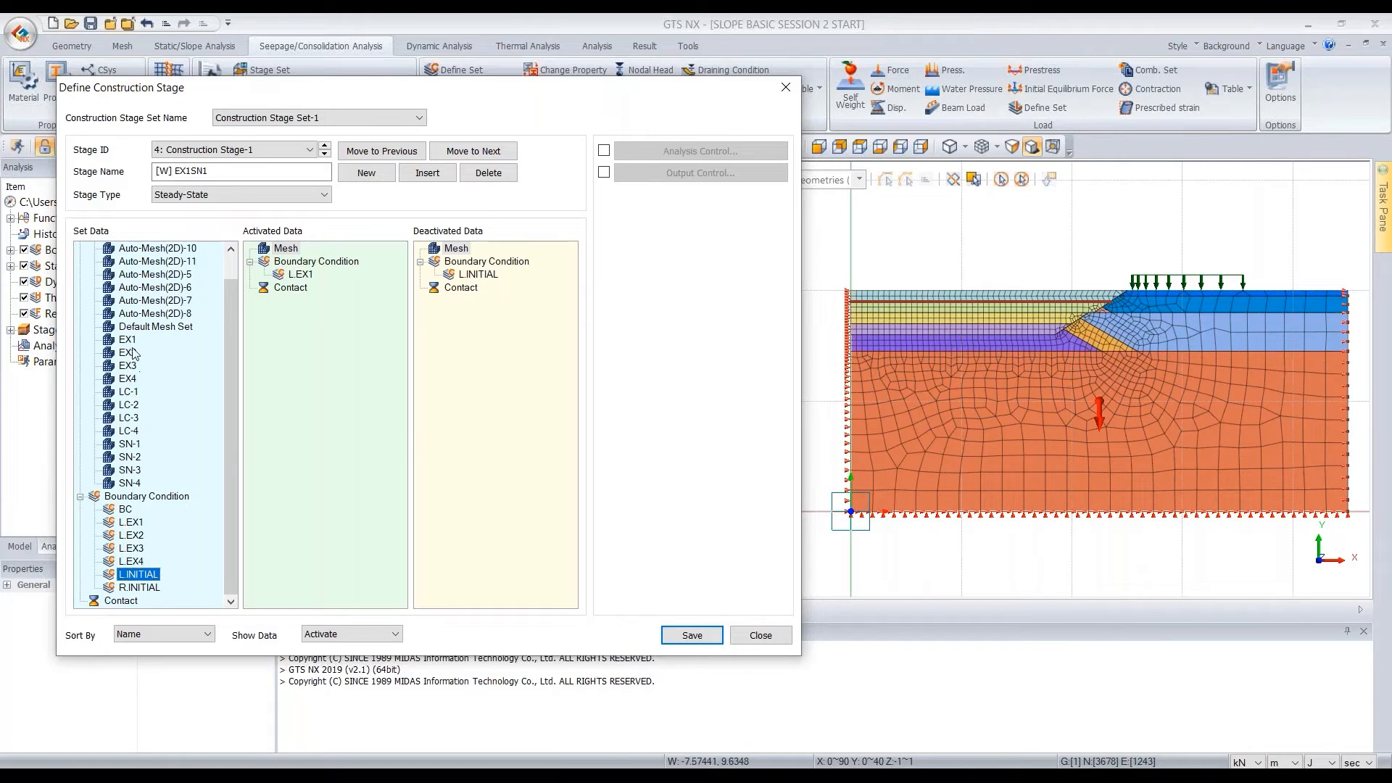
{"action": "left_click_drag", "start_coordinate": [129, 342], "coordinate": [466, 343]}
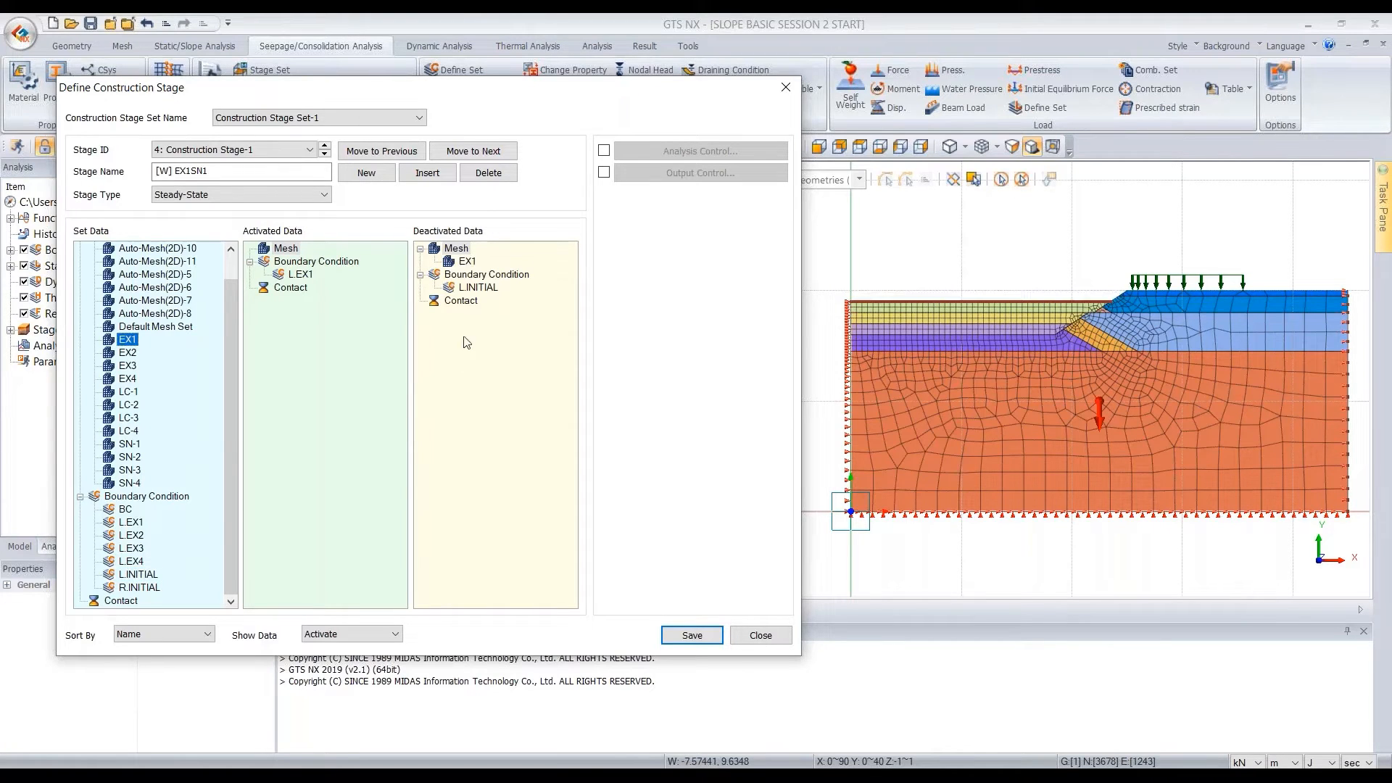
{"action": "scroll", "coordinate": [915, 300], "scroll_direction": "up", "scroll_amount": 2}
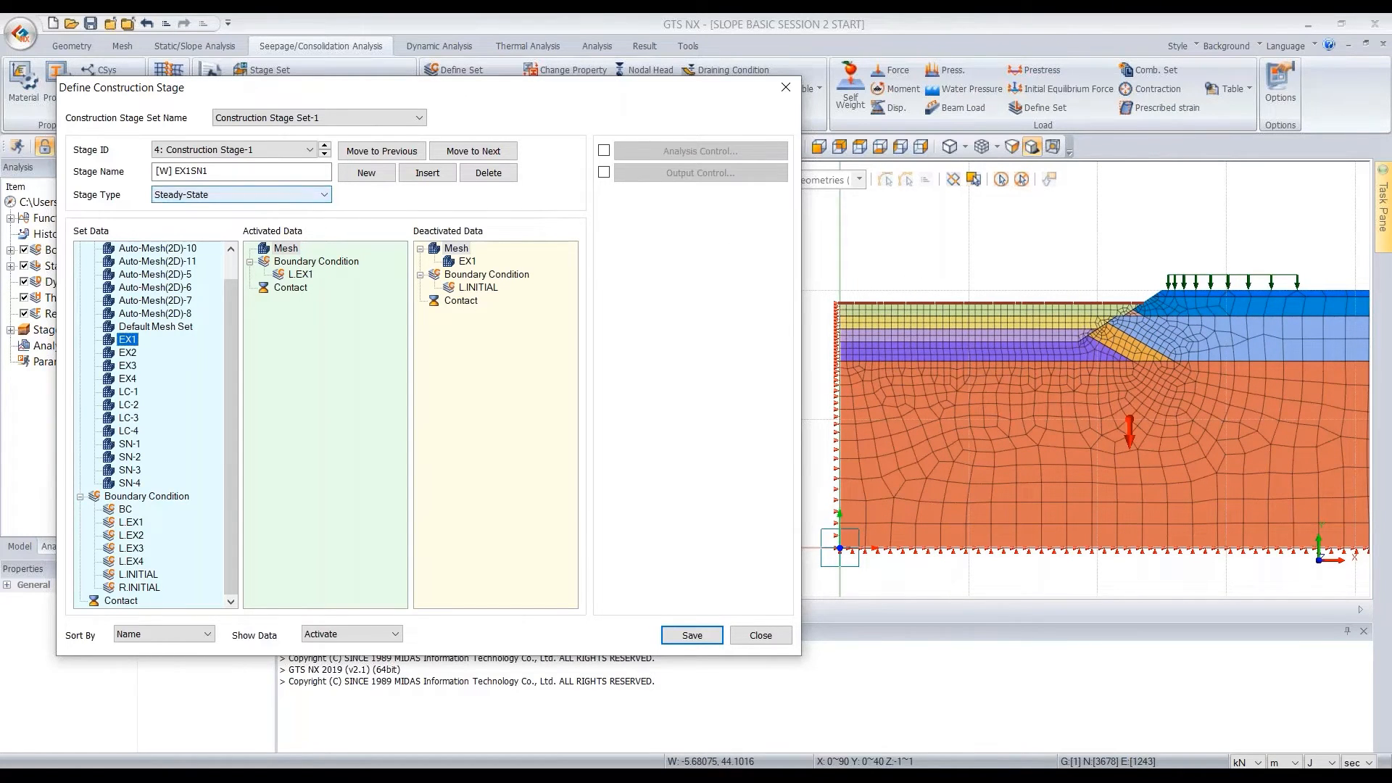
{"action": "left_click", "coordinate": [690, 637]}
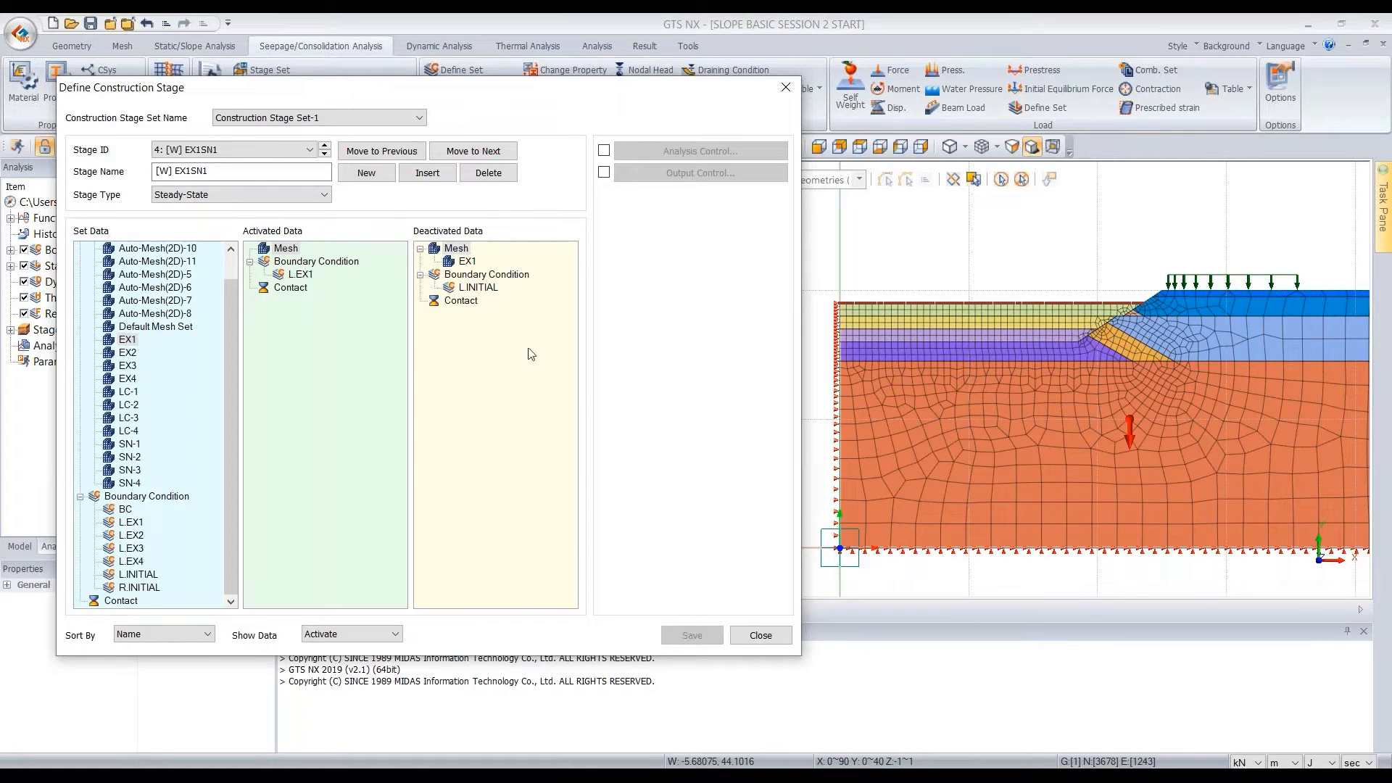
Add a fifth stage named [S] EX1SN1 and set its stage type to Stress
{"action": "left_click", "coordinate": [366, 172]}
{"action": "type", "text": "[S]"}
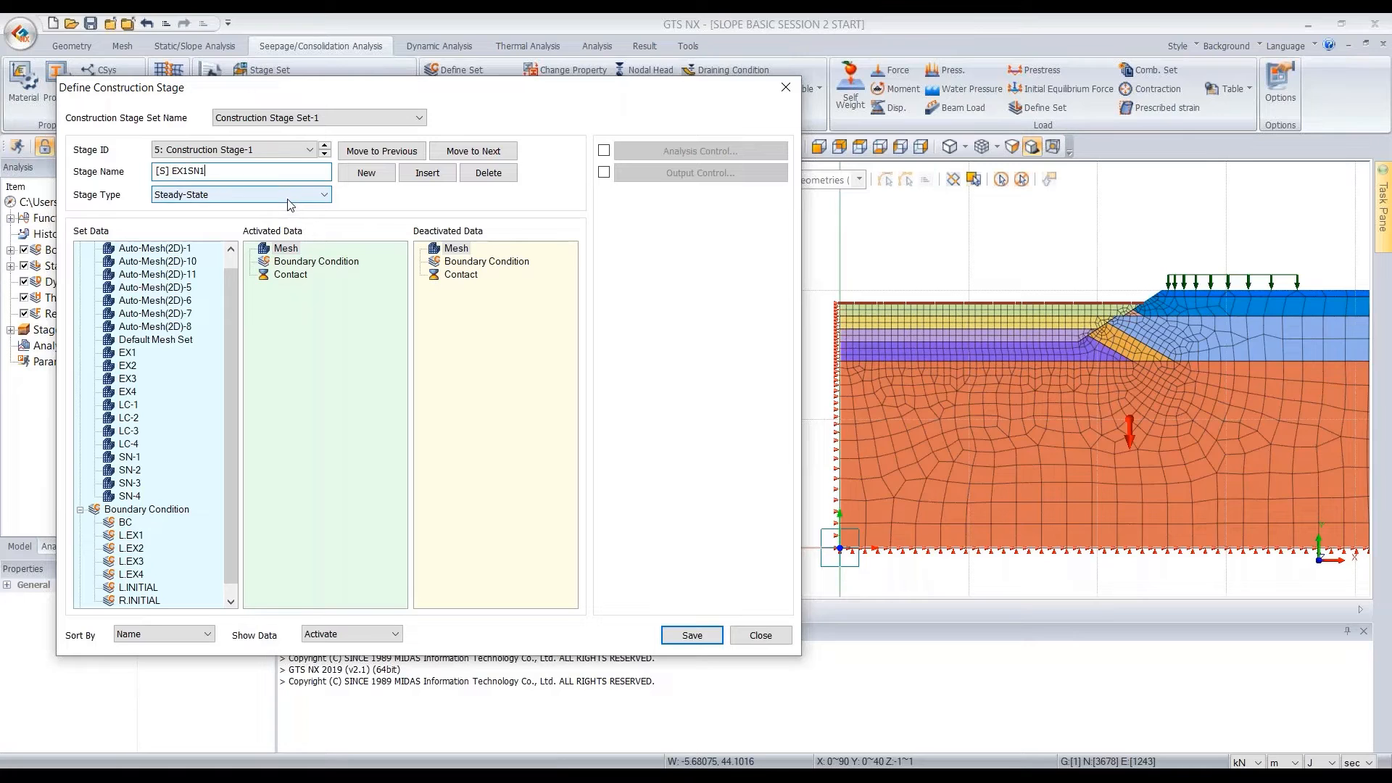
{"action": "left_click", "coordinate": [288, 200]}
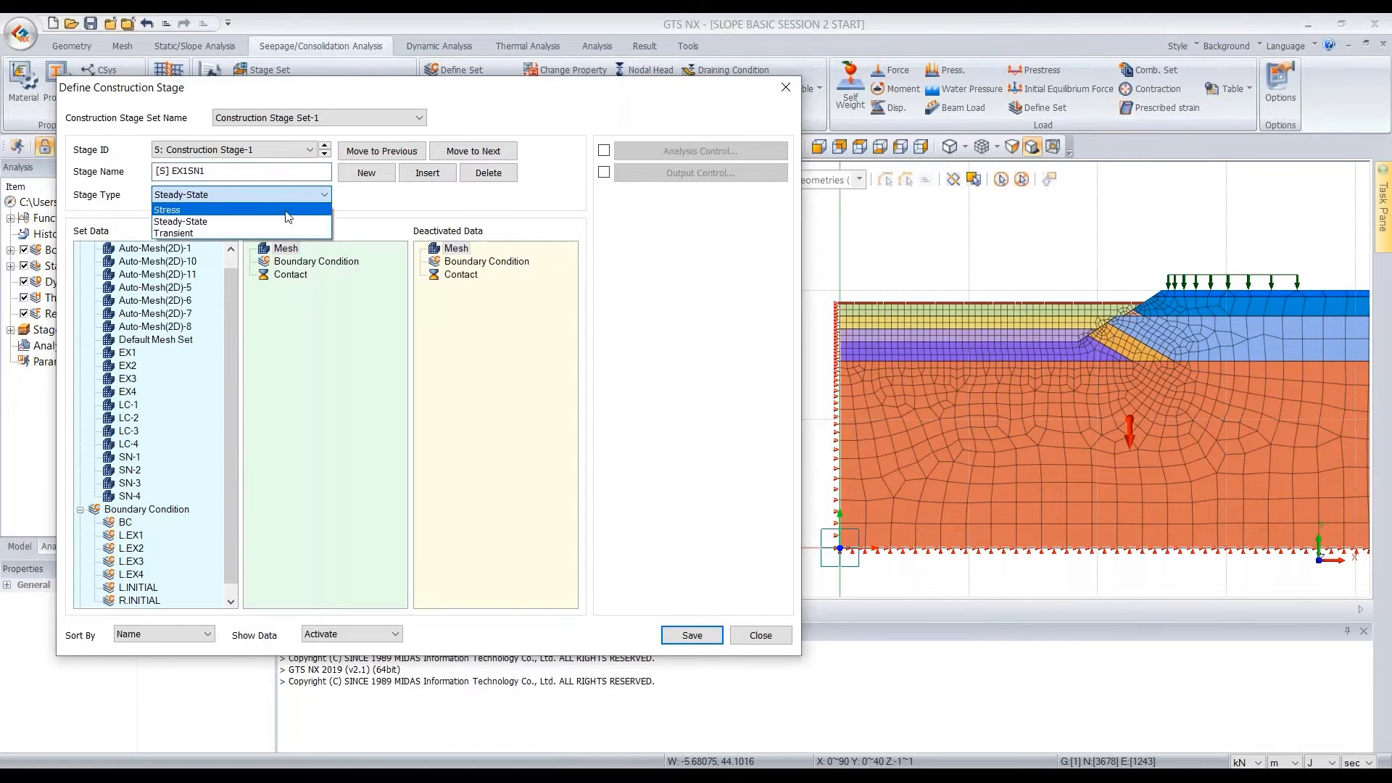
{"action": "left_click", "coordinate": [249, 210]}
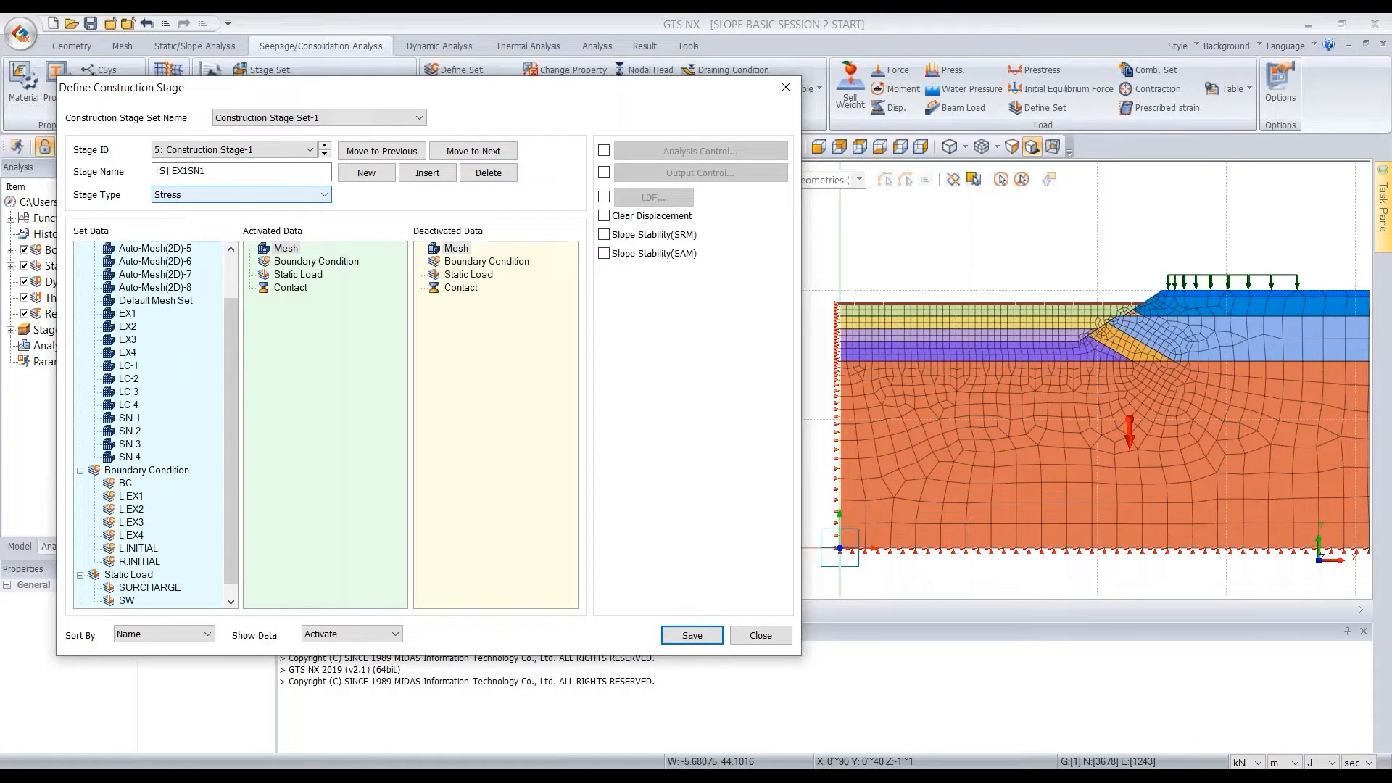
Activate the LC-1 and SN-1 mesh sets in the [S] EX1SN1 stage and save it
{"action": "left_click_drag", "start_coordinate": [233, 394], "coordinate": [233, 362]}
{"action": "left_click", "coordinate": [139, 408]}
{"action": "left_click", "coordinate": [138, 459], "text": "ctrl"}
{"action": "left_click_drag", "start_coordinate": [140, 409], "coordinate": [288, 326]}
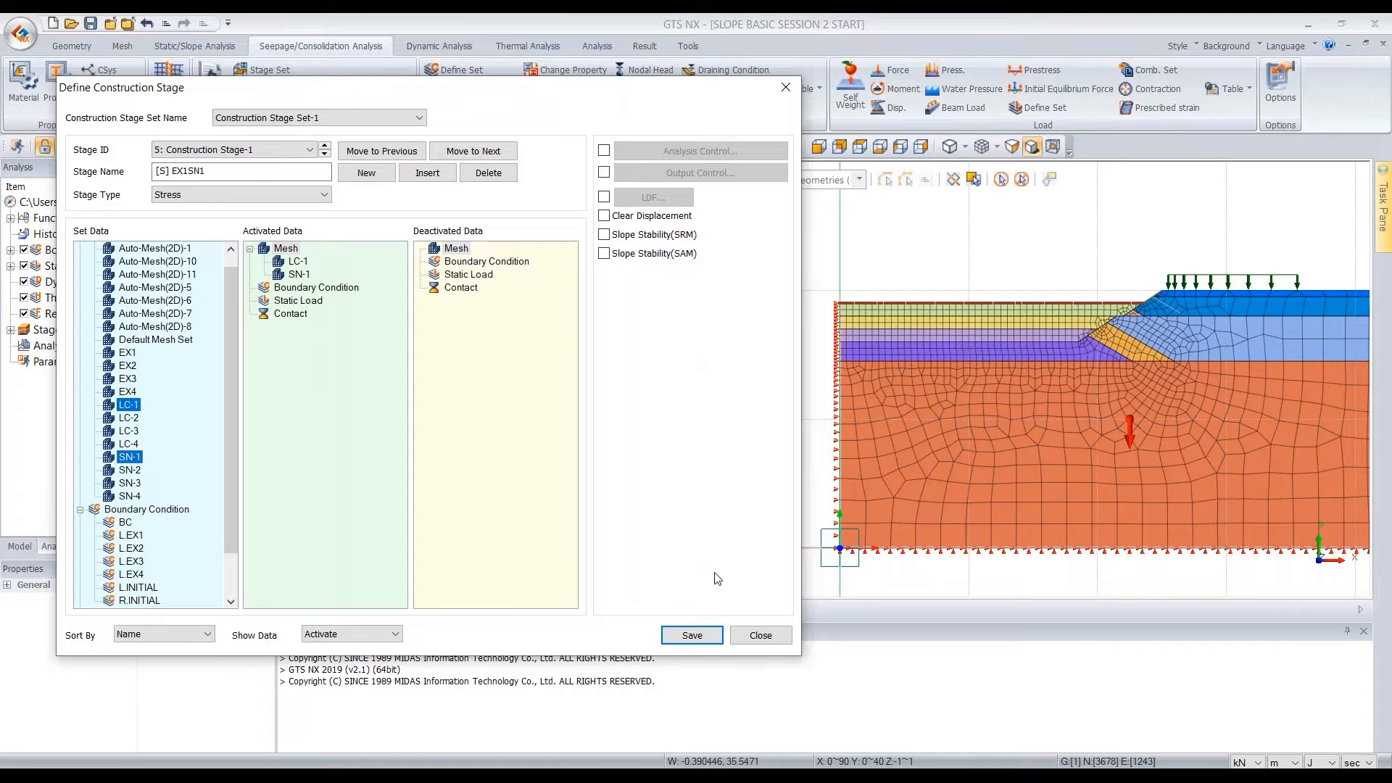
{"action": "left_click", "coordinate": [692, 635]}
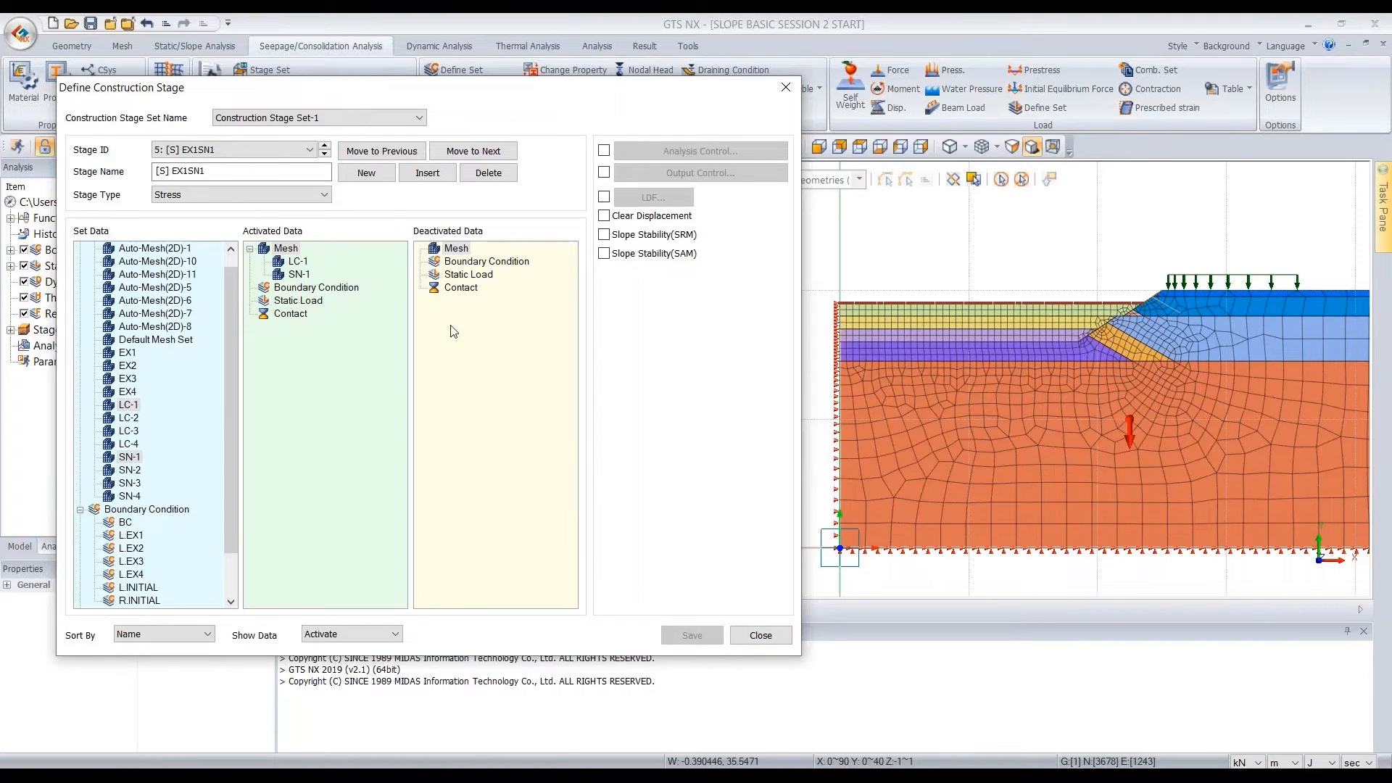
Add a sixth construction stage and name it [W] EX2SN2
{"action": "left_click", "coordinate": [365, 174]}
{"action": "key", "text": "ctrl+a"}
{"action": "key", "text": "BackSpace"}
{"action": "type", "text": "[W]"}
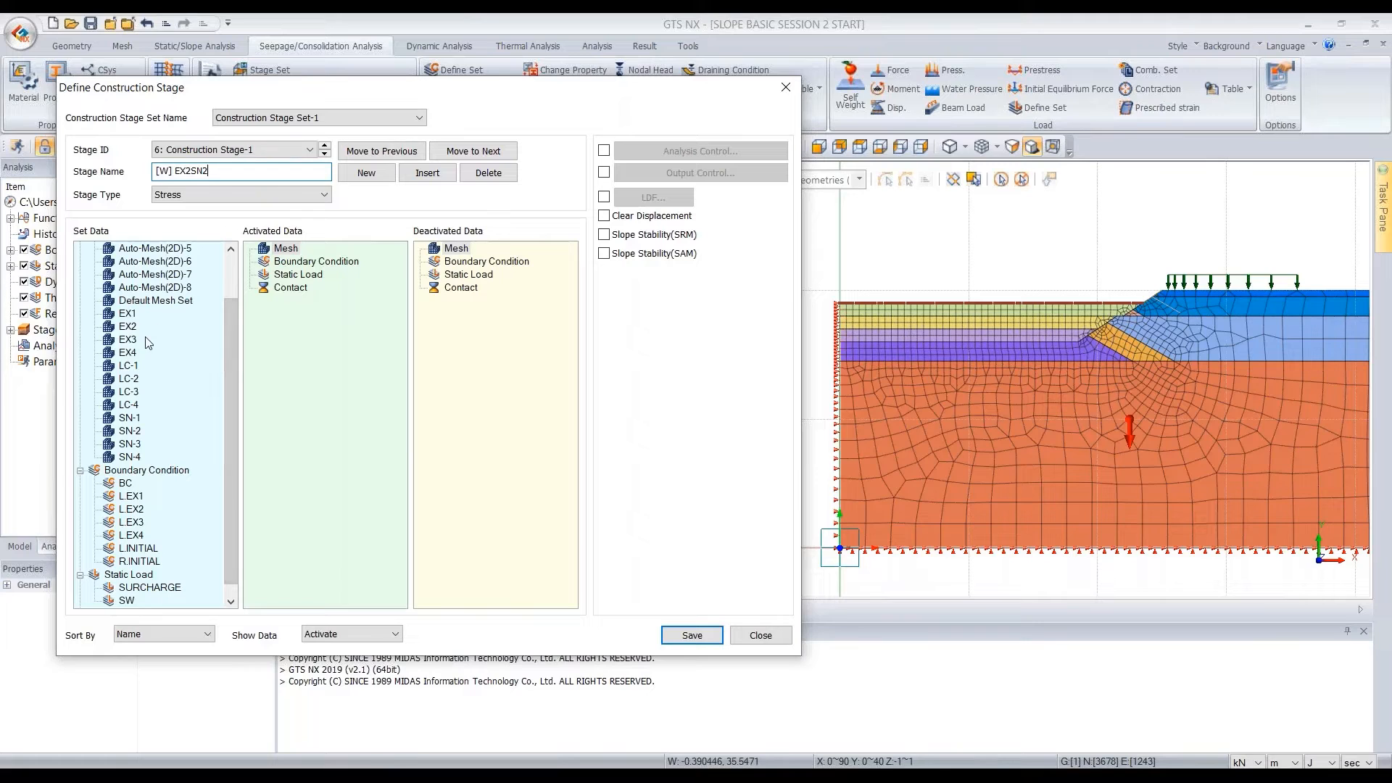
In [W] EX2SN2, deactivate the EX2 mesh set and the L.EX1 boundary set, and activate the L.EX2 boundary set
{"action": "left_click", "coordinate": [128, 327]}
{"action": "left_click_drag", "start_coordinate": [129, 327], "coordinate": [461, 266]}
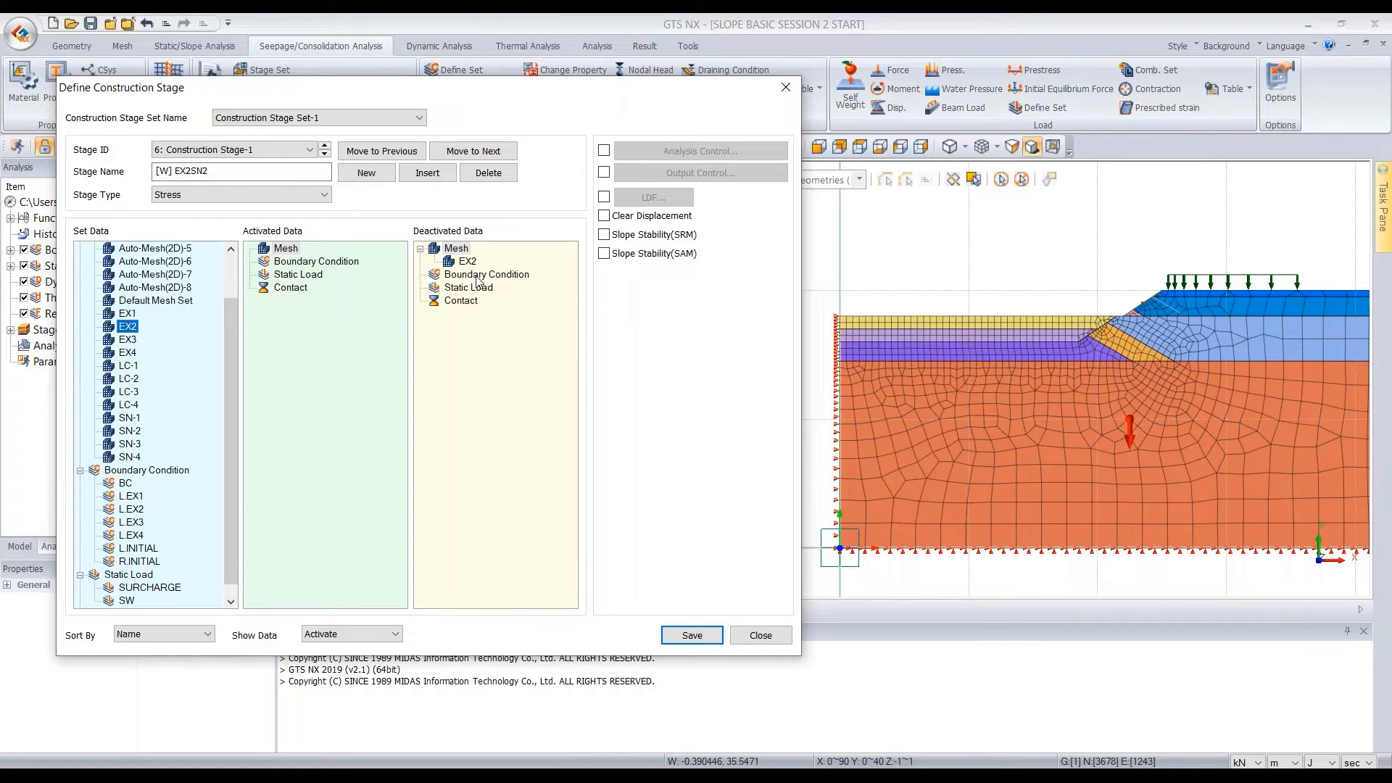
{"action": "left_click_drag", "start_coordinate": [132, 515], "coordinate": [310, 286]}
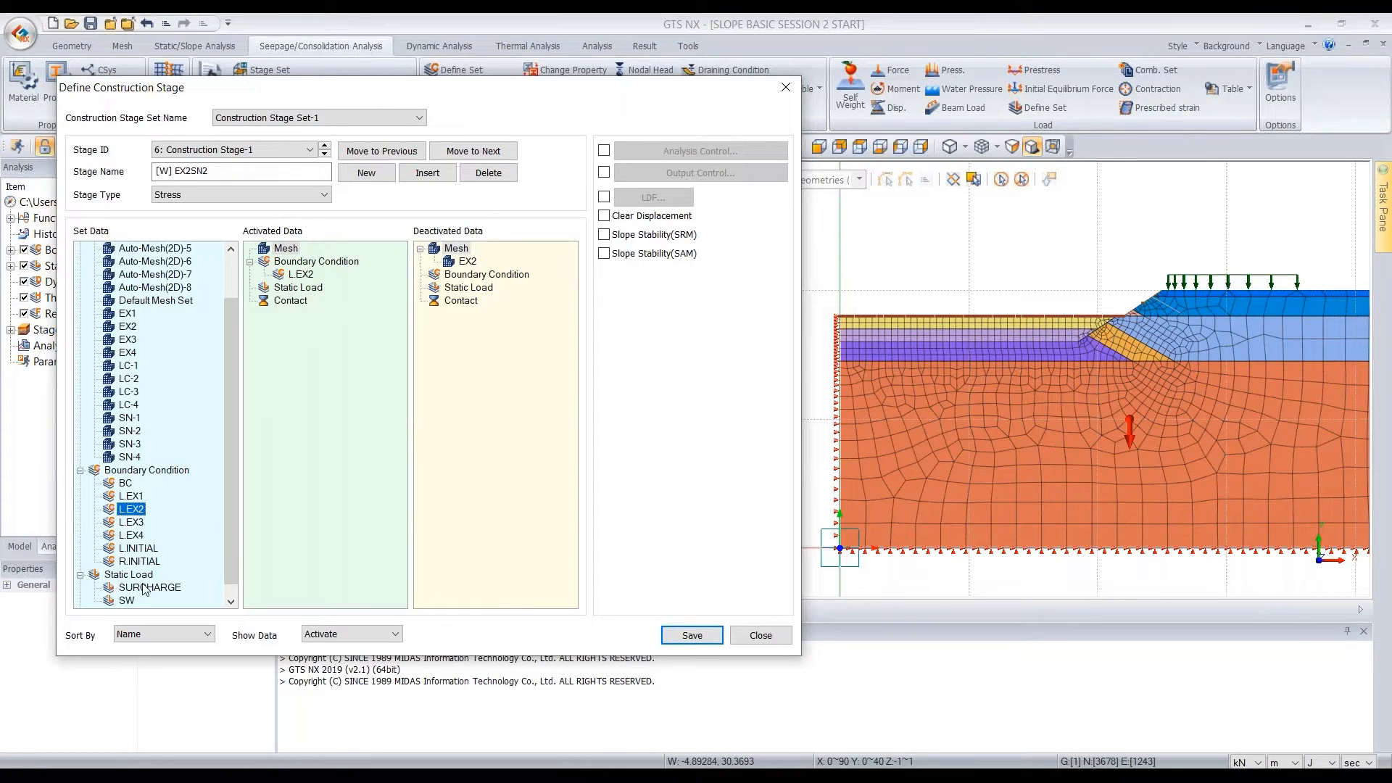
{"action": "scroll", "coordinate": [145, 589], "scroll_direction": "down", "scroll_amount": 1}
{"action": "left_click_drag", "start_coordinate": [132, 484], "coordinate": [491, 338]}
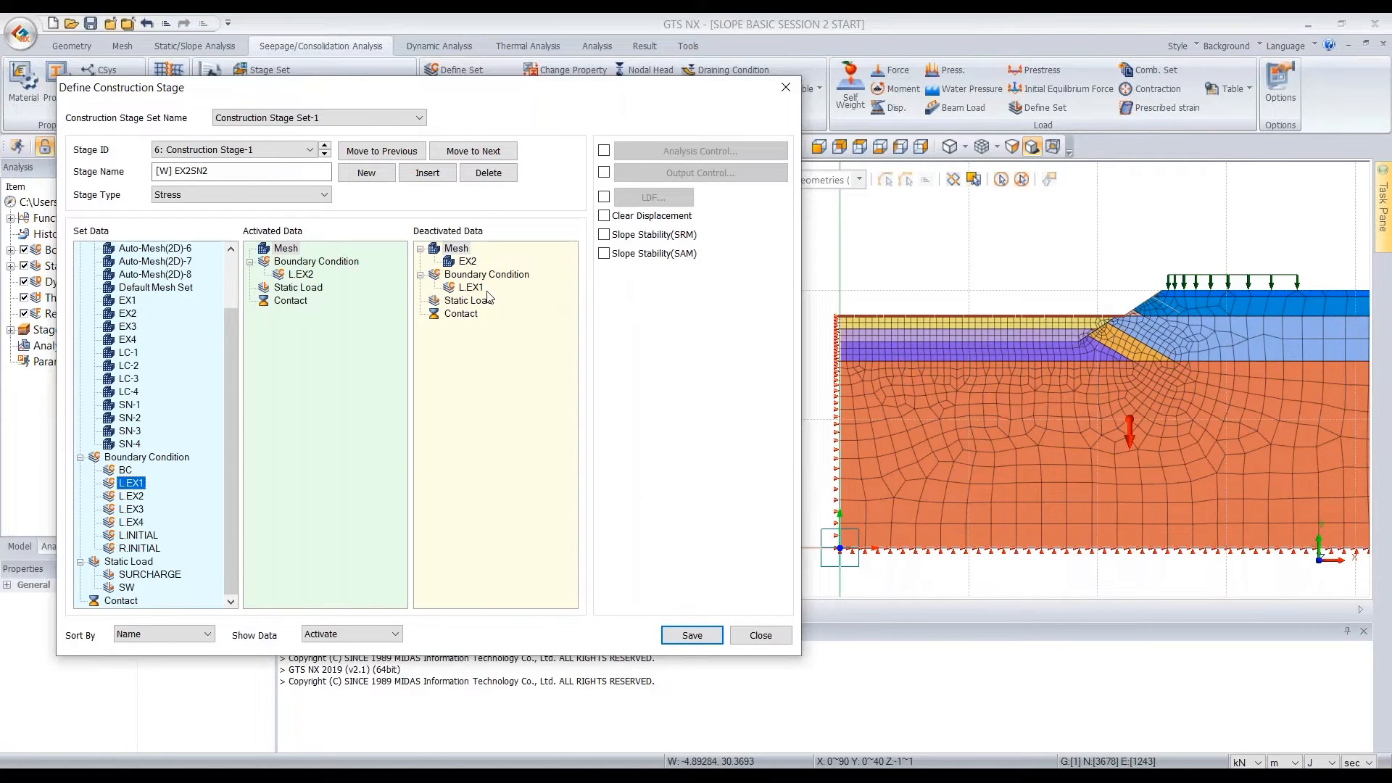
Set the [W] EX2SN2 stage type to Steady-State and save the stage
{"action": "left_click", "coordinate": [284, 193]}
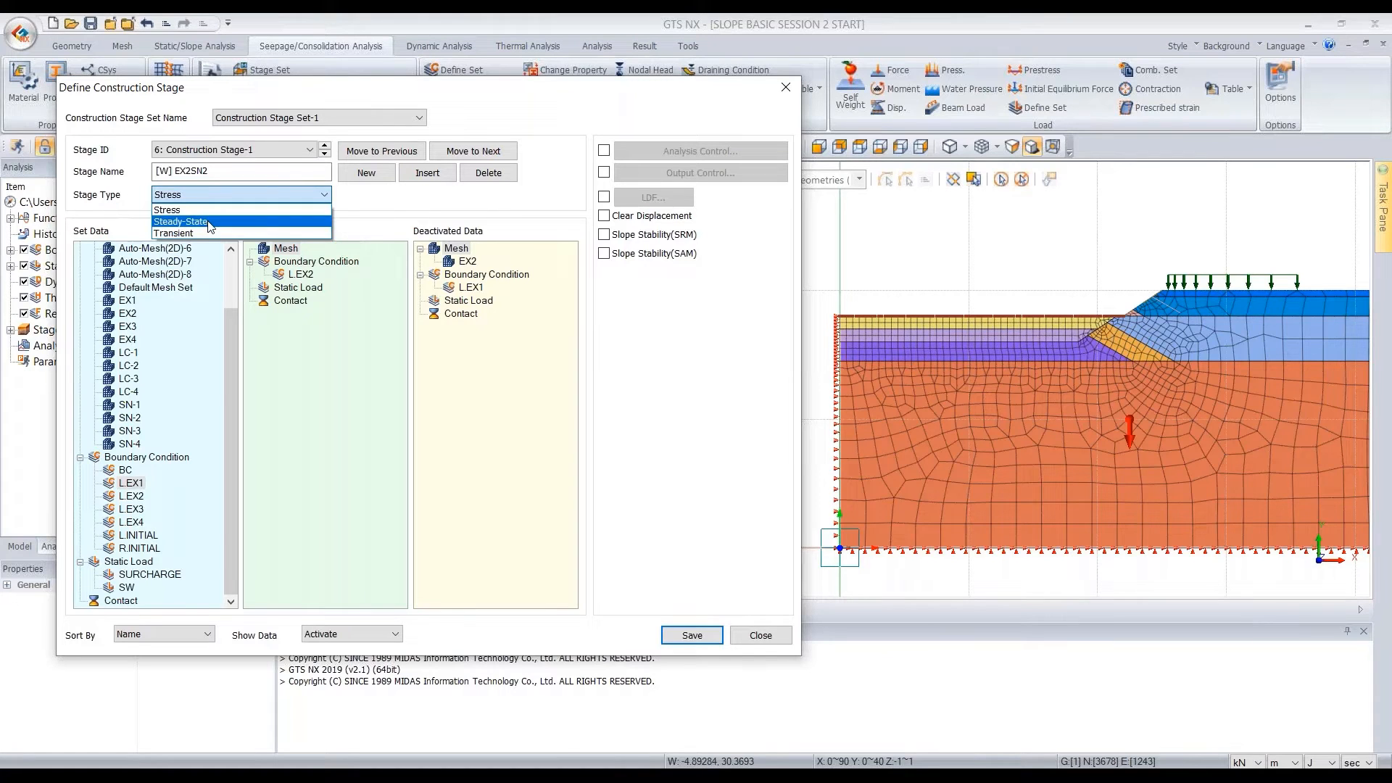
{"action": "left_click", "coordinate": [208, 222]}
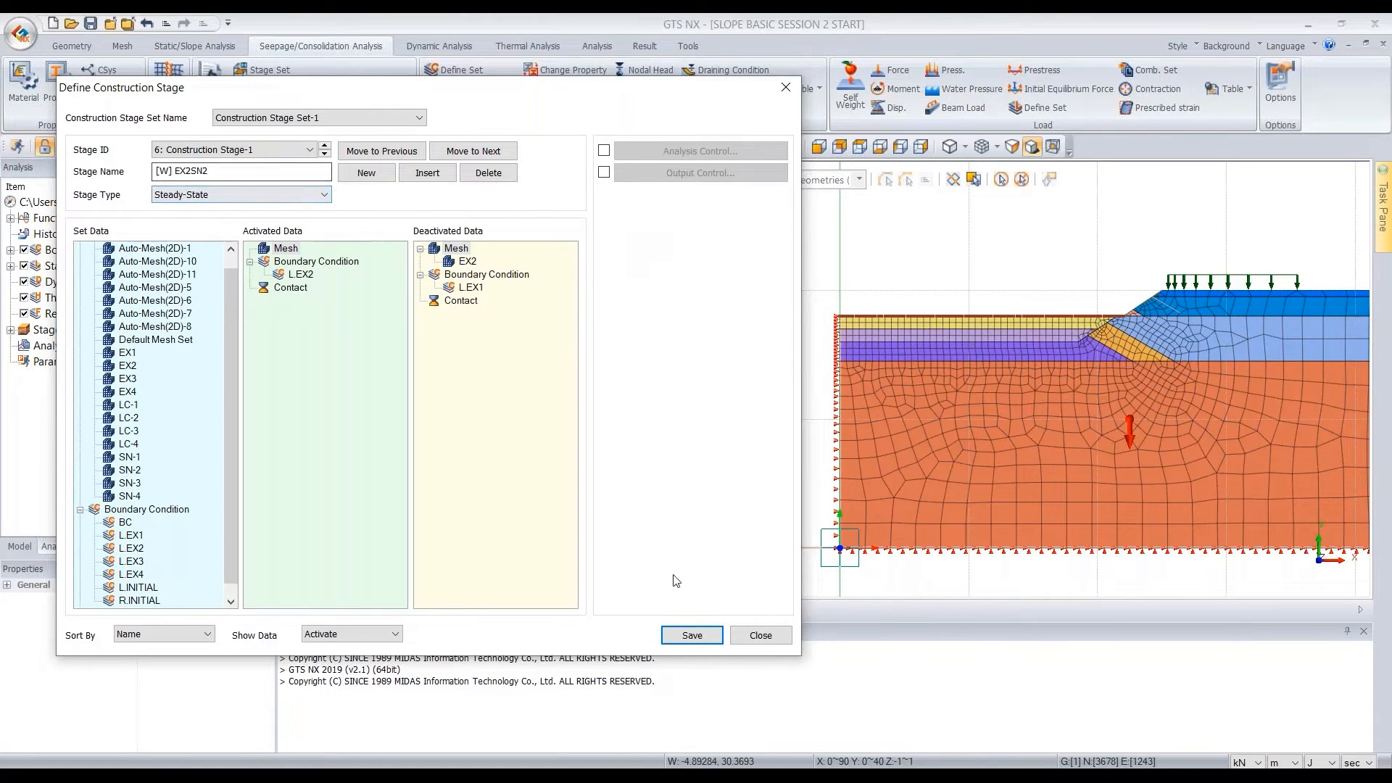
{"action": "left_click", "coordinate": [692, 639]}
Add a seventh stage named [S] EX2SN2 and set its stage type to Stress
{"action": "left_click", "coordinate": [377, 179]}
{"action": "double_click", "coordinate": [273, 174]}
{"action": "type", "text": "[S]"}
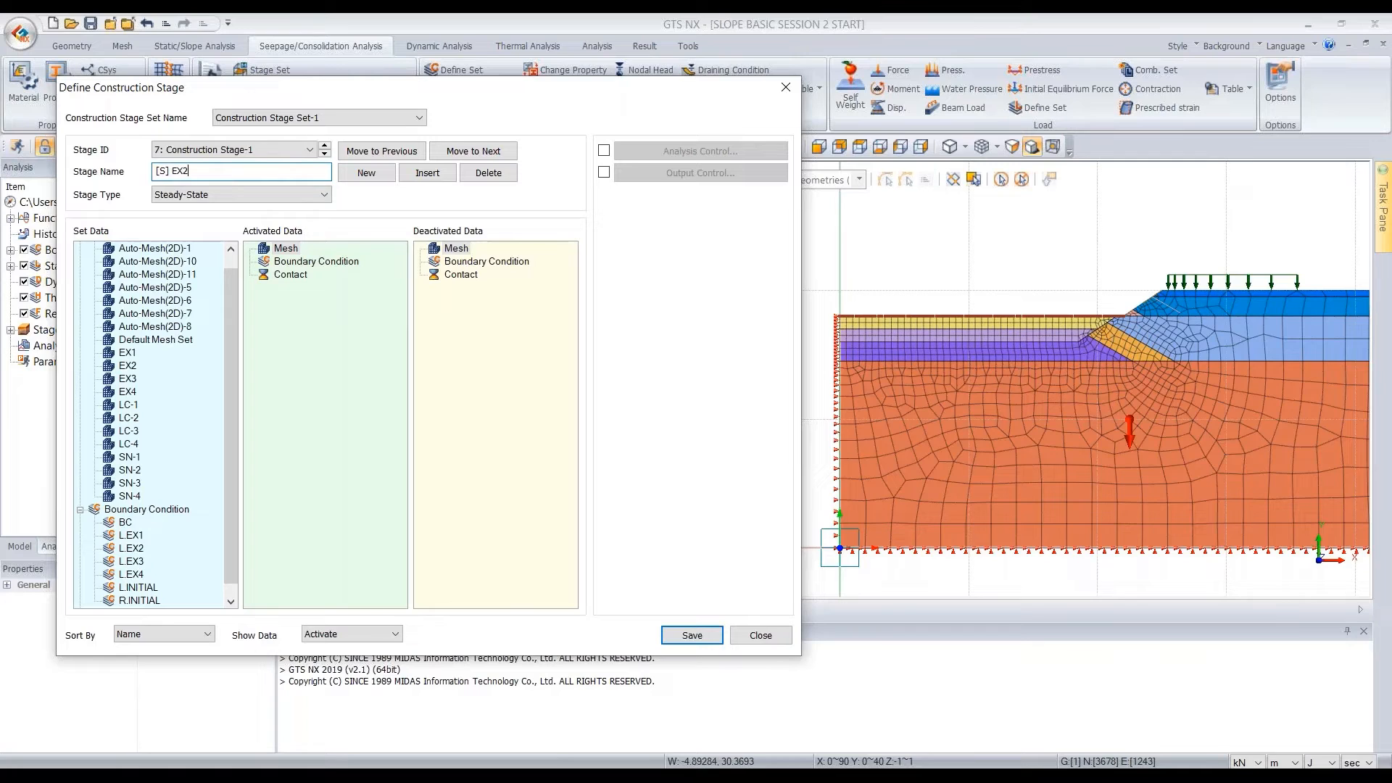
{"action": "left_click", "coordinate": [211, 195]}
{"action": "left_click", "coordinate": [181, 209]}
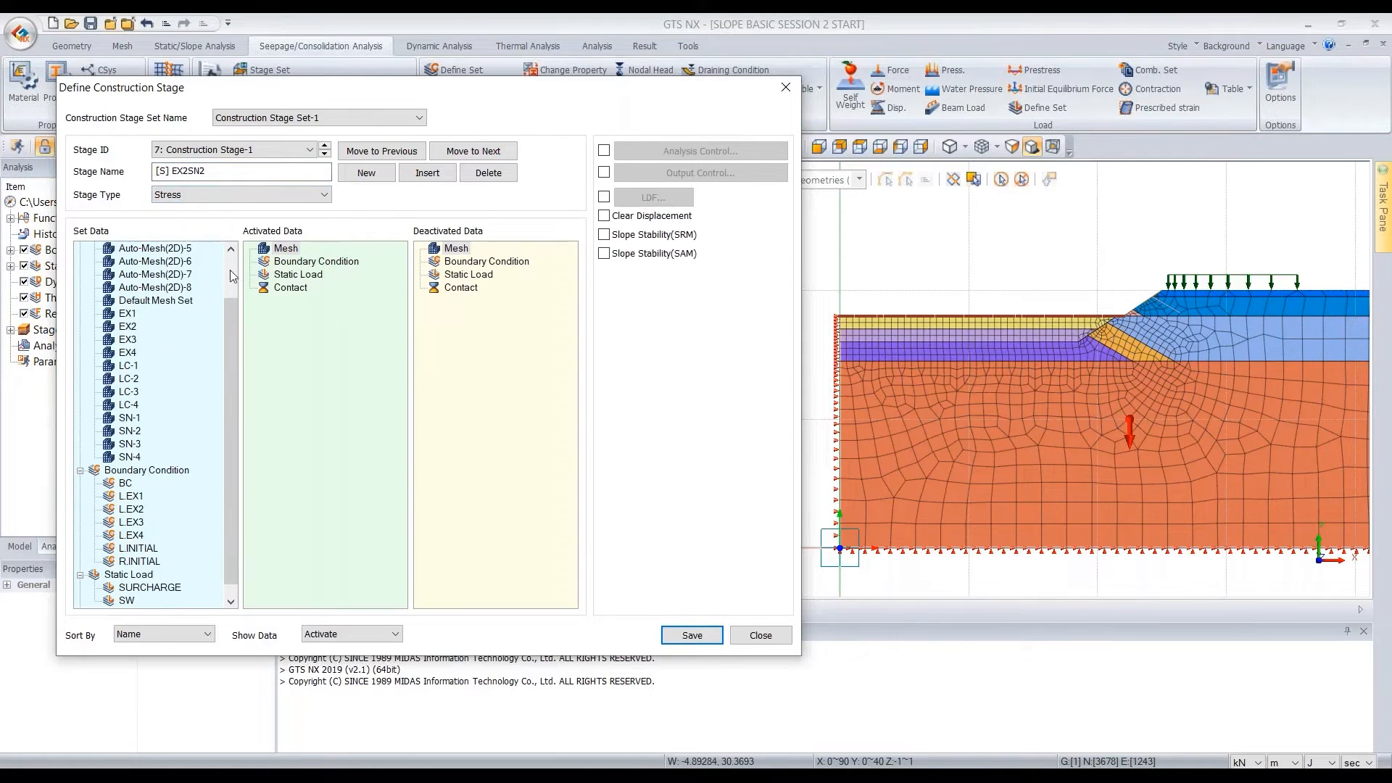
Activate the LC-2 and SN-2 mesh sets in stage [S] EX2SN2 and save the stage
{"action": "left_click", "coordinate": [129, 378]}
{"action": "left_click", "coordinate": [142, 432], "text": "ctrl"}
{"action": "left_click_drag", "start_coordinate": [136, 384], "coordinate": [341, 338]}
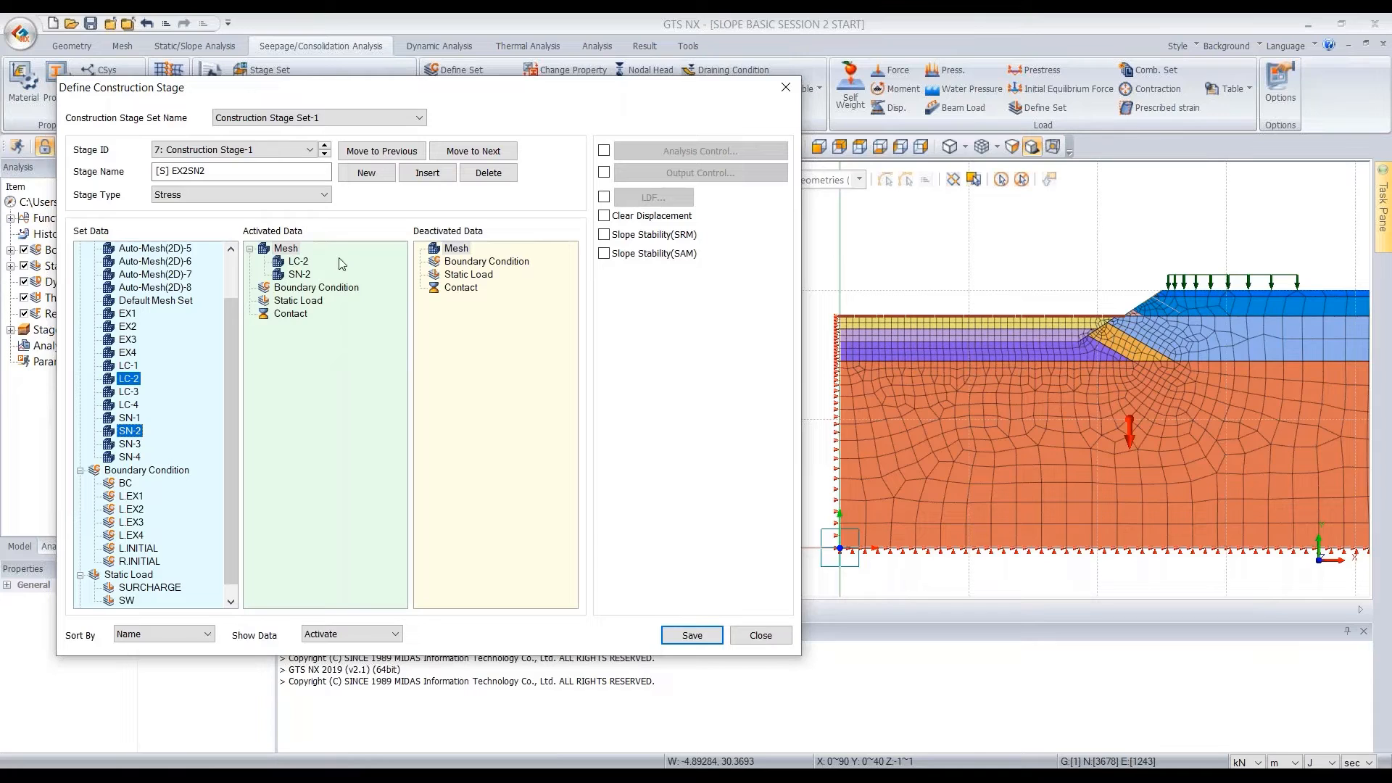
{"action": "left_click", "coordinate": [693, 639]}
Add an eighth construction stage named [W] EX3SN3 and set its stage type to Steady-State
{"action": "left_click", "coordinate": [365, 174]}
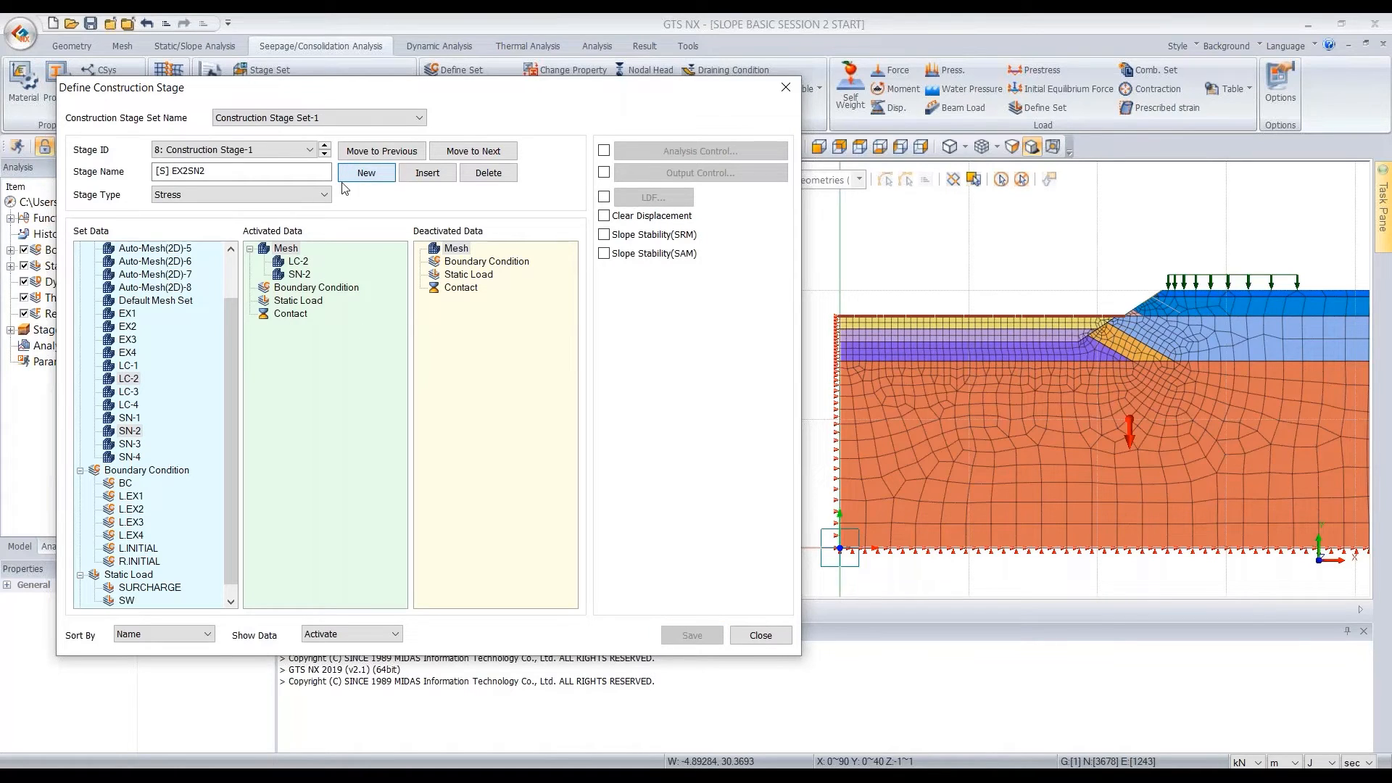
{"action": "type", "text": "[W] E"}
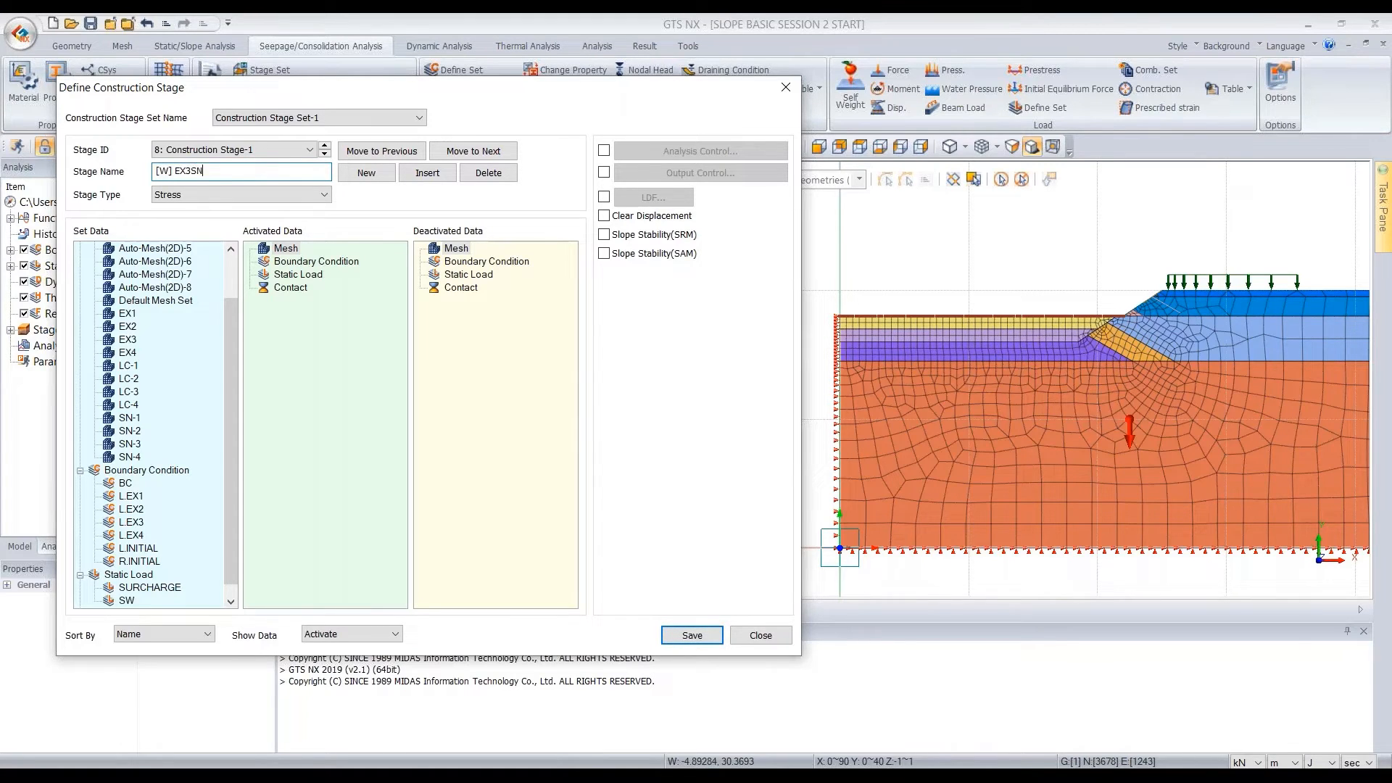
{"action": "left_click", "coordinate": [223, 193]}
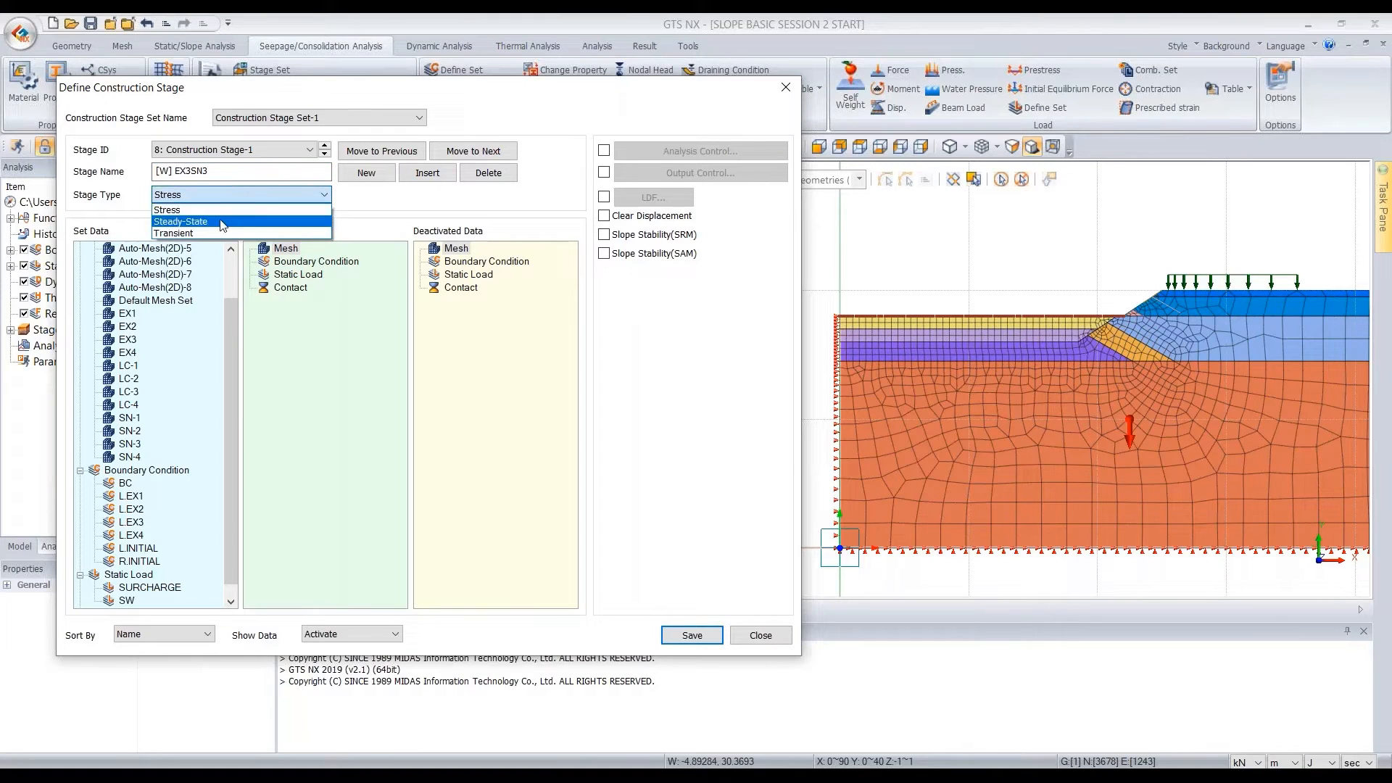
{"action": "left_click", "coordinate": [222, 218]}
In [W] EX3SN3, deactivate the EX3 mesh set and L.EX2 boundary set, activate the L.EX3 boundary set, and save the stage
{"action": "left_click_drag", "start_coordinate": [127, 378], "coordinate": [433, 318]}
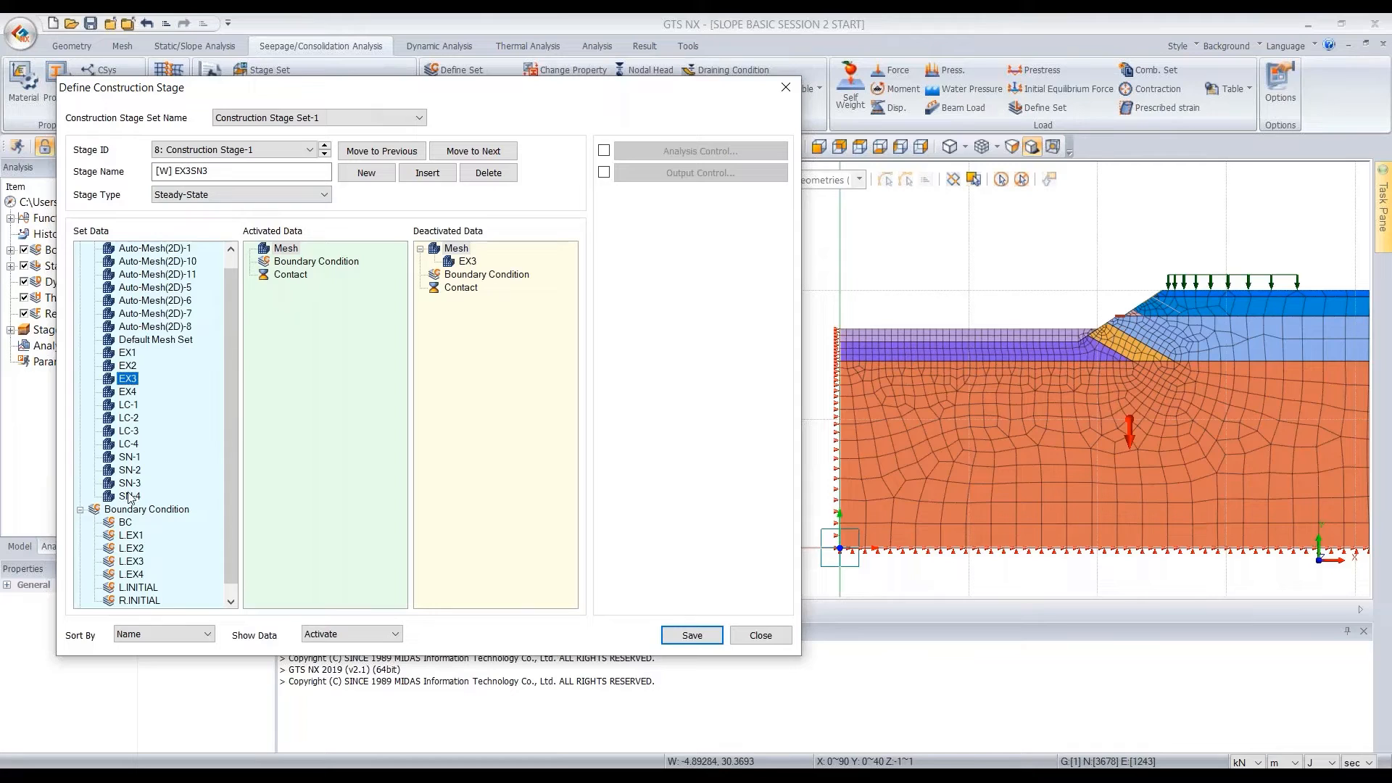
{"action": "scroll", "coordinate": [139, 503], "scroll_direction": "down", "scroll_amount": 1}
{"action": "left_click_drag", "start_coordinate": [140, 552], "coordinate": [329, 345]}
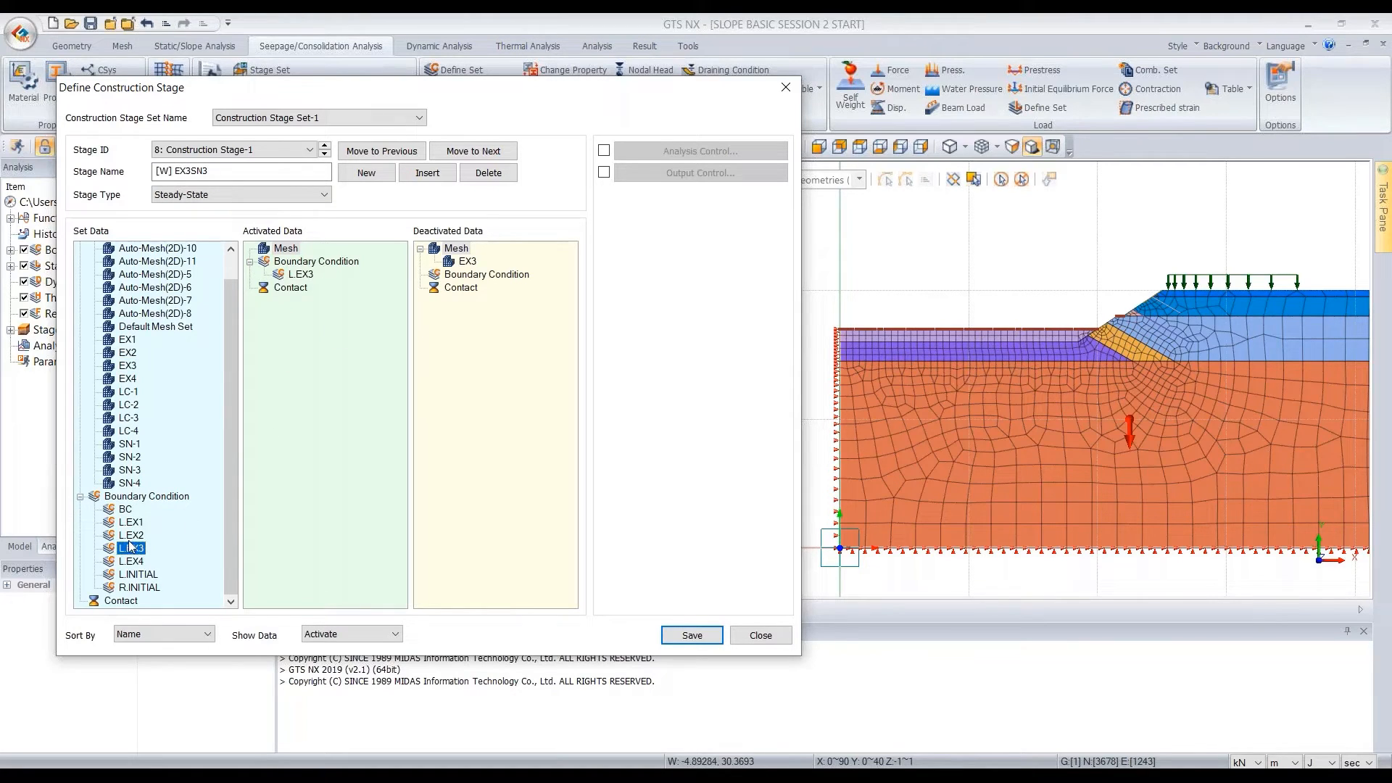
{"action": "left_click_drag", "start_coordinate": [133, 538], "coordinate": [473, 376]}
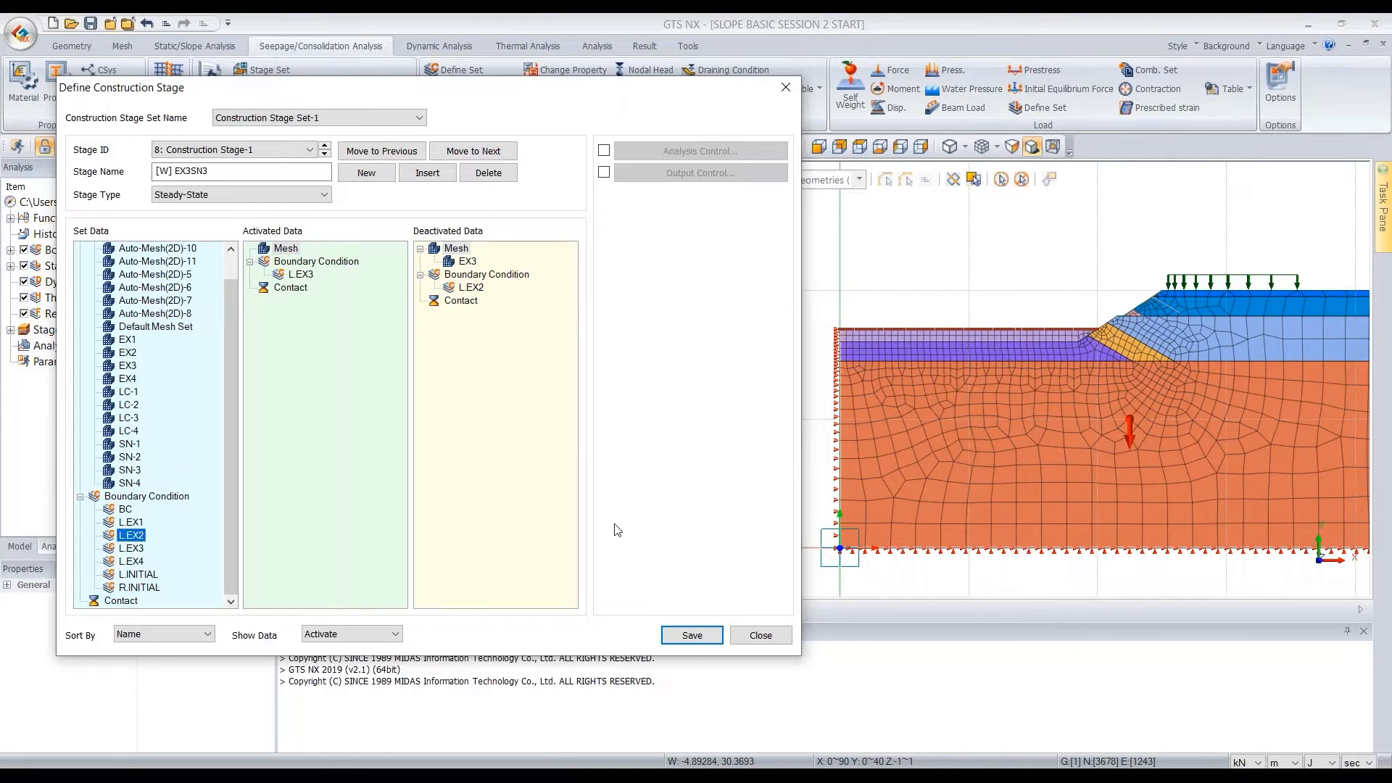
{"action": "left_click", "coordinate": [694, 638]}
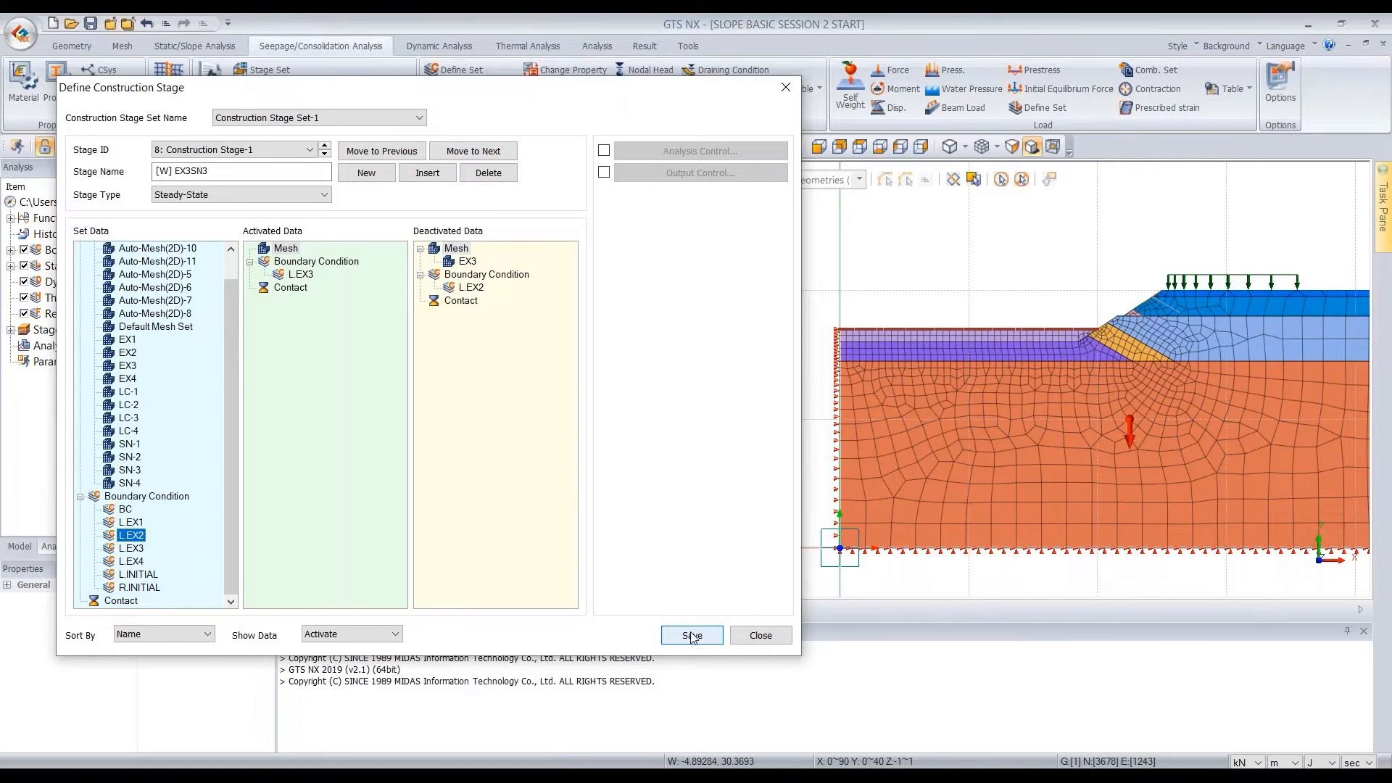
Add a ninth construction stage named [S] EX3SN3 and set its stage type to Stress
{"action": "left_click", "coordinate": [367, 172]}
{"action": "left_click_drag", "start_coordinate": [244, 171], "coordinate": [158, 171]}
{"action": "key", "text": "BackSpace"}
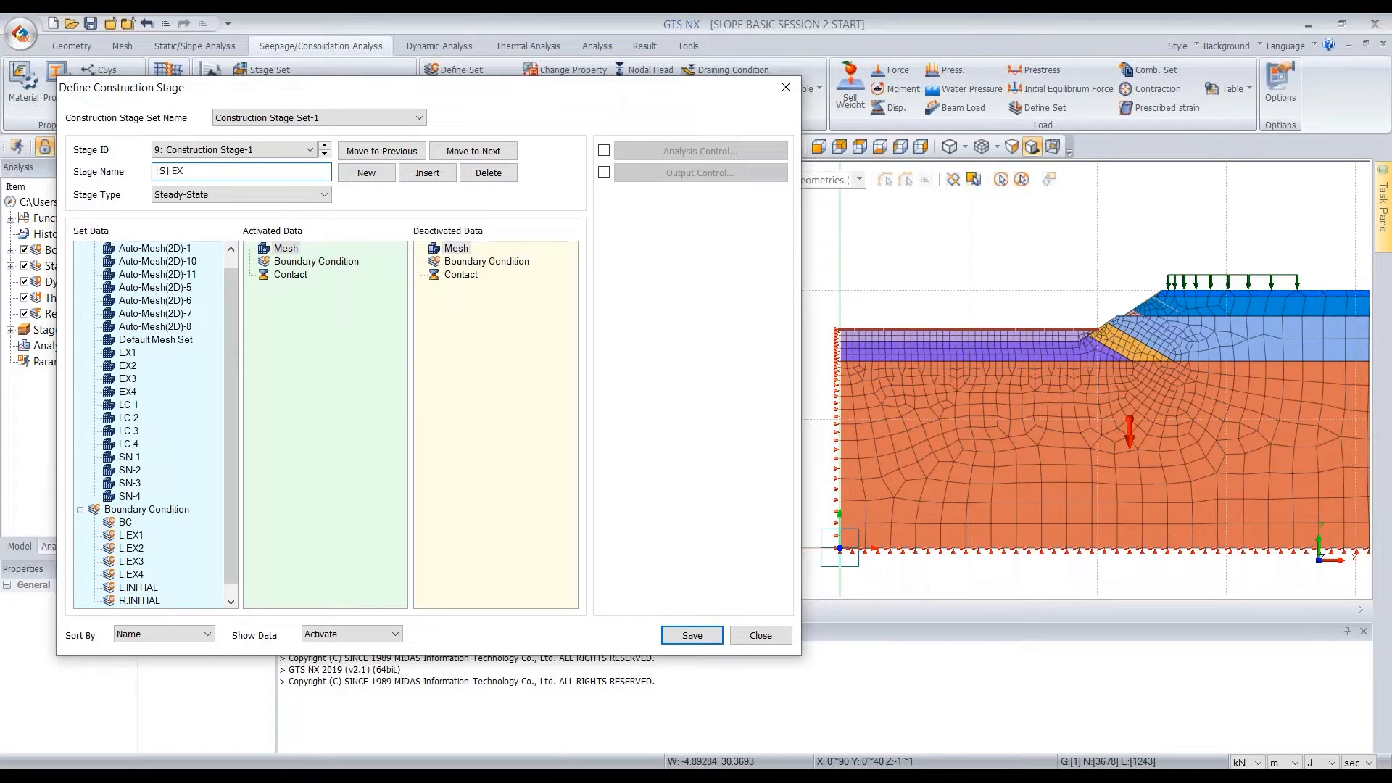
{"action": "left_click", "coordinate": [264, 196]}
{"action": "left_click", "coordinate": [263, 211]}
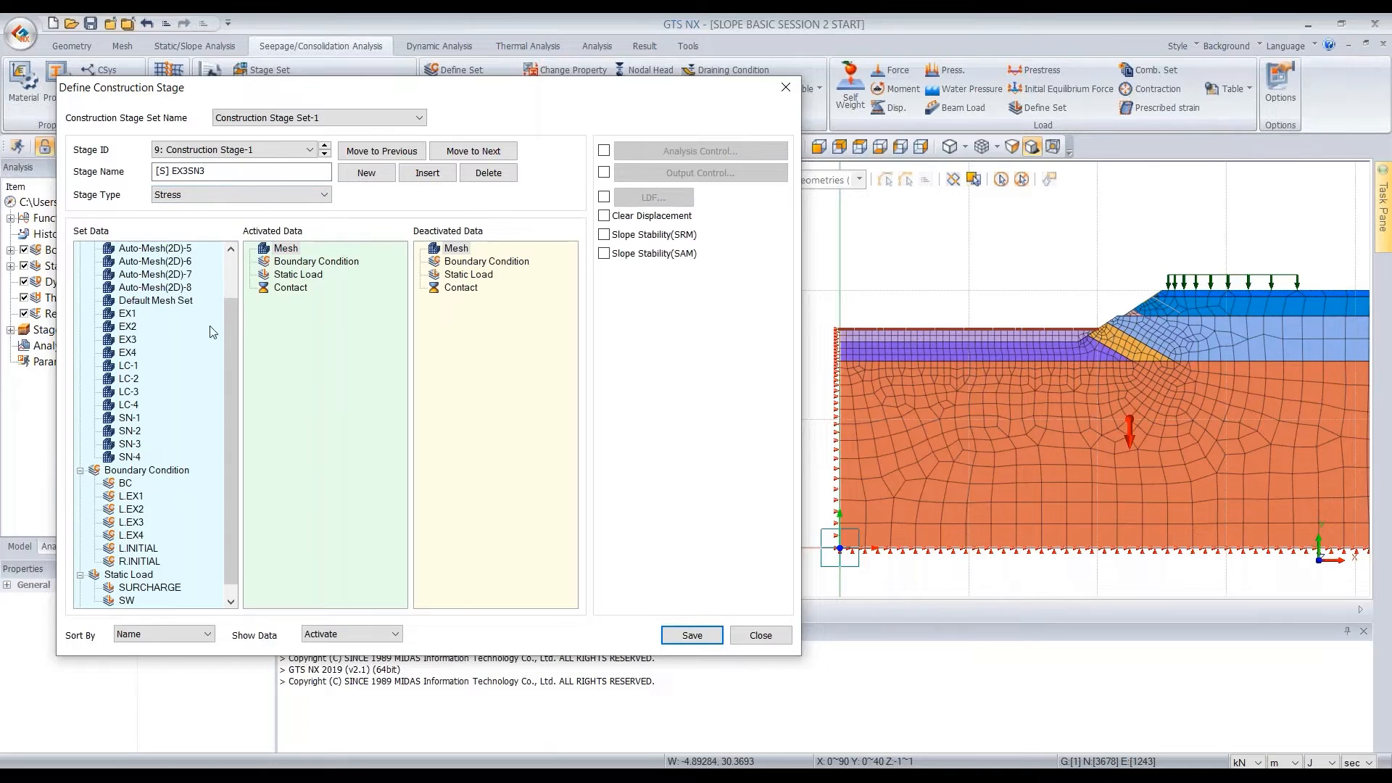
Activate the LC-3 and SN-3 mesh sets in stage [S] EX3SN3 and save the stage
{"action": "left_click", "coordinate": [130, 393]}
{"action": "left_click", "coordinate": [141, 444], "text": "ctrl"}
{"action": "left_click_drag", "start_coordinate": [141, 443], "coordinate": [354, 323]}
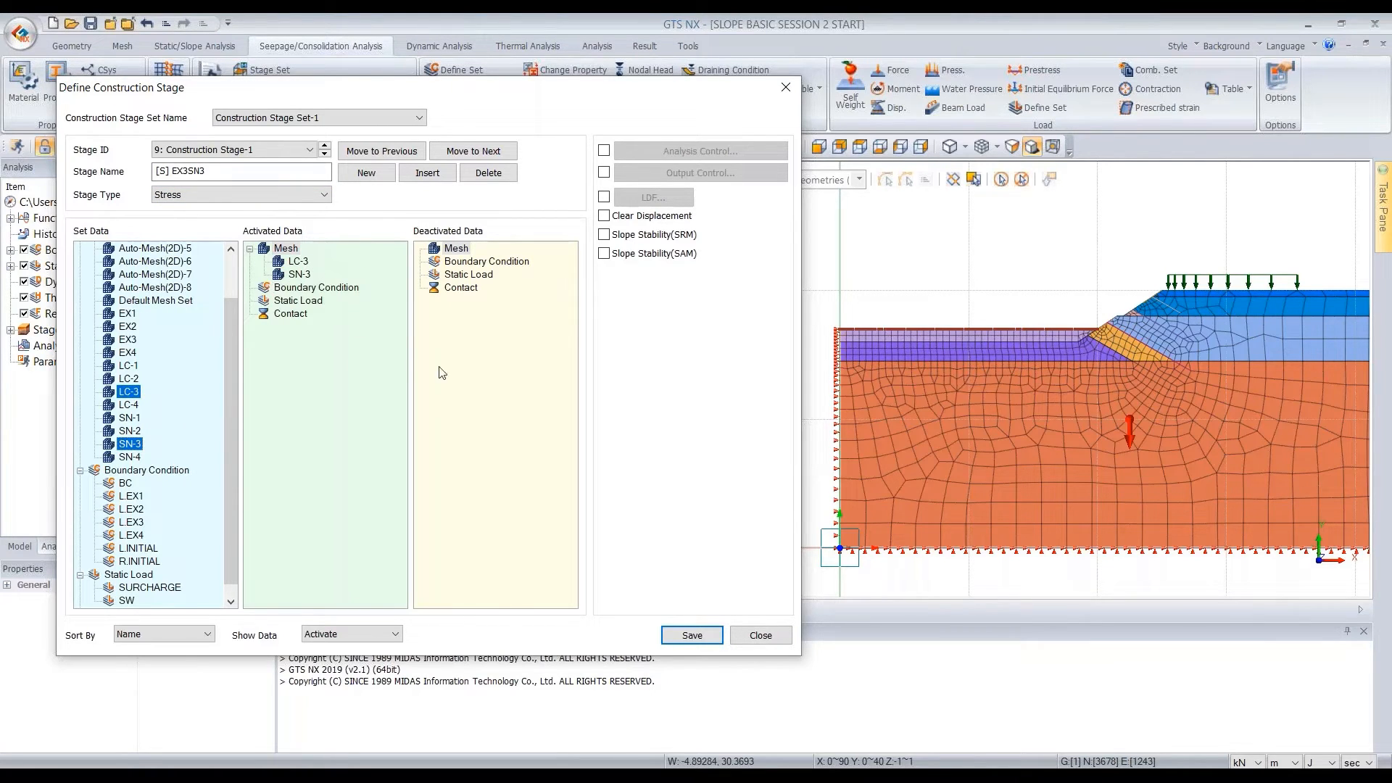
{"action": "left_click", "coordinate": [692, 635]}
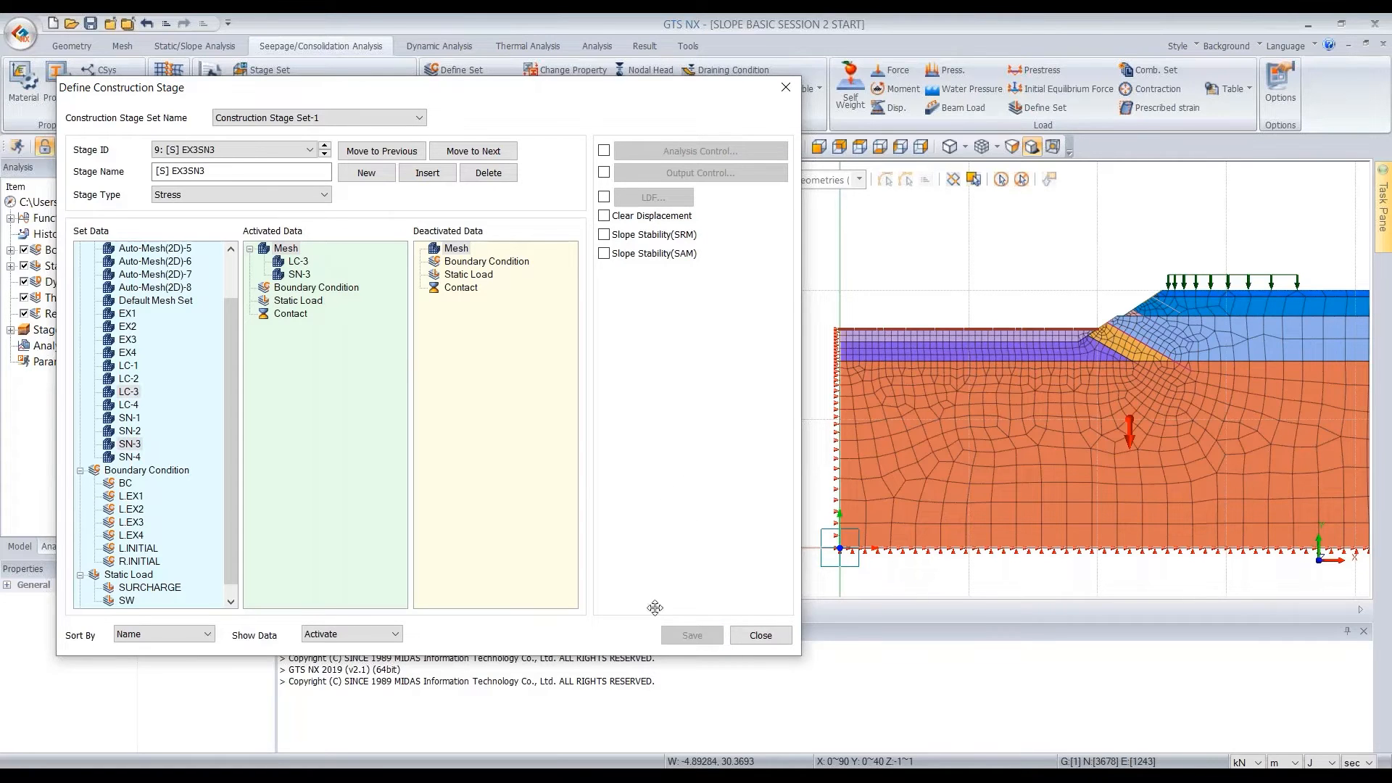
Add a tenth construction stage named [W] EX4SN4 and set its stage type to Steady-State
{"action": "left_click", "coordinate": [371, 175]}
{"action": "left_click_drag", "start_coordinate": [280, 175], "coordinate": [153, 174]}
{"action": "type", "text": "[W"}
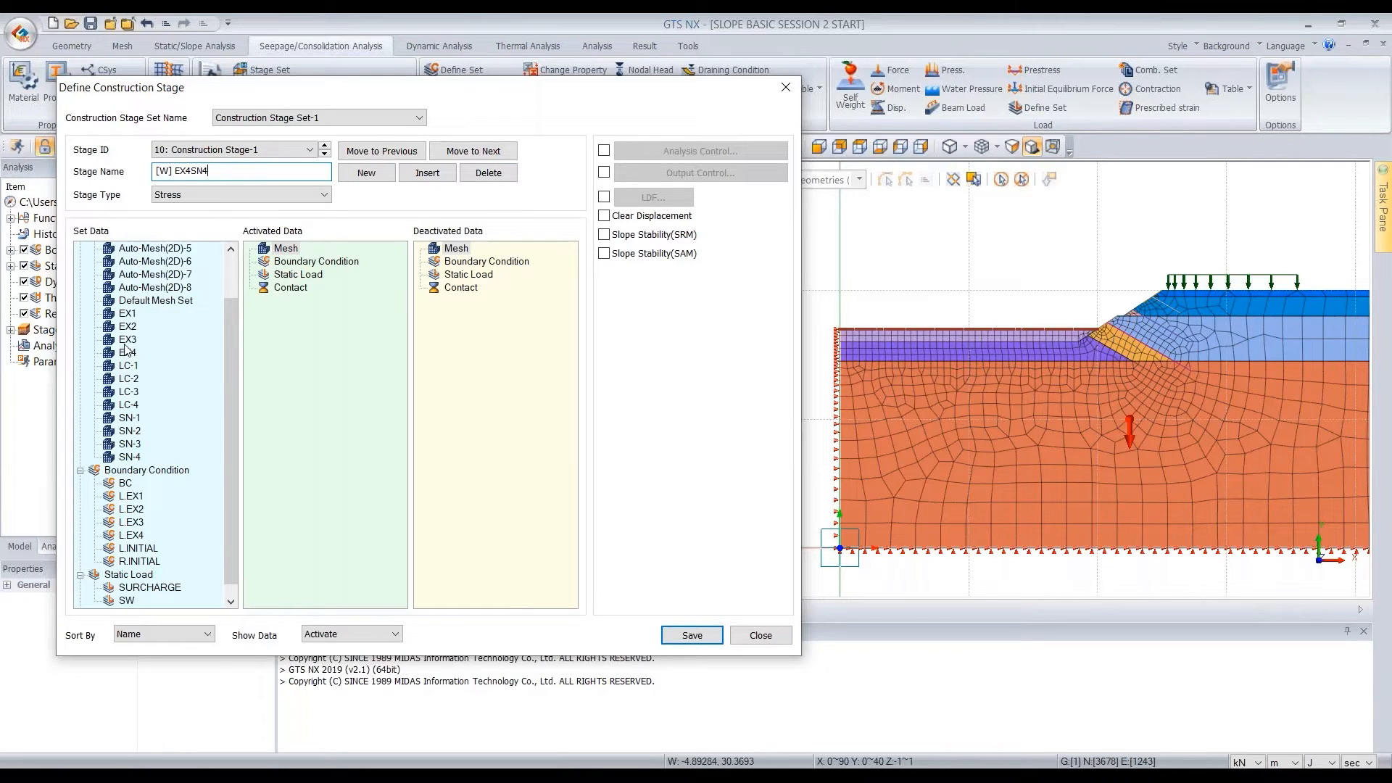
{"action": "left_click", "coordinate": [215, 199]}
{"action": "left_click", "coordinate": [217, 221]}
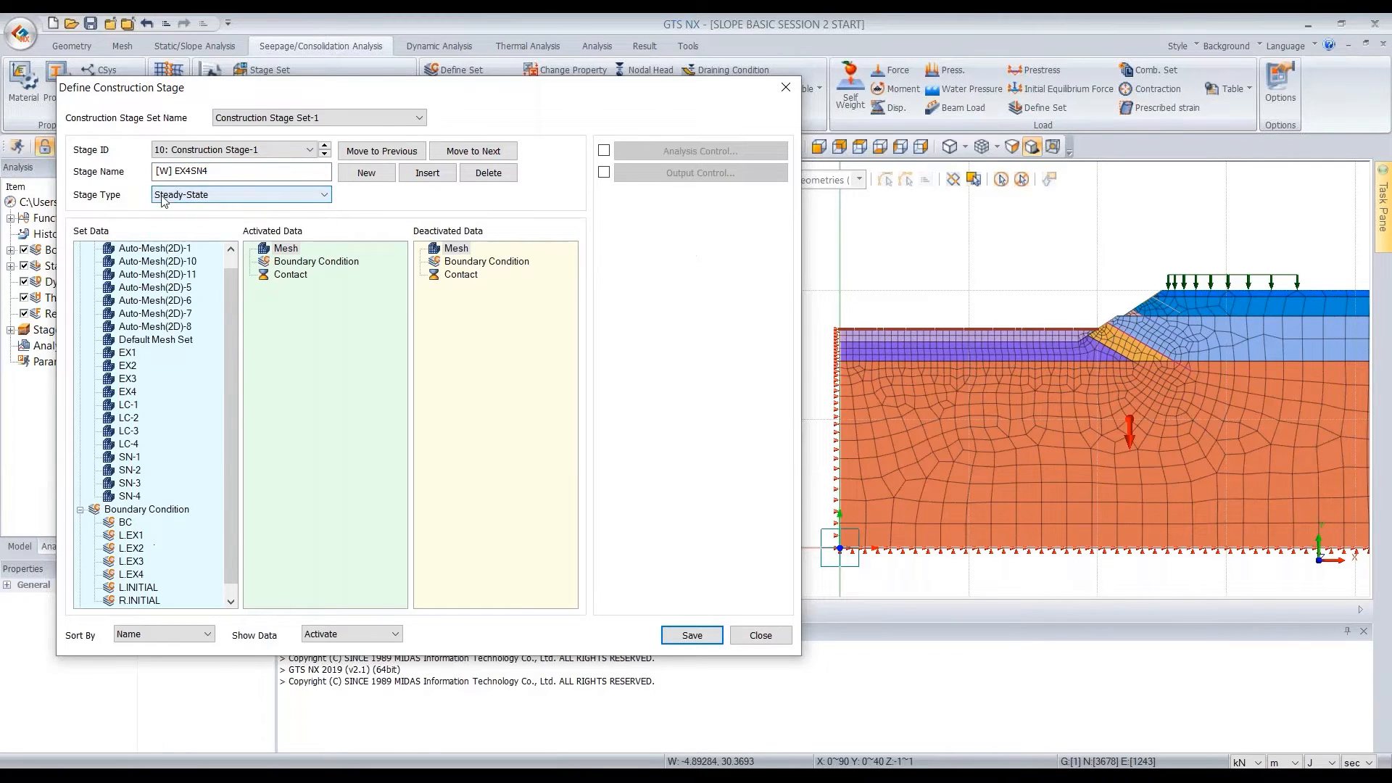
In [W] EX4SN4, deactivate the EX4 mesh set and L.EX3 boundary set, activate the L.EX4 boundary set, and save the stage
{"action": "left_click_drag", "start_coordinate": [128, 392], "coordinate": [483, 332]}
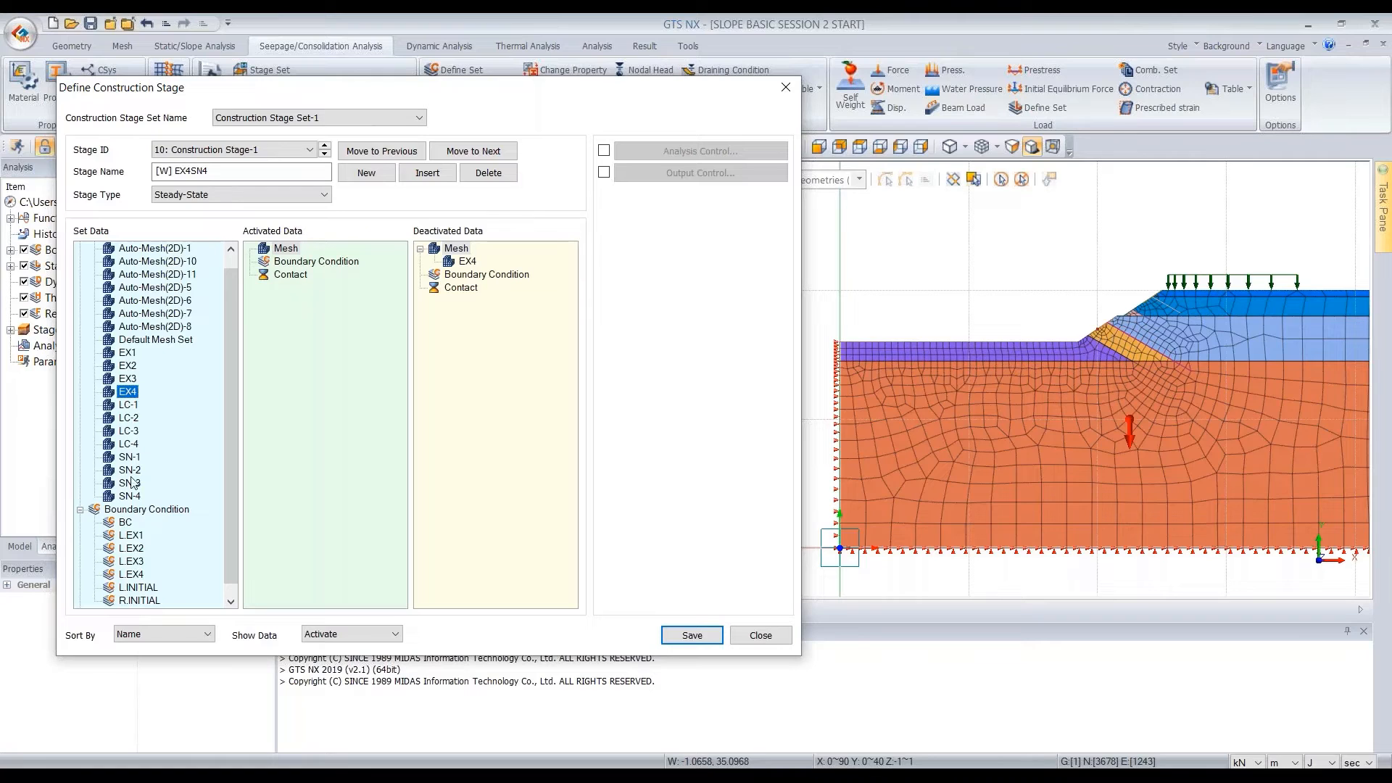
{"action": "left_click_drag", "start_coordinate": [138, 574], "coordinate": [319, 328]}
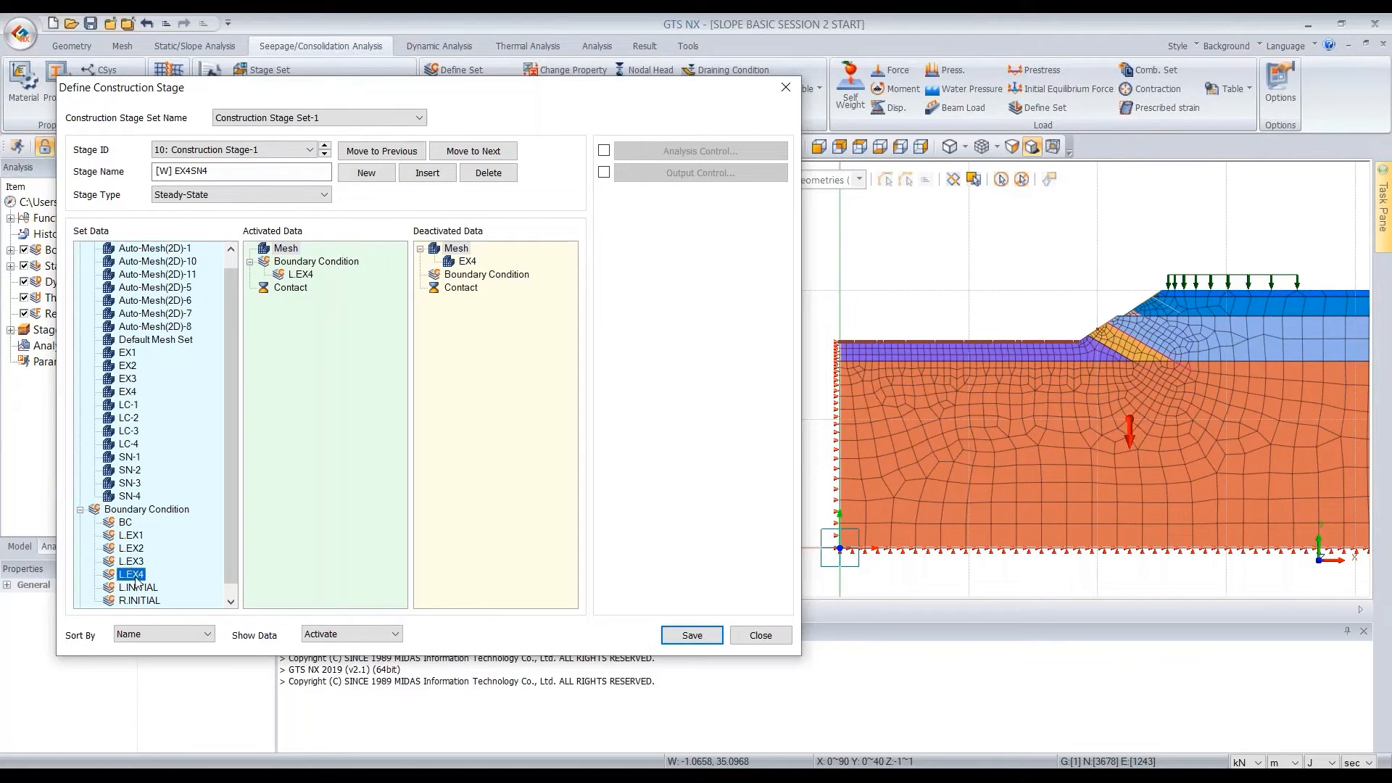
{"action": "left_click_drag", "start_coordinate": [137, 563], "coordinate": [528, 363]}
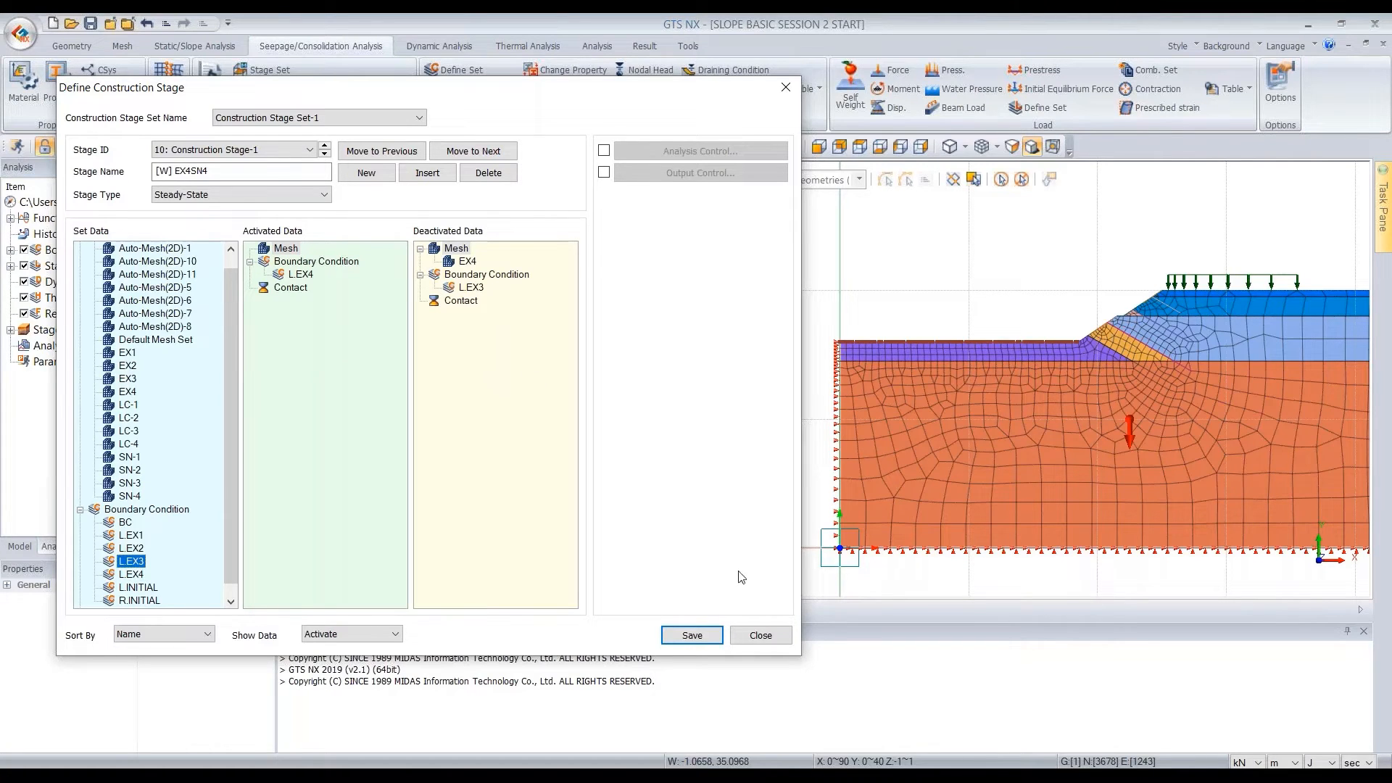
{"action": "left_click", "coordinate": [692, 635]}
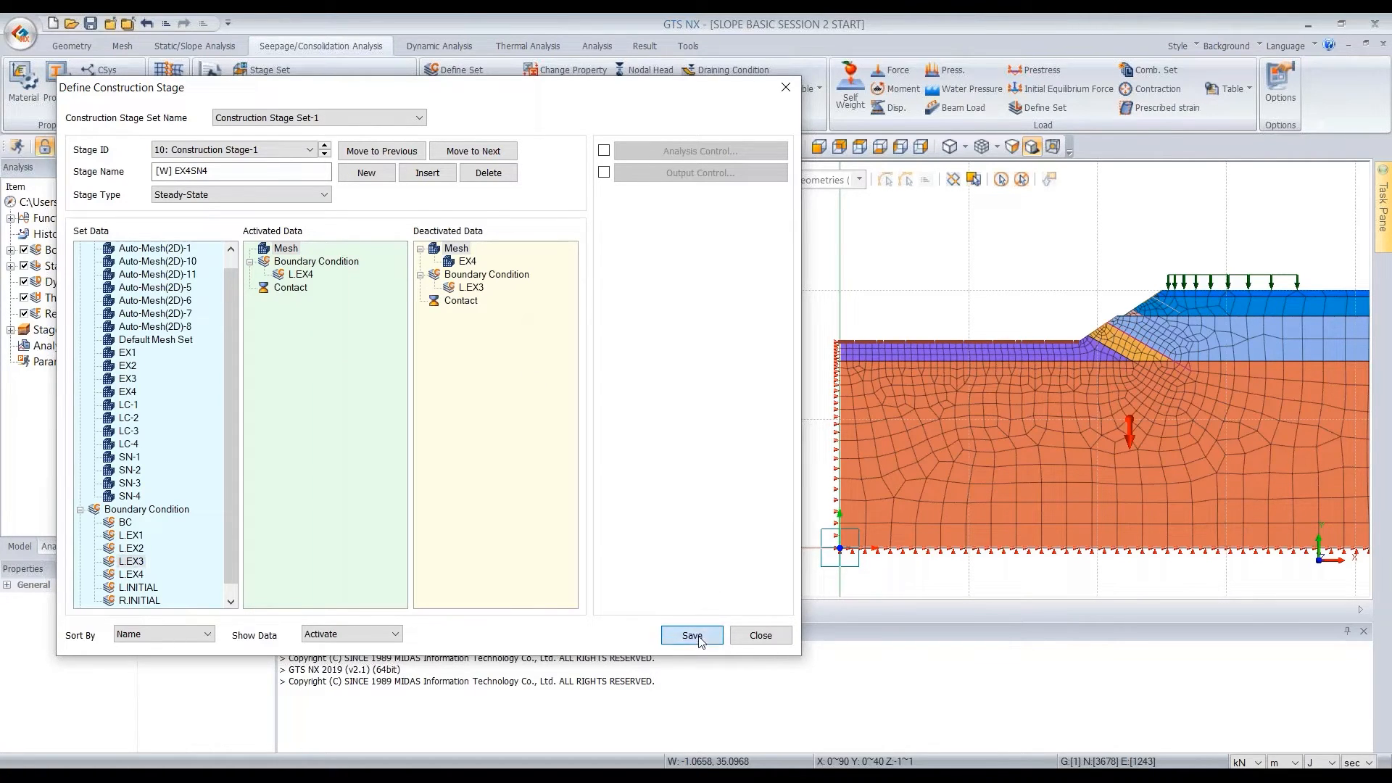
Add an eleventh construction stage named [S] EX4SN4 and set its stage type to Stress
{"action": "left_click", "coordinate": [367, 172]}
{"action": "left_click_drag", "start_coordinate": [247, 172], "coordinate": [80, 162]}
{"action": "type", "text": "[S]"}
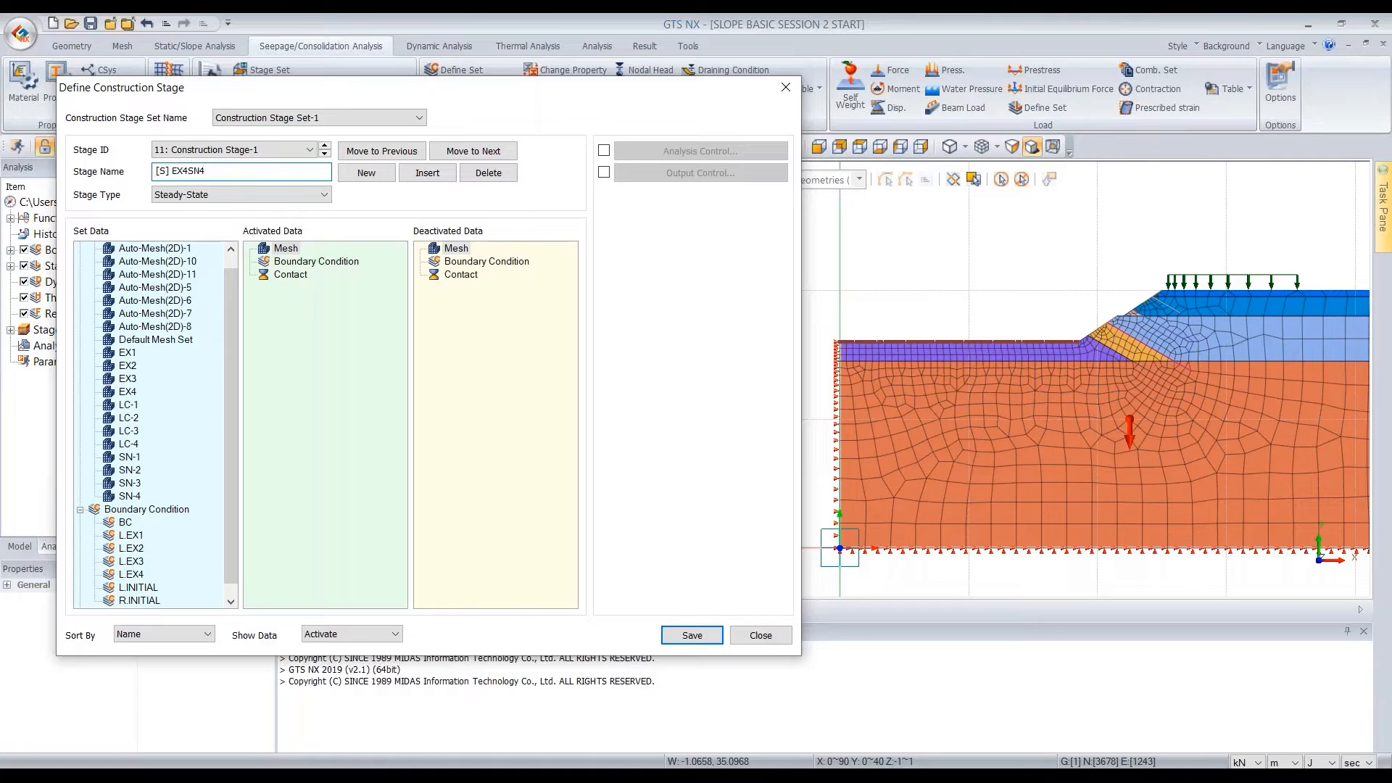
{"action": "left_click", "coordinate": [204, 196]}
{"action": "left_click", "coordinate": [211, 211]}
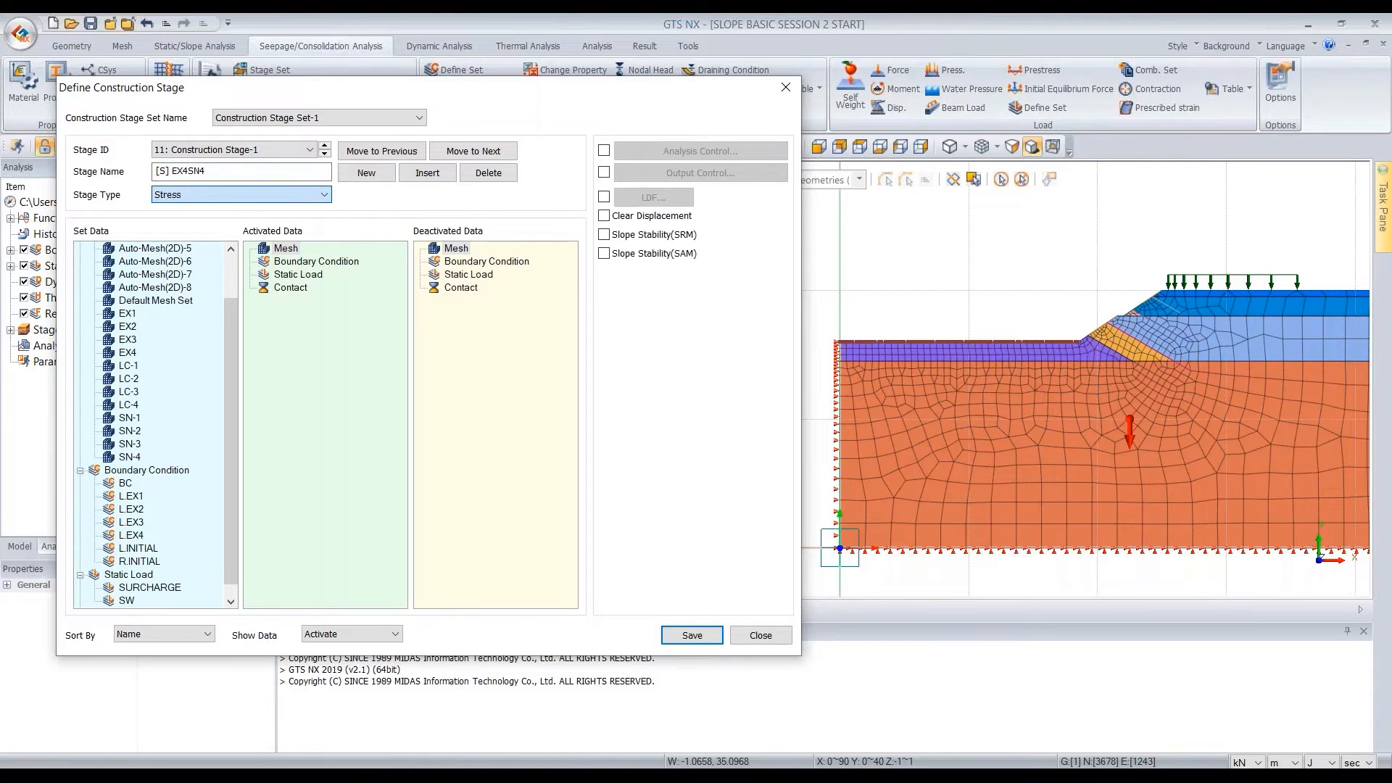
Activate the LC-4 and SN-4 mesh sets in stage [S] EX4SN4
{"action": "left_click", "coordinate": [129, 404]}
{"action": "left_click", "coordinate": [131, 457], "text": "ctrl"}
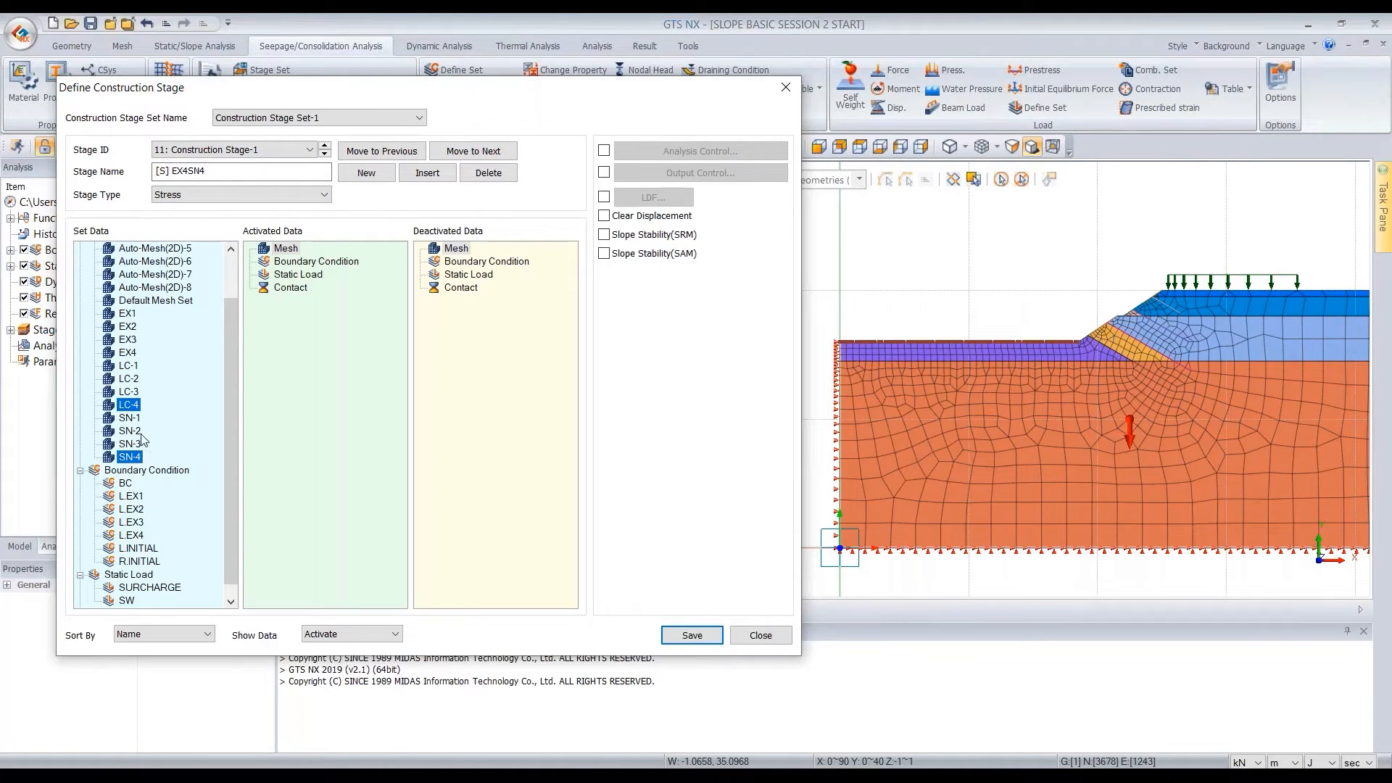
{"action": "left_click_drag", "start_coordinate": [136, 410], "coordinate": [319, 362]}
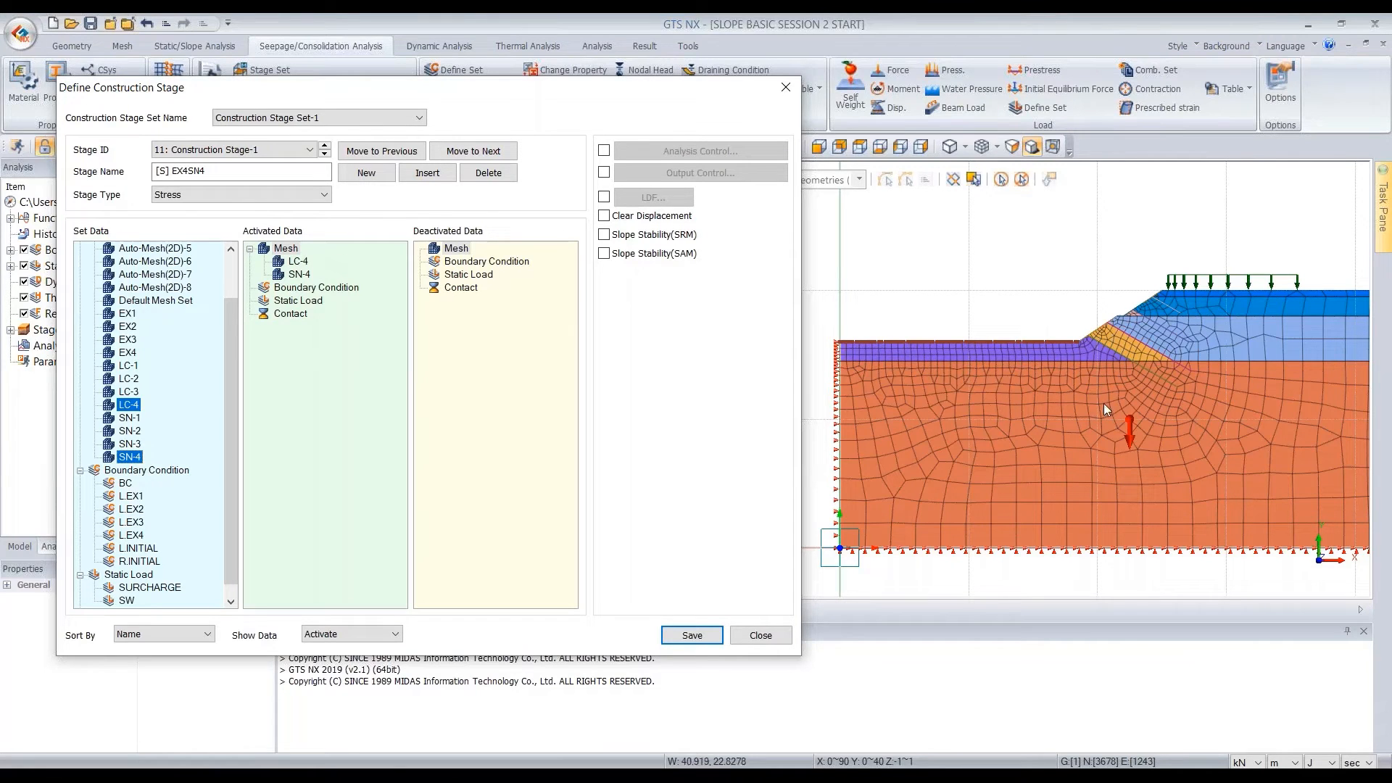
Enable Slope Stability(SRM) for stage [S] EX4SN4, save the stage, and close the construction stage definition and stage set dialogs
{"action": "scroll", "coordinate": [1209, 355], "scroll_direction": "up", "scroll_amount": 1}
{"action": "scroll", "coordinate": [1199, 339], "scroll_direction": "down", "scroll_amount": 2}
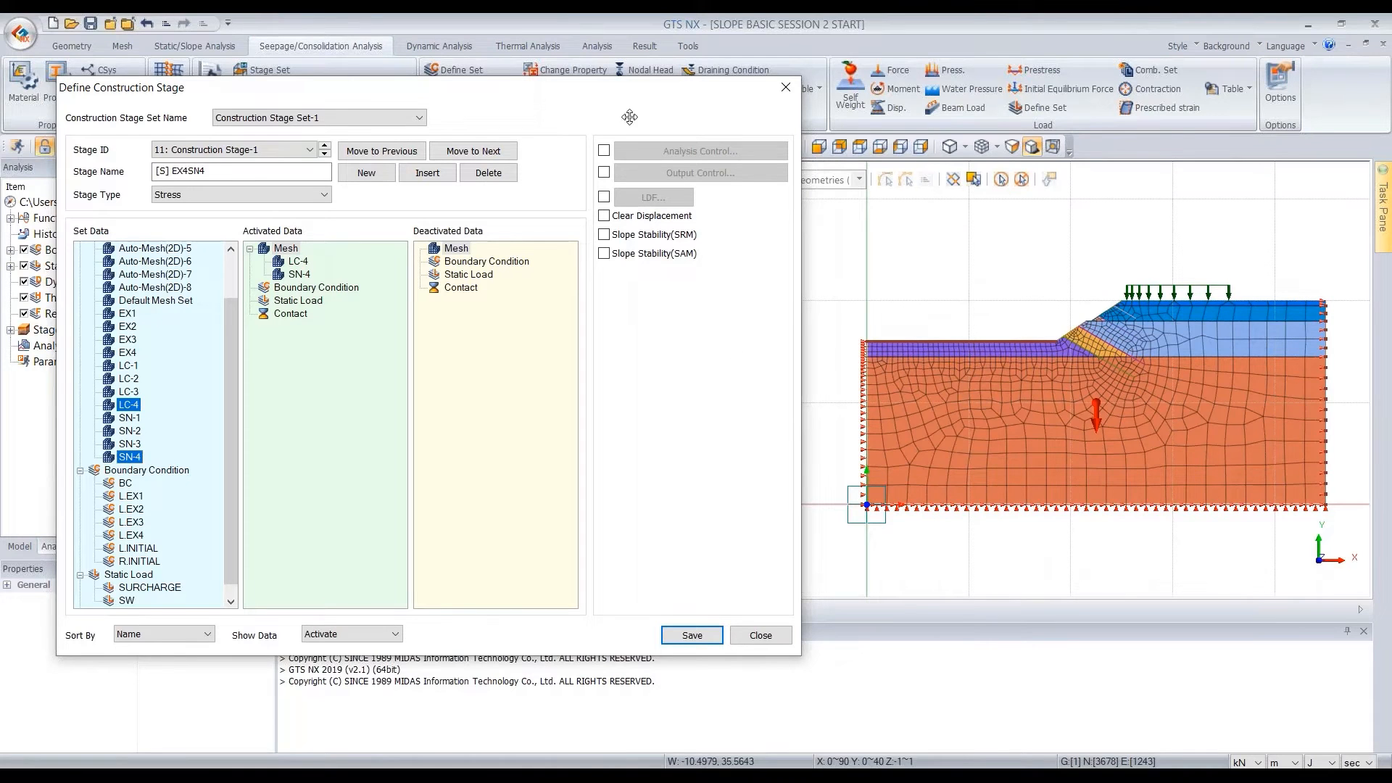
{"action": "left_click_drag", "start_coordinate": [553, 101], "coordinate": [625, 150]}
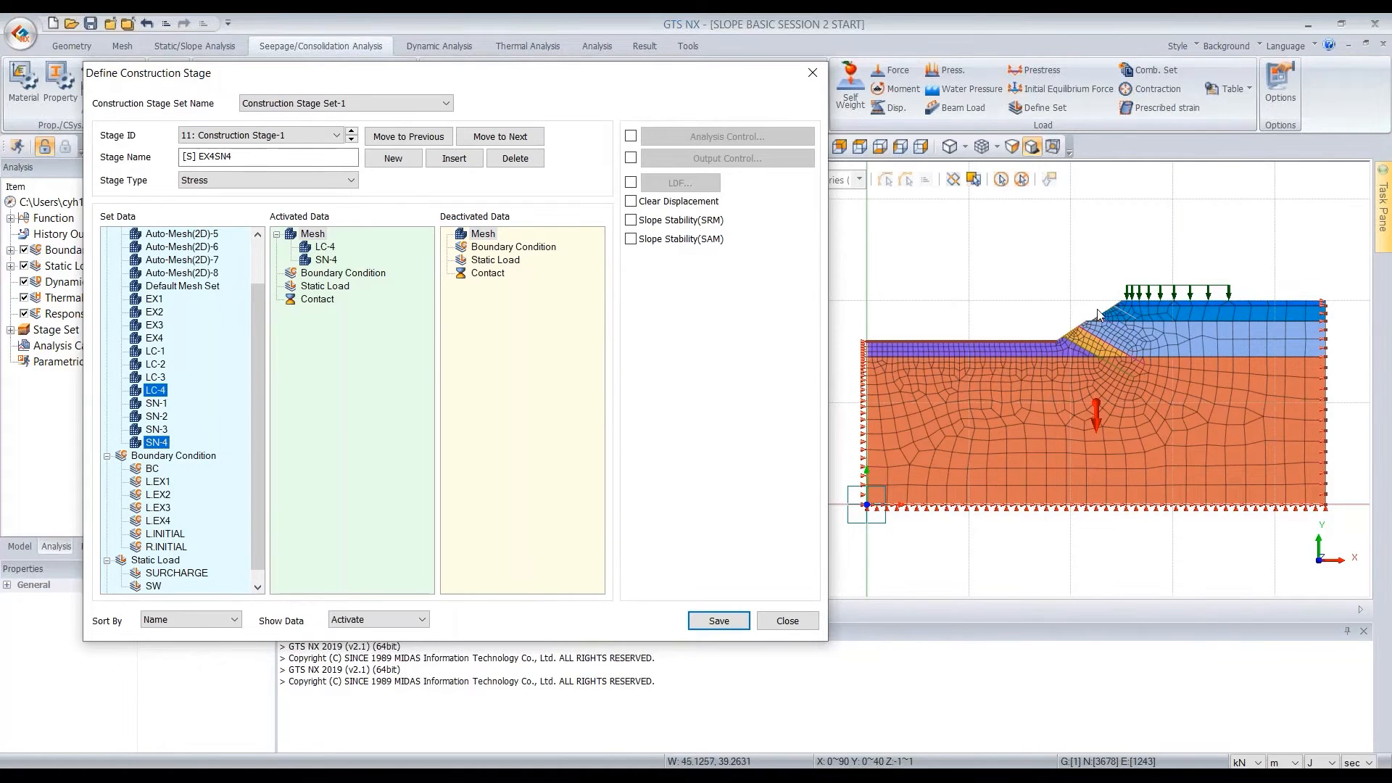
{"action": "left_click", "coordinate": [631, 221]}
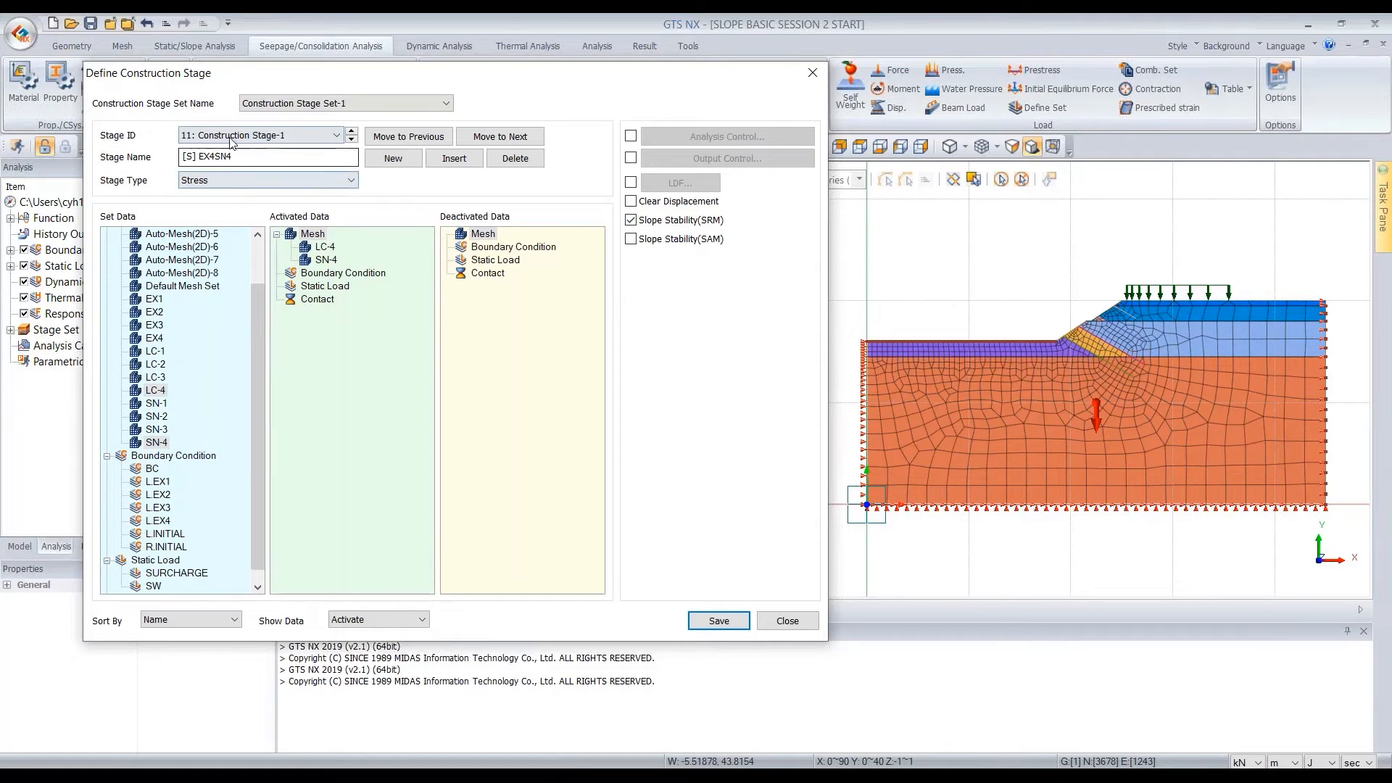
{"action": "left_click", "coordinate": [728, 625]}
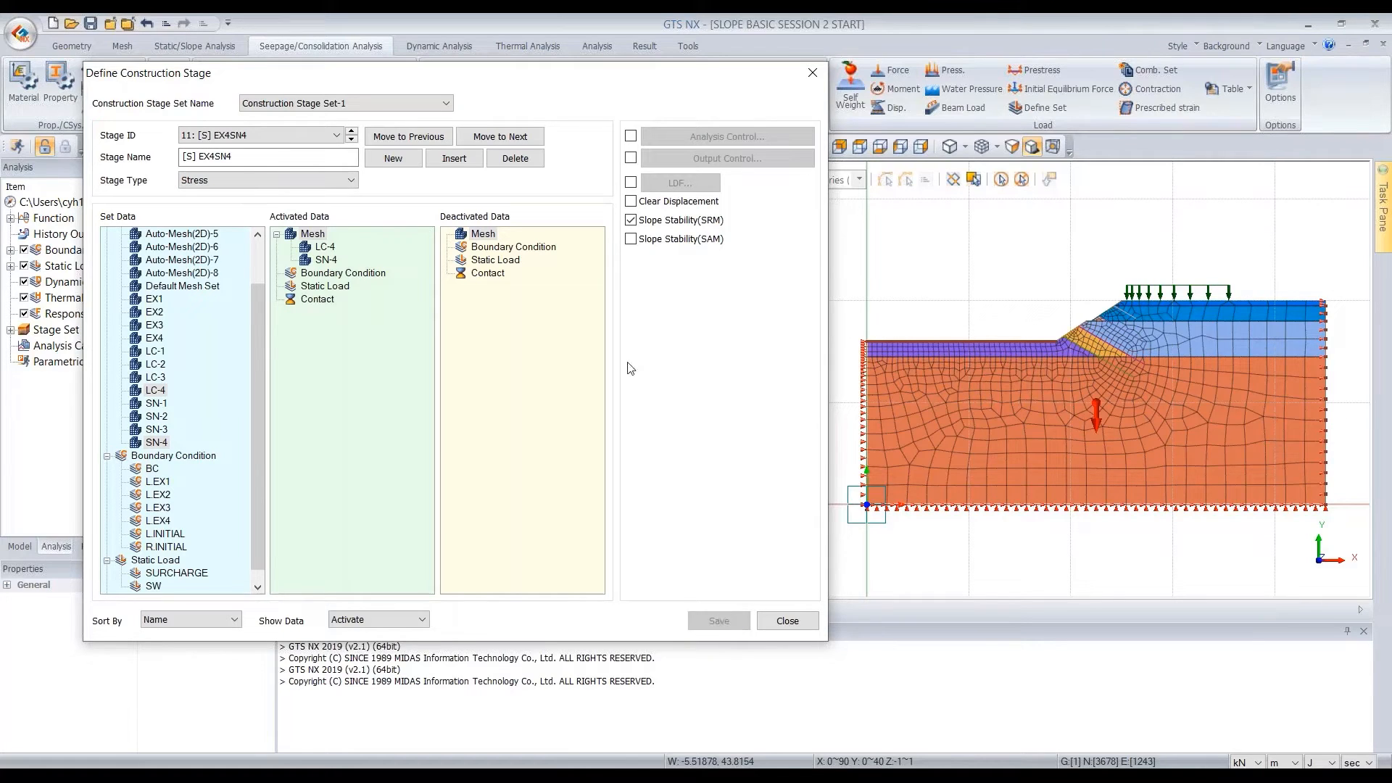
{"action": "left_click", "coordinate": [805, 623]}
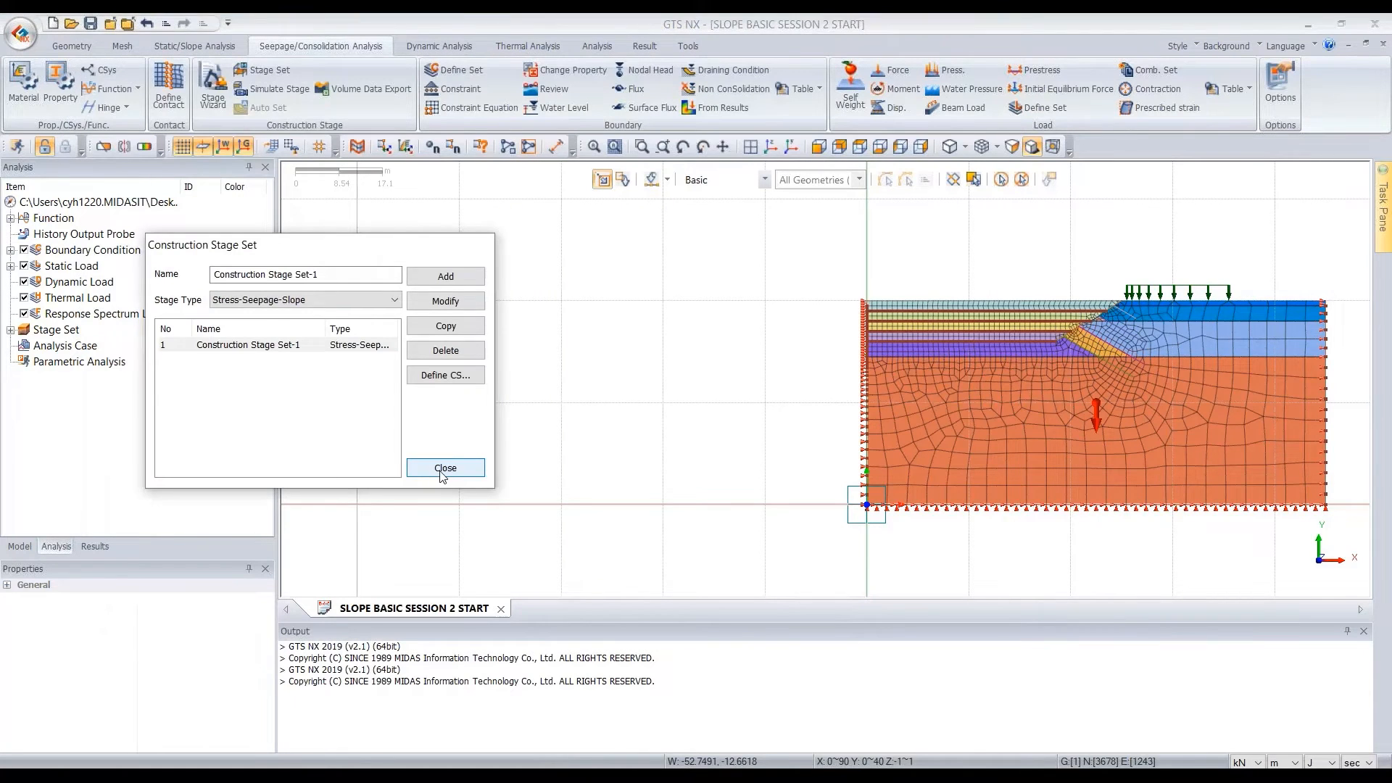
{"action": "left_click", "coordinate": [445, 469]}
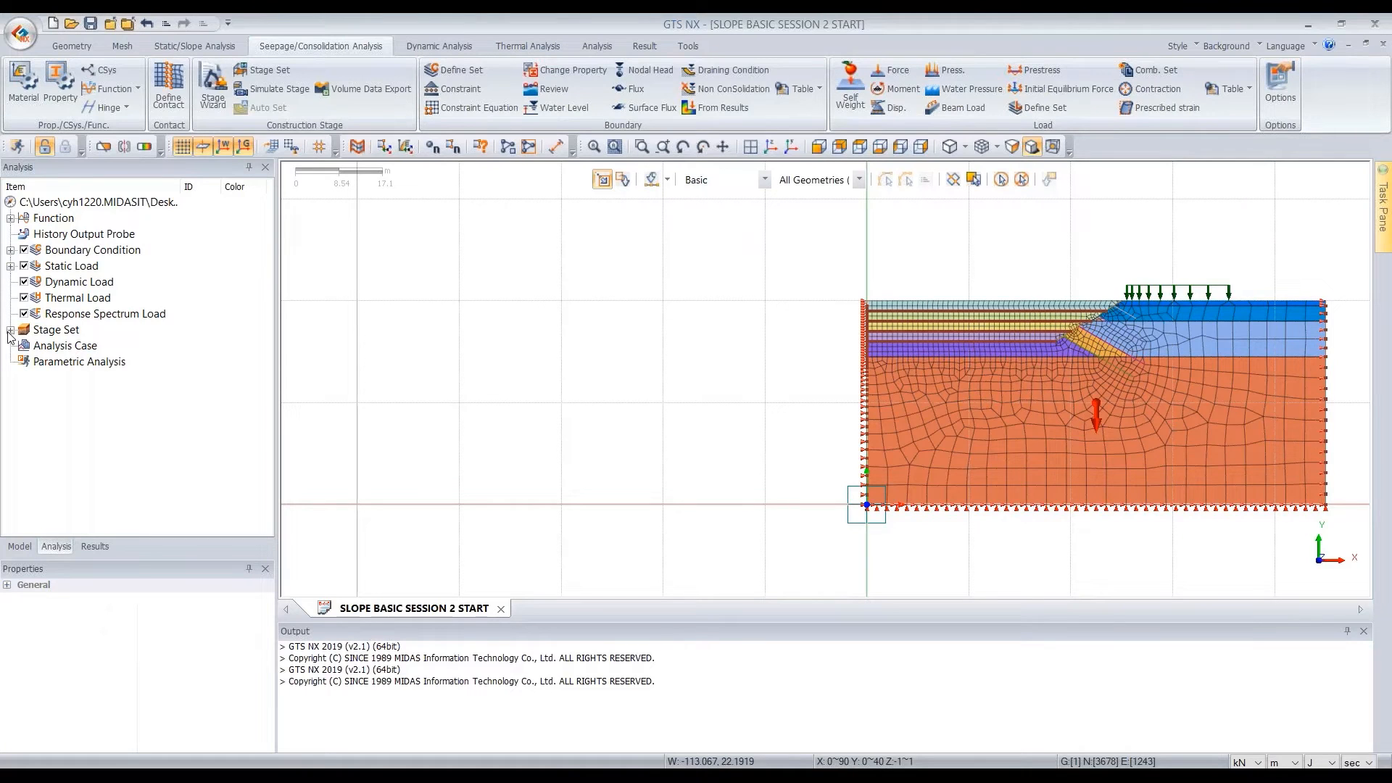
Expand Construction Stage Set-1 and review its stages in order from [W] INITIAL to [S] EX4SN4
{"action": "left_click", "coordinate": [11, 331]}
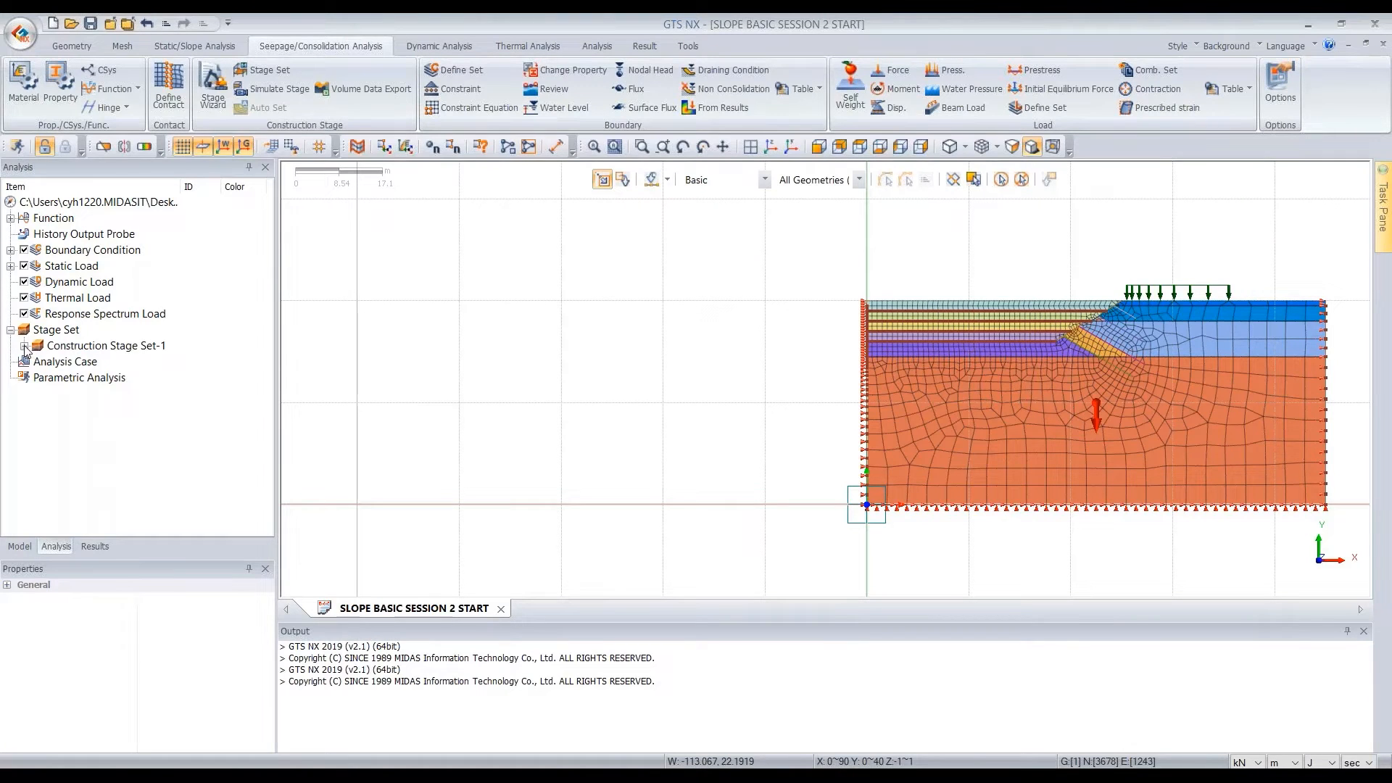
{"action": "left_click", "coordinate": [24, 345]}
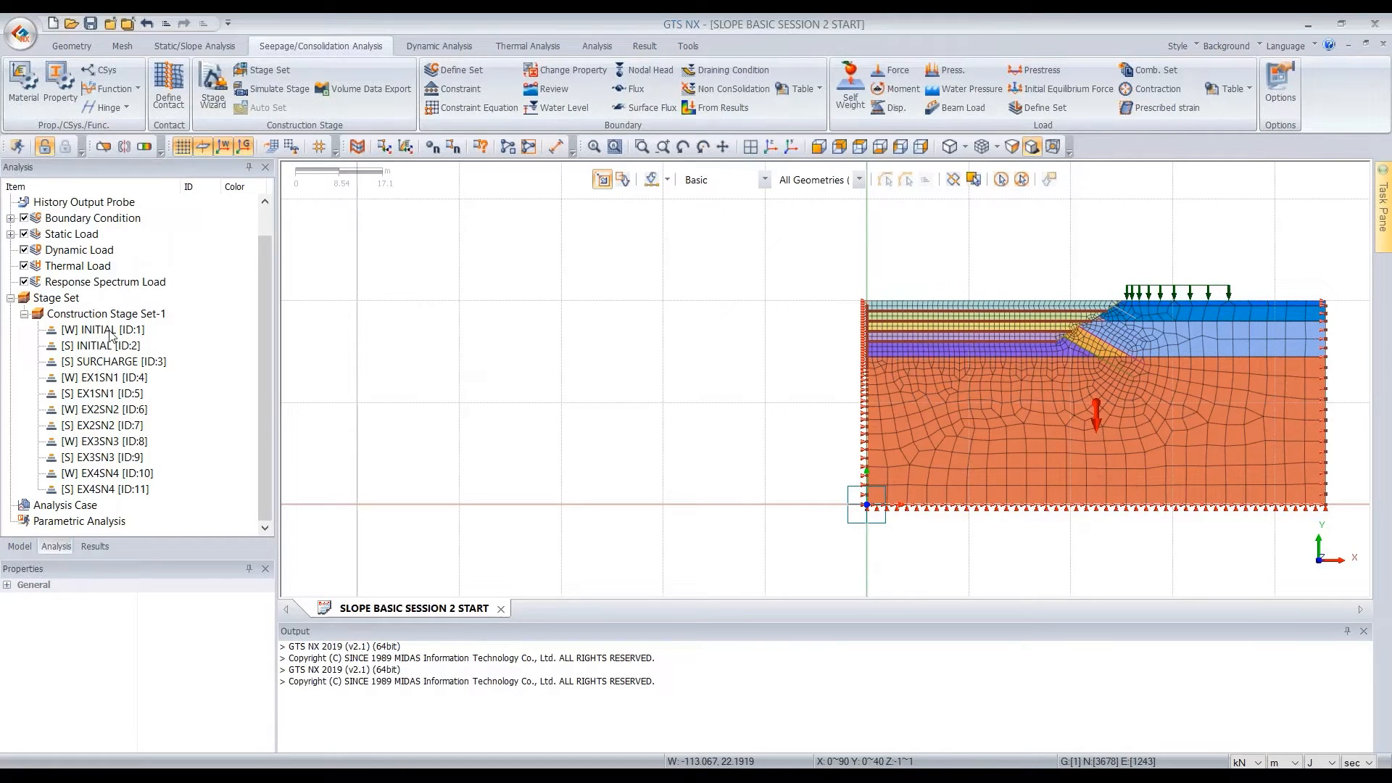
{"action": "left_click", "coordinate": [110, 333]}
{"action": "left_click", "coordinate": [113, 351]}
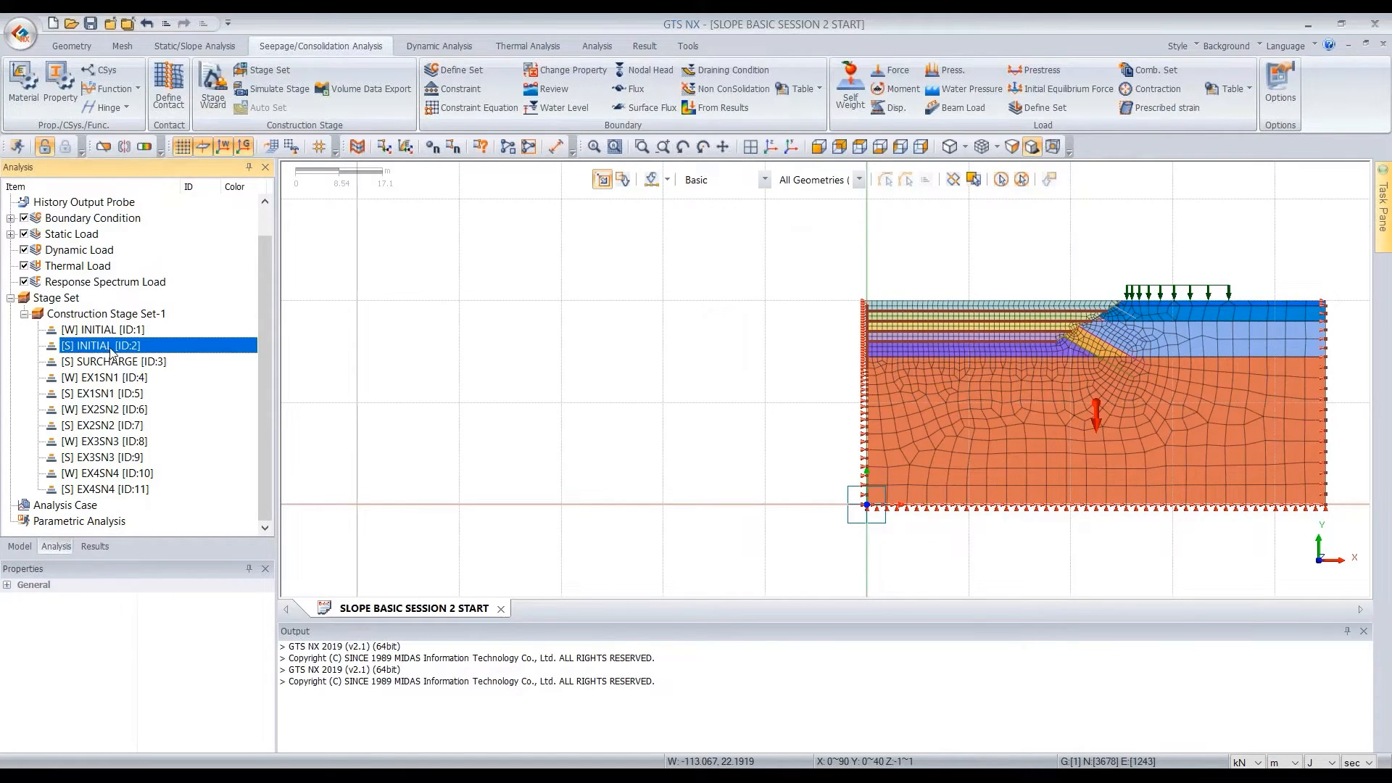
{"action": "left_click", "coordinate": [116, 361]}
{"action": "left_click", "coordinate": [123, 378]}
{"action": "left_click", "coordinate": [123, 393]}
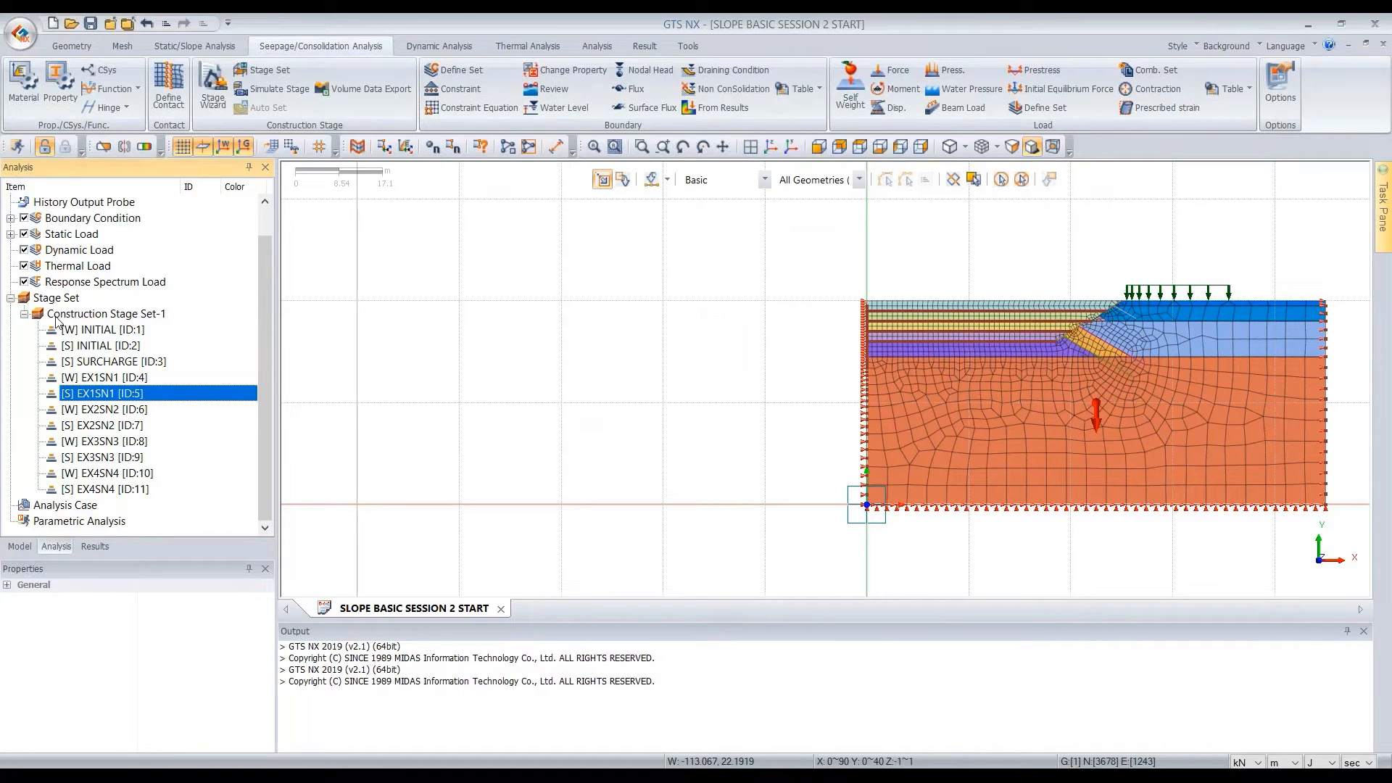
{"action": "left_click", "coordinate": [97, 332]}
{"action": "left_click", "coordinate": [102, 347]}
{"action": "left_click", "coordinate": [108, 362]}
{"action": "left_click", "coordinate": [109, 377]}
{"action": "left_click", "coordinate": [109, 396]}
{"action": "left_click", "coordinate": [110, 411]}
{"action": "left_click", "coordinate": [109, 427]}
{"action": "left_click", "coordinate": [109, 442]}
{"action": "left_click", "coordinate": [107, 459]}
{"action": "left_click", "coordinate": [108, 475]}
{"action": "left_click", "coordinate": [108, 491]}
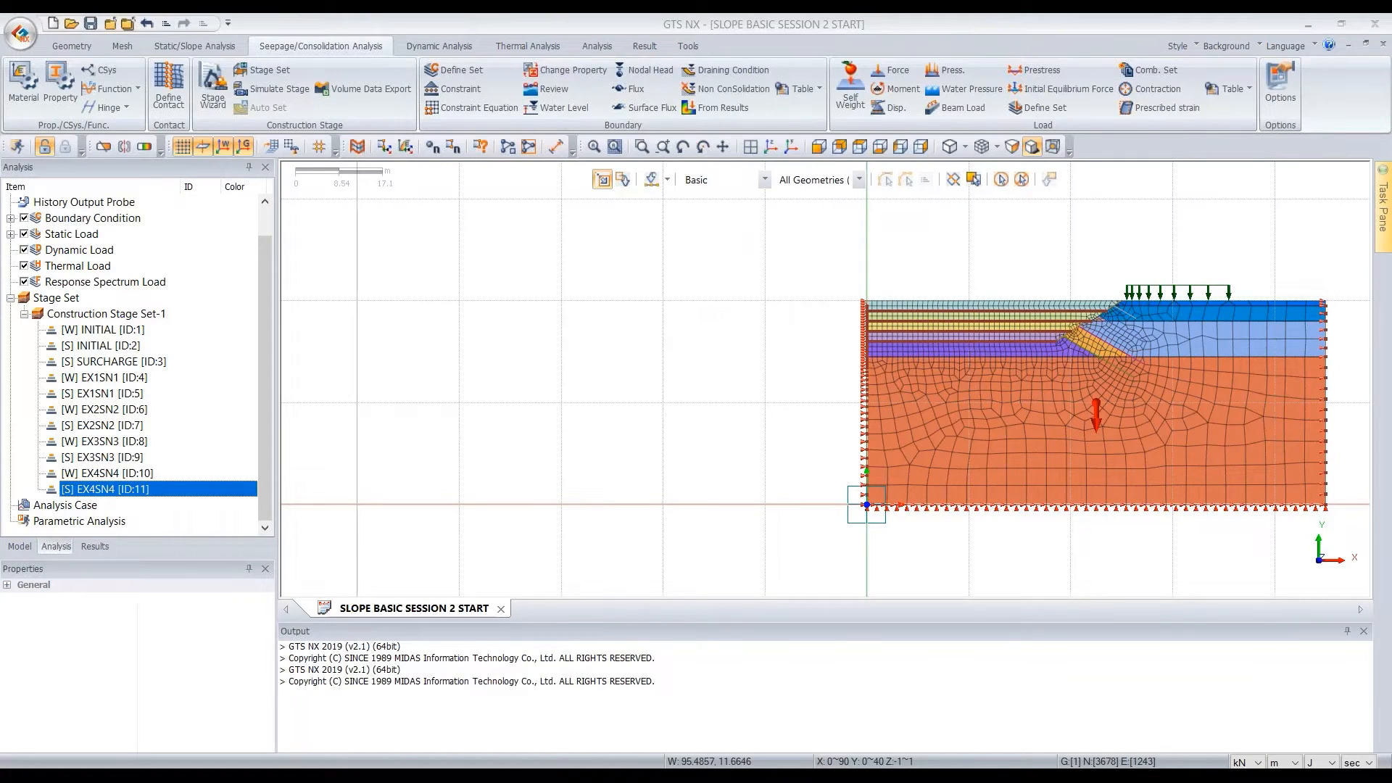
Create an analysis case titled SLOPE STABILITY CHECK with the Construction Stage solution type, using Construction Stage Set-1
{"action": "left_click", "coordinate": [66, 507]}
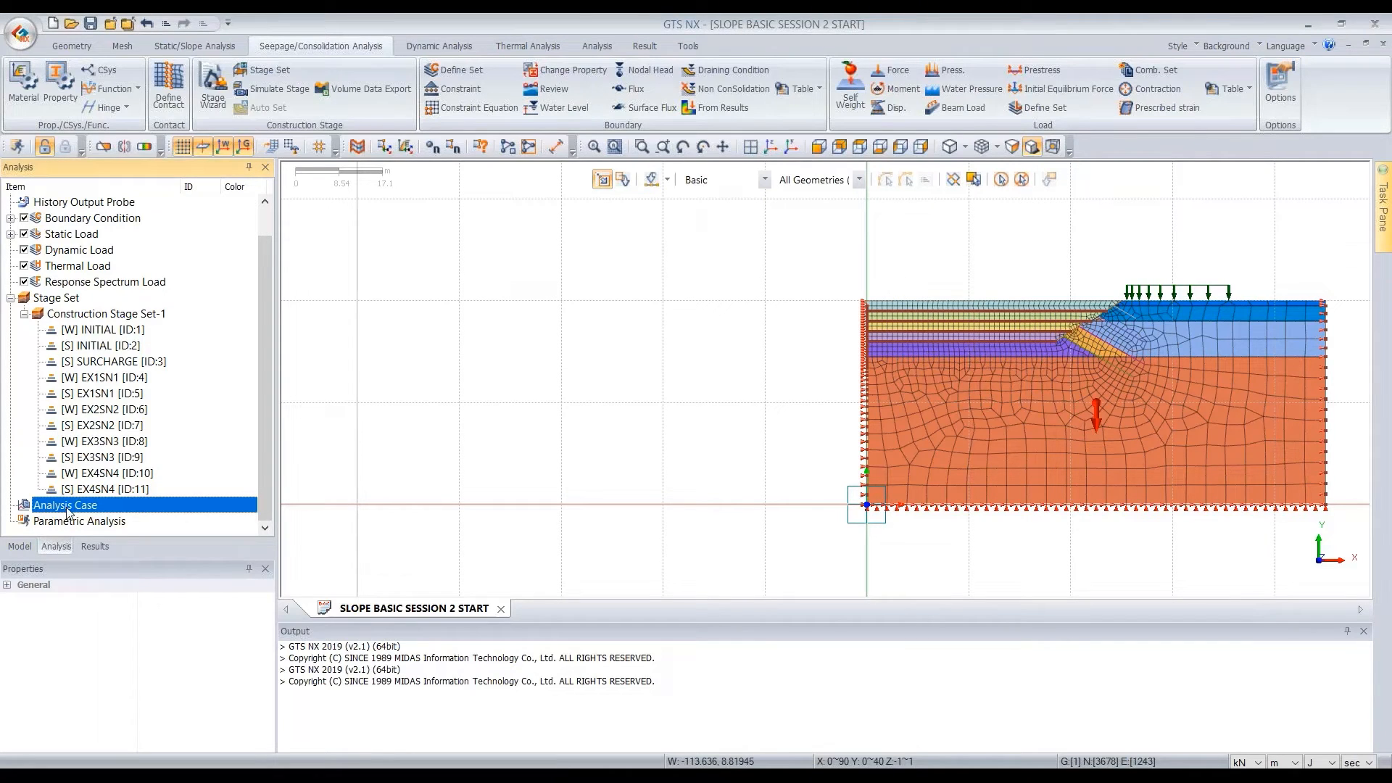
{"action": "right_click", "coordinate": [66, 510]}
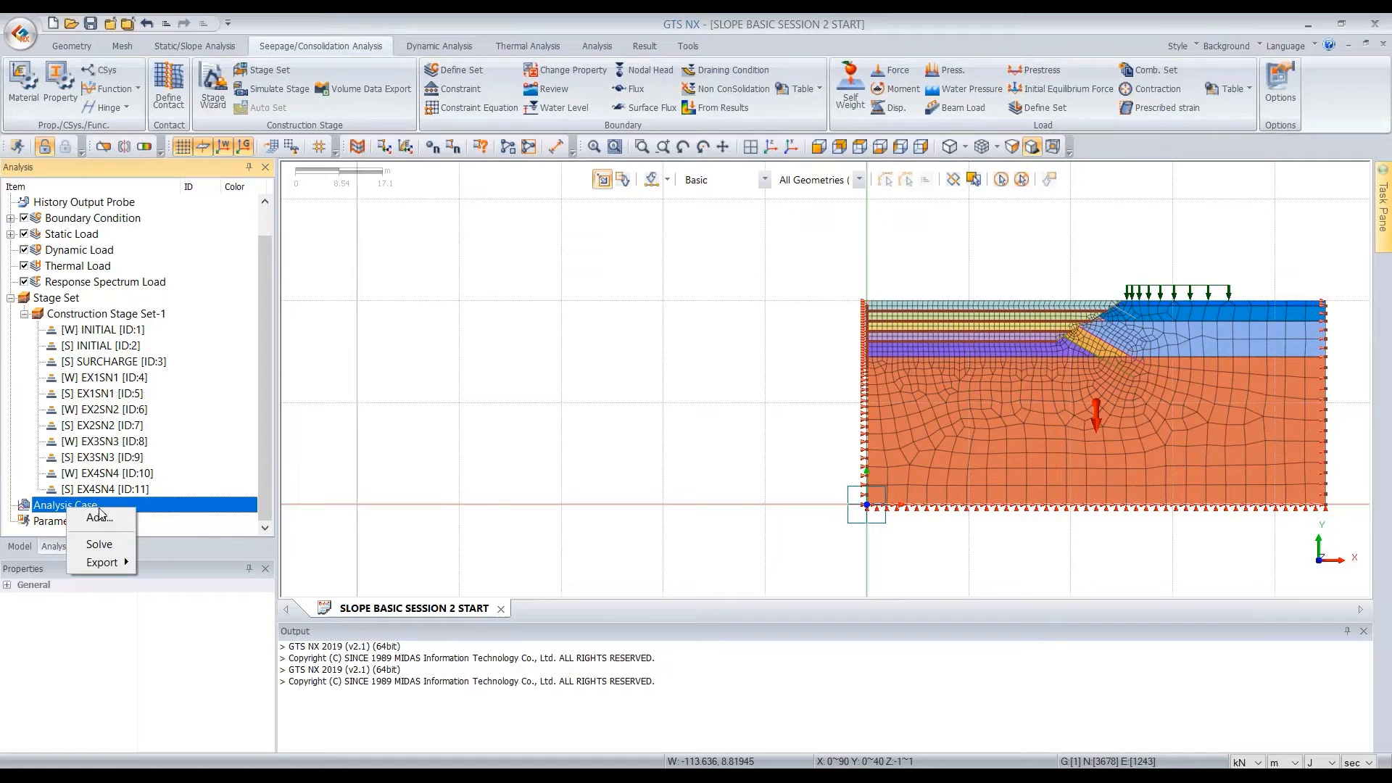
{"action": "left_click", "coordinate": [98, 517]}
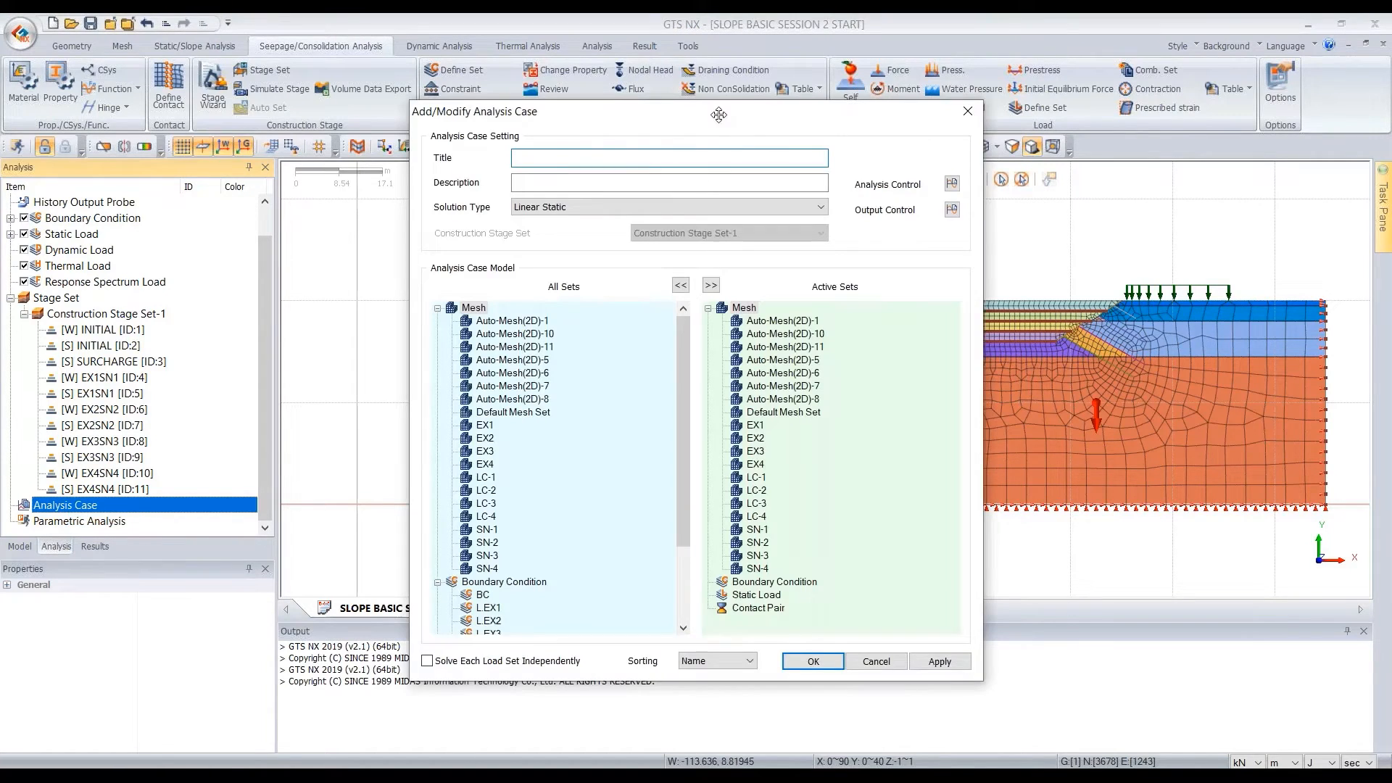
{"action": "left_click_drag", "start_coordinate": [708, 114], "coordinate": [657, 104]}
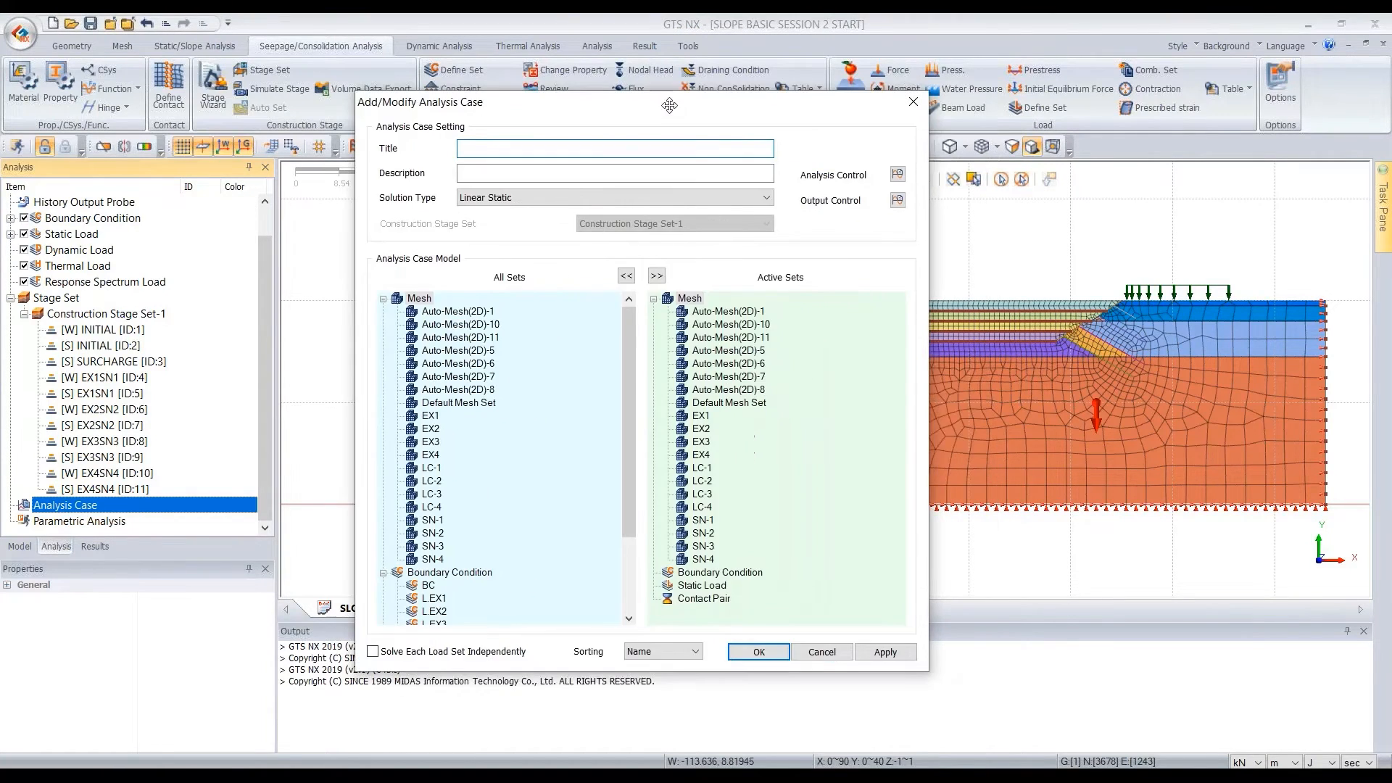
{"action": "left_click", "coordinate": [521, 197]}
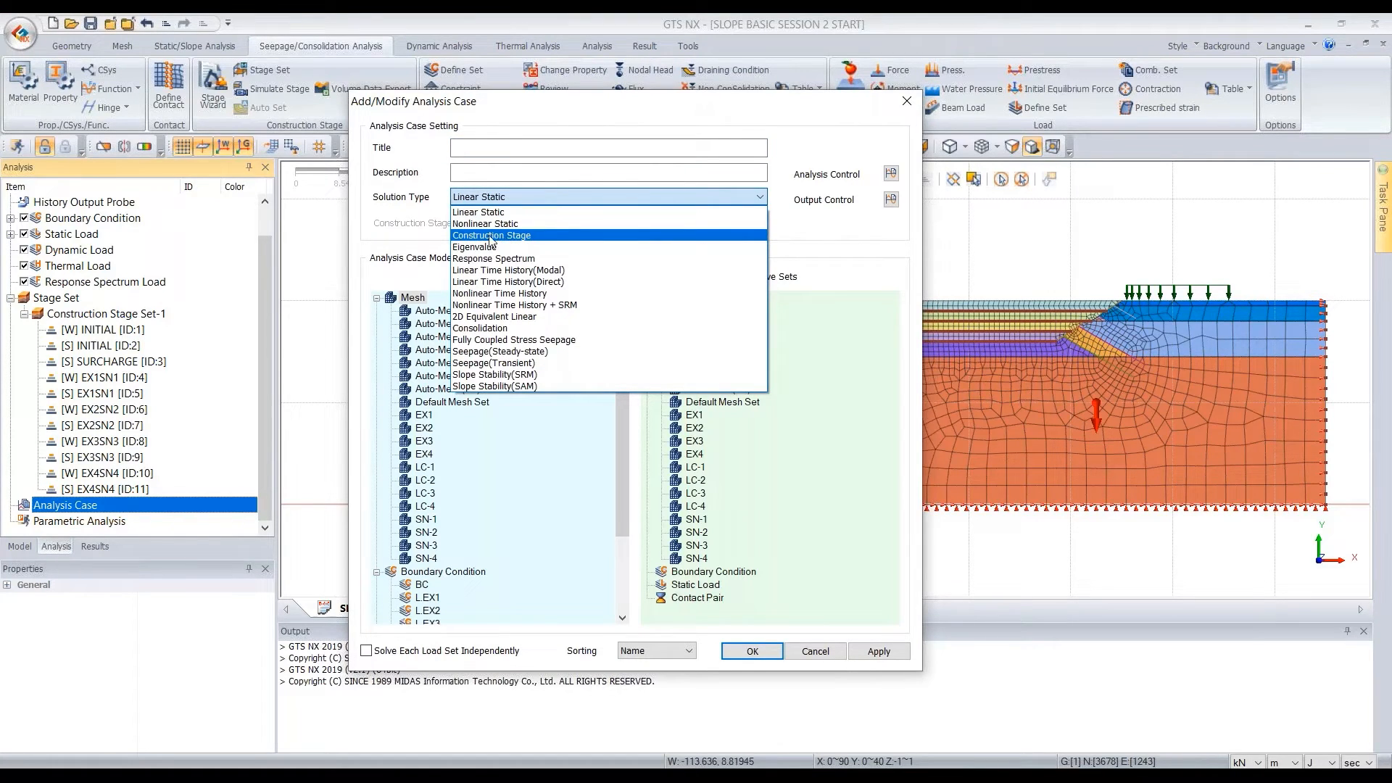
{"action": "left_click", "coordinate": [507, 238]}
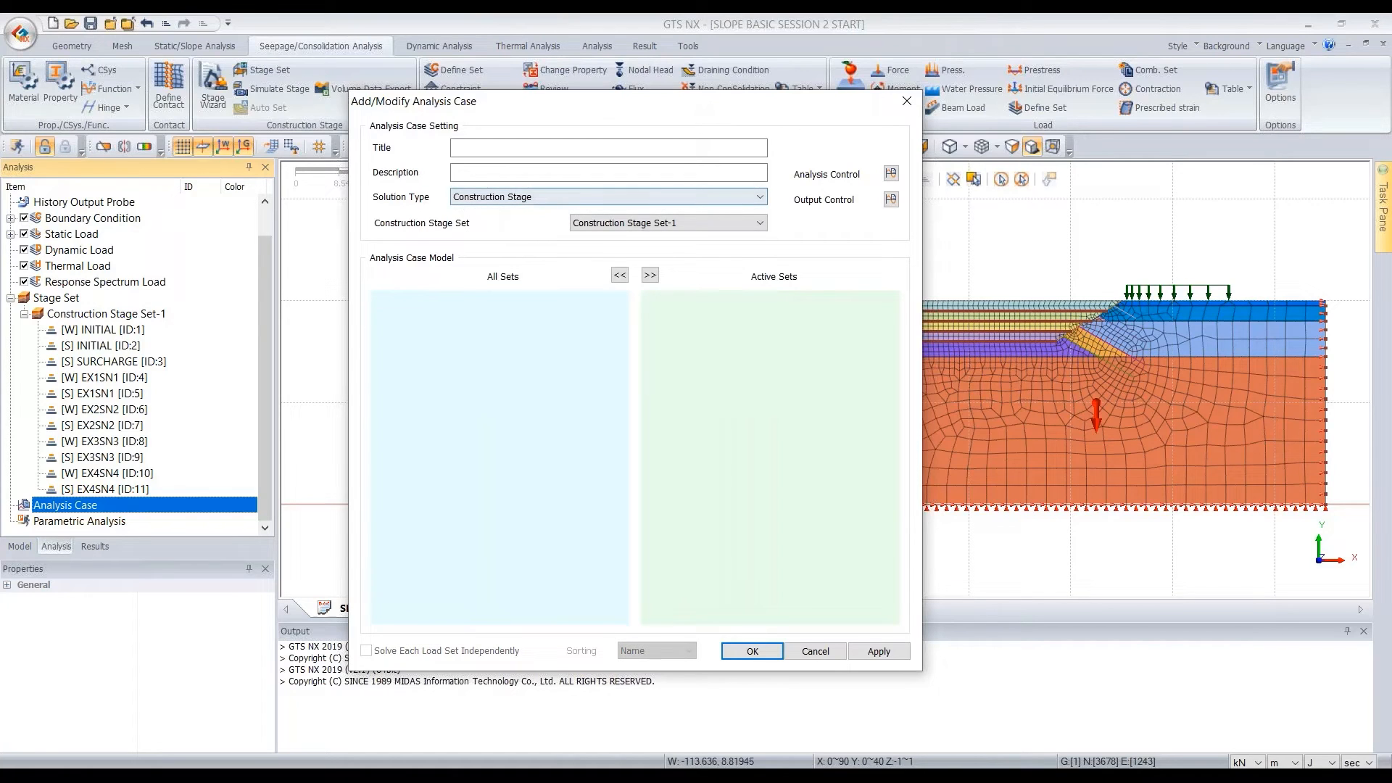
{"action": "left_click", "coordinate": [614, 226]}
{"action": "left_click", "coordinate": [614, 239]}
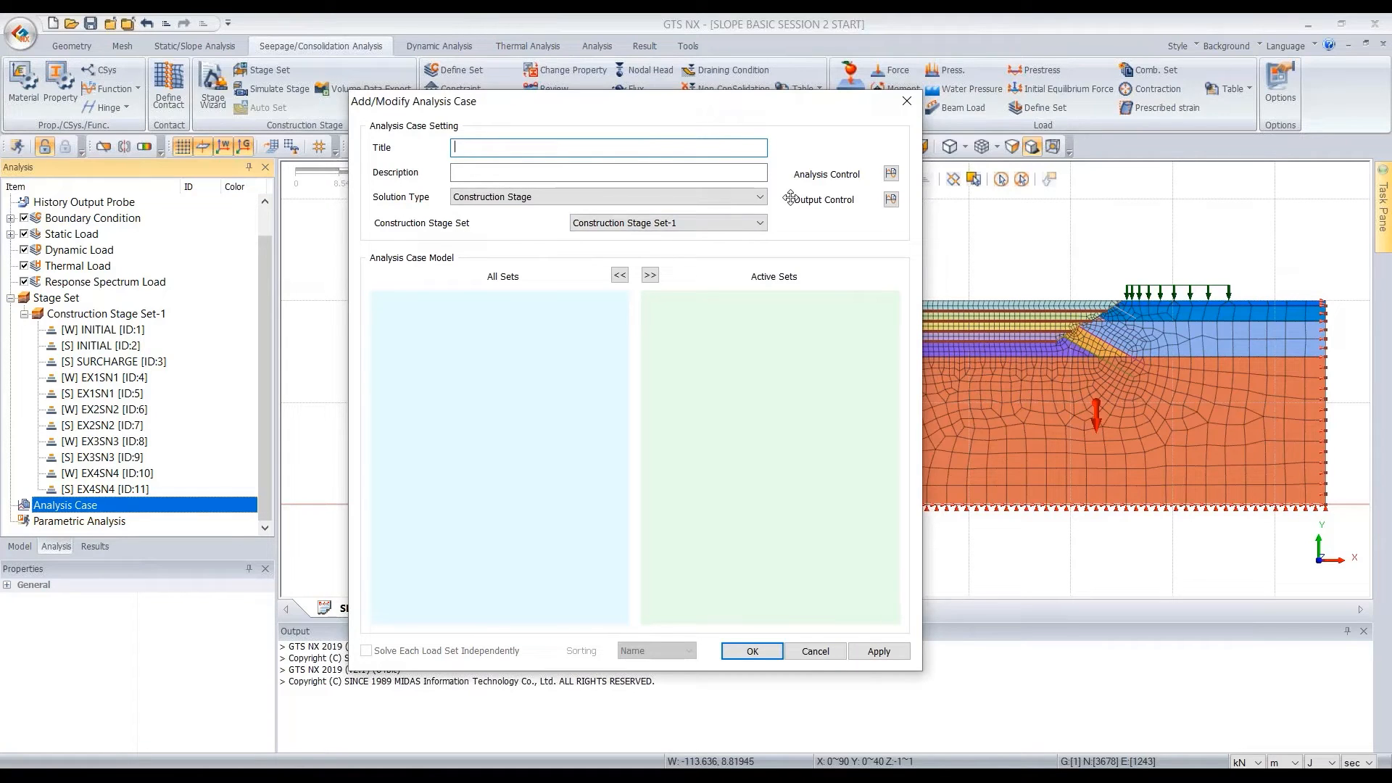
{"action": "type", "text": "SLOPE STABILITY CHECK"}
In the case's analysis control, enable the initial stage for stress analysis and apply the K0 condition
{"action": "left_click", "coordinate": [891, 174]}
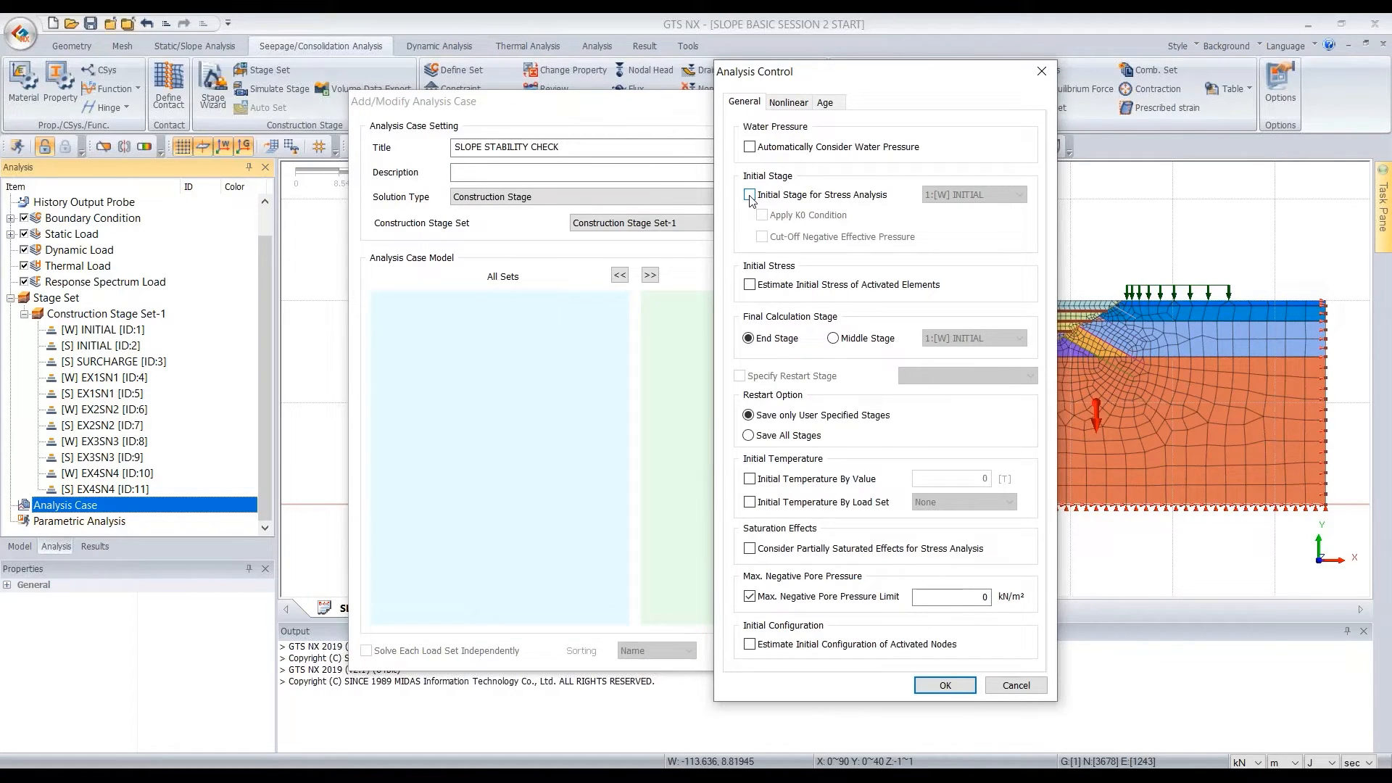
{"action": "left_click", "coordinate": [750, 195]}
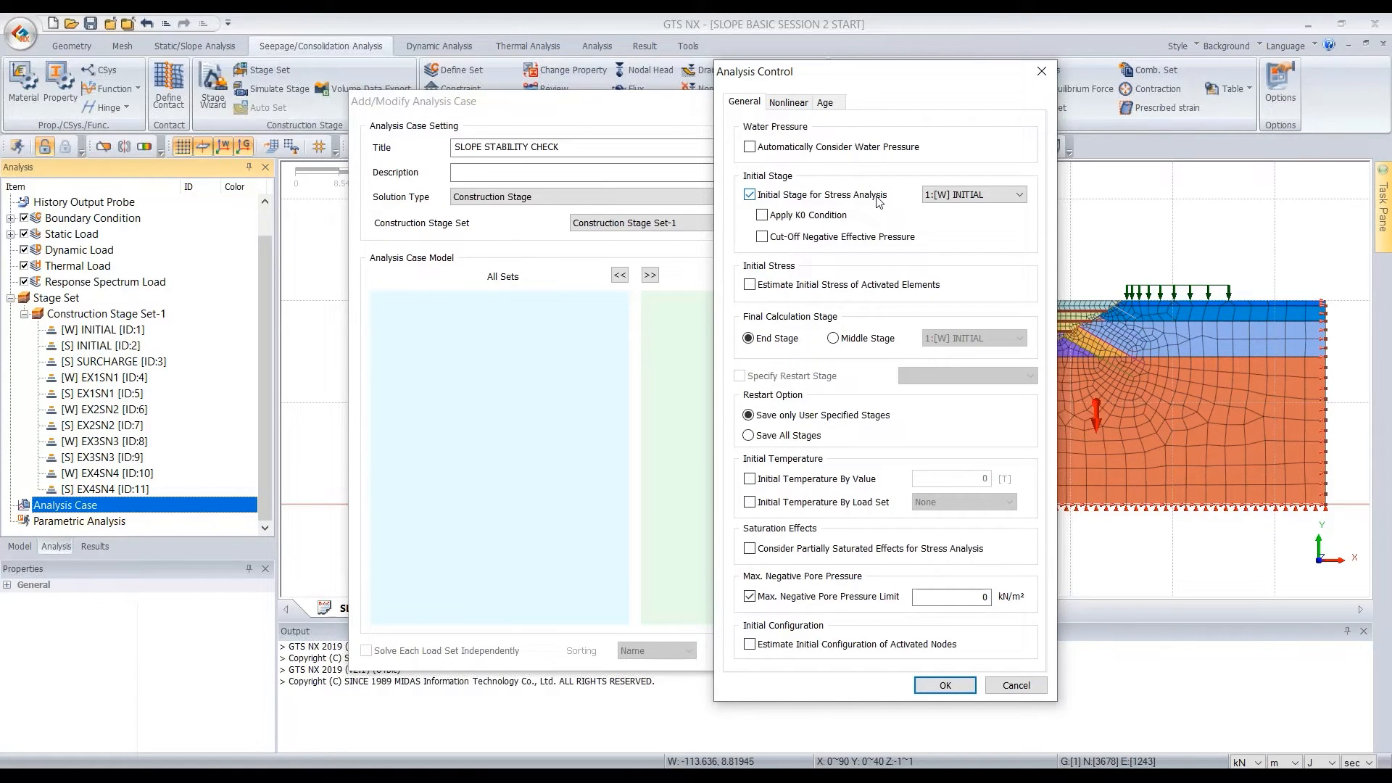
{"action": "left_click", "coordinate": [763, 217]}
{"action": "left_click", "coordinate": [945, 685]}
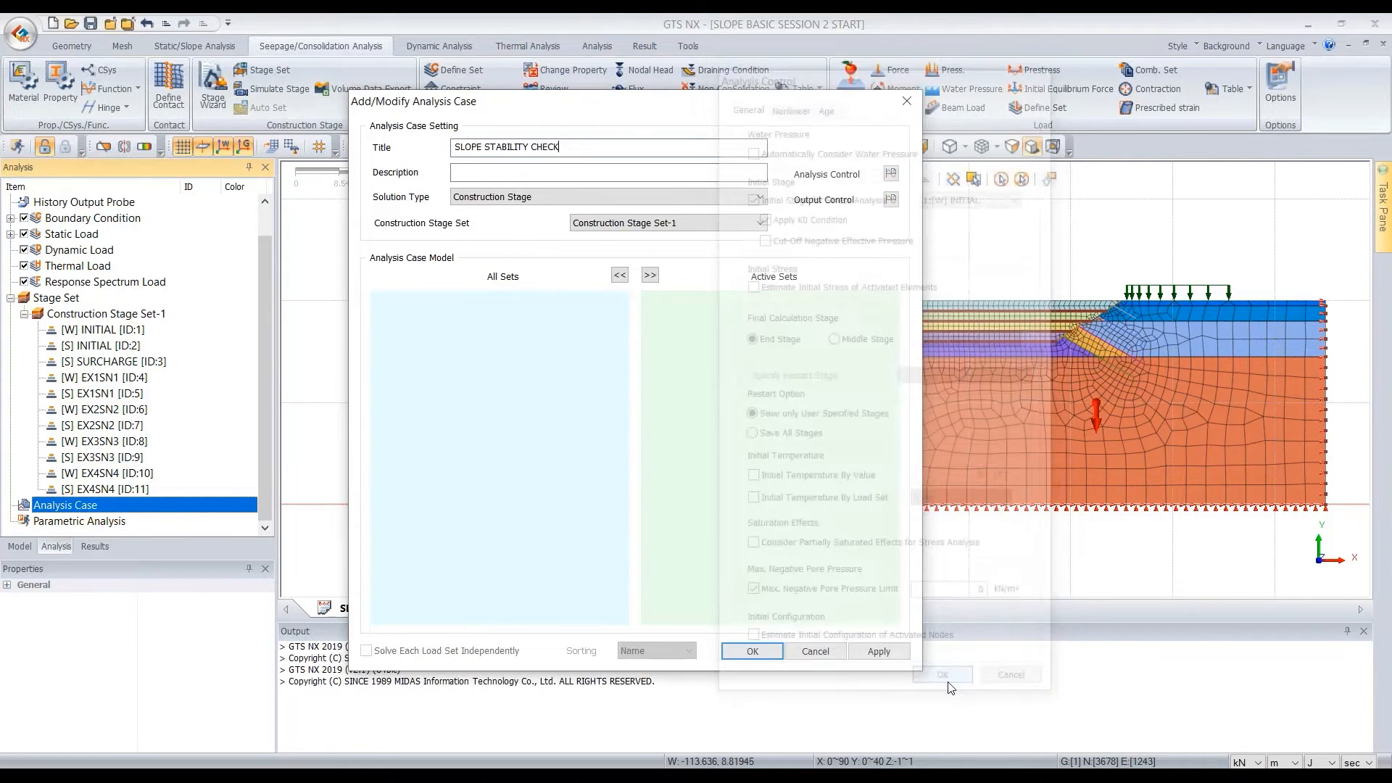
Add Strain to the element results in the case's output control and accept the settings
{"action": "left_click", "coordinate": [892, 199]}
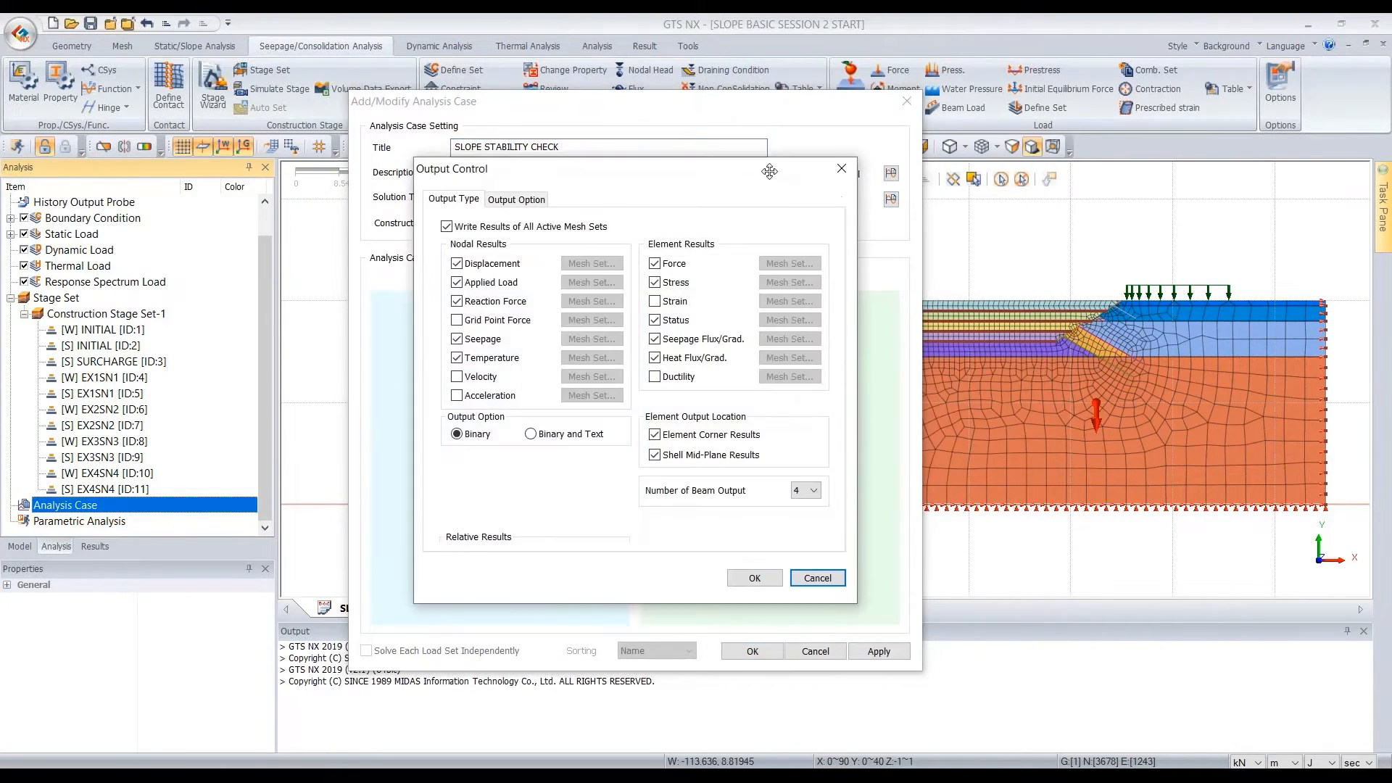
{"action": "left_click_drag", "start_coordinate": [788, 170], "coordinate": [974, 218]}
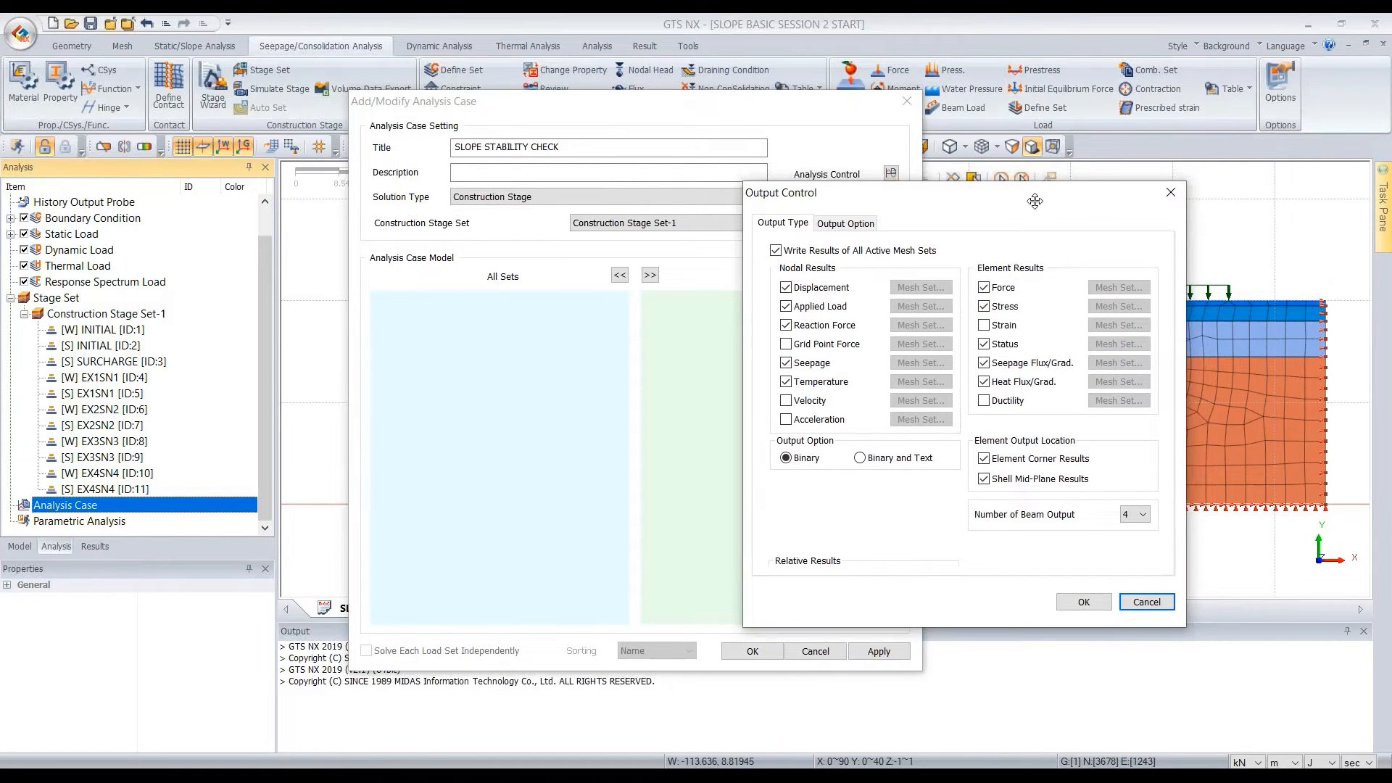
{"action": "left_click", "coordinate": [1092, 216]}
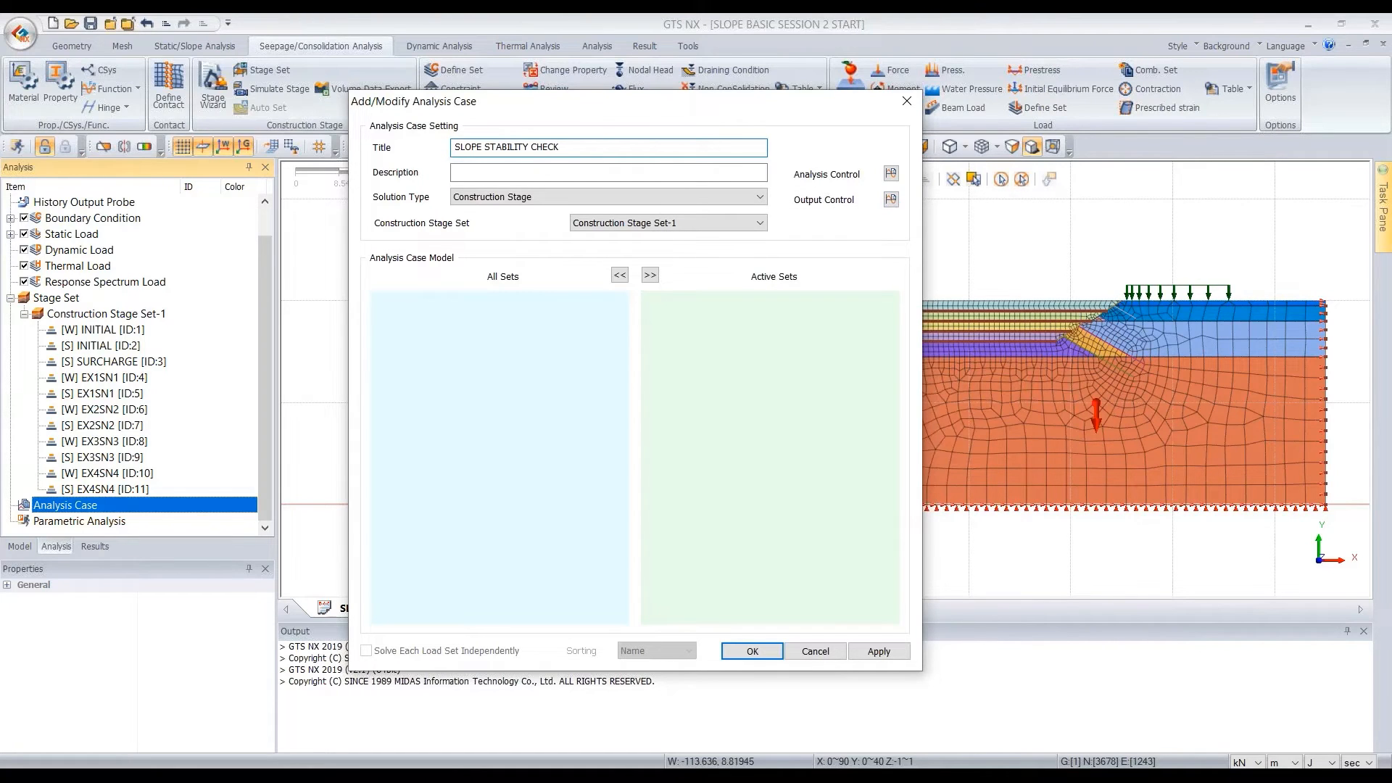
{"action": "left_click", "coordinate": [891, 199]}
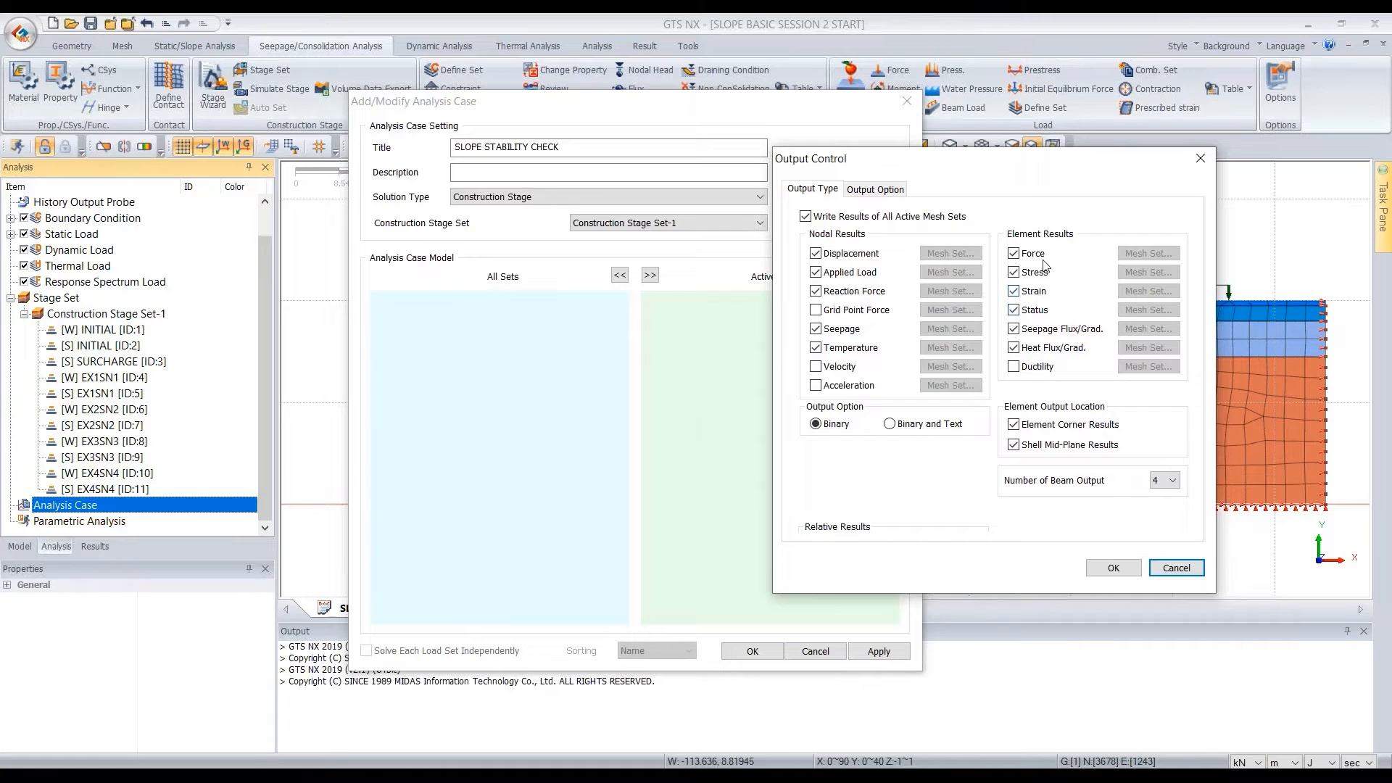
{"action": "left_click", "coordinate": [1125, 578]}
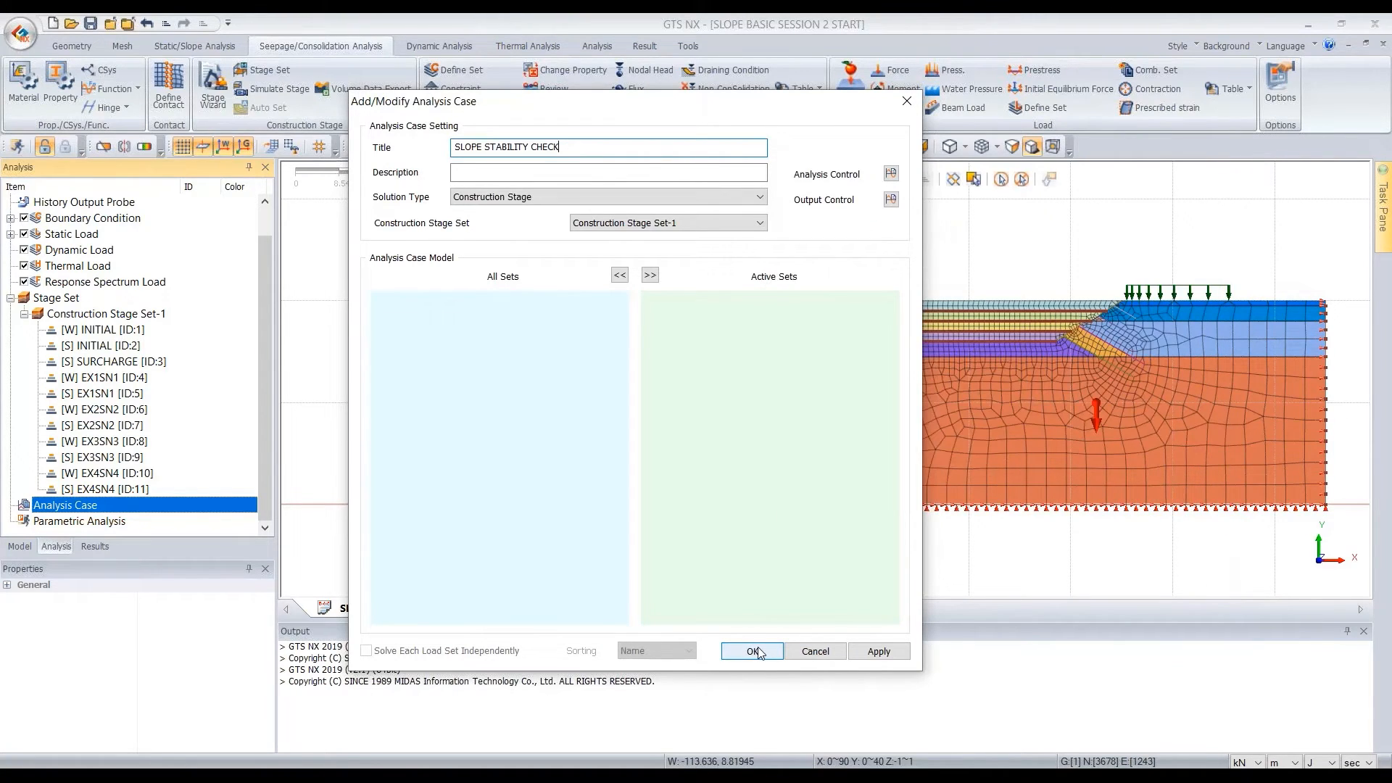
Save the SLOPE STABILITY CHECK analysis case and solve it
{"action": "left_click", "coordinate": [753, 651]}
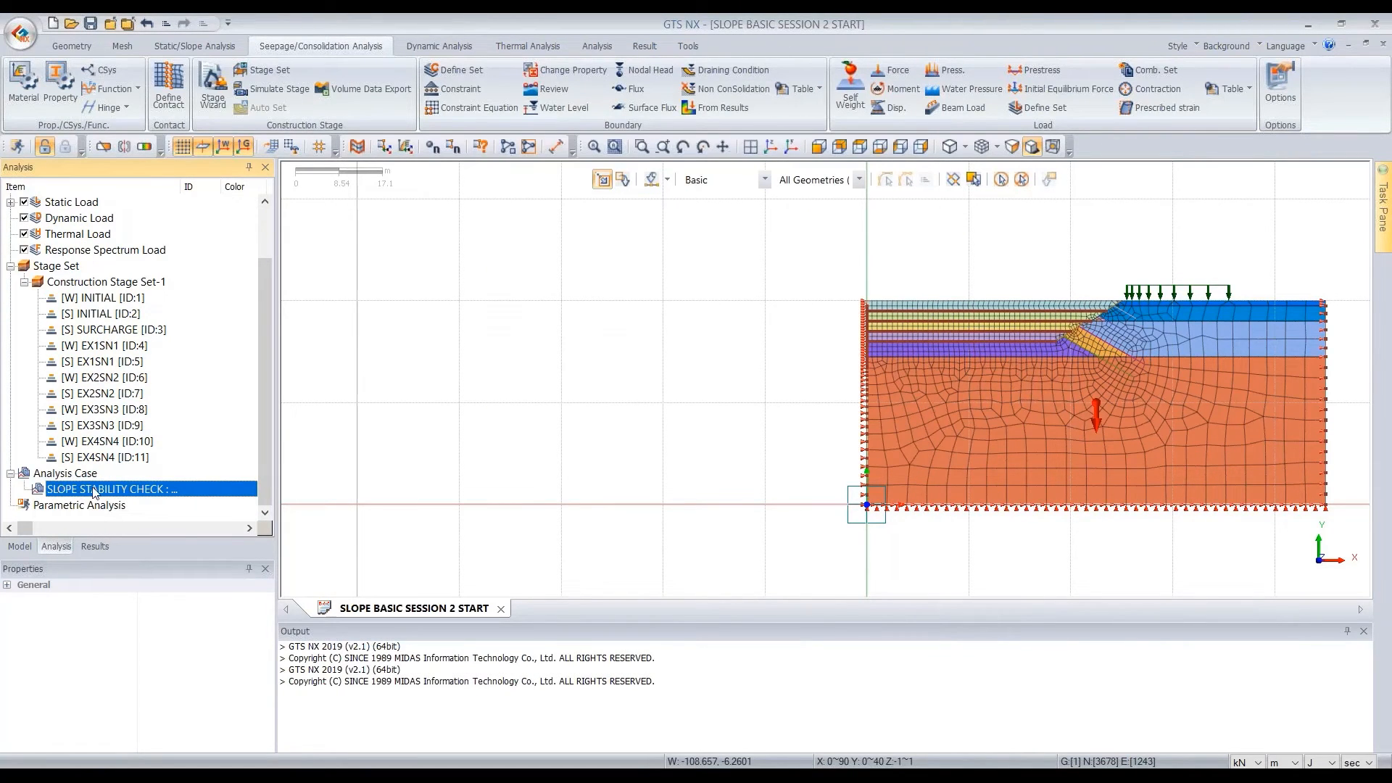
{"action": "right_click", "coordinate": [94, 491]}
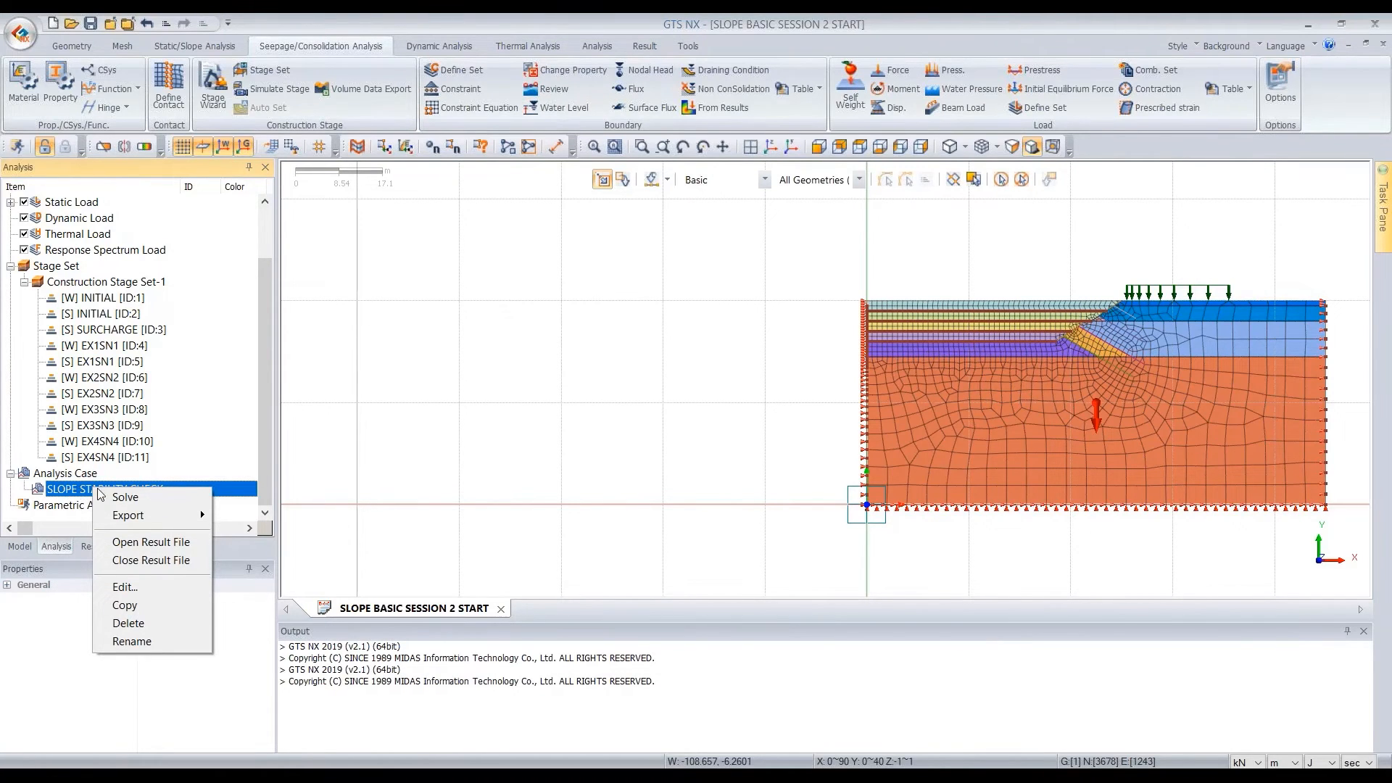
{"action": "left_click", "coordinate": [124, 498]}
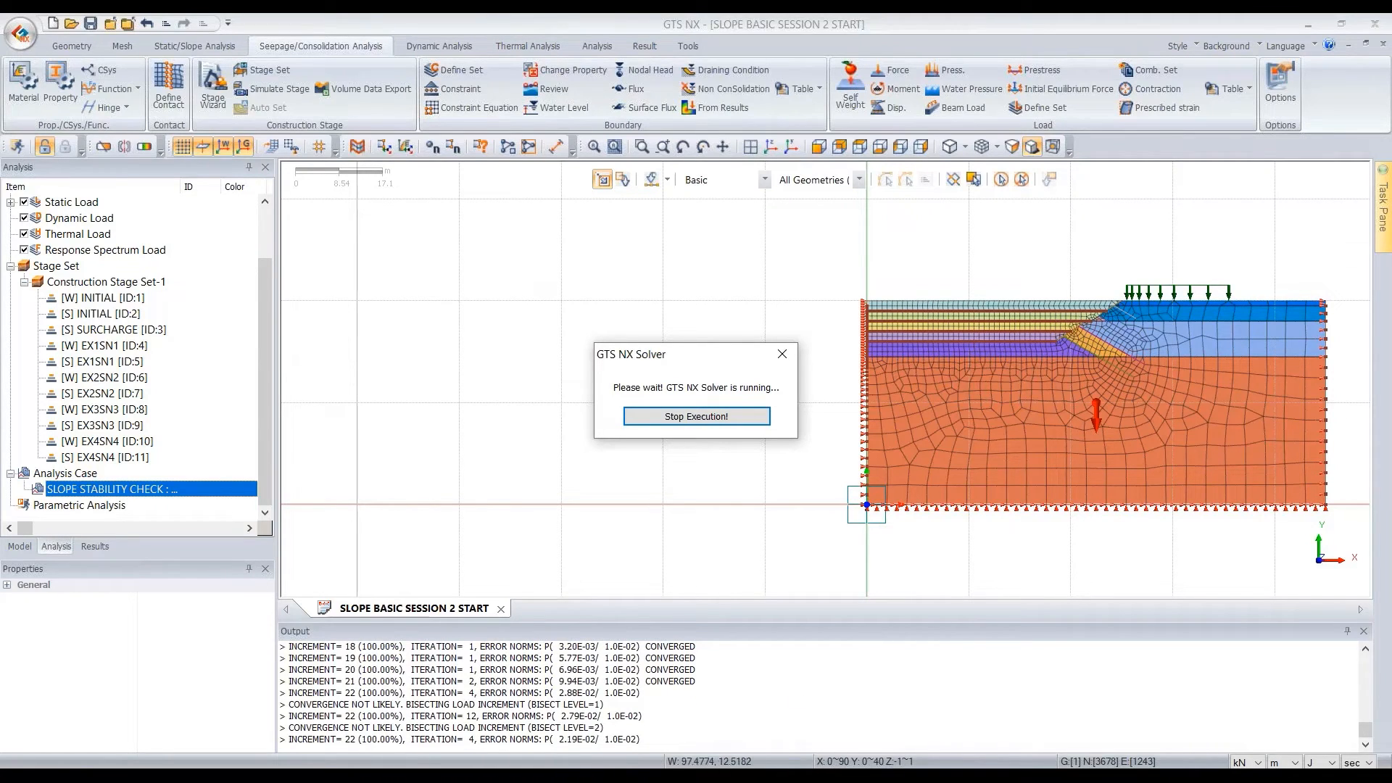
Check the number of processors and GPU acceleration in the analysis control options, and leave the options without saving
{"action": "left_click", "coordinate": [686, 48]}
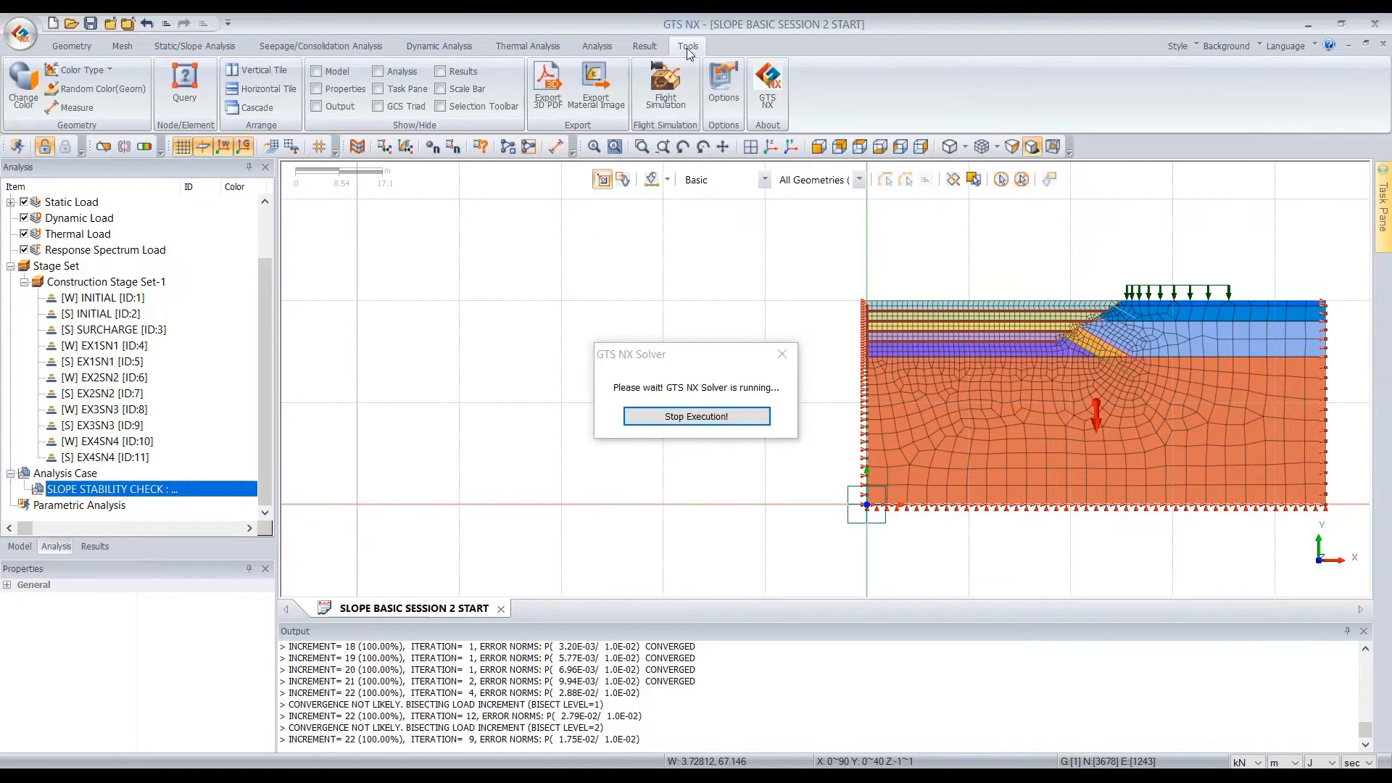
{"action": "left_click", "coordinate": [728, 88]}
{"action": "left_click_drag", "start_coordinate": [738, 155], "coordinate": [592, 107]}
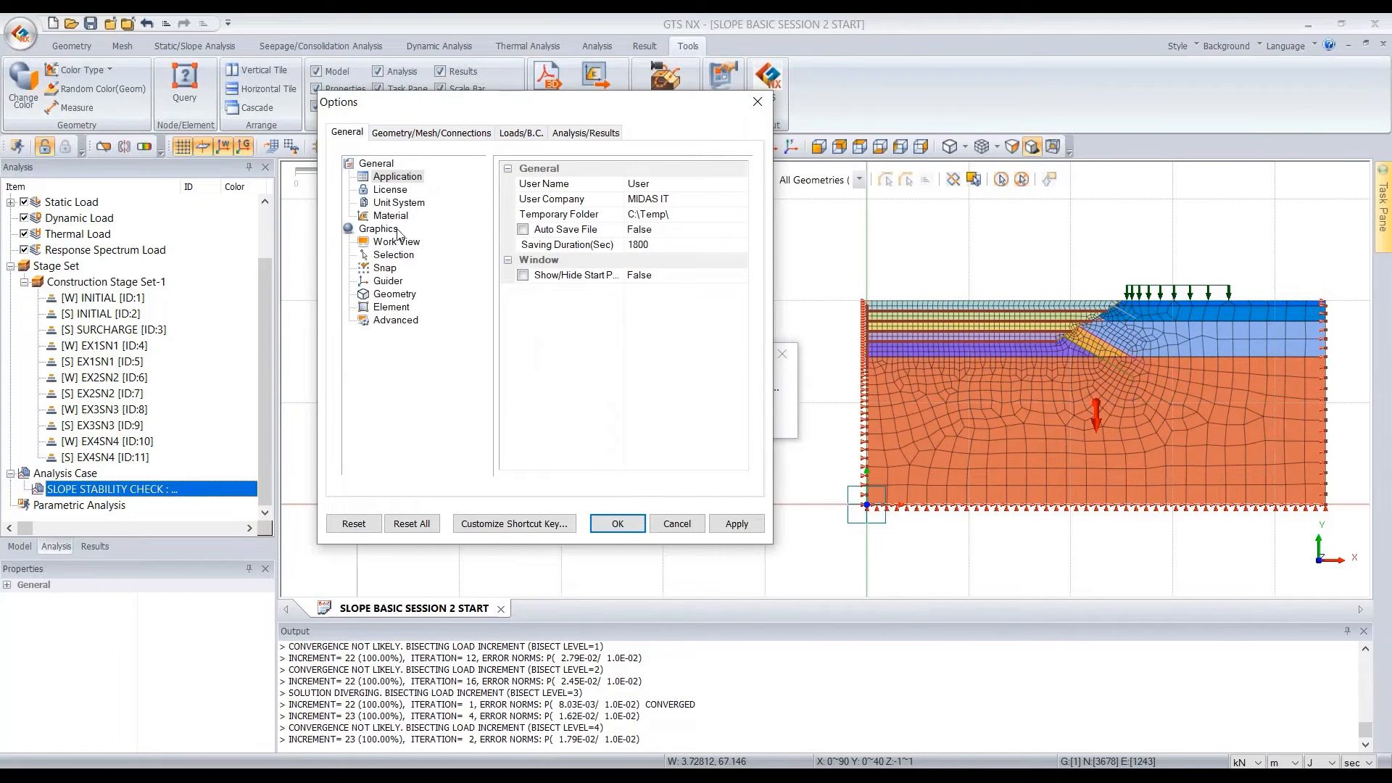
{"action": "left_click", "coordinate": [601, 136]}
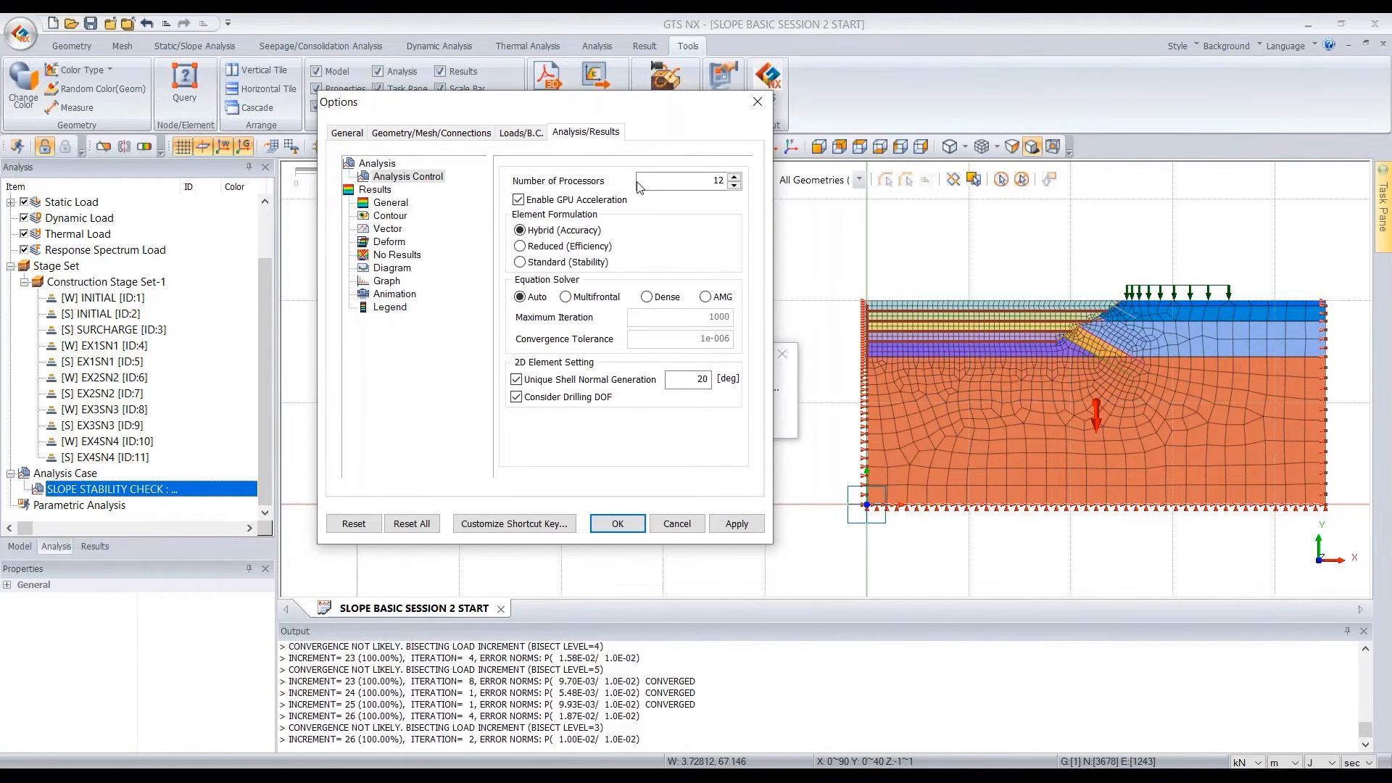
{"action": "double_click", "coordinate": [711, 179]}
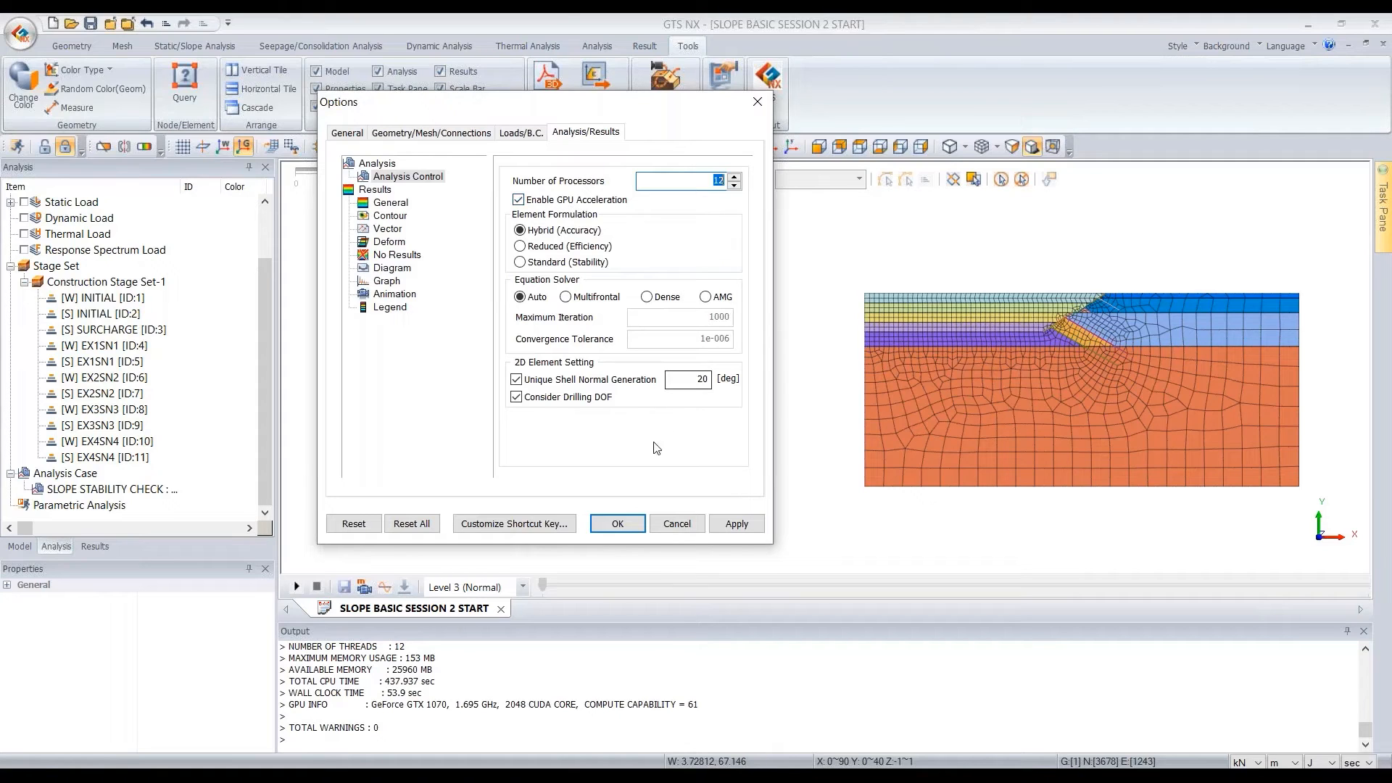
{"action": "left_click", "coordinate": [675, 529]}
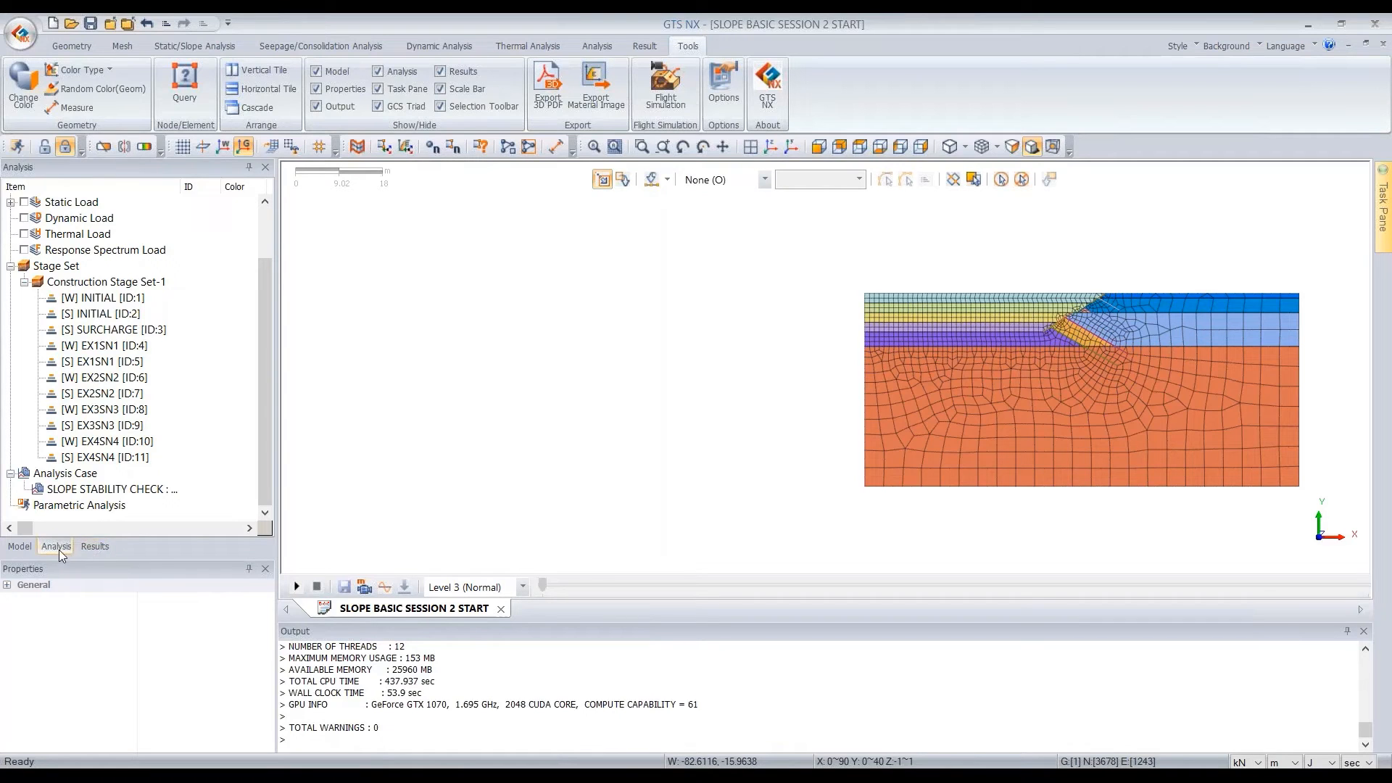
Look through the solved stages and the safety factor in the results, and compare them with the defined construction stages
{"action": "left_click", "coordinate": [94, 546]}
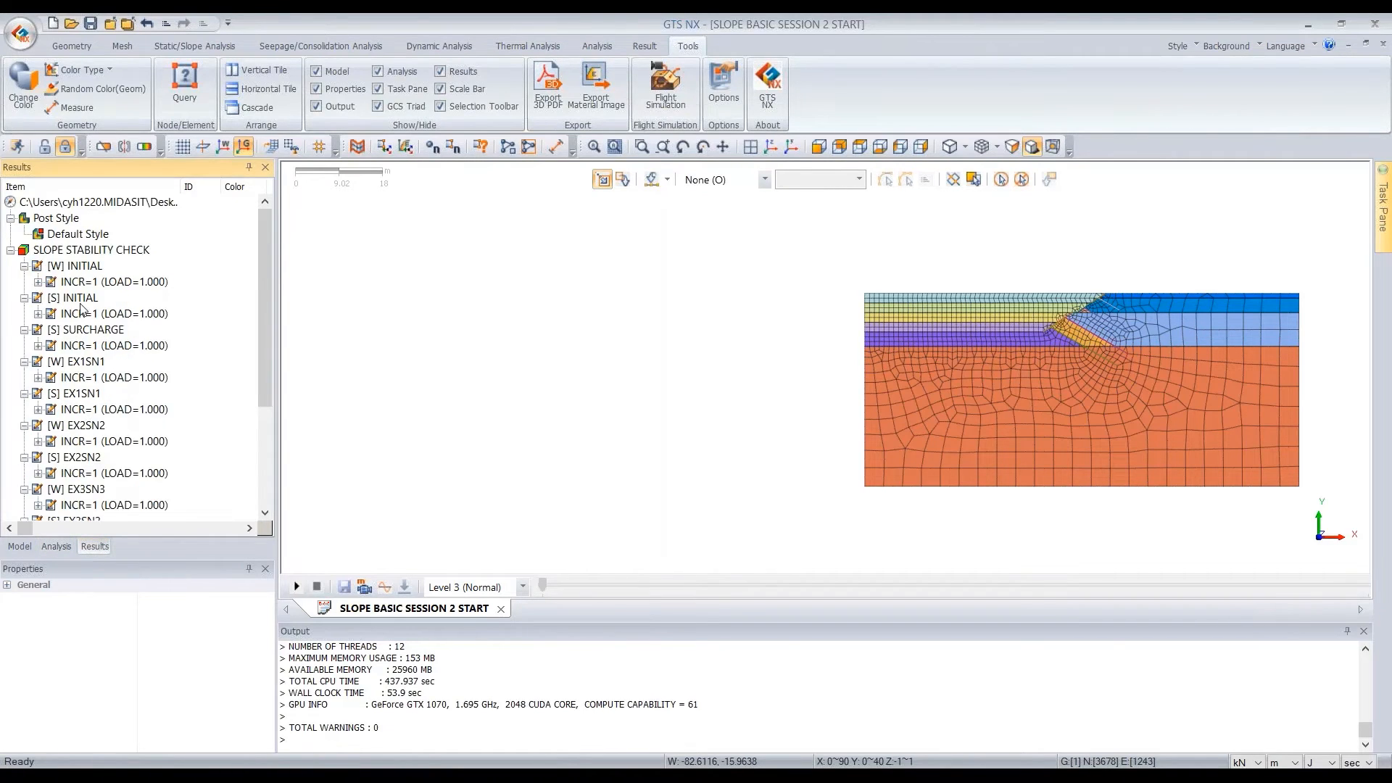
{"action": "scroll", "coordinate": [97, 316], "scroll_direction": "down", "scroll_amount": 4}
{"action": "scroll", "coordinate": [95, 304], "scroll_direction": "up", "scroll_amount": 4}
{"action": "scroll", "coordinate": [129, 328], "scroll_direction": "down", "scroll_amount": 2}
{"action": "scroll", "coordinate": [129, 328], "scroll_direction": "down", "scroll_amount": 2}
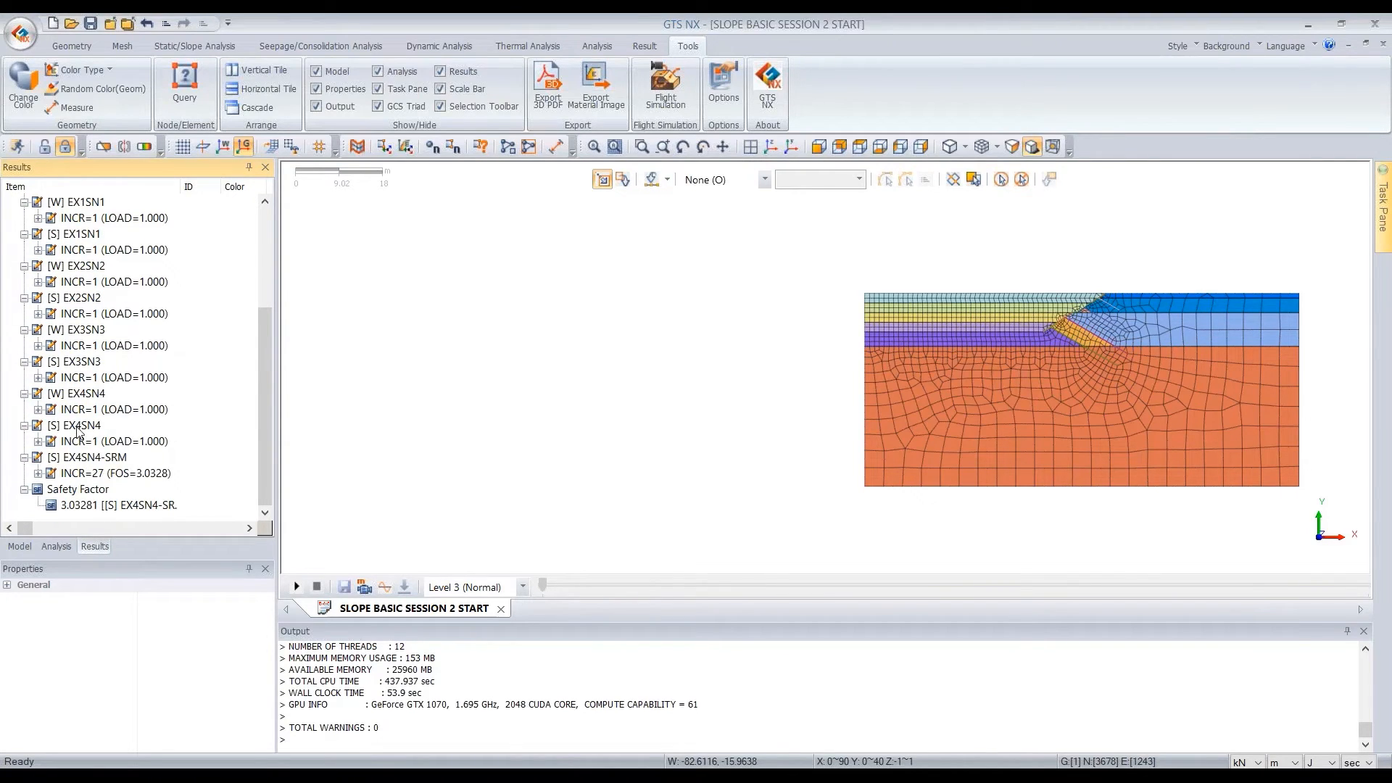
{"action": "left_click", "coordinate": [60, 544]}
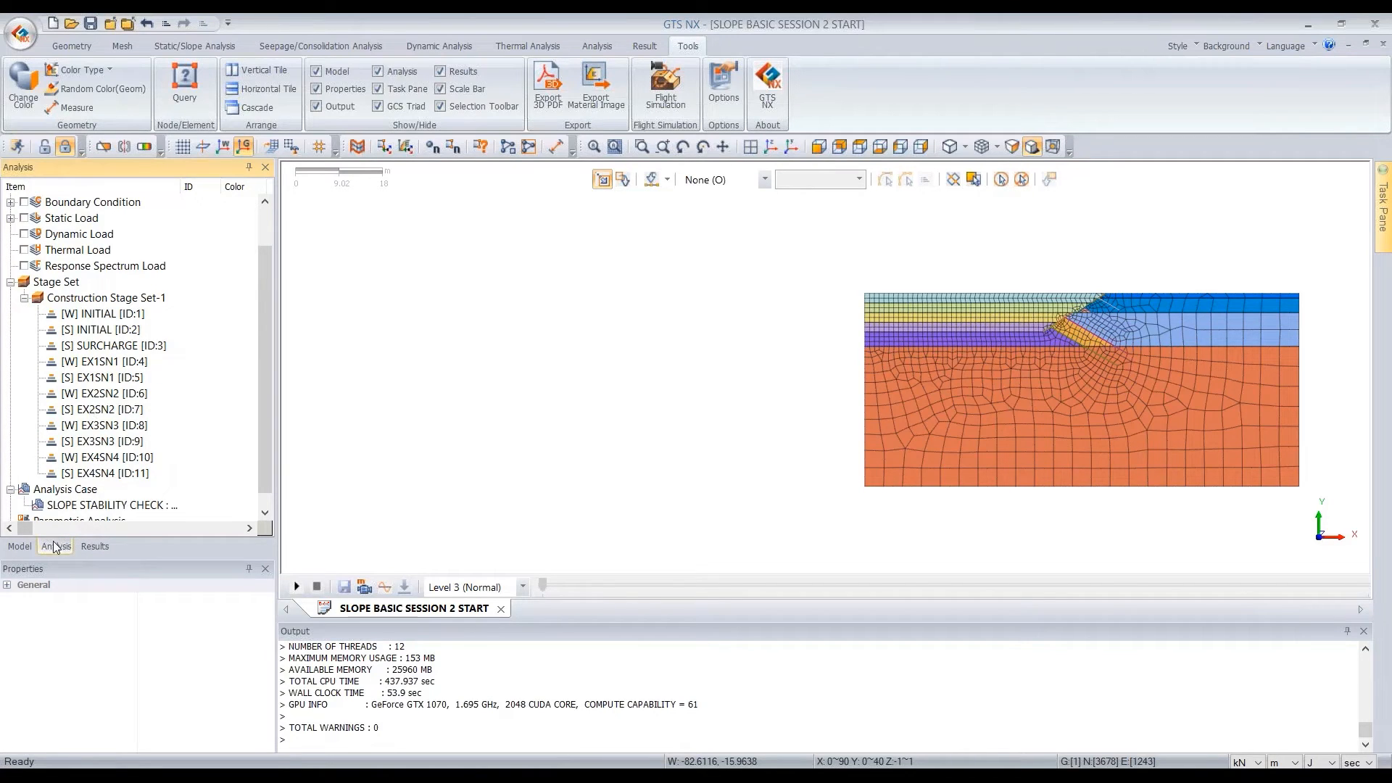
Examine the nodal seepage result types available for the [W] INITIAL stage, and collapse their list
{"action": "left_click", "coordinate": [93, 547]}
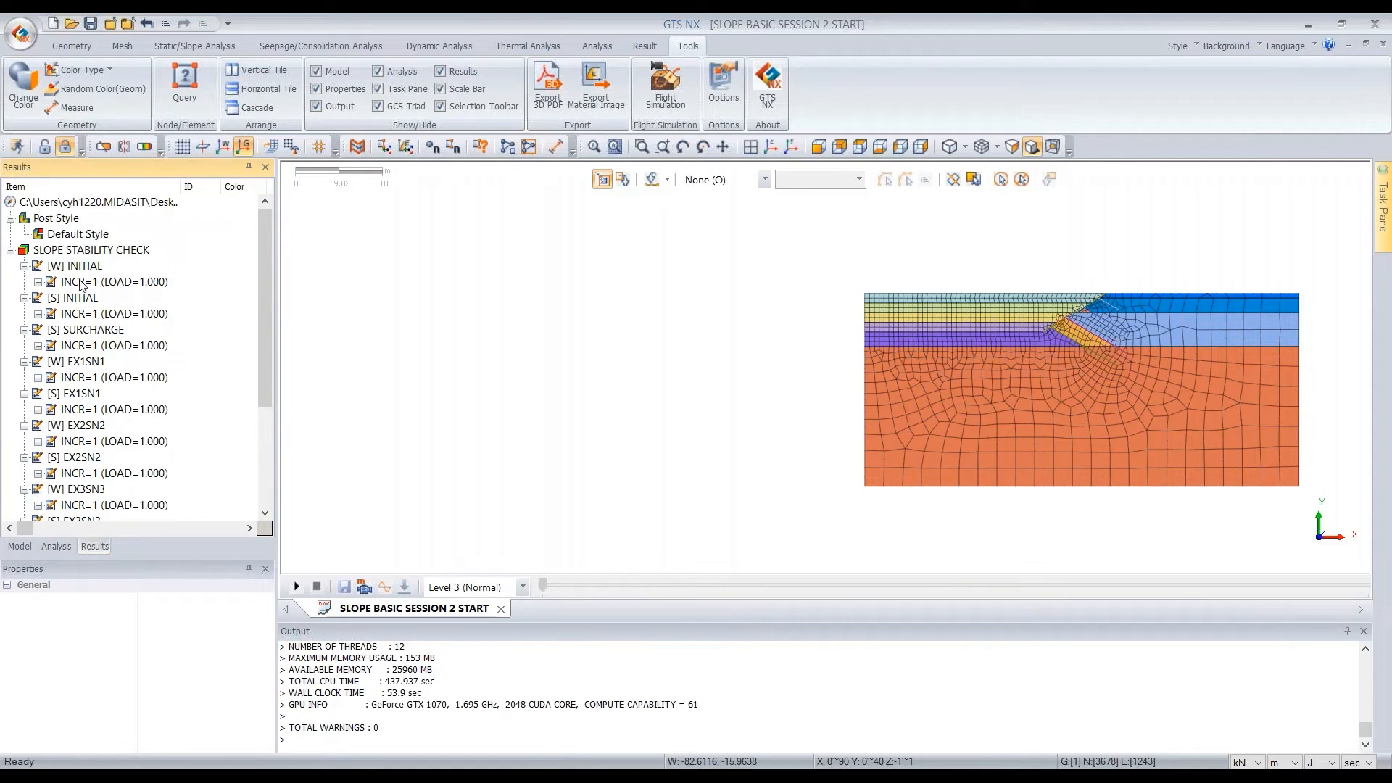
{"action": "double_click", "coordinate": [81, 282]}
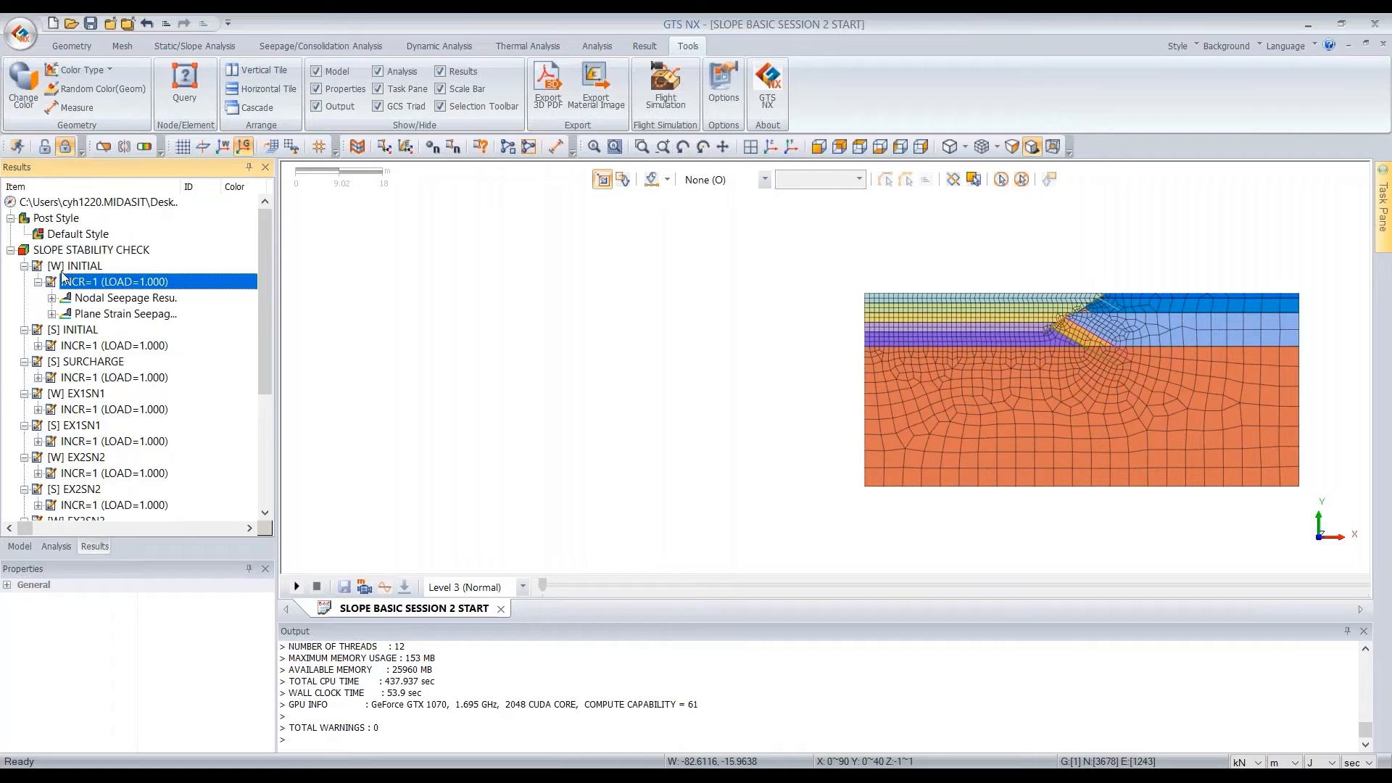
{"action": "double_click", "coordinate": [102, 299]}
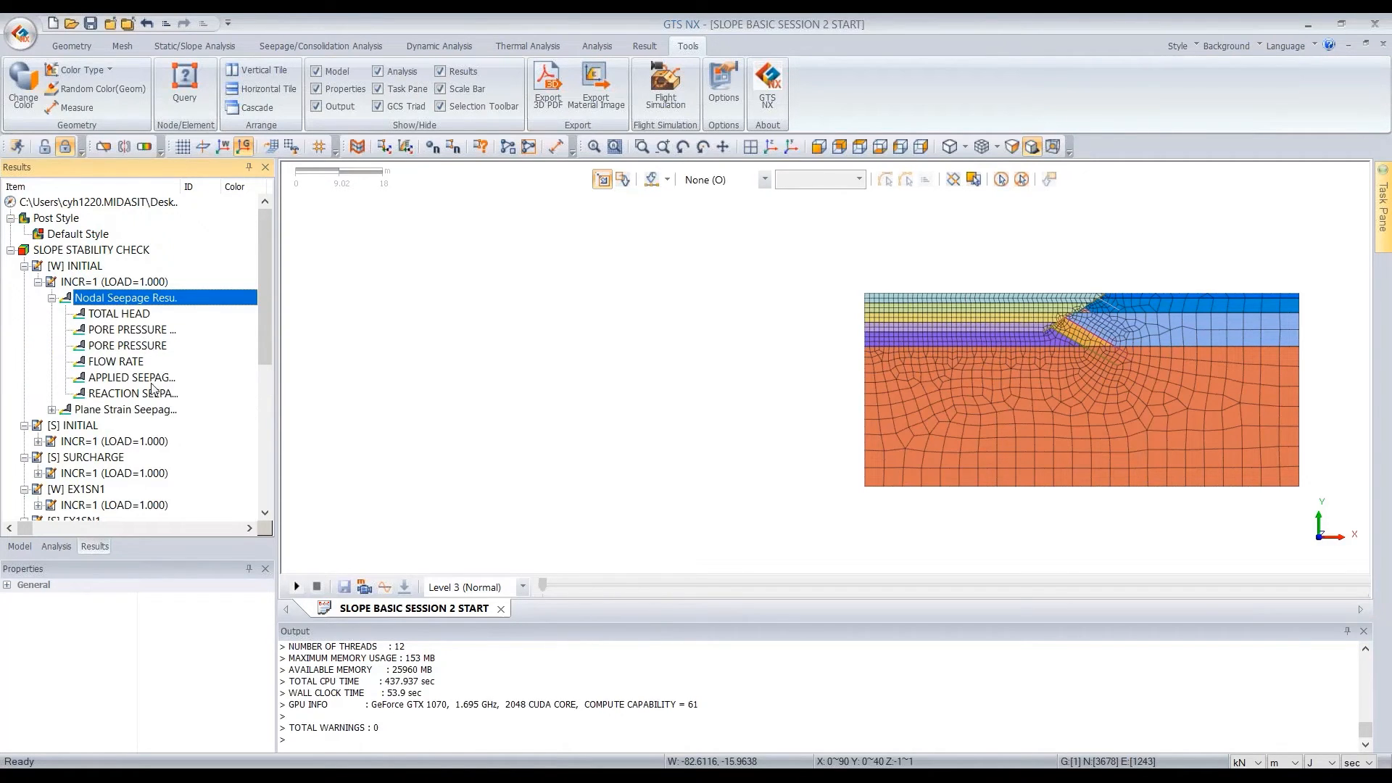
{"action": "double_click", "coordinate": [113, 300]}
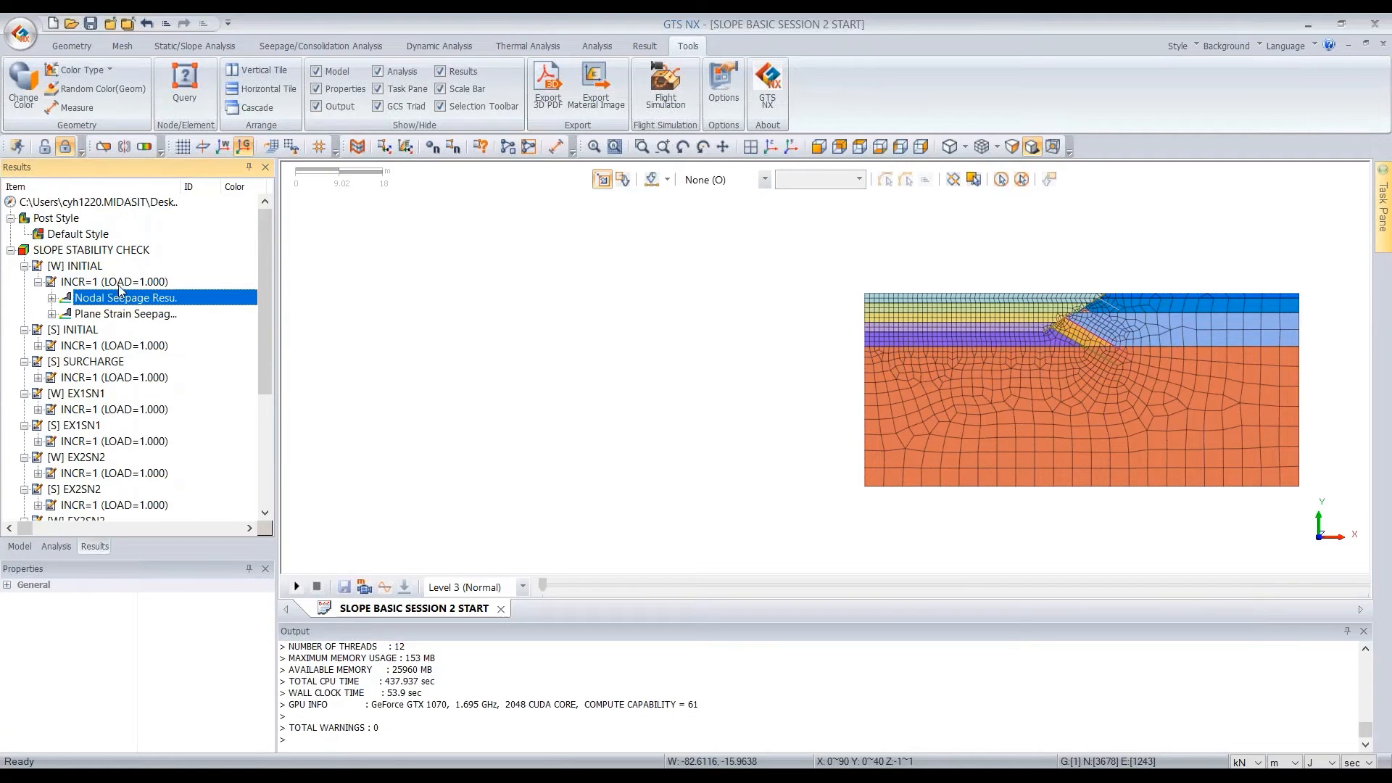
Examine the displacement, reaction, and plane strain force and stress result groups of the [S] INITIAL stage, and collapse them
{"action": "double_click", "coordinate": [130, 283]}
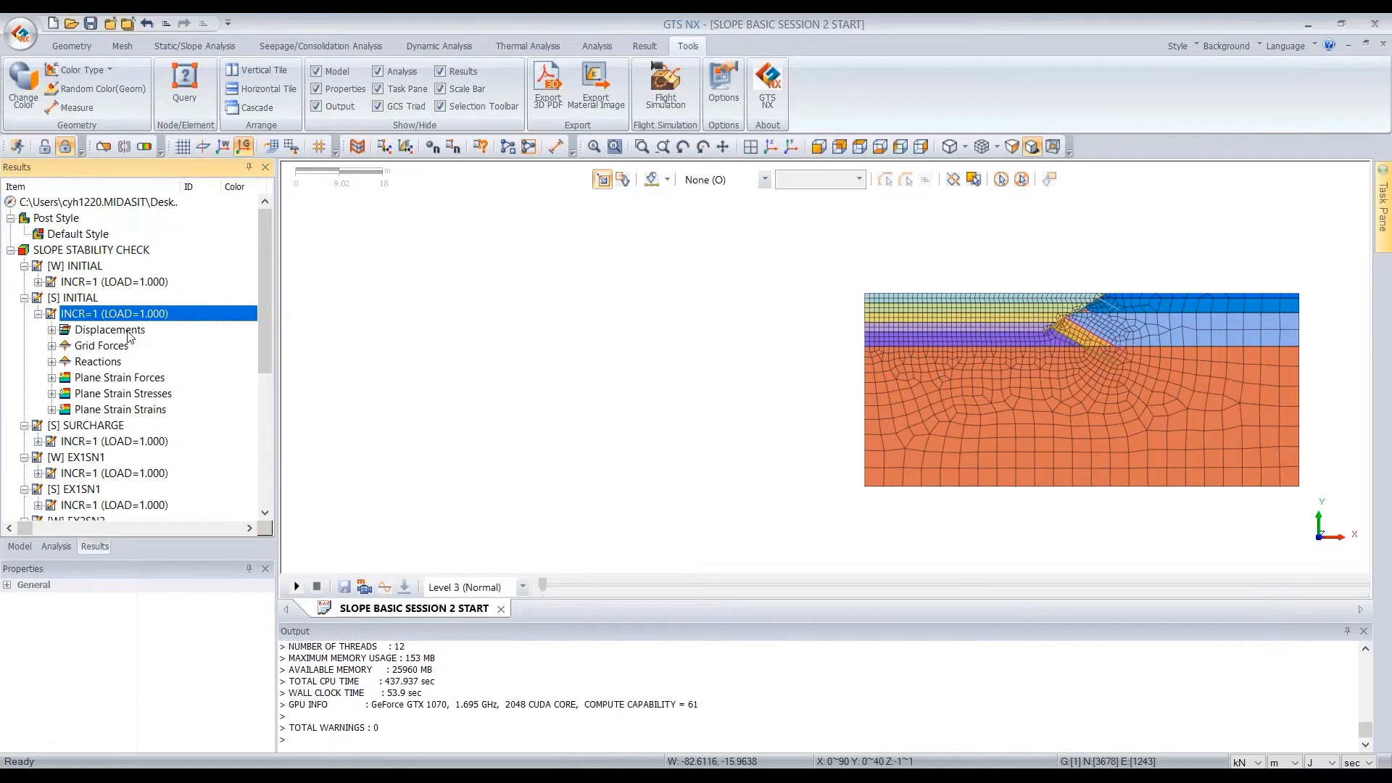
{"action": "left_click", "coordinate": [127, 334]}
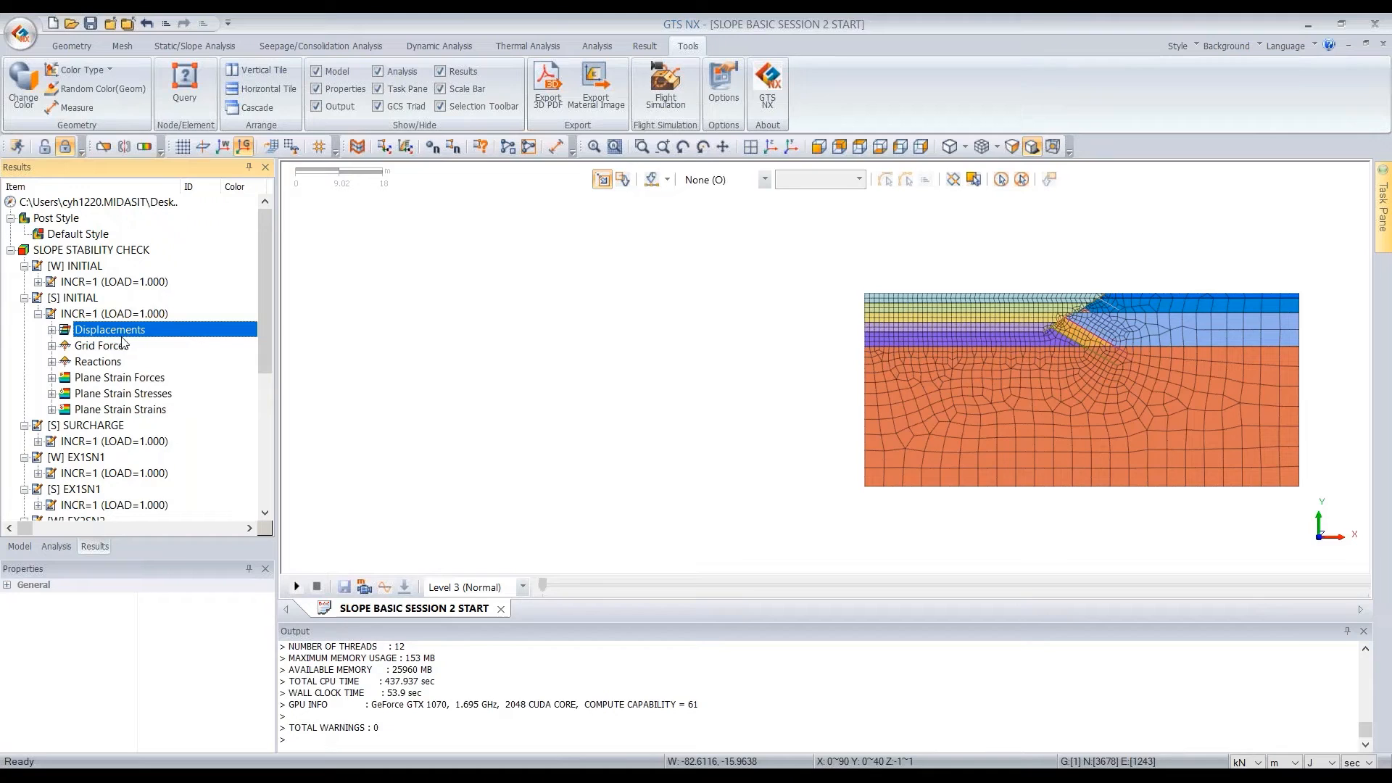
{"action": "left_click", "coordinate": [101, 361]}
{"action": "left_click", "coordinate": [124, 378]}
{"action": "left_click", "coordinate": [128, 394]}
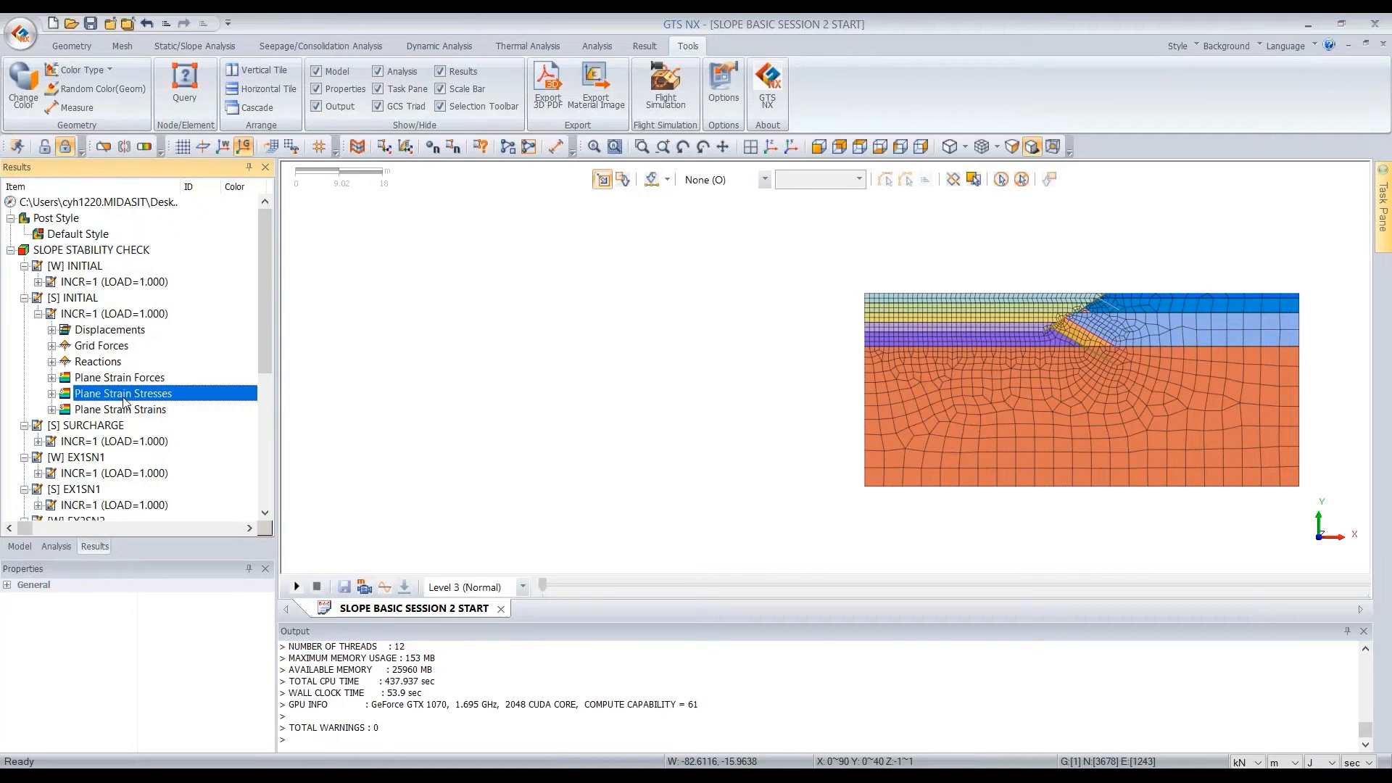
{"action": "double_click", "coordinate": [101, 314]}
{"action": "scroll", "coordinate": [86, 357], "scroll_direction": "down", "scroll_amount": 4}
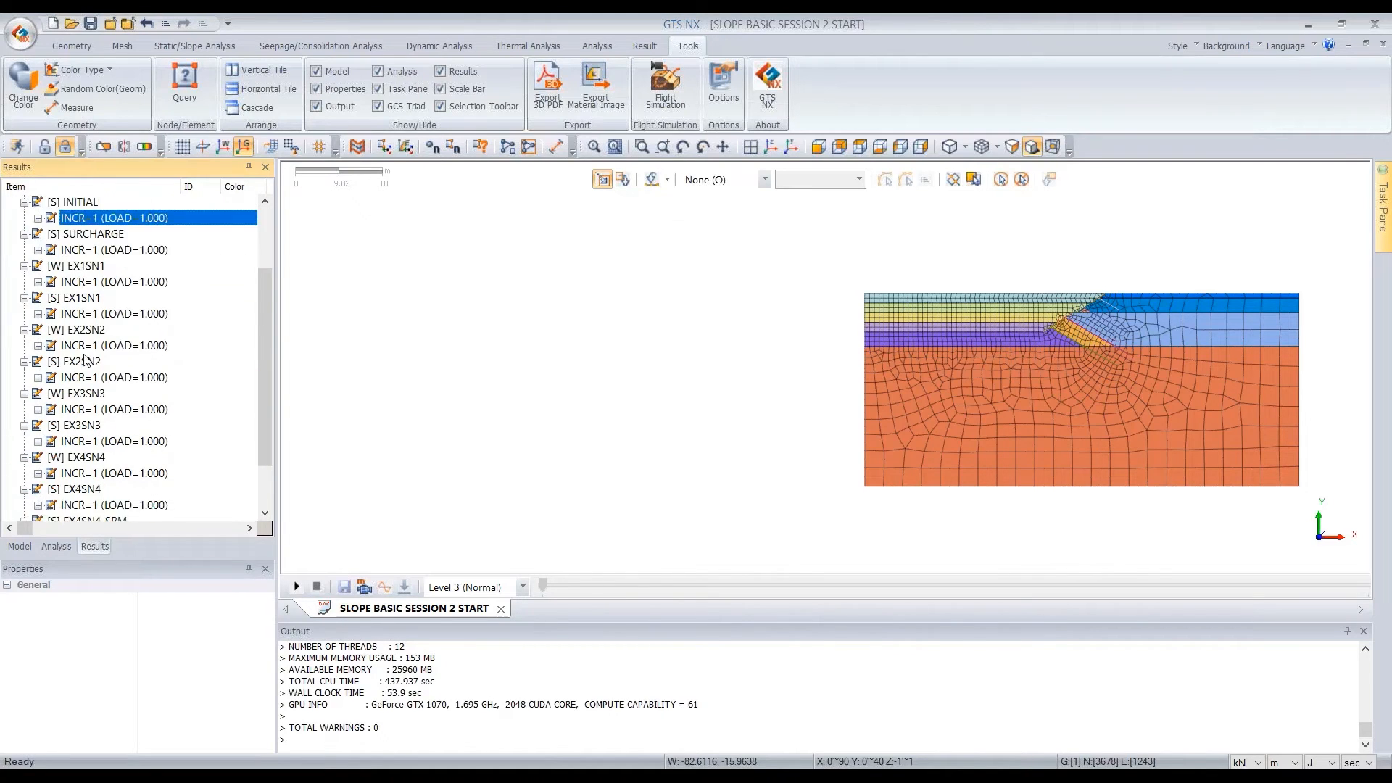
Examine the displacement, force, stress and strain result groups of the [S] EX4SN4 stage, and collapse them
{"action": "double_click", "coordinate": [91, 443]}
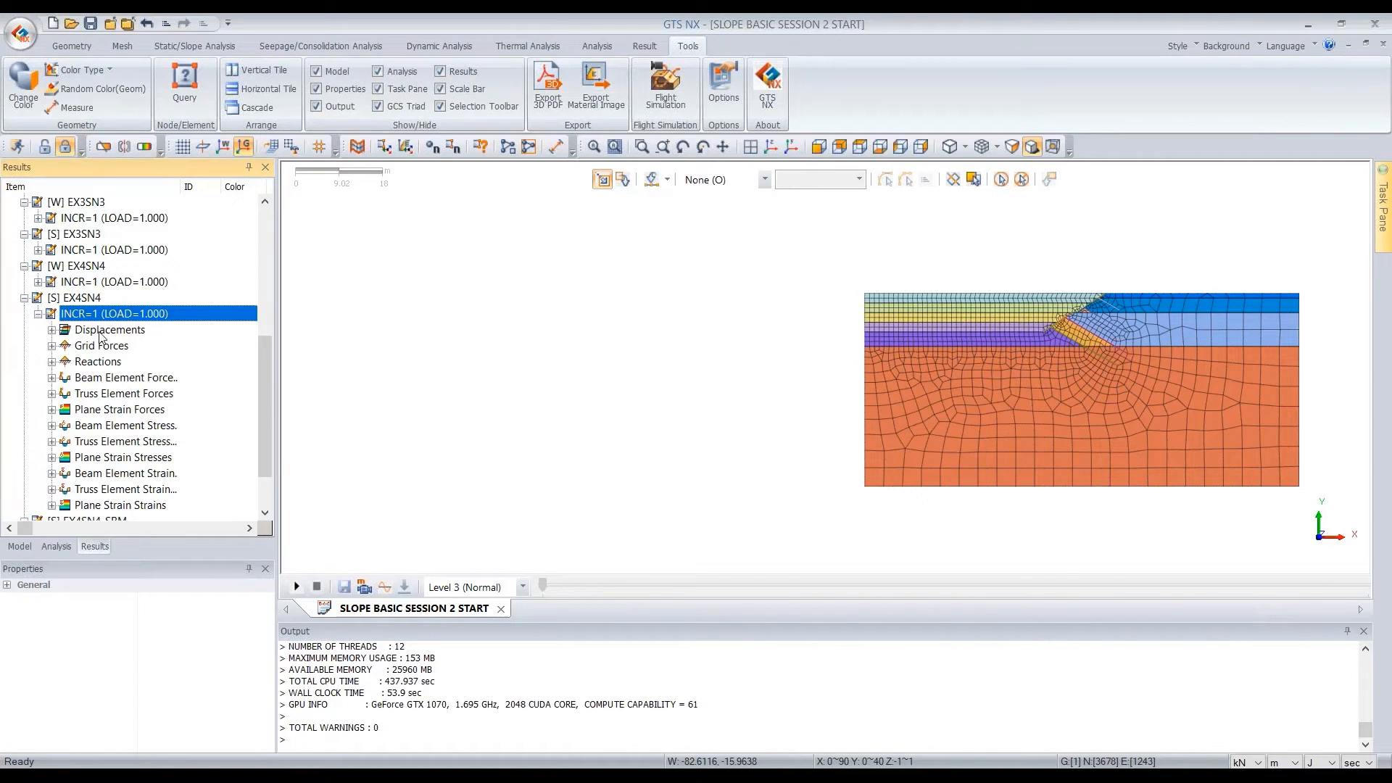
{"action": "double_click", "coordinate": [117, 331]}
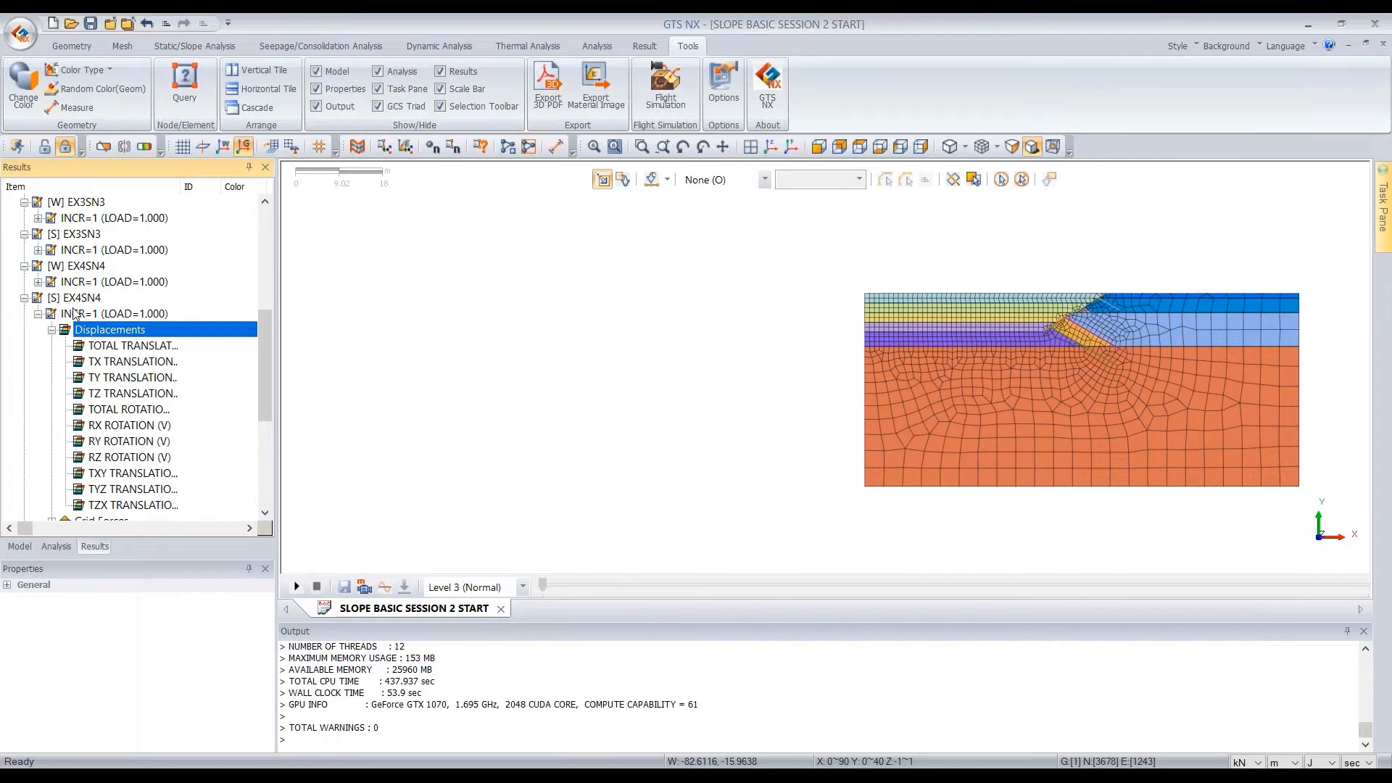
{"action": "scroll", "coordinate": [98, 344], "scroll_direction": "down", "scroll_amount": 5}
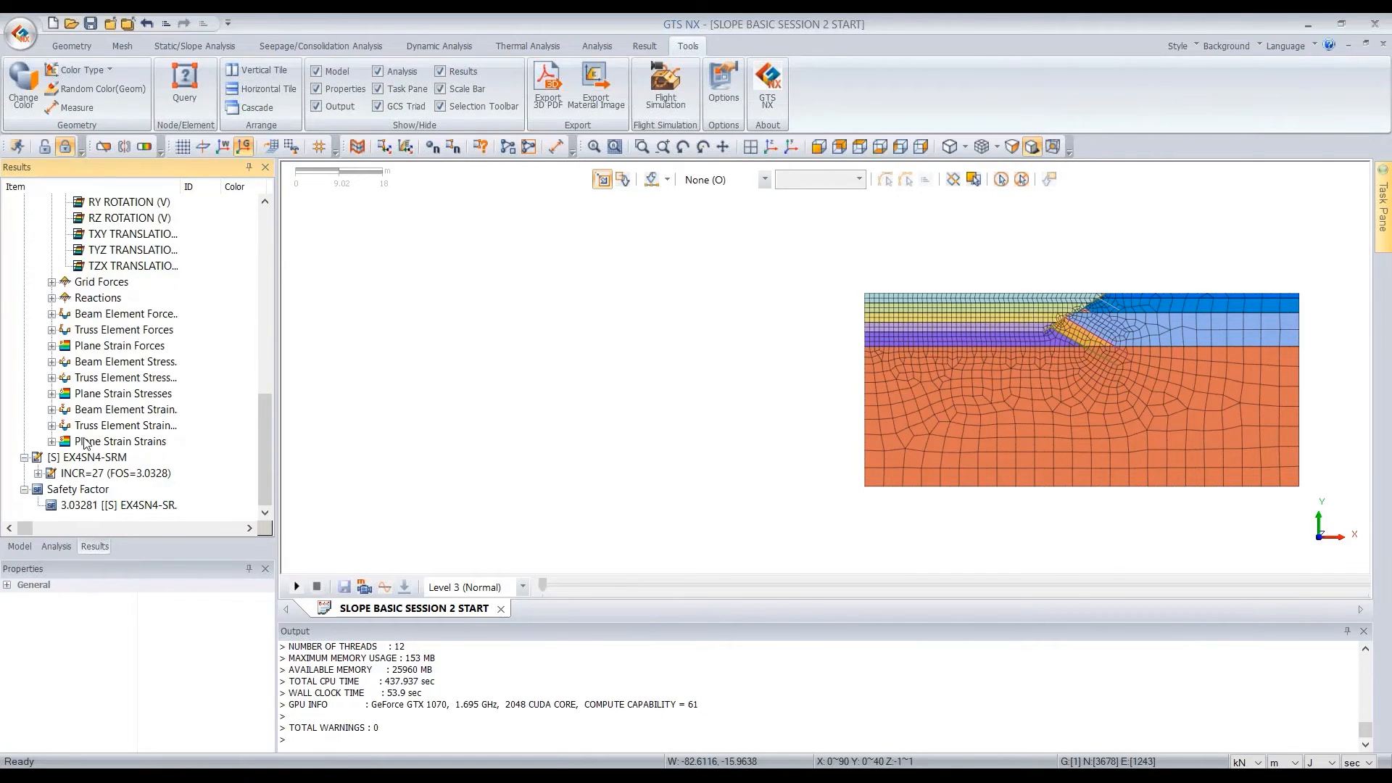
{"action": "scroll", "coordinate": [86, 406], "scroll_direction": "up", "scroll_amount": 5}
{"action": "double_click", "coordinate": [96, 332]}
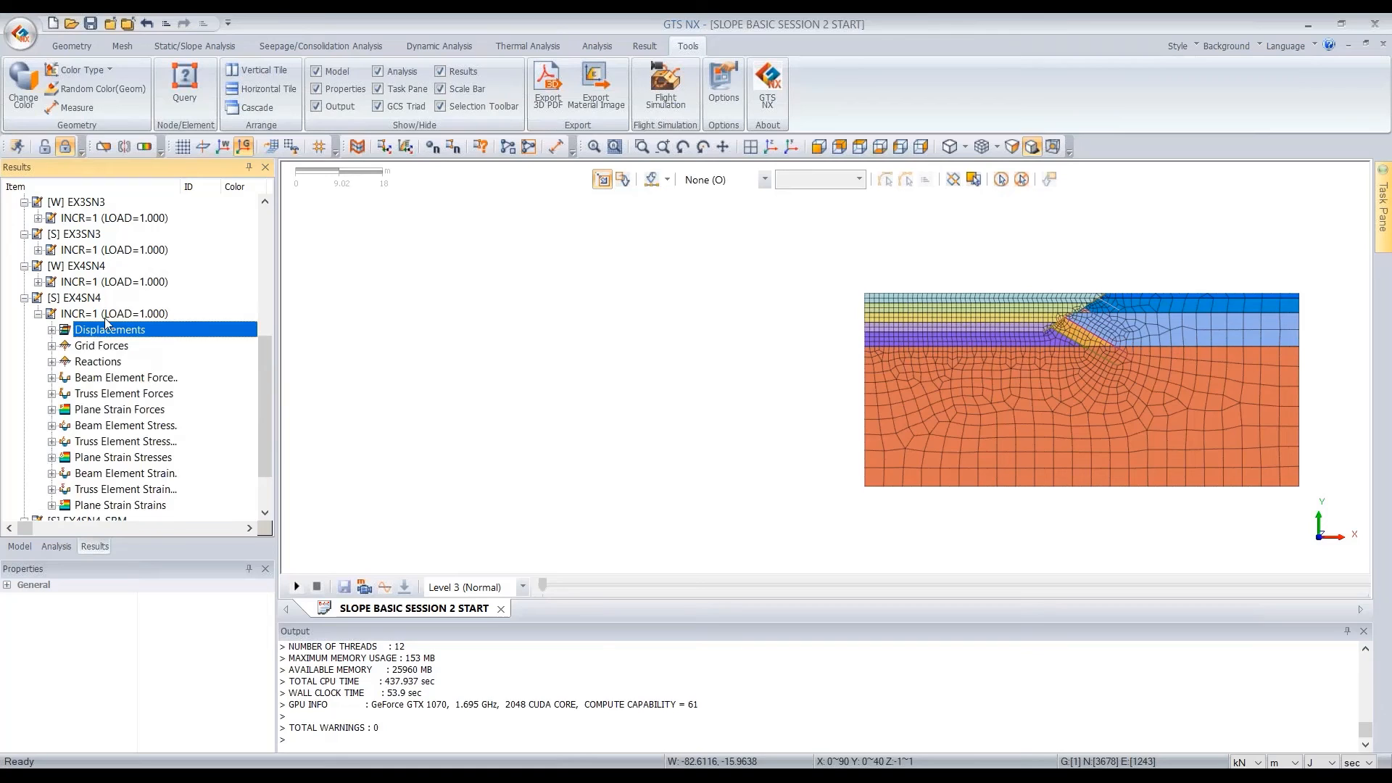
{"action": "double_click", "coordinate": [107, 316]}
{"action": "left_click", "coordinate": [94, 426]}
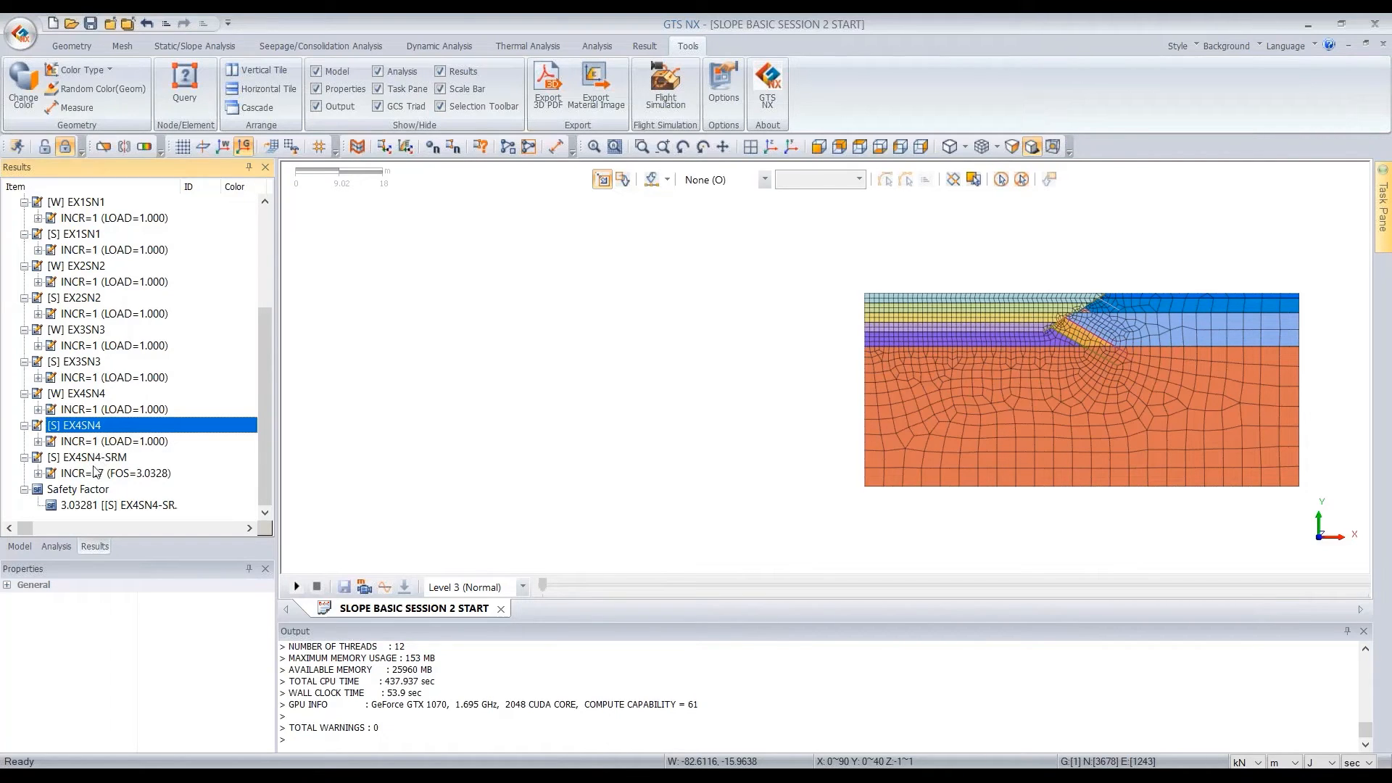
List the displacement results of the [S] EX4SN4 stage, and widen the results tree and its Item column to fit their full names
{"action": "double_click", "coordinate": [96, 441]}
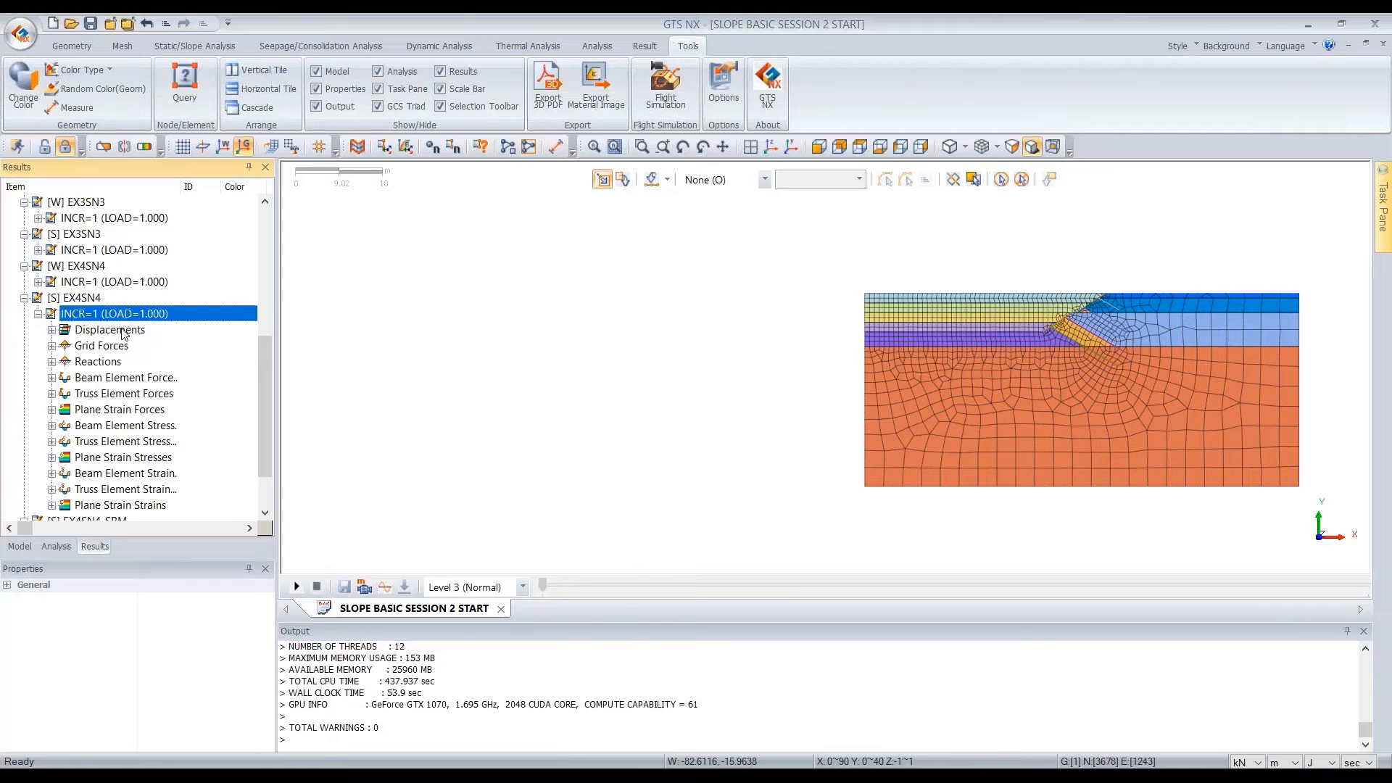
{"action": "double_click", "coordinate": [121, 330]}
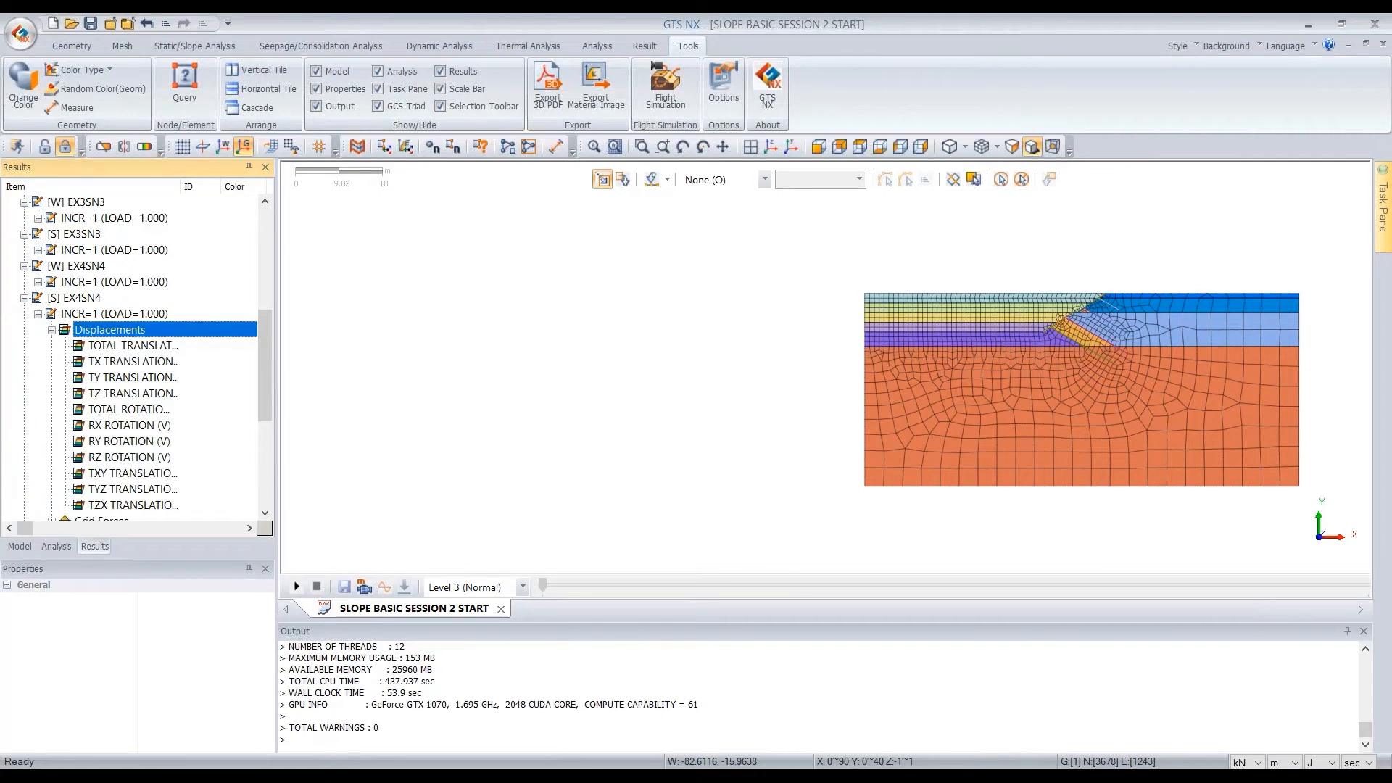
{"action": "left_click_drag", "start_coordinate": [281, 299], "coordinate": [385, 292]}
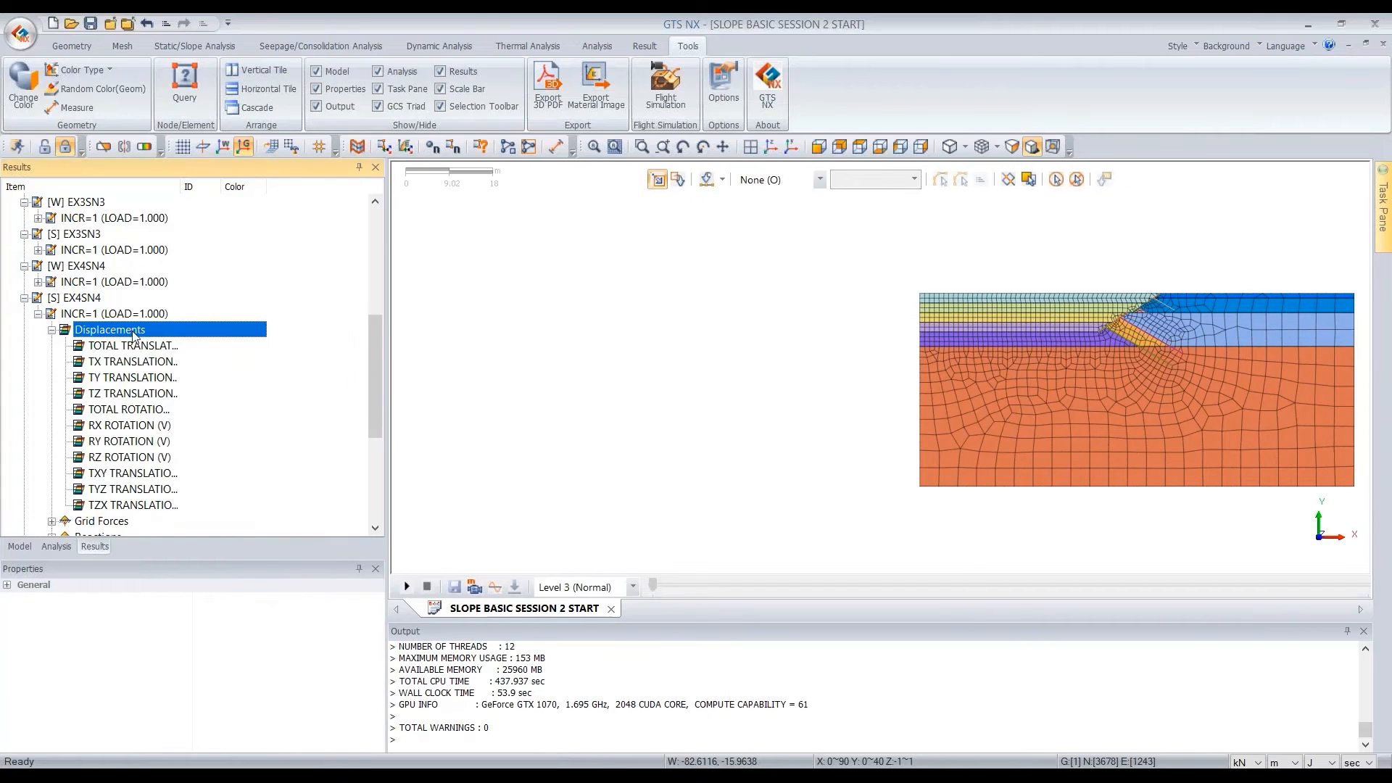
{"action": "left_click_drag", "start_coordinate": [181, 187], "coordinate": [254, 190]}
Plot the total, TX, TY and TZ translation contours of [S] EX4SN4 in turn, ending on TY TRANSLATION (V)
{"action": "double_click", "coordinate": [120, 347]}
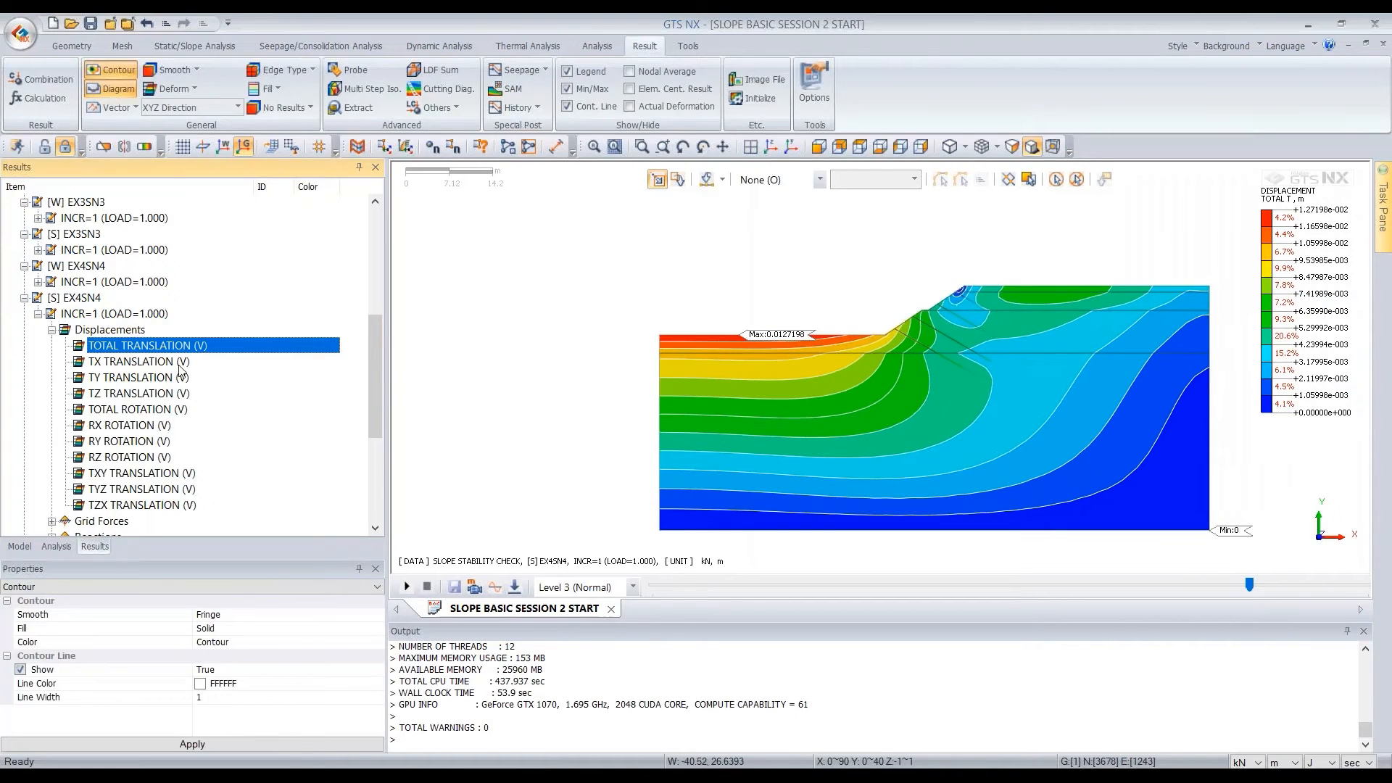
{"action": "left_click", "coordinate": [162, 361]}
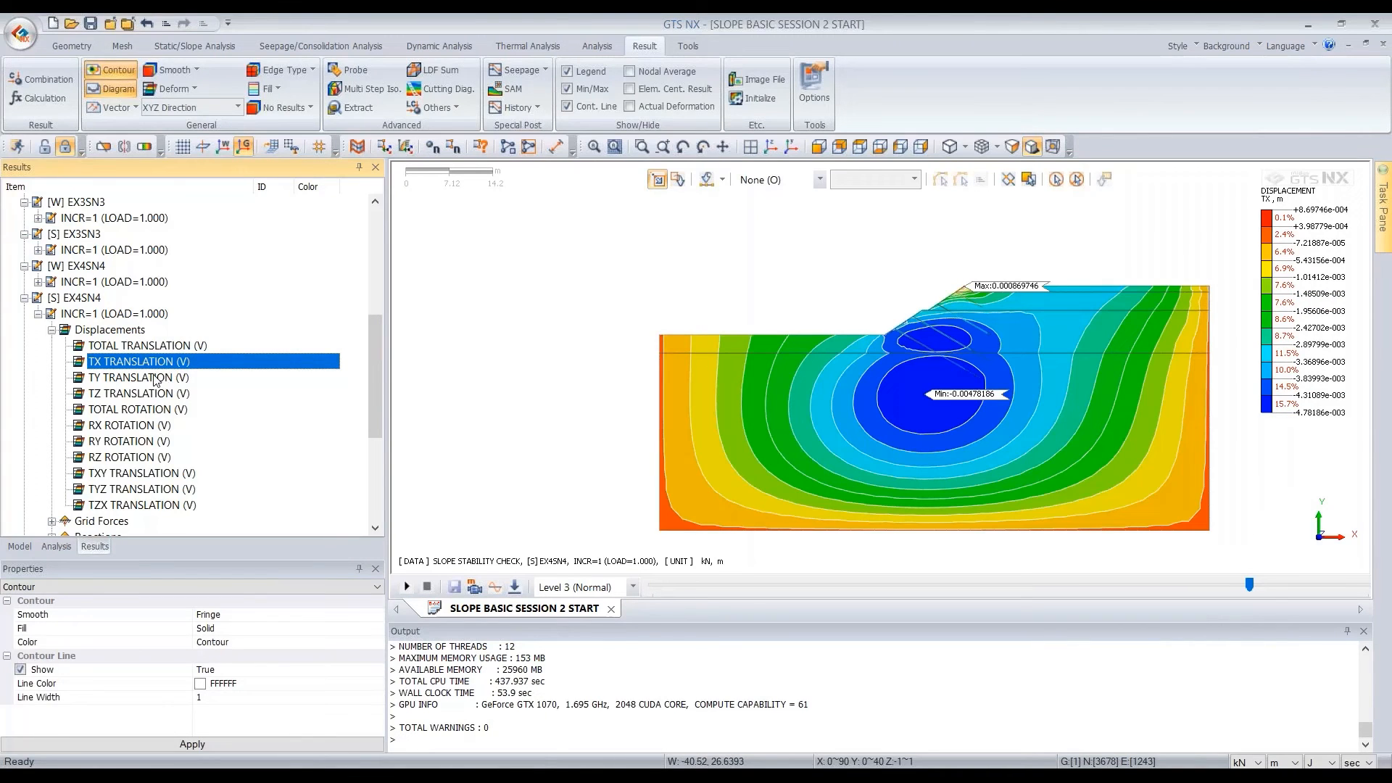
{"action": "left_click", "coordinate": [156, 378]}
{"action": "left_click", "coordinate": [148, 394]}
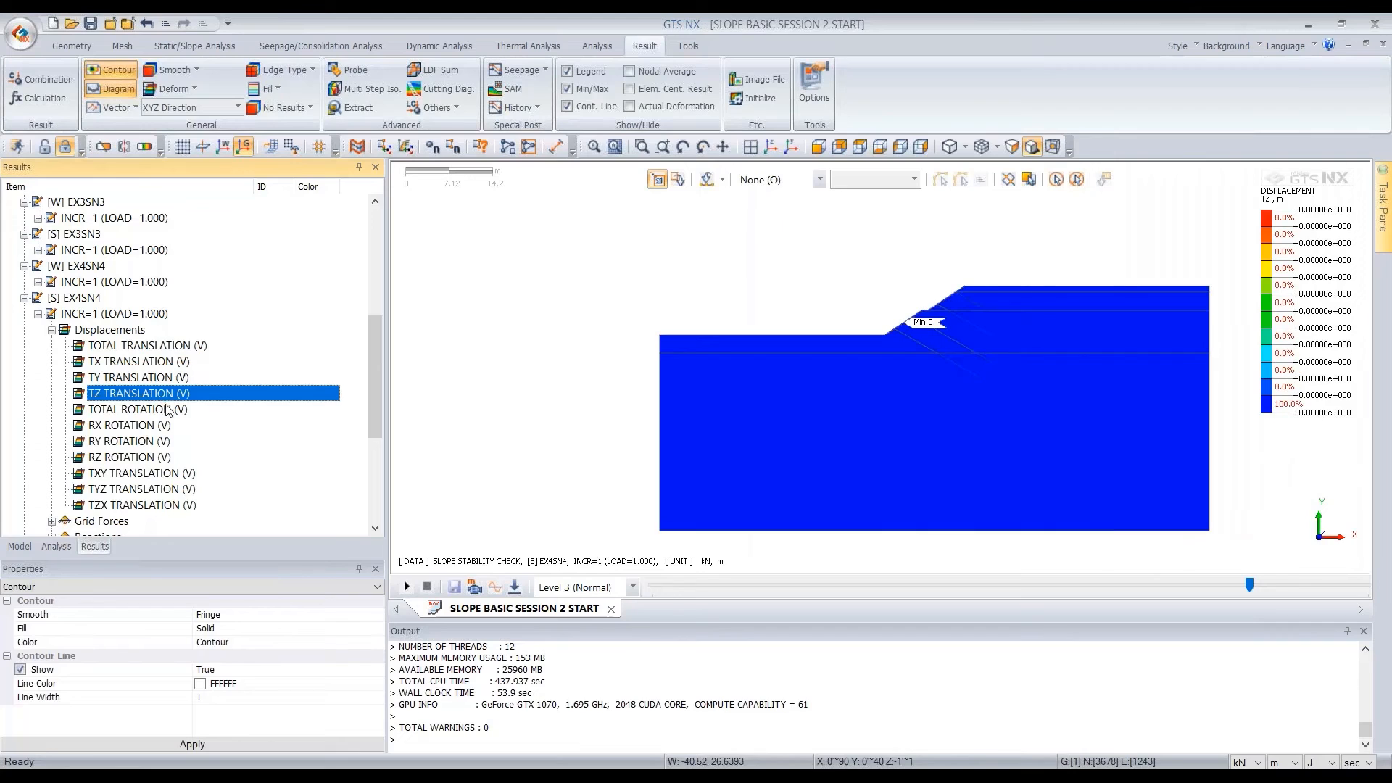
{"action": "left_click", "coordinate": [135, 378]}
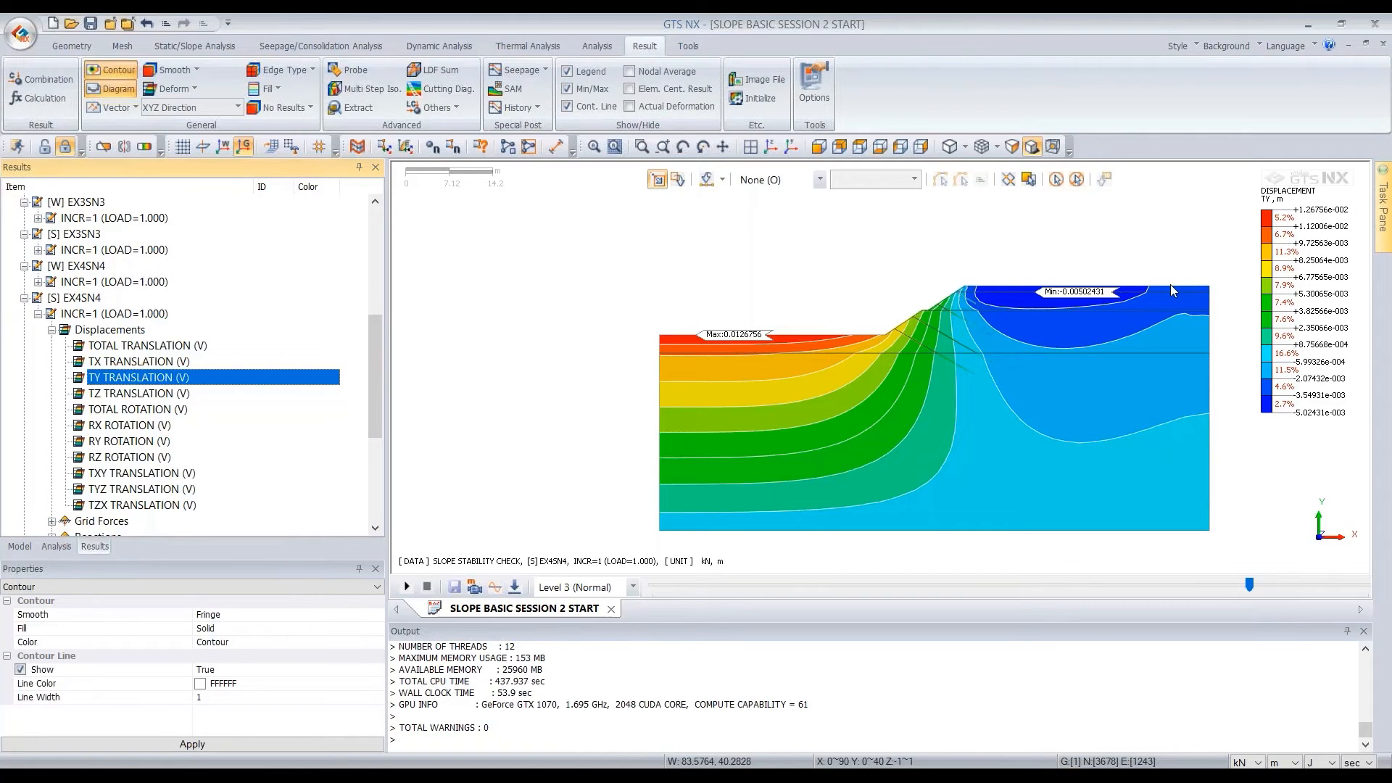
Define a two-point cutting line diagram along the slope crest from 50, 40, 0 to 90, 40, 0 in the (+)Y direction, and preview it
{"action": "left_click", "coordinate": [463, 90]}
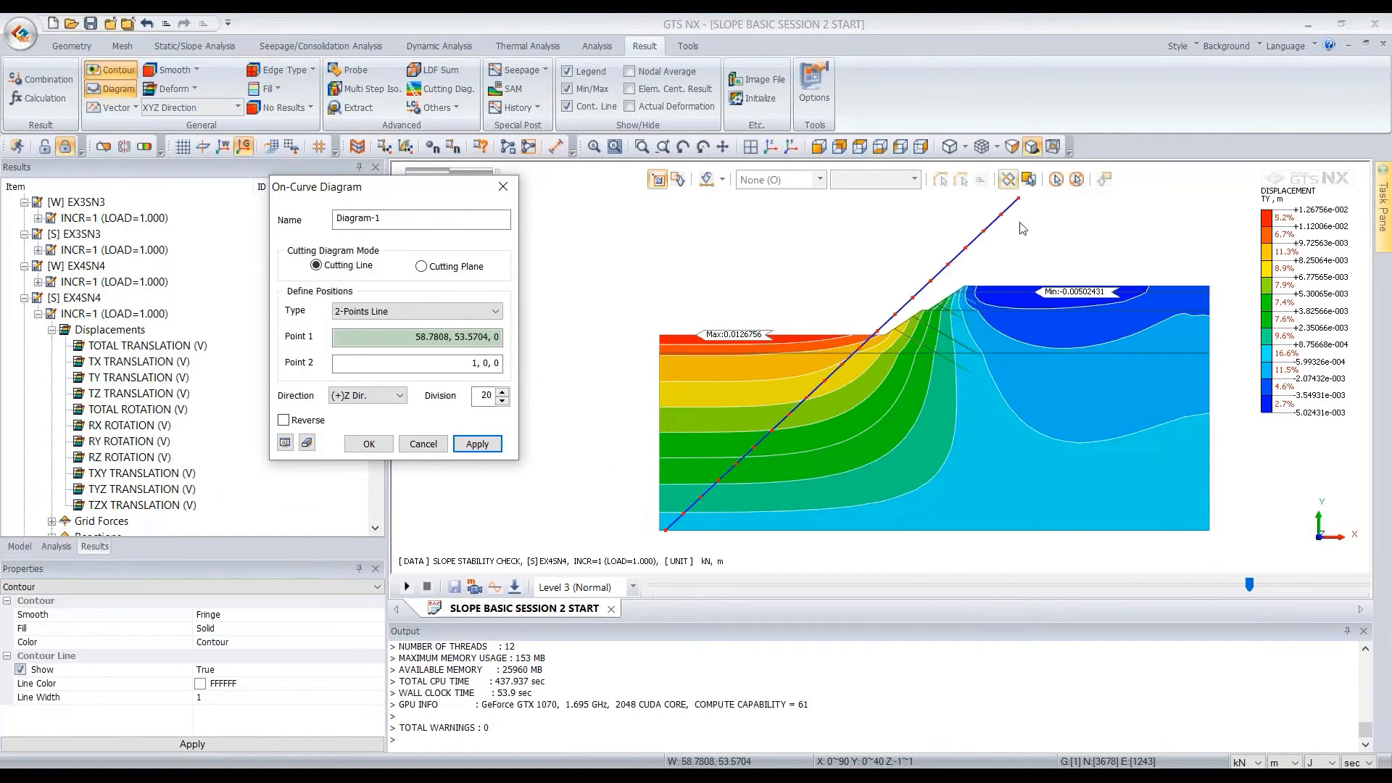
{"action": "left_click", "coordinate": [965, 290]}
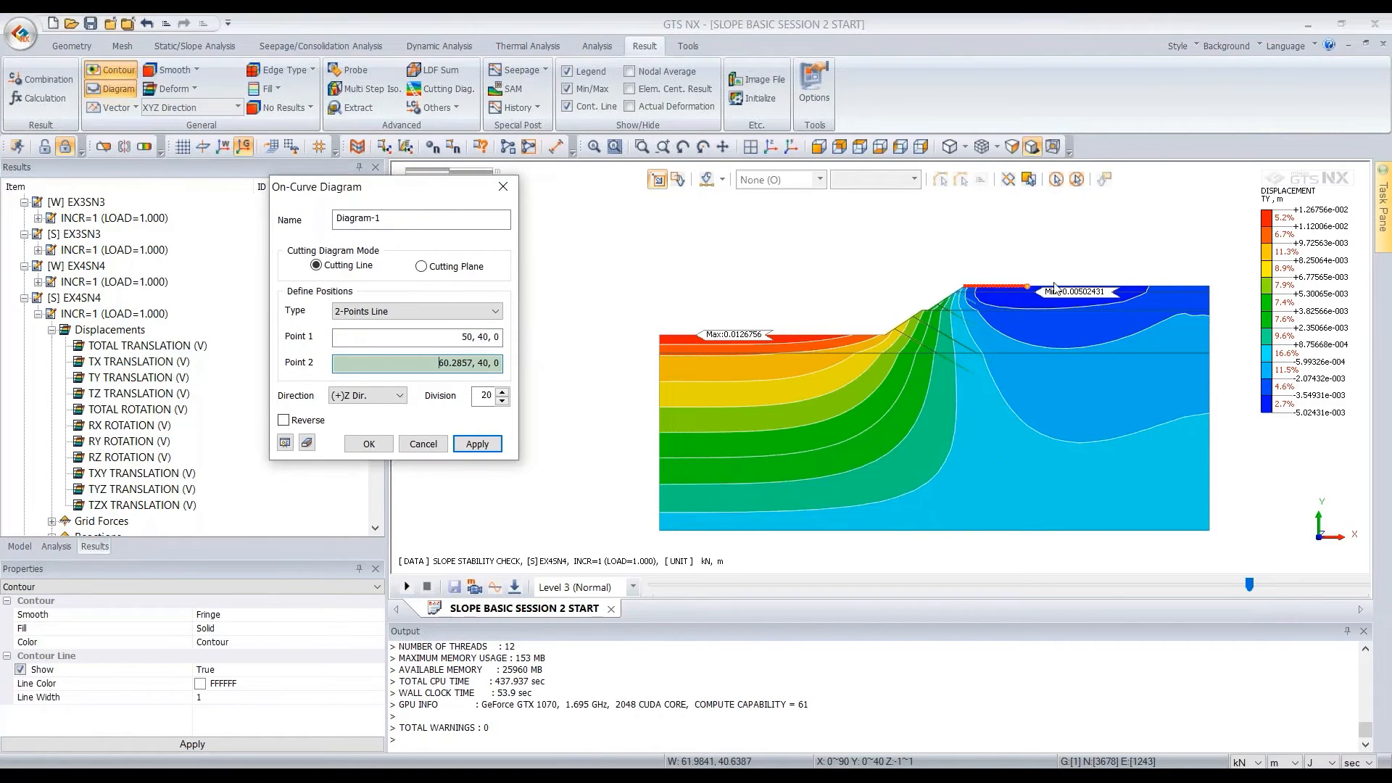
{"action": "left_click", "coordinate": [1207, 290]}
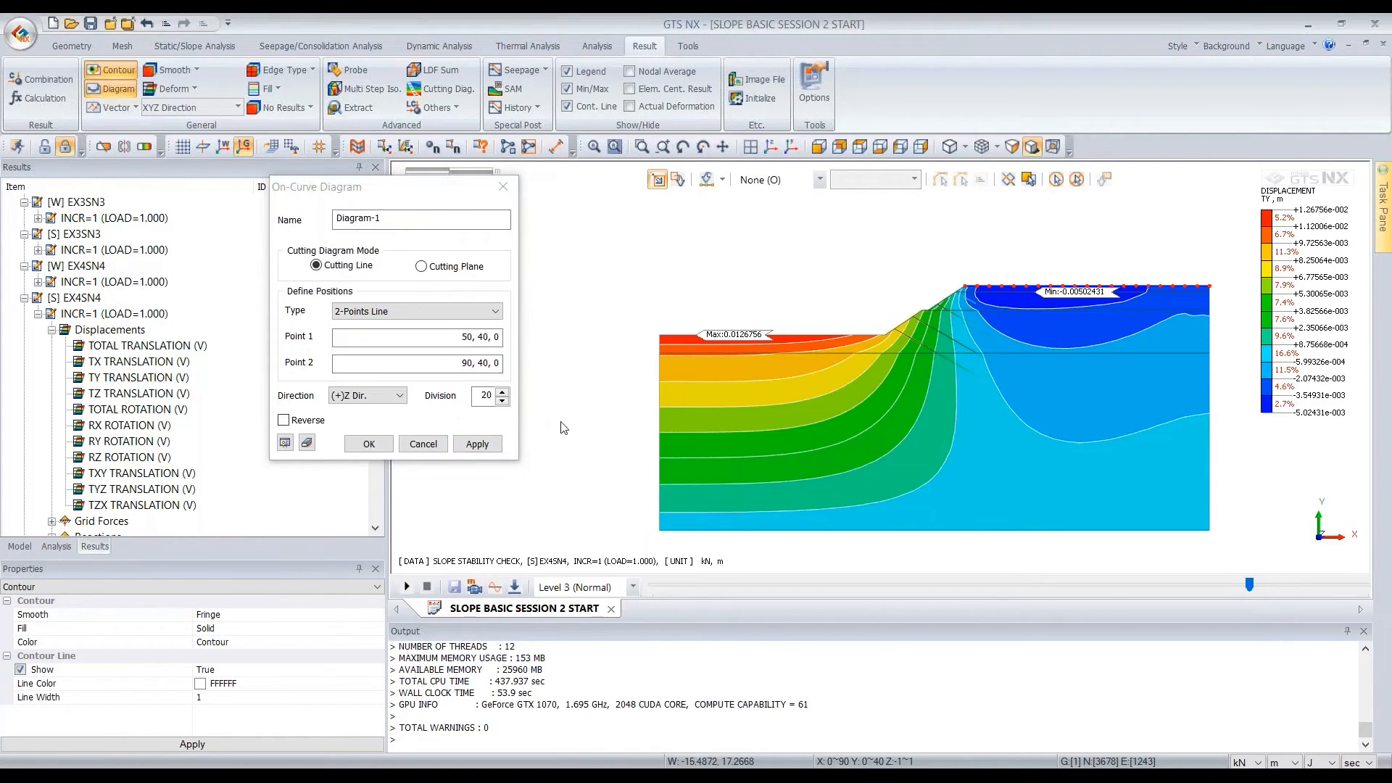
{"action": "left_click", "coordinate": [375, 401]}
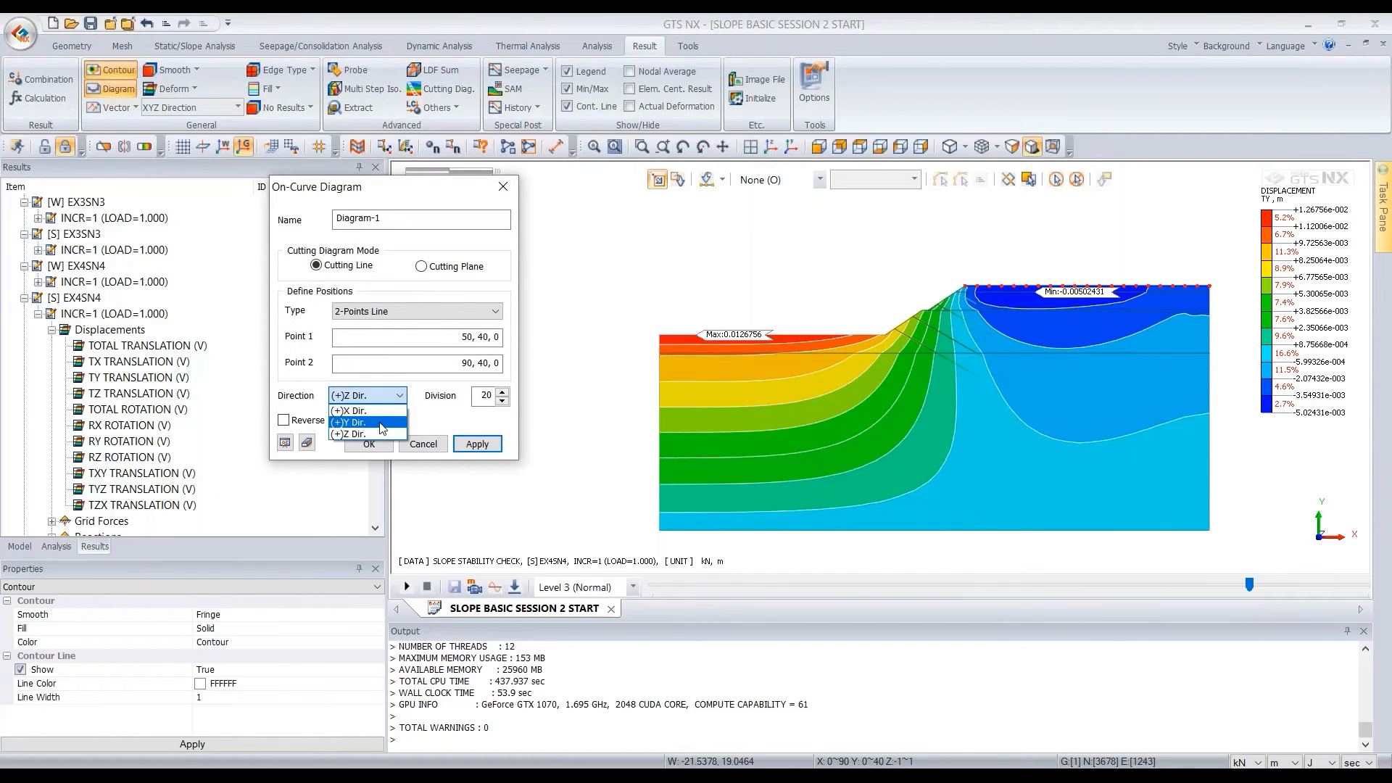
{"action": "left_click", "coordinate": [382, 423]}
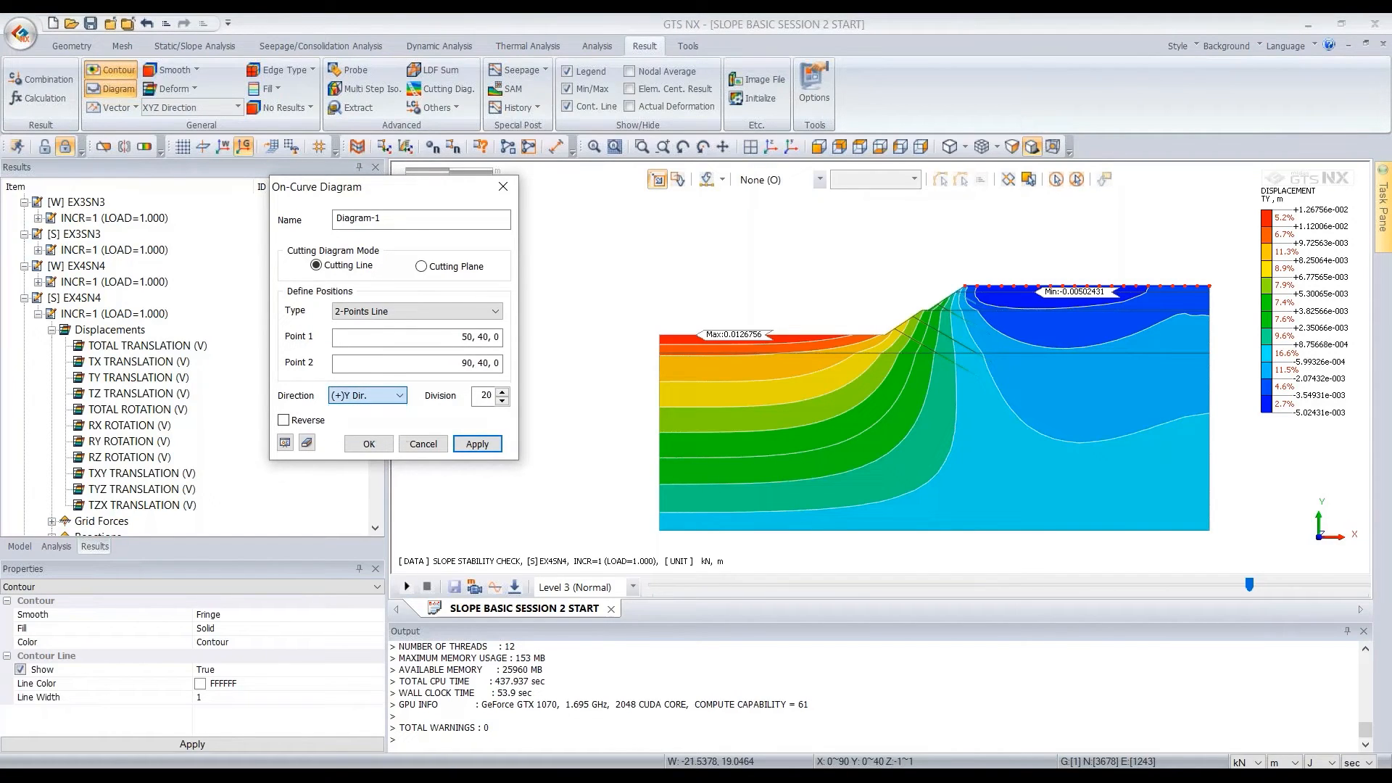
{"action": "left_click", "coordinate": [285, 443]}
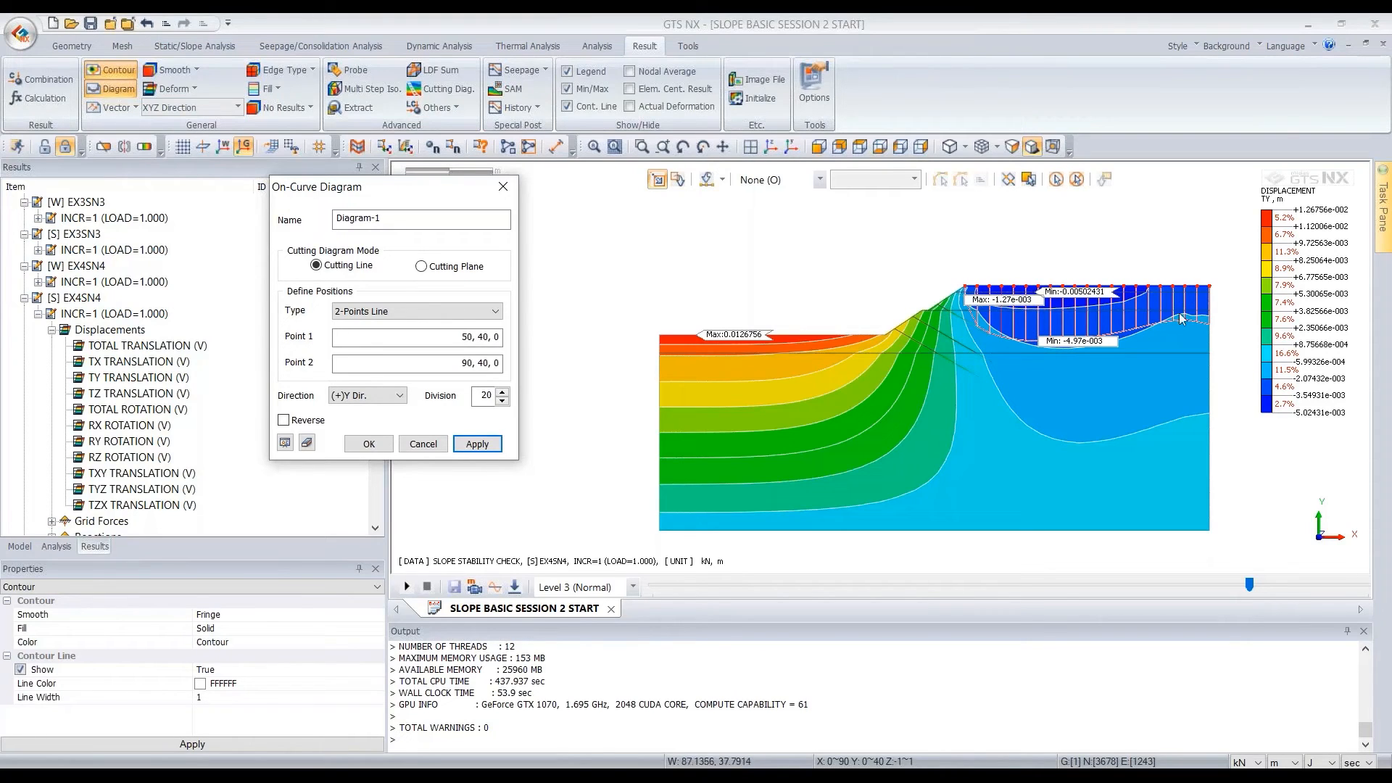
Set the cutting diagram's division to 30, preview it again, and create the diagram
{"action": "left_click_drag", "start_coordinate": [362, 200], "coordinate": [412, 220]}
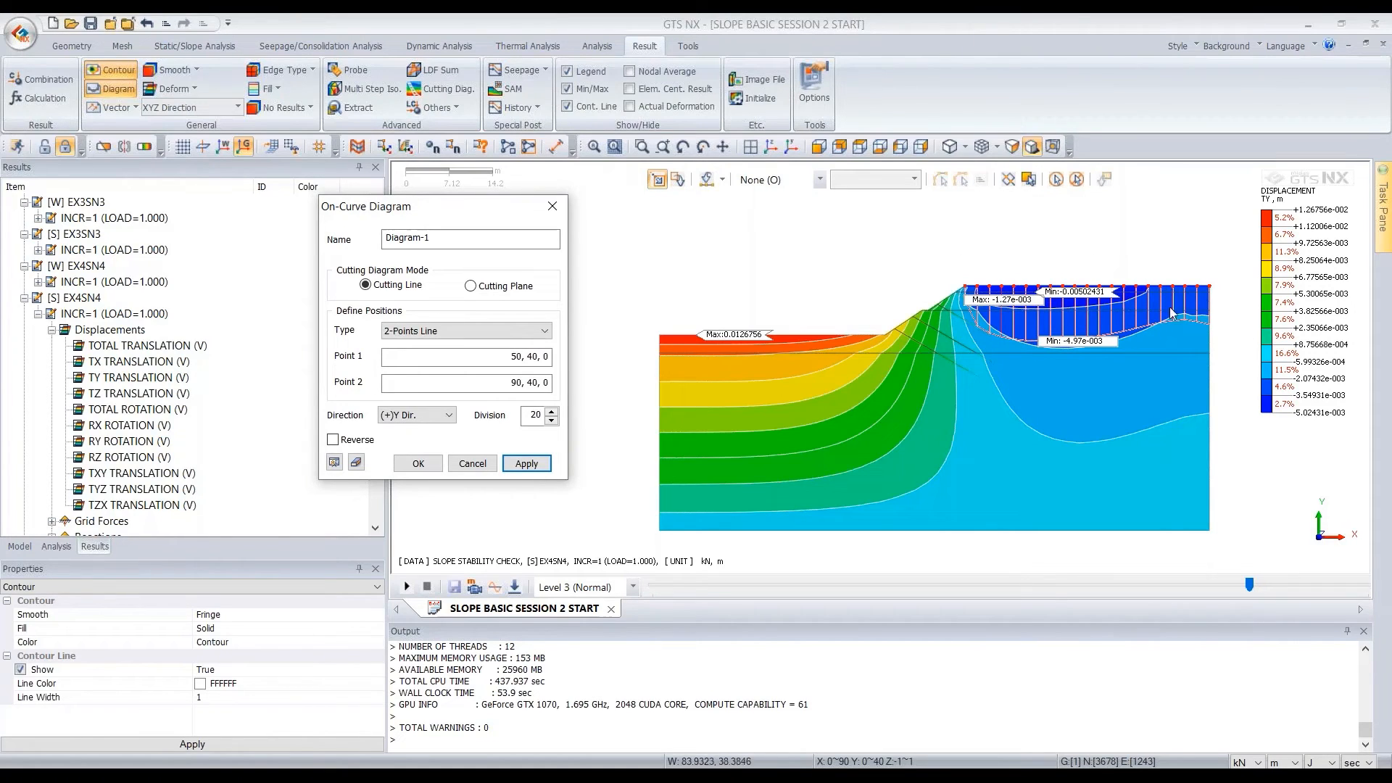
{"action": "double_click", "coordinate": [532, 416]}
{"action": "type", "text": "30"}
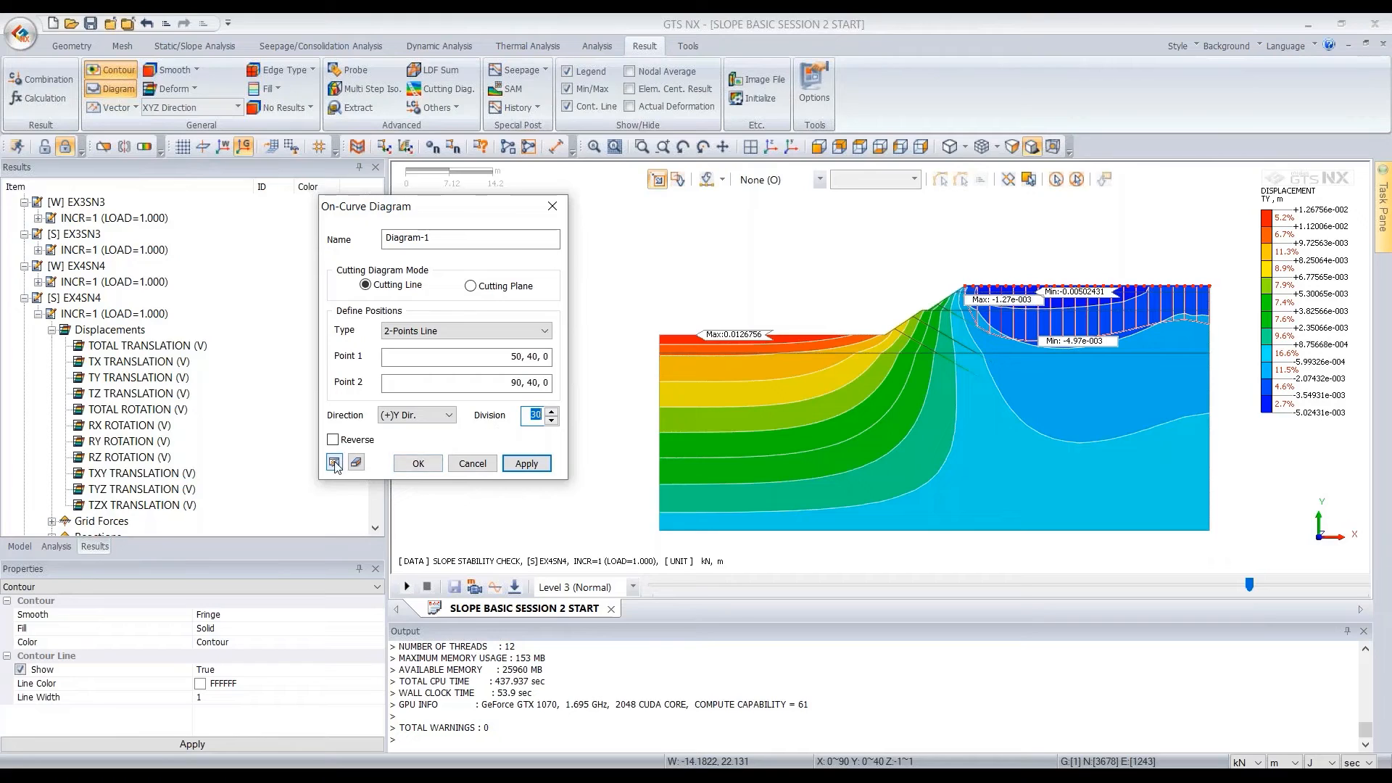
{"action": "left_click", "coordinate": [334, 464]}
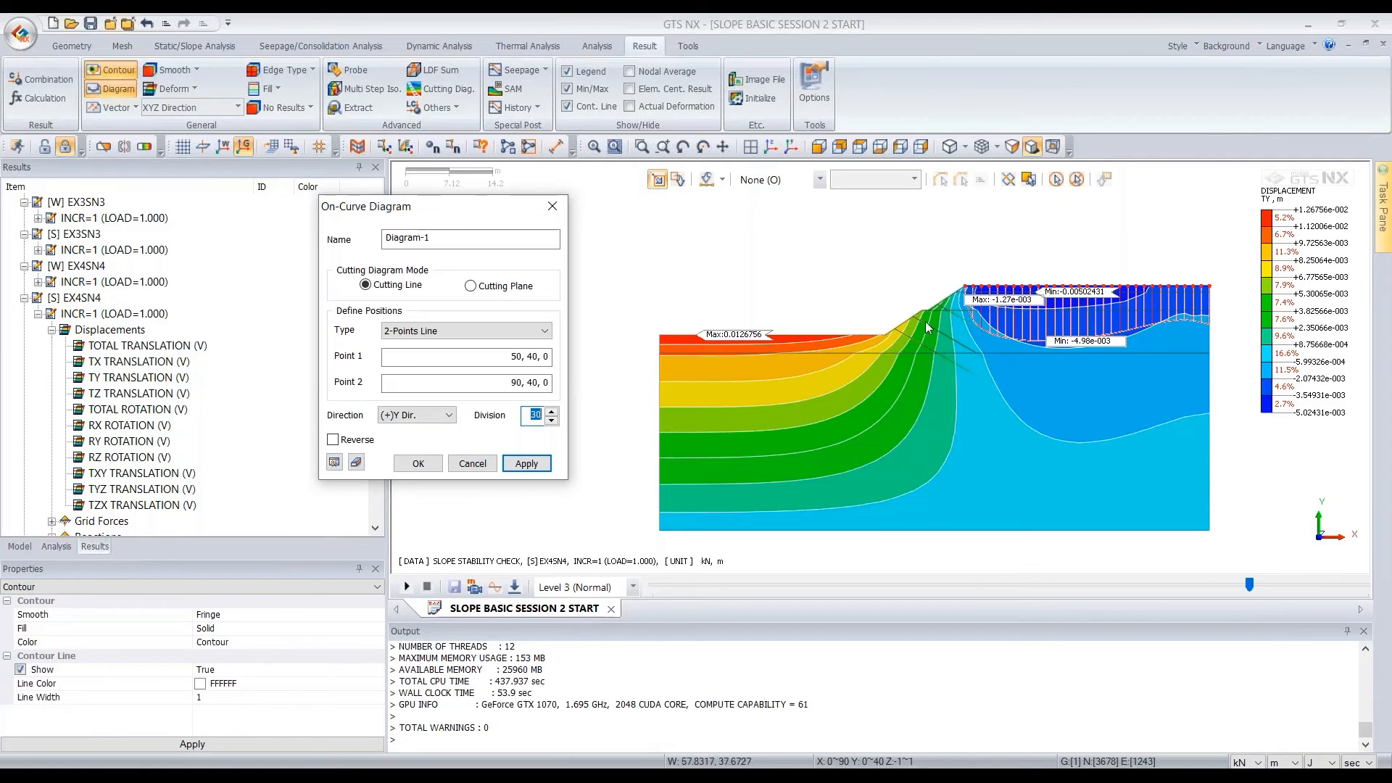
{"action": "left_click", "coordinate": [432, 466]}
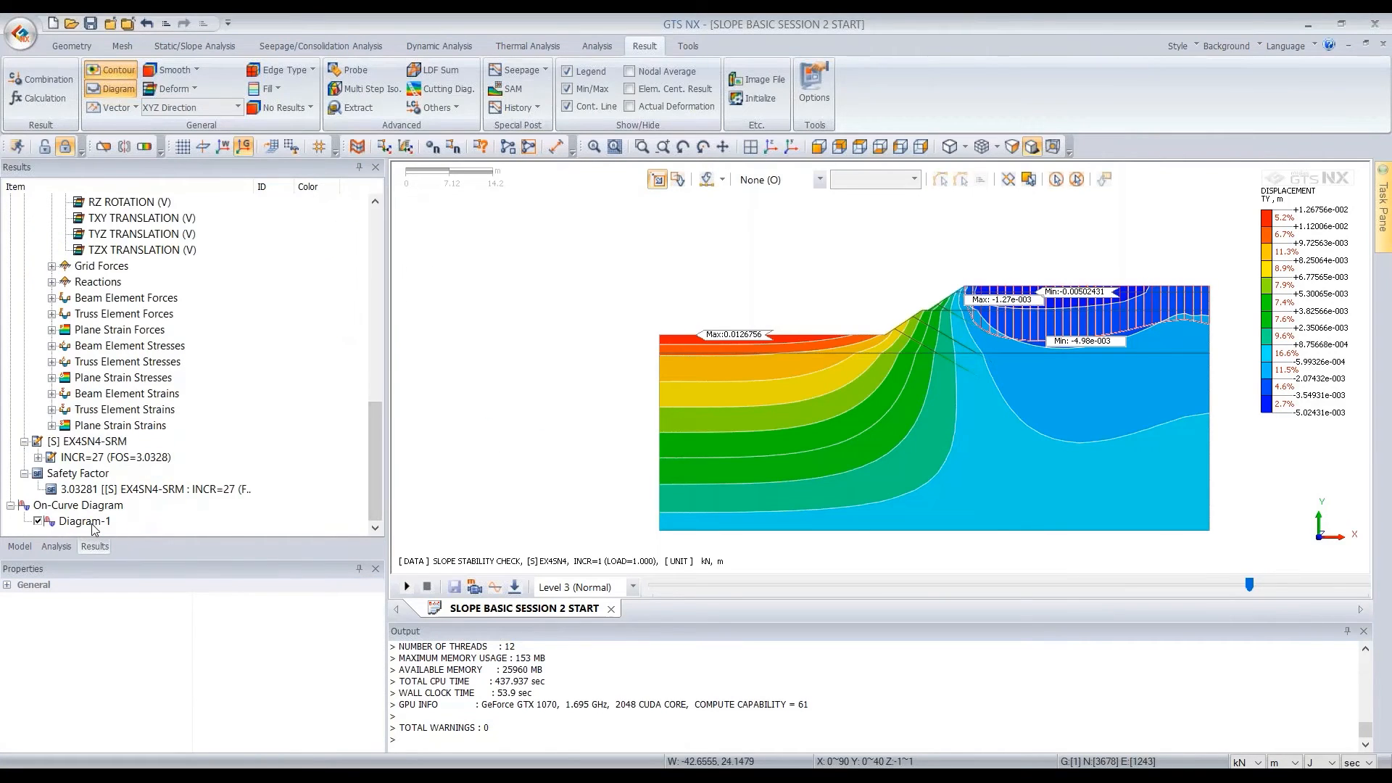
Check the Diagram-1 entry under On-Curve Diagram by switching its display off and on, leaving it shown
{"action": "left_click", "coordinate": [91, 523]}
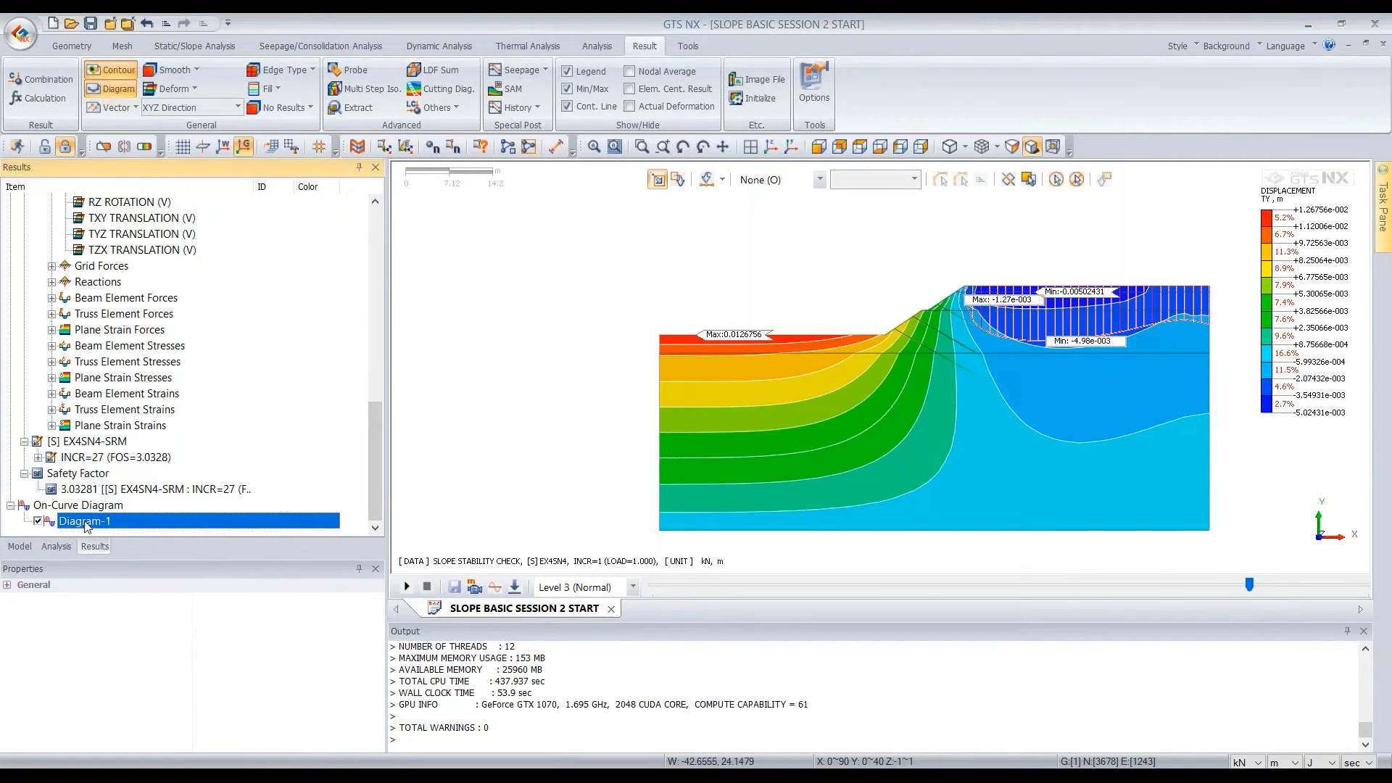
{"action": "left_click", "coordinate": [44, 507]}
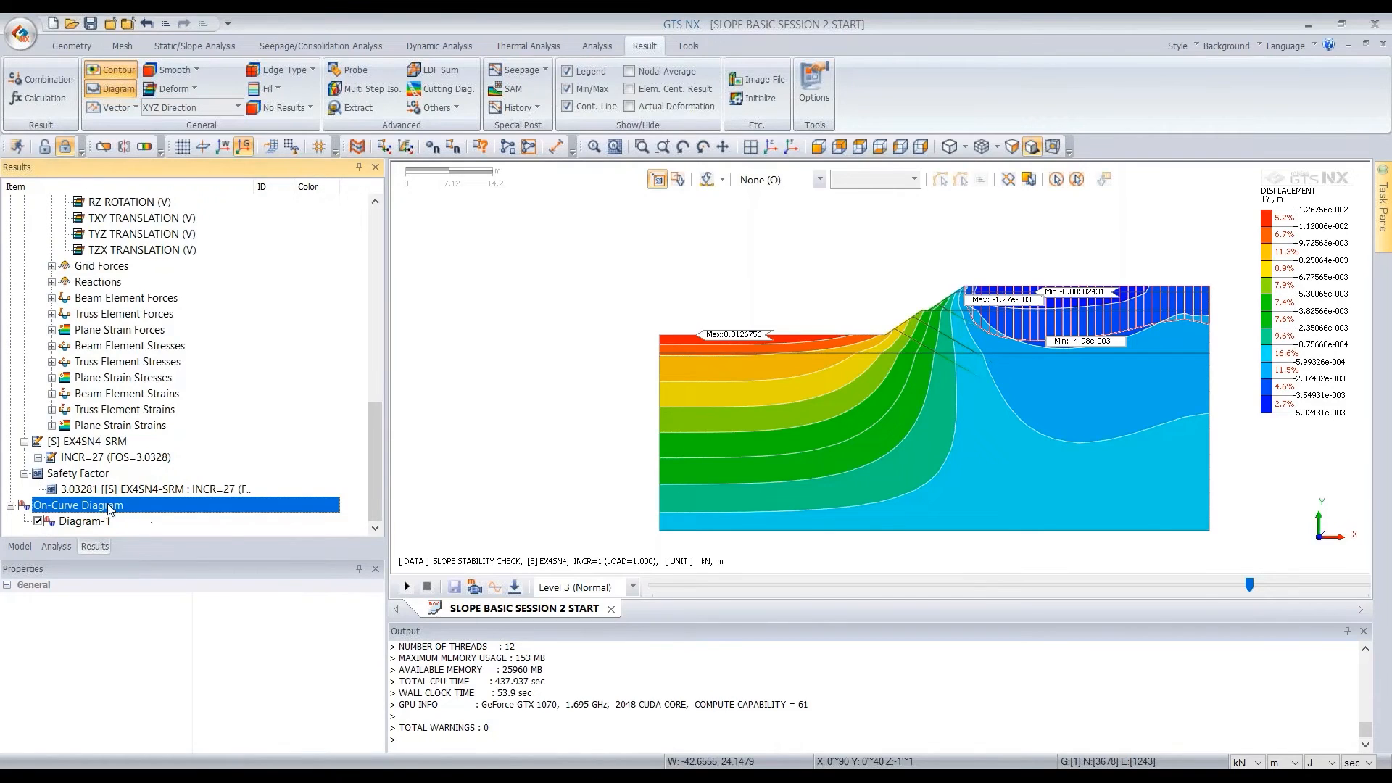
{"action": "left_click", "coordinate": [85, 521]}
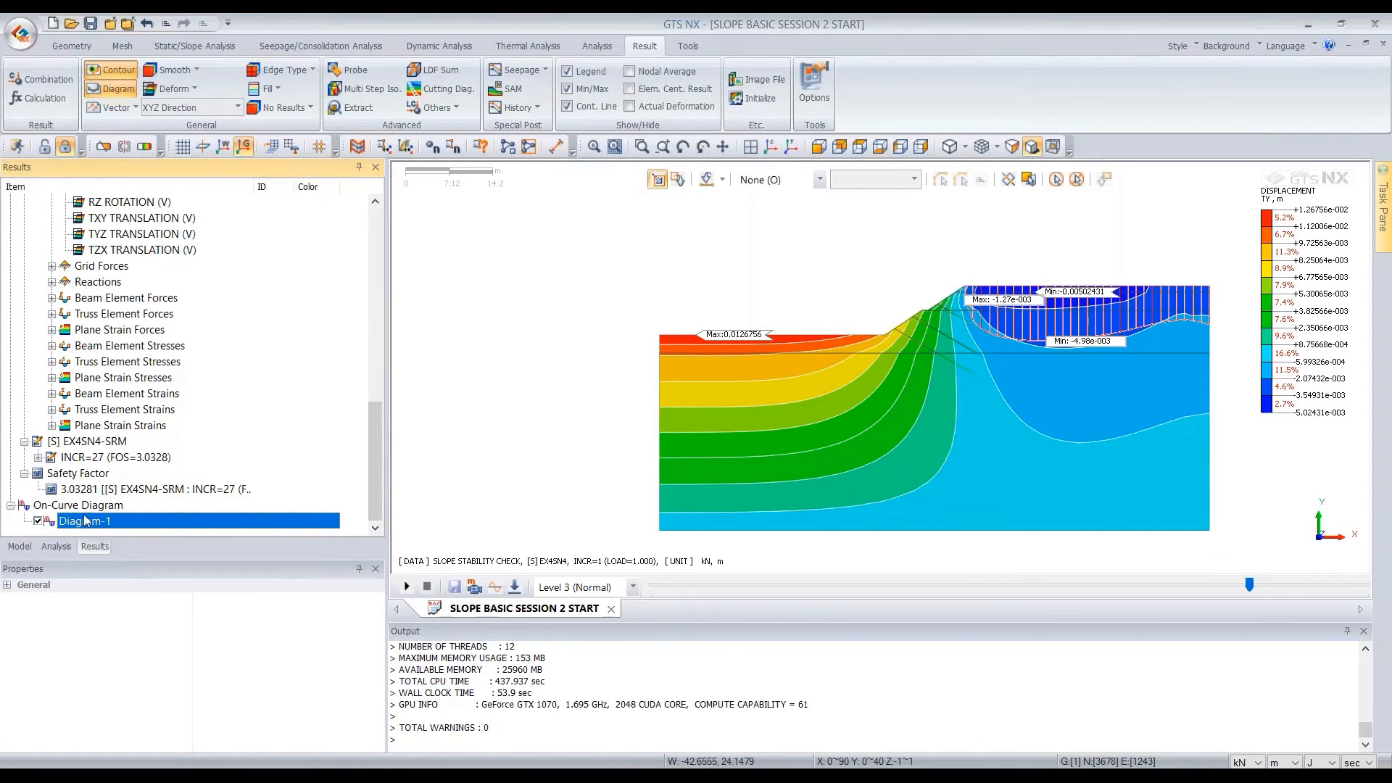
{"action": "left_click", "coordinate": [38, 522]}
{"action": "left_click", "coordinate": [39, 522]}
{"action": "left_click", "coordinate": [40, 522]}
{"action": "left_click", "coordinate": [40, 523]}
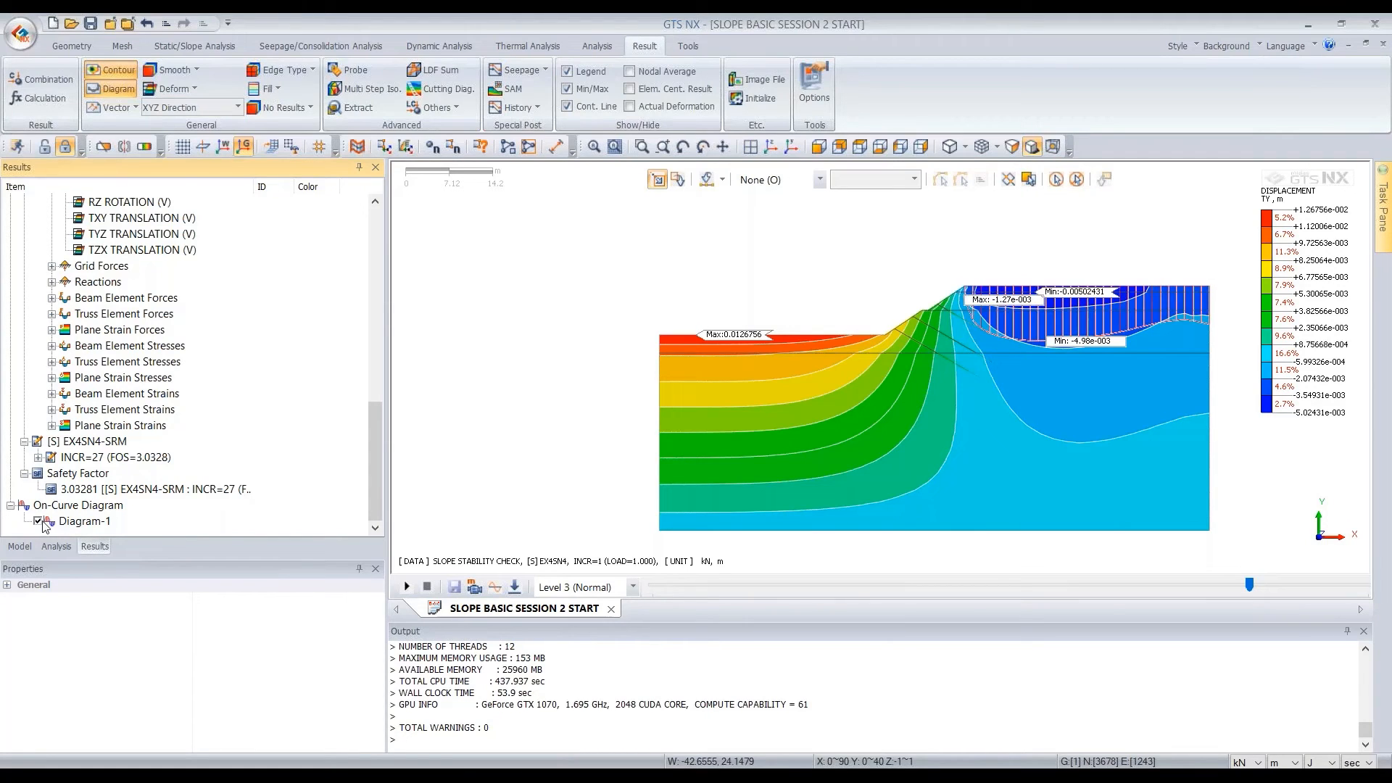
Hide the contour's Min/Max labels and inspect the cutting diagram along the slope crest up close
{"action": "left_click", "coordinate": [568, 89]}
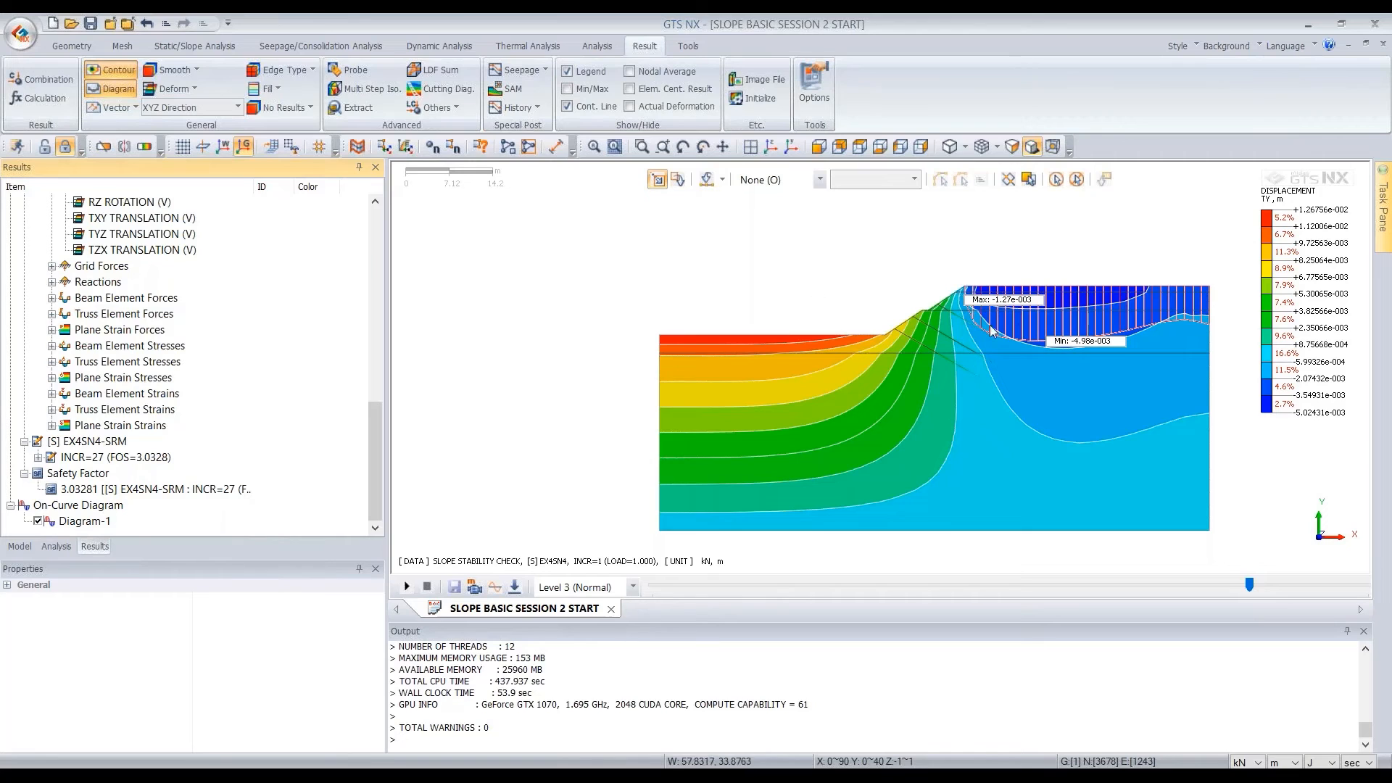
{"action": "scroll", "coordinate": [1212, 326], "scroll_direction": "up", "scroll_amount": 3}
{"action": "scroll", "coordinate": [1167, 327], "scroll_direction": "up", "scroll_amount": 1}
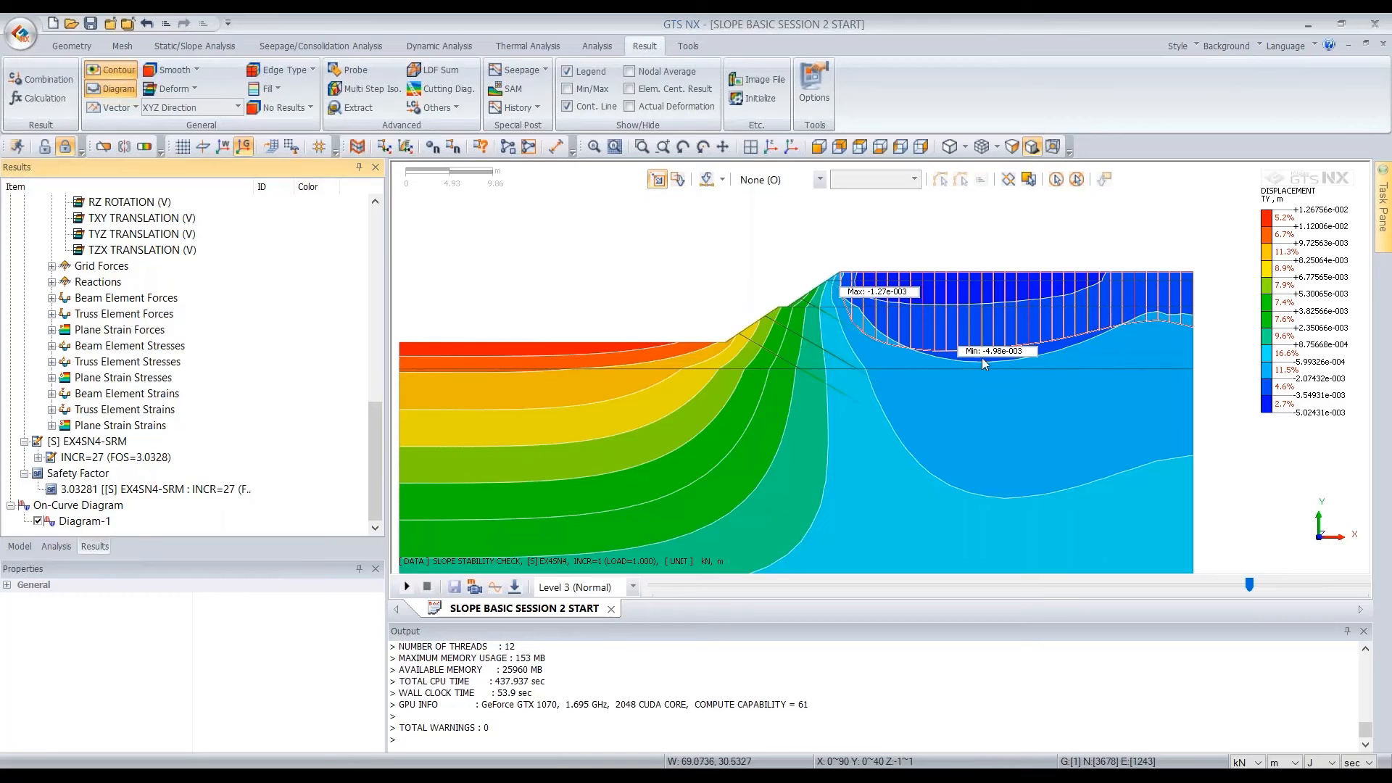
Show the table of Diagram-1, examine its coordinate and Value columns, and return to the model view
{"action": "right_click", "coordinate": [90, 522]}
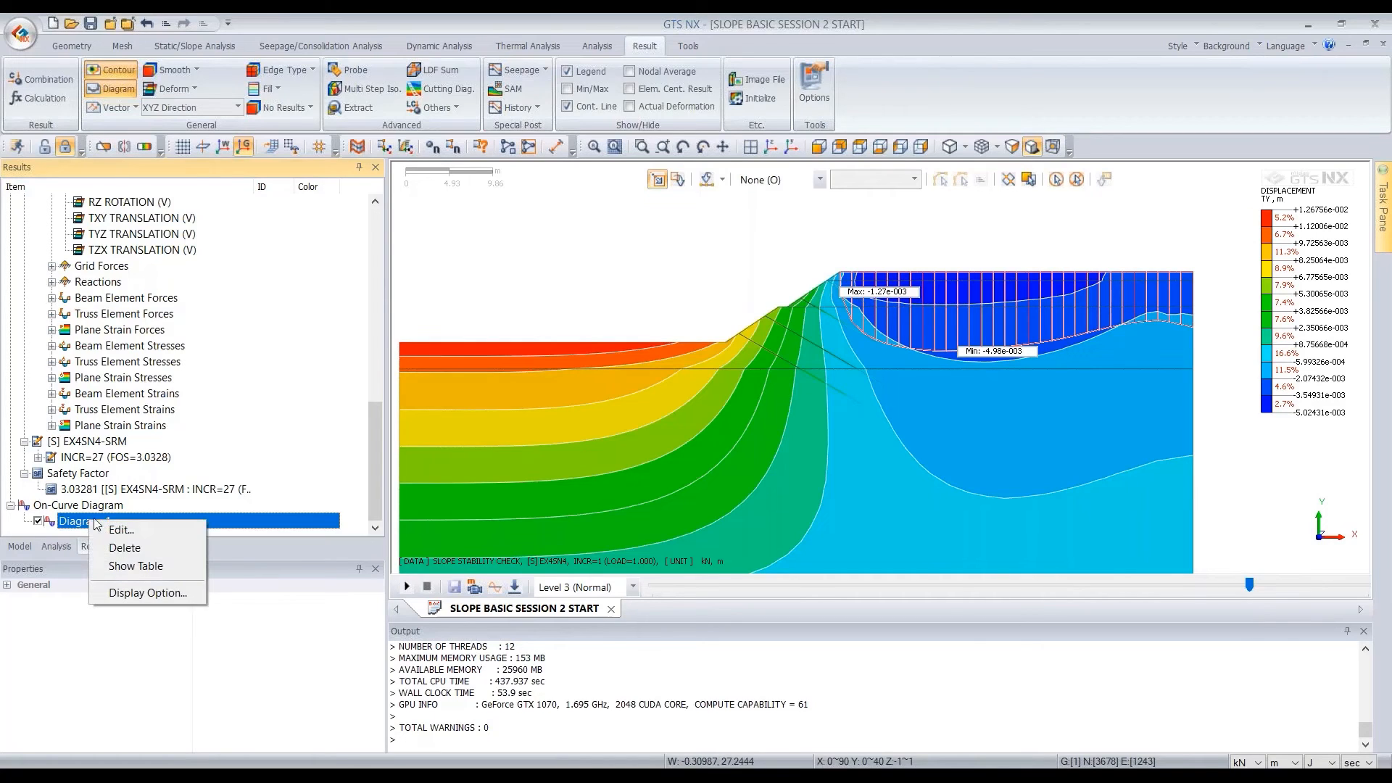
{"action": "left_click", "coordinate": [155, 567]}
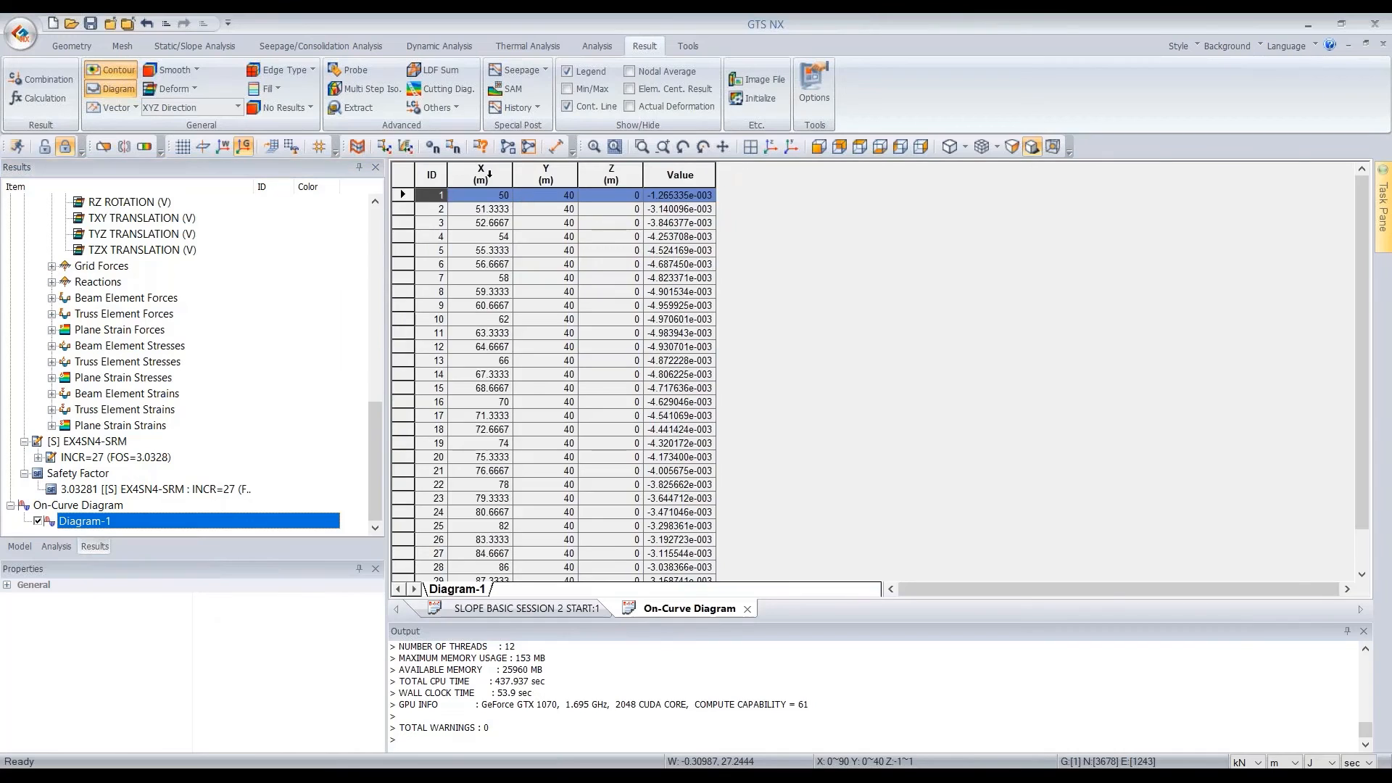
{"action": "left_click_drag", "start_coordinate": [490, 174], "coordinate": [584, 172]}
{"action": "left_click_drag", "start_coordinate": [490, 175], "coordinate": [612, 171]}
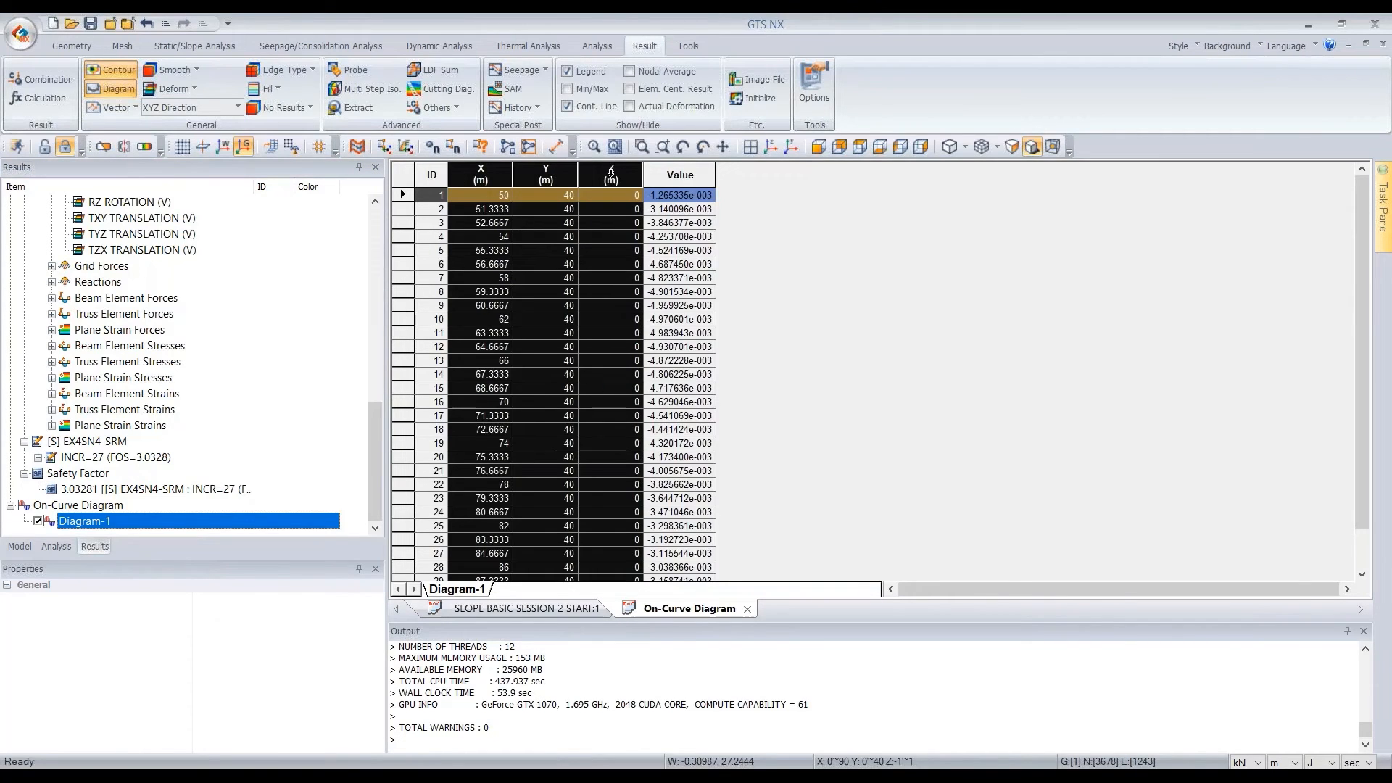
{"action": "left_click", "coordinate": [694, 175]}
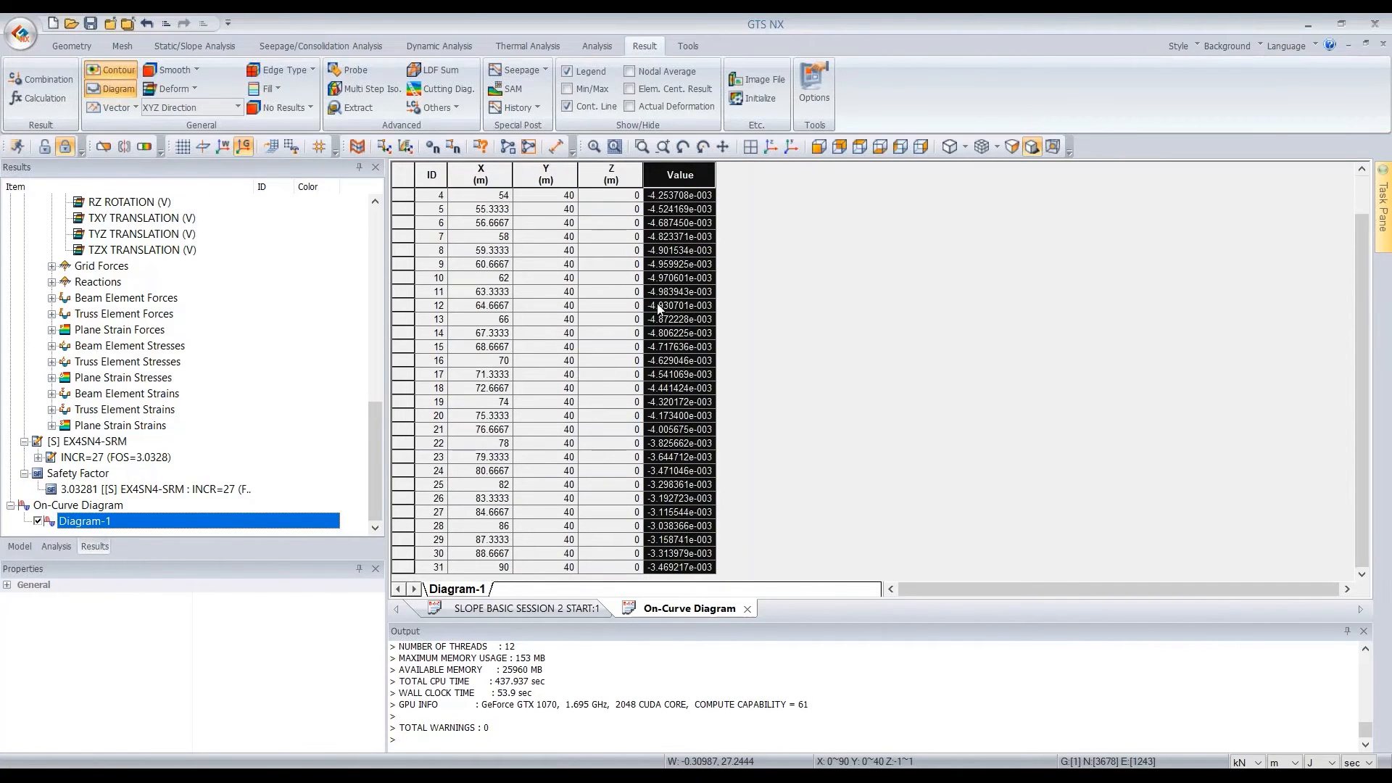
{"action": "left_click", "coordinate": [491, 174]}
{"action": "left_click", "coordinate": [680, 174]}
{"action": "left_click", "coordinate": [483, 172]}
{"action": "left_click", "coordinate": [688, 176]}
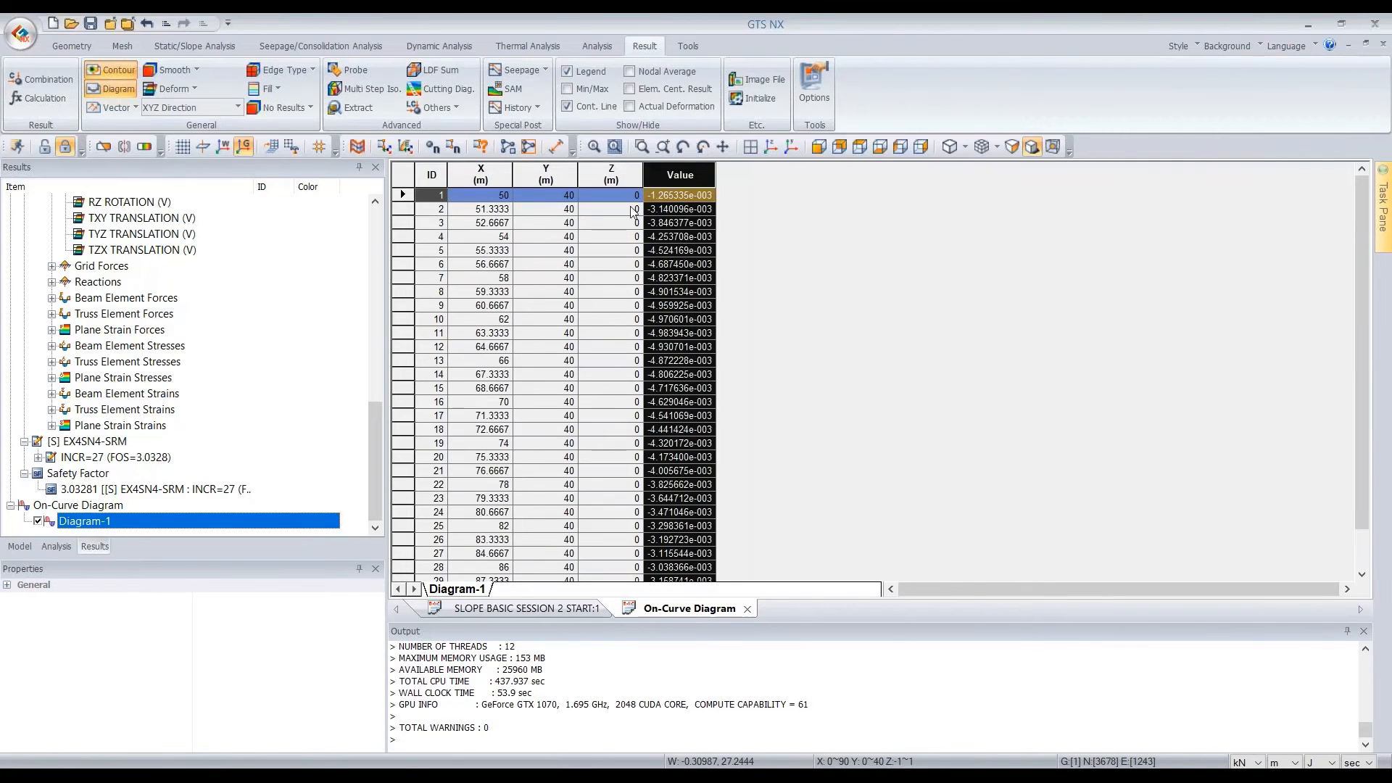
{"action": "left_click", "coordinate": [491, 174]}
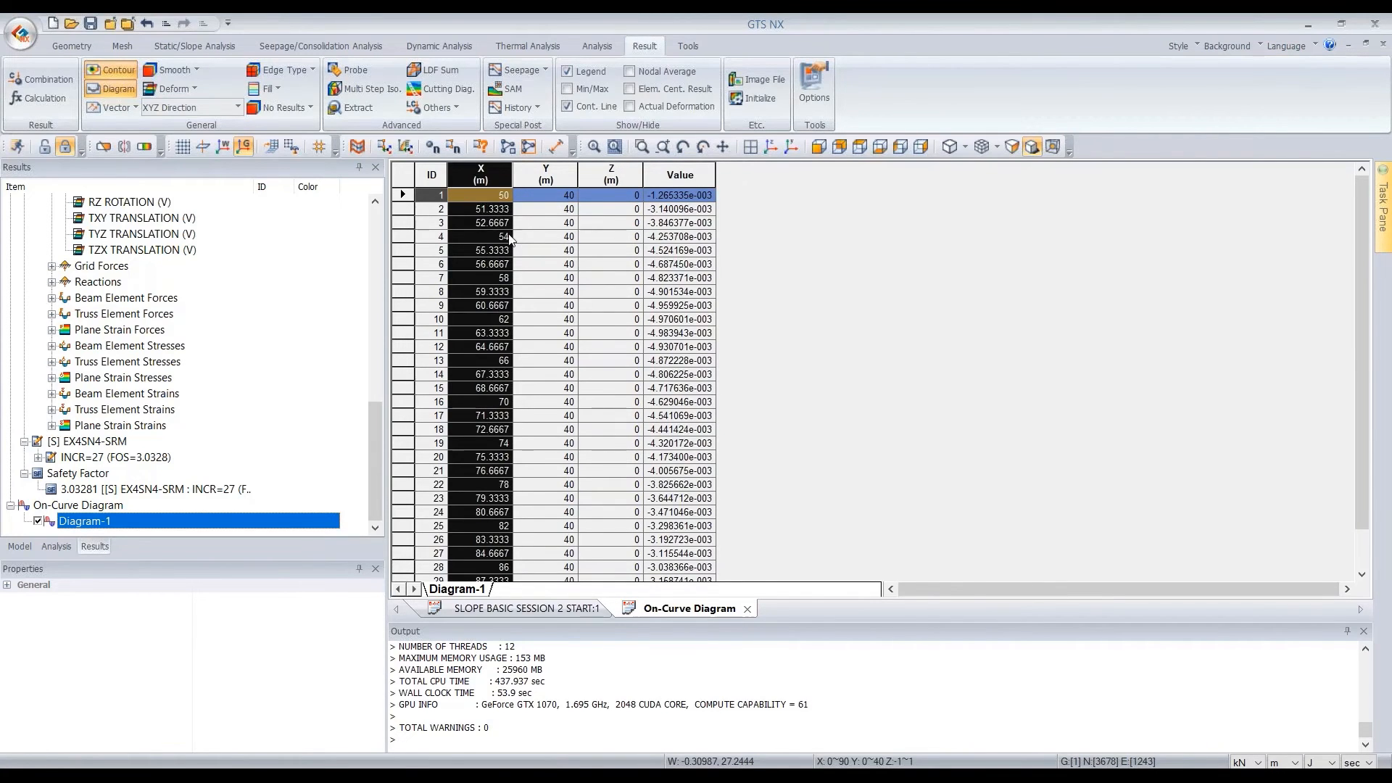
{"action": "left_click", "coordinate": [560, 614]}
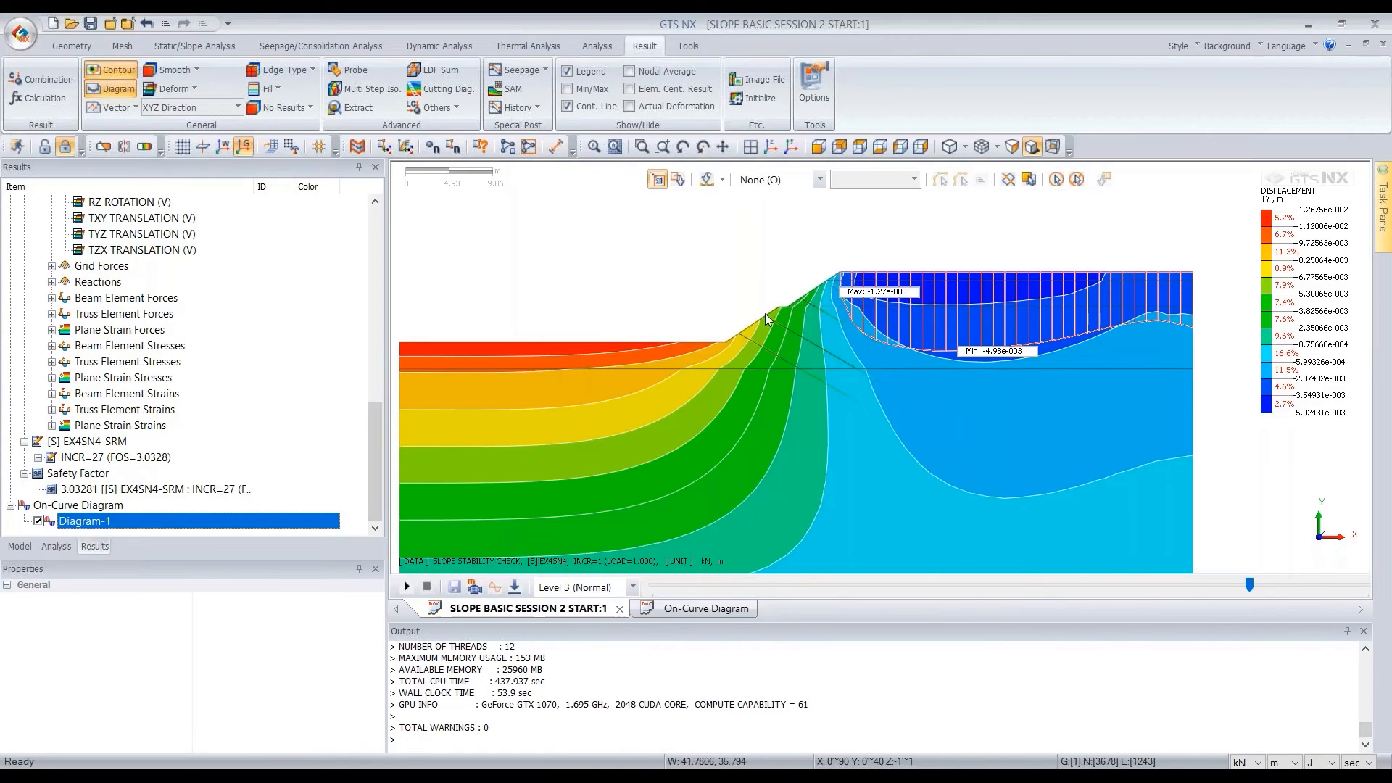
Open the On-Curve Diagram table and examine the X coordinates of Diagram-1 row by row
{"action": "left_click", "coordinate": [704, 612]}
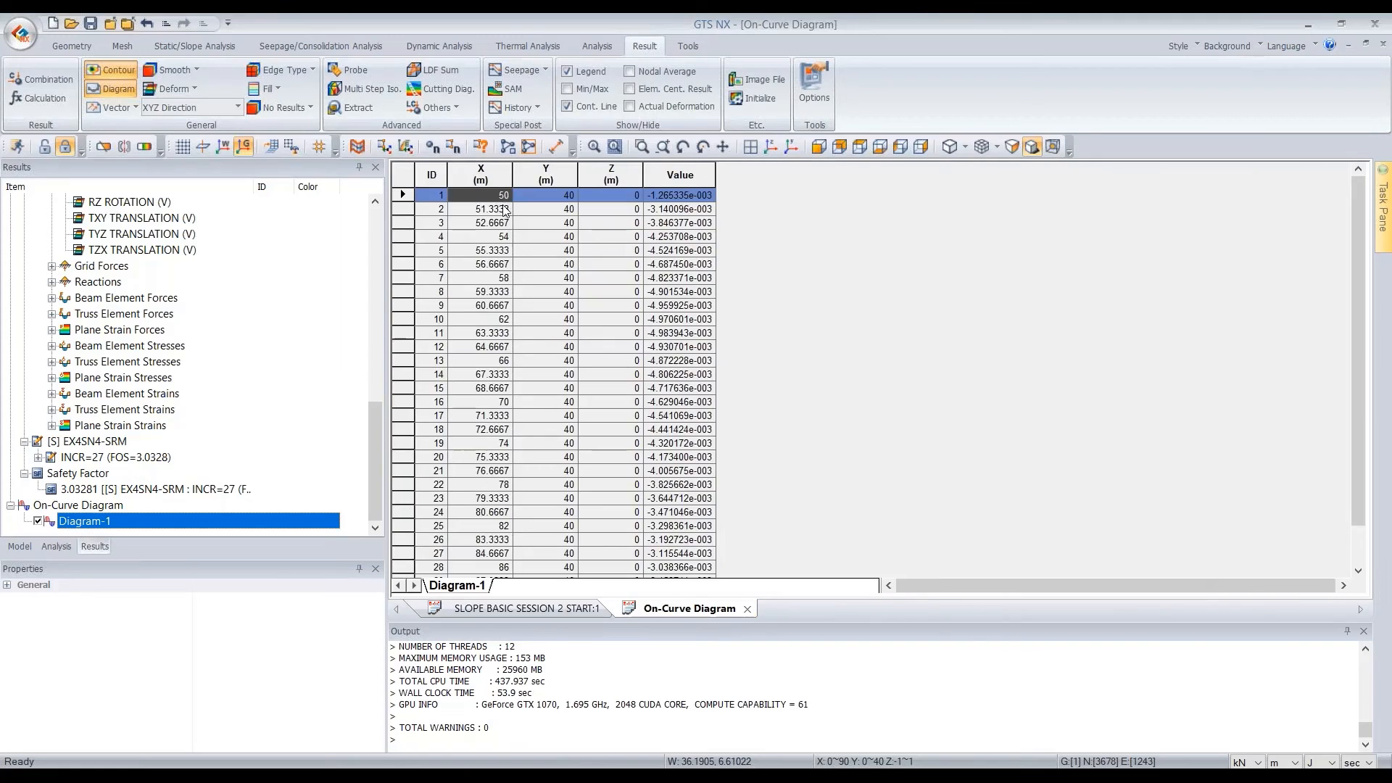
{"action": "left_click", "coordinate": [498, 211]}
{"action": "left_click", "coordinate": [498, 224]}
{"action": "left_click", "coordinate": [498, 237]}
{"action": "left_click", "coordinate": [497, 251]}
{"action": "left_click", "coordinate": [499, 264]}
{"action": "left_click", "coordinate": [494, 281]}
{"action": "left_click", "coordinate": [496, 294]}
{"action": "left_click", "coordinate": [497, 307]}
{"action": "left_click", "coordinate": [497, 320]}
Select the X and Value columns of the Diagram-1 table for review and return to the model view
{"action": "left_click_drag", "start_coordinate": [484, 211], "coordinate": [475, 586]}
{"action": "scroll", "coordinate": [467, 529], "scroll_direction": "up", "scroll_amount": 2}
{"action": "left_click_drag", "start_coordinate": [495, 198], "coordinate": [476, 498]}
{"action": "left_click_drag", "start_coordinate": [682, 197], "coordinate": [538, 613]}
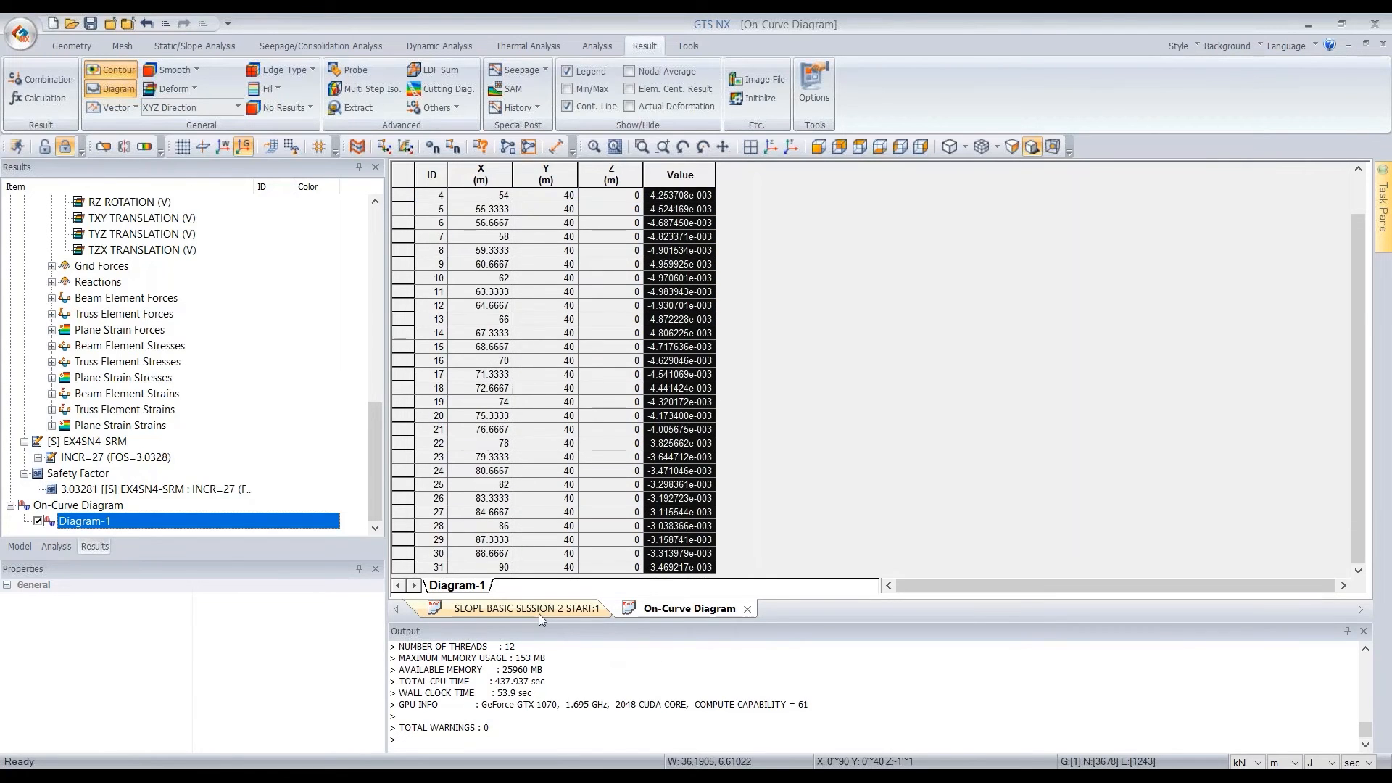
{"action": "left_click", "coordinate": [538, 614]}
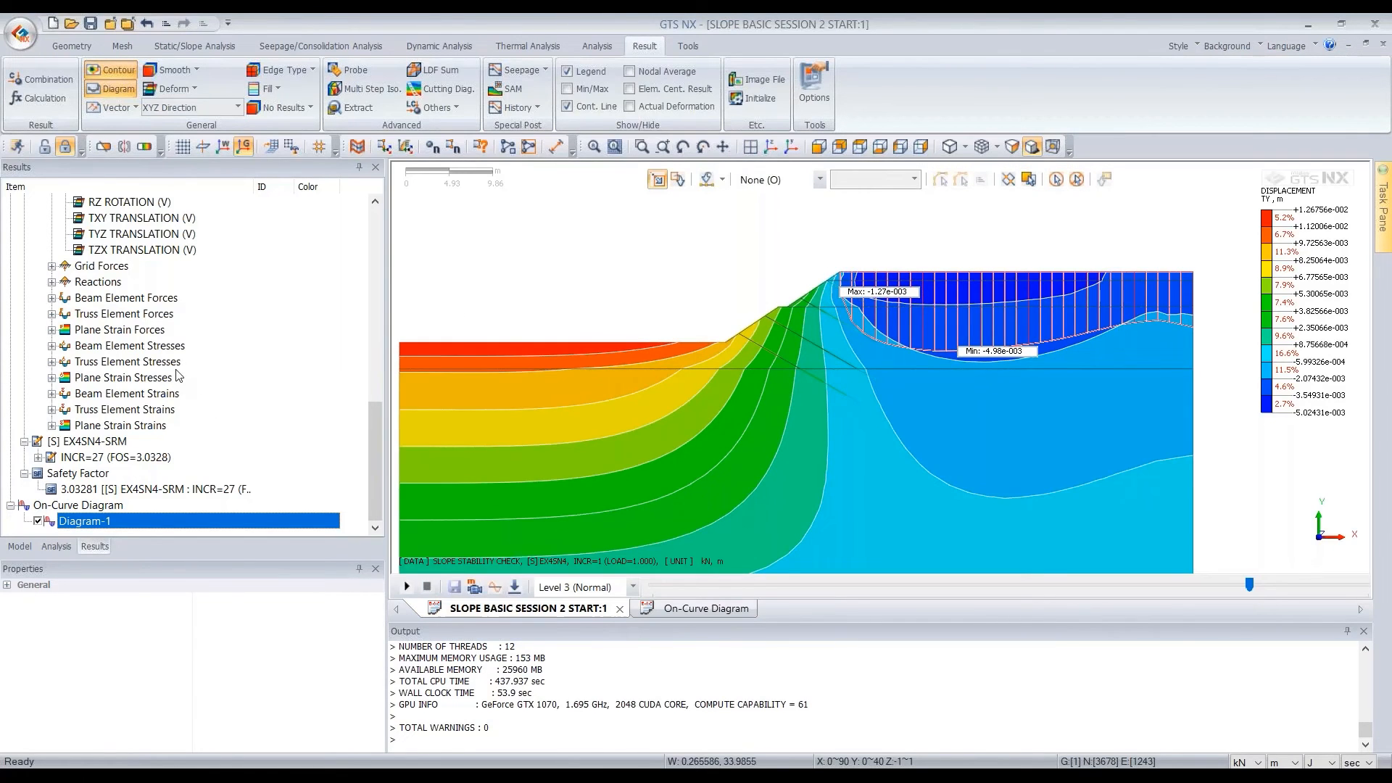
Display the beam BENDING MOMENT Y result for stress stage EX4SN4, with contour lines off and Min/Max labels on
{"action": "scroll", "coordinate": [131, 312], "scroll_direction": "up", "scroll_amount": 3}
{"action": "double_click", "coordinate": [125, 221]}
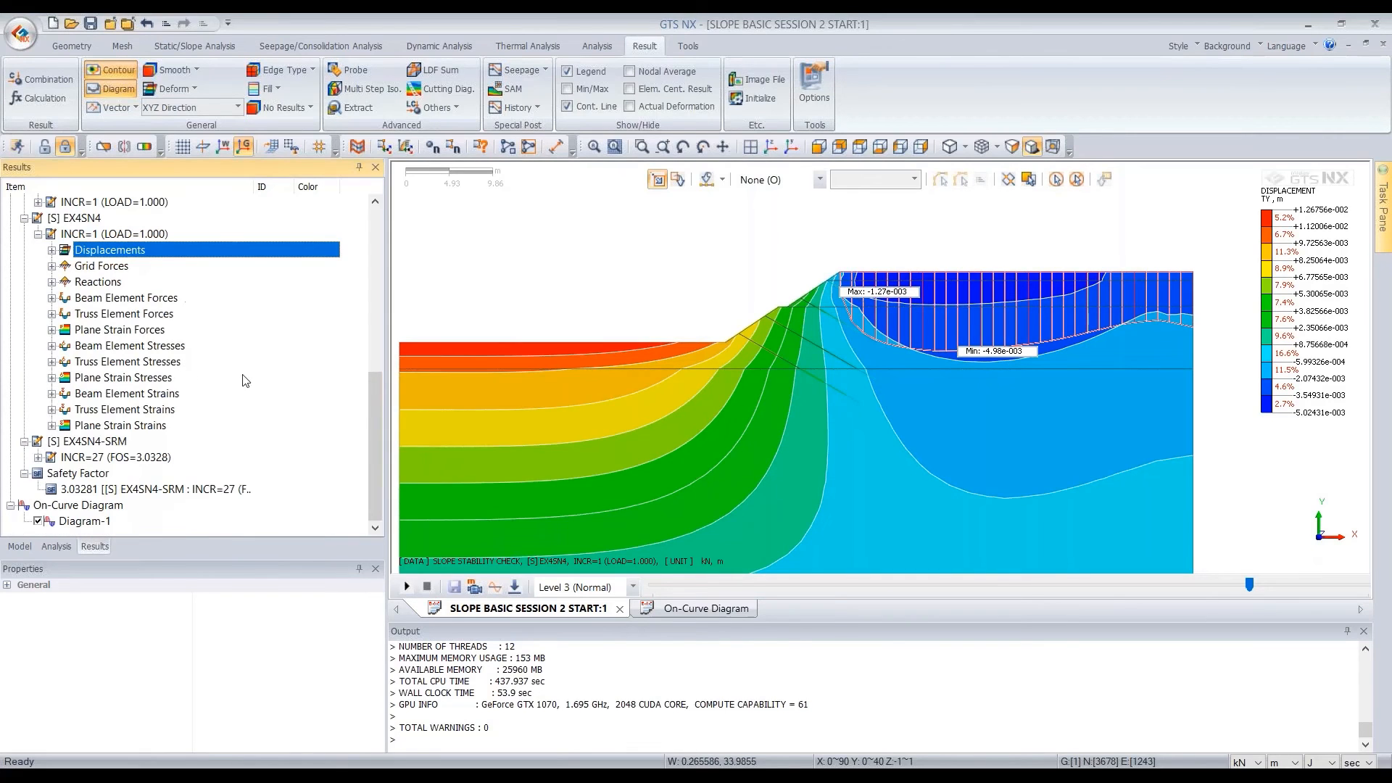
{"action": "double_click", "coordinate": [134, 300]}
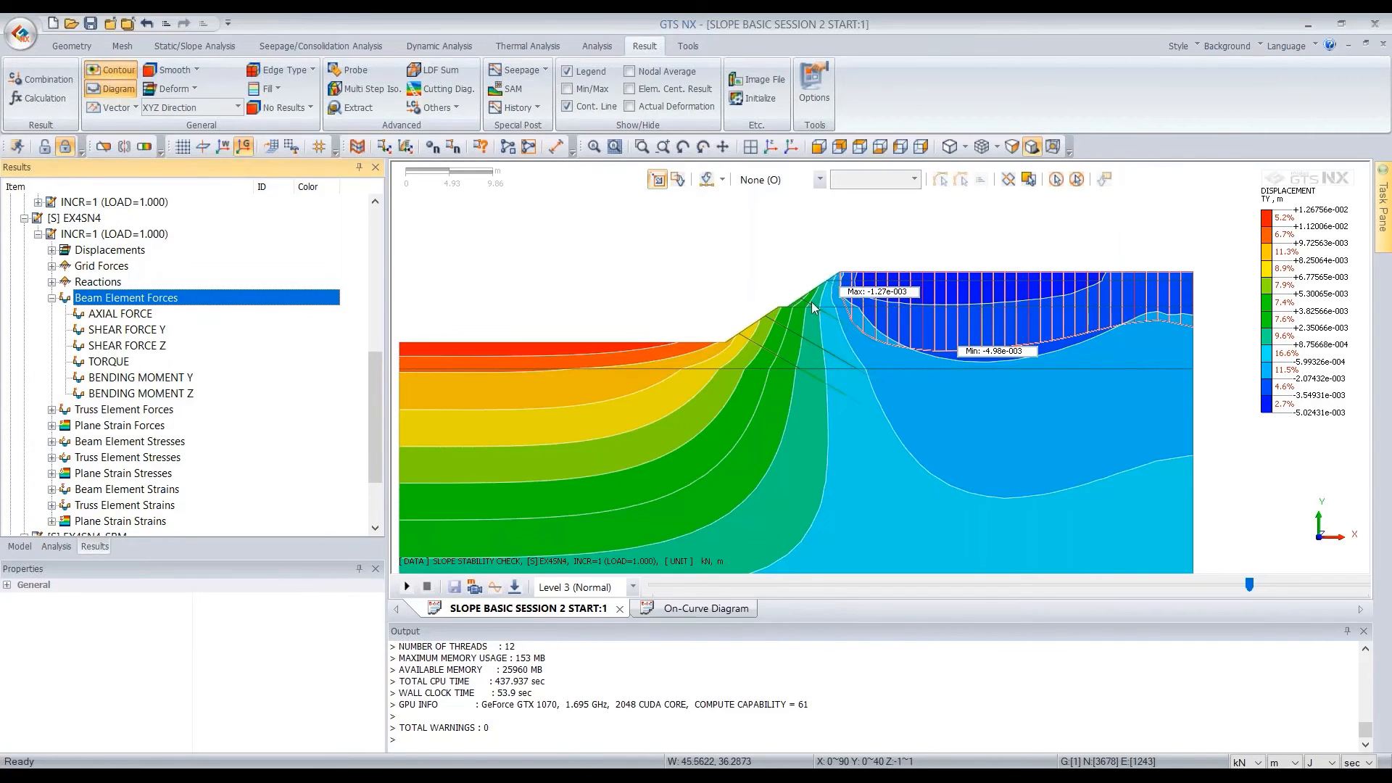
{"action": "double_click", "coordinate": [149, 378]}
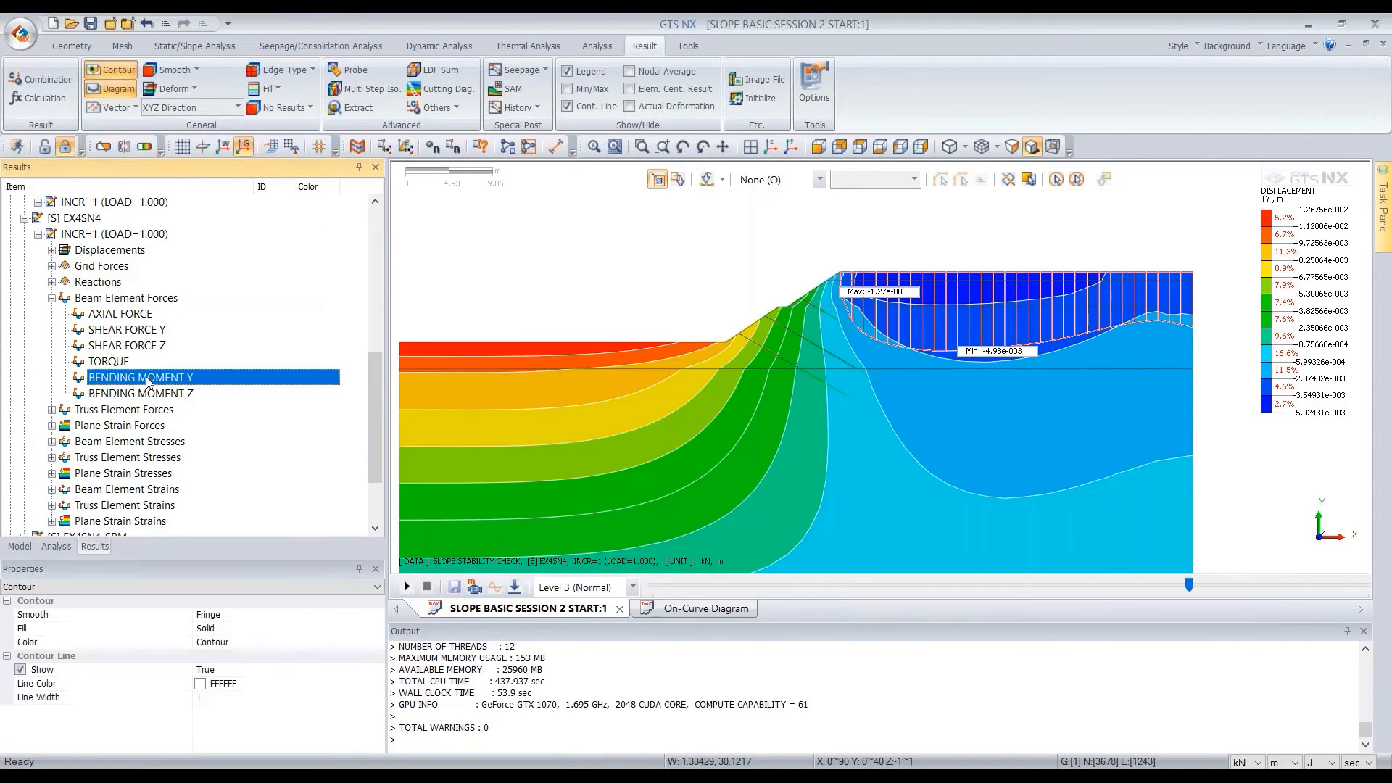
{"action": "scroll", "coordinate": [800, 292], "scroll_direction": "up", "scroll_amount": 3}
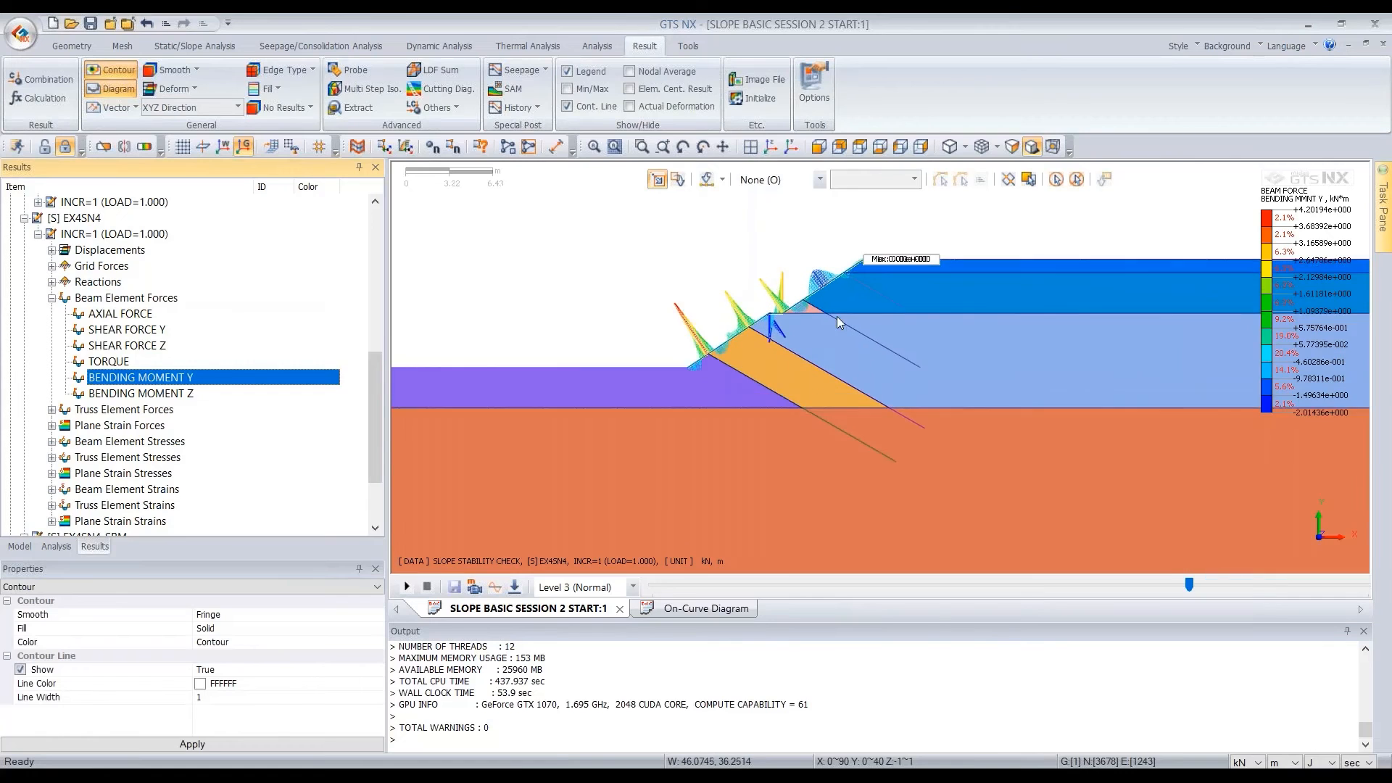
{"action": "left_click", "coordinate": [568, 106]}
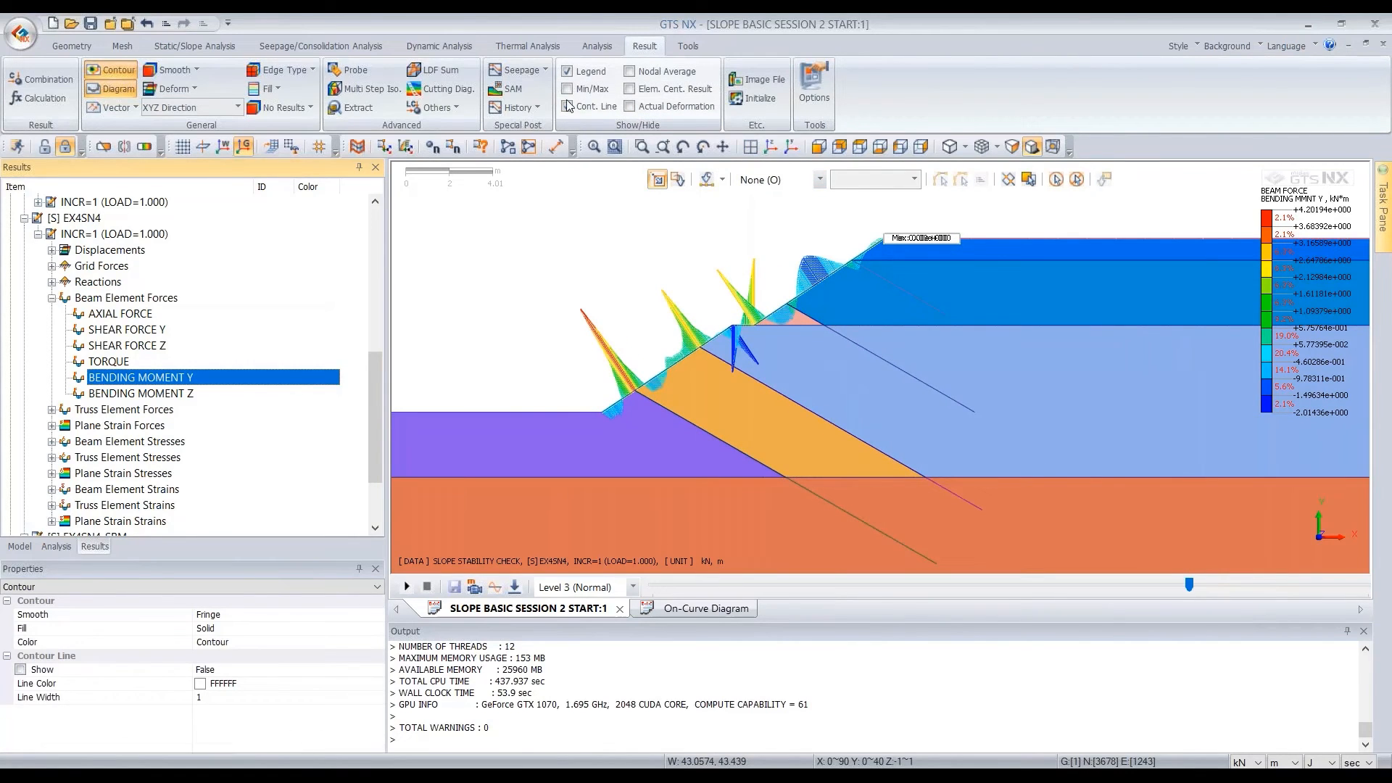
{"action": "left_click", "coordinate": [567, 89]}
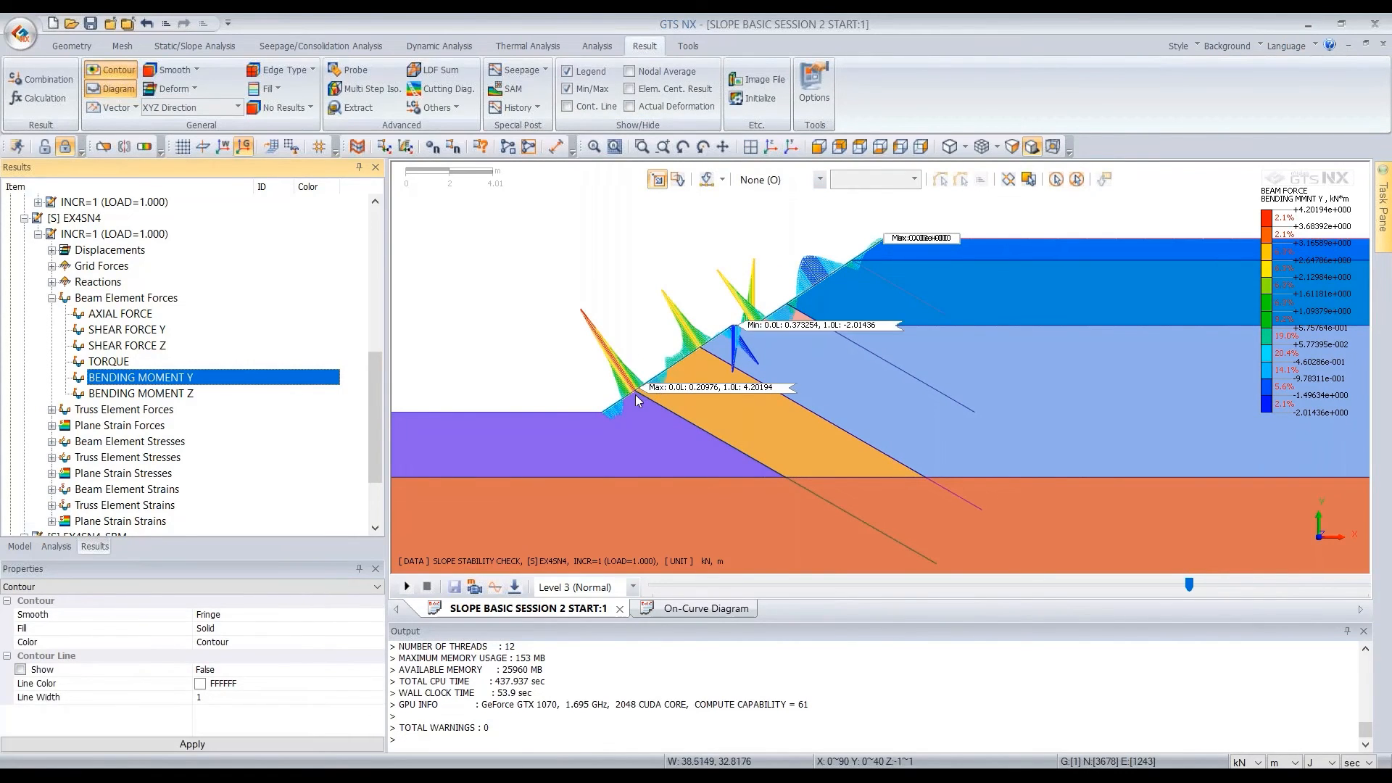
Display the beam SHEAR FORCE Z result for stage EX4SN4 and inspect it along the slope face
{"action": "left_click", "coordinate": [118, 348]}
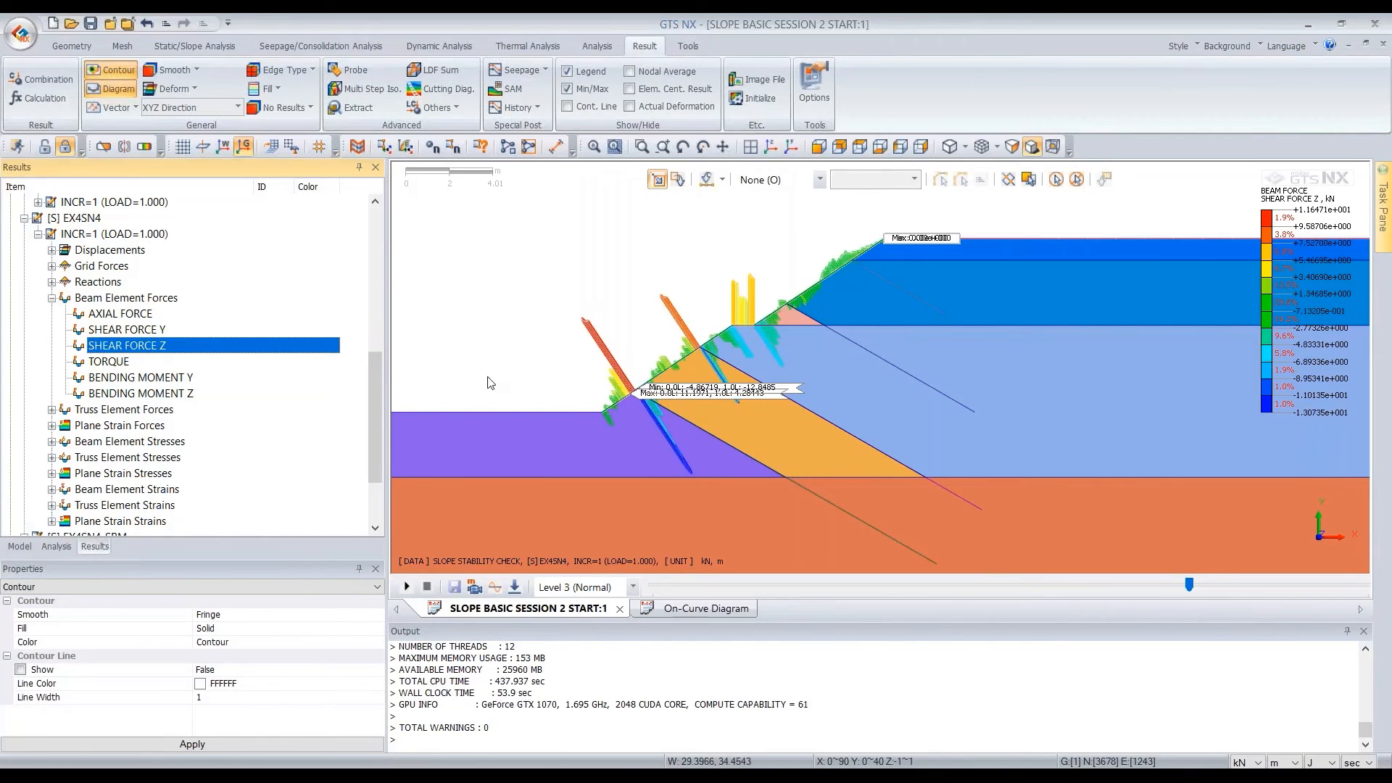
{"action": "scroll", "coordinate": [683, 406], "scroll_direction": "up", "scroll_amount": 3}
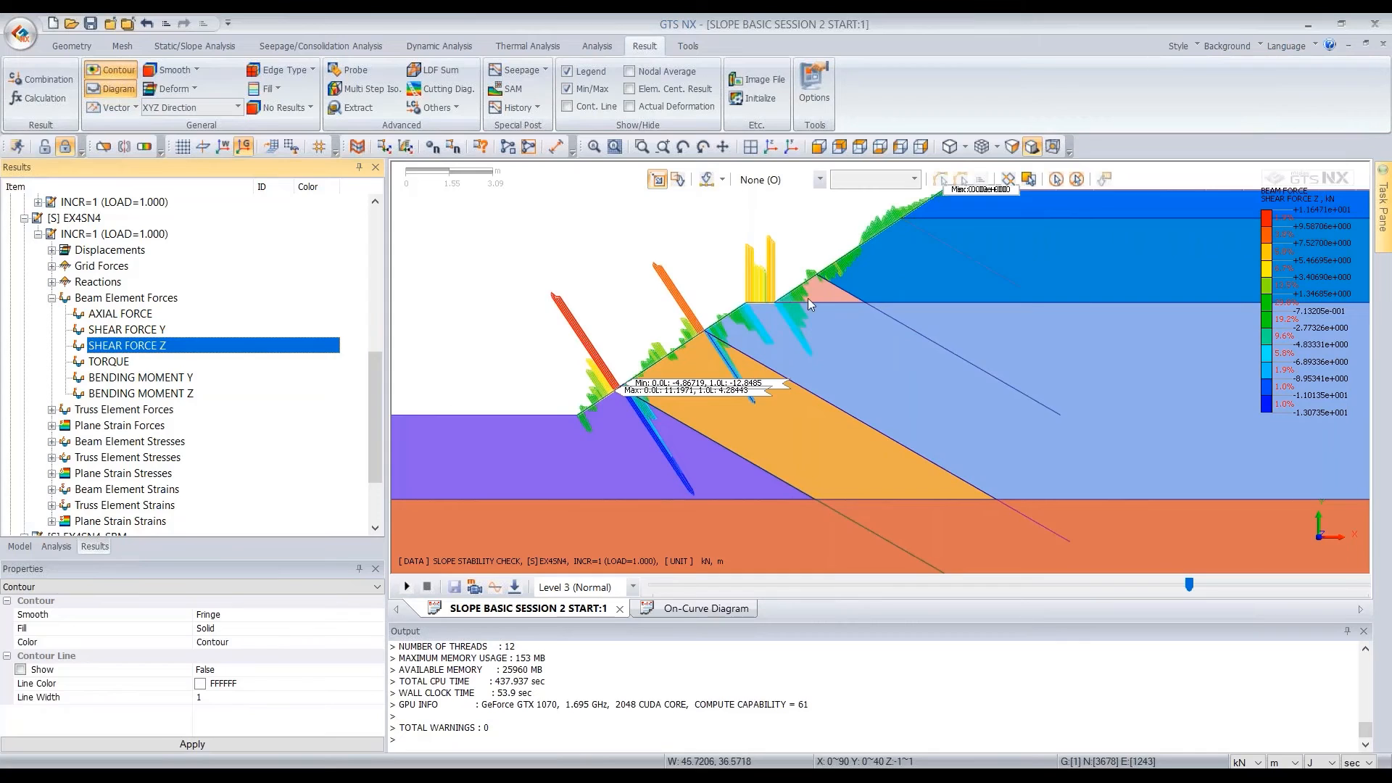
{"action": "scroll", "coordinate": [808, 298], "scroll_direction": "down", "scroll_amount": 3}
Display the truss element AXIAL FORCE result for the soil nails in stage EX4SN4
{"action": "double_click", "coordinate": [109, 298]}
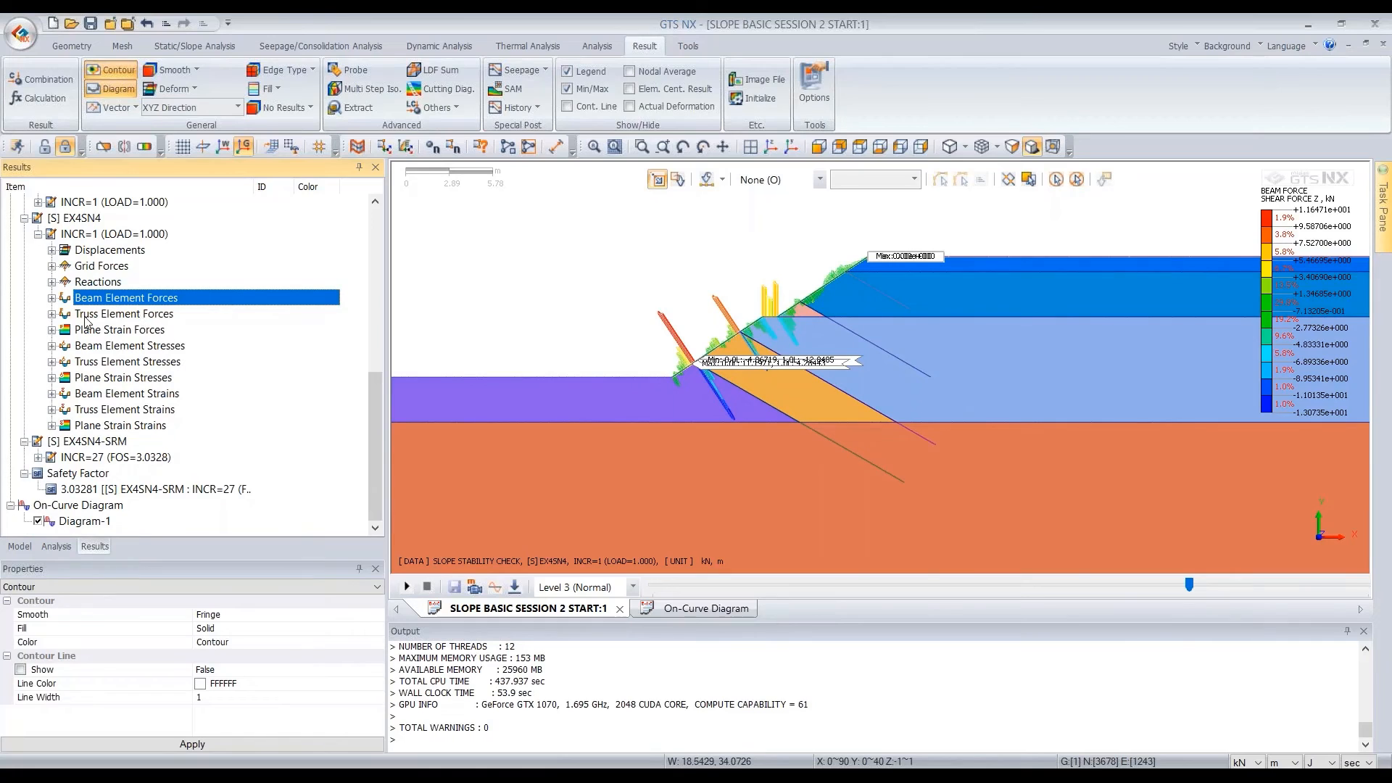
{"action": "double_click", "coordinate": [123, 314]}
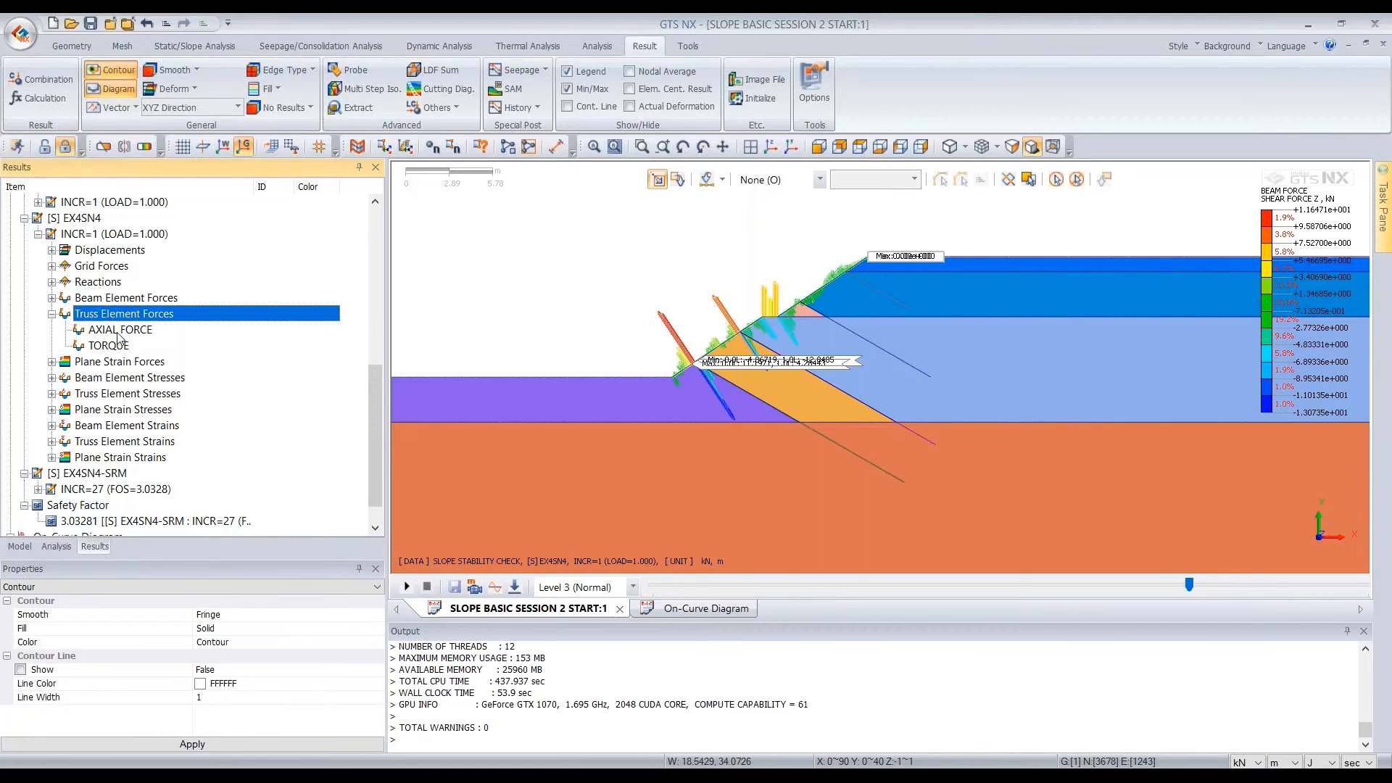
{"action": "left_click", "coordinate": [120, 329]}
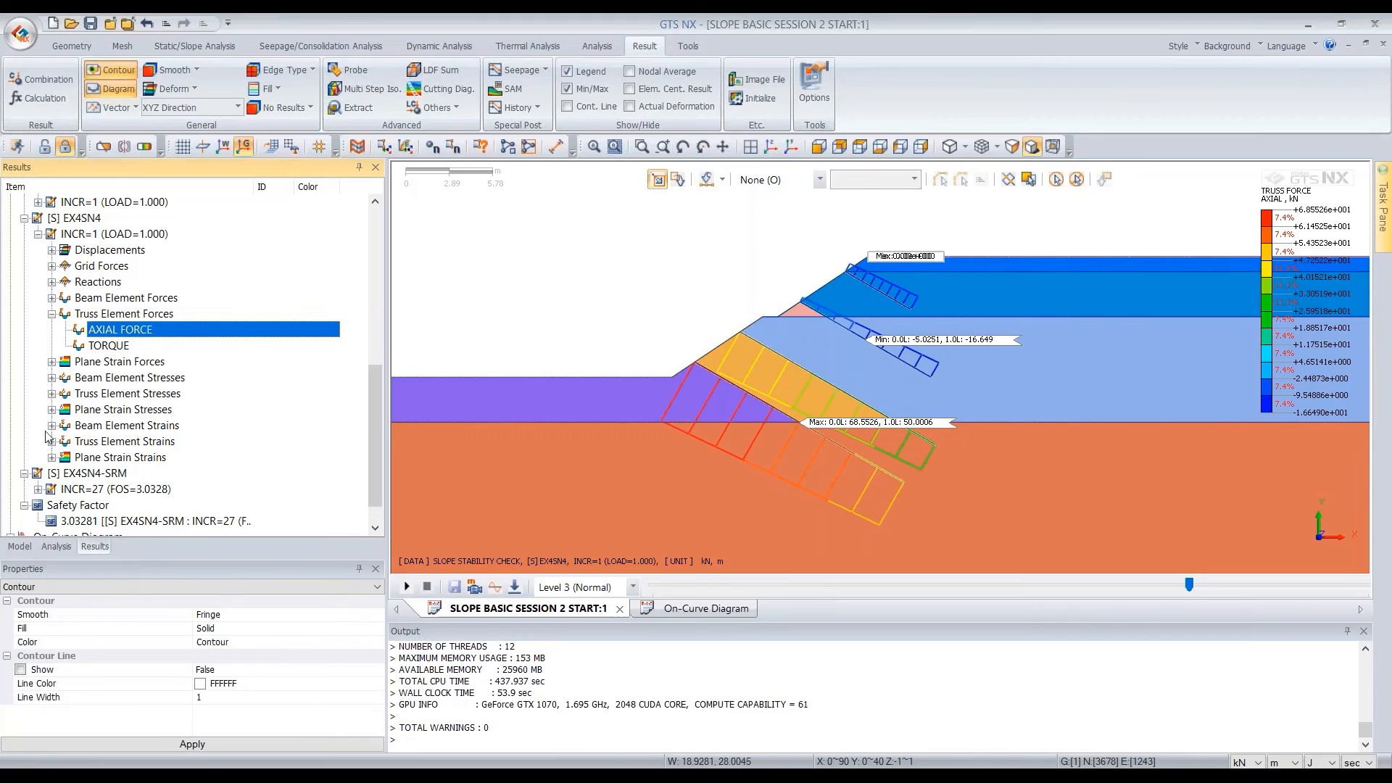
Isolate mesh set SN-1 to view the axial force in that soil nail alone
{"action": "left_click", "coordinate": [19, 546]}
{"action": "left_click", "coordinate": [59, 377]}
{"action": "double_click", "coordinate": [65, 387]}
{"action": "scroll", "coordinate": [65, 427], "scroll_direction": "down", "scroll_amount": 1}
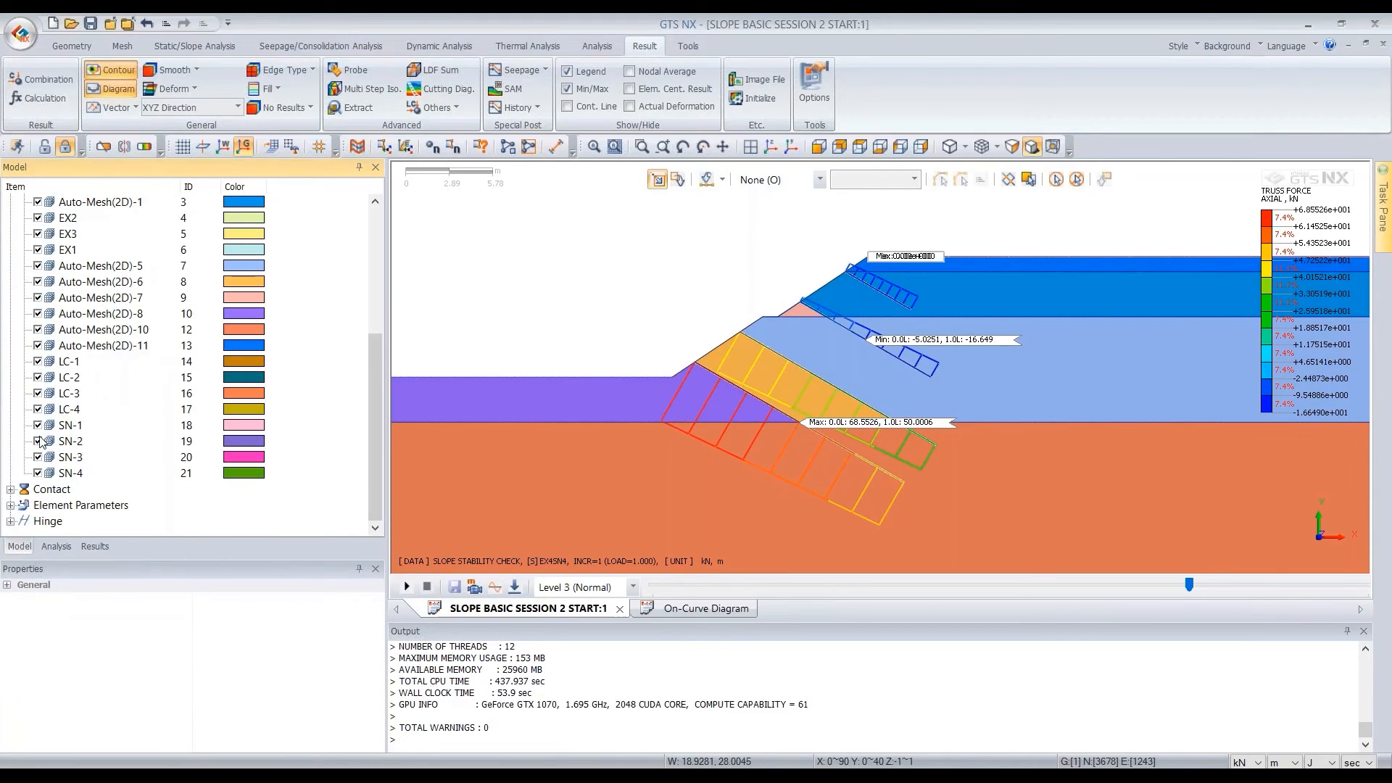
{"action": "right_click", "coordinate": [84, 426]}
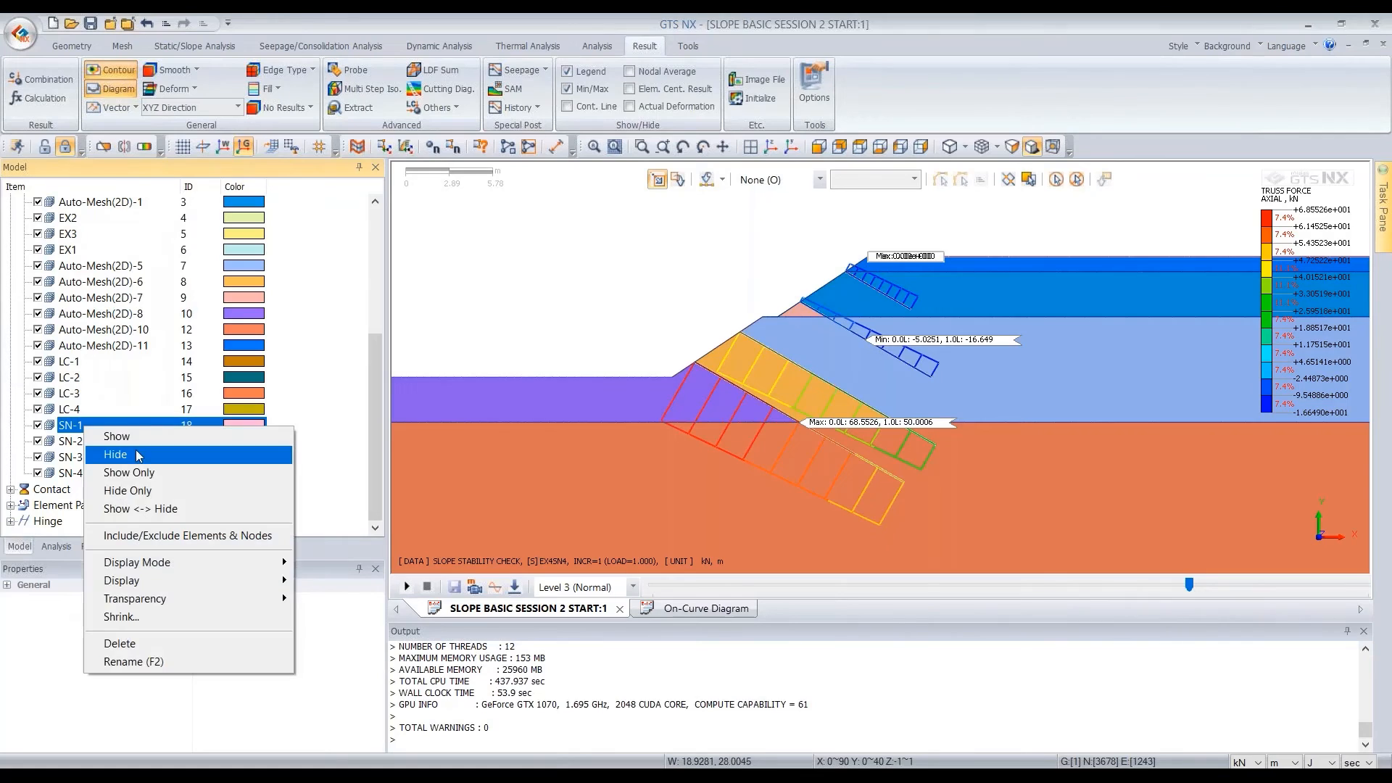
{"action": "left_click", "coordinate": [152, 478]}
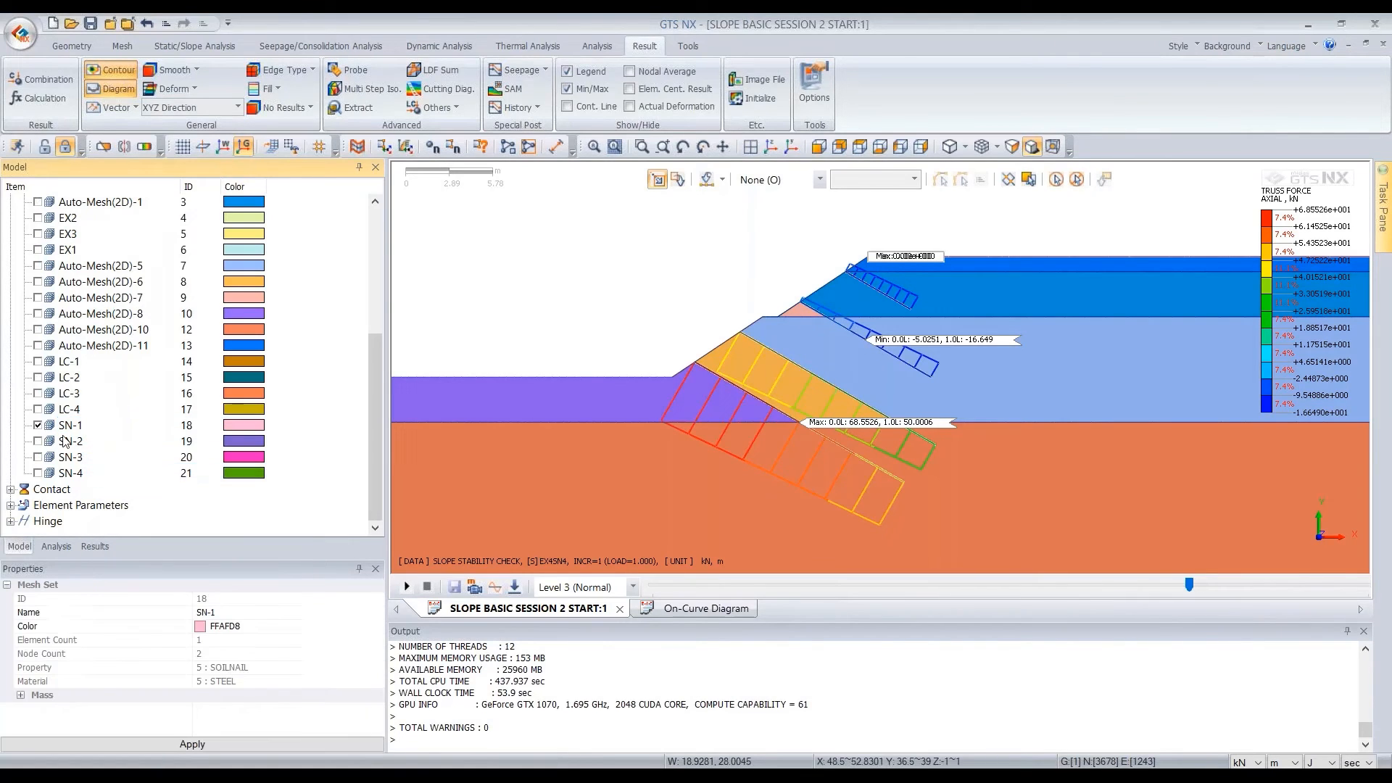
Hide SN-1, and show and hide SN-2, SN-3 and SN-4 one by one to inspect each nail's axial force
{"action": "left_click", "coordinate": [38, 425]}
{"action": "left_click", "coordinate": [38, 441]}
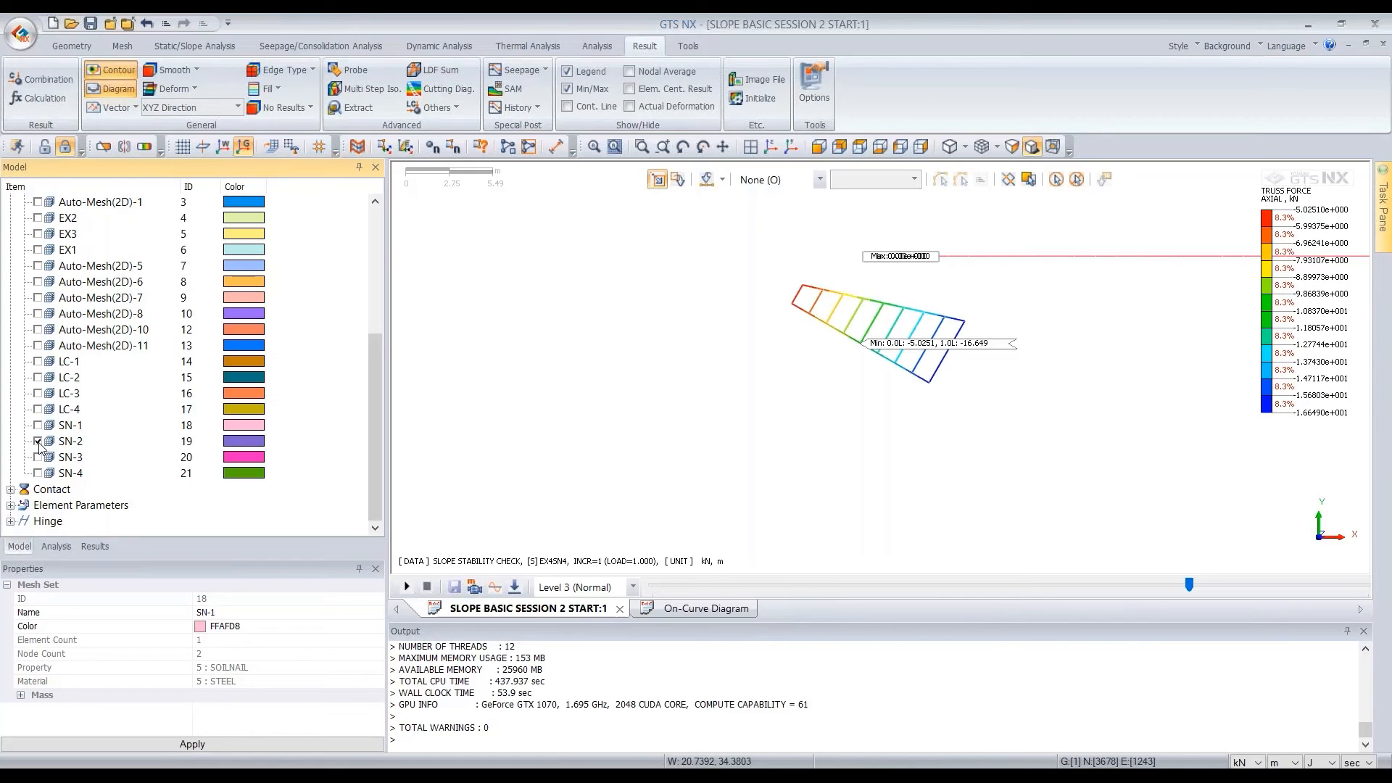
{"action": "left_click", "coordinate": [38, 441]}
{"action": "left_click", "coordinate": [38, 457]}
{"action": "left_click", "coordinate": [37, 457]}
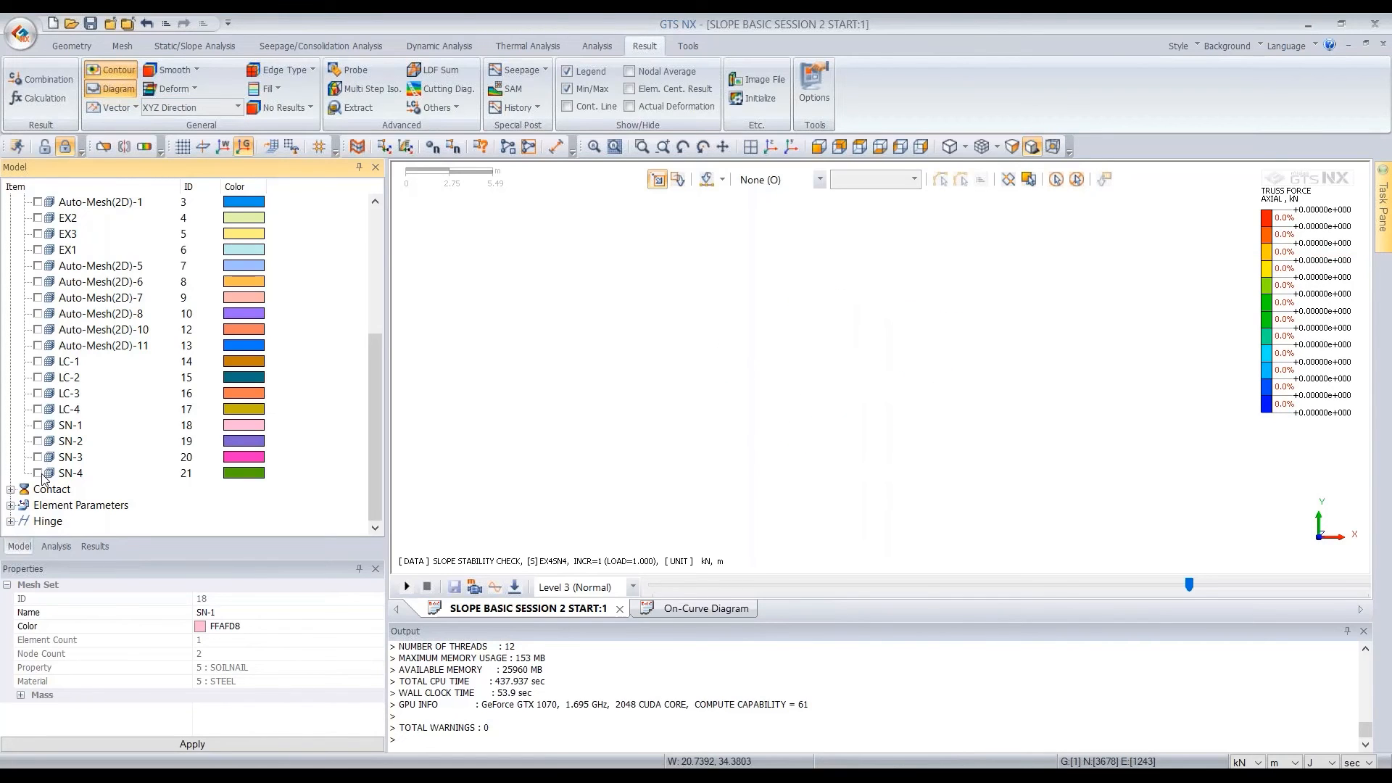
{"action": "left_click", "coordinate": [37, 473]}
{"action": "left_click", "coordinate": [37, 473]}
Show all mesh sets of the model again
{"action": "left_click", "coordinate": [94, 546]}
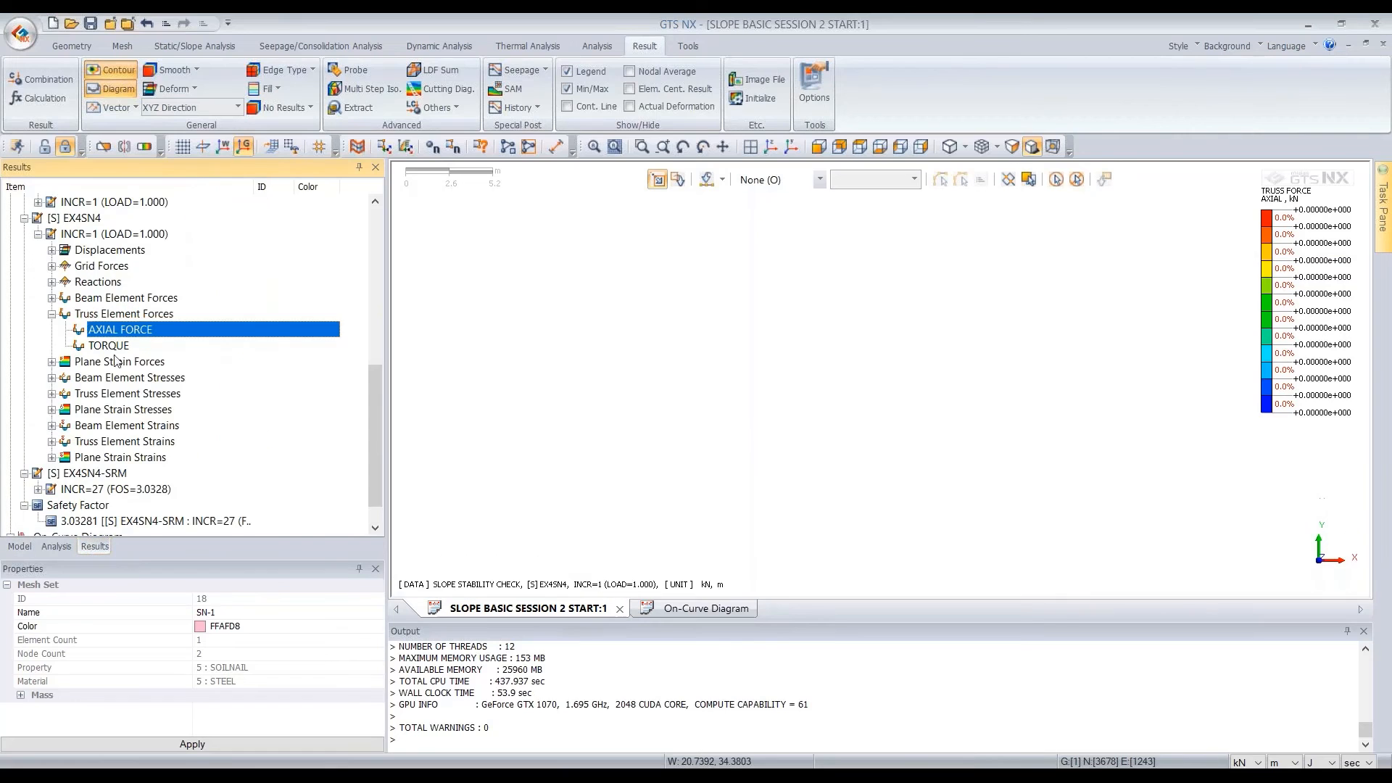
{"action": "left_click", "coordinate": [20, 546]}
{"action": "scroll", "coordinate": [29, 362], "scroll_direction": "up", "scroll_amount": 3}
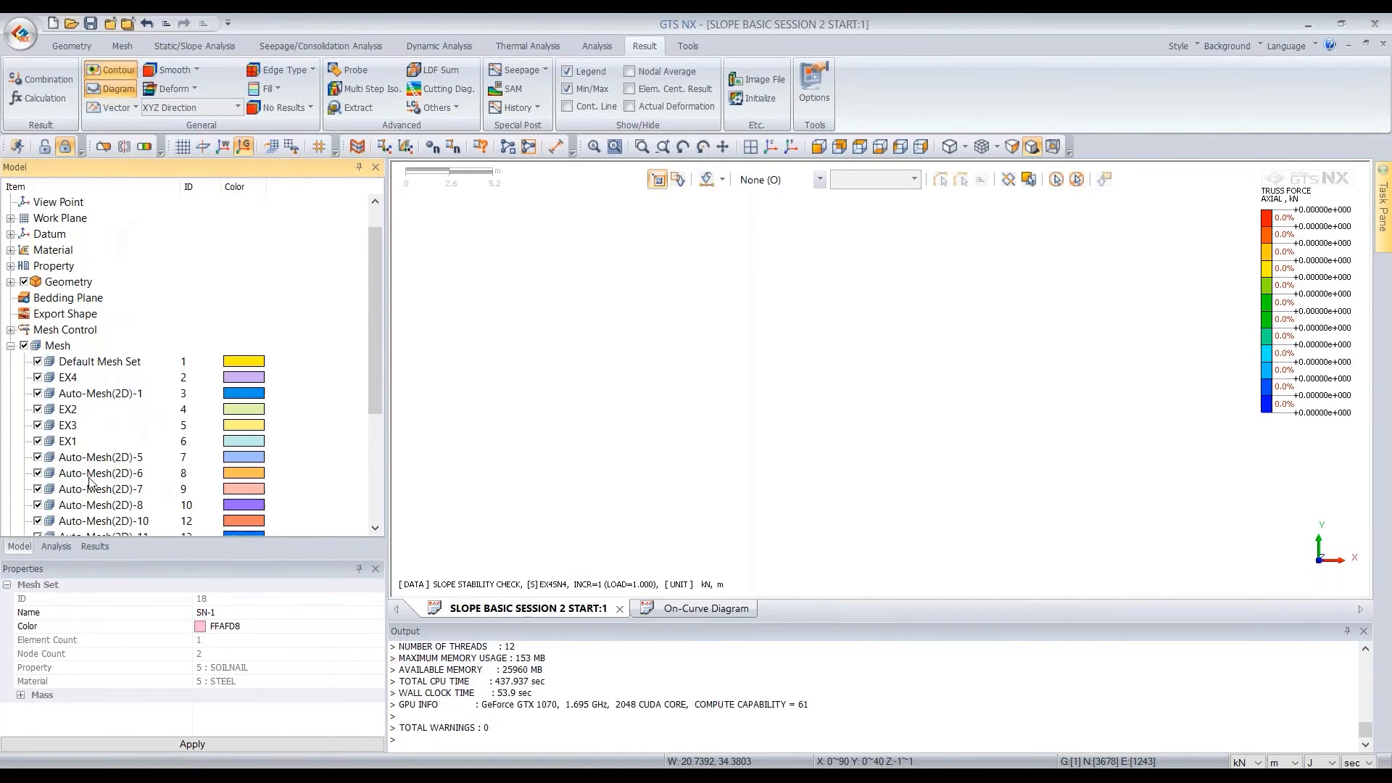
{"action": "left_click", "coordinate": [24, 346]}
Display the nodal seepage PORE PRESSURE HEAD result for seepage stage [W] EX4SN4
{"action": "left_click", "coordinate": [94, 546]}
{"action": "scroll", "coordinate": [127, 351], "scroll_direction": "down", "scroll_amount": 1}
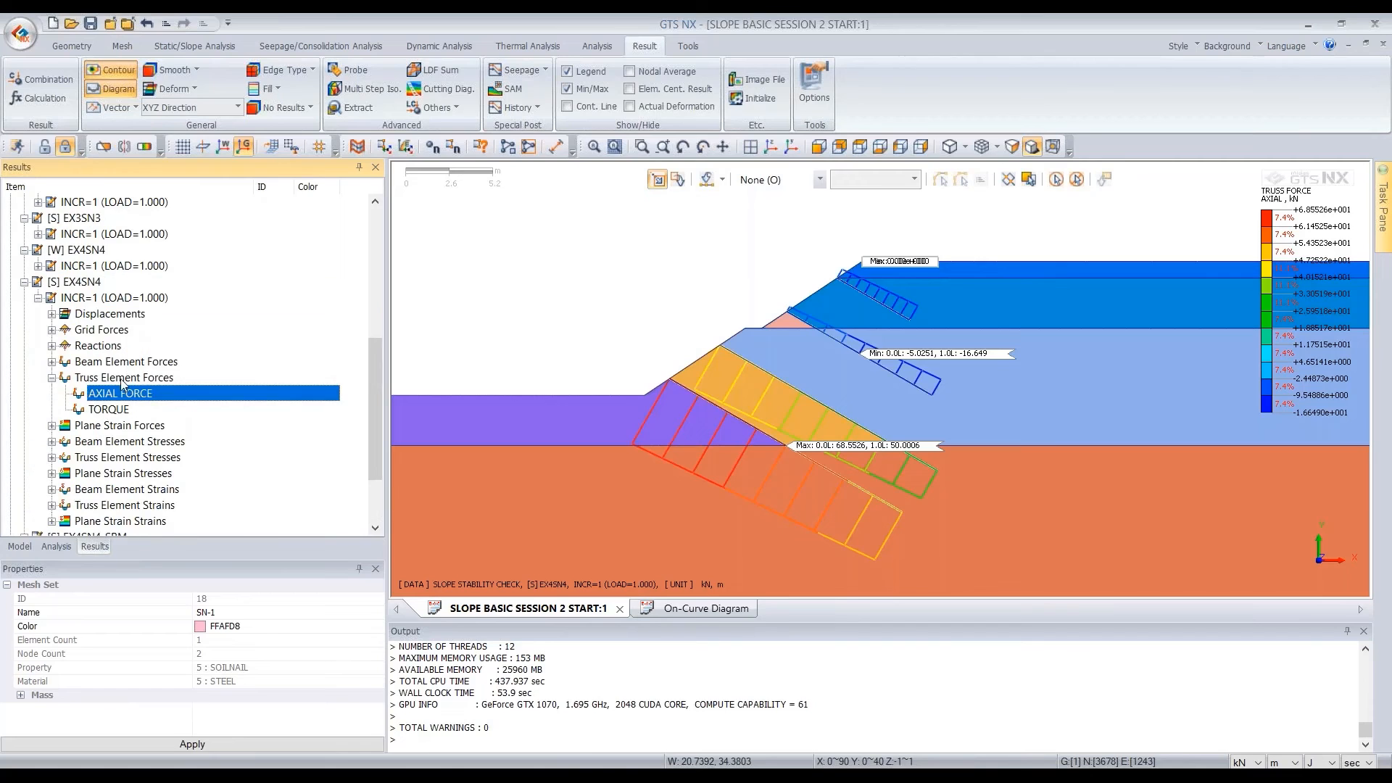
{"action": "double_click", "coordinate": [122, 380]}
{"action": "double_click", "coordinate": [107, 298]}
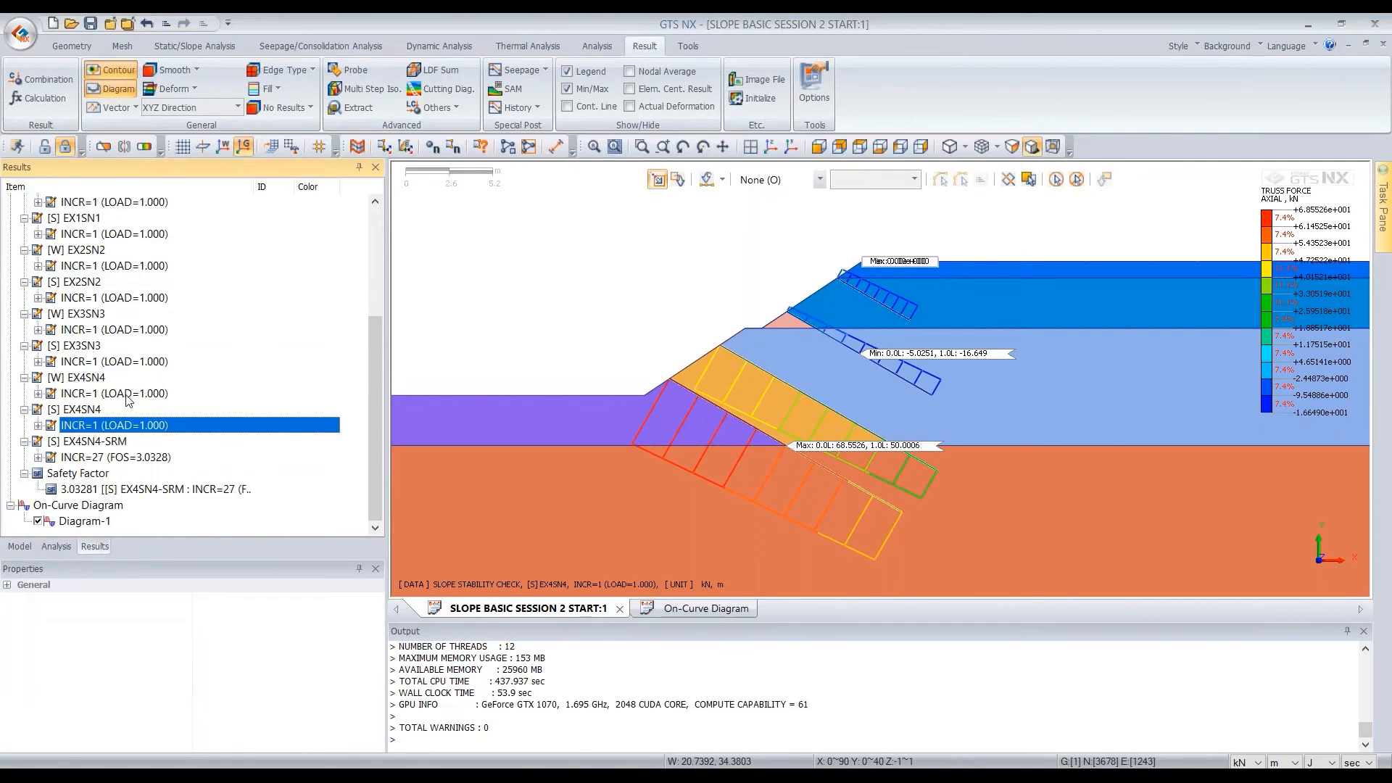
{"action": "double_click", "coordinate": [145, 394]}
{"action": "double_click", "coordinate": [156, 411]}
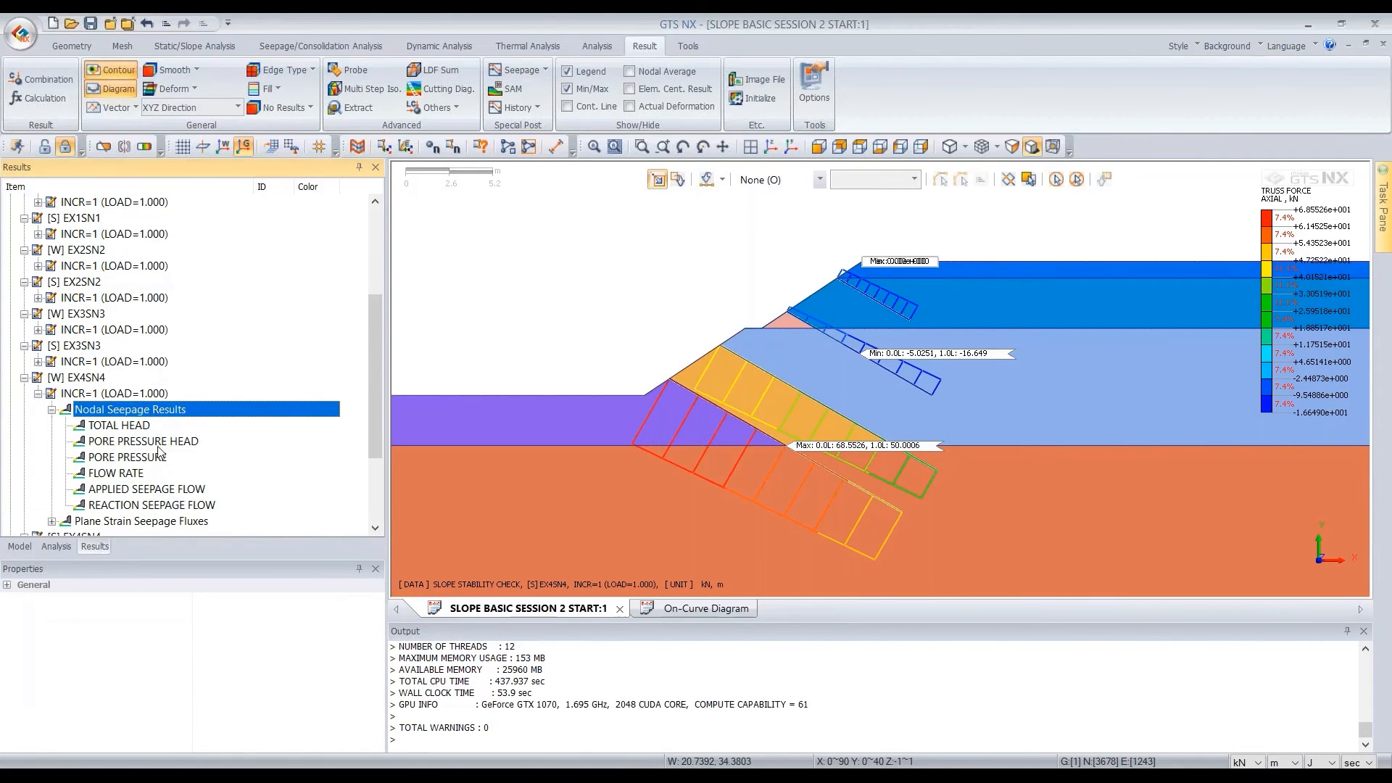
{"action": "double_click", "coordinate": [116, 442]}
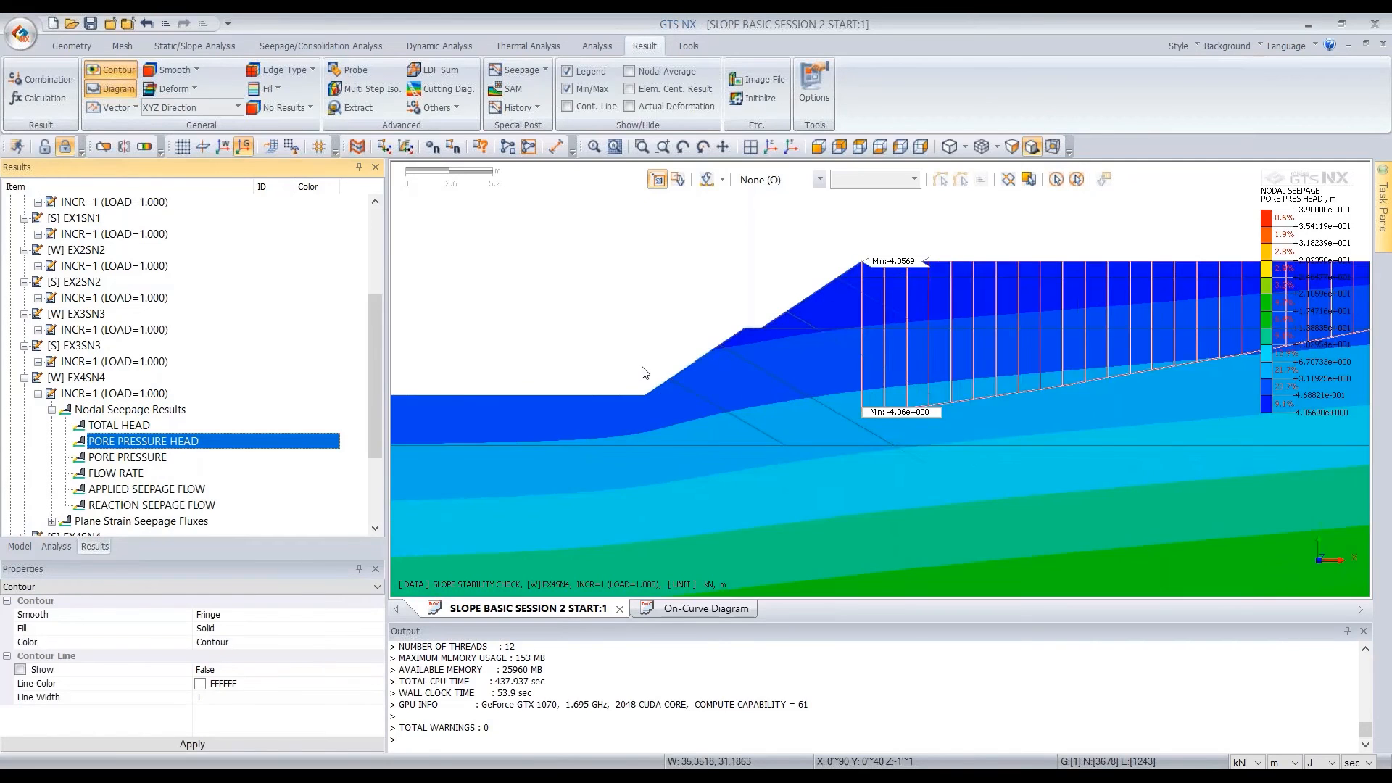
Hide Diagram-1 and examine the pore pressure head contour over the whole slope section
{"action": "scroll", "coordinate": [707, 294], "scroll_direction": "down", "scroll_amount": 2}
{"action": "scroll", "coordinate": [79, 500], "scroll_direction": "down", "scroll_amount": 3}
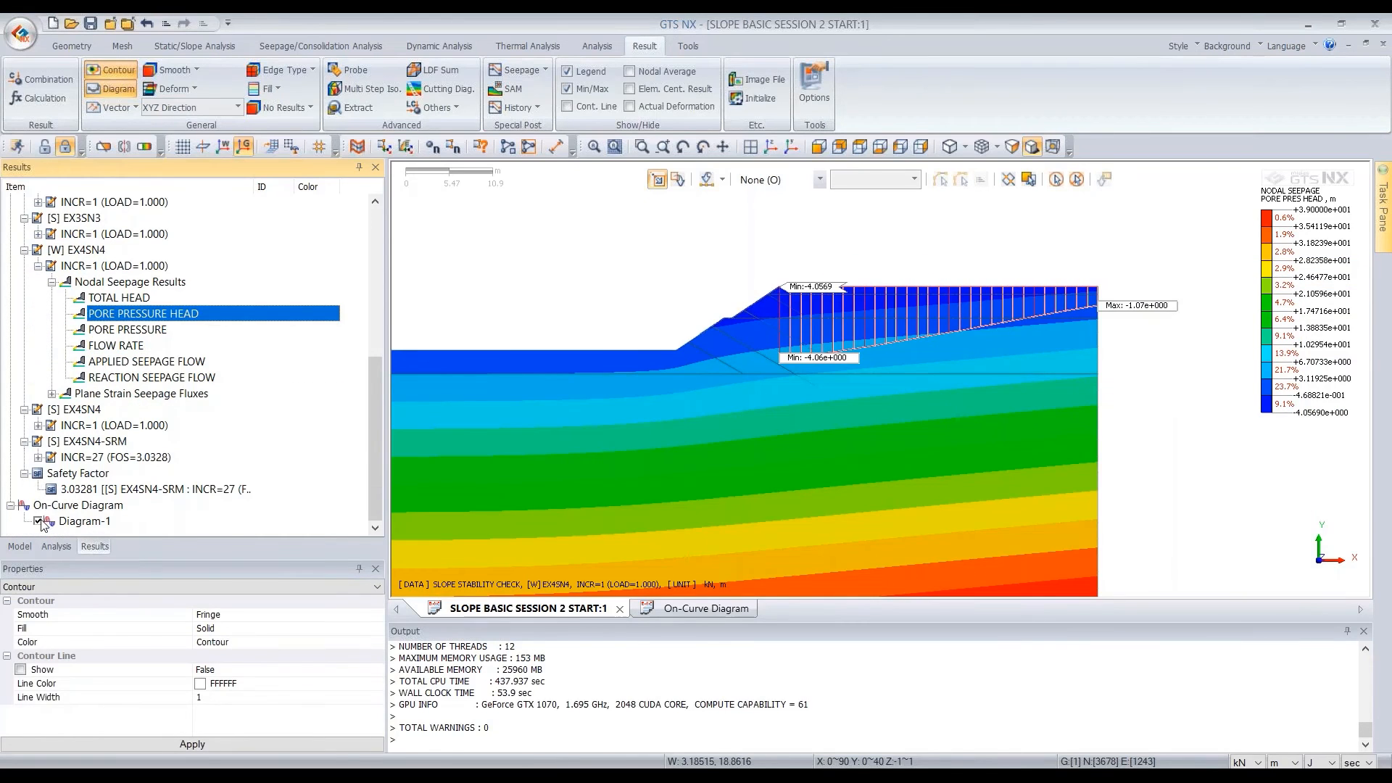
{"action": "left_click", "coordinate": [38, 521]}
{"action": "scroll", "coordinate": [893, 246], "scroll_direction": "down", "scroll_amount": 2}
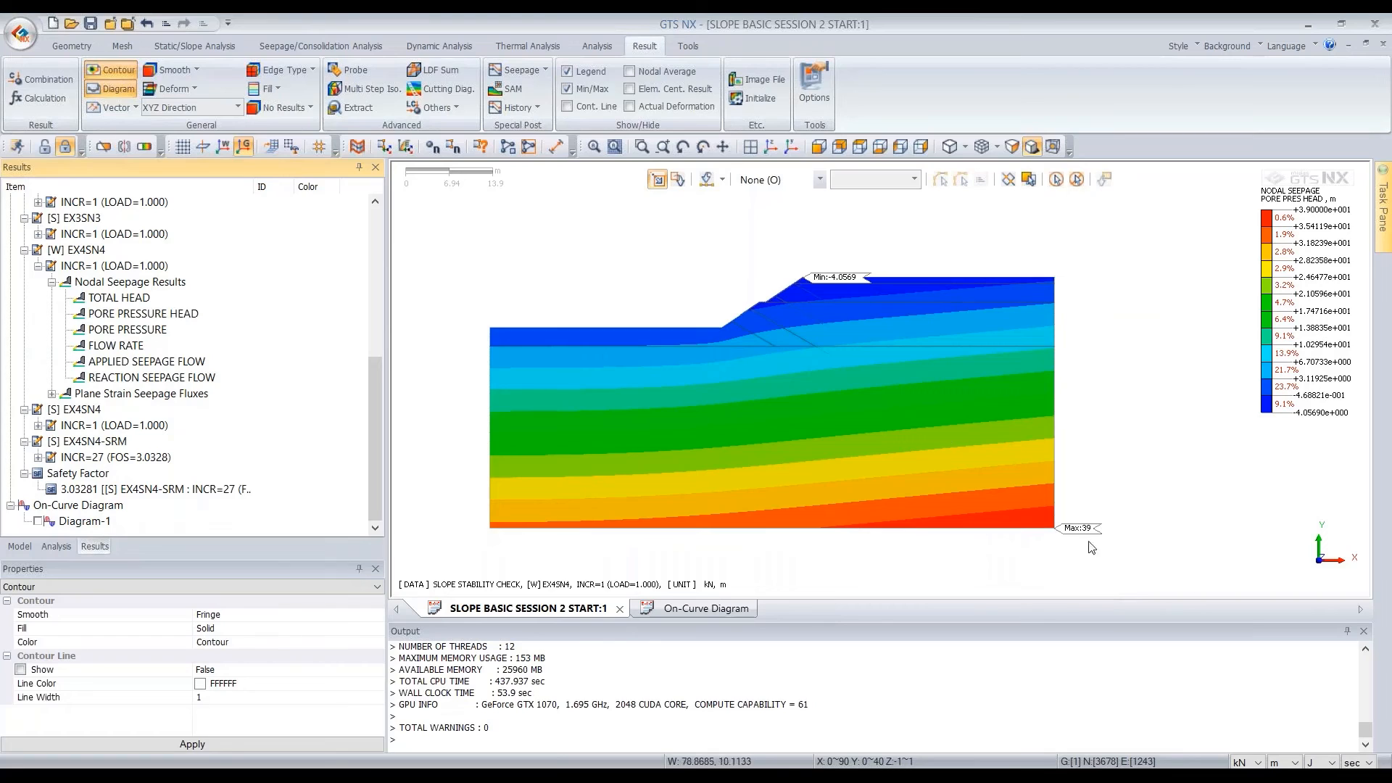
{"action": "left_click", "coordinate": [1362, 588]}
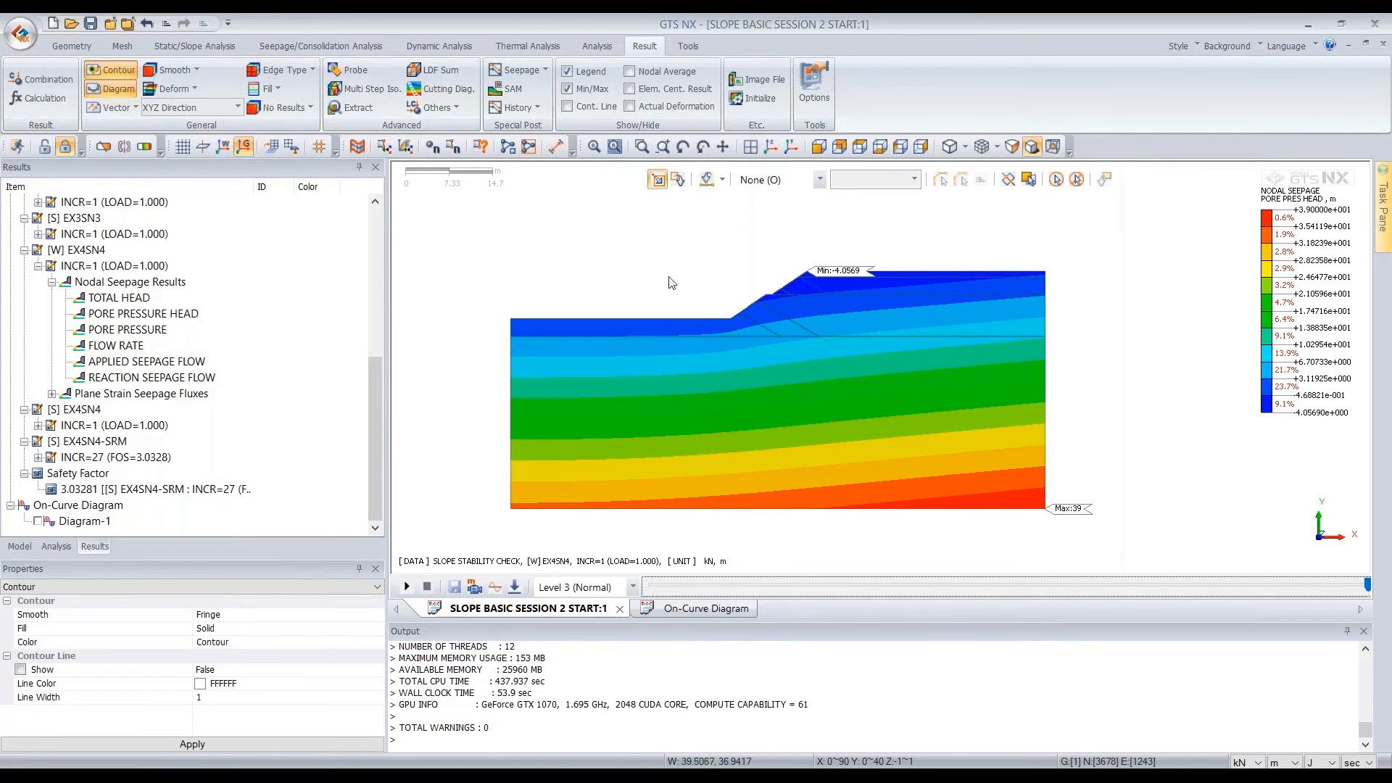
Start a Multi Step Iso Surface from Nodal Seepage Results and set its data to PORE PRESSURE HEAD
{"action": "left_click", "coordinate": [376, 90]}
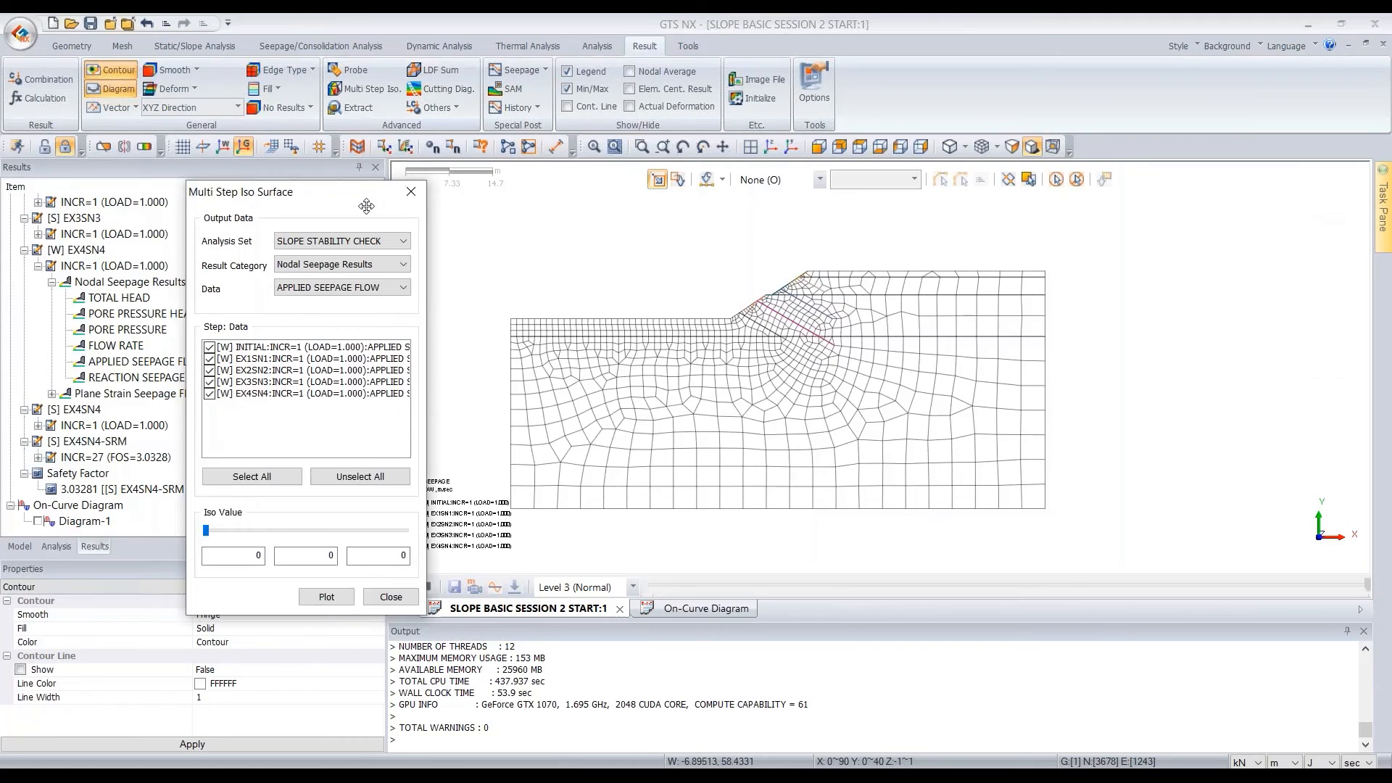
{"action": "left_click_drag", "start_coordinate": [366, 206], "coordinate": [394, 219]}
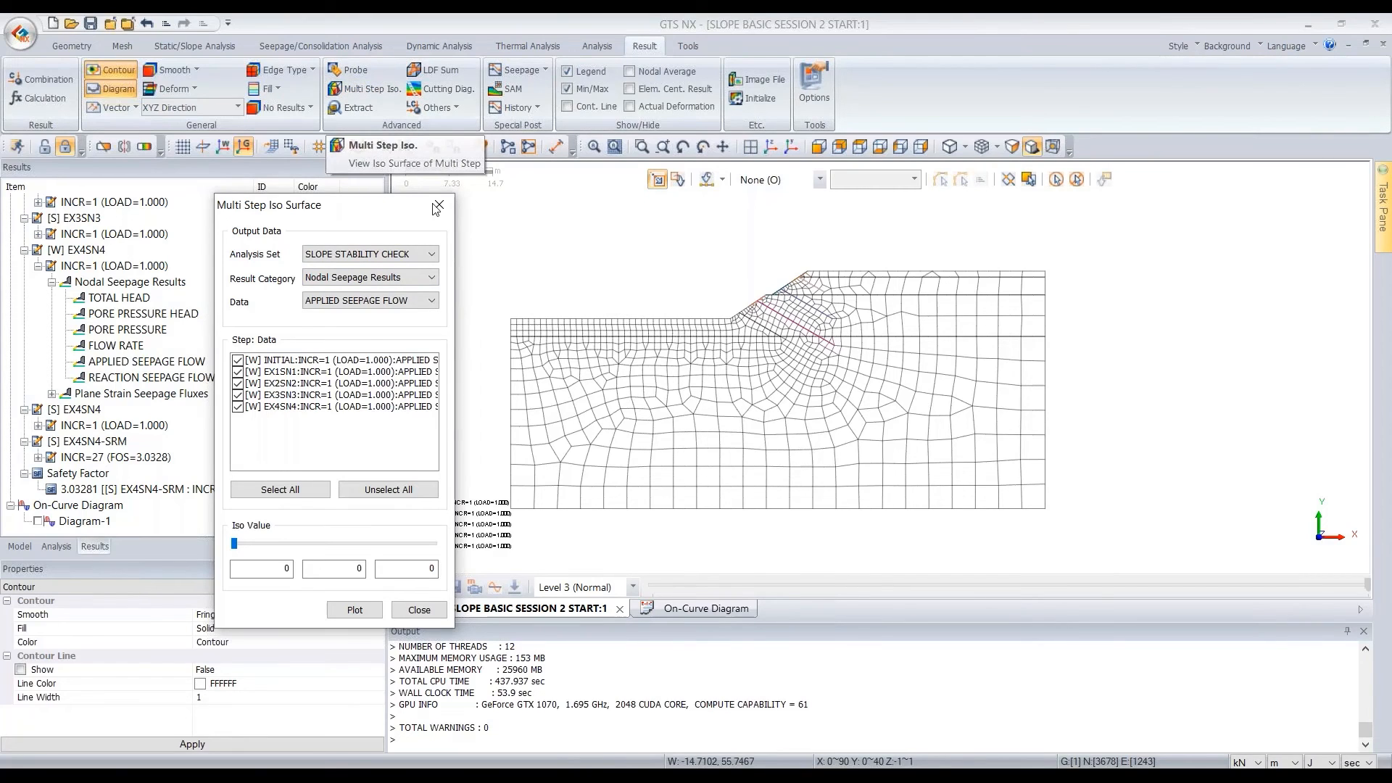
{"action": "left_click", "coordinate": [423, 303]}
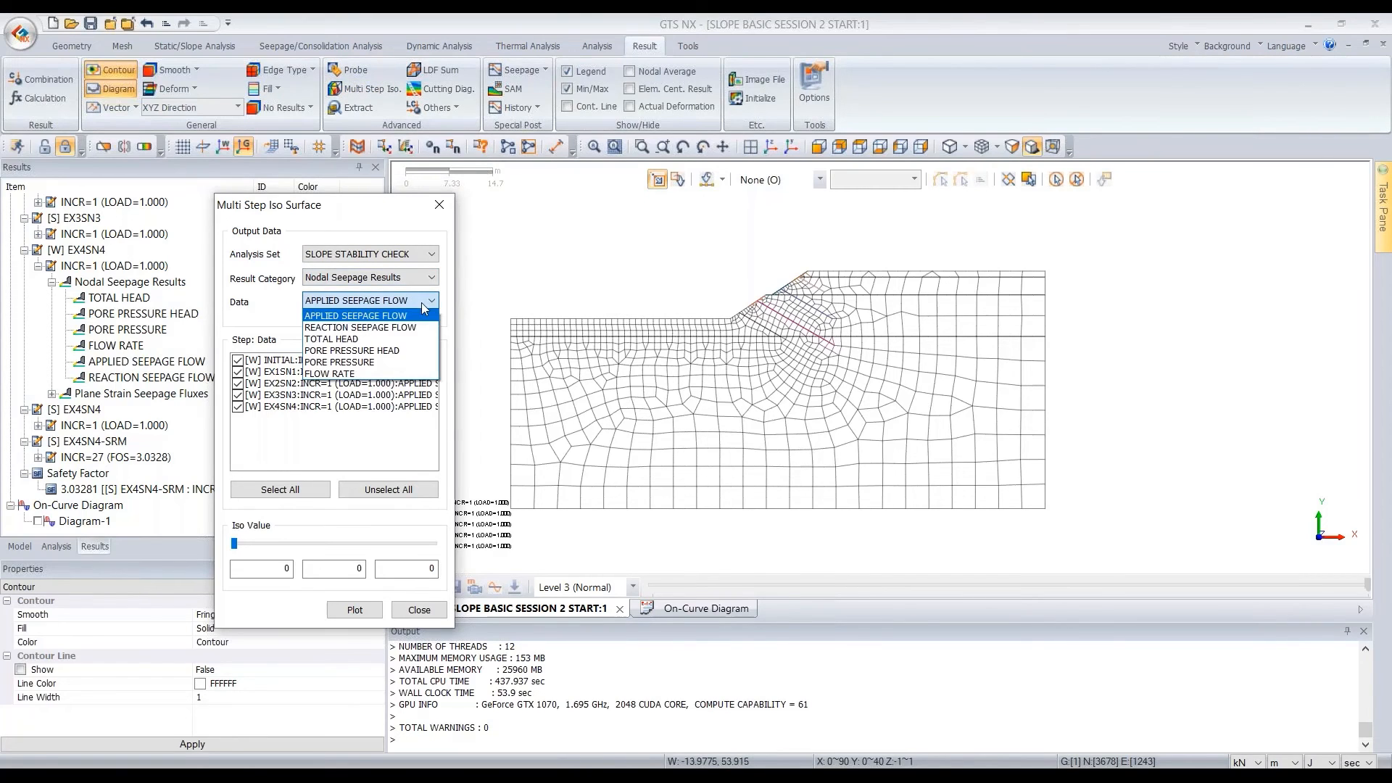
{"action": "left_click", "coordinate": [404, 351]}
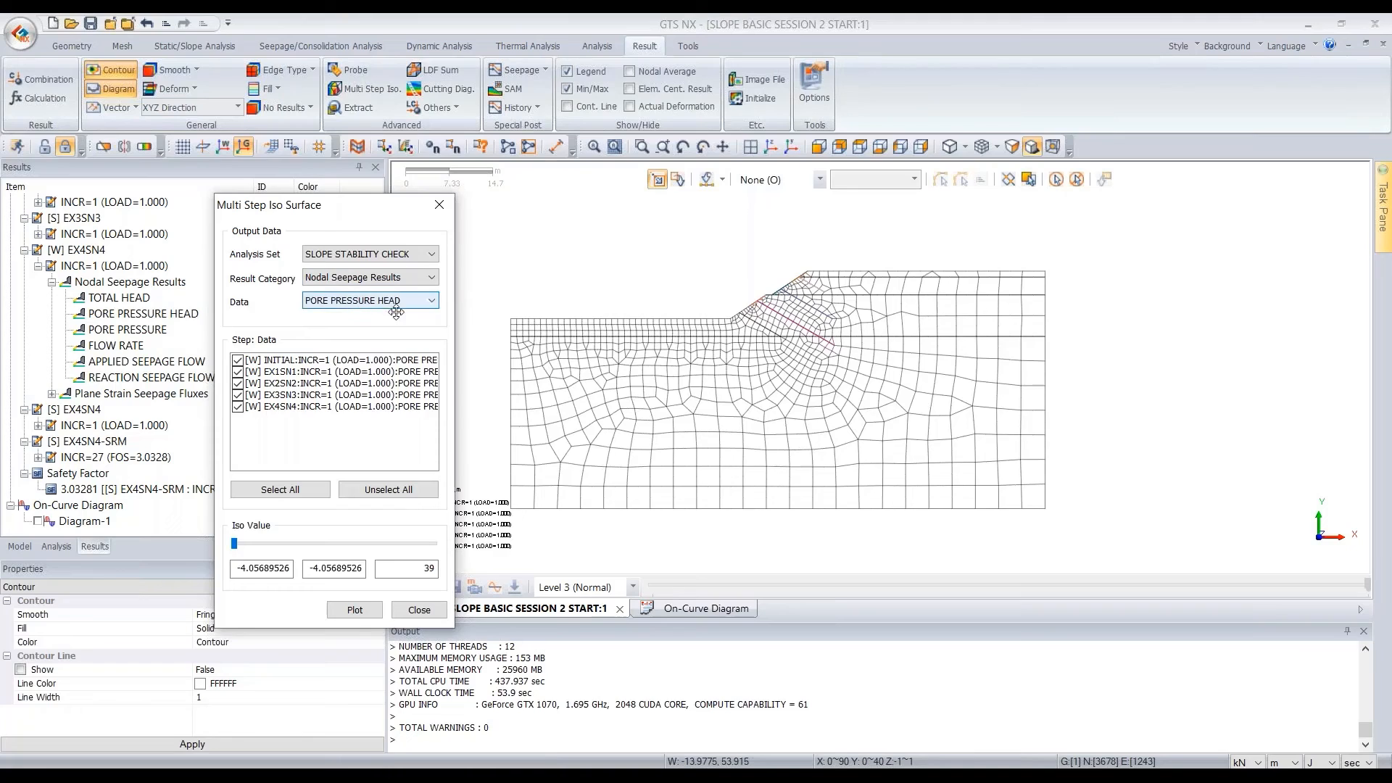
Set the iso value to 0, plot the iso lines for all seepage stages, and inspect them along the slope
{"action": "left_click_drag", "start_coordinate": [307, 568], "coordinate": [369, 569]}
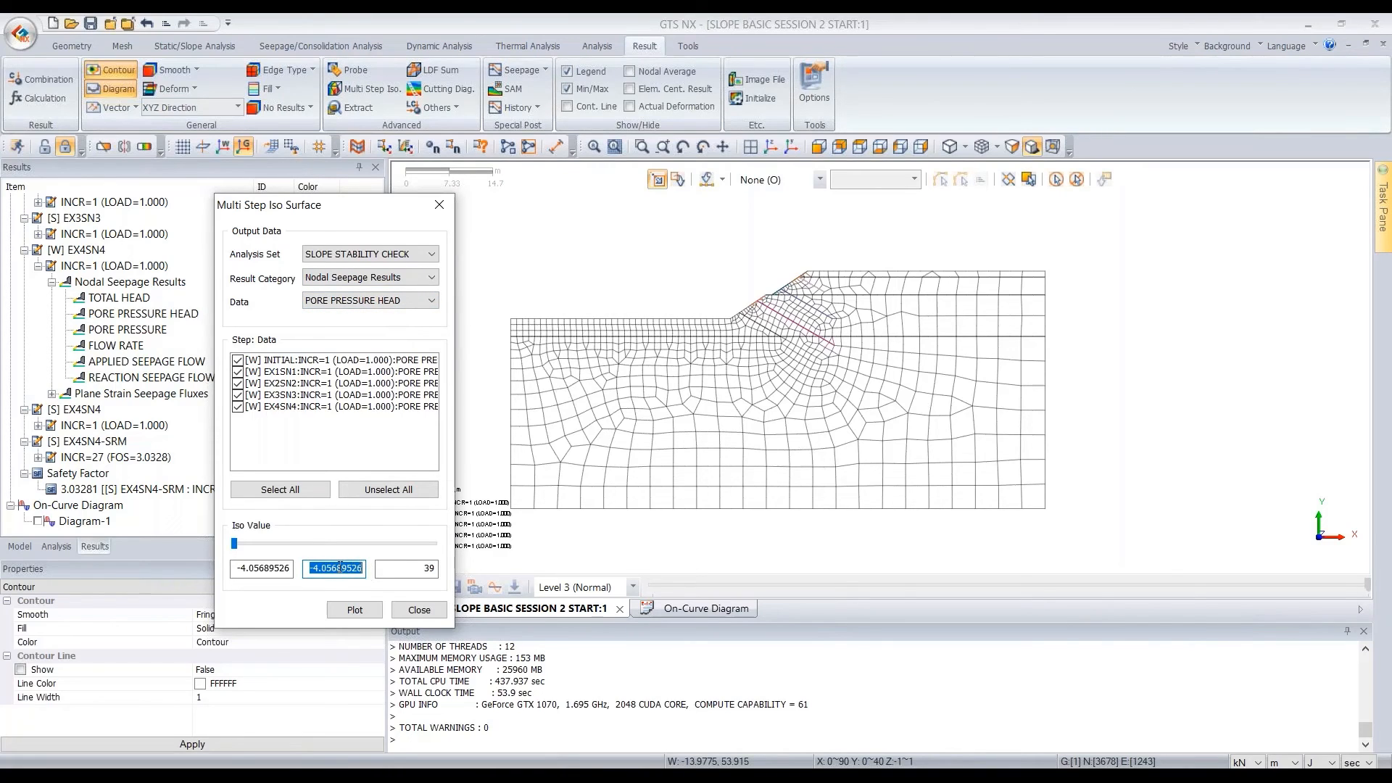
{"action": "type", "text": "0"}
{"action": "left_click", "coordinate": [354, 609]}
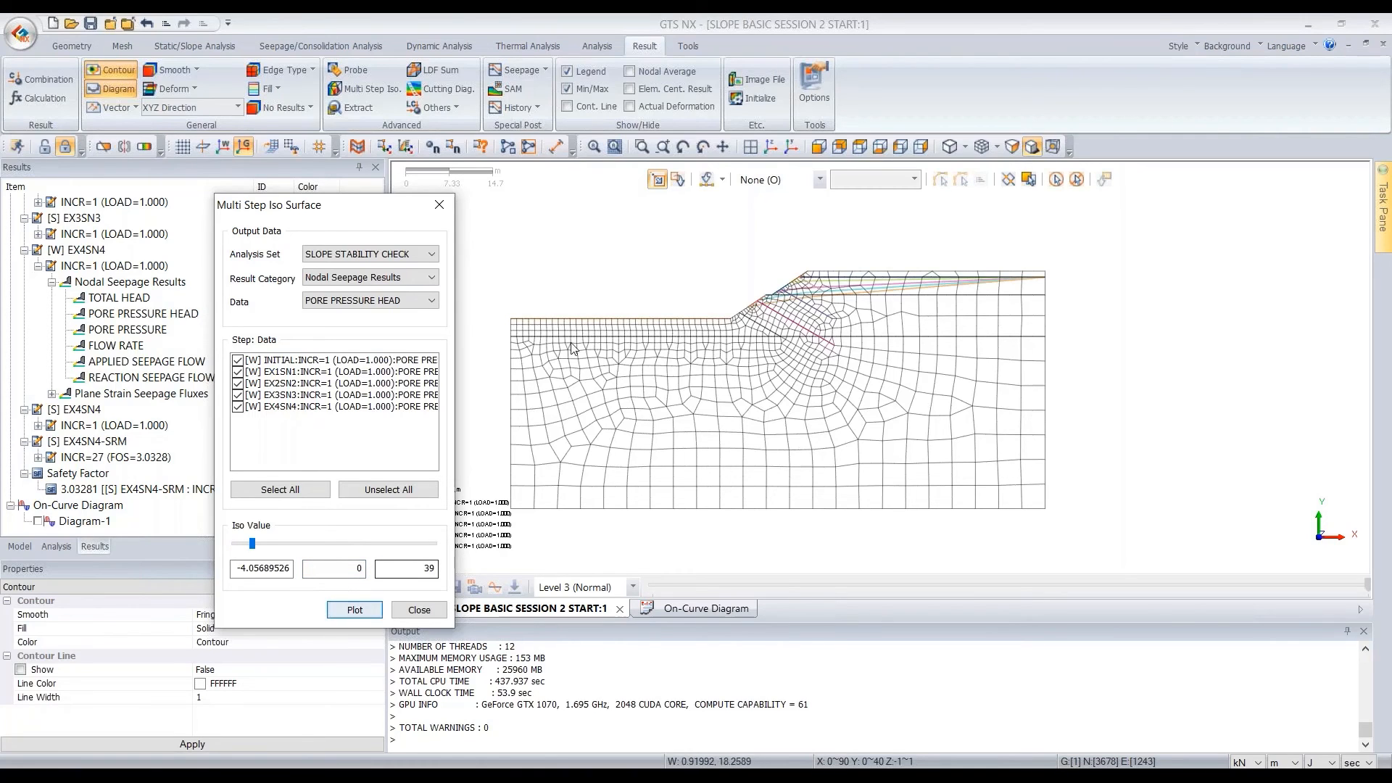
{"action": "scroll", "coordinate": [738, 277], "scroll_direction": "up", "scroll_amount": 3}
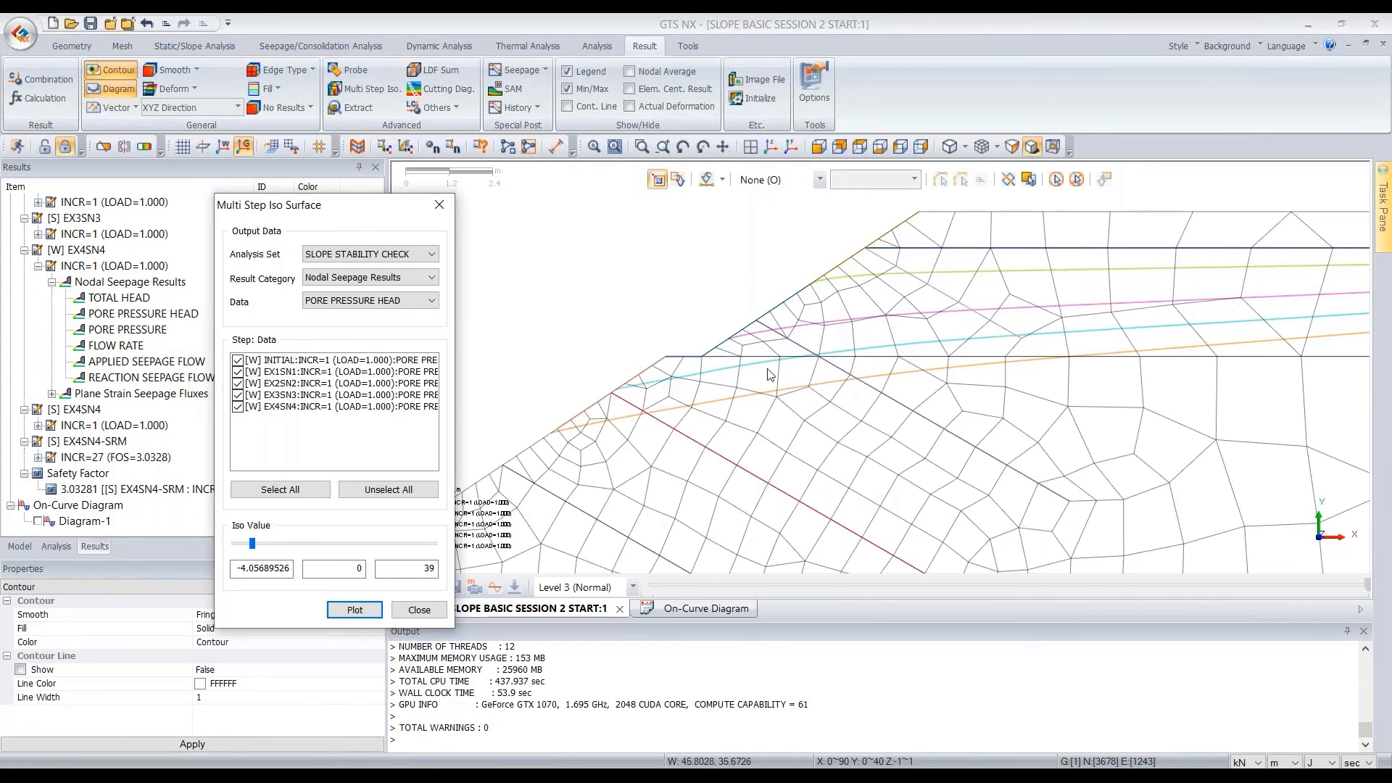
Examine the zero pore pressure head lines of all stages across the slope and close the Multi Step Iso Surface tool
{"action": "left_click_drag", "start_coordinate": [403, 205], "coordinate": [301, 180]}
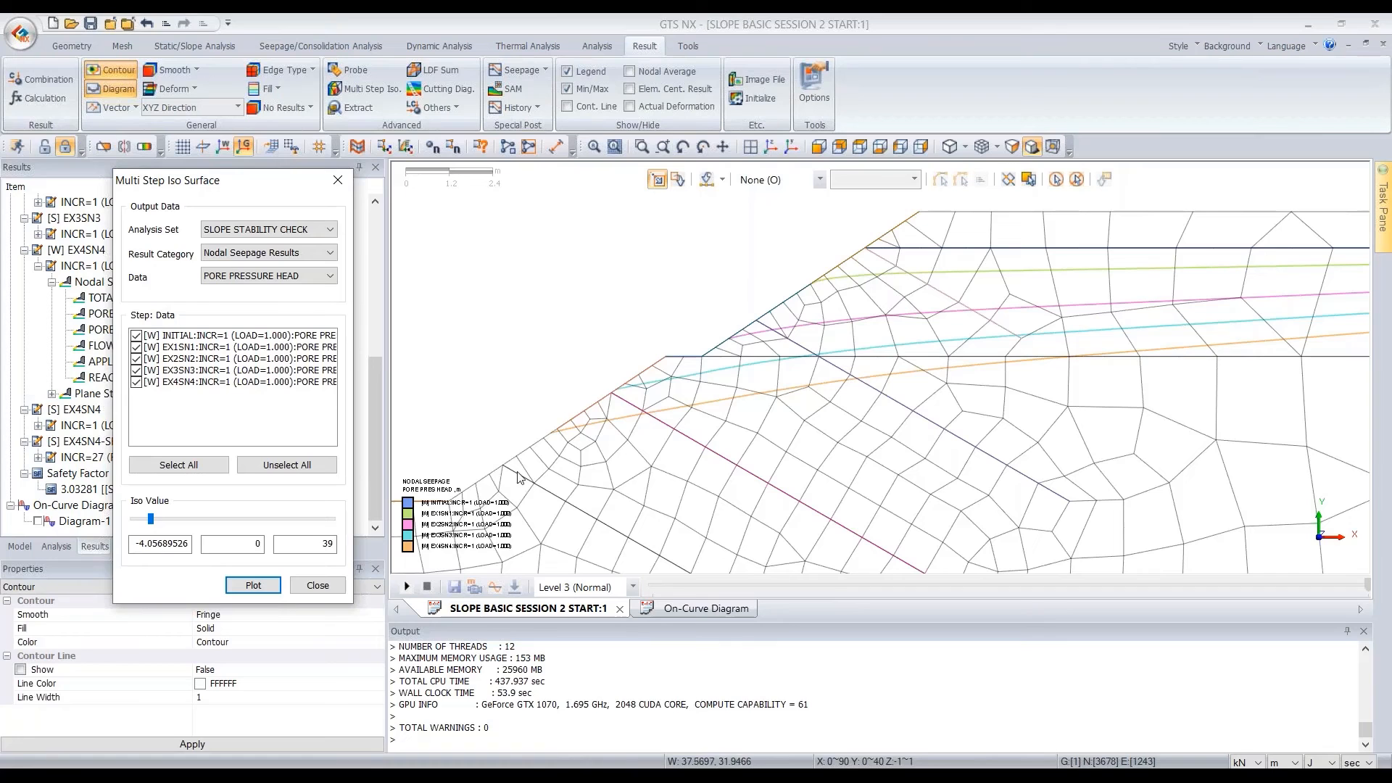
{"action": "scroll", "coordinate": [913, 298], "scroll_direction": "down", "scroll_amount": 2}
{"action": "scroll", "coordinate": [912, 298], "scroll_direction": "down", "scroll_amount": 2}
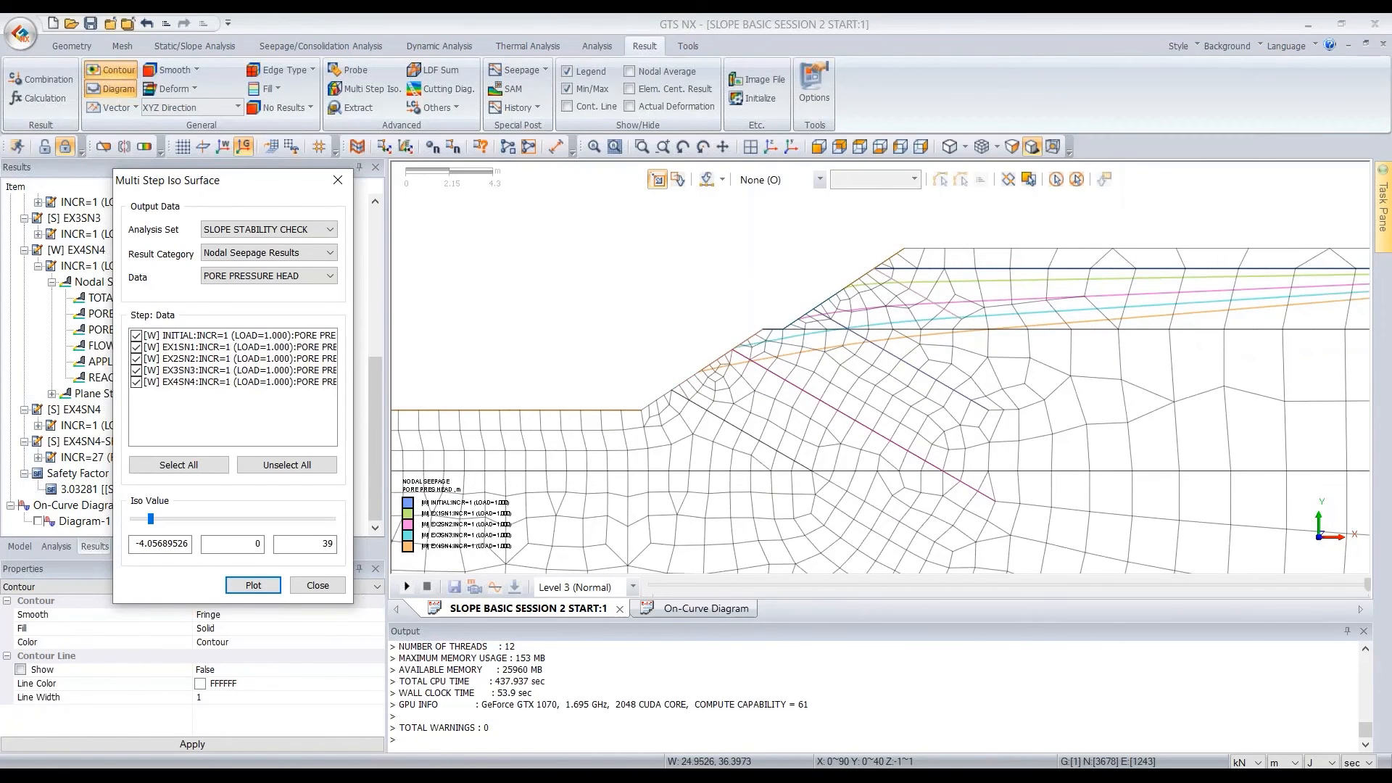
{"action": "left_click", "coordinate": [347, 584]}
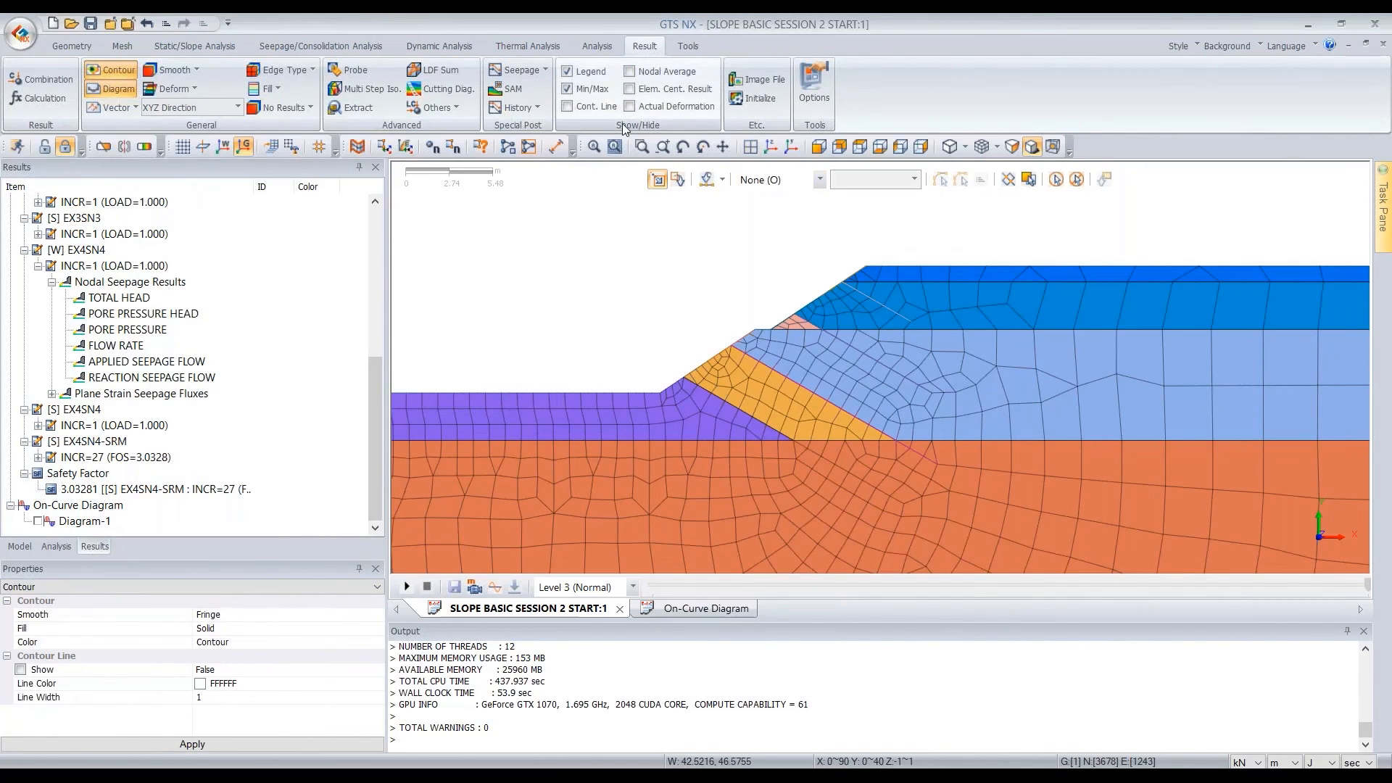
Return to preprocessing mode, hide all mesh sets, and show the surface geometry of Geometry Set-1
{"action": "left_click", "coordinate": [56, 546]}
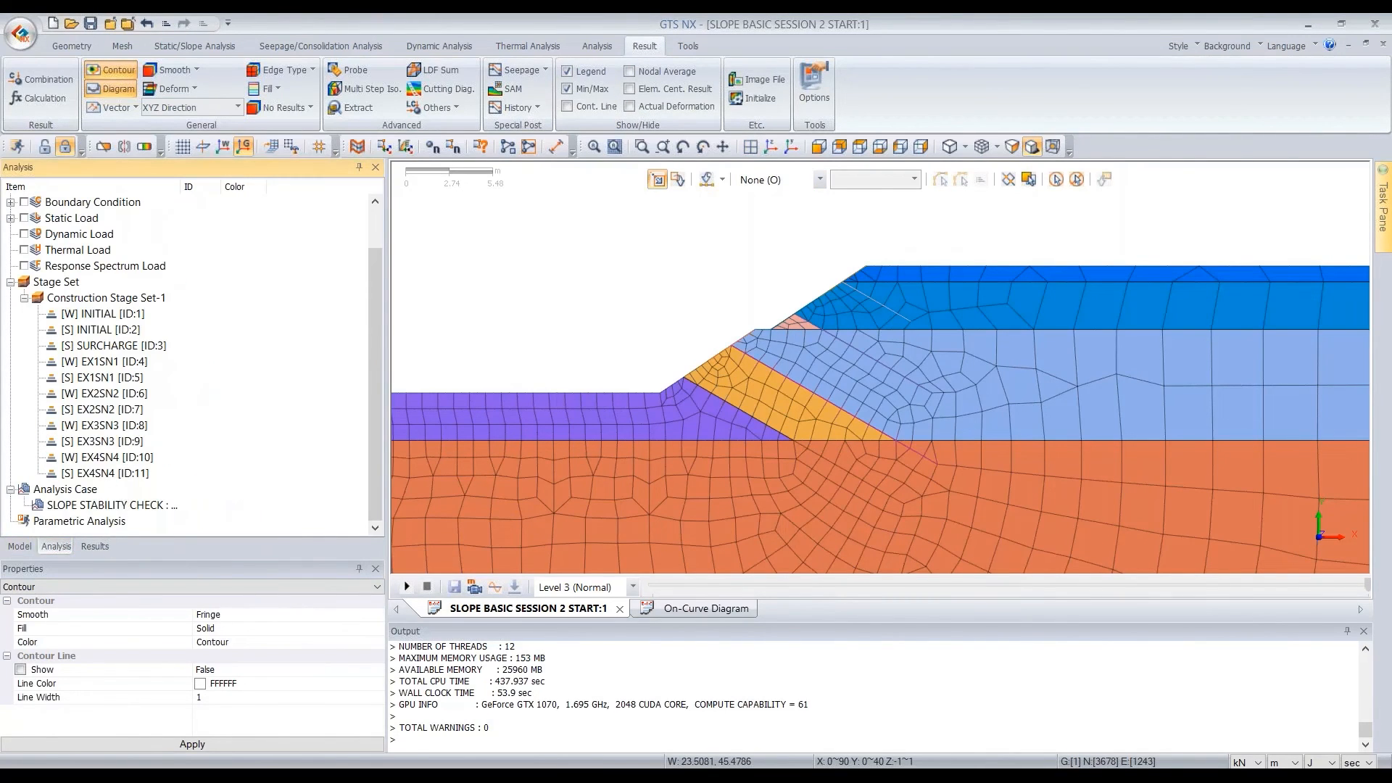
{"action": "left_click", "coordinate": [19, 546]}
{"action": "left_click", "coordinate": [45, 147]}
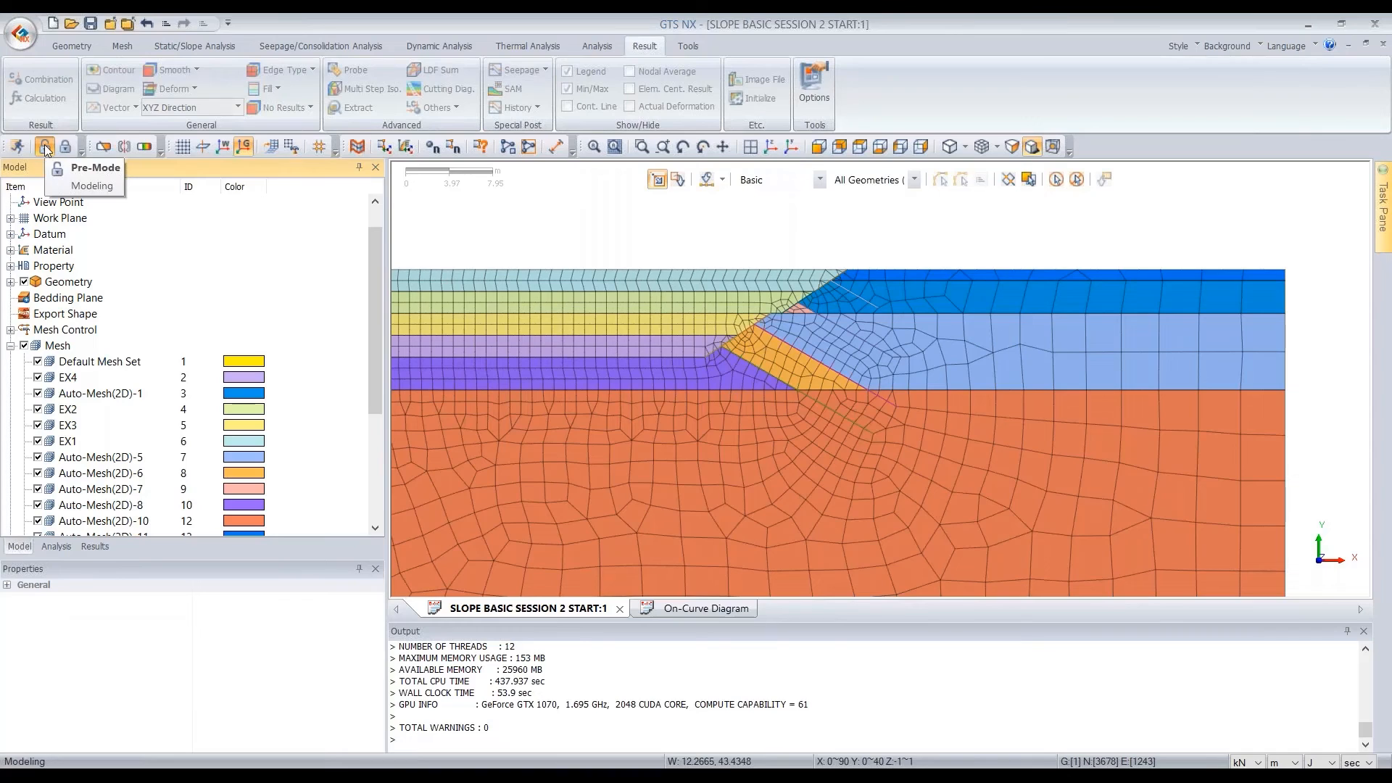
{"action": "left_click", "coordinate": [24, 345]}
{"action": "double_click", "coordinate": [68, 281]}
{"action": "double_click", "coordinate": [94, 297]}
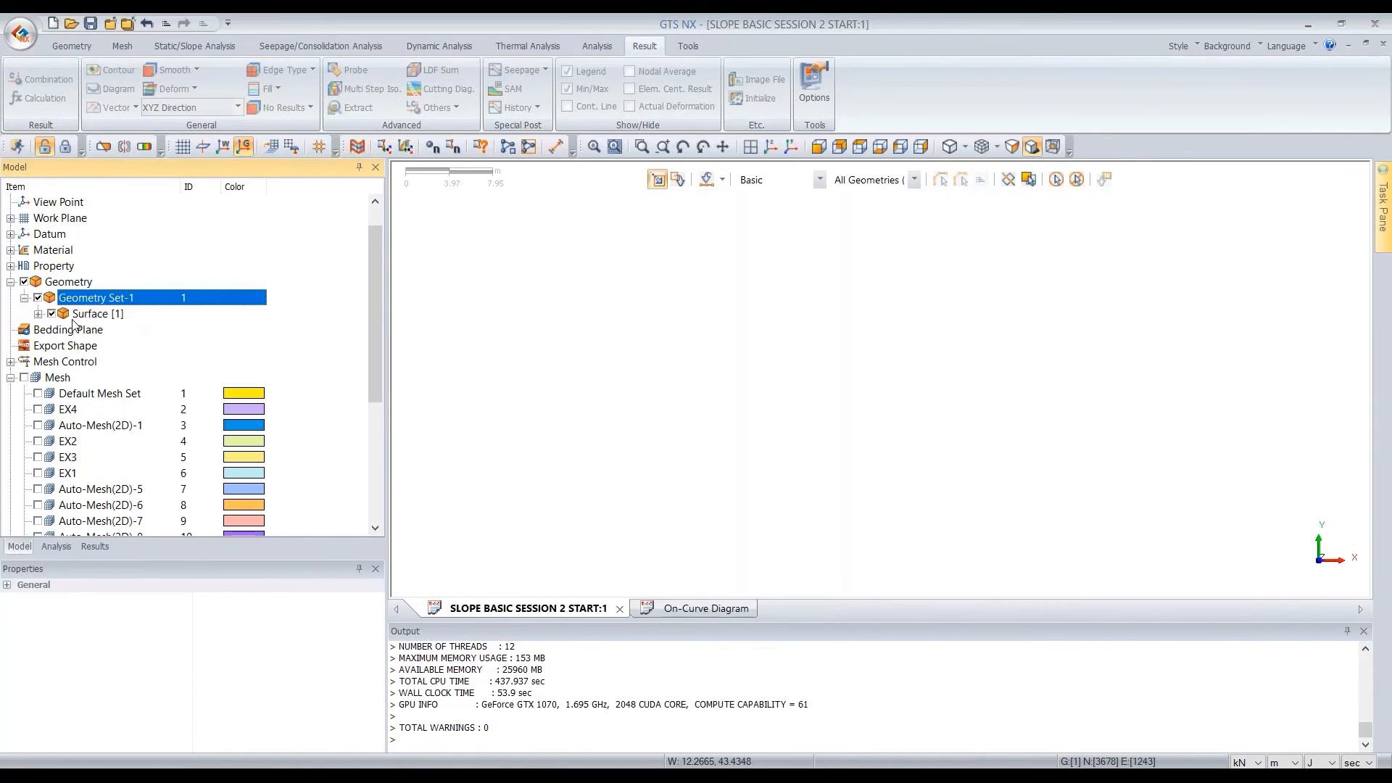
{"action": "left_click", "coordinate": [51, 314]}
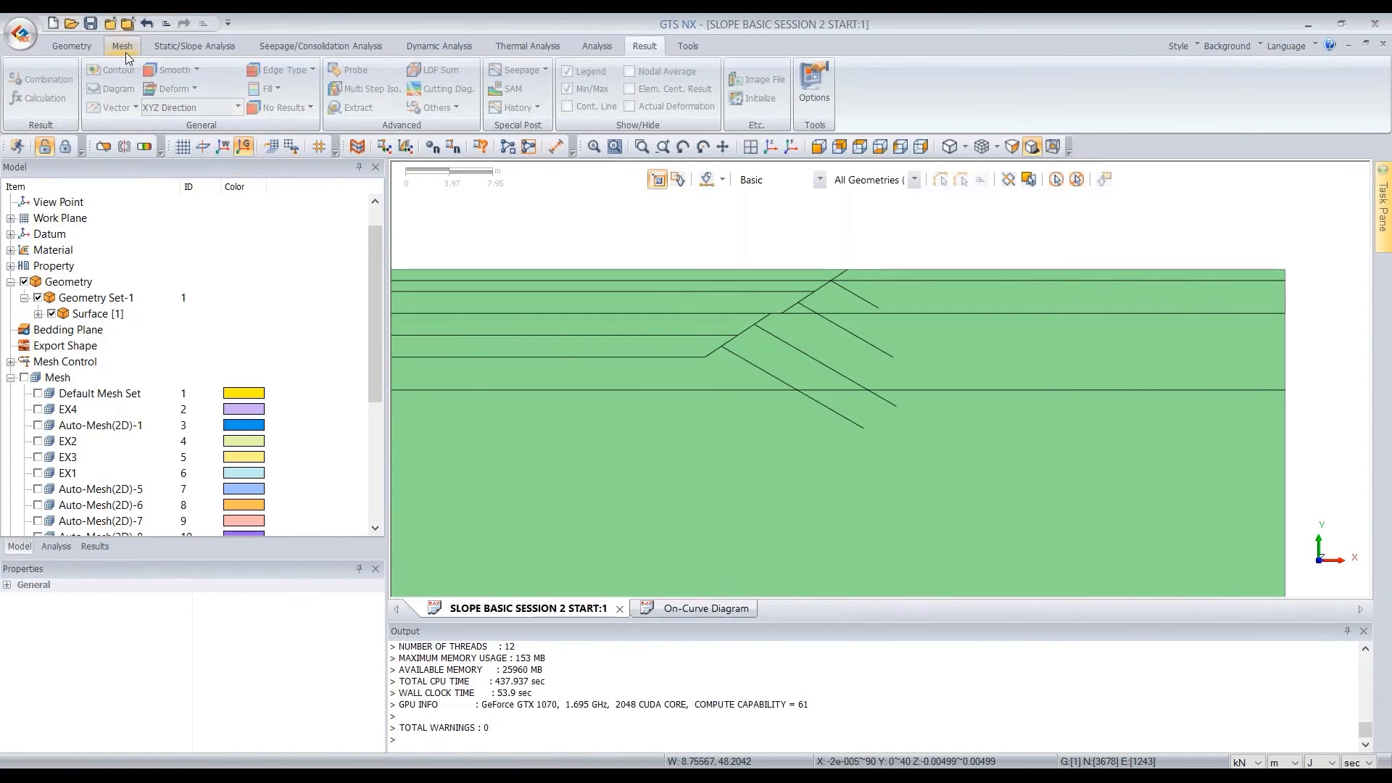
{"action": "left_click", "coordinate": [78, 48]}
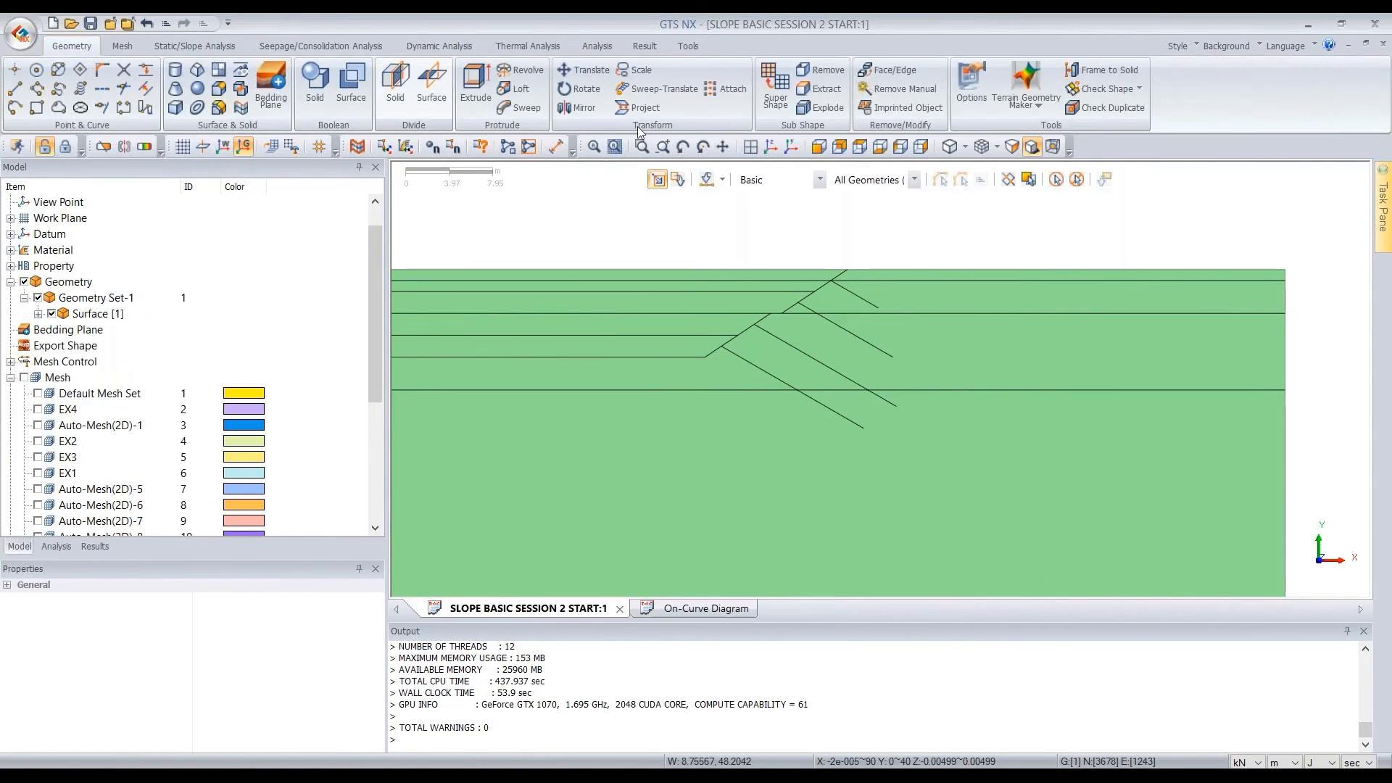
Measure the distance along the ground surface from the slope crest to the next point behind it
{"action": "scroll", "coordinate": [906, 250], "scroll_direction": "up", "scroll_amount": 3}
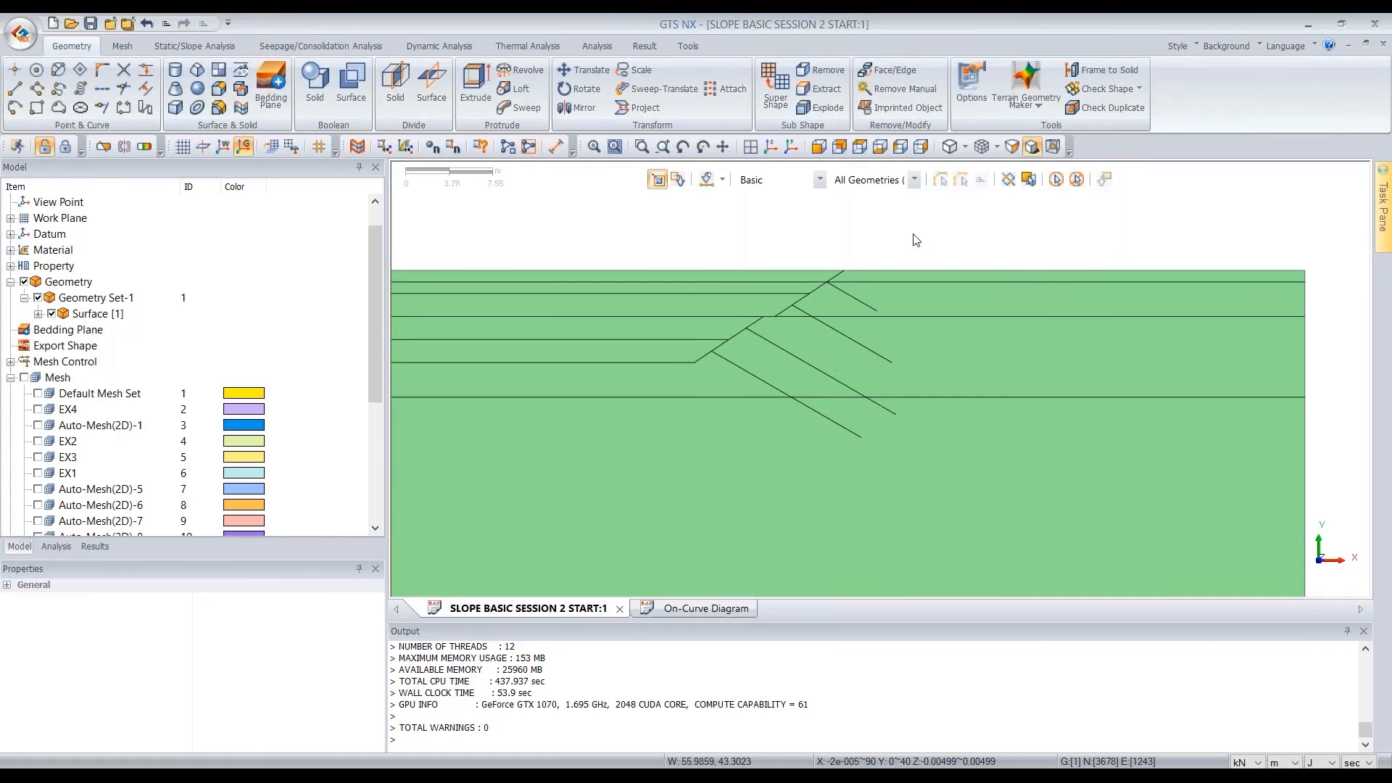
{"action": "left_click", "coordinate": [795, 282]}
{"action": "left_click", "coordinate": [810, 281]}
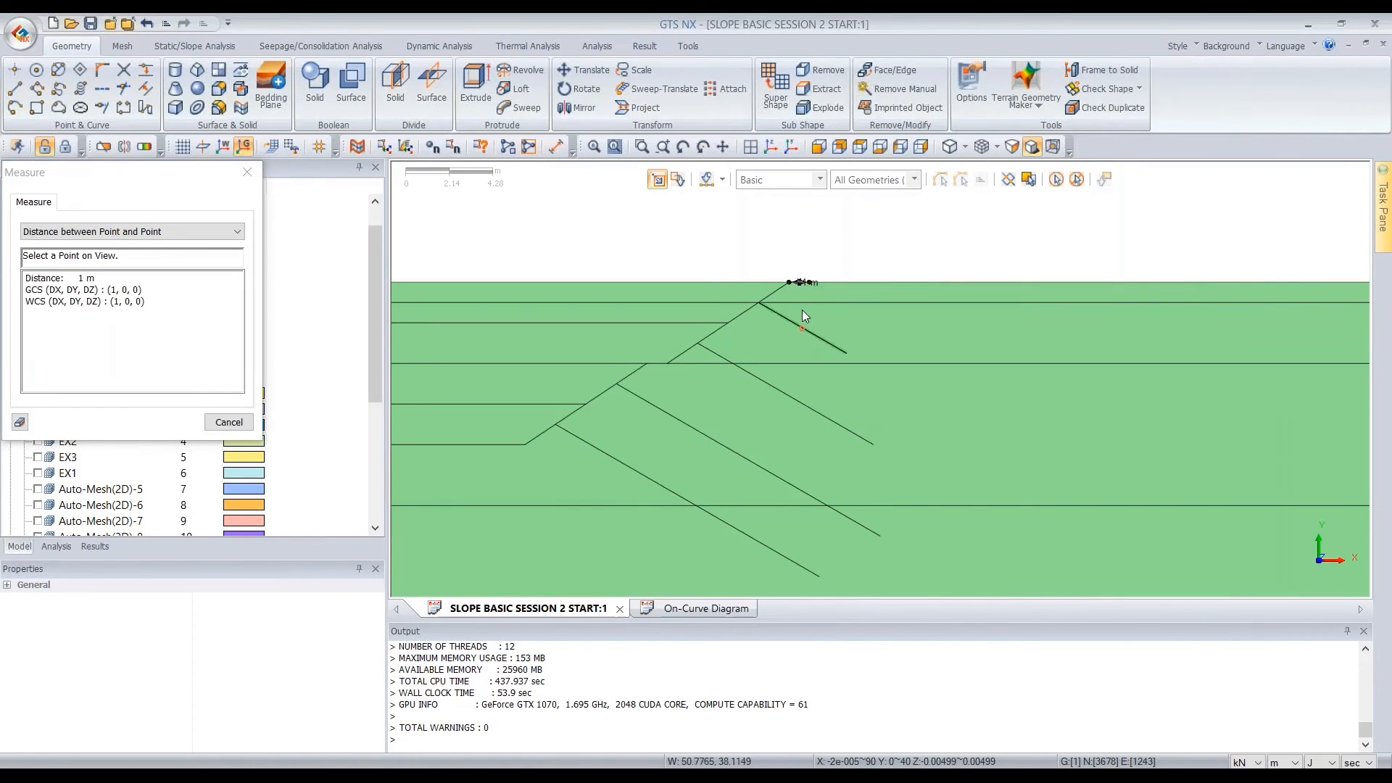
{"action": "scroll", "coordinate": [803, 314], "scroll_direction": "up", "scroll_amount": 8}
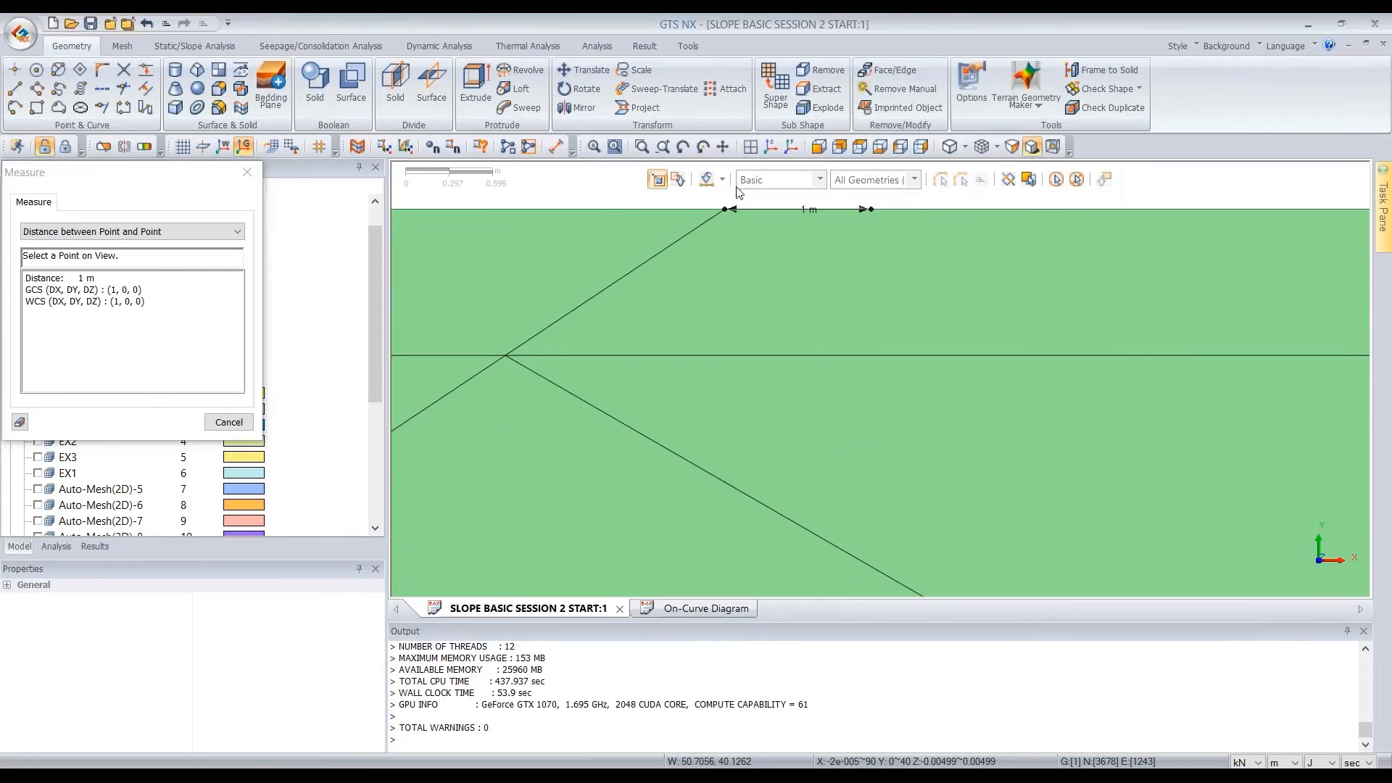
{"action": "scroll", "coordinate": [843, 230], "scroll_direction": "down", "scroll_amount": 6}
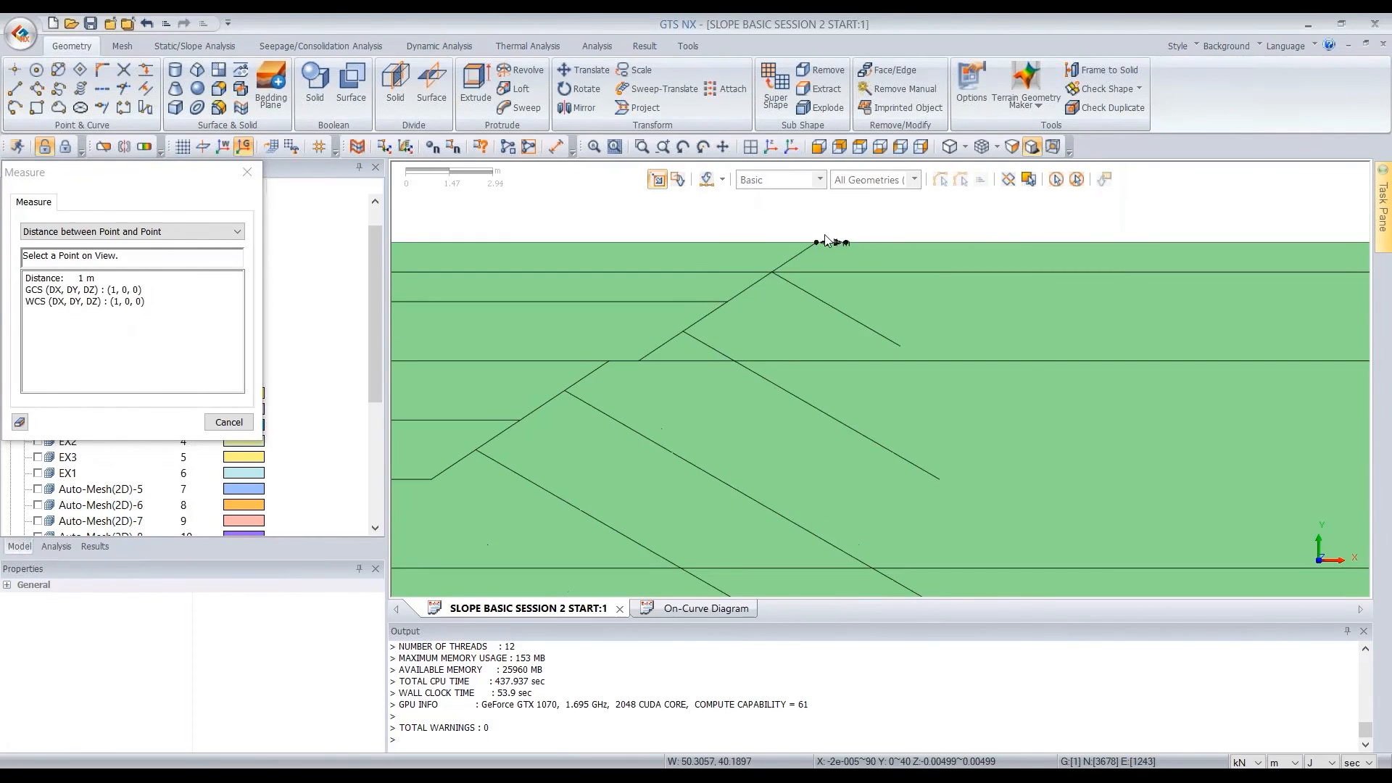
{"action": "key", "text": "Escape"}
{"action": "scroll", "coordinate": [819, 244], "scroll_direction": "down", "scroll_amount": 3}
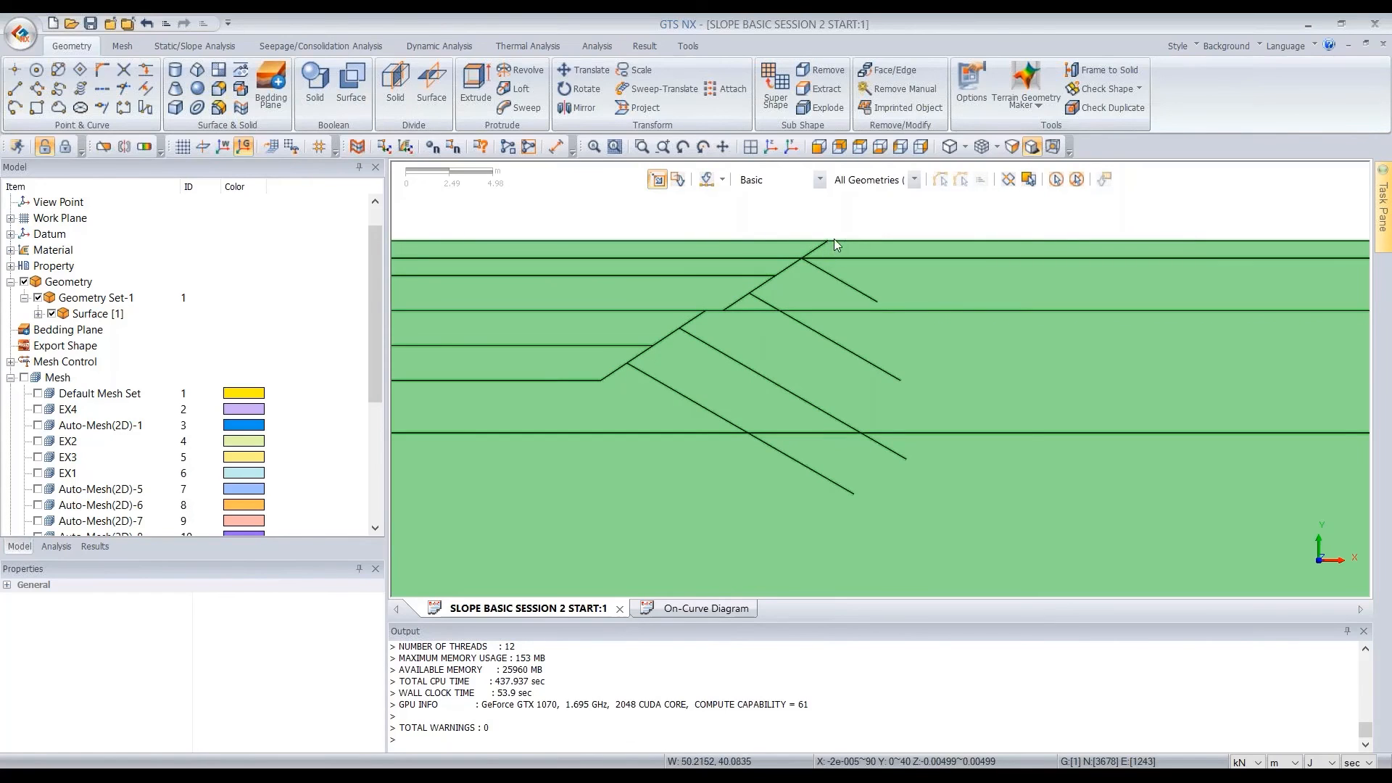
Draw a line in Geometry Set-1 from the surface point just behind the crest, with relative end location 0,-10, and select it
{"action": "left_click", "coordinate": [15, 91]}
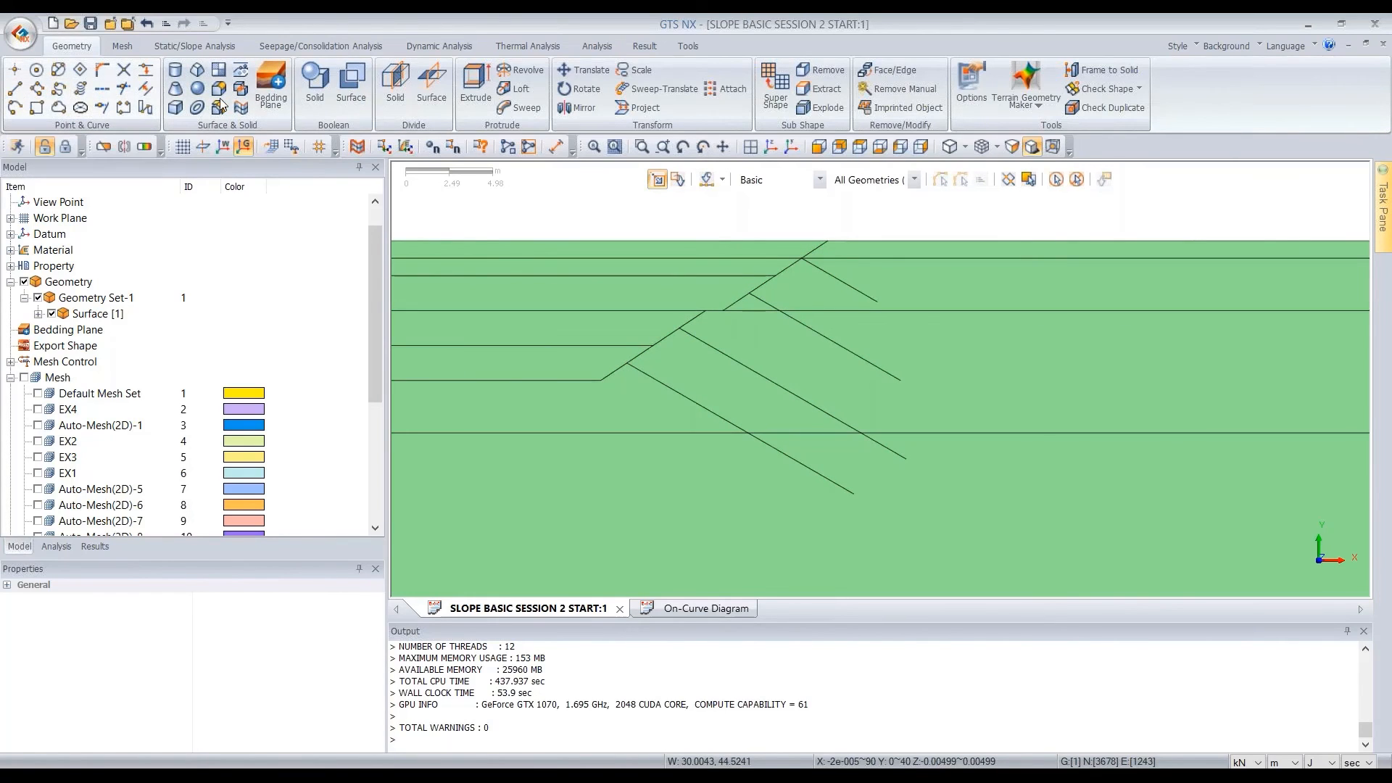
{"action": "left_click", "coordinate": [842, 241]}
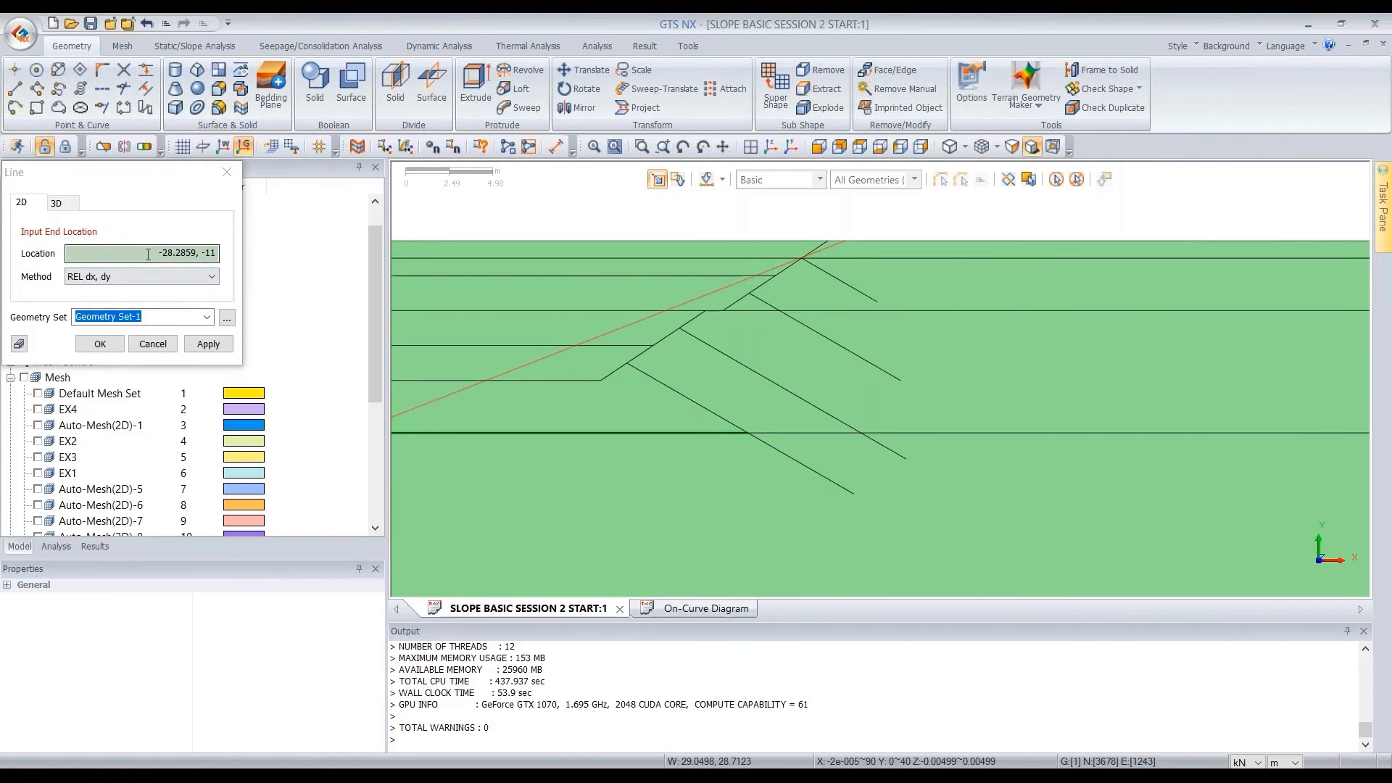
{"action": "left_click_drag", "start_coordinate": [148, 254], "coordinate": [229, 259]}
{"action": "type", "text": "0"}
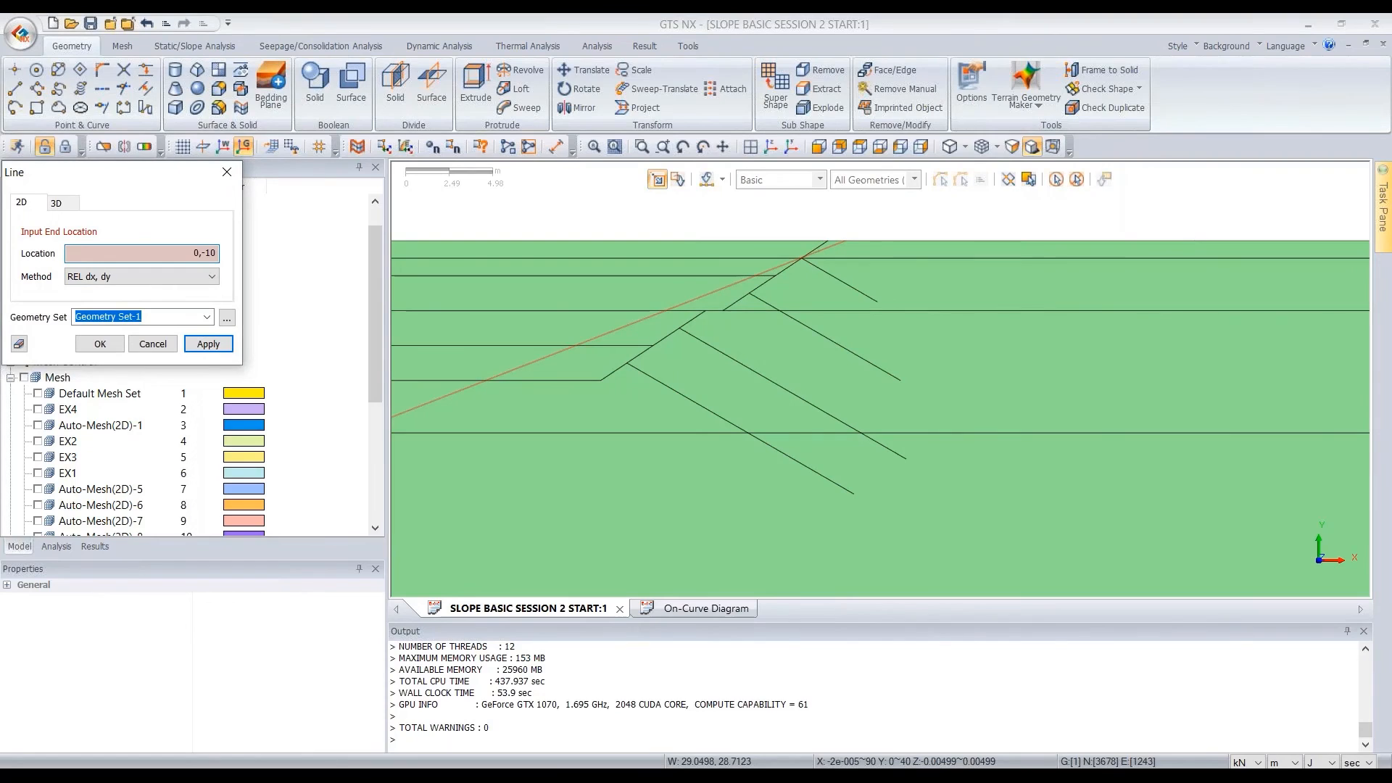
{"action": "type", "text": ",-10"}
{"action": "left_click", "coordinate": [109, 347]}
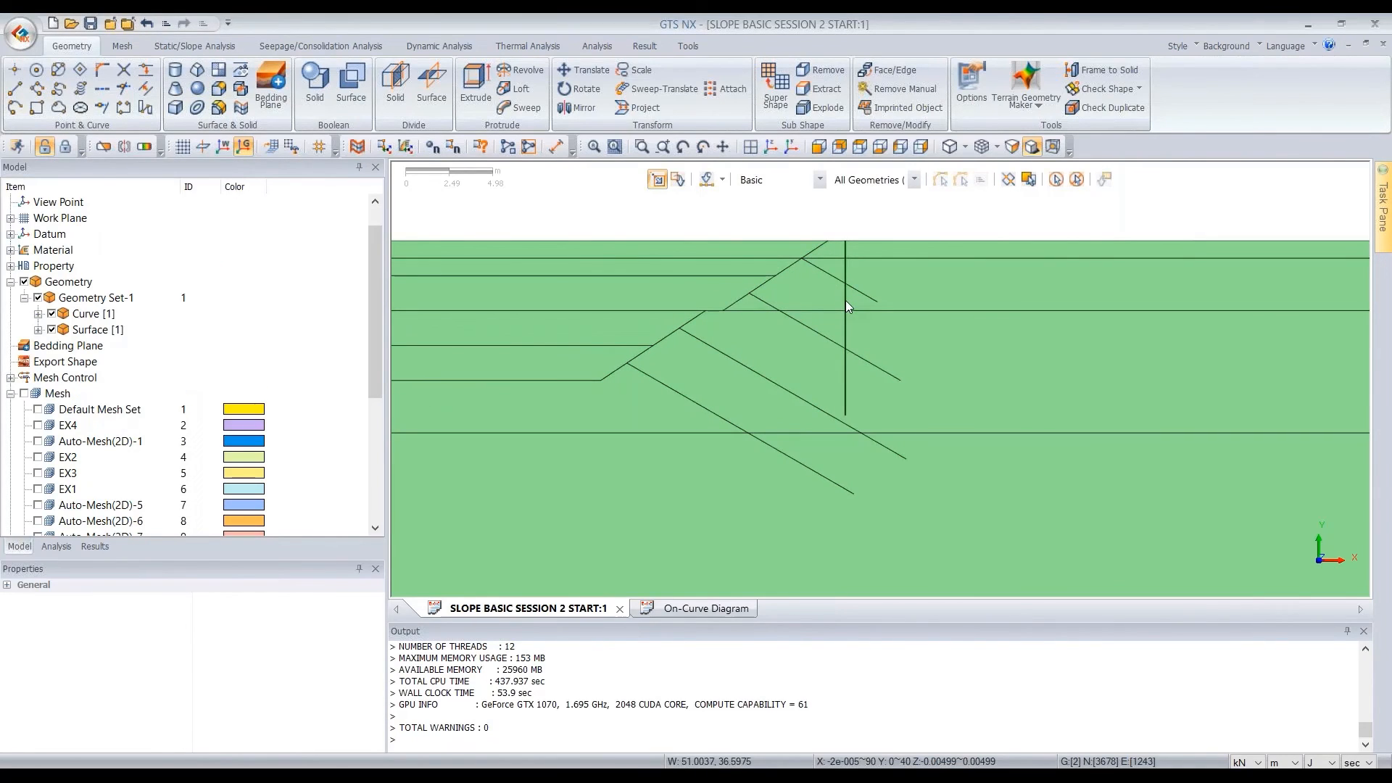
{"action": "left_click", "coordinate": [845, 301]}
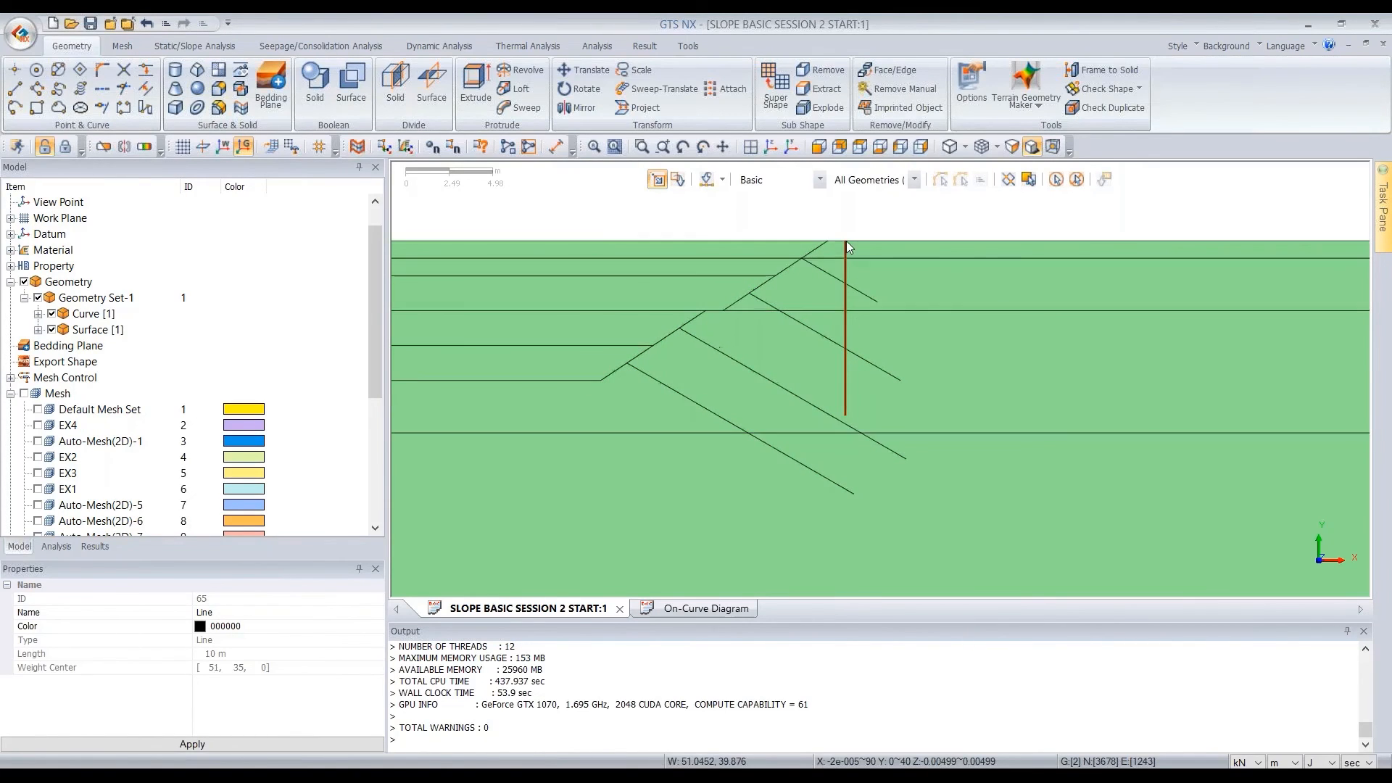
Switch back to postprocessing mode and display the nodal seepage PORE PRESSURE HEAD result for seepage stage [W] EX4SN4
{"action": "left_click", "coordinate": [65, 147]}
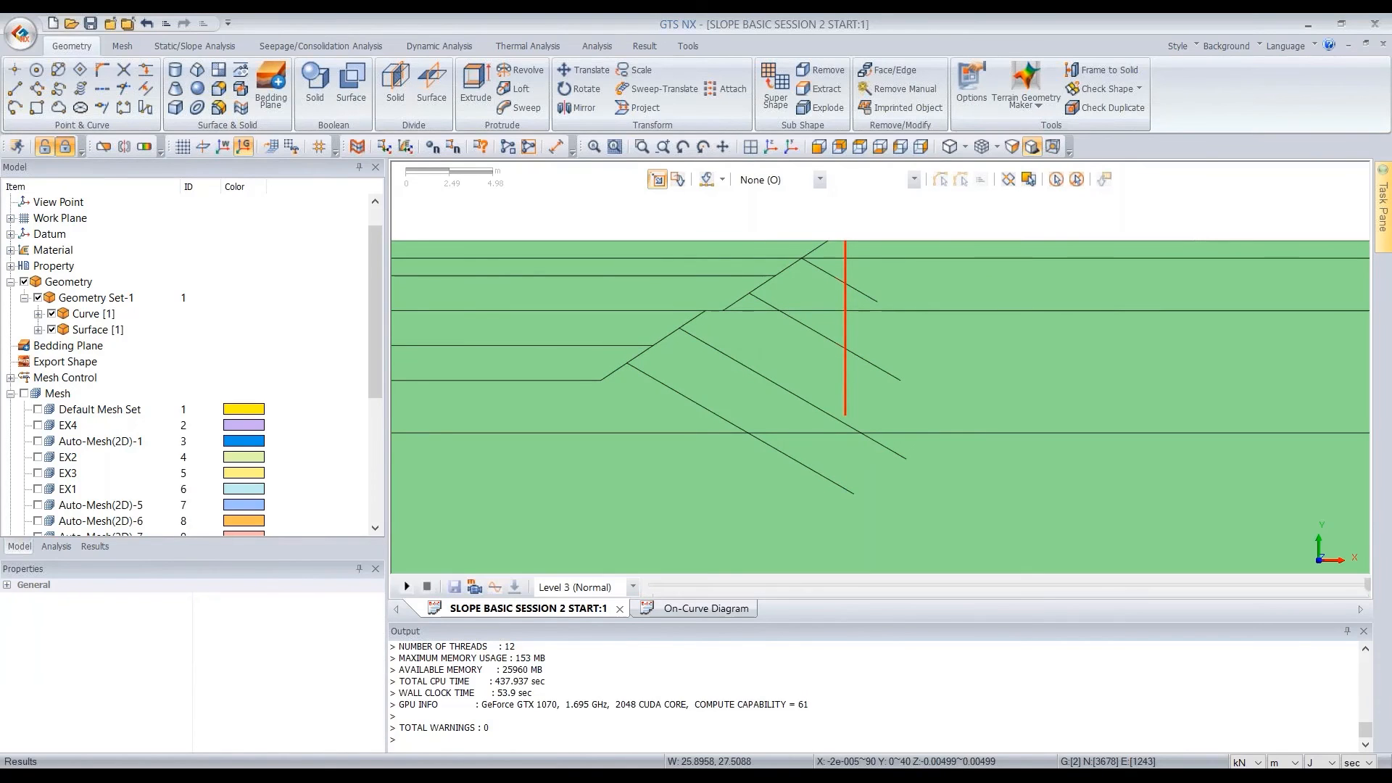
{"action": "left_click", "coordinate": [102, 548]}
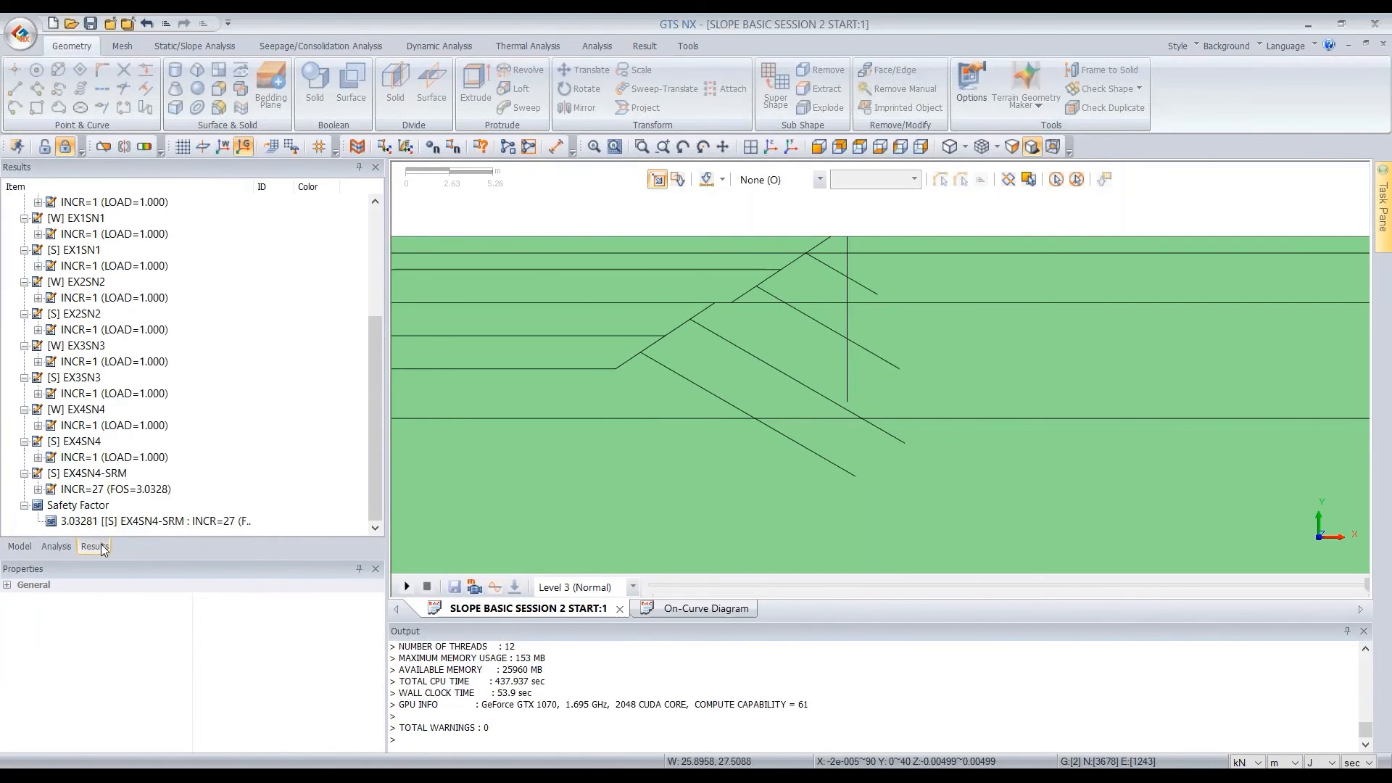
{"action": "double_click", "coordinate": [102, 458]}
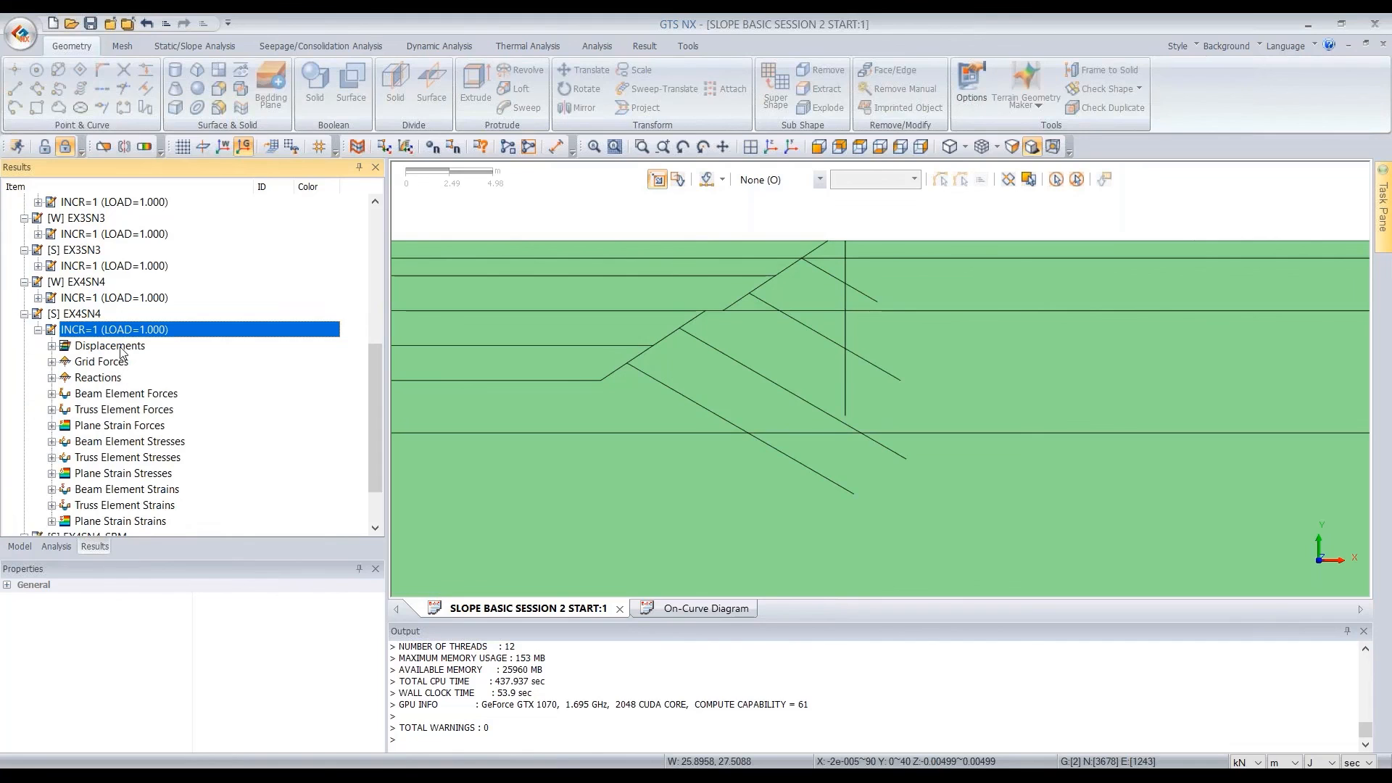
{"action": "double_click", "coordinate": [112, 334]}
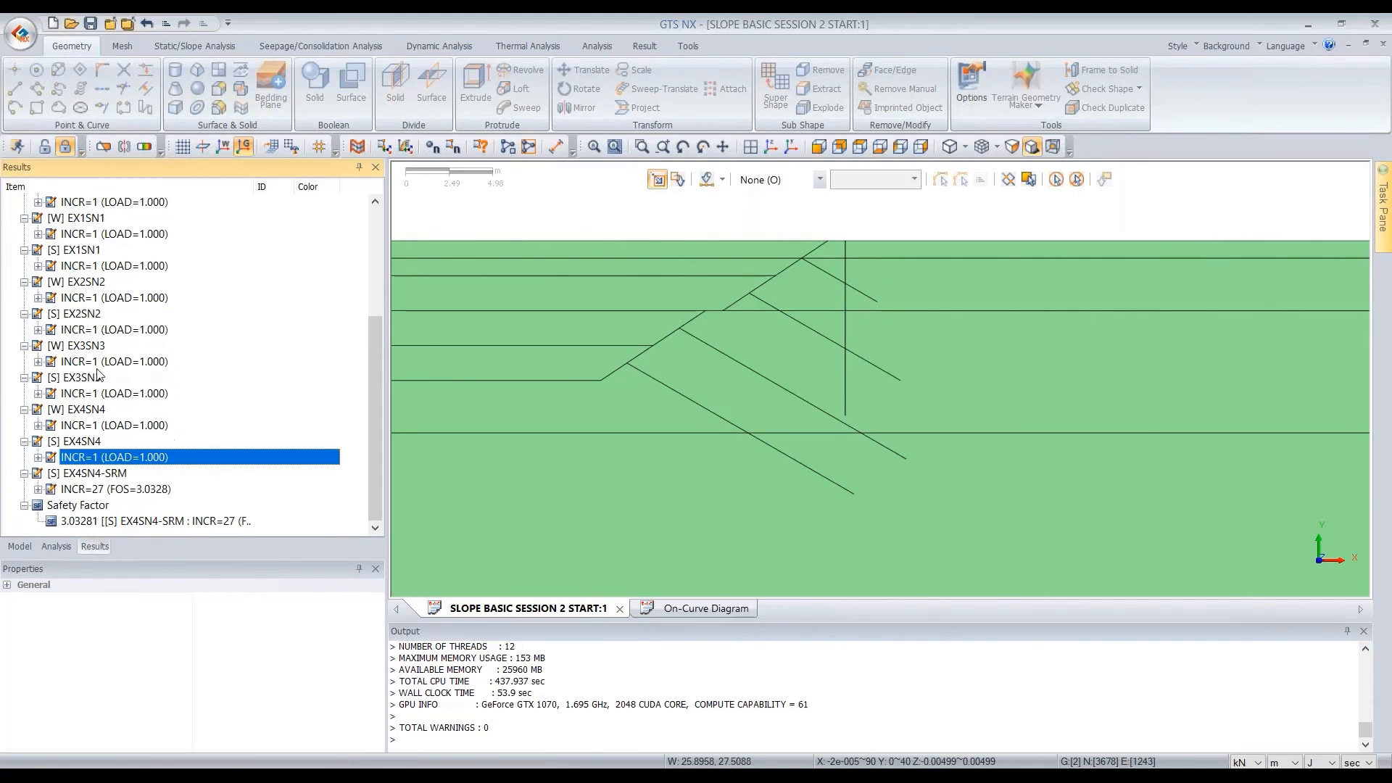
{"action": "double_click", "coordinate": [102, 430]}
{"action": "double_click", "coordinate": [126, 440]}
{"action": "double_click", "coordinate": [132, 458]}
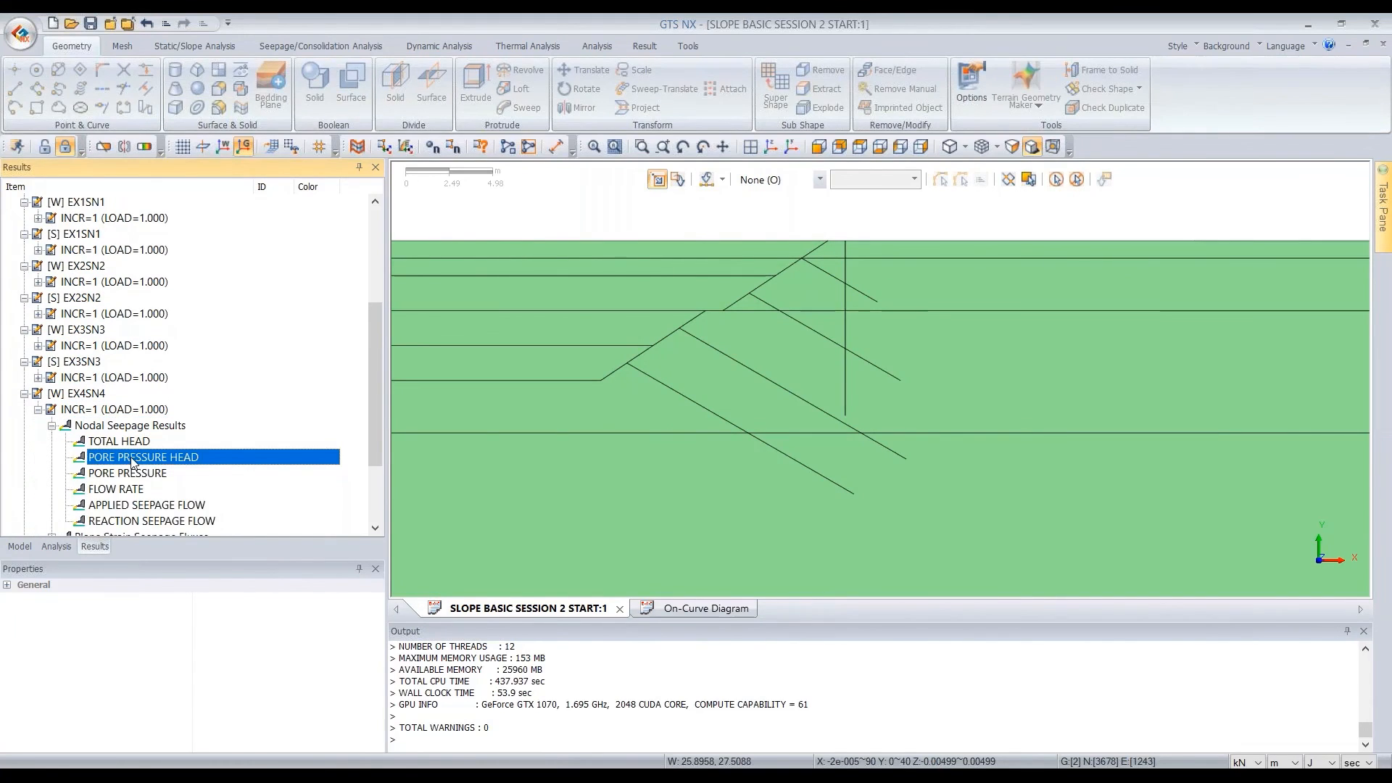
Make the mesh sets visible again to show the pore pressure head contour and return to the results list
{"action": "left_click", "coordinate": [21, 546]}
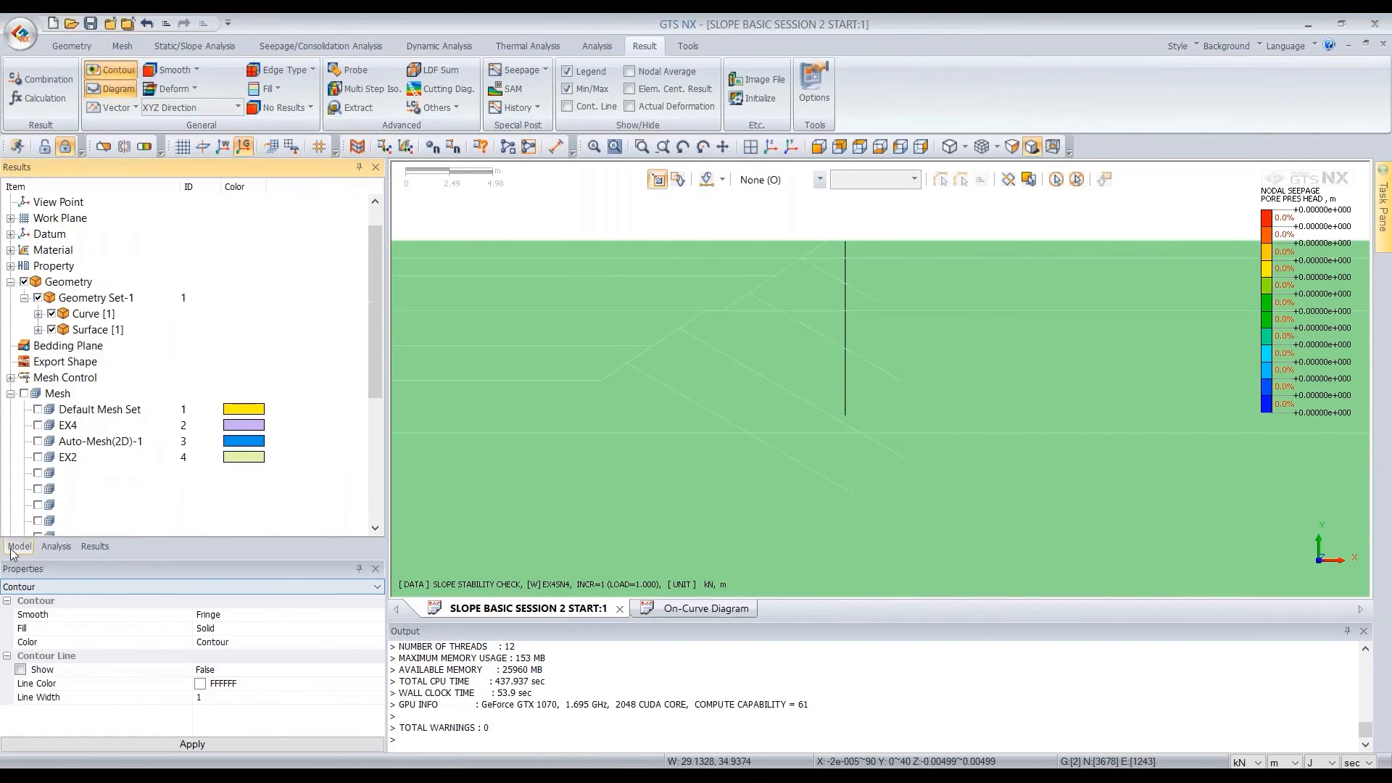
{"action": "left_click", "coordinate": [25, 393]}
{"action": "left_click", "coordinate": [95, 546]}
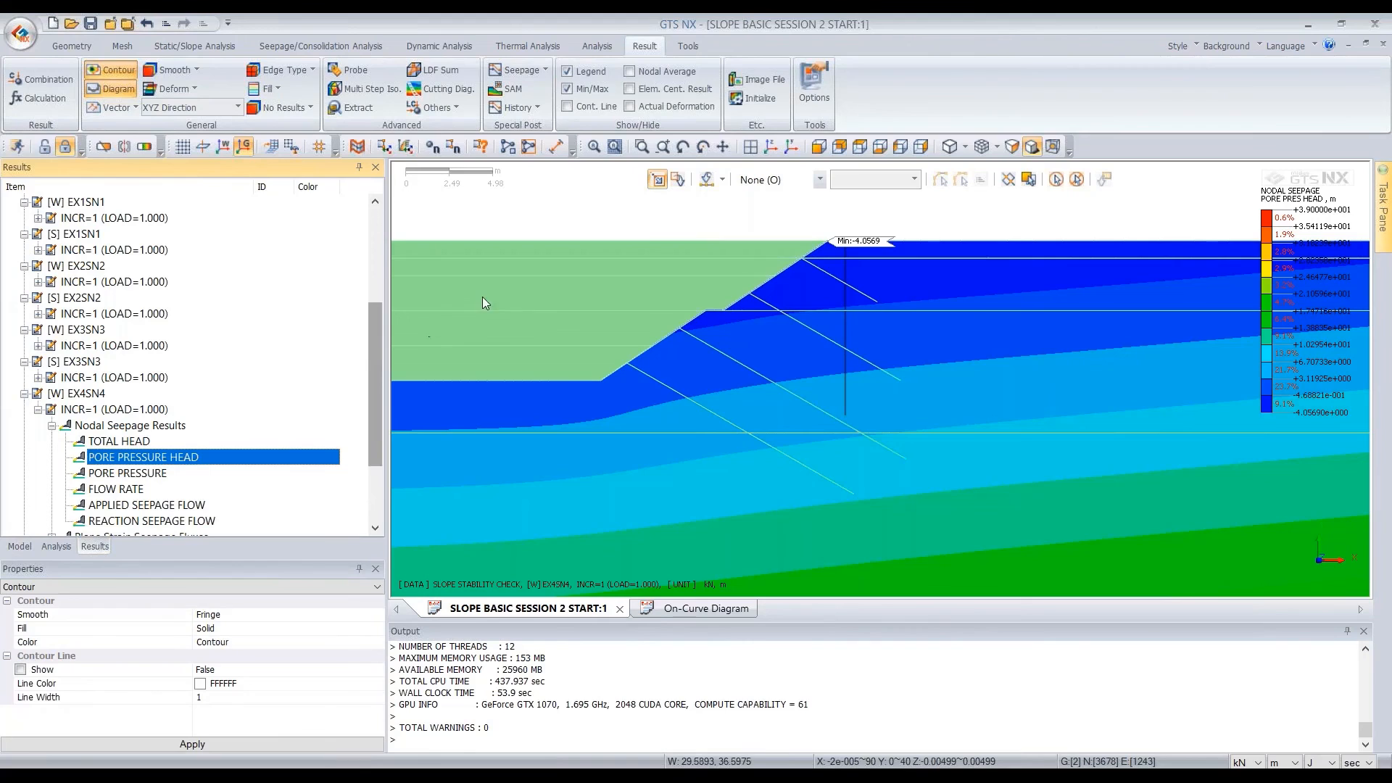
Start a new On-Curve Diagram and define its 2-Points Line along the vertical line from 51, 40, 0 to 51, 30, 0
{"action": "left_click", "coordinate": [465, 95]}
{"action": "left_click_drag", "start_coordinate": [199, 177], "coordinate": [401, 180]}
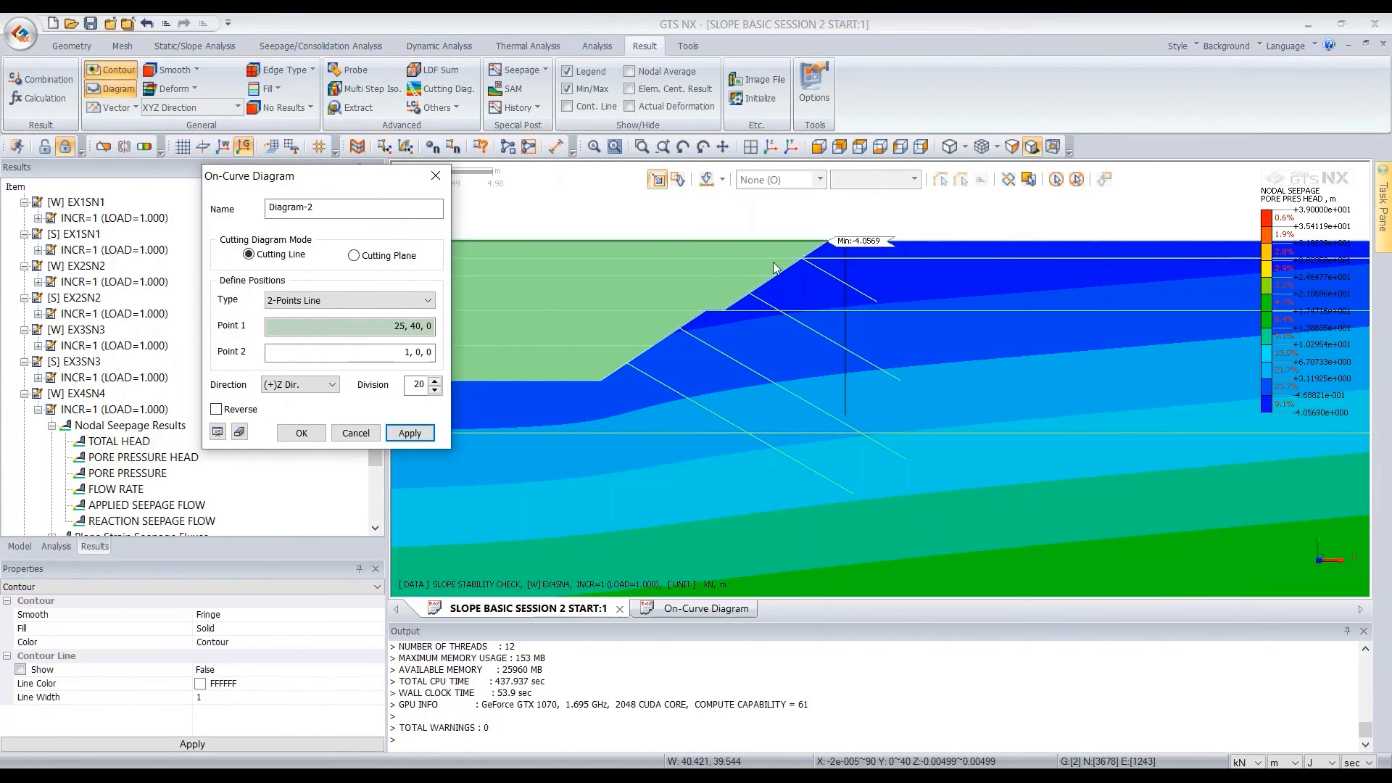
{"action": "left_click", "coordinate": [850, 244]}
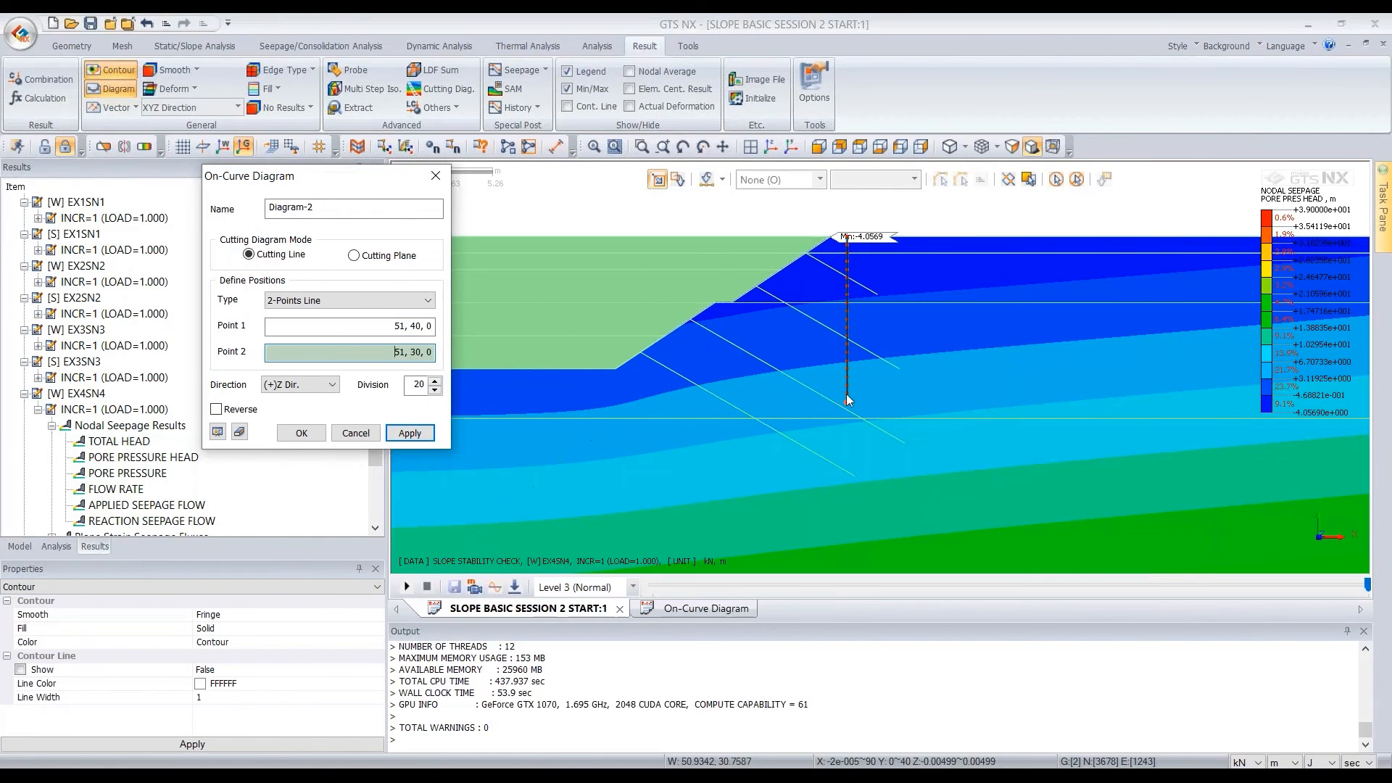
{"action": "left_click", "coordinate": [850, 405]}
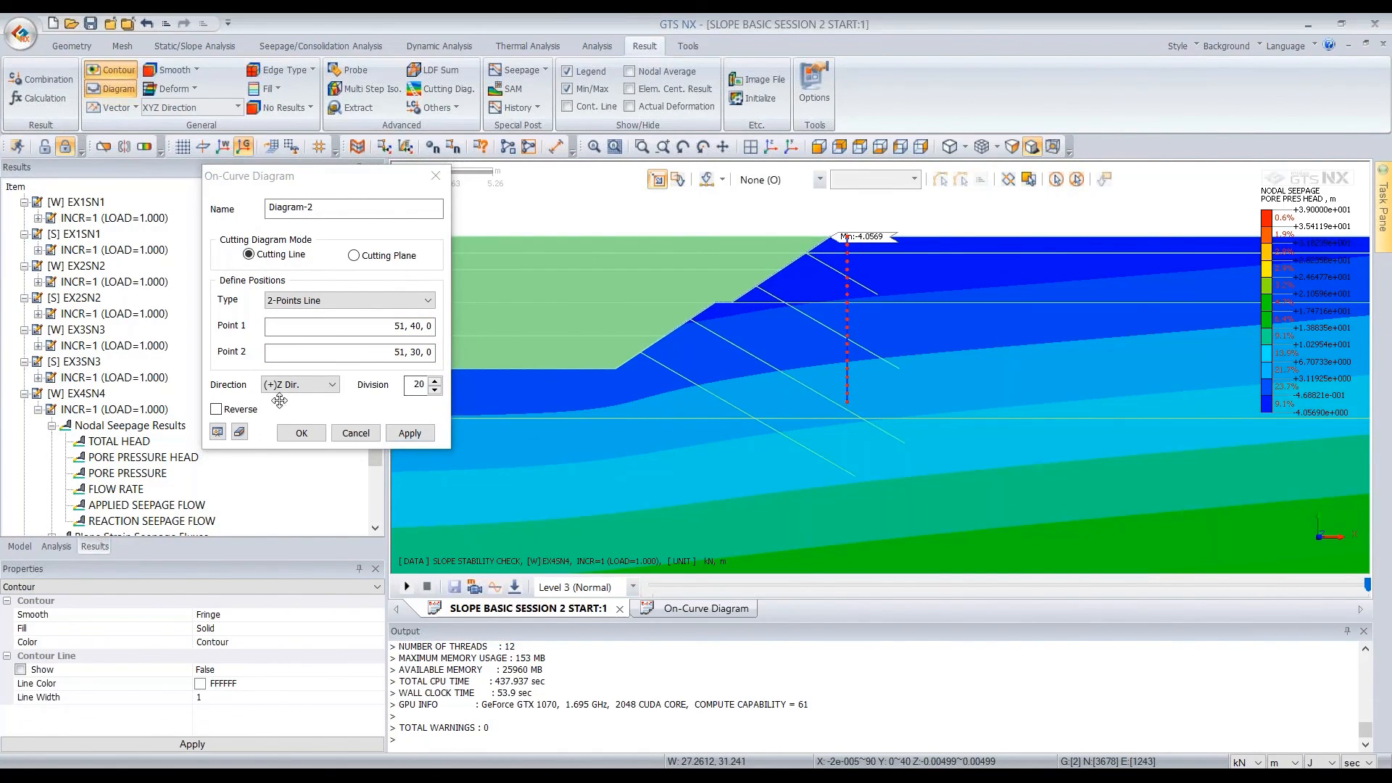
Set the diagram direction to (+)X Dir., preview the pore pressure head profile, and create the diagram with 20 divisions
{"action": "left_click", "coordinate": [315, 388]}
{"action": "left_click", "coordinate": [288, 401]}
{"action": "left_click", "coordinate": [218, 432]}
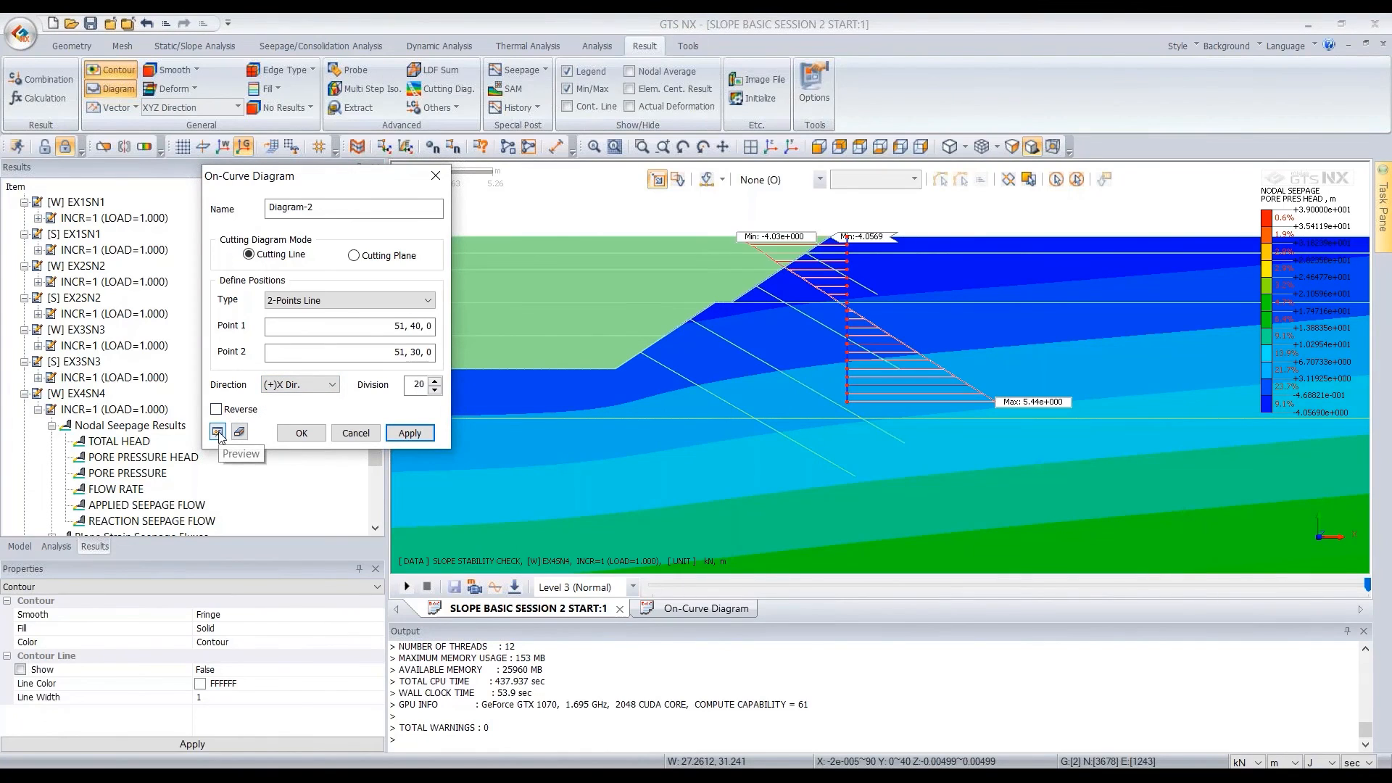
{"action": "scroll", "coordinate": [808, 297], "scroll_direction": "up", "scroll_amount": 3}
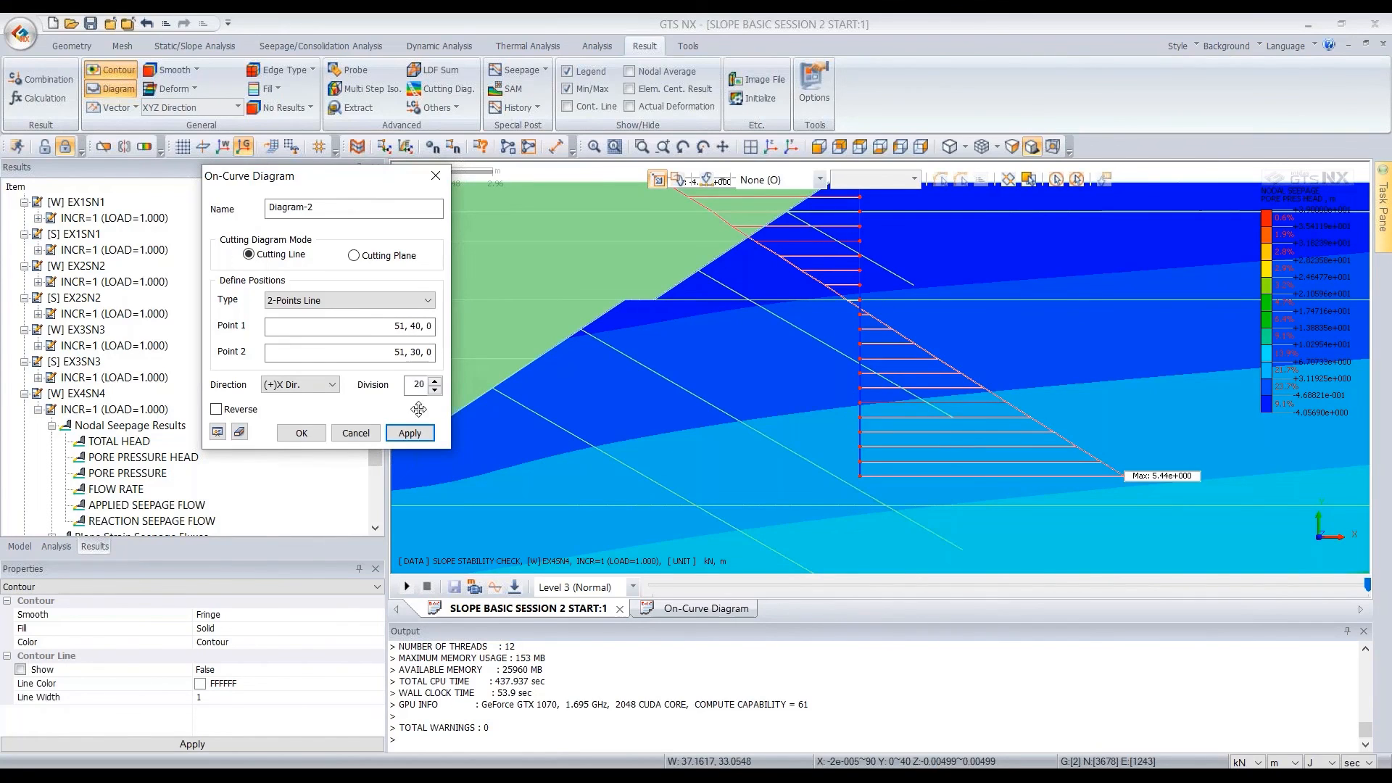
{"action": "left_click", "coordinate": [301, 436]}
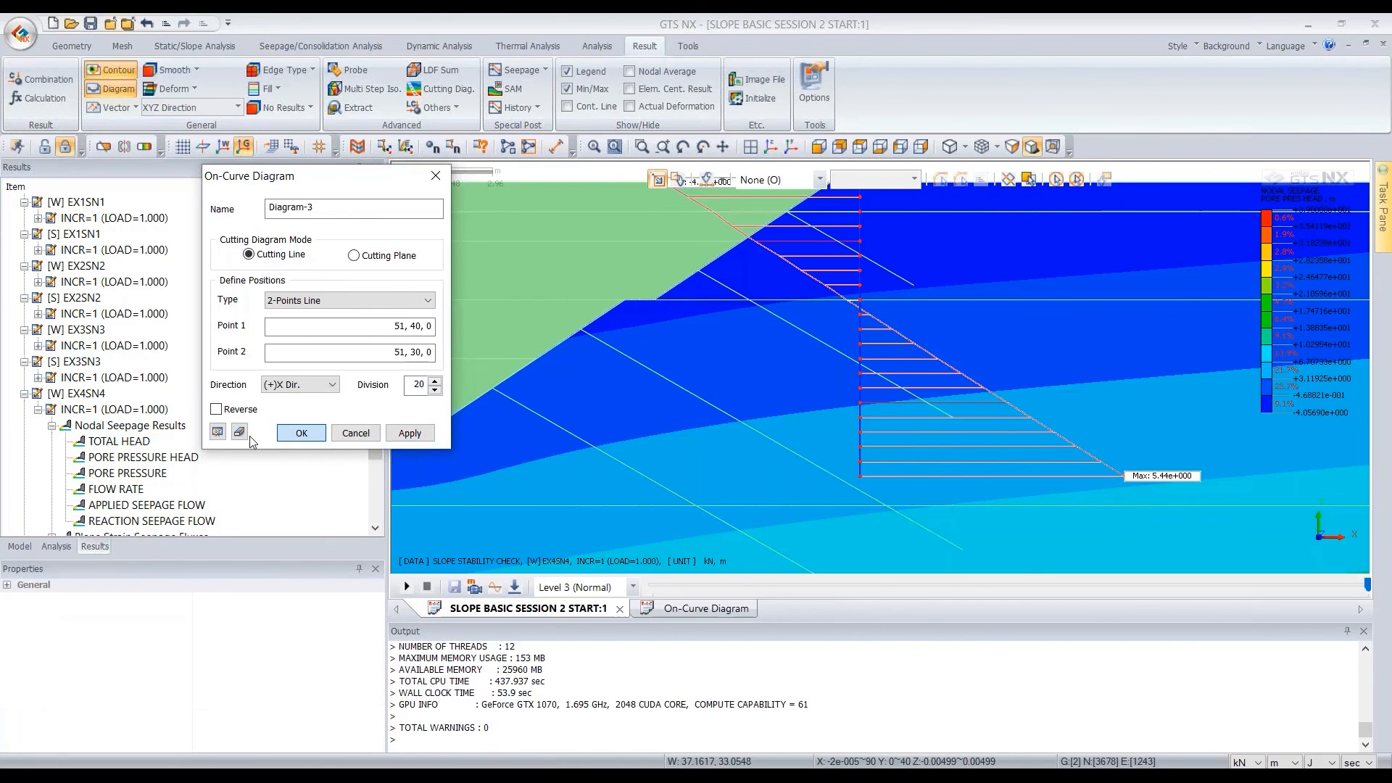
Close the On-Curve Diagram tool and show the table of values for Diagram-2
{"action": "scroll", "coordinate": [123, 478], "scroll_direction": "up", "scroll_amount": 8}
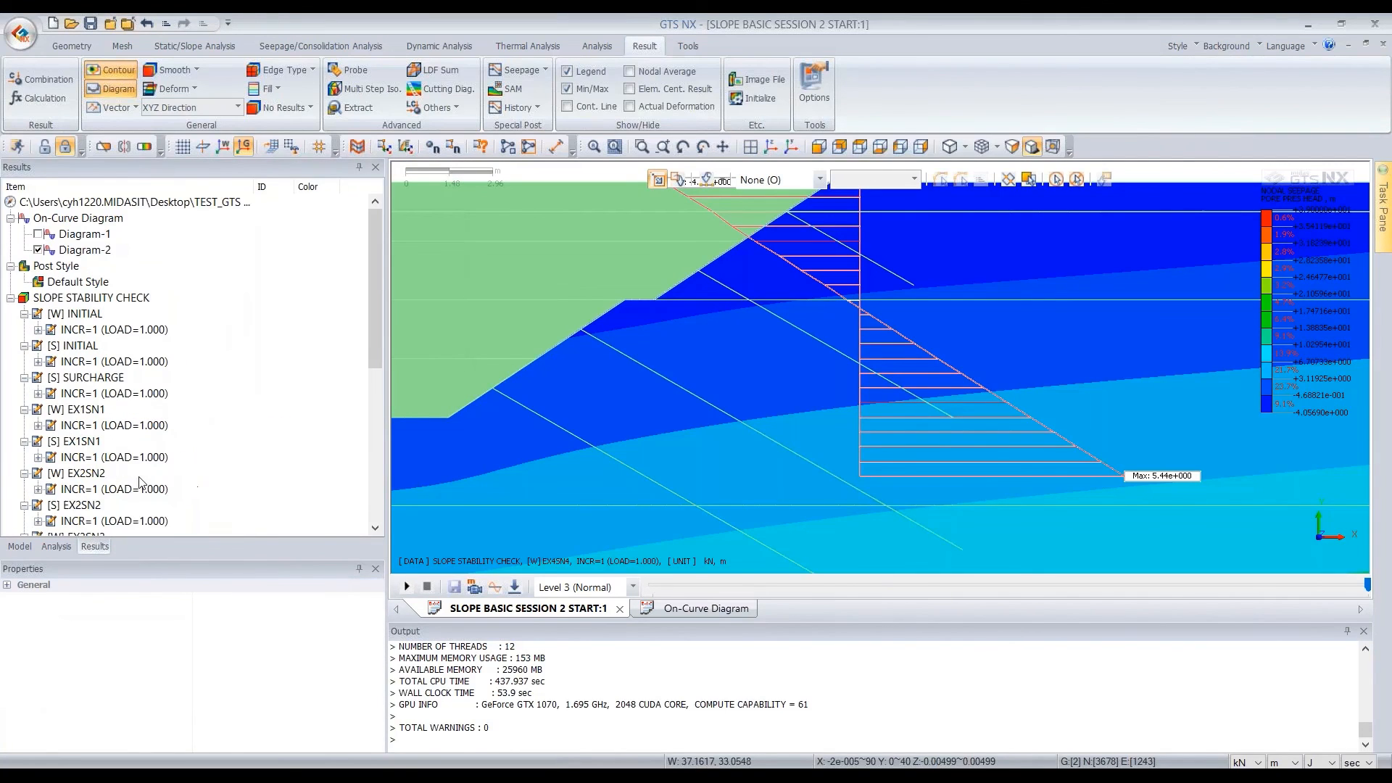
{"action": "left_click", "coordinate": [93, 252]}
{"action": "scroll", "coordinate": [928, 351], "scroll_direction": "down", "scroll_amount": 3}
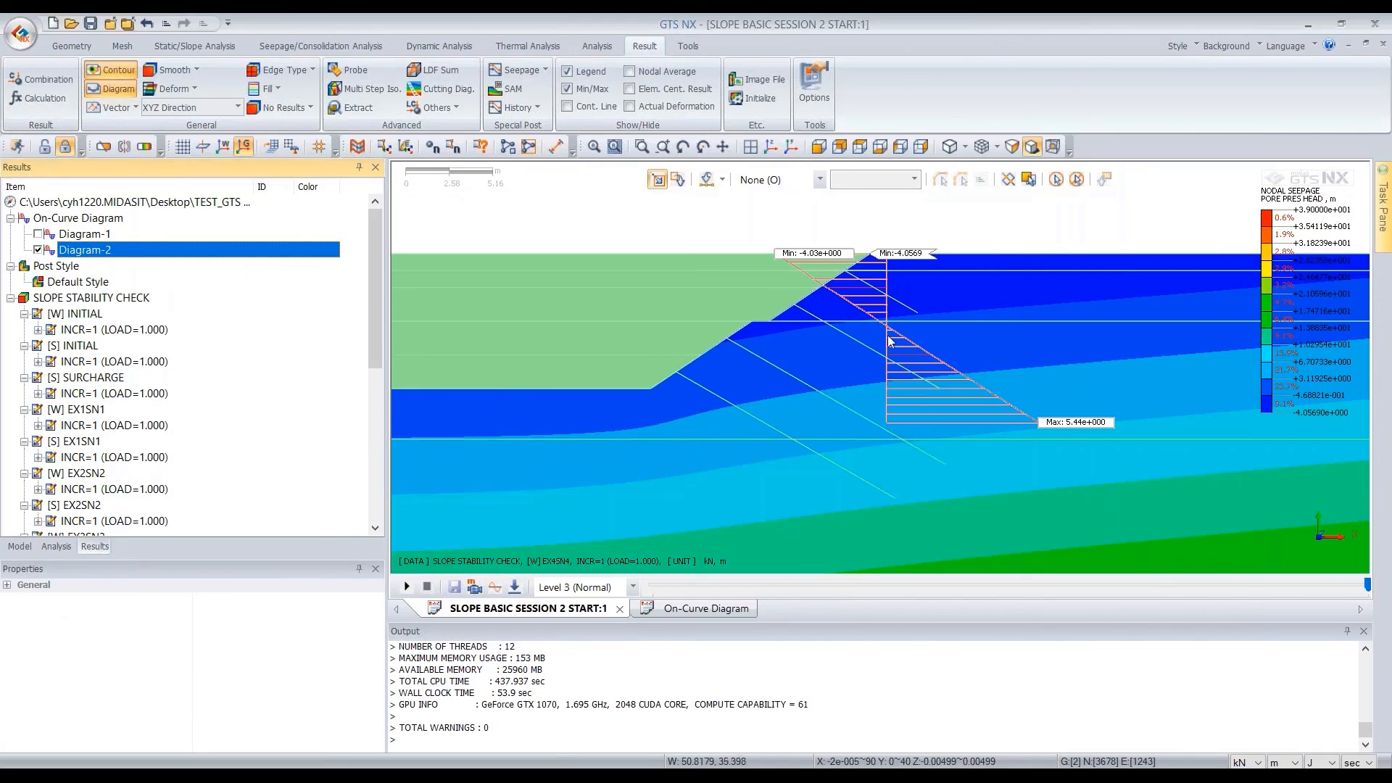
{"action": "right_click", "coordinate": [84, 256]}
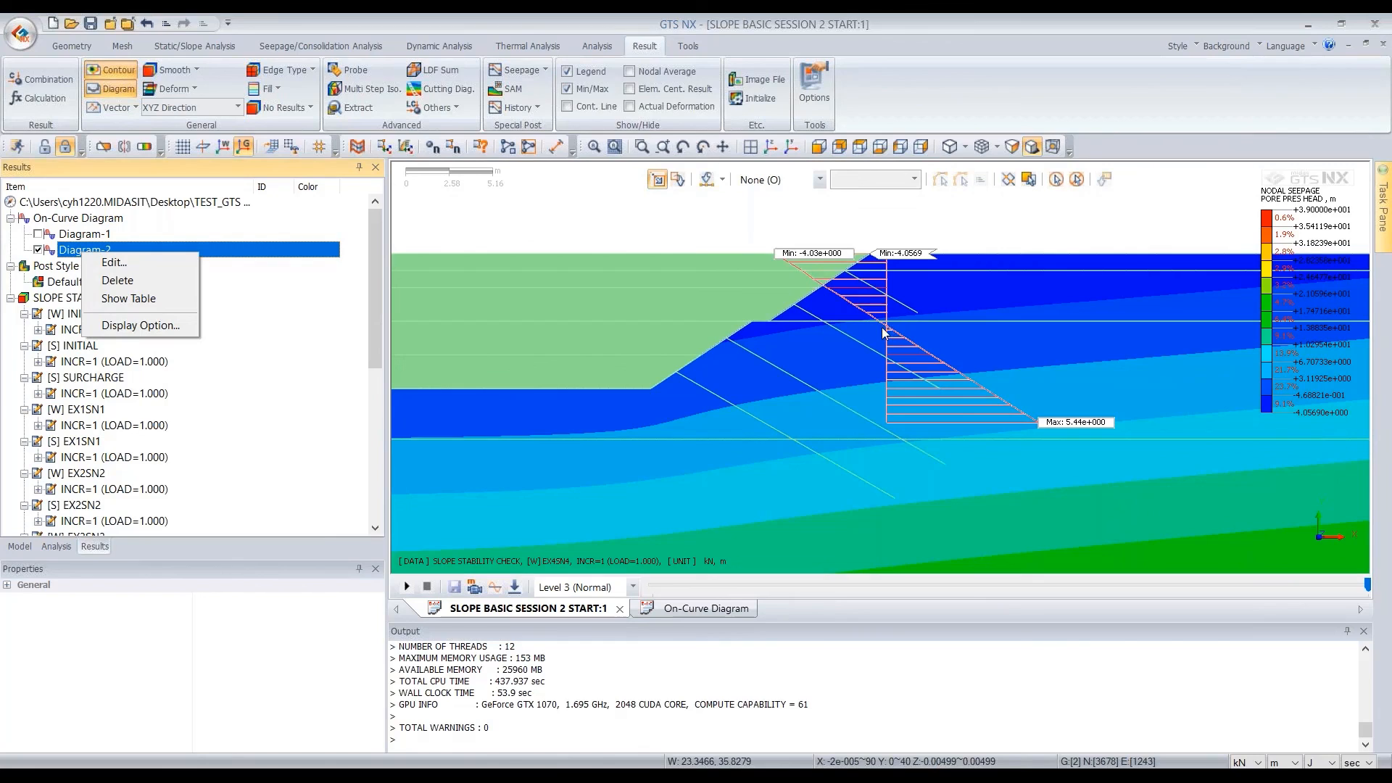
{"action": "left_click", "coordinate": [122, 297]}
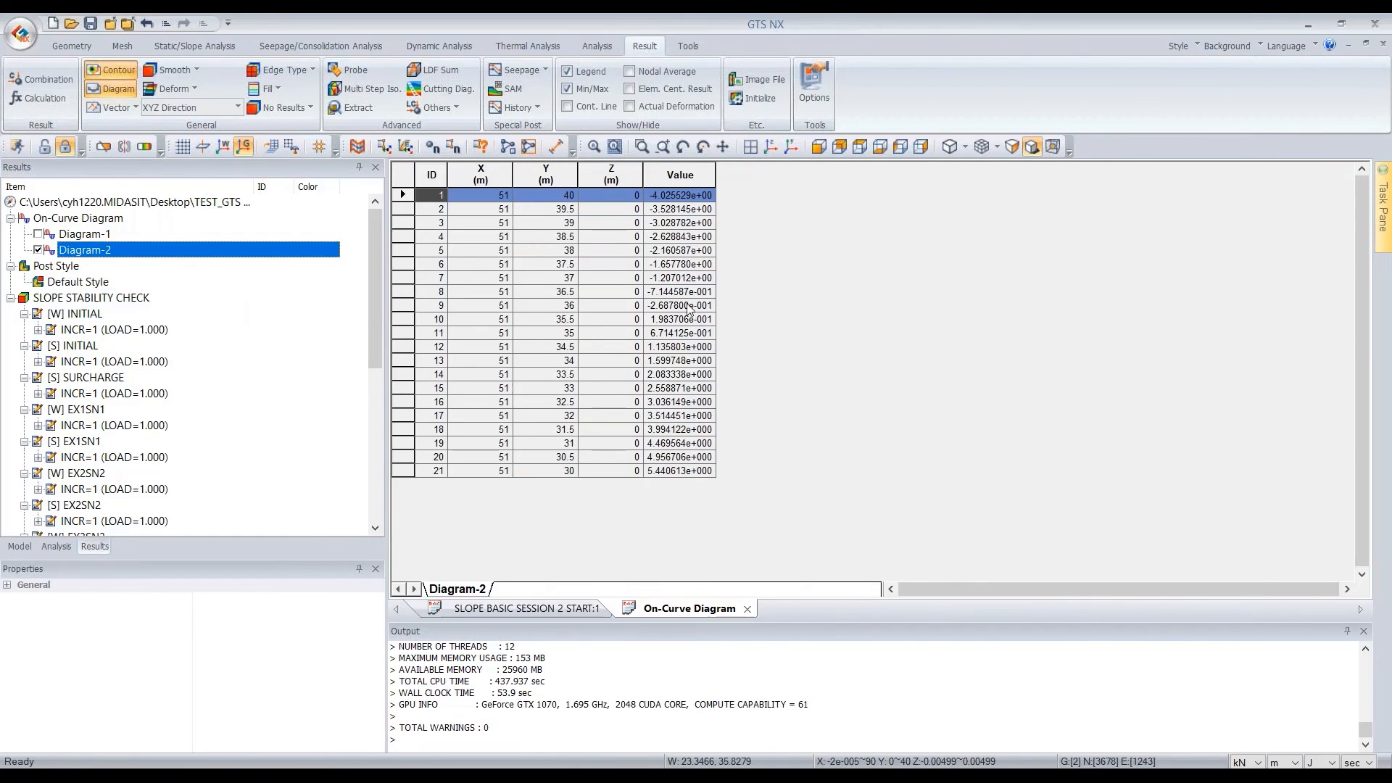
Check the pressure head sign change between Y = 36 and Y = 35.5 in the Diagram-2 table and compare it with the model diagram
{"action": "left_click", "coordinate": [666, 310]}
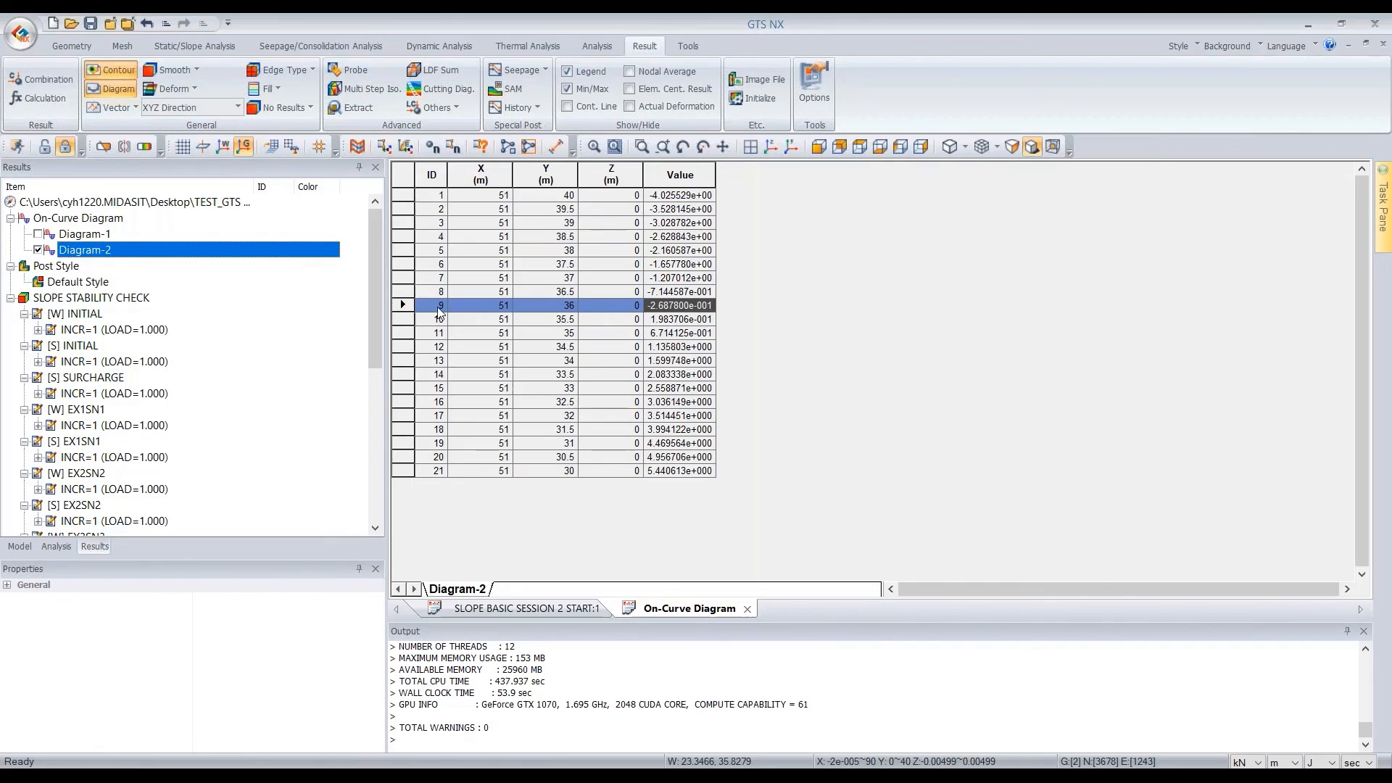
{"action": "left_click", "coordinate": [560, 321]}
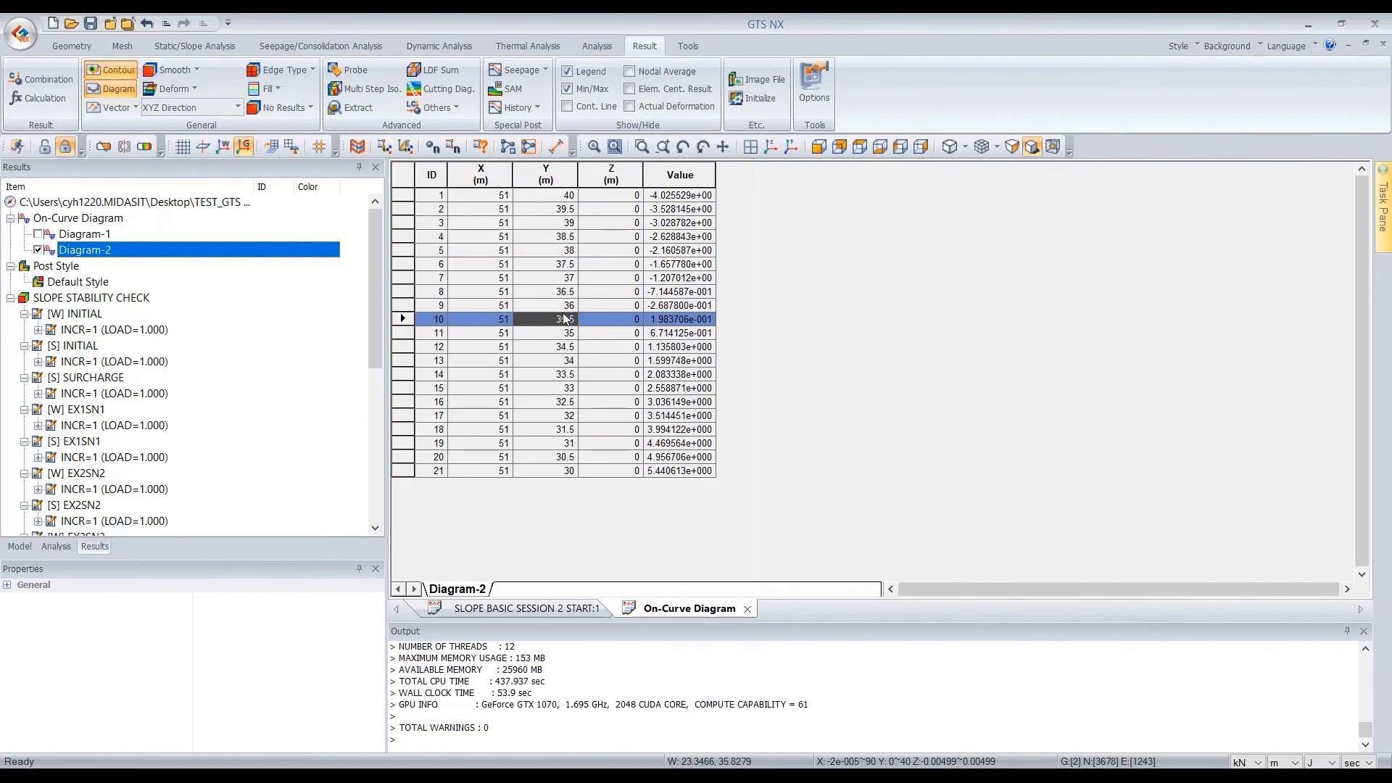
{"action": "left_click", "coordinate": [564, 306]}
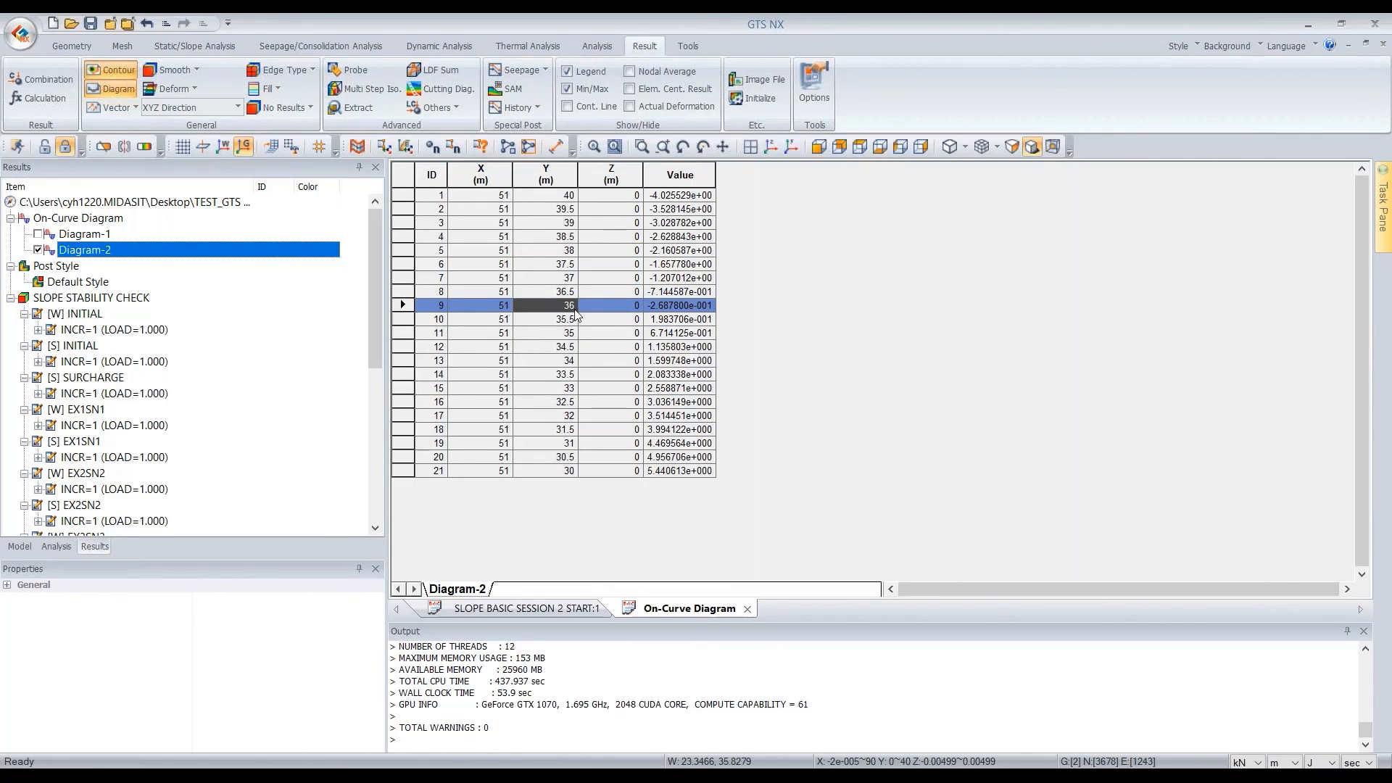
{"action": "left_click", "coordinate": [594, 605]}
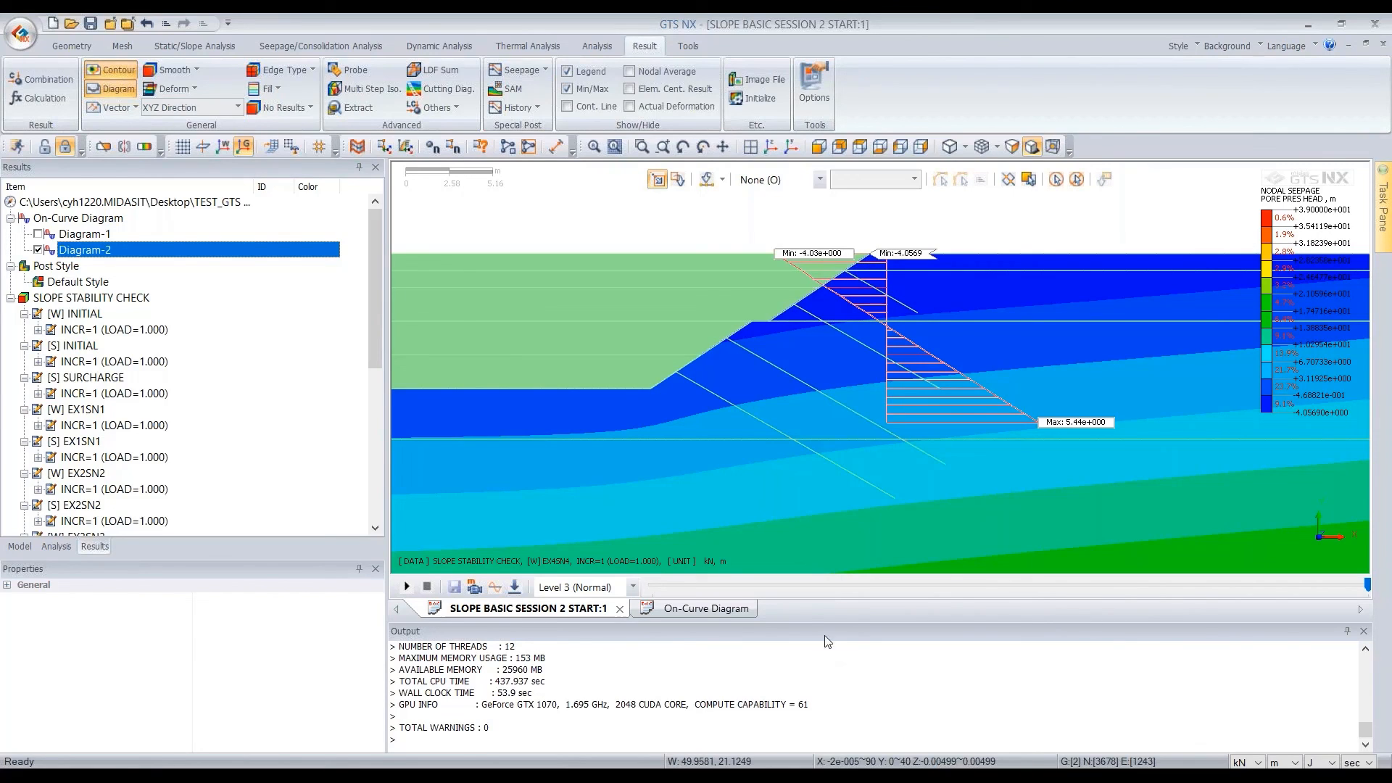
{"action": "left_click", "coordinate": [719, 612]}
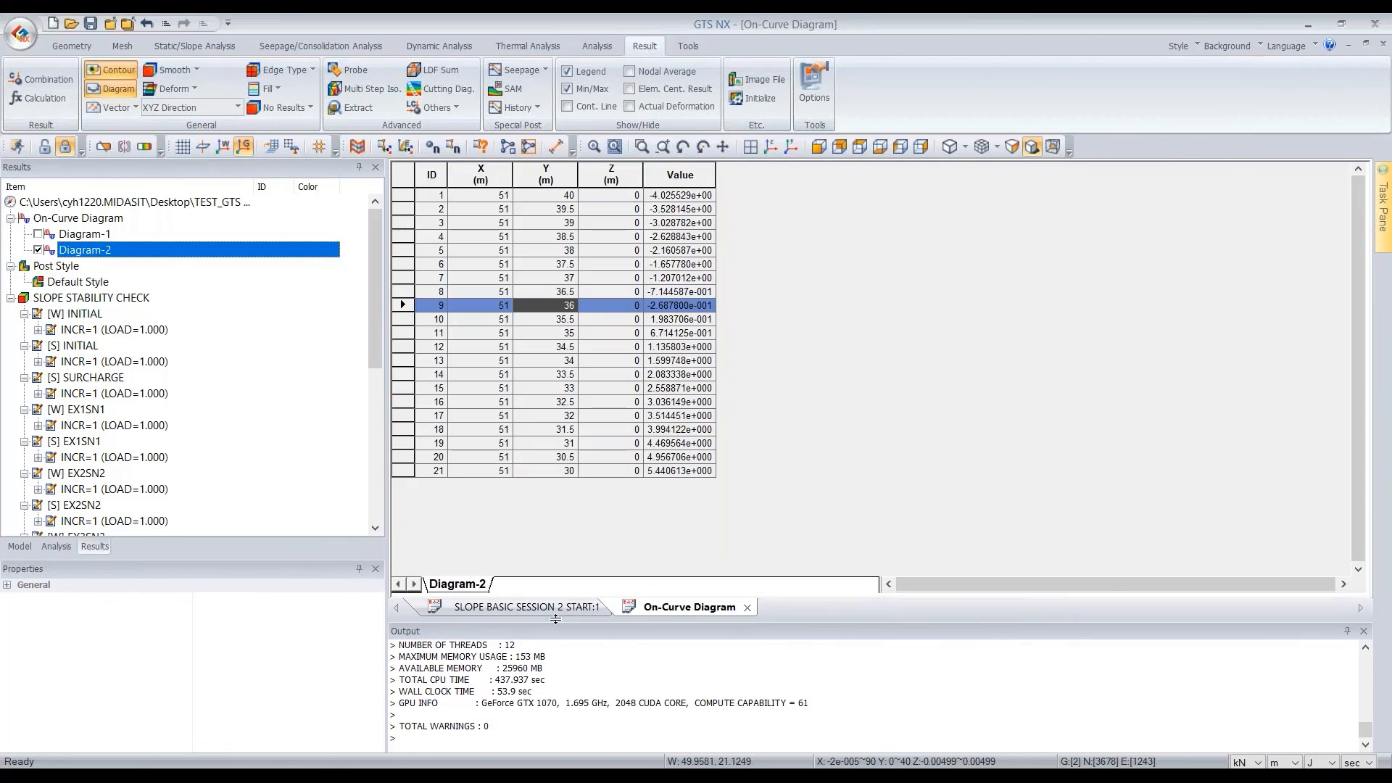
Switch the result stage to [W] EX3SN3 and check the Diagram-2 table value at Y = 36.5
{"action": "left_click", "coordinate": [554, 611]}
{"action": "left_click", "coordinate": [1368, 586]}
{"action": "key", "text": "Left"}
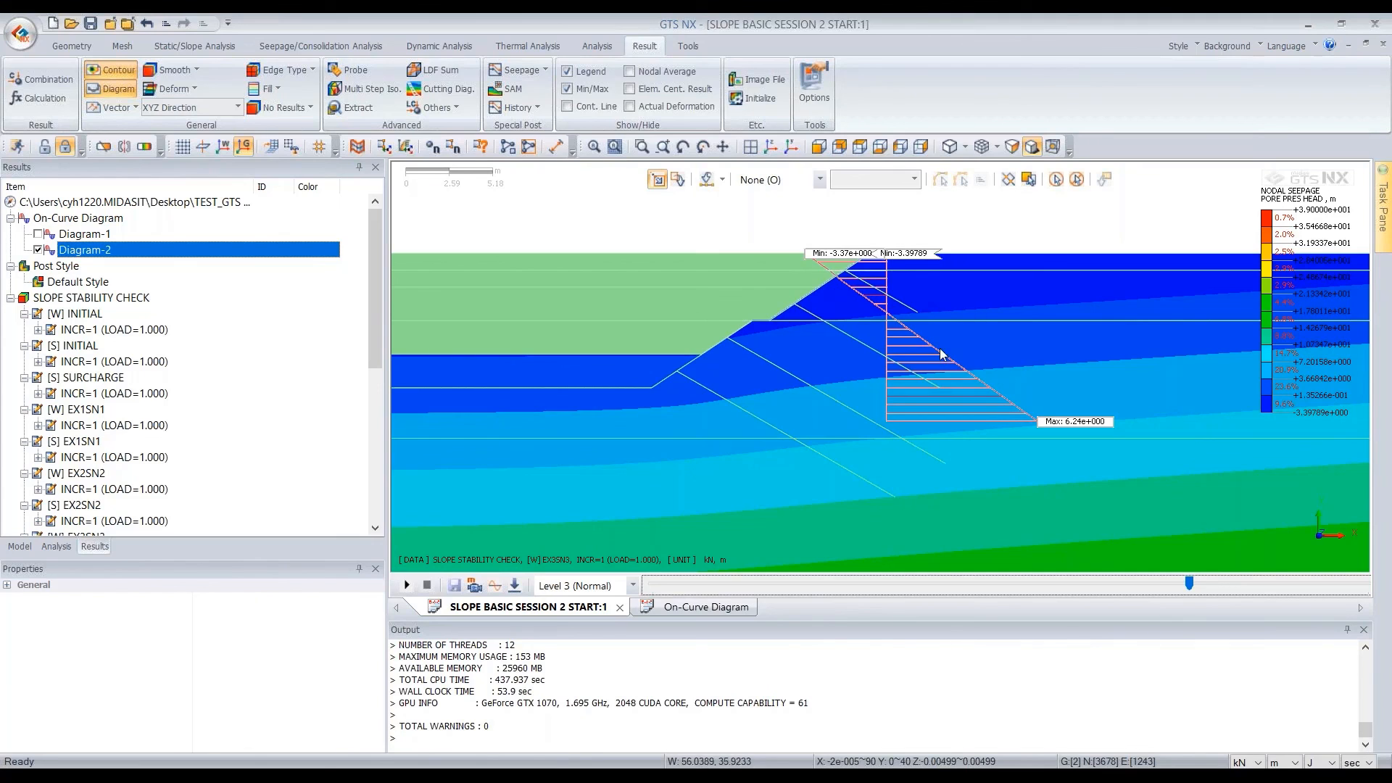
{"action": "left_click", "coordinate": [712, 607]}
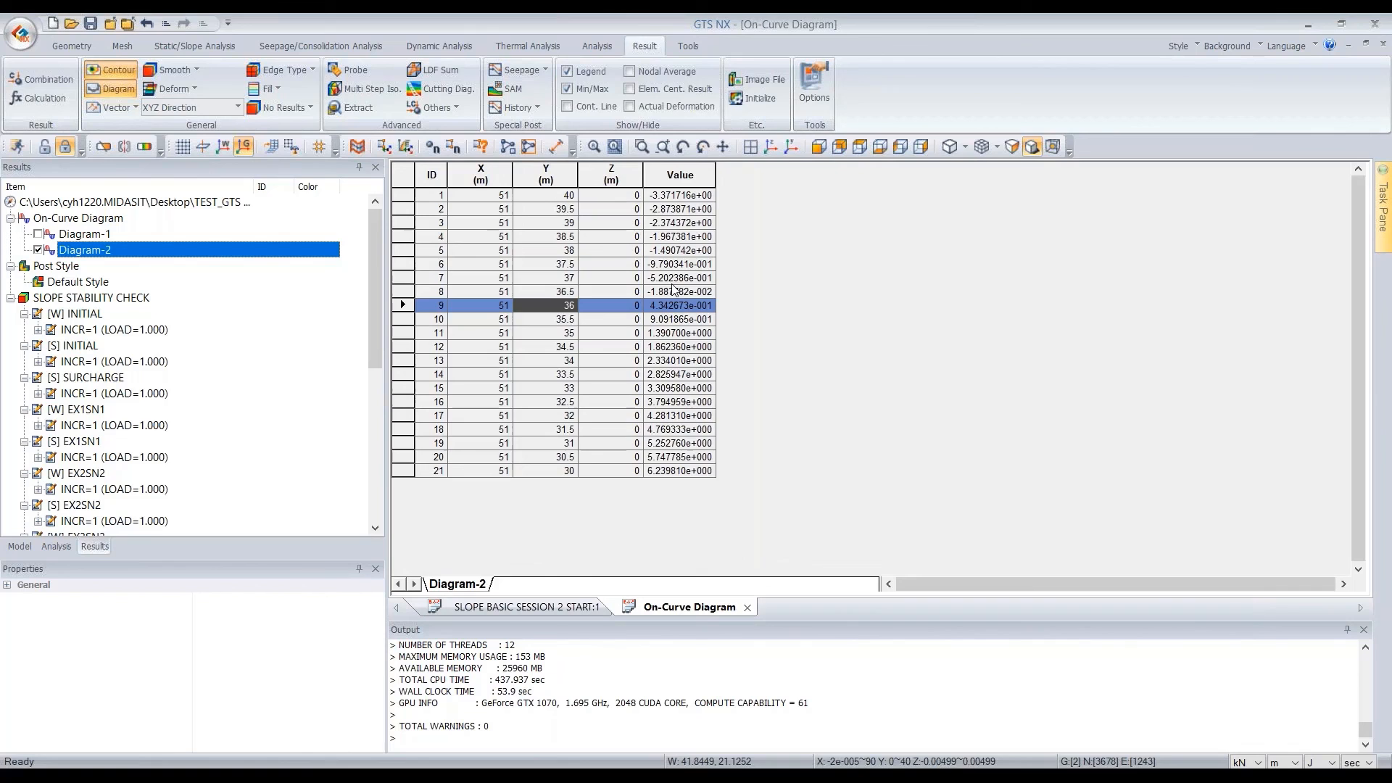
{"action": "left_click", "coordinate": [672, 292]}
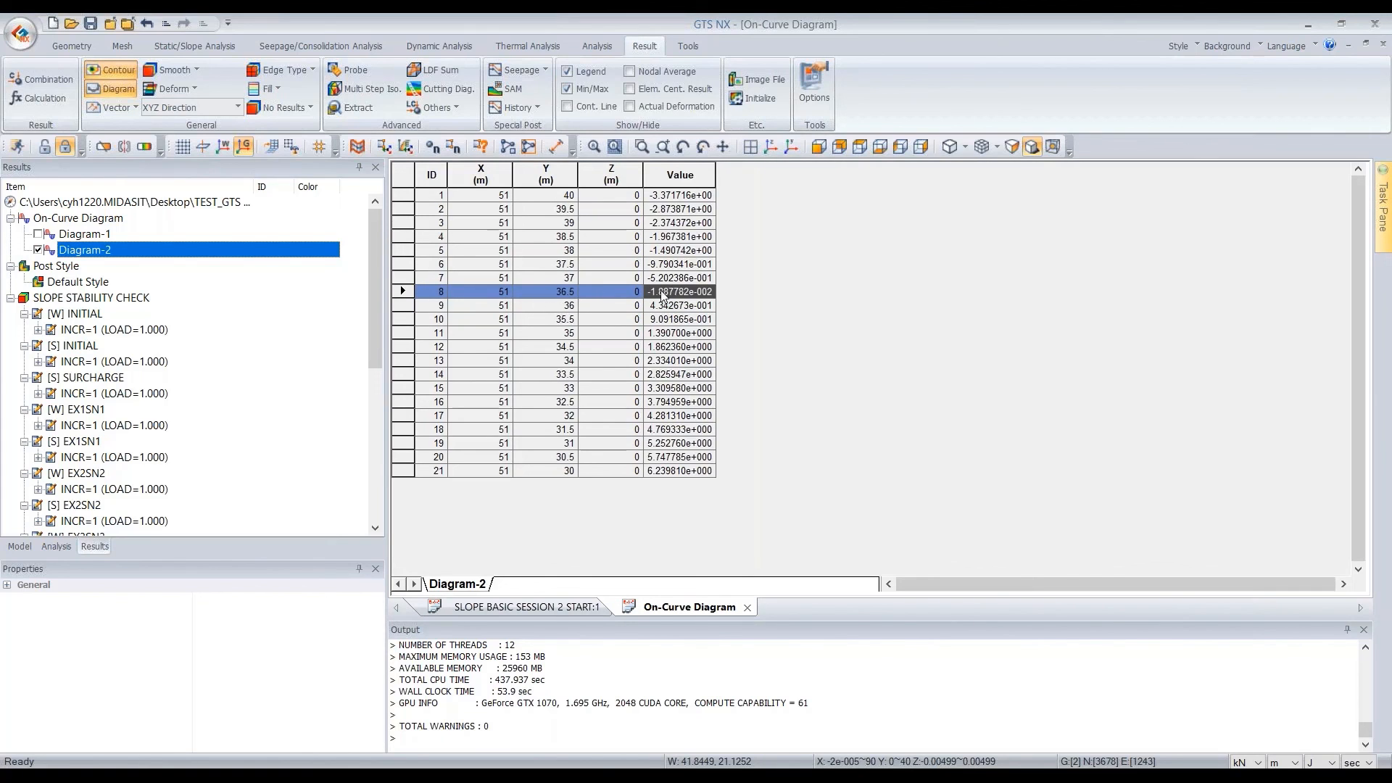
Switch the result stage to [W] EX2SN2 and check the Diagram-2 table row at Y = 37.5
{"action": "left_click", "coordinate": [526, 607]}
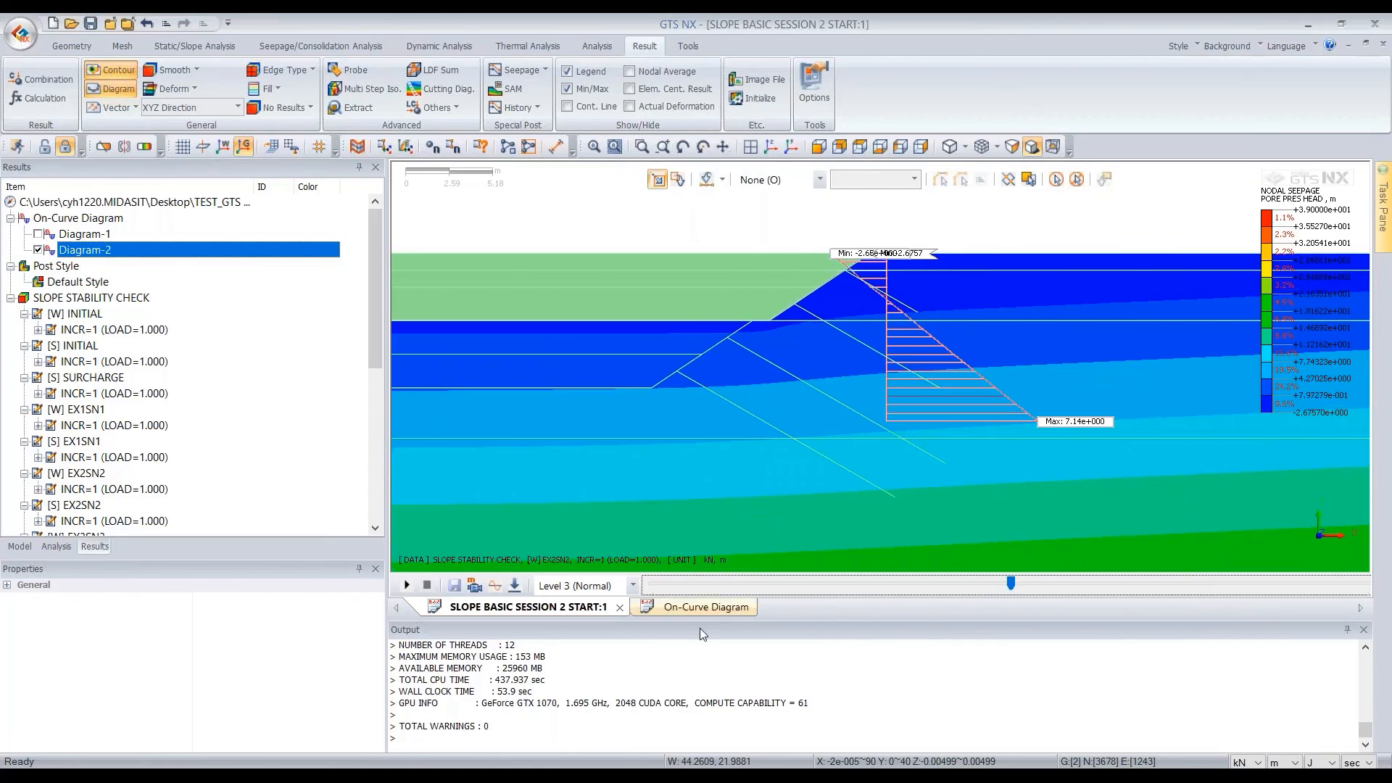
{"action": "left_click", "coordinate": [699, 608]}
{"action": "left_click", "coordinate": [686, 266]}
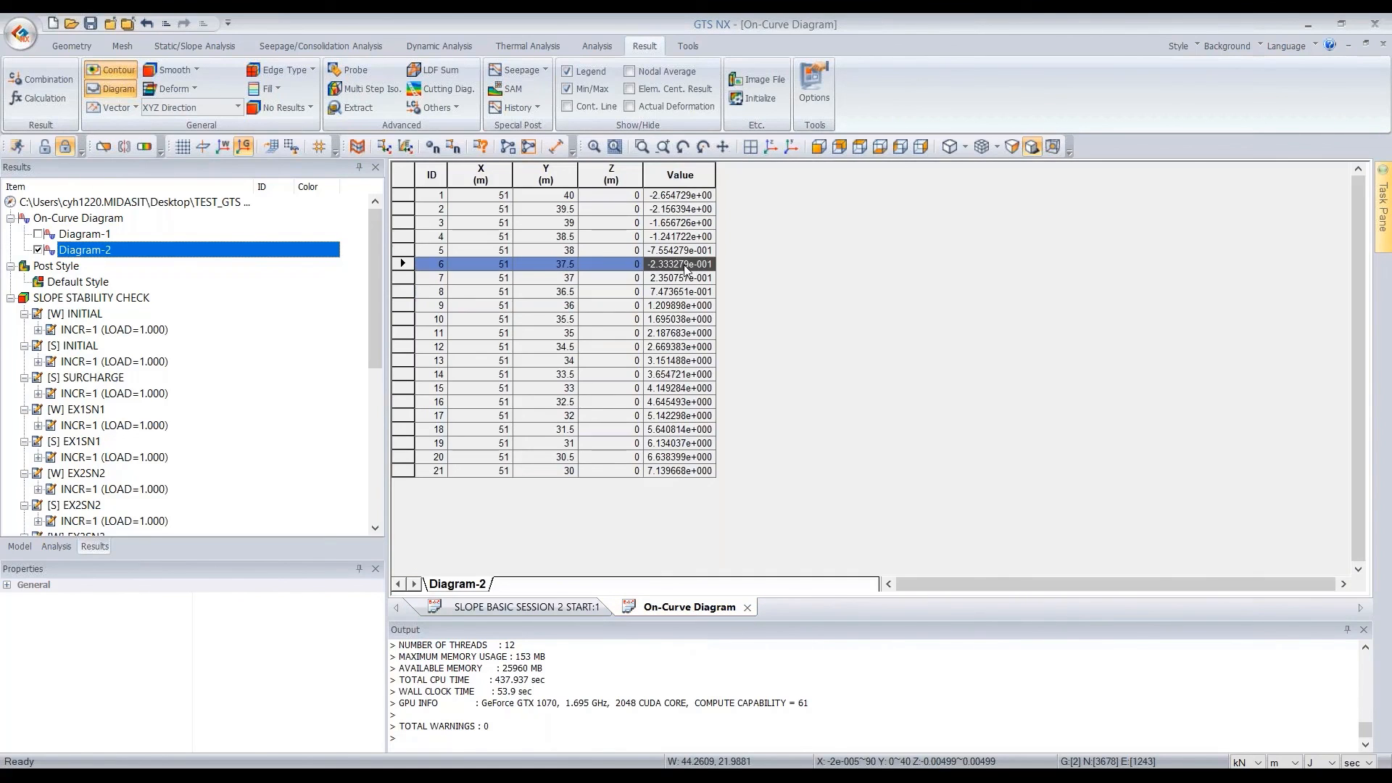
{"action": "left_click", "coordinate": [560, 262]}
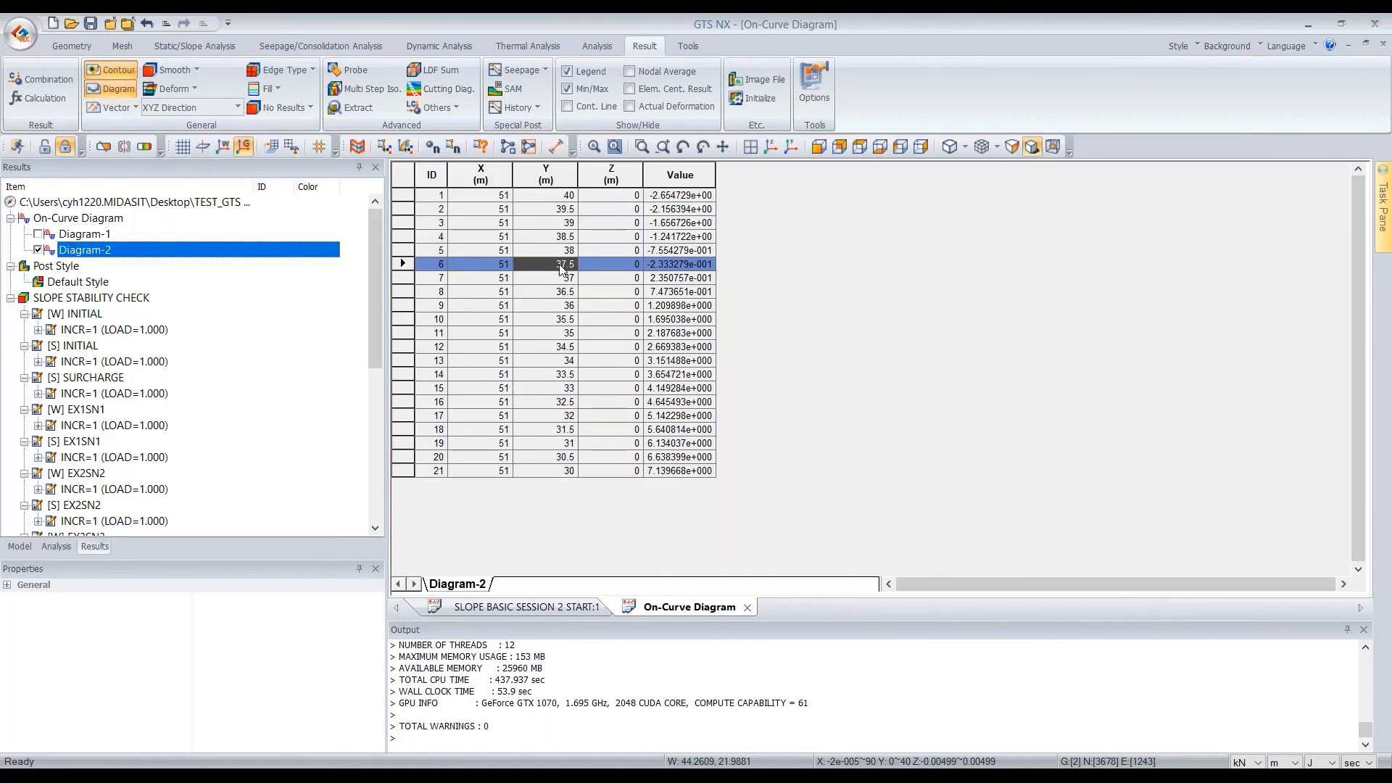
Switch the result stage to [W] EX1SN1 and check the Diagram-2 table row at Y = 38.5
{"action": "left_click", "coordinate": [549, 606]}
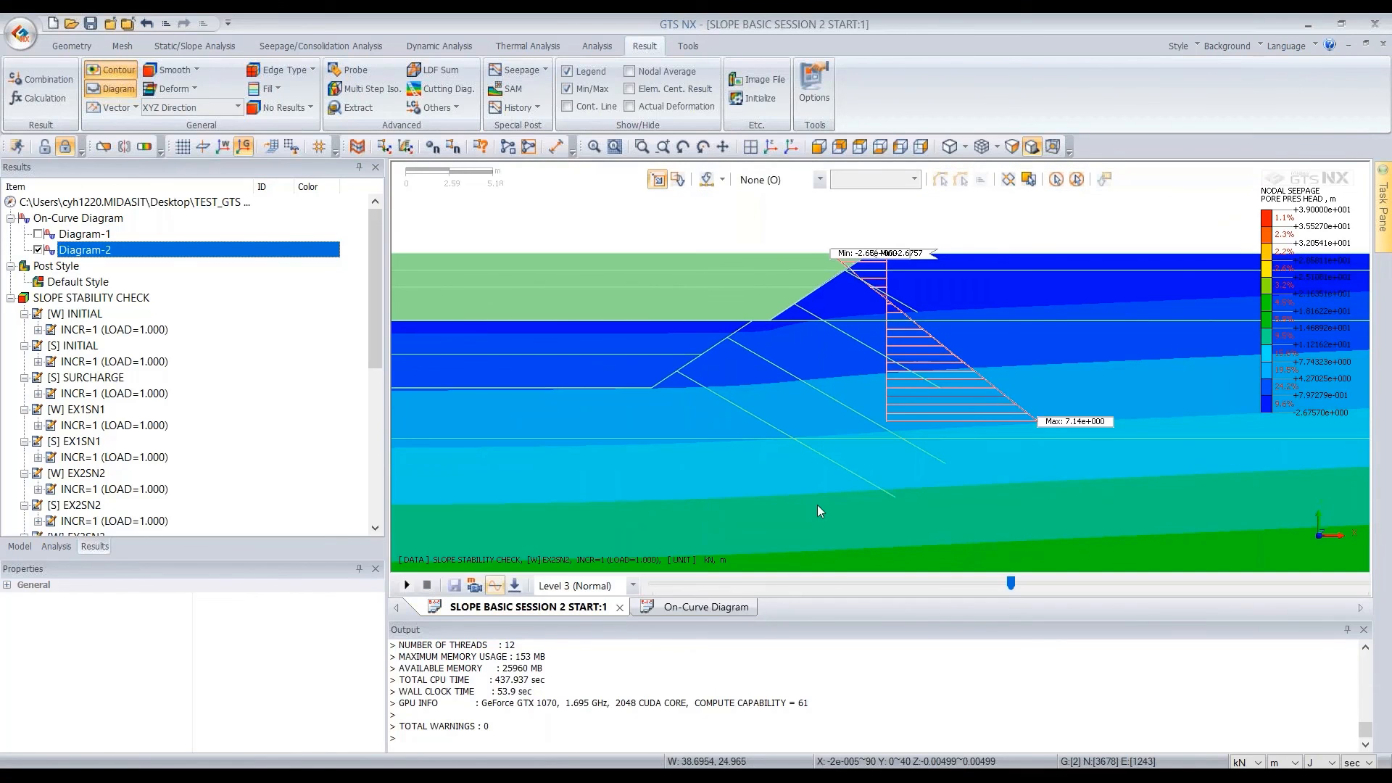
{"action": "left_click", "coordinate": [685, 606]}
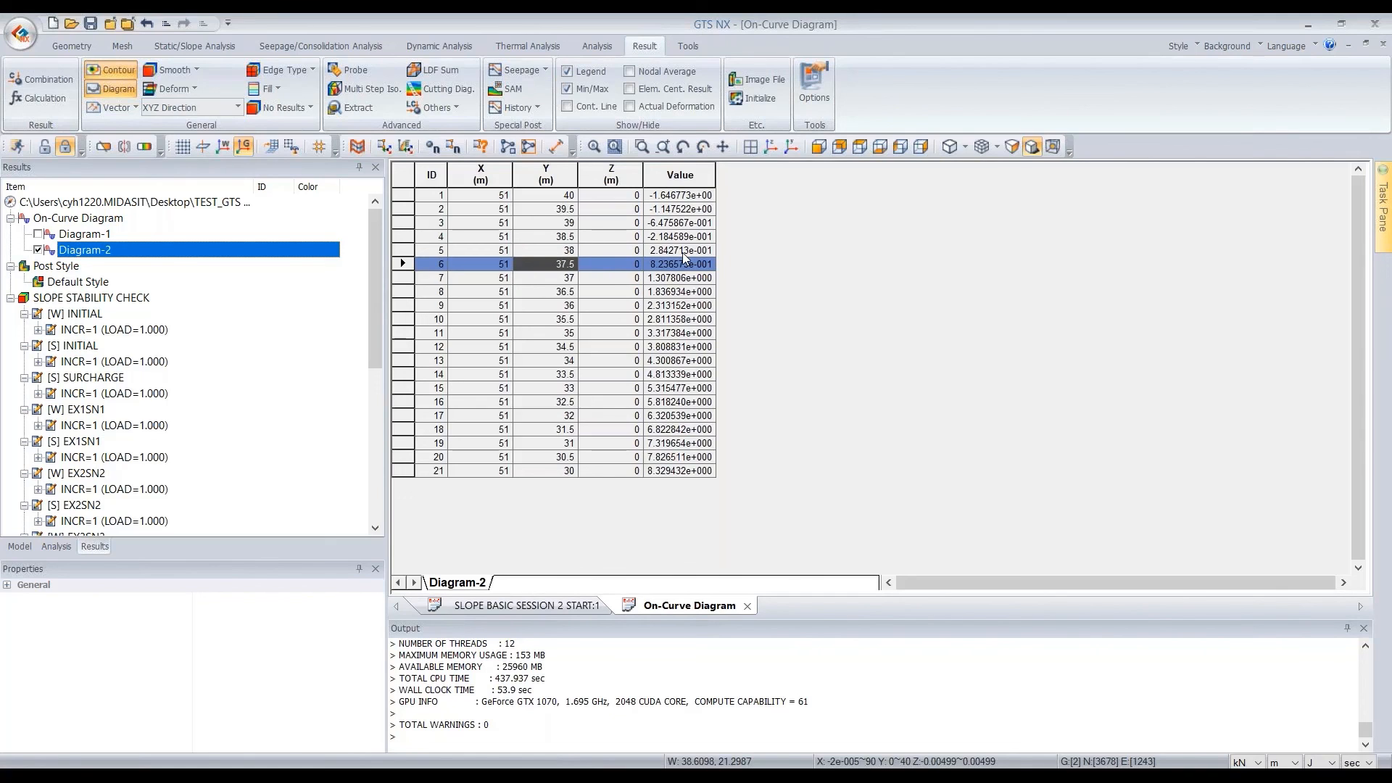
{"action": "mouse_move", "coordinate": [546, 236]}
{"action": "left_mouse_down"}
{"action": "mouse_move", "coordinate": [545, 252]}
{"action": "mouse_move", "coordinate": [570, 244]}
{"action": "left_mouse_up"}
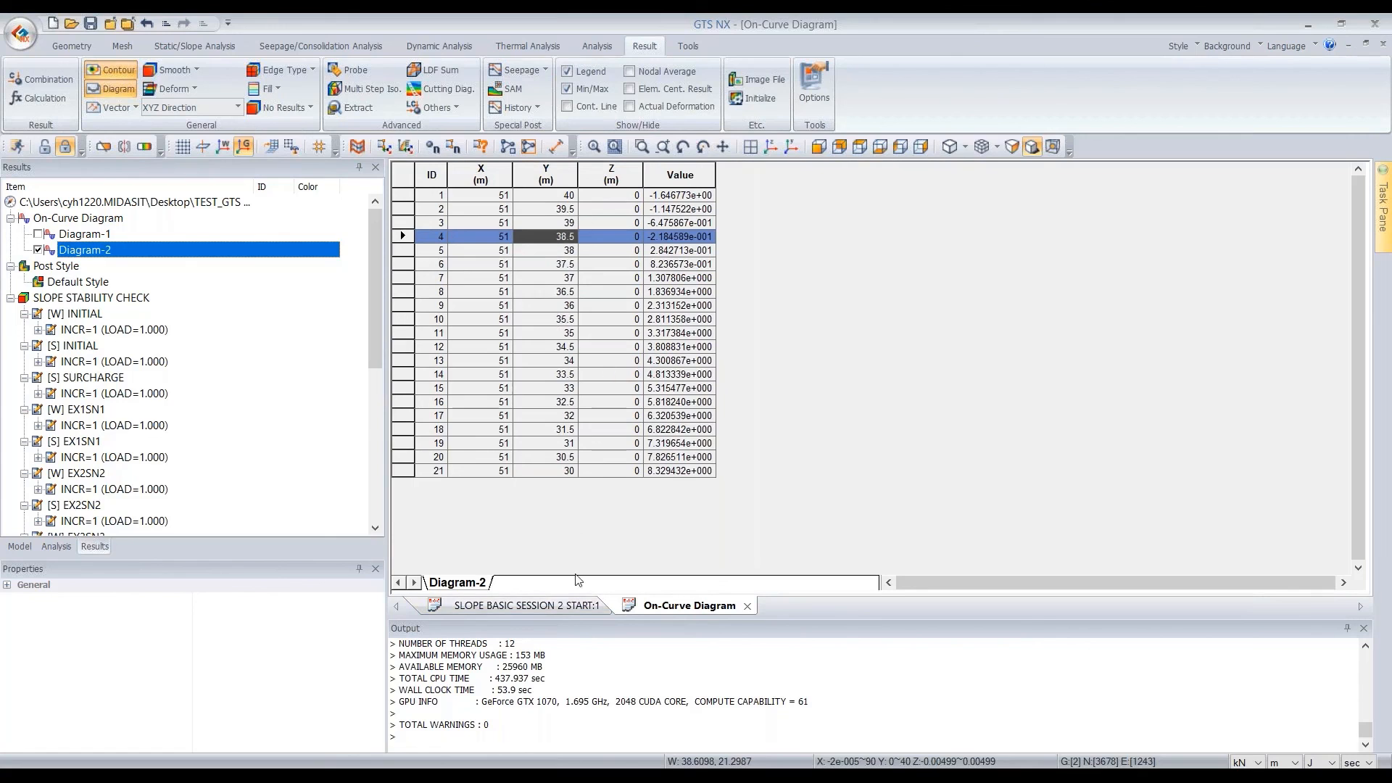
Set the result stage to [W] INITIAL and check the Diagram-2 table row at Y = 39
{"action": "left_click", "coordinate": [555, 605]}
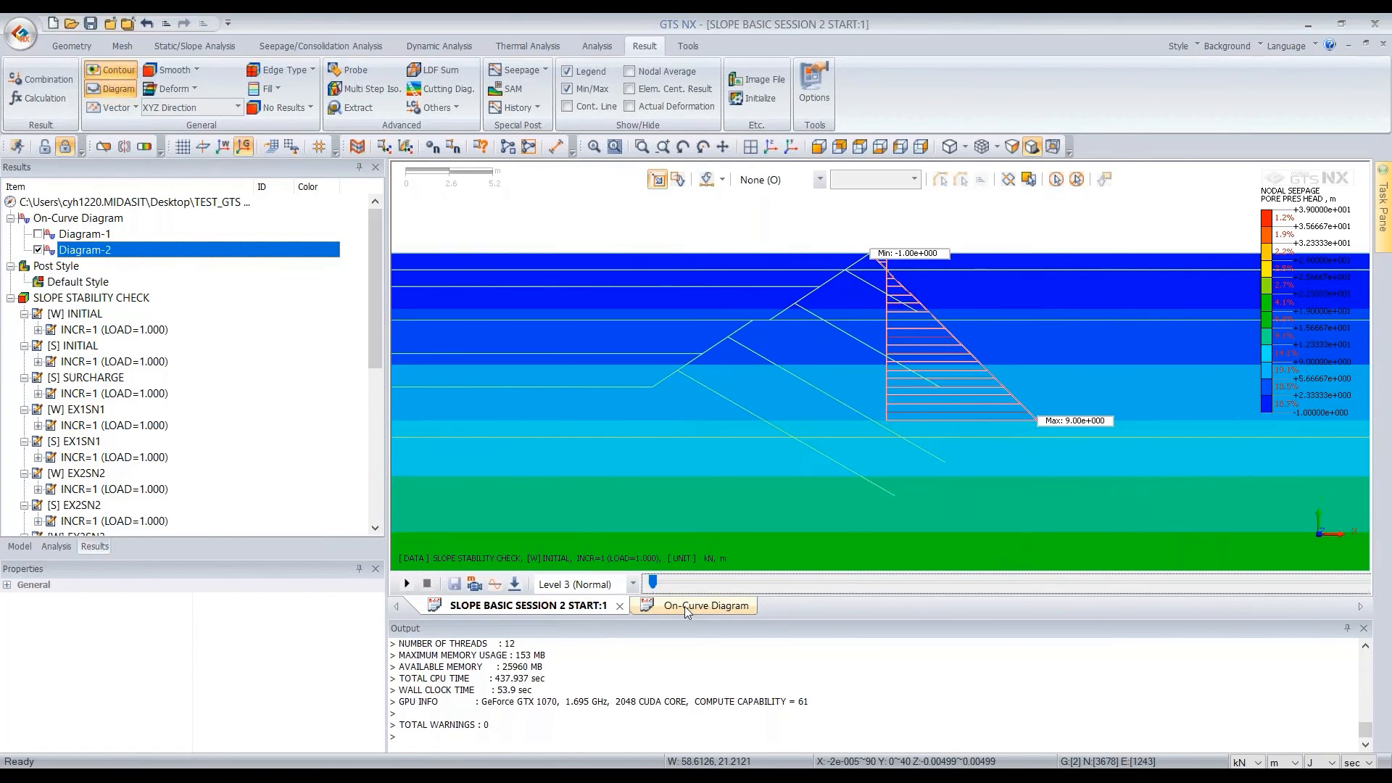
{"action": "left_click", "coordinate": [685, 606]}
{"action": "left_click", "coordinate": [557, 225]}
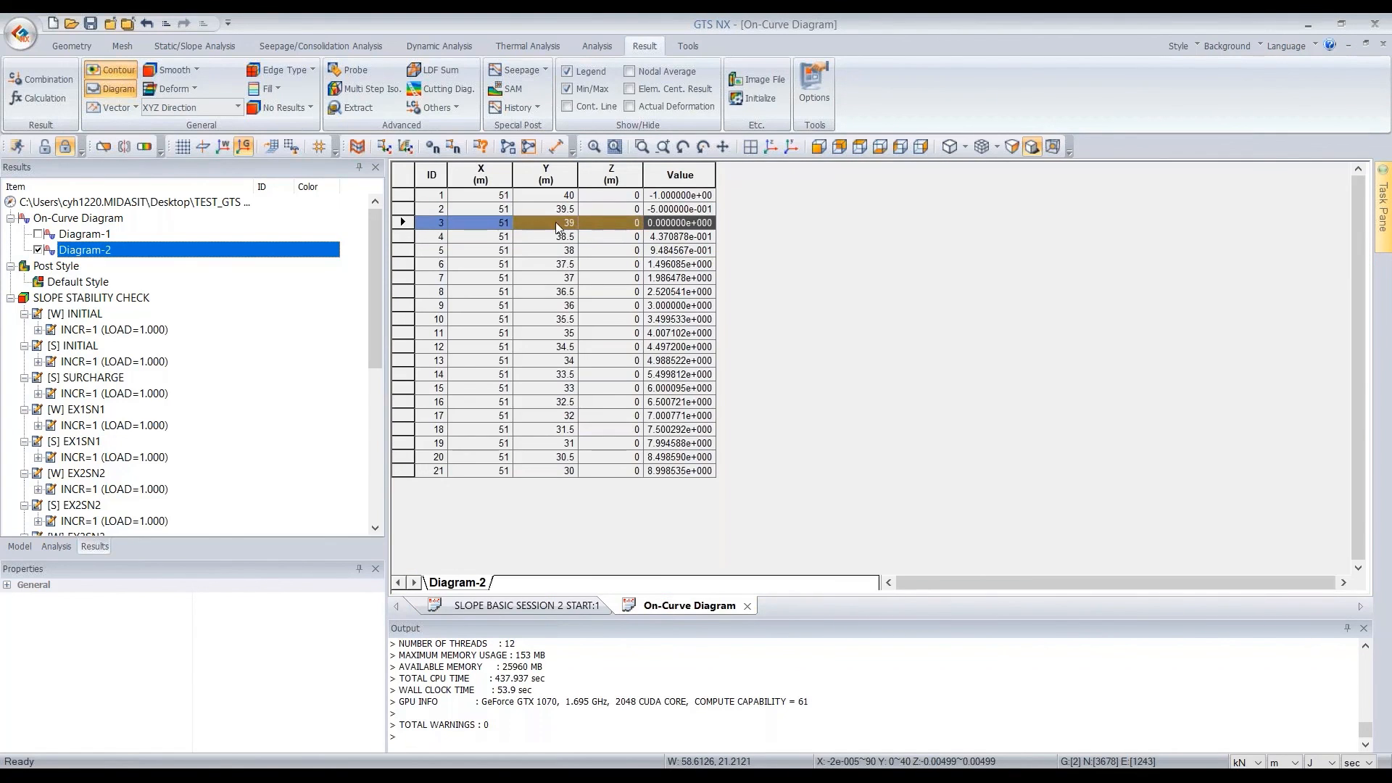
{"action": "mouse_move", "coordinate": [550, 220]}
{"action": "left_mouse_down"}
{"action": "mouse_move", "coordinate": [628, 223]}
{"action": "mouse_move", "coordinate": [541, 227]}
{"action": "left_mouse_up"}
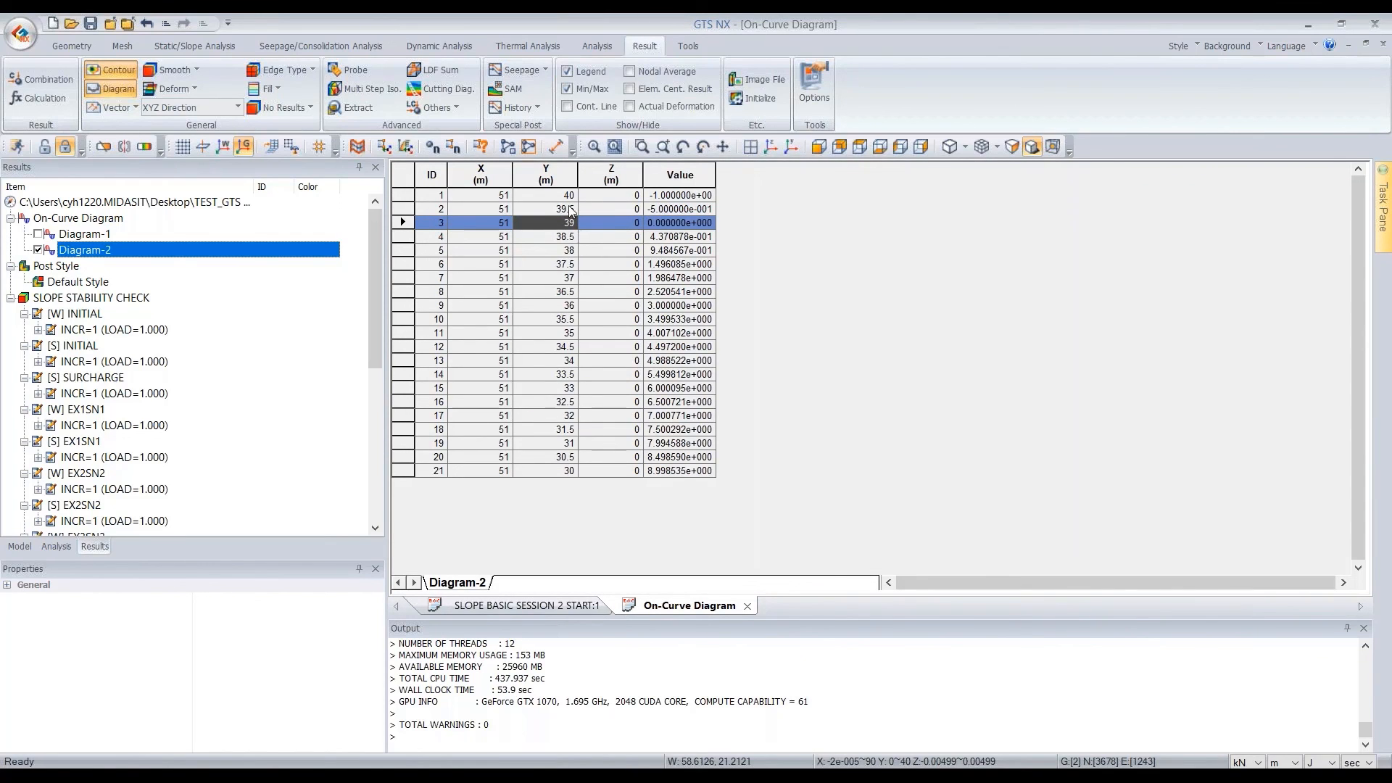
Return to the model view with the full pore pressure head contour and select the [S] EX4SN4-SRM entry under Safety Factor
{"action": "left_click", "coordinate": [520, 607]}
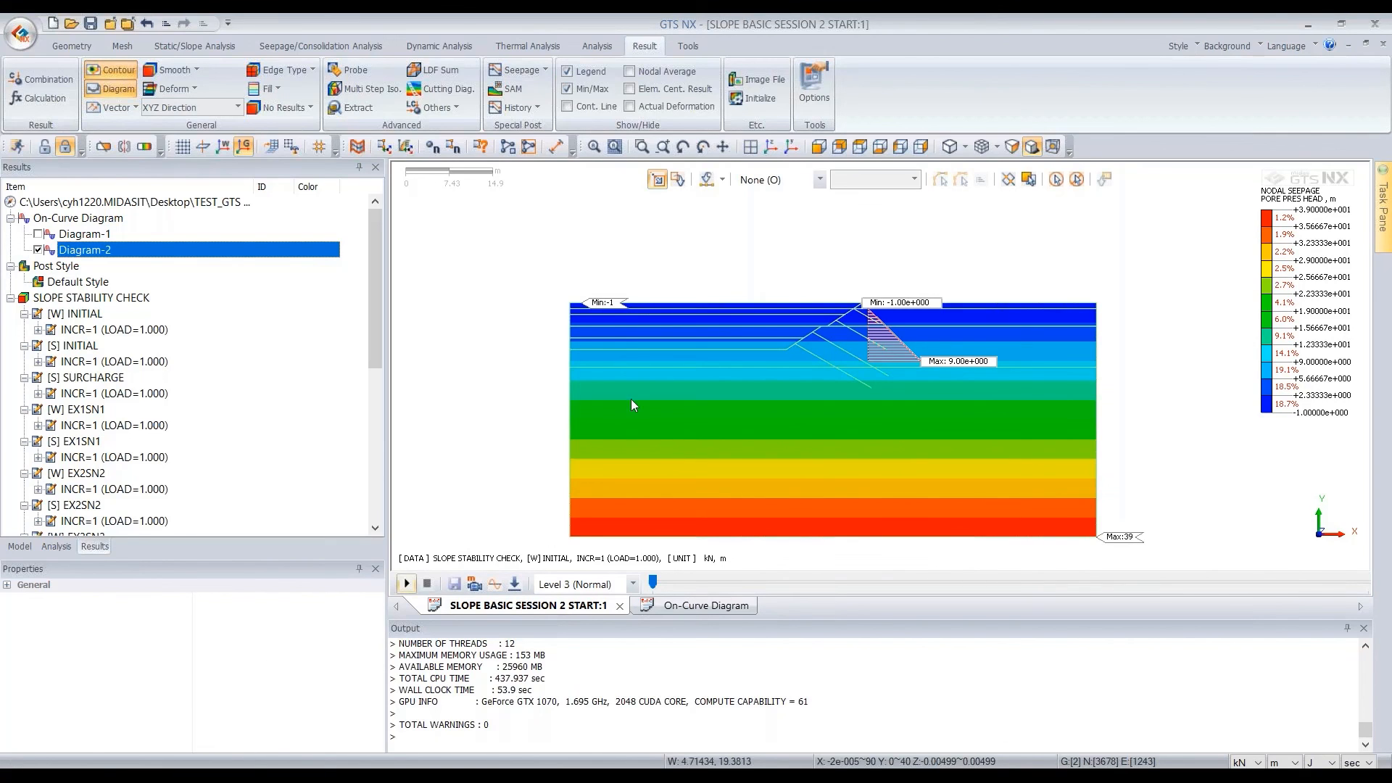
{"action": "scroll", "coordinate": [634, 402], "scroll_direction": "up", "scroll_amount": 3}
{"action": "scroll", "coordinate": [599, 343], "scroll_direction": "up", "scroll_amount": 3}
{"action": "scroll", "coordinate": [515, 307], "scroll_direction": "down", "scroll_amount": 4}
{"action": "scroll", "coordinate": [913, 406], "scroll_direction": "up", "scroll_amount": 2}
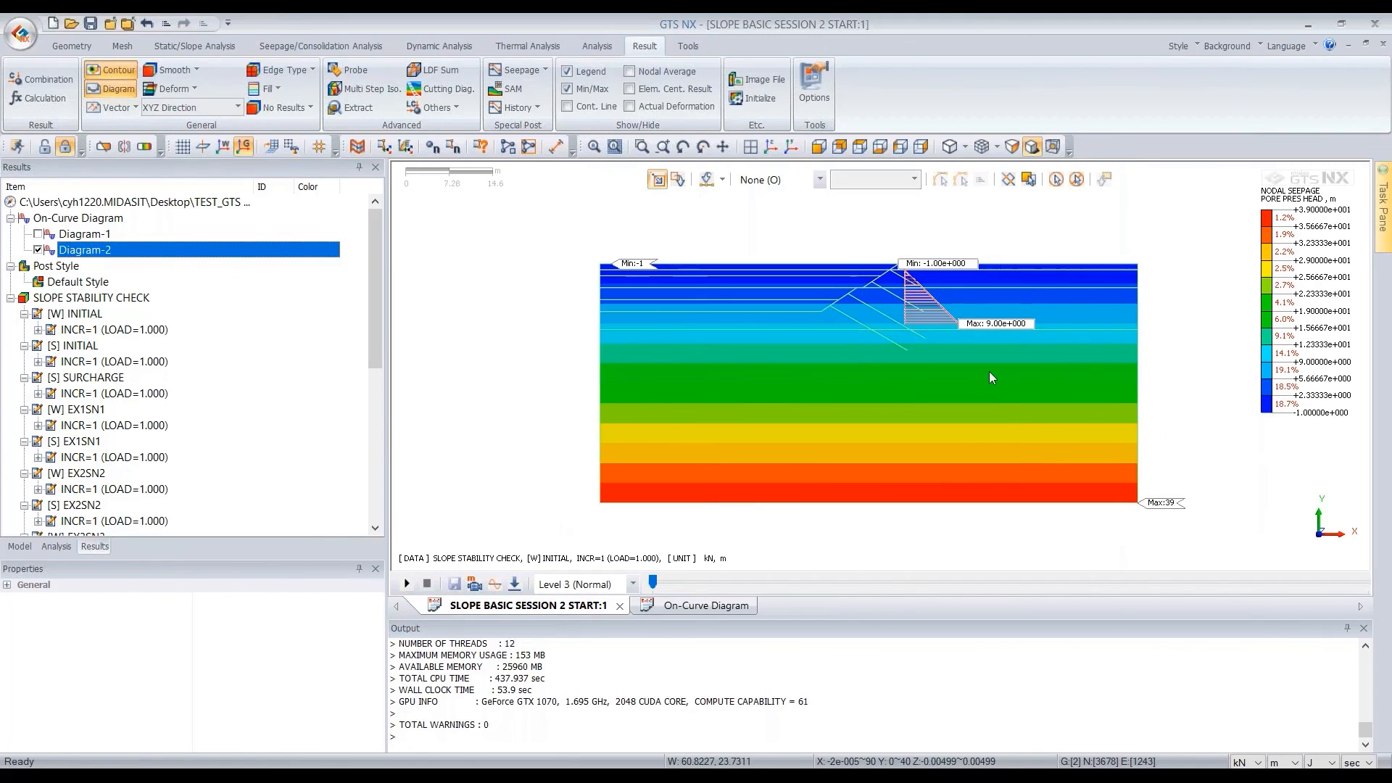
{"action": "scroll", "coordinate": [1036, 389], "scroll_direction": "up", "scroll_amount": 1}
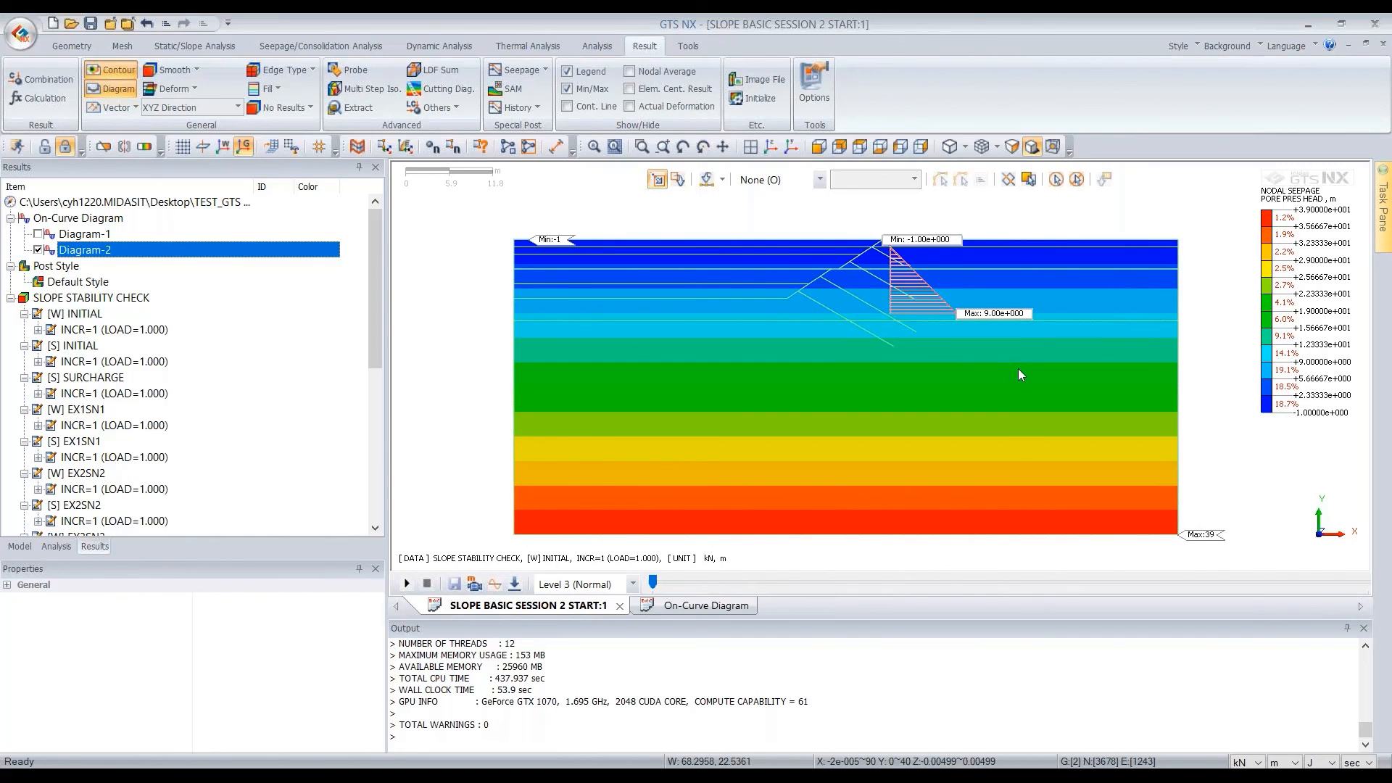
{"action": "left_click_drag", "start_coordinate": [372, 250], "coordinate": [351, 484]}
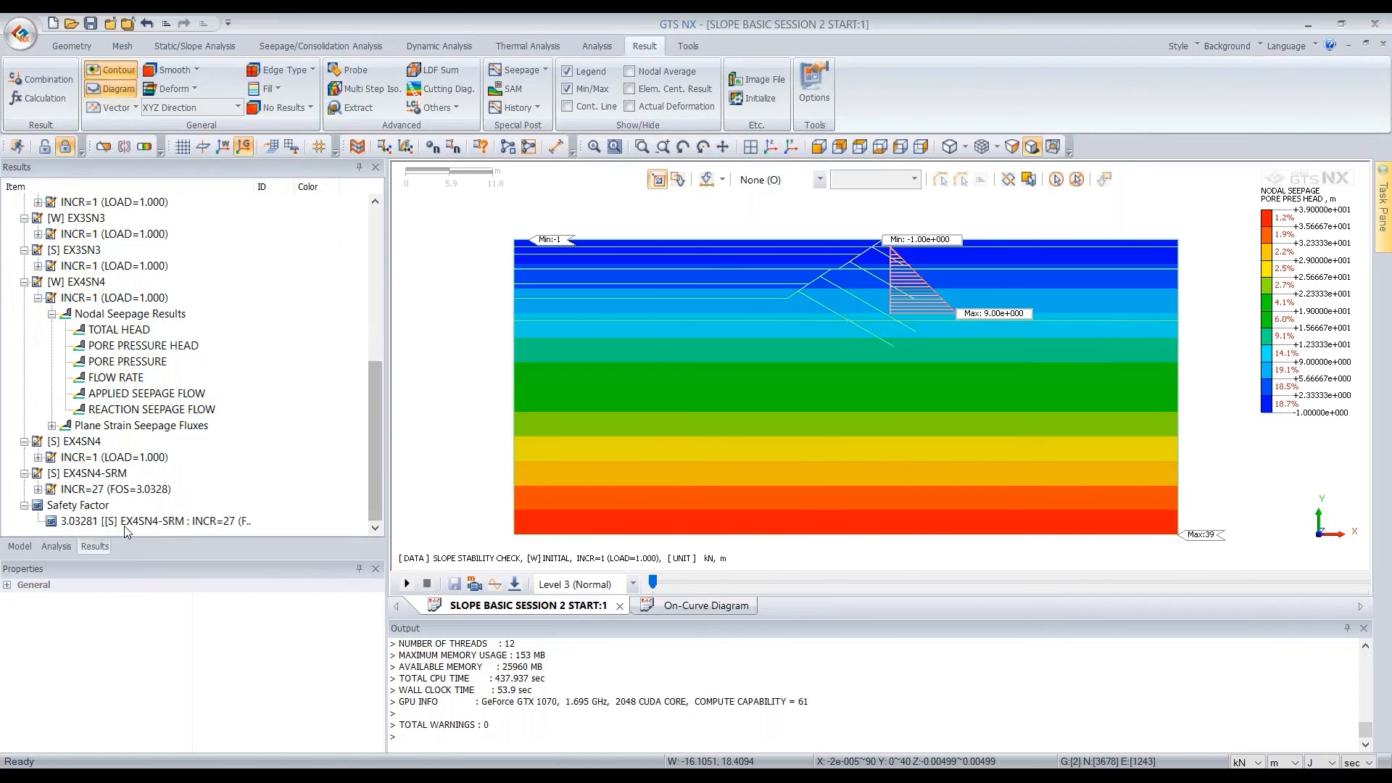
{"action": "left_click", "coordinate": [85, 526]}
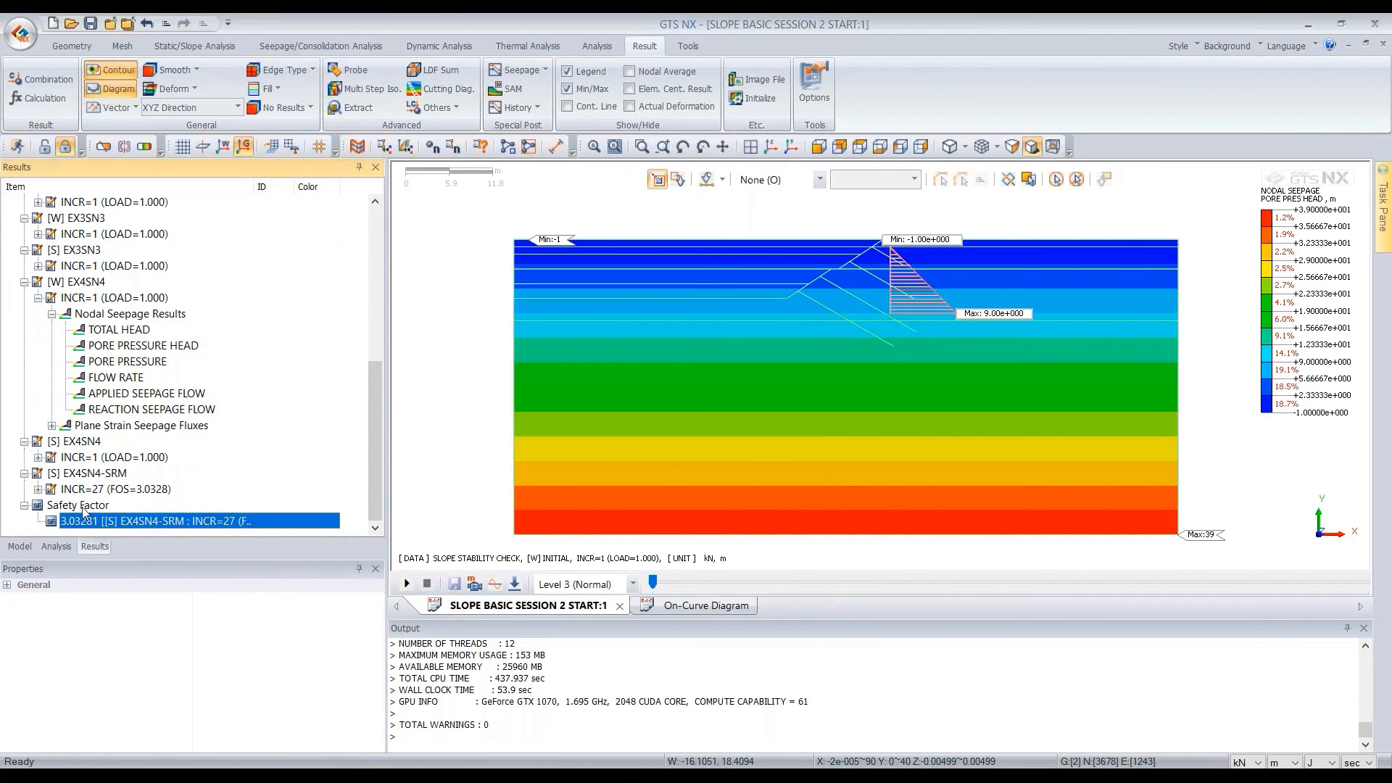